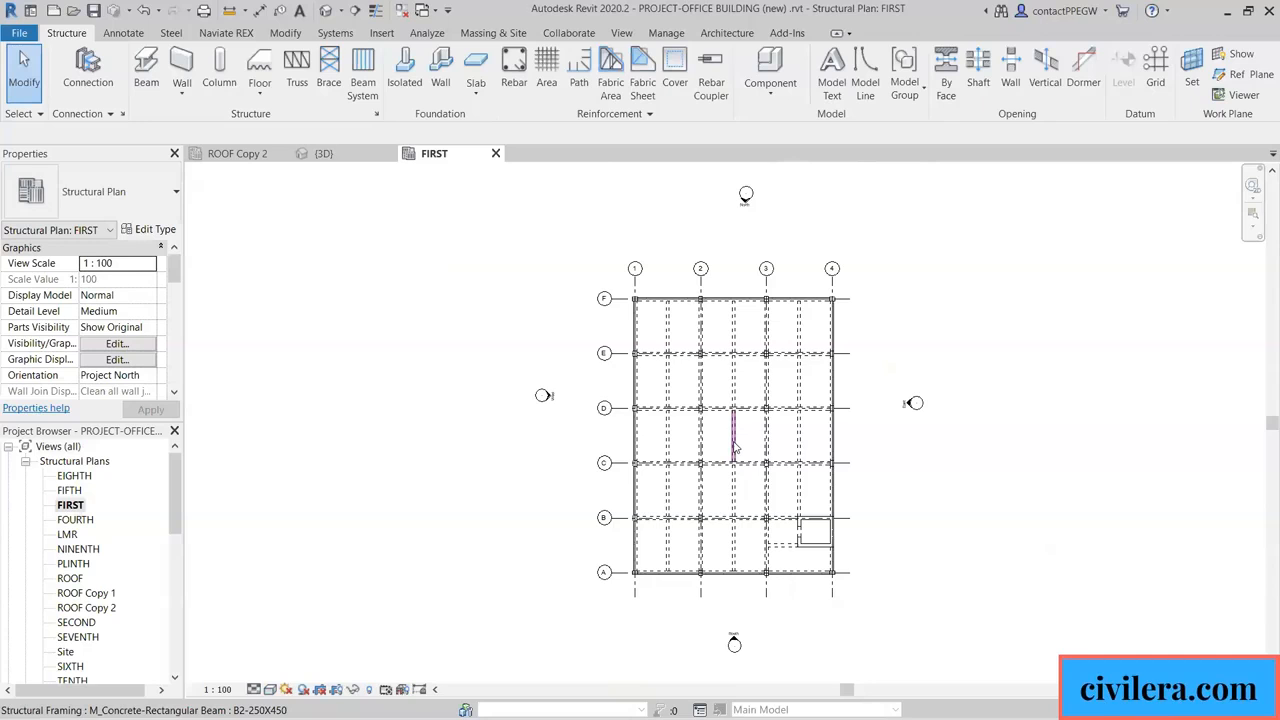
pyautogui.scroll(1, 735, 448)
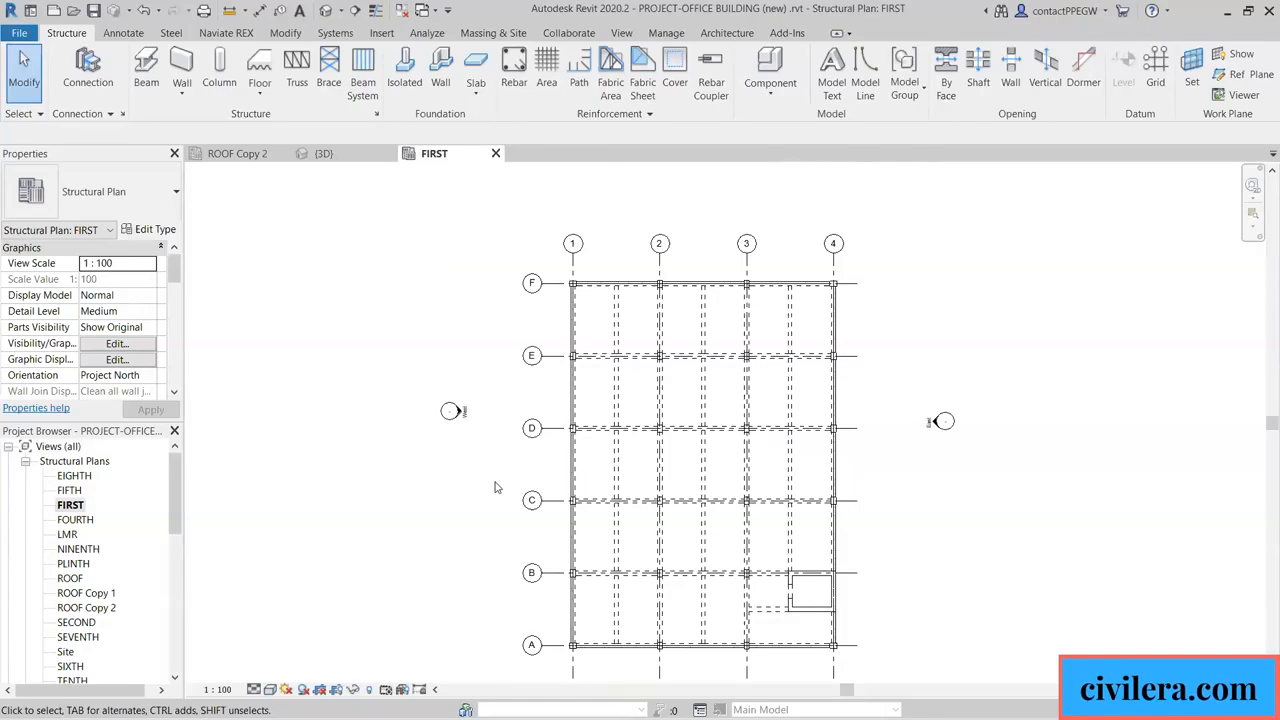
pyautogui.scroll(1, 726, 334)
pyautogui.scroll(1, 716, 348)
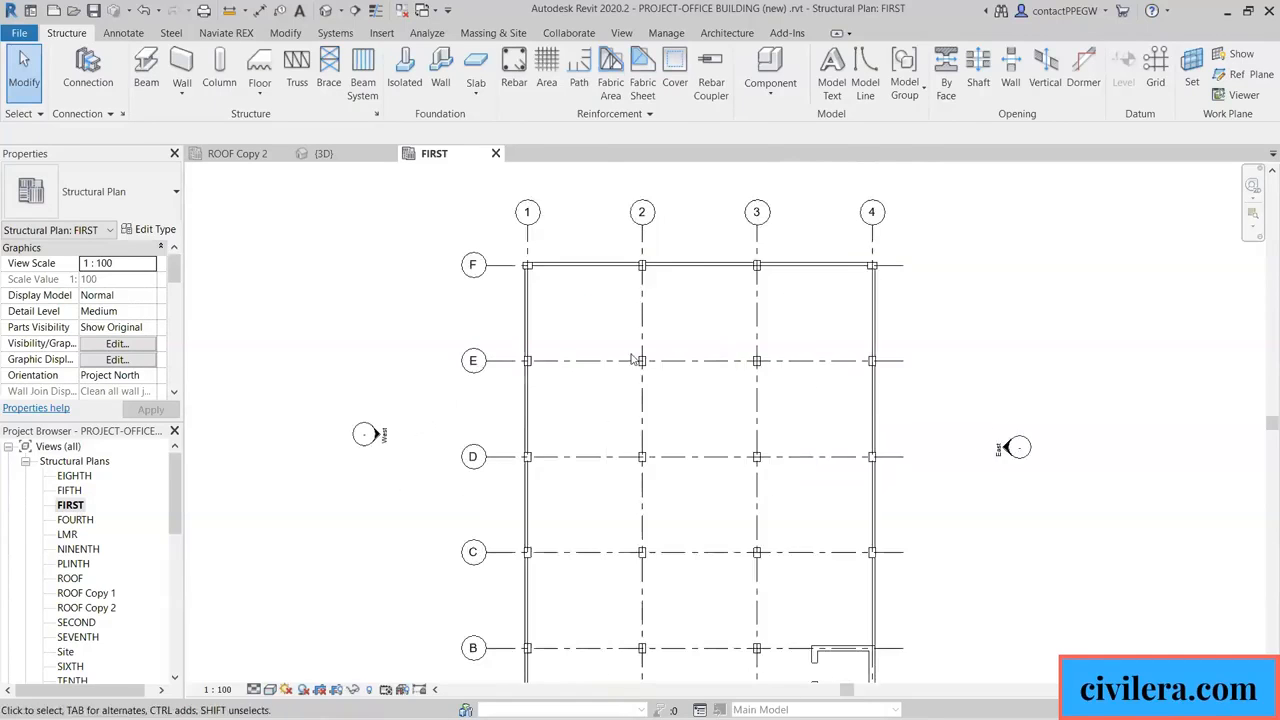
pyautogui.scroll(1, 499, 322)
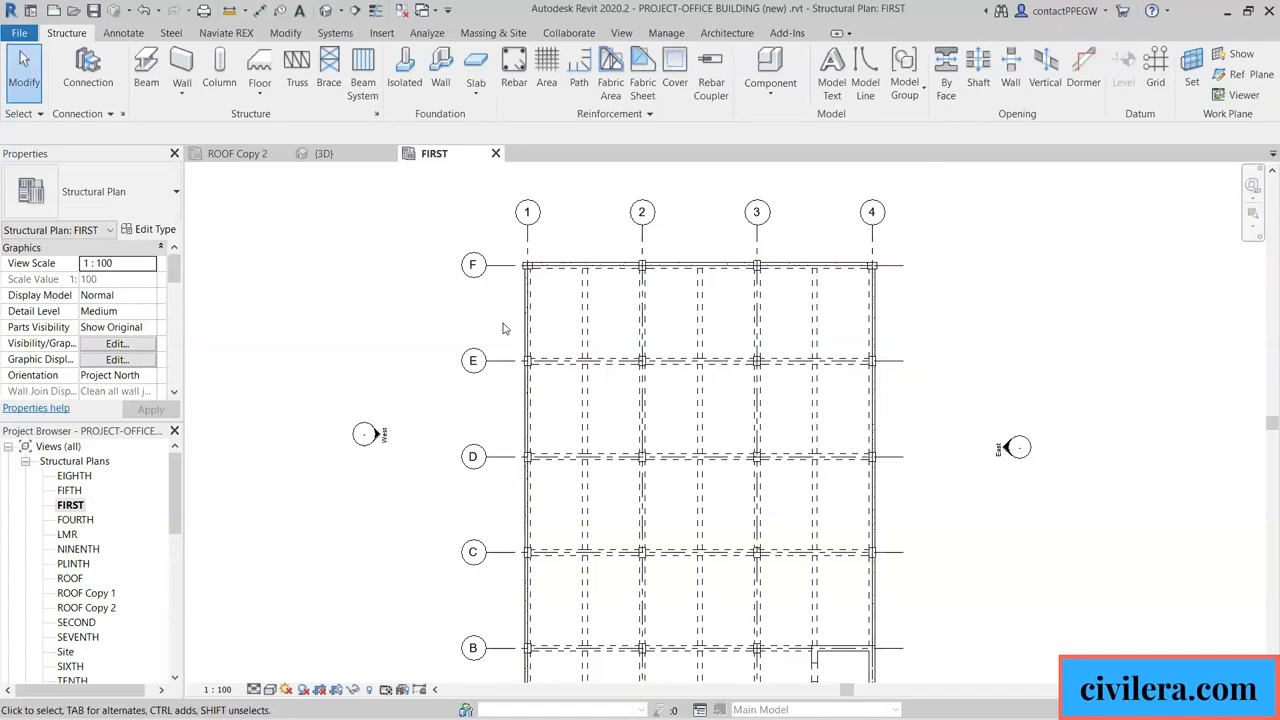
pyautogui.scroll(2, 582, 328)
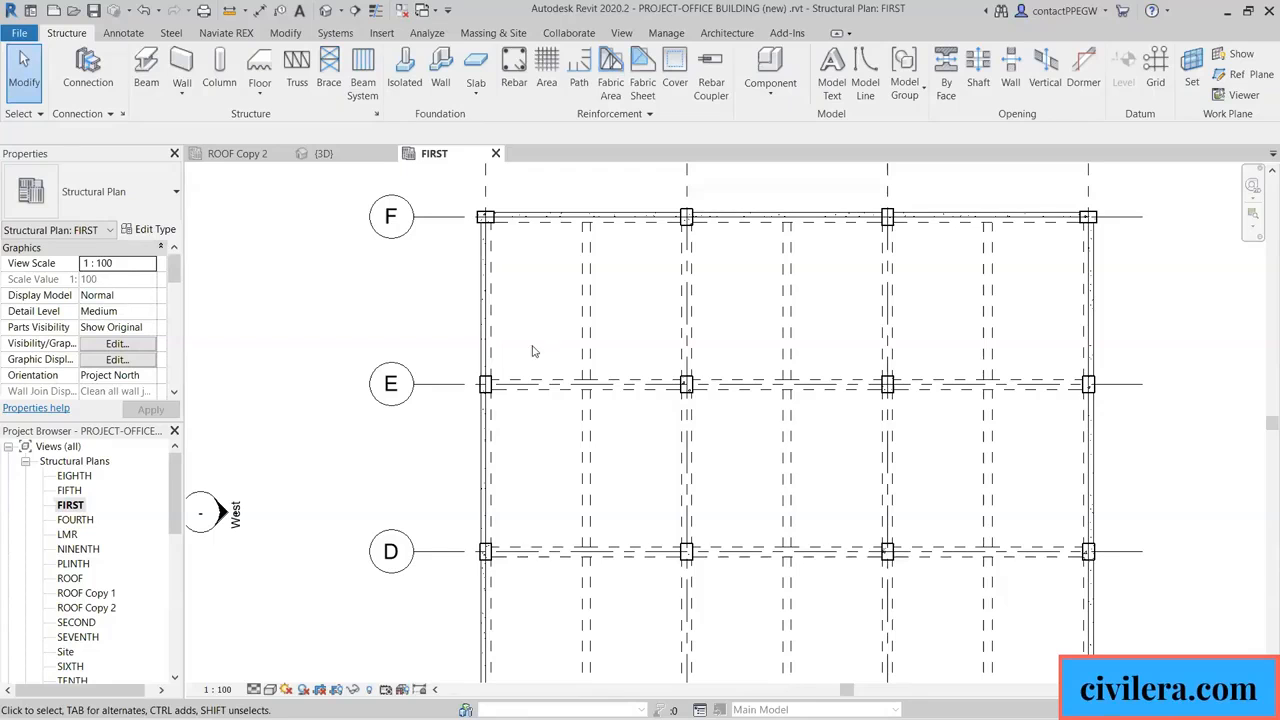
pyautogui.scroll(-1, 375, 299)
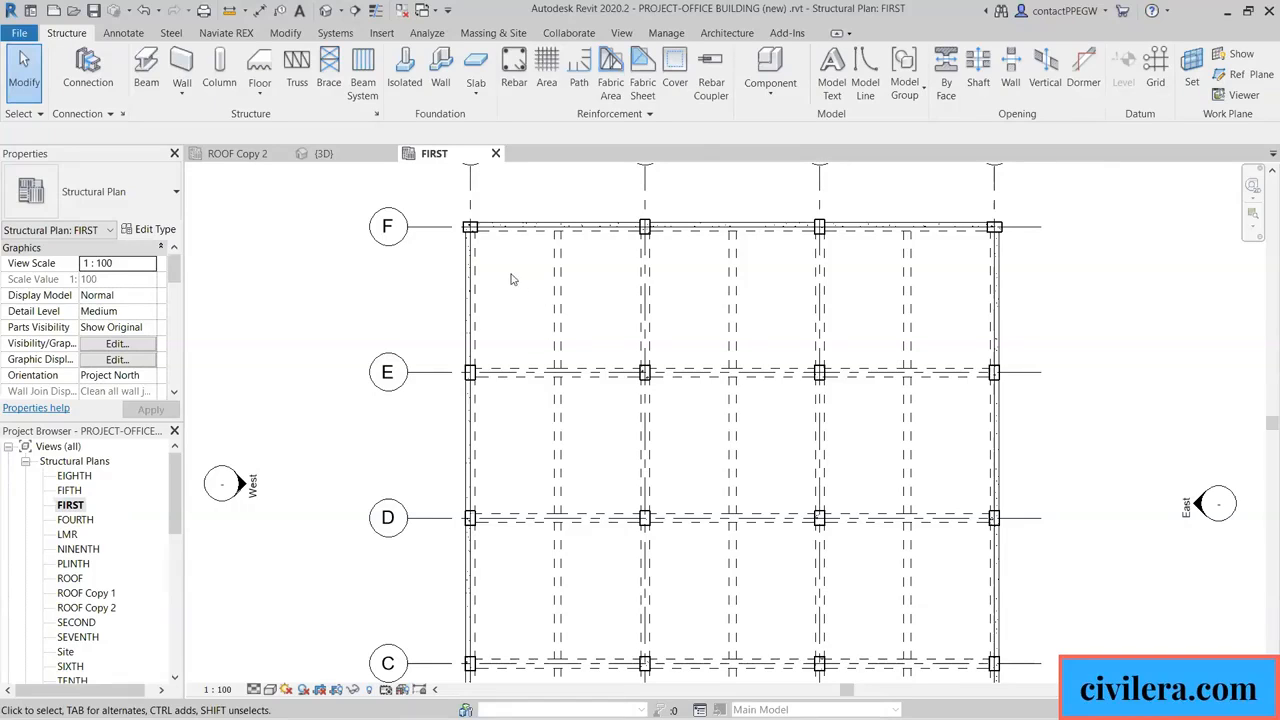
# Open the TOP OF FOOTINGS structural plan and view the footing layout.
pyautogui.scroll(-2, 100, 480)
pyautogui.scroll(-2, 100, 580)
pyautogui.click(103, 608)
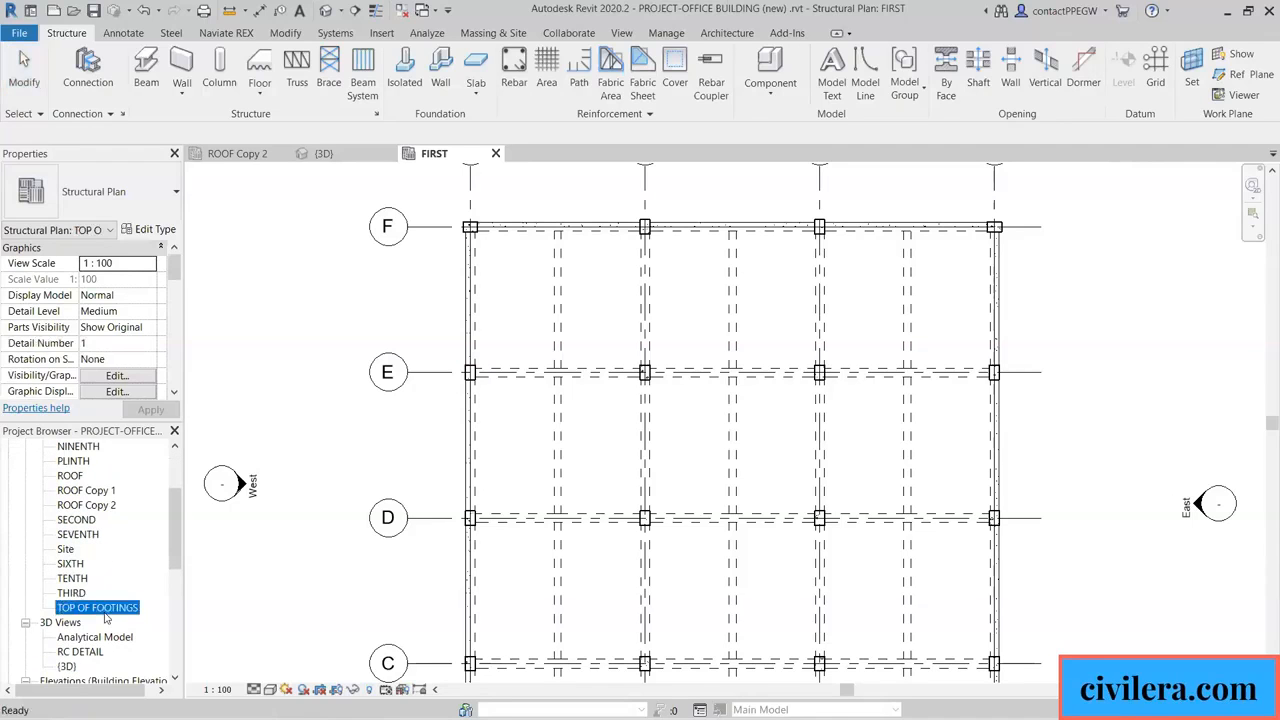
pyautogui.doubleClick(100, 608)
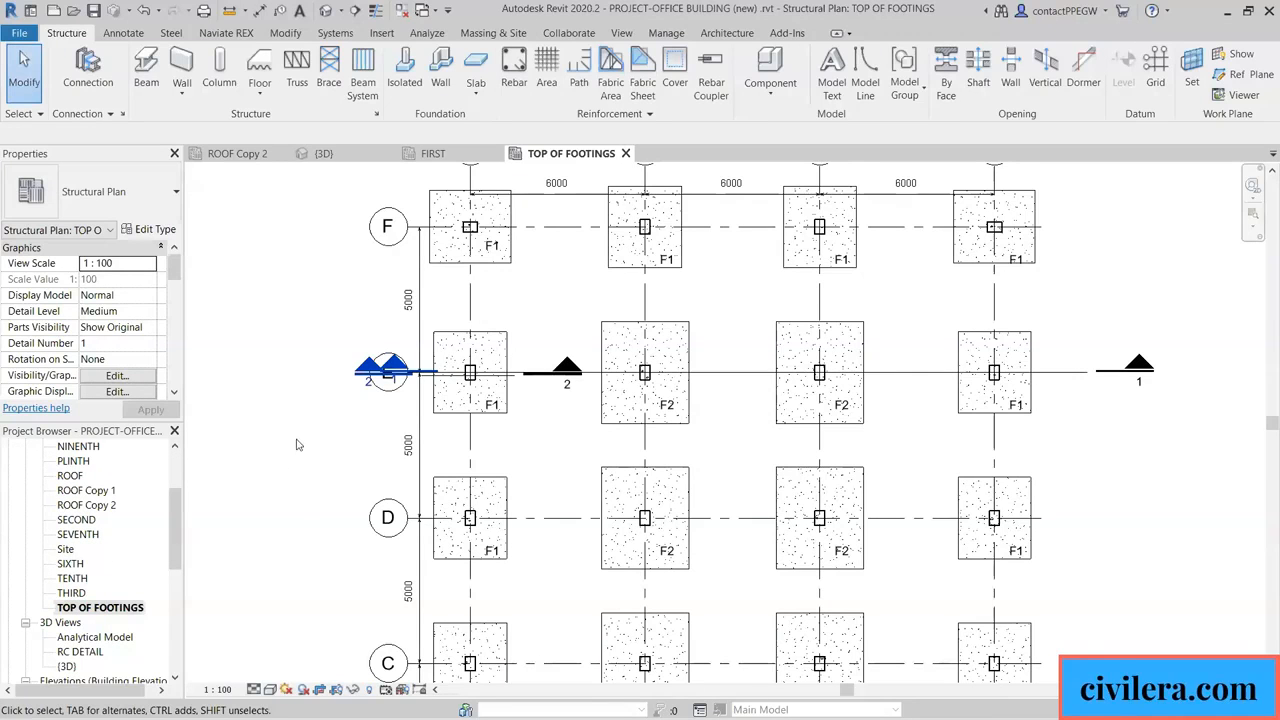
pyautogui.scroll(-1, 318, 436)
pyautogui.scroll(-1, 422, 428)
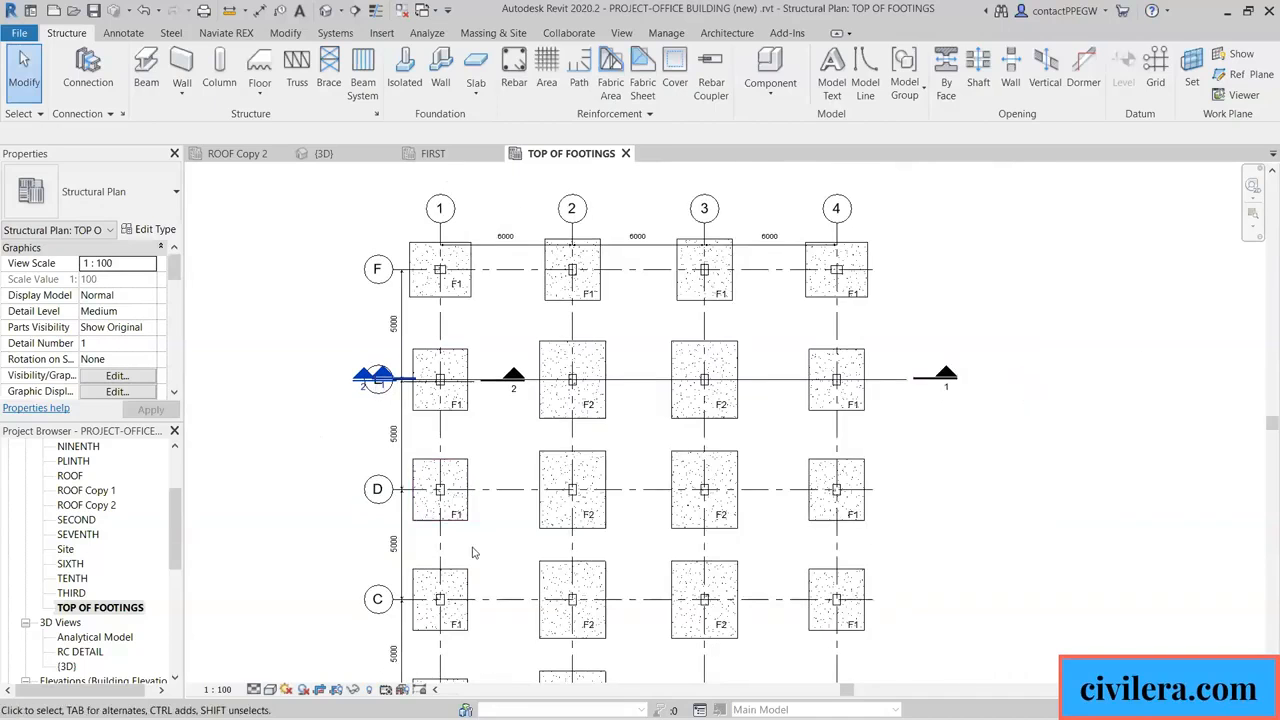
pyautogui.scroll(1, 474, 552)
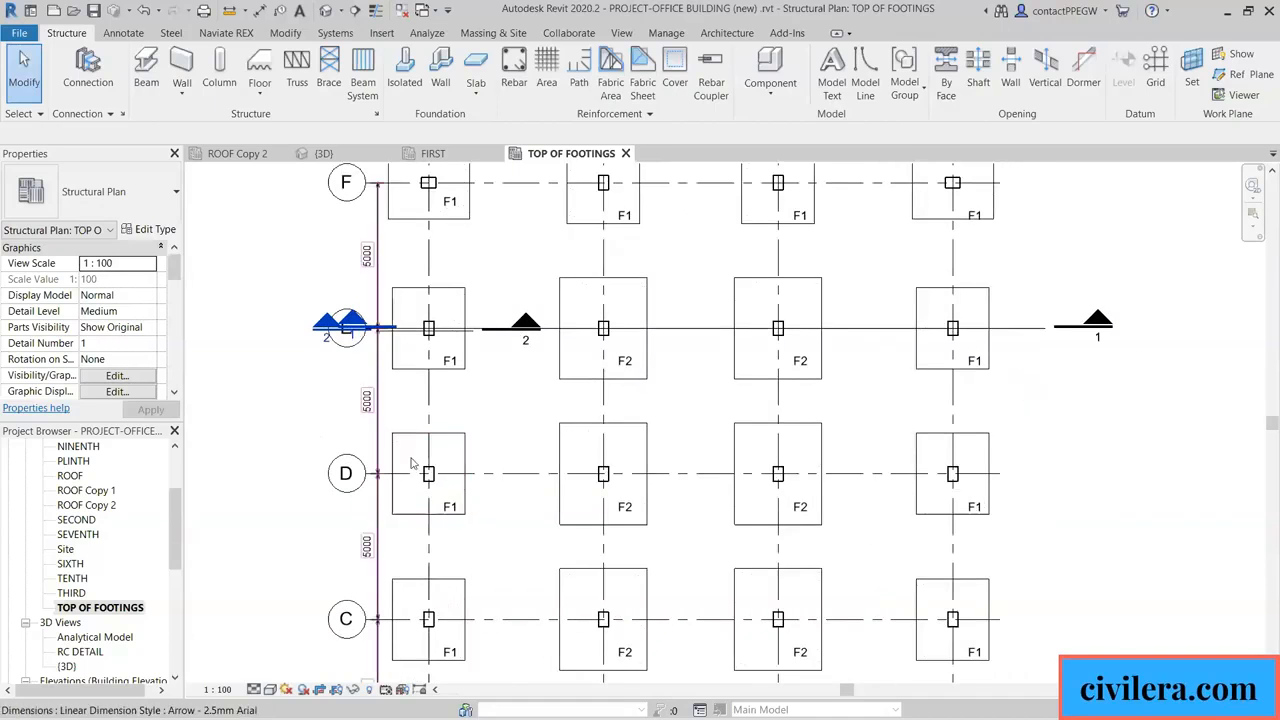
# Place a horizontal section across the building through the grid C footings and shorten its view depth to just beyond the section line.
pyautogui.click(355, 10)
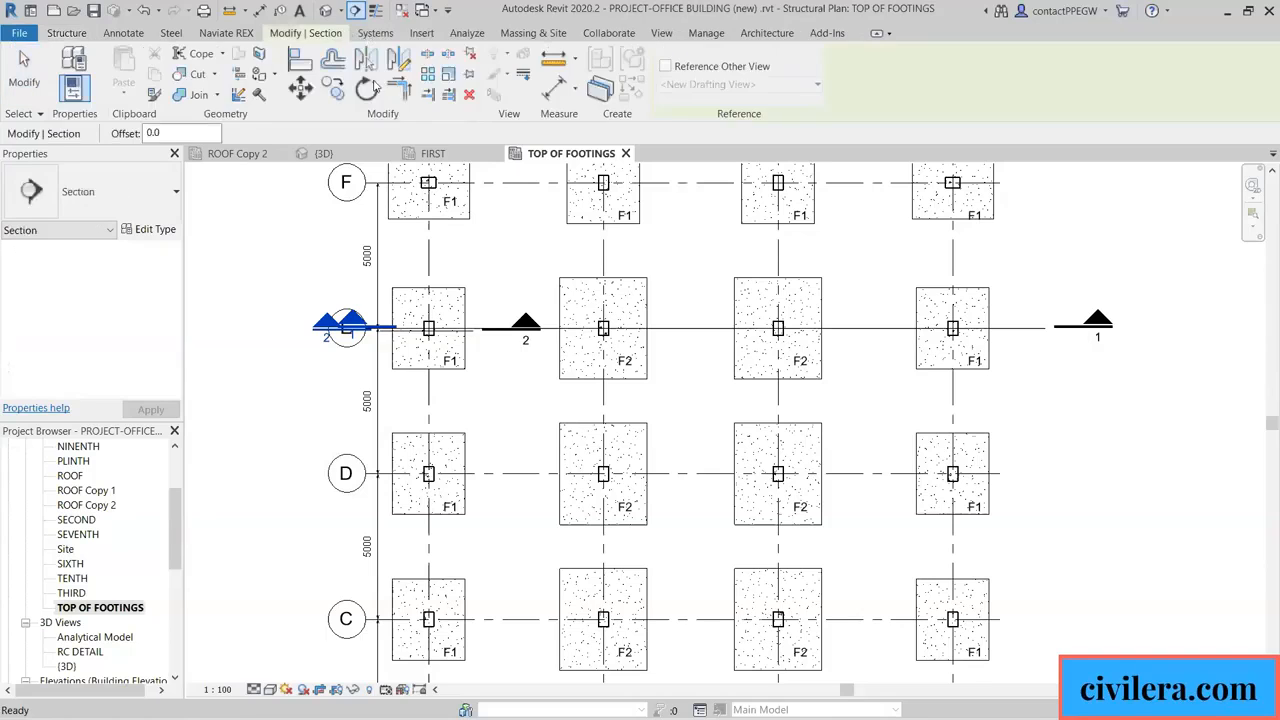
pyautogui.click(367, 457)
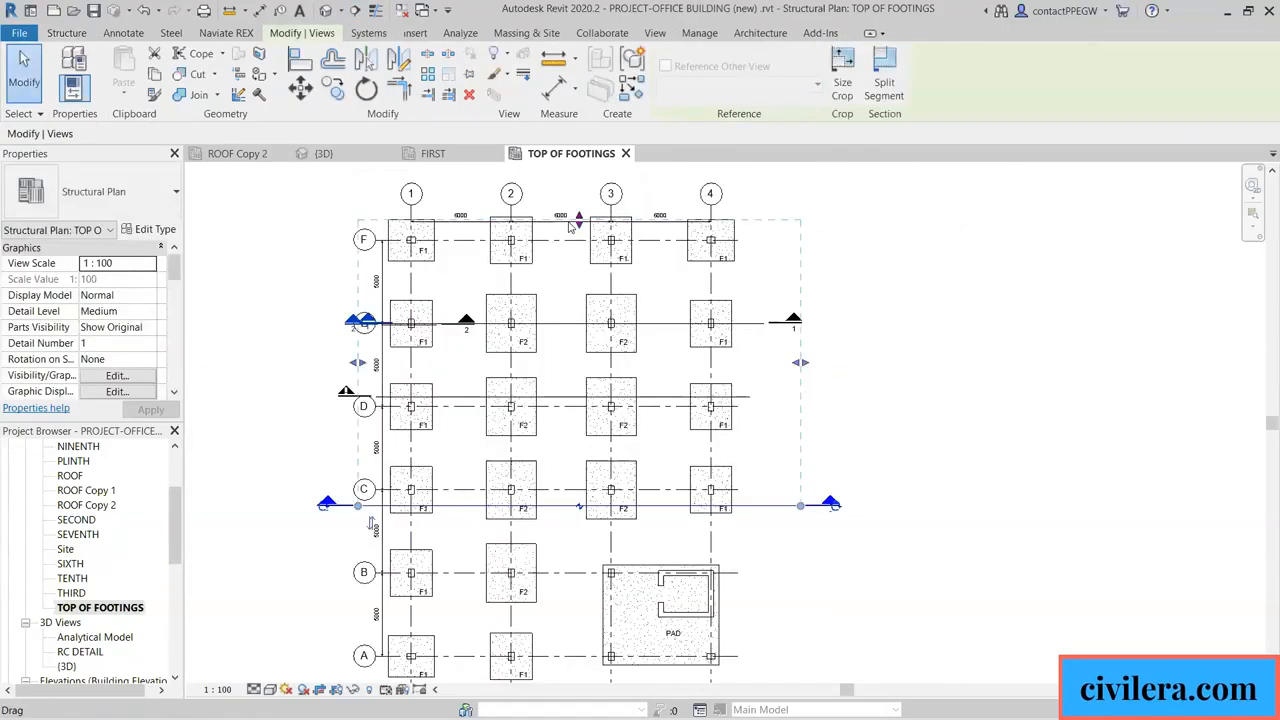
pyautogui.moveTo(578, 218); pyautogui.dragTo(578, 487)
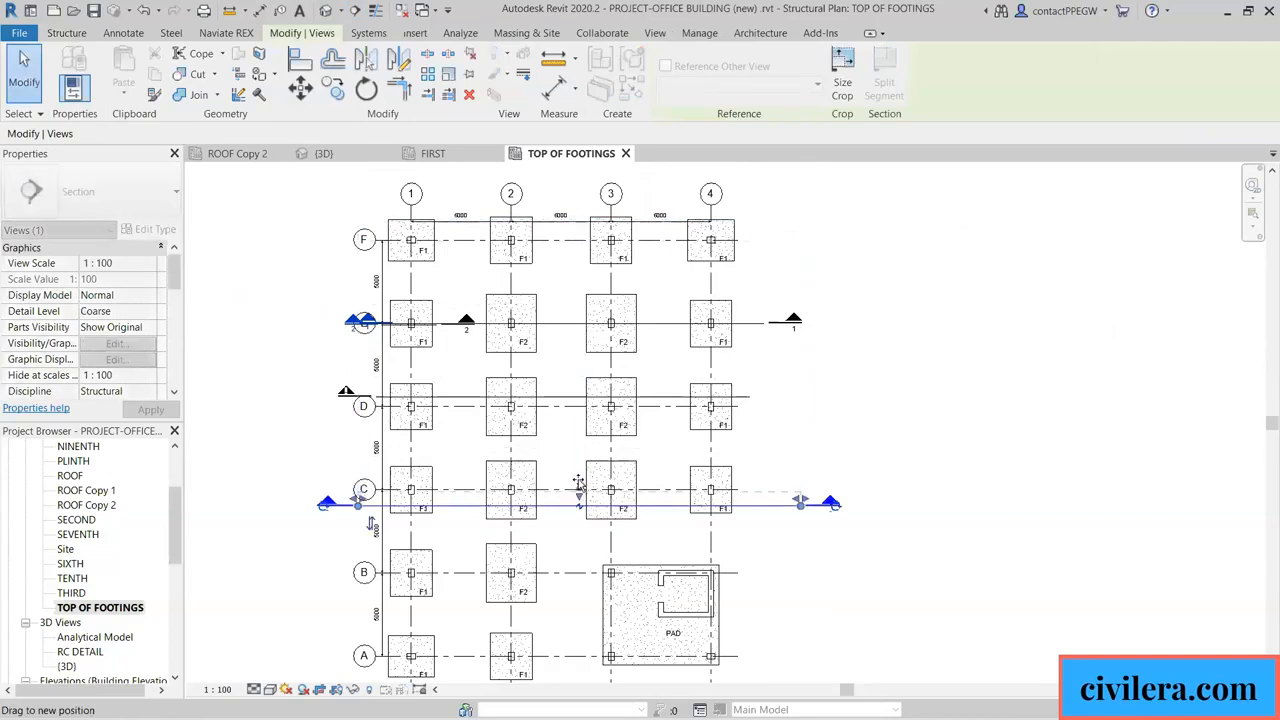
pyautogui.click(829, 543)
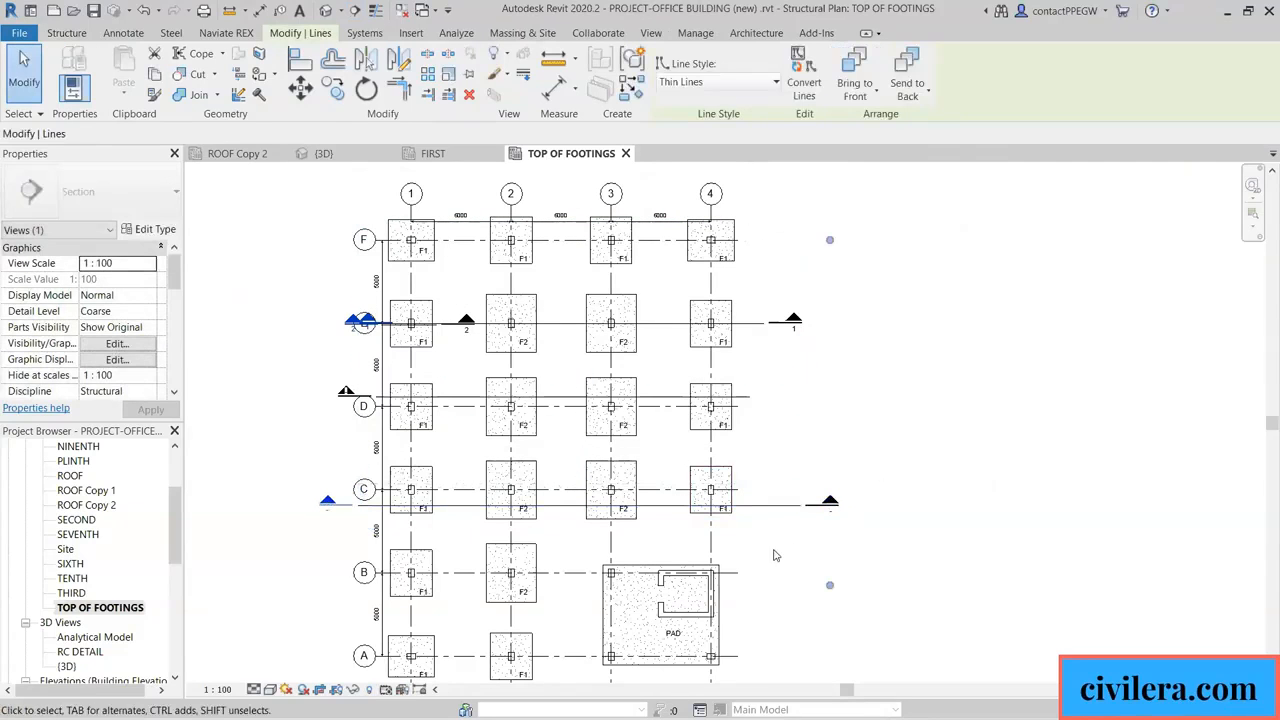
# Open the Section 5 view and extend the lower edge of its crop region below the footings.
pyautogui.scroll(-1, 110, 570)
pyautogui.scroll(-6, 110, 570)
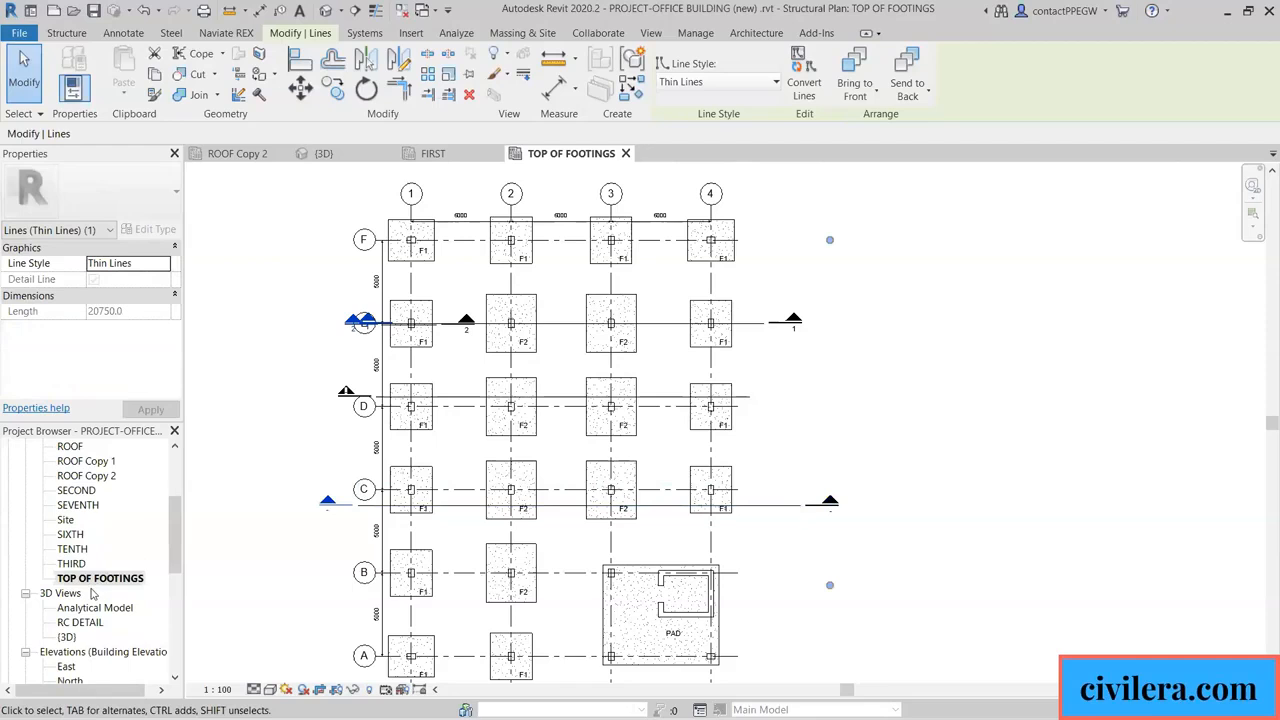
pyautogui.scroll(-5, 88, 593)
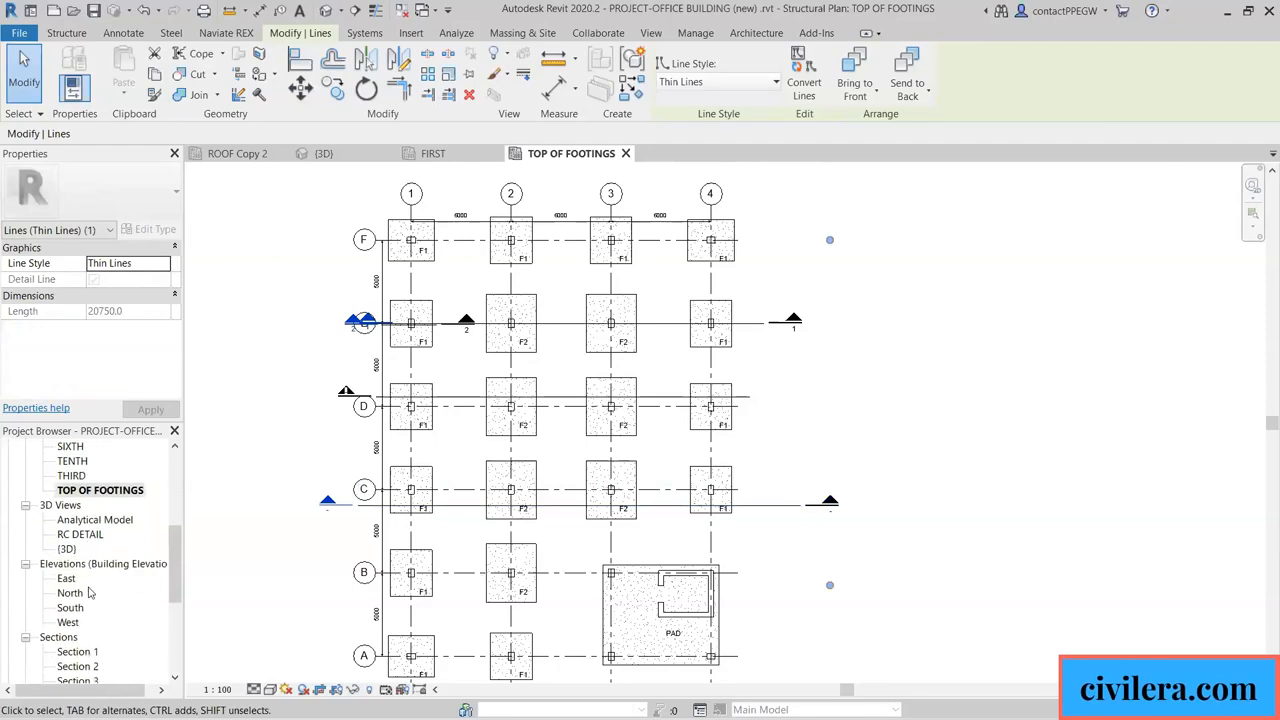
pyautogui.doubleClick(94, 652)
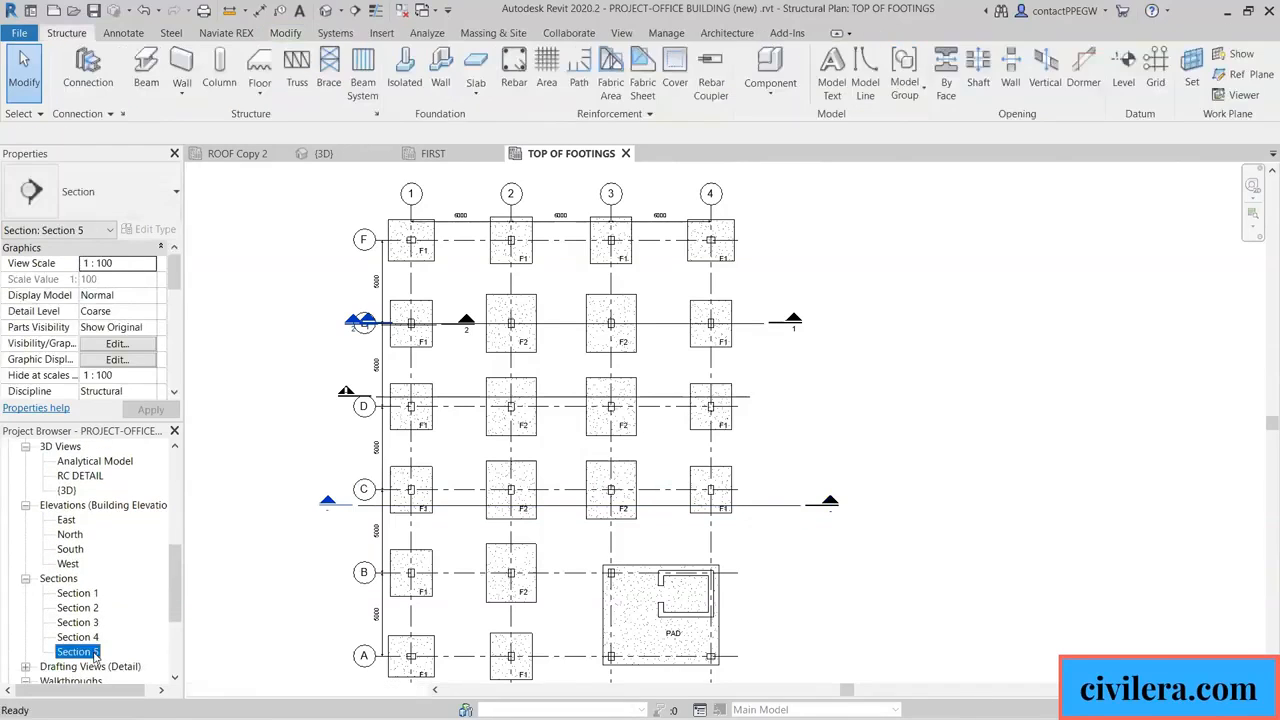
pyautogui.scroll(3, 610, 610)
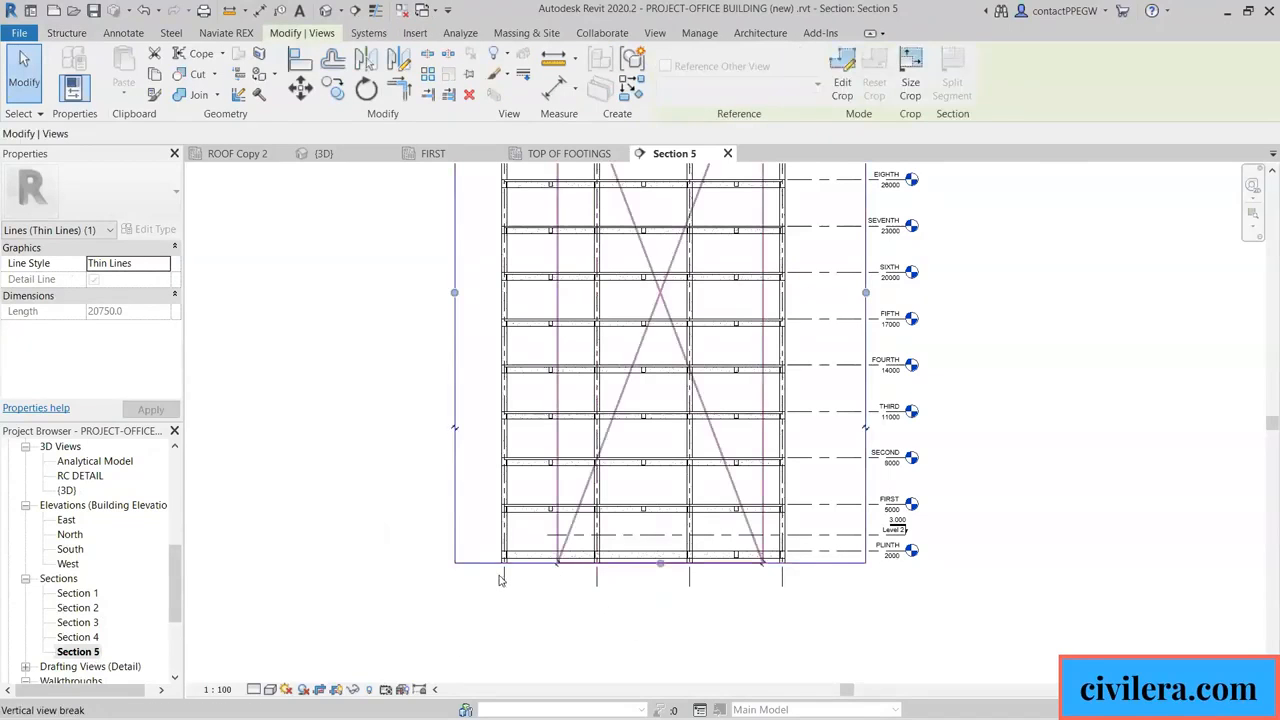
pyautogui.click(652, 563)
pyautogui.moveTo(660, 563); pyautogui.dragTo(667, 666)
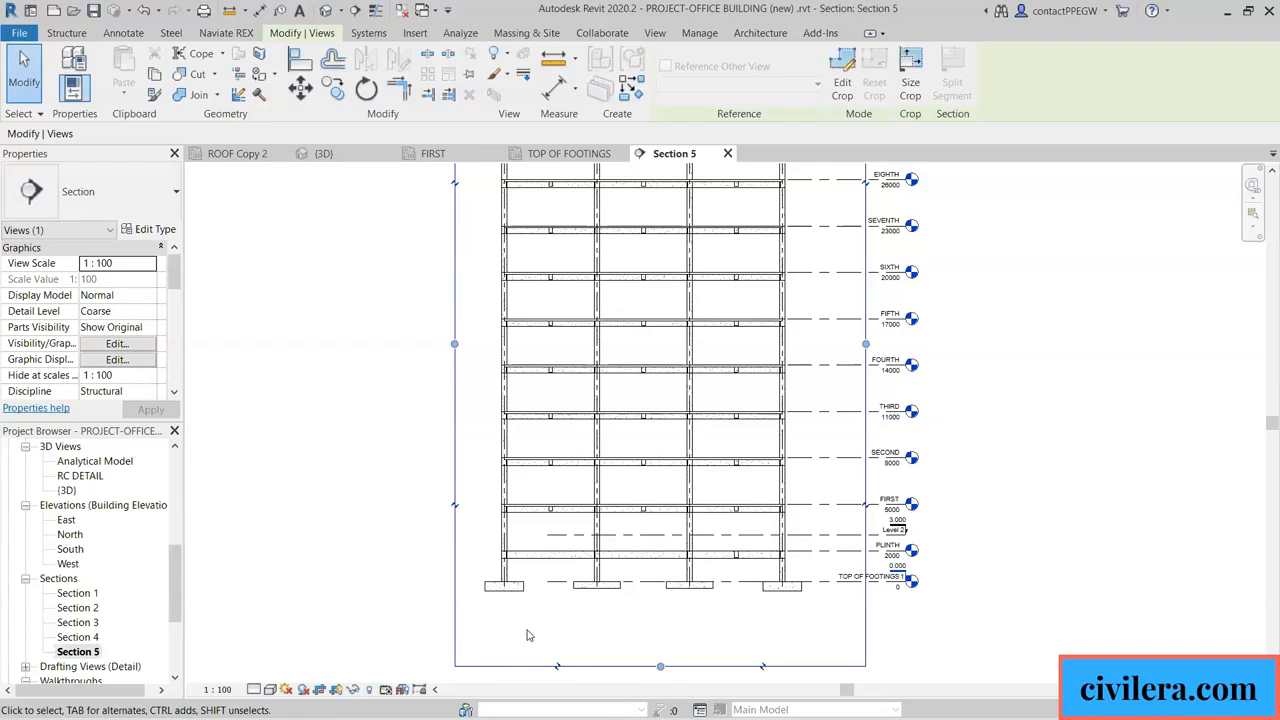
# Delete the F1 footing at the intersection of grids C and 1 in the TOP OF FOOTINGS plan.
pyautogui.click(568, 153)
pyautogui.click(411, 490)
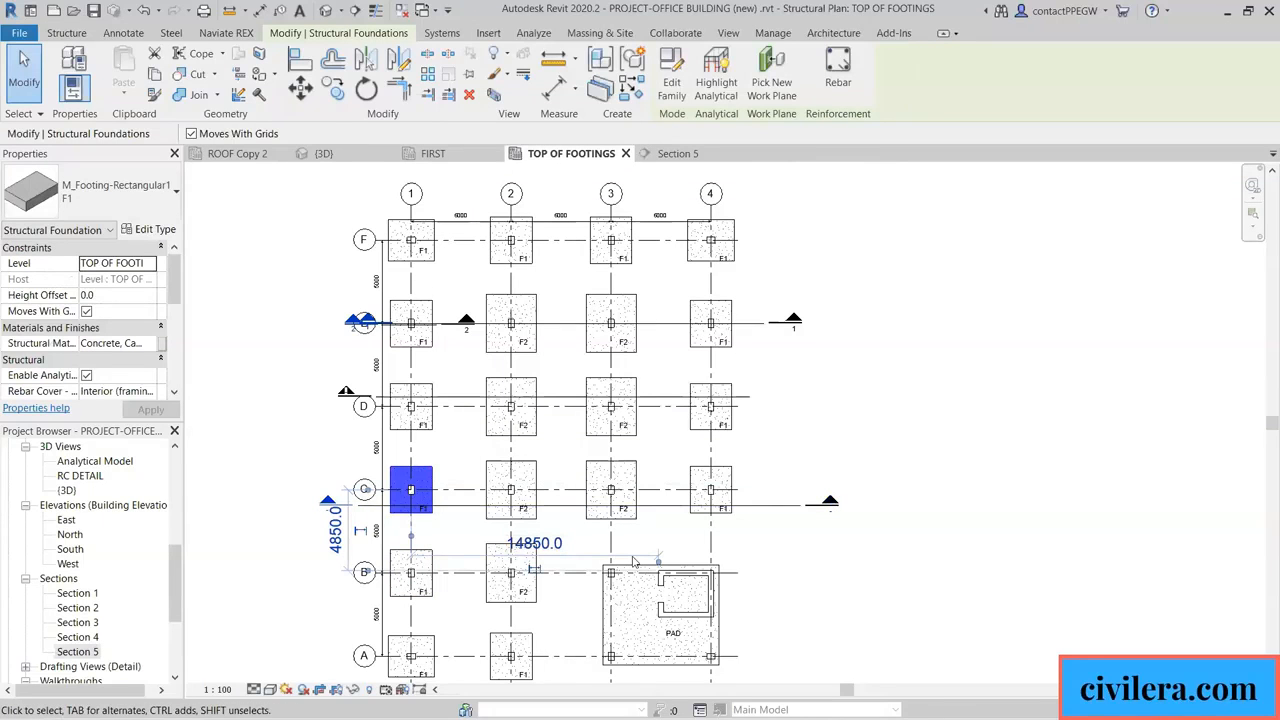
pyautogui.press('Delete')
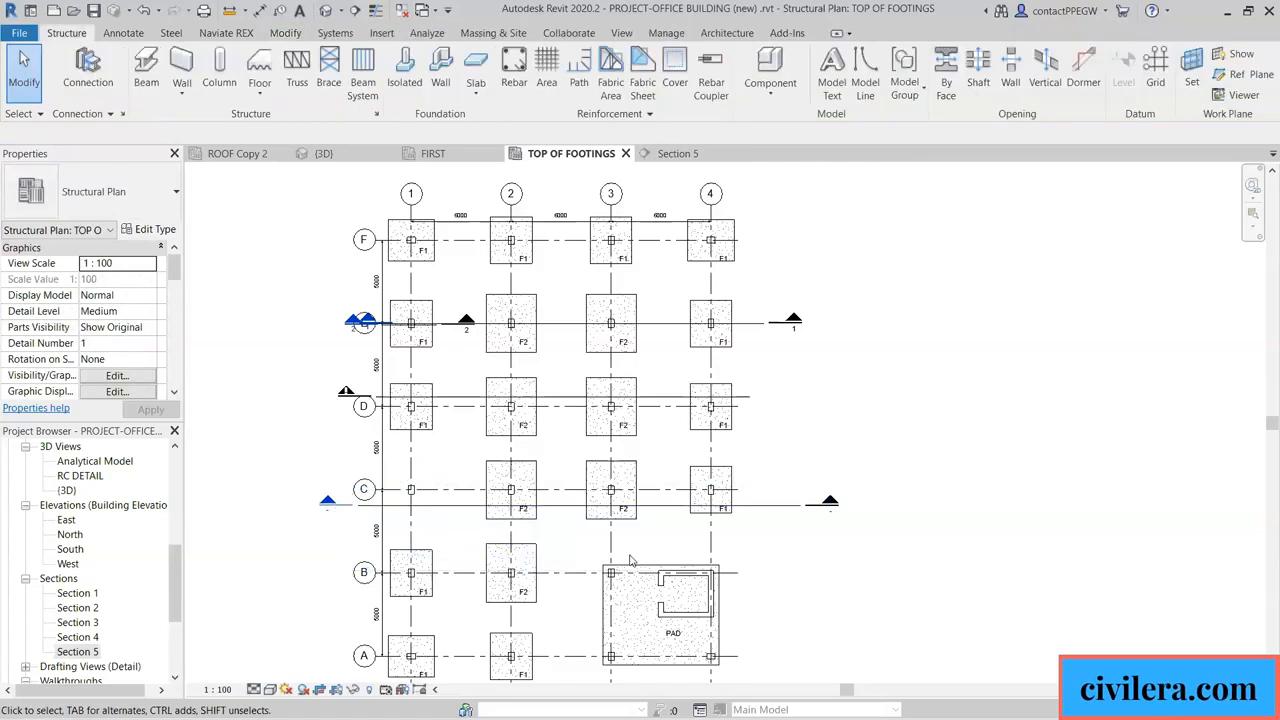
# Reopen Section 5 and inspect the base of the grid 1 column at footing level.
pyautogui.click(100, 665)
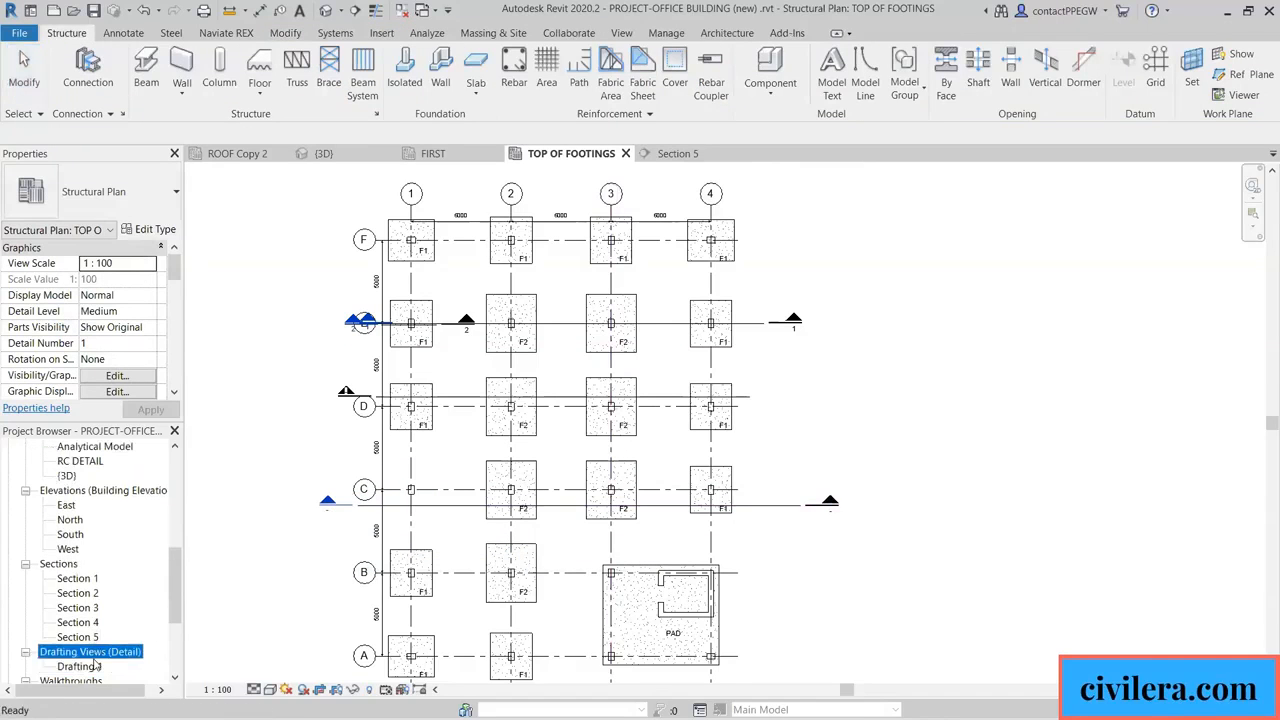
pyautogui.doubleClick(92, 640)
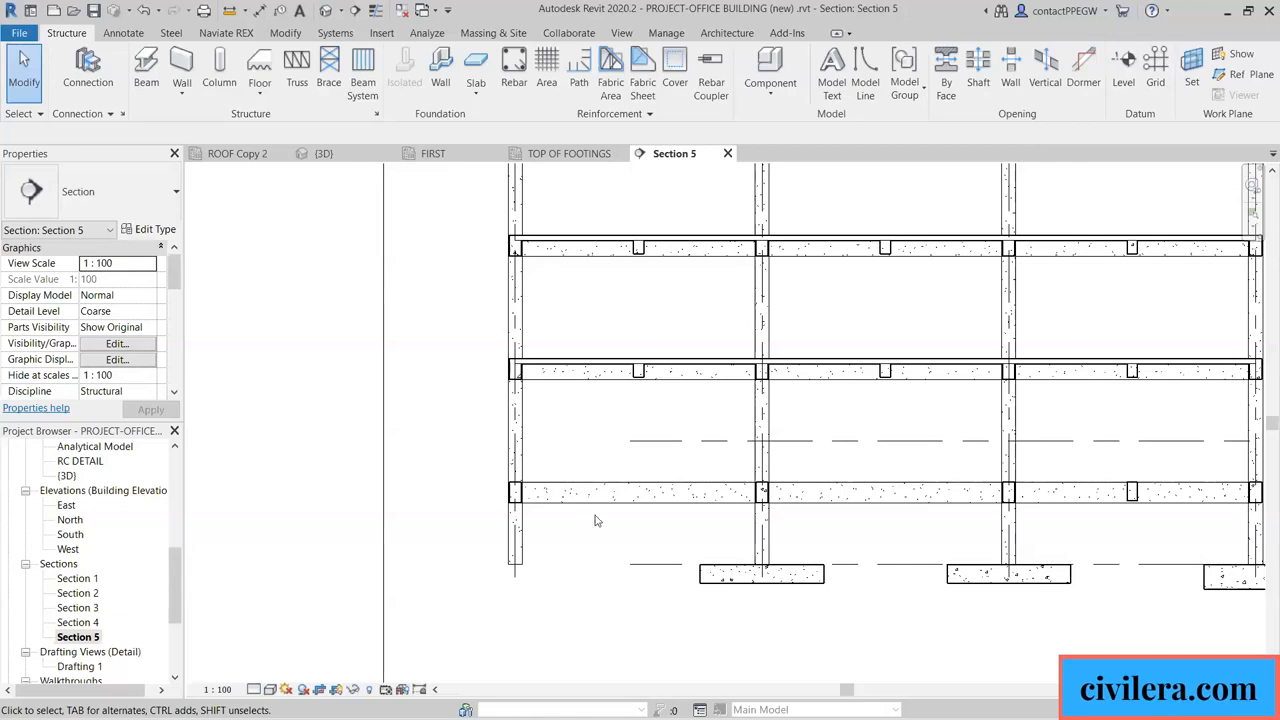
pyautogui.scroll(1, 594, 517)
pyautogui.scroll(1, 530, 520)
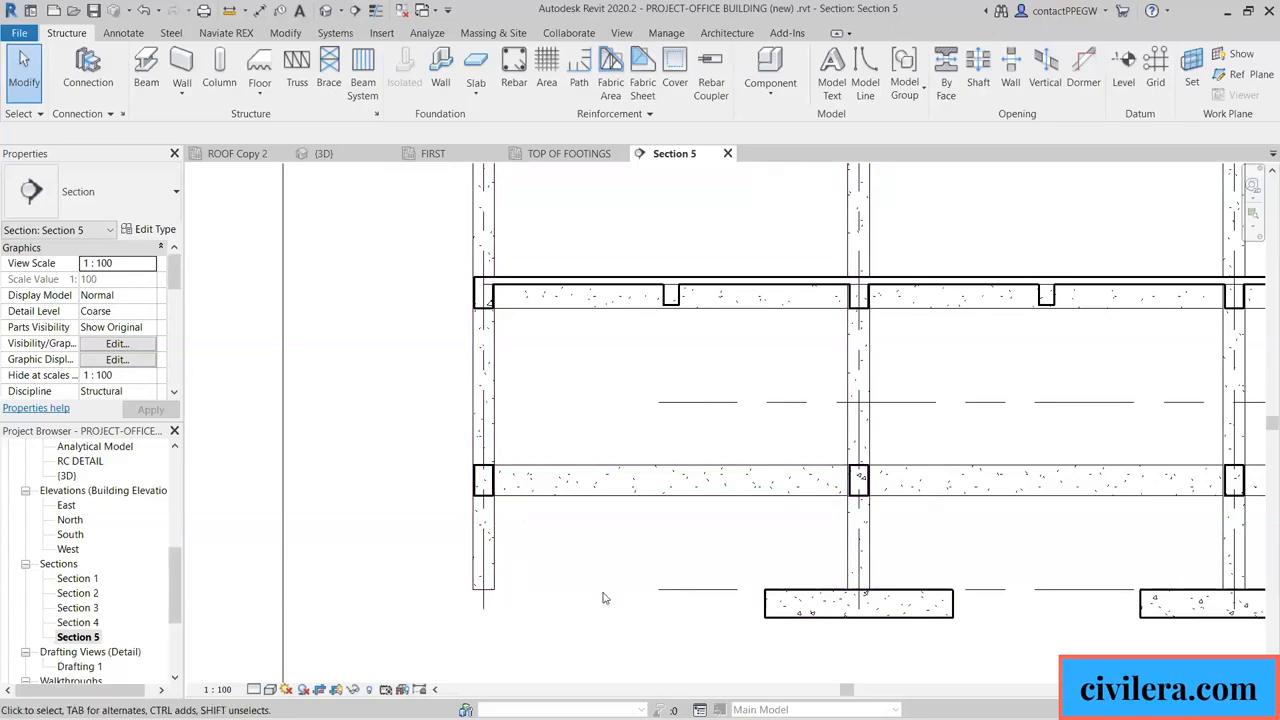
# Select the plinth-level concrete beam between the first two columns in Section 5.
pyautogui.click(701, 503)
pyautogui.click(676, 520)
pyautogui.click(628, 490)
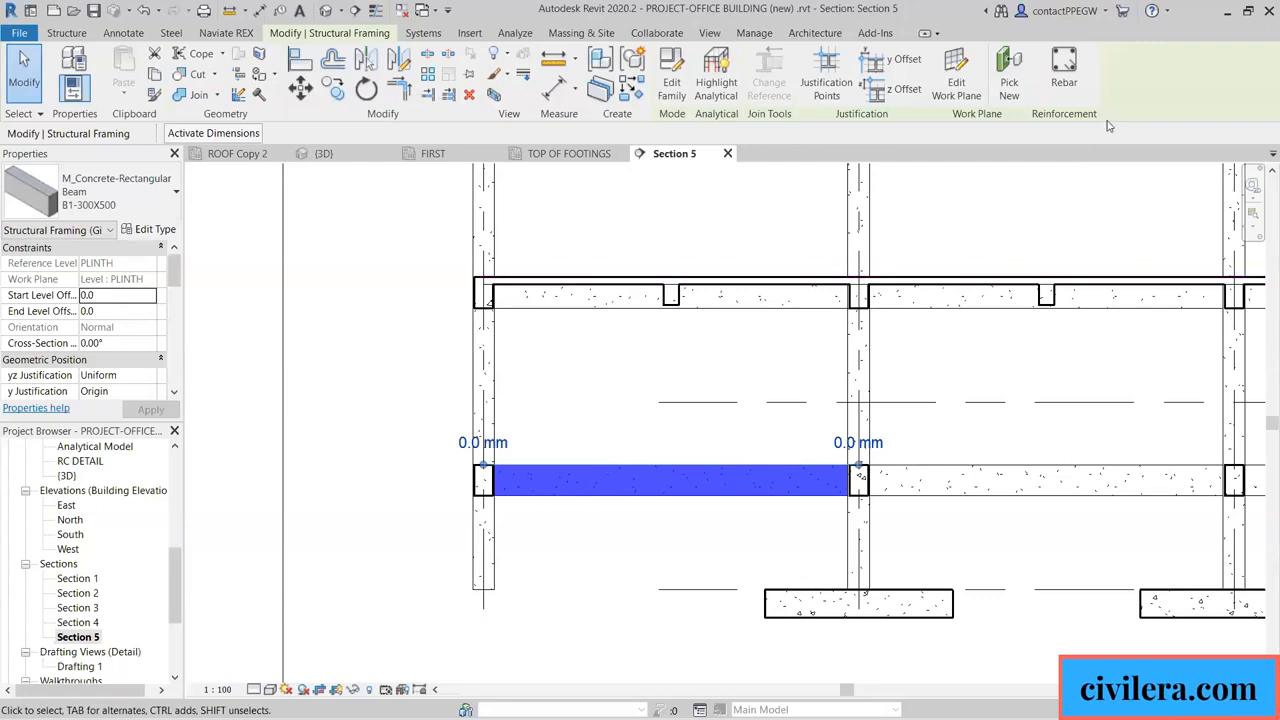
# Switch to Microsoft Whiteboard and draw a tick beside WORK SHARING,COLLABORATION.
pyautogui.click(1228, 18)
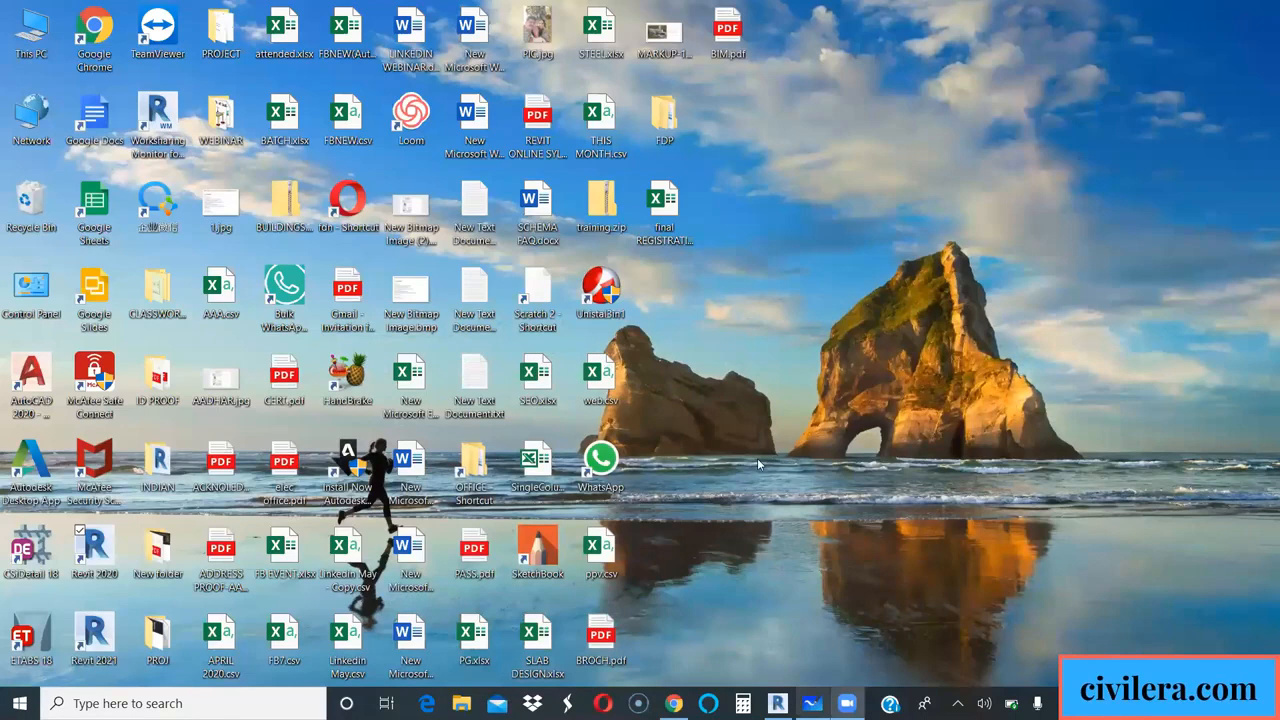
pyautogui.hotkey('alt', 'Tab')
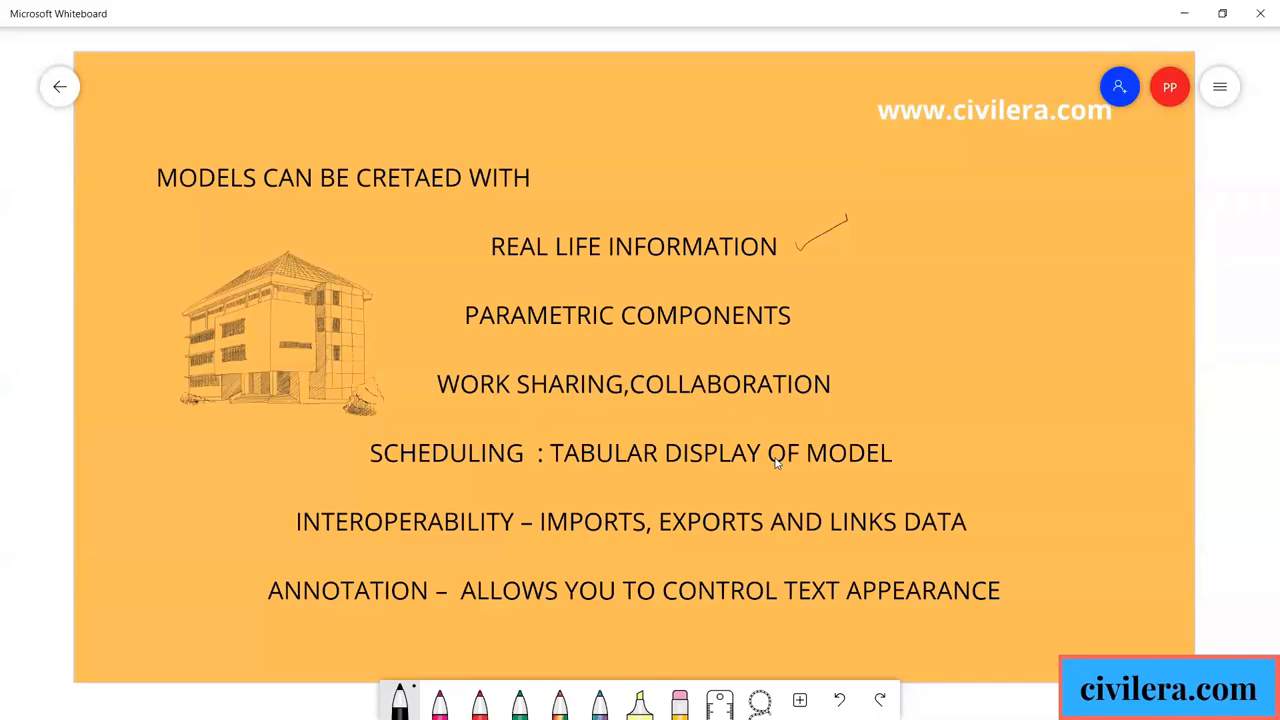
pyautogui.moveTo(848, 381); pyautogui.dragTo(908, 346)
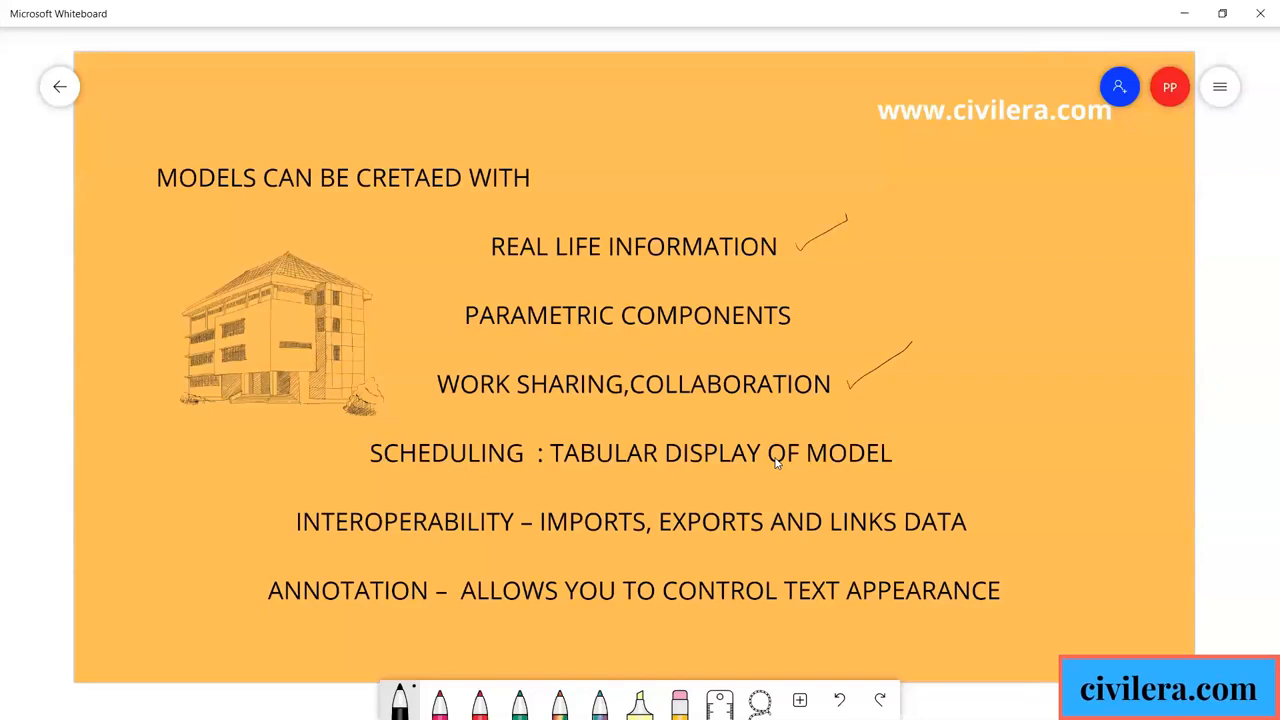
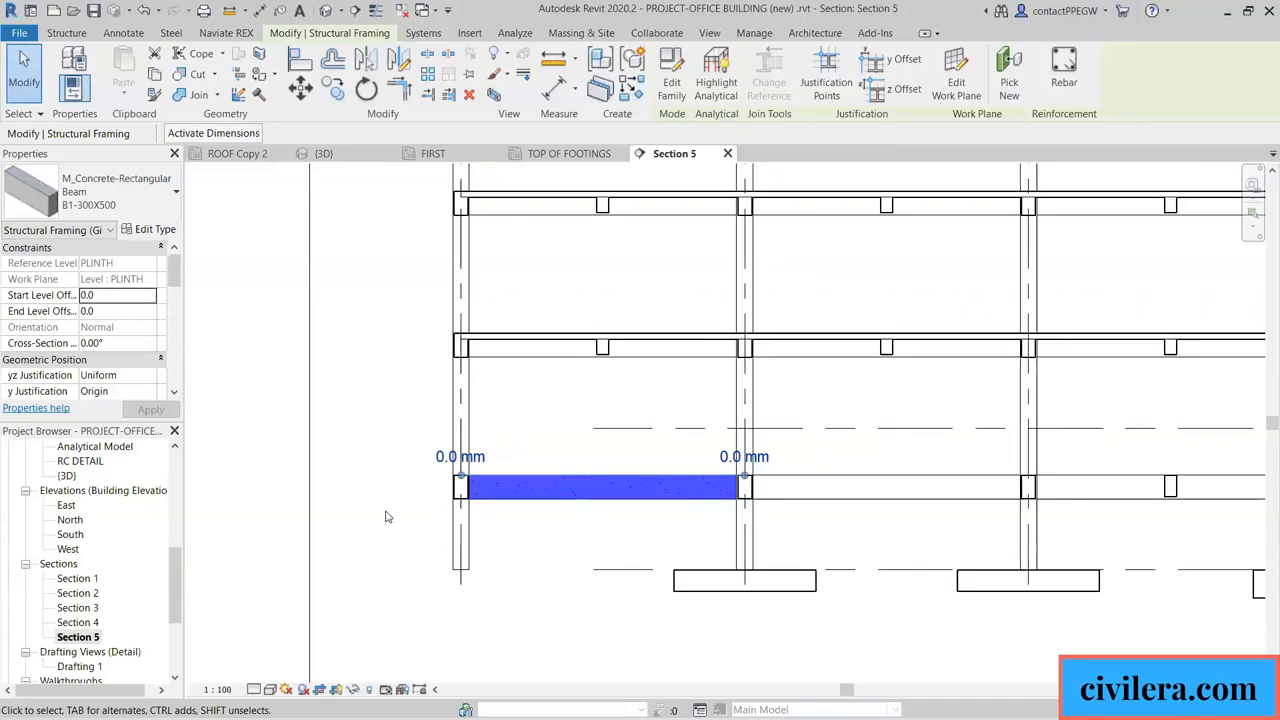
# Review the available Structure and Architecture modelling tools with the Section 5 view open.
pyautogui.scroll(-2, 471, 600)
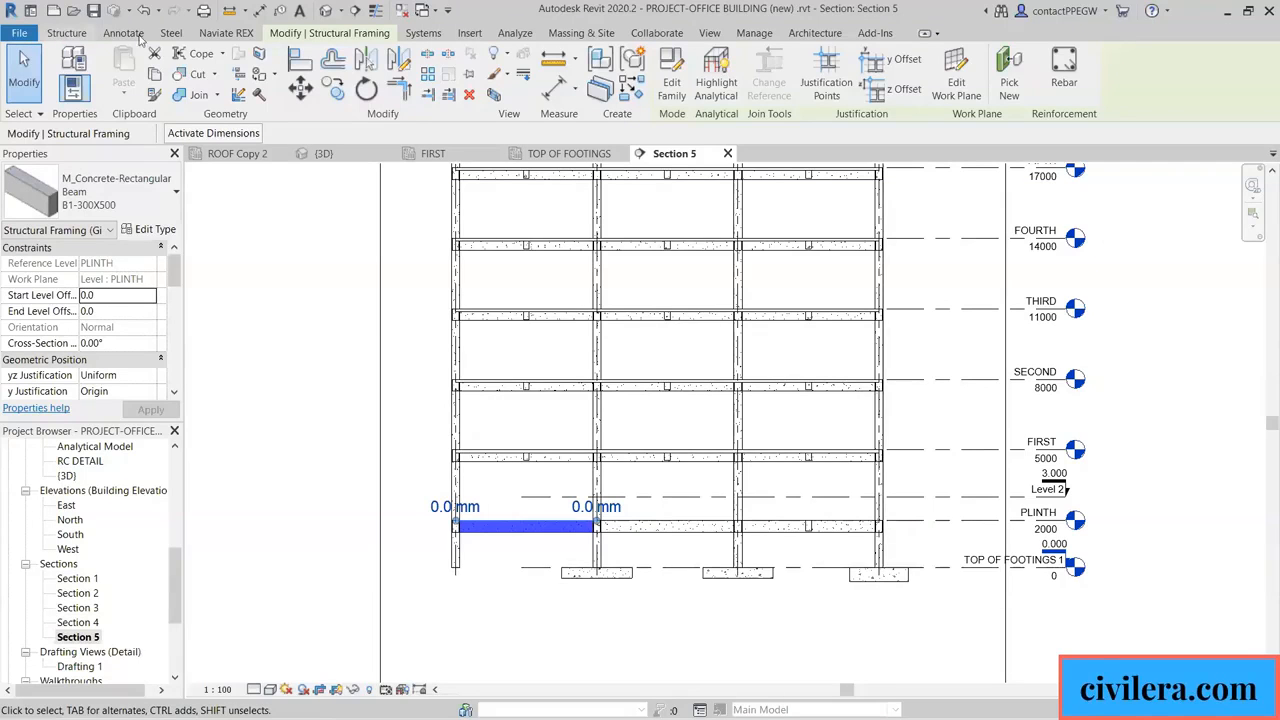
pyautogui.click(68, 33)
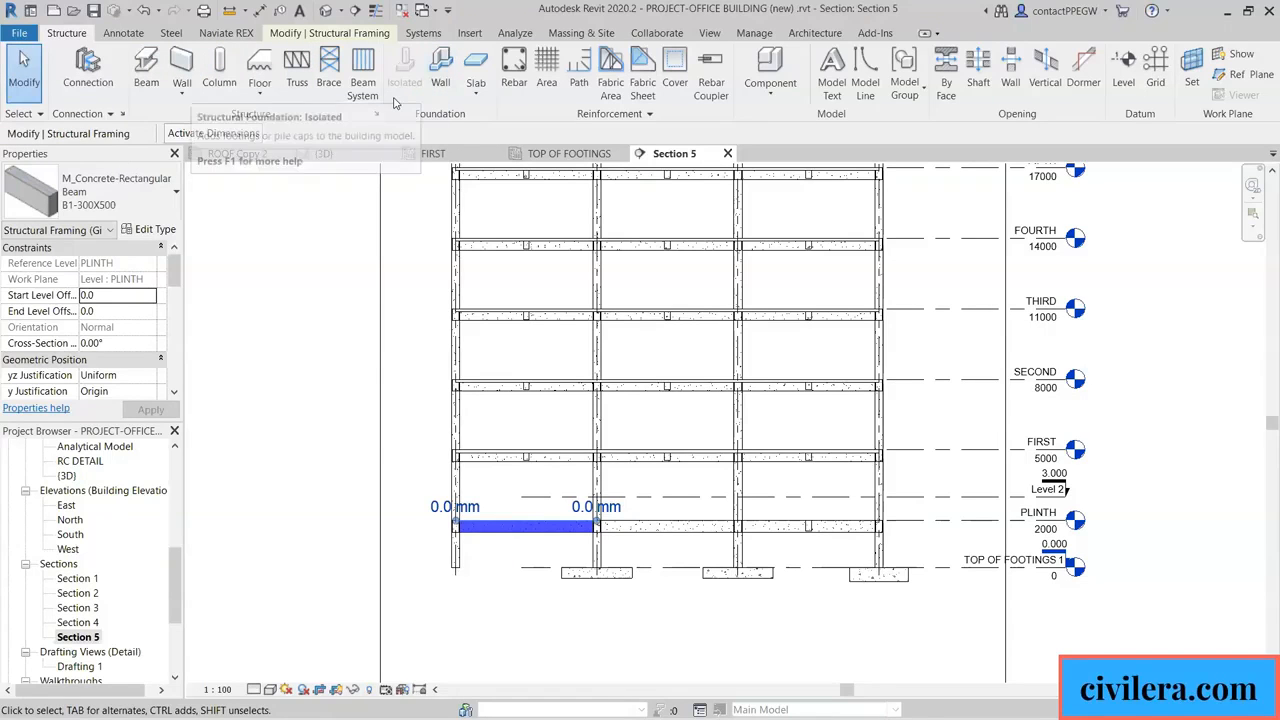
pyautogui.click(812, 36)
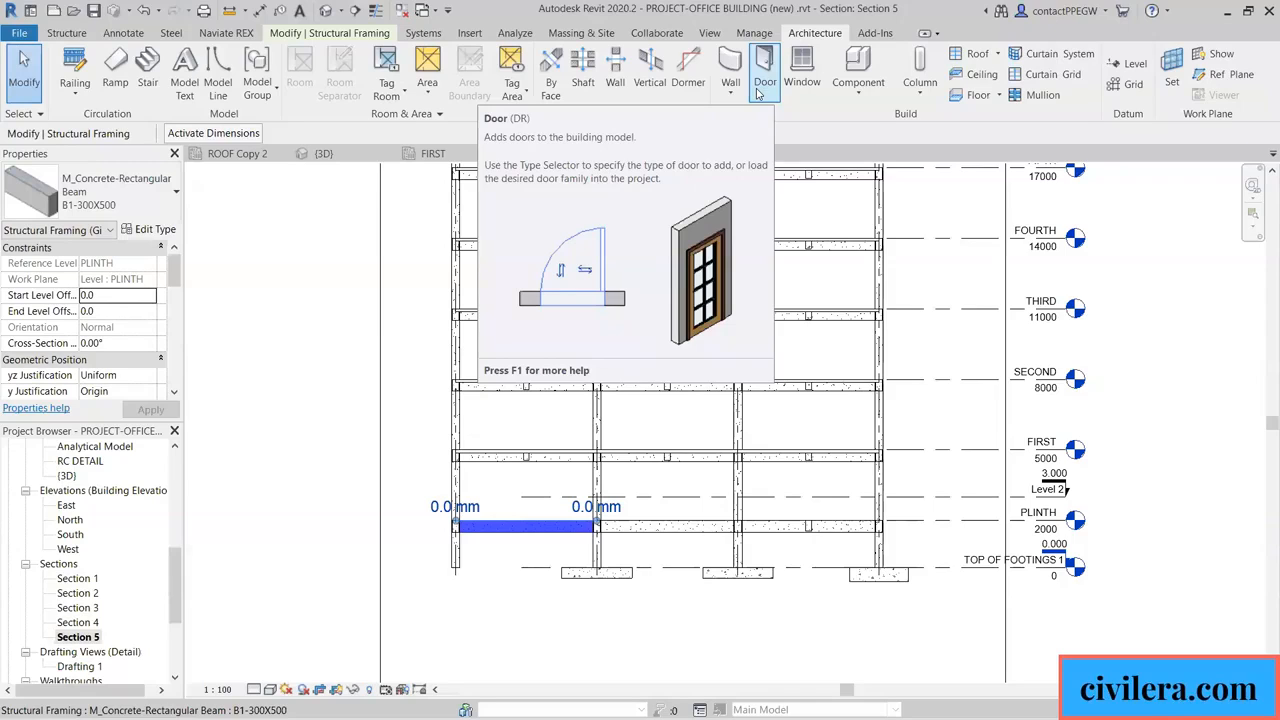
pyautogui.click(60, 34)
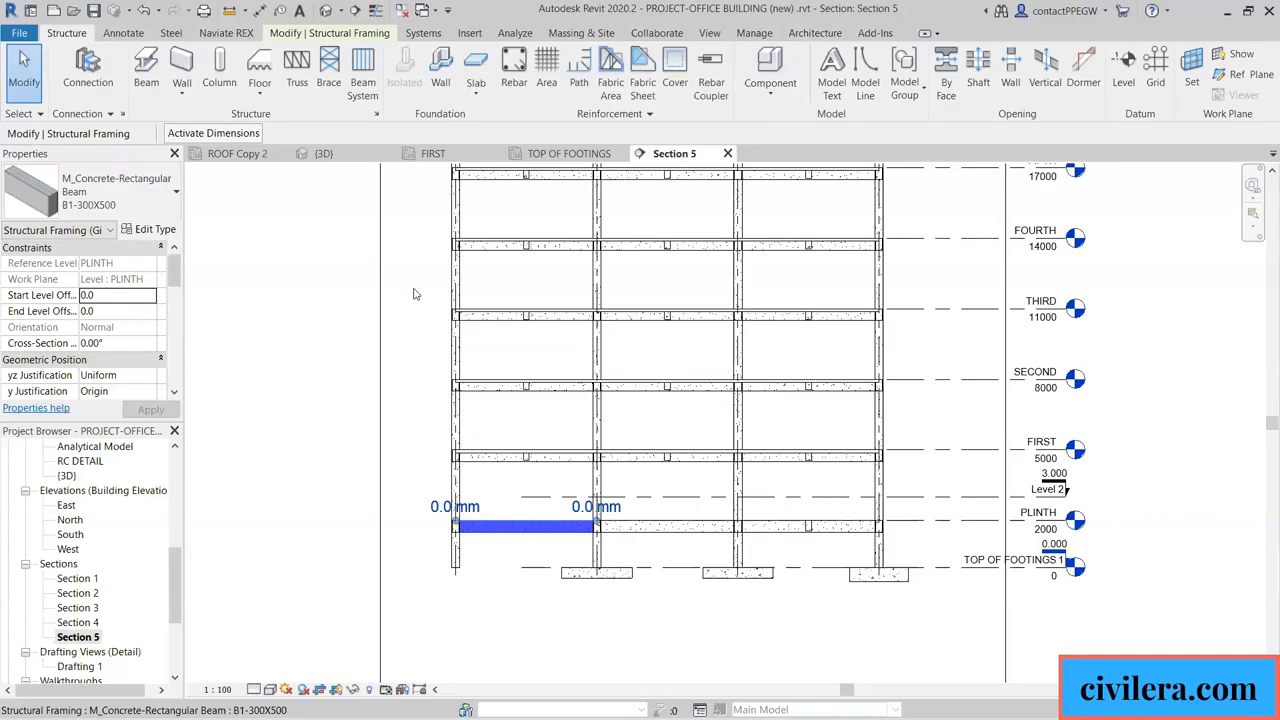
# Create a new project file based on the Structural Template.
pyautogui.scroll(-1, 368, 388)
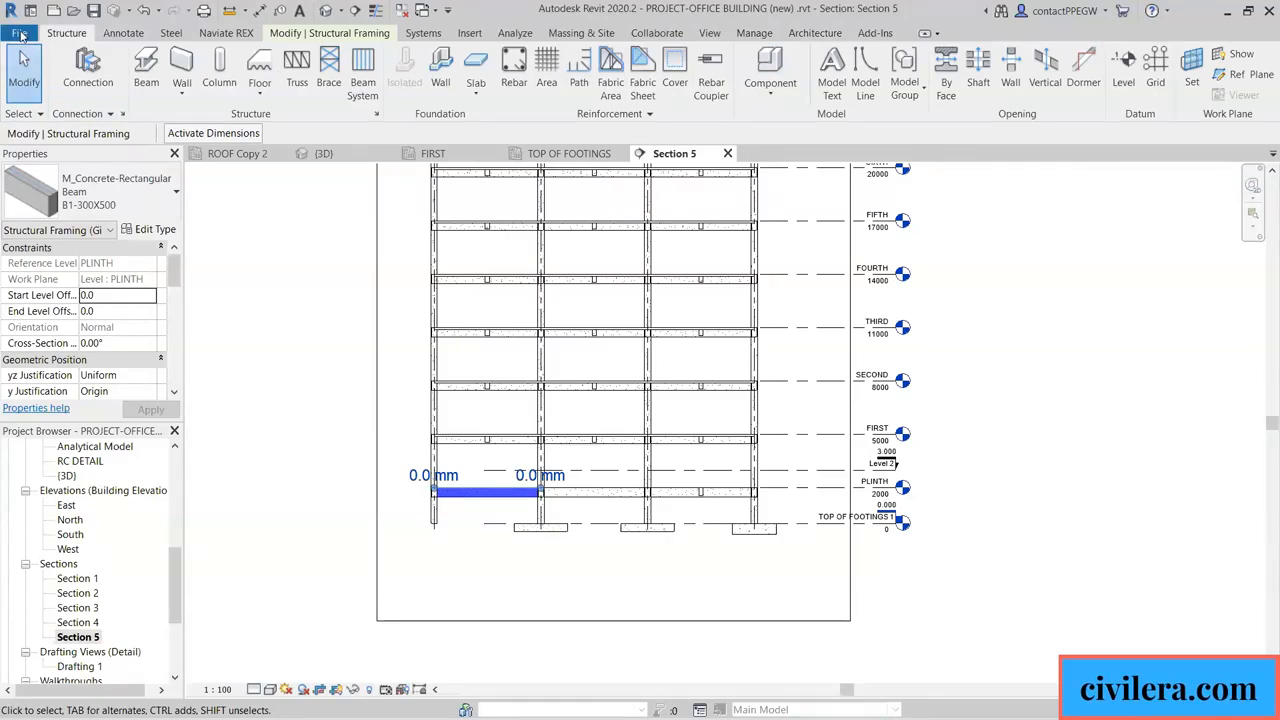
pyautogui.click(20, 34)
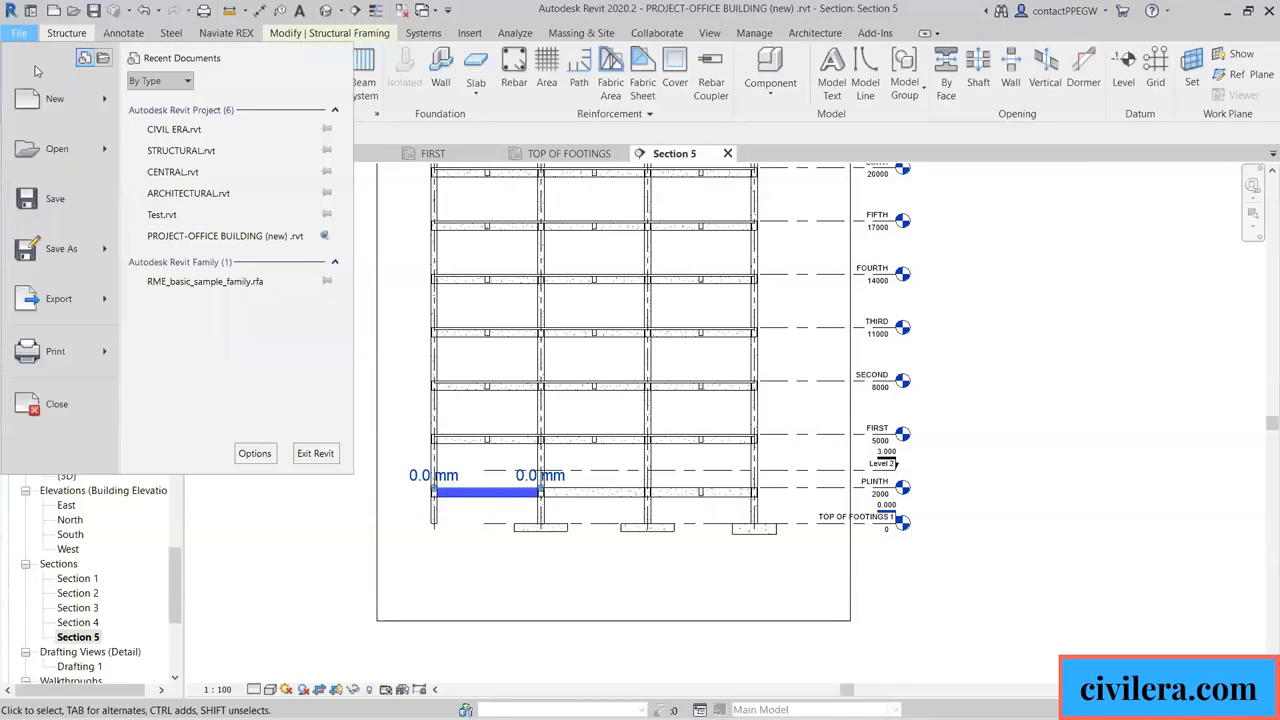
pyautogui.moveTo(48, 104)
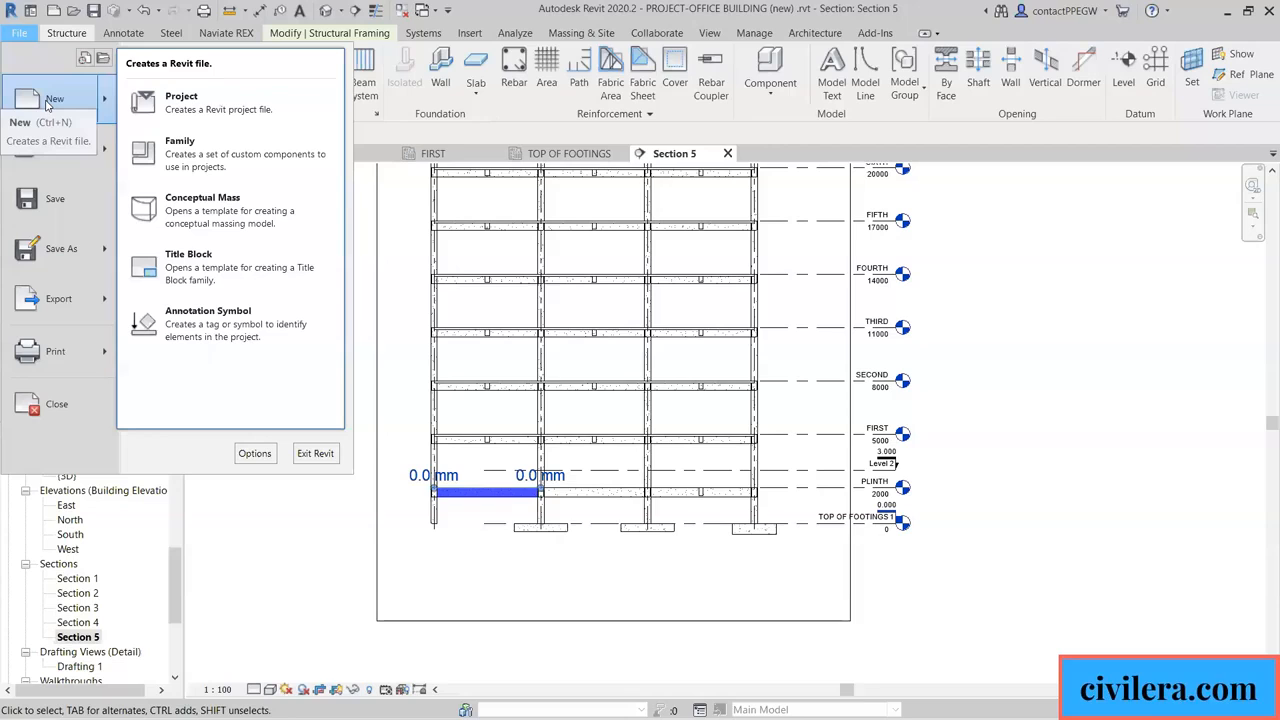
pyautogui.click(179, 107)
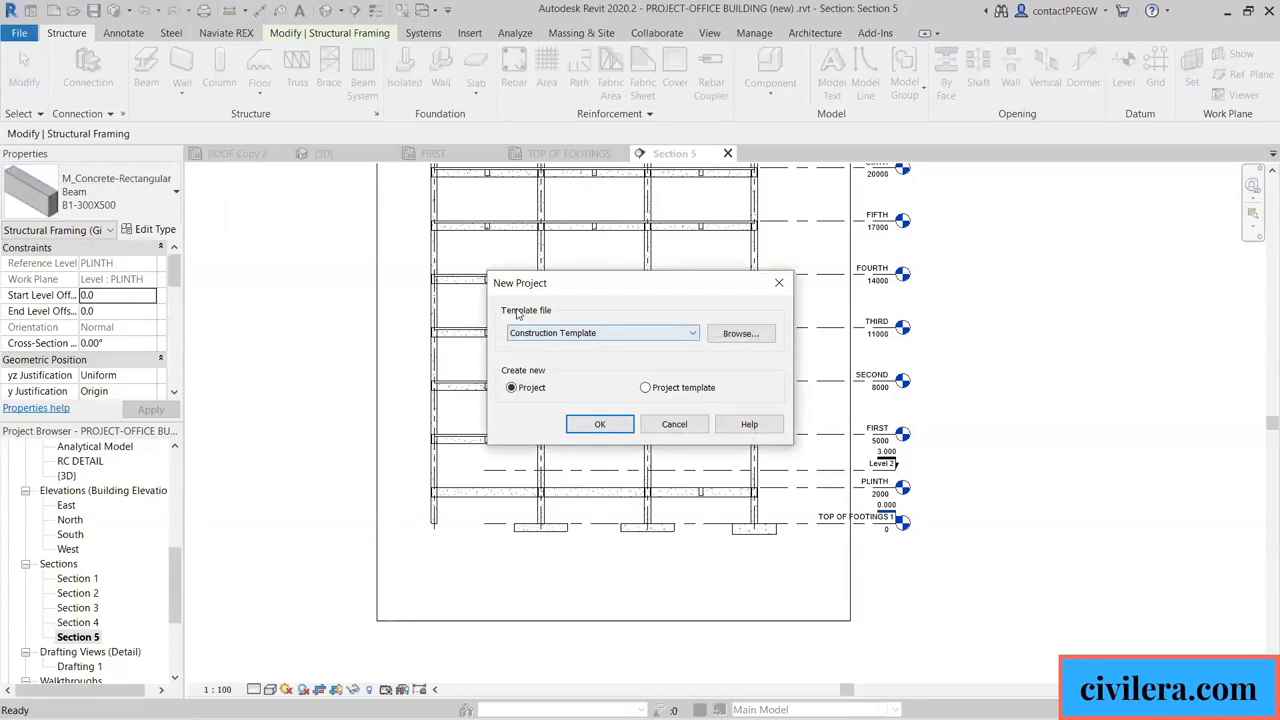
pyautogui.click(576, 336)
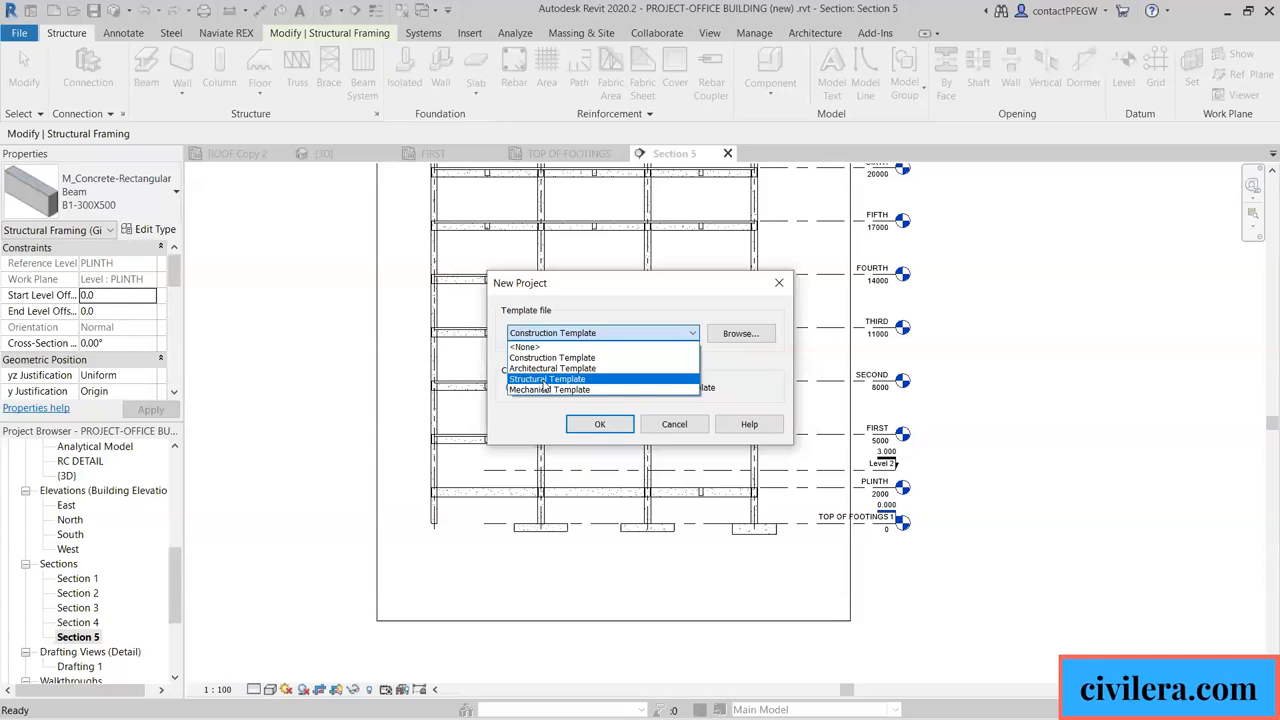
pyautogui.click(545, 380)
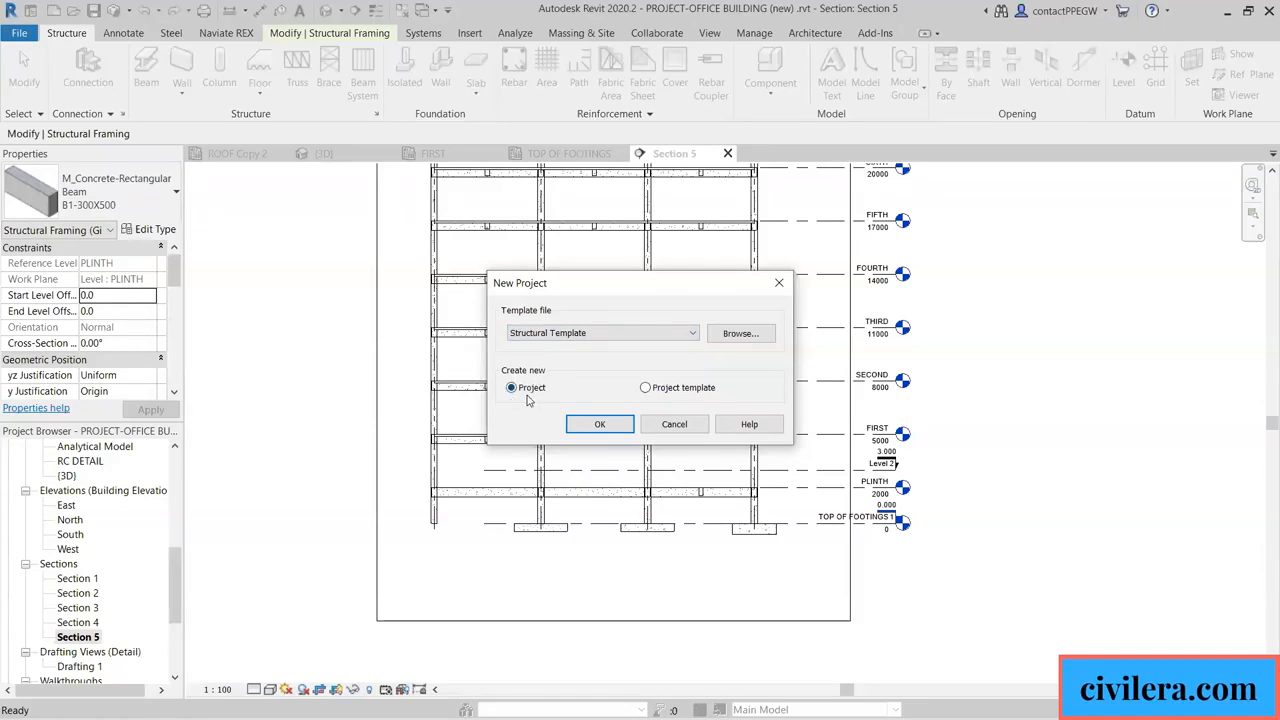
pyautogui.click(590, 425)
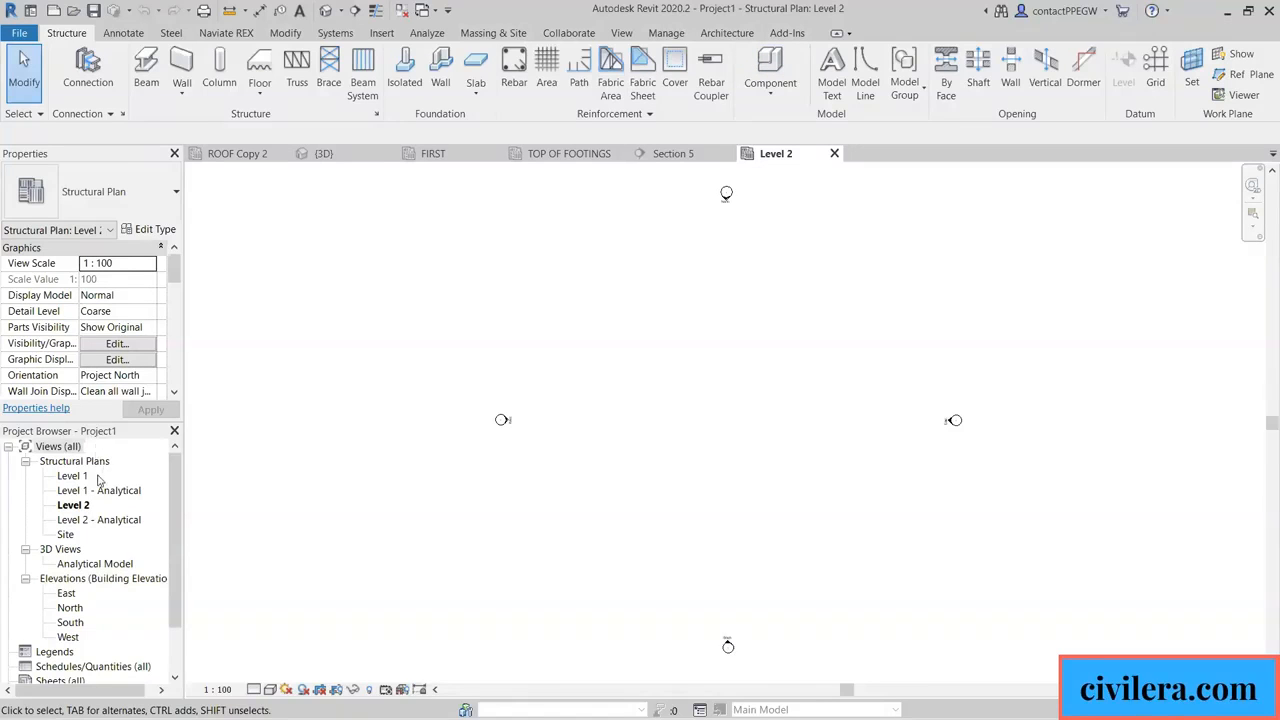
# Review the new project's structural plans, 3D views, elevations, legends, schedules and sheets in the project browser.
pyautogui.scroll(-2, 98, 482)
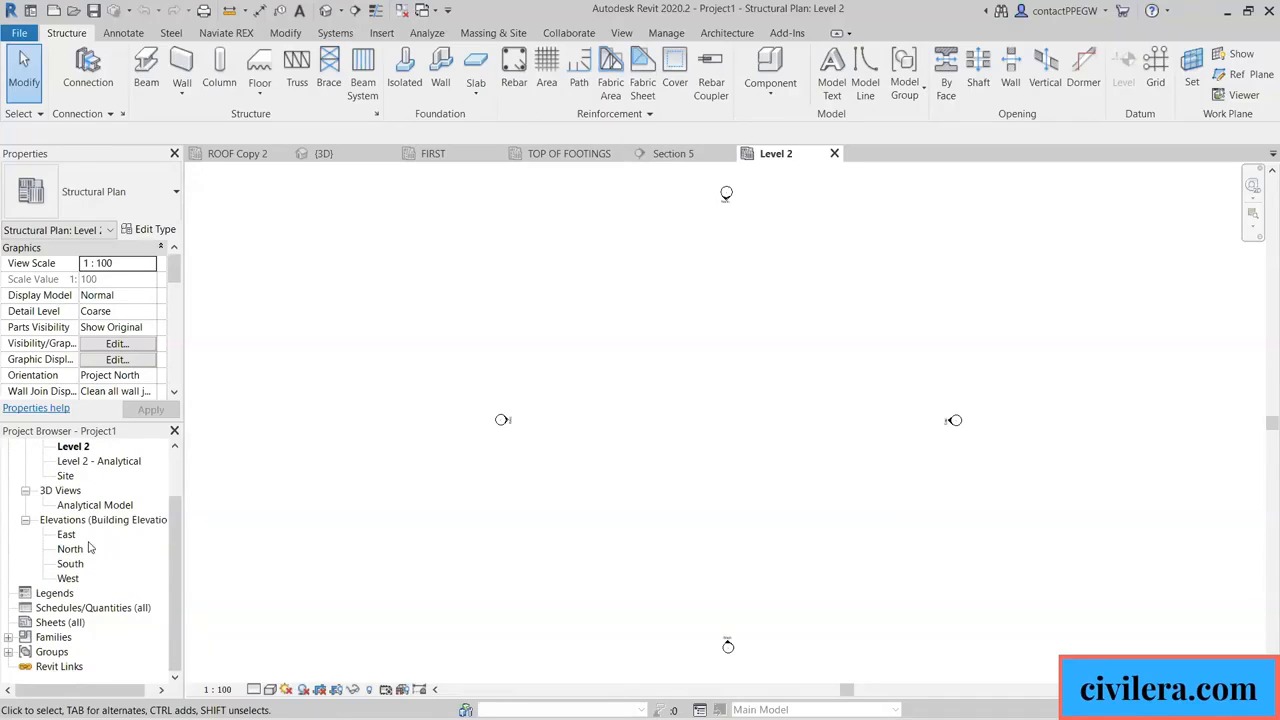
pyautogui.scroll(2, 60, 534)
pyautogui.scroll(-2, 60, 527)
pyautogui.scroll(2, 84, 487)
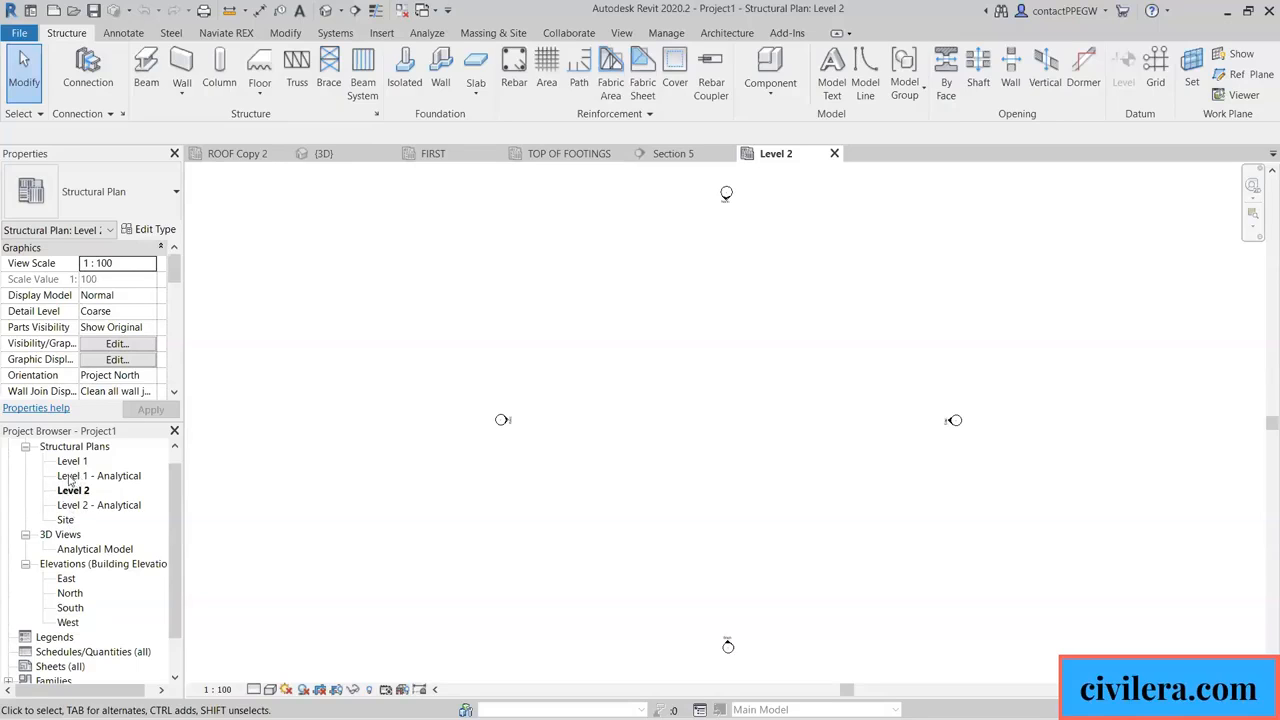
pyautogui.scroll(-2, 92, 538)
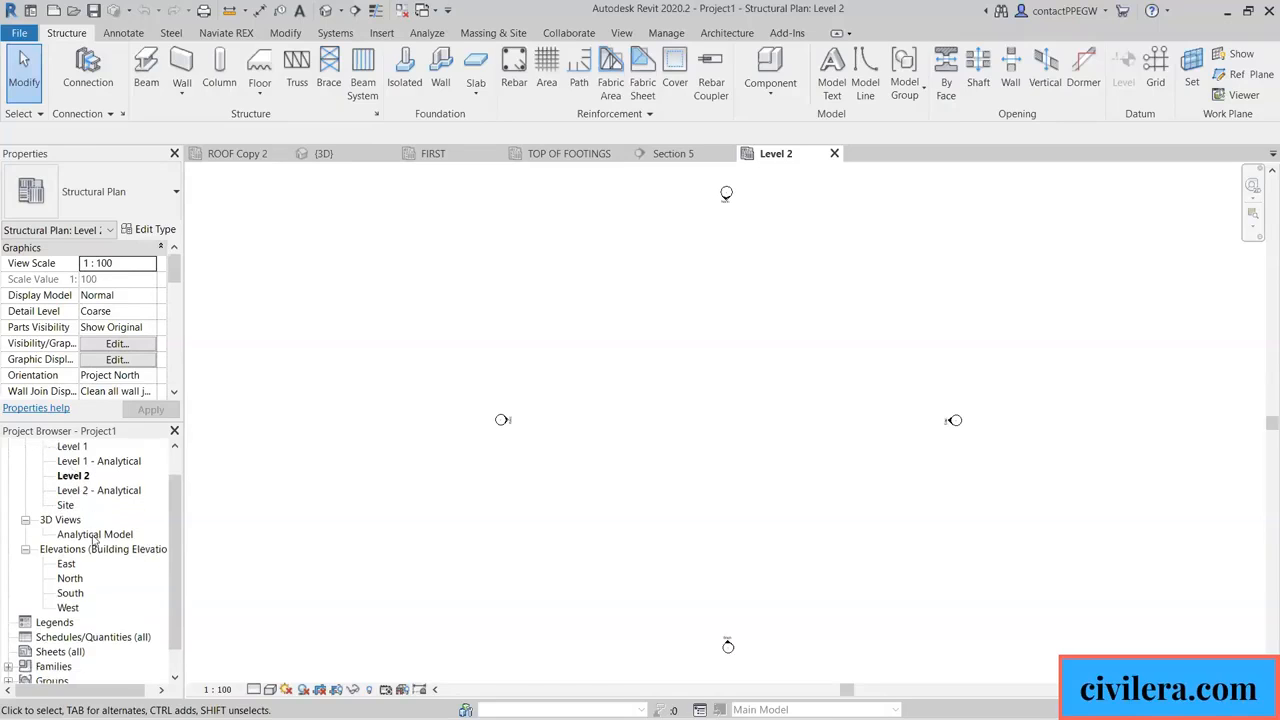
pyautogui.scroll(-1, 74, 594)
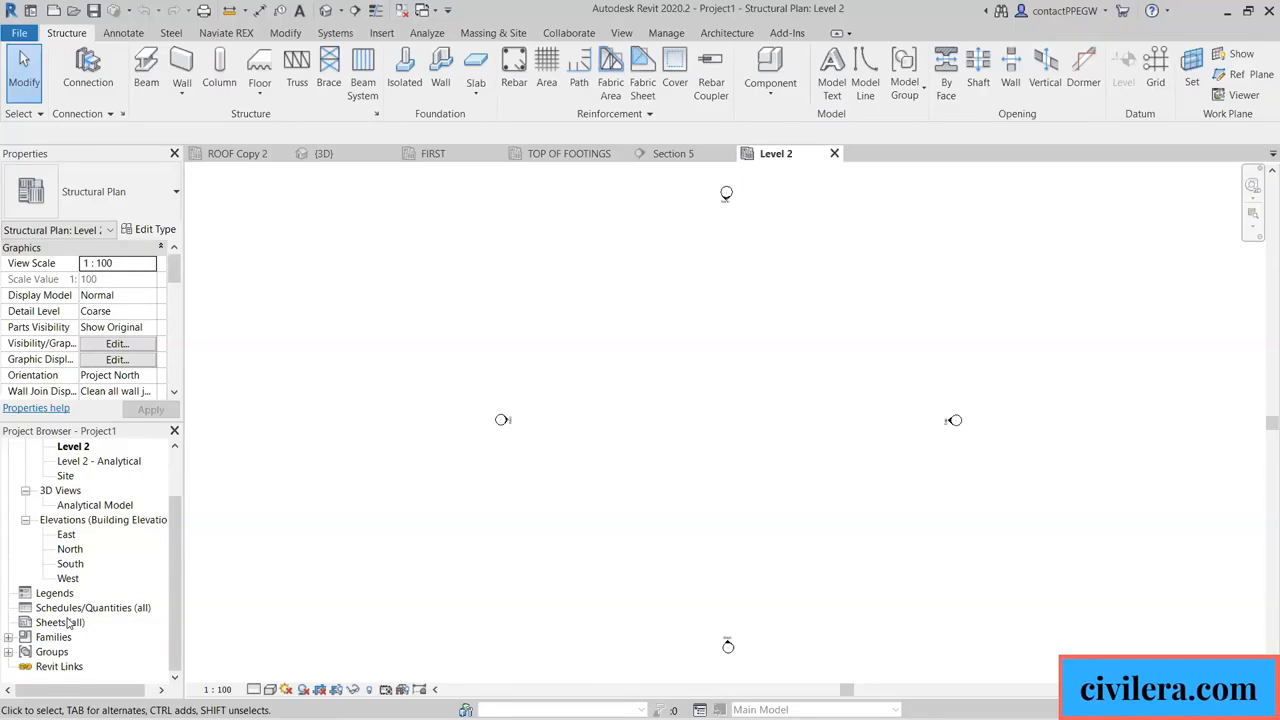
# Expand the new project's Families to review the loaded categories, and minimize the Revit window.
pyautogui.click(9, 638)
pyautogui.scroll(-3, 95, 600)
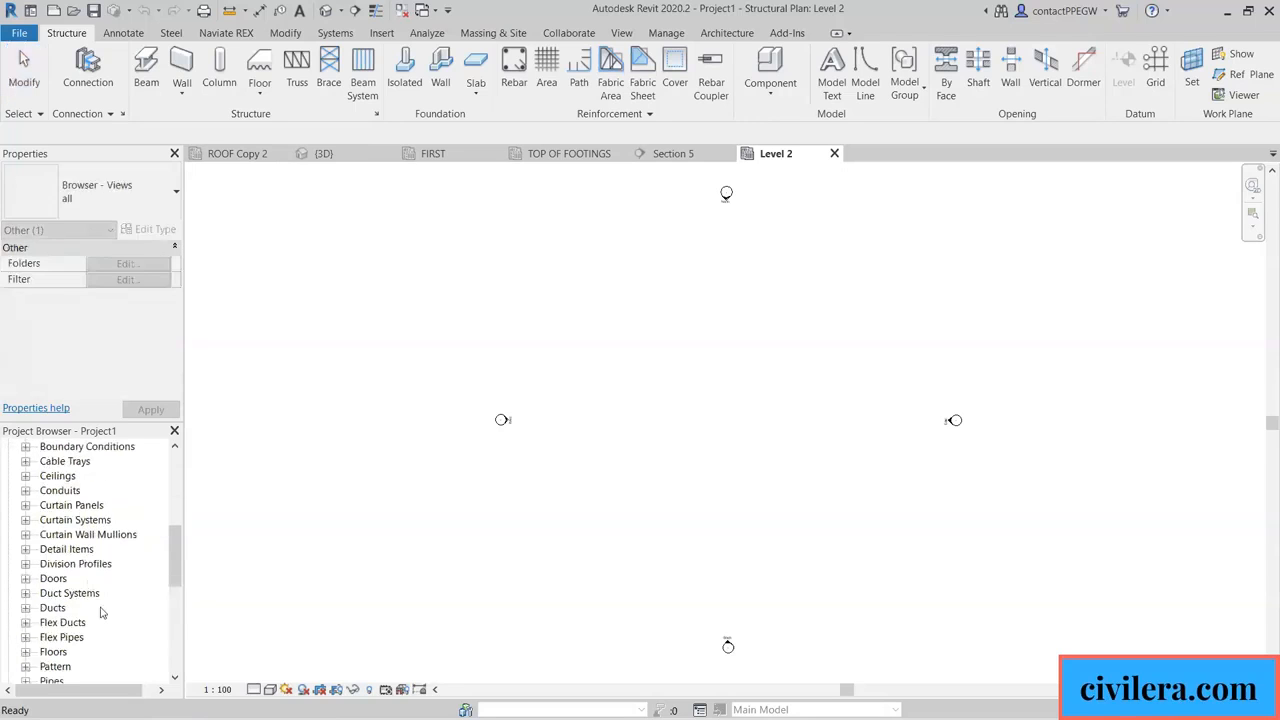
pyautogui.scroll(-3, 90, 592)
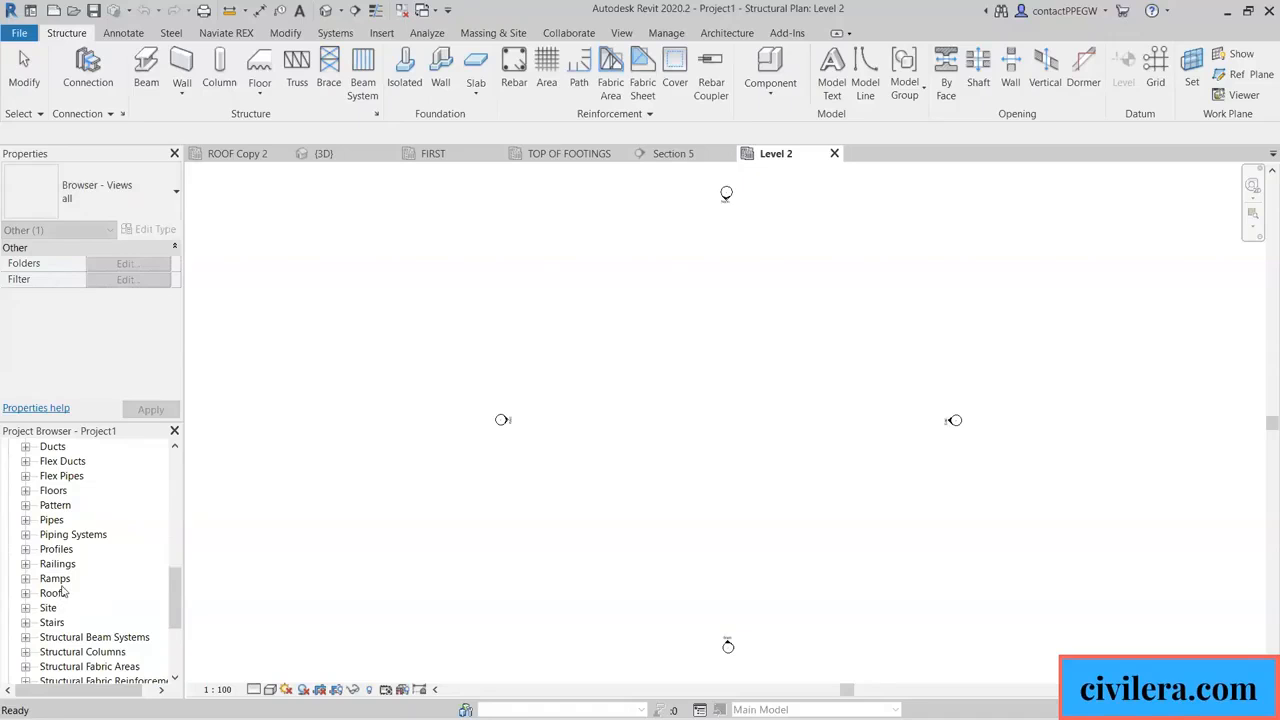
pyautogui.scroll(1, 62, 590)
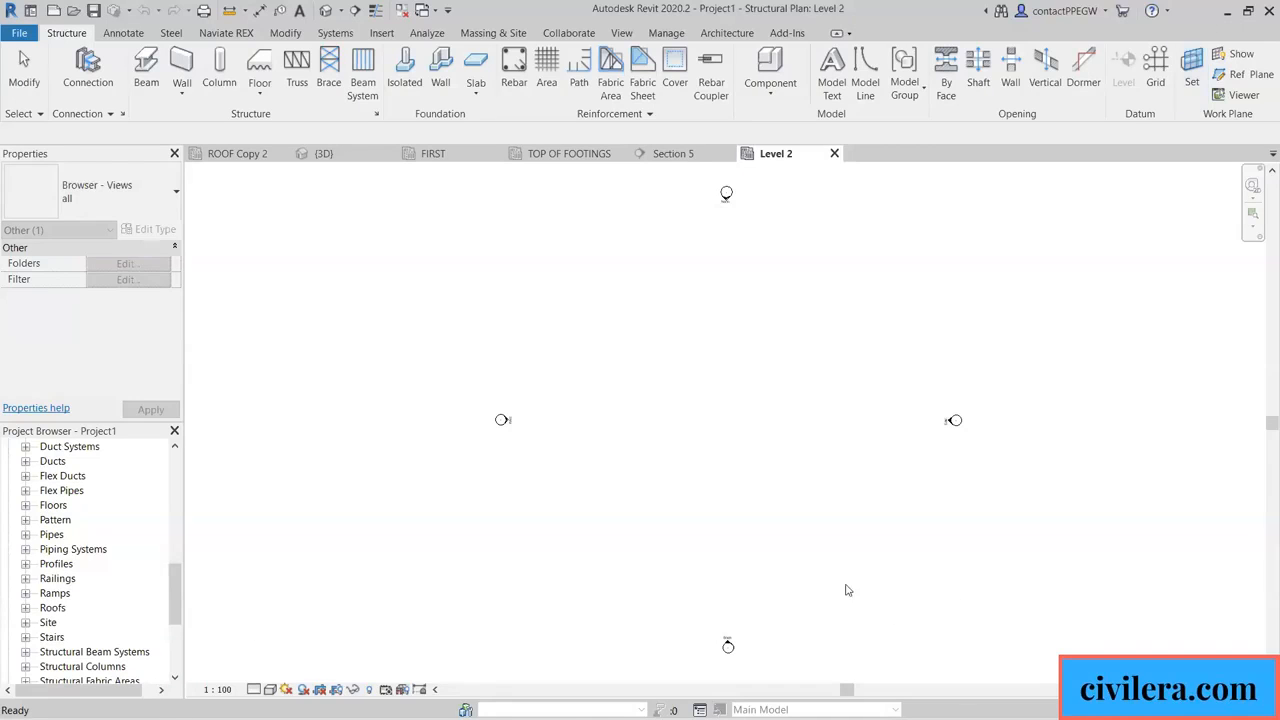
pyautogui.click(1228, 11)
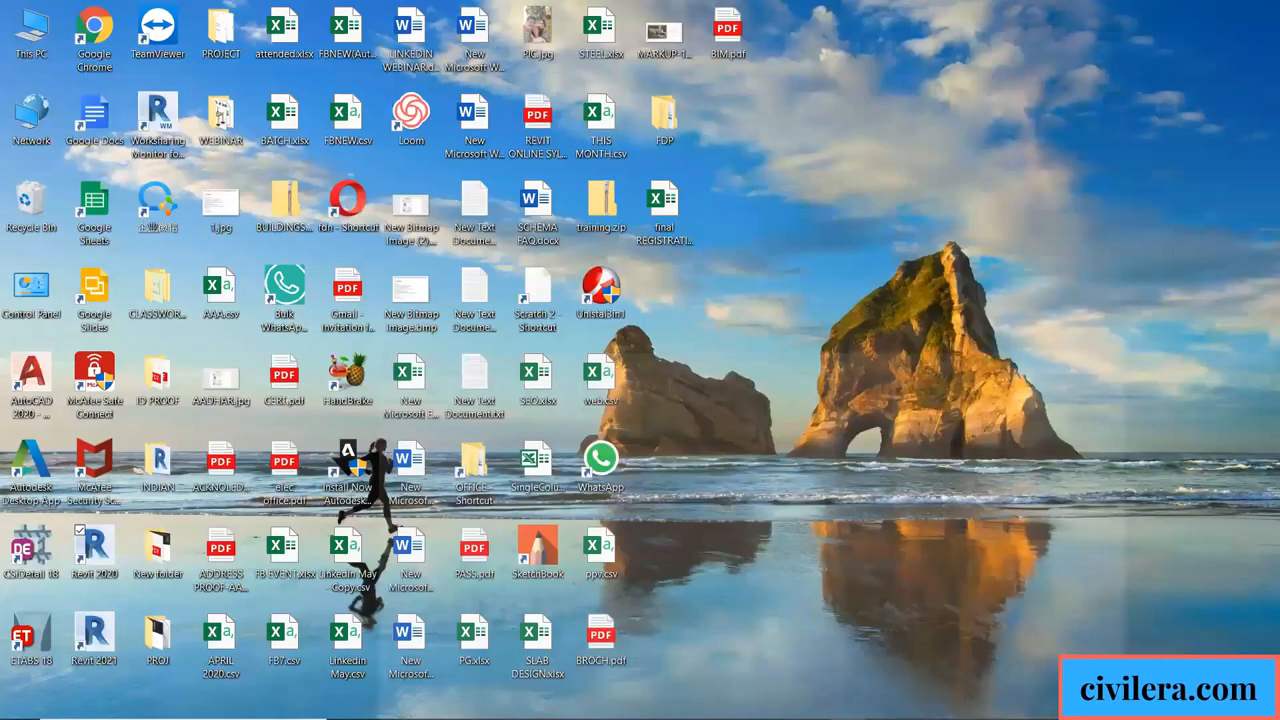
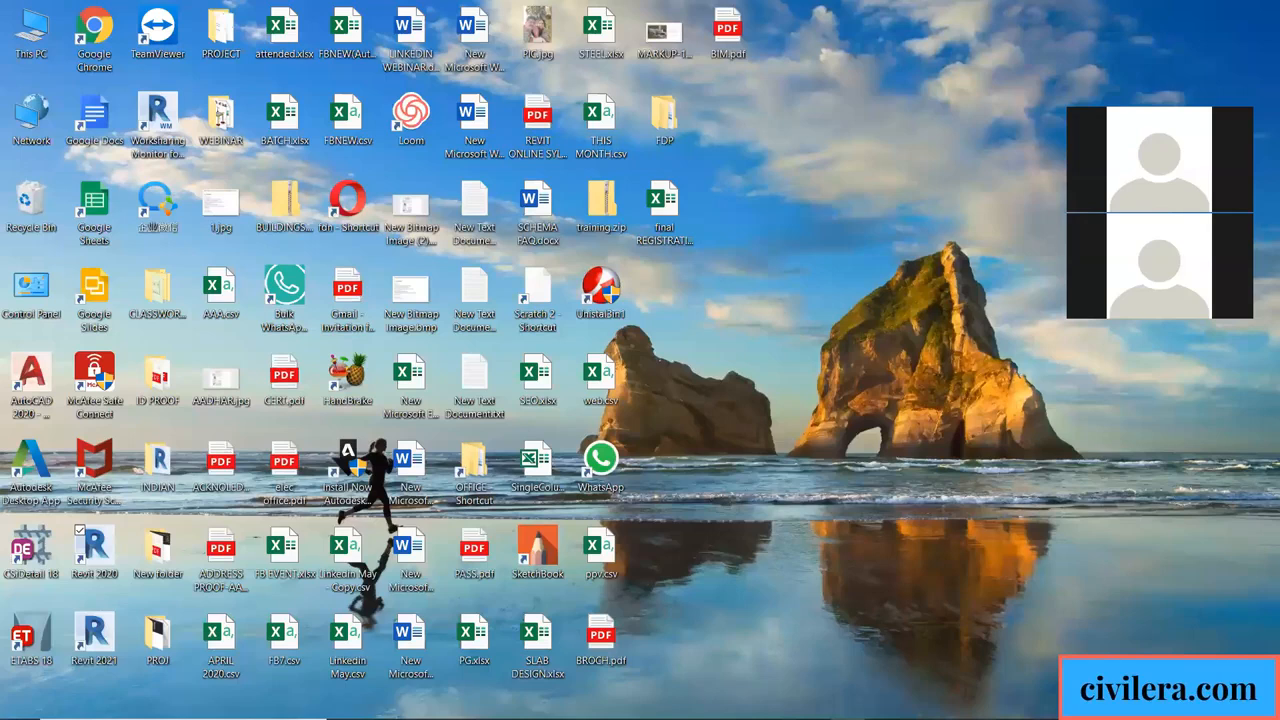
# Switch back to Revit and examine the family categories from curtain panels down to the structural elements.
pyautogui.click(778, 703)
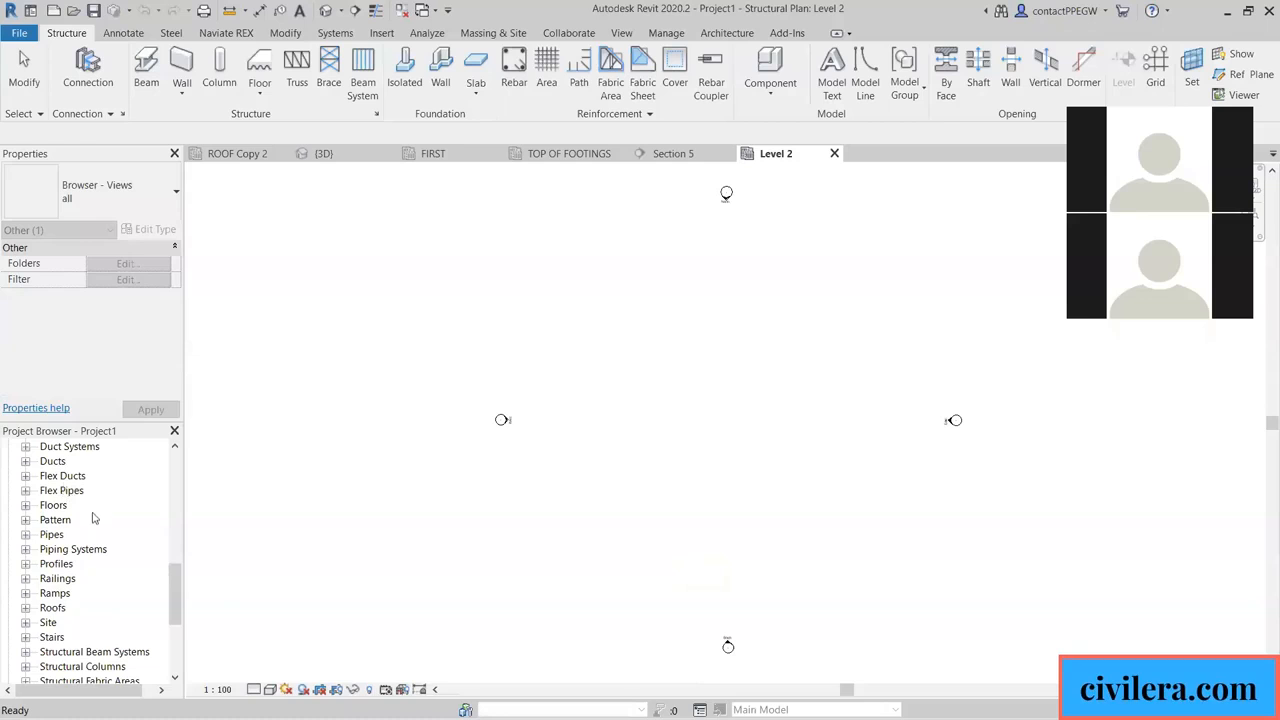
pyautogui.scroll(2, 85, 510)
pyautogui.scroll(3, 92, 508)
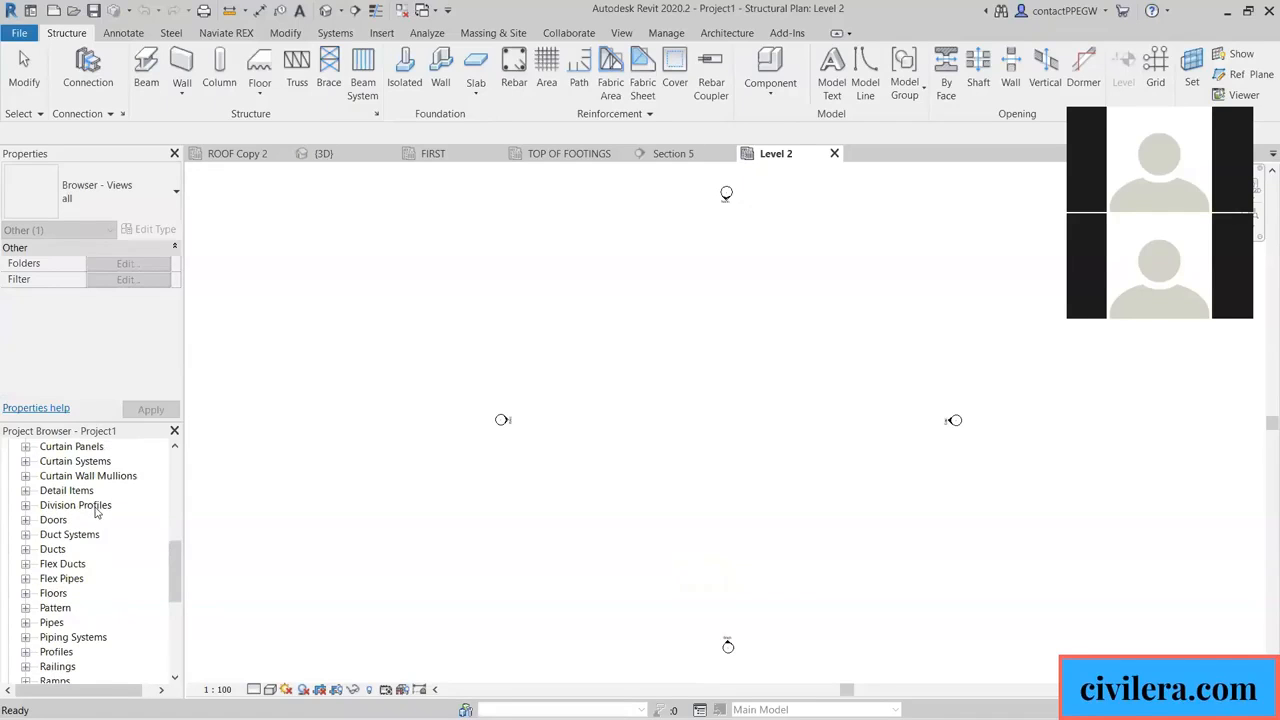
pyautogui.scroll(-4, 105, 516)
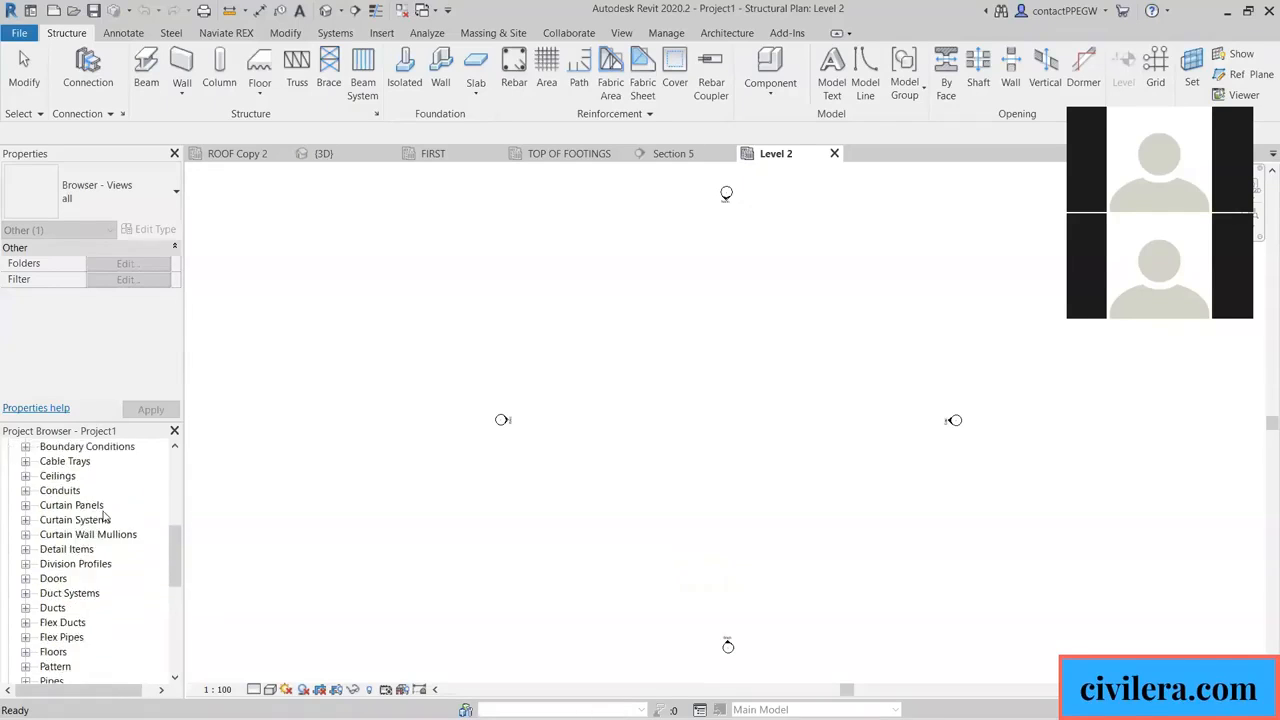
pyautogui.scroll(-2, 107, 516)
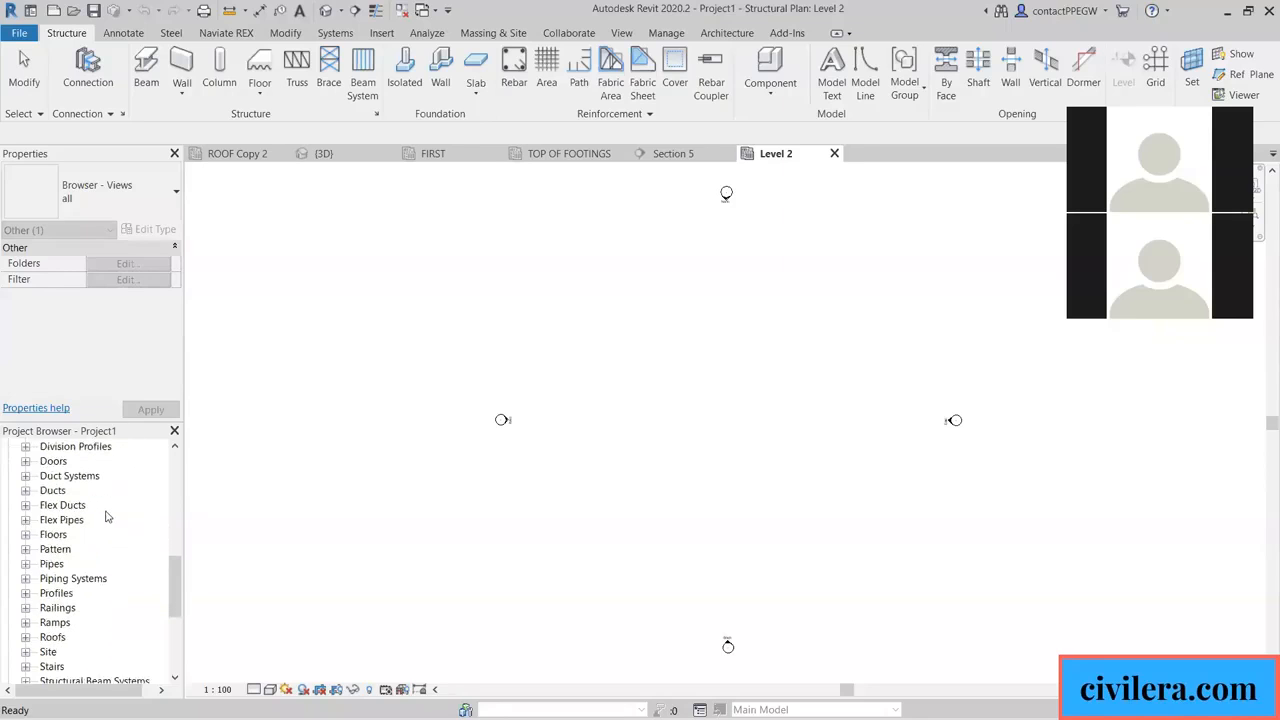
pyautogui.scroll(-2, 66, 548)
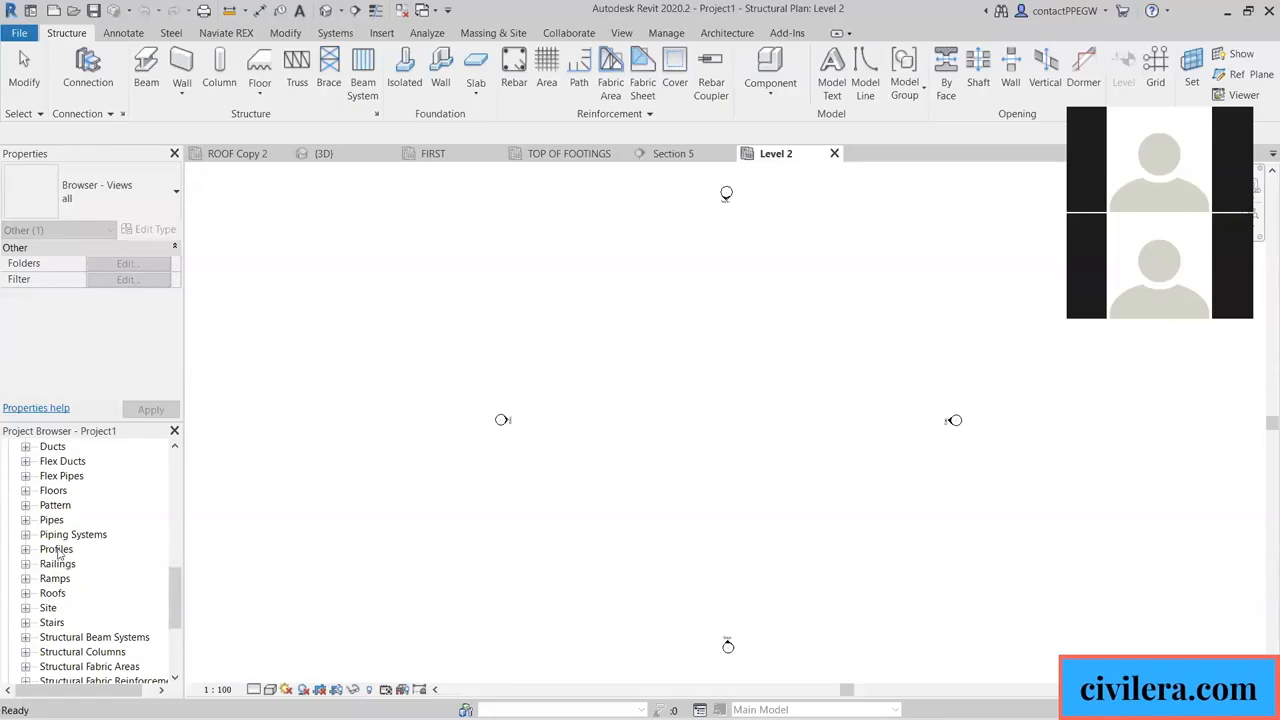
pyautogui.scroll(-2, 60, 535)
pyautogui.scroll(-2, 88, 586)
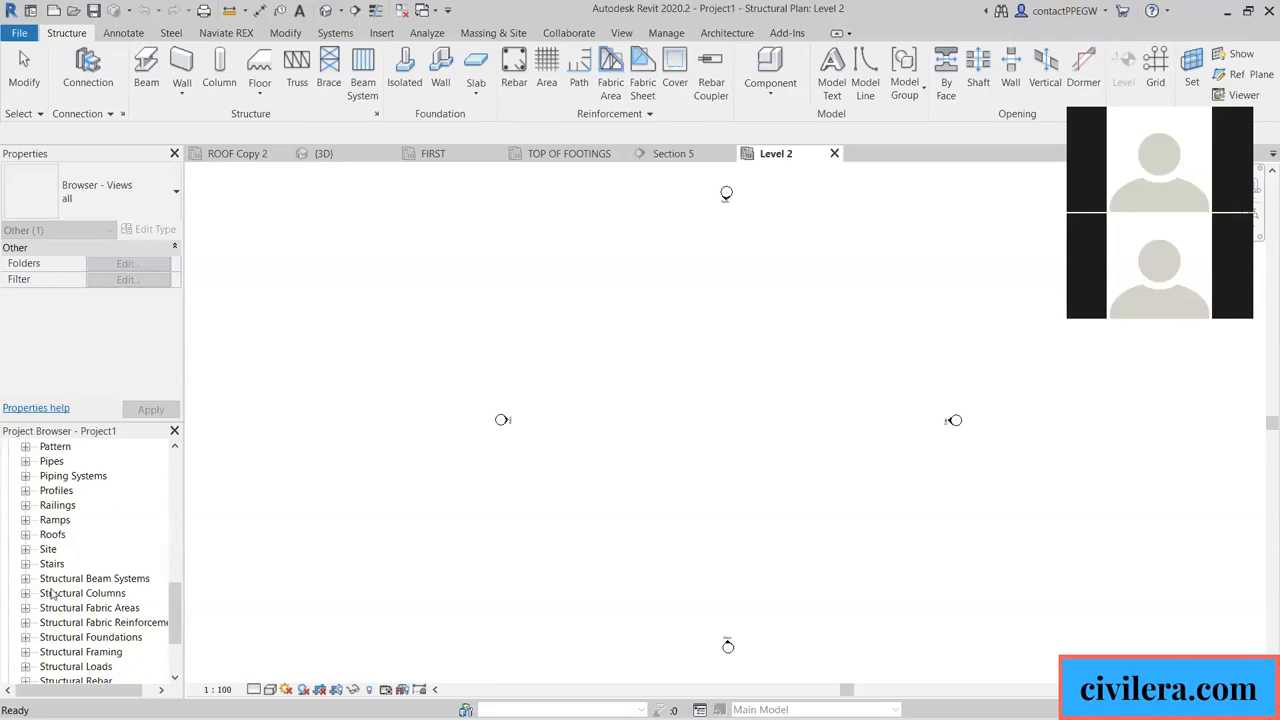
pyautogui.scroll(-1, 93, 596)
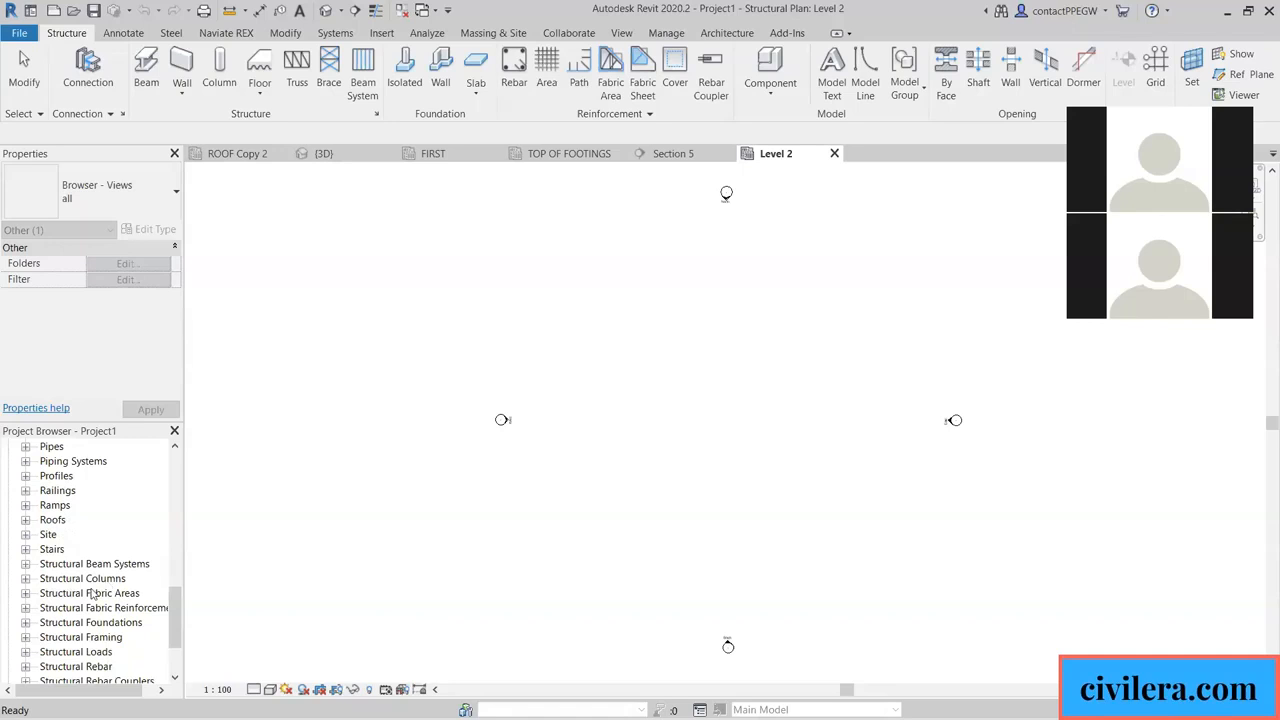
# Expand Structural Columns and its concrete rectangular column family to examine the available size types.
pyautogui.click(26, 579)
pyautogui.scroll(-1, 76, 576)
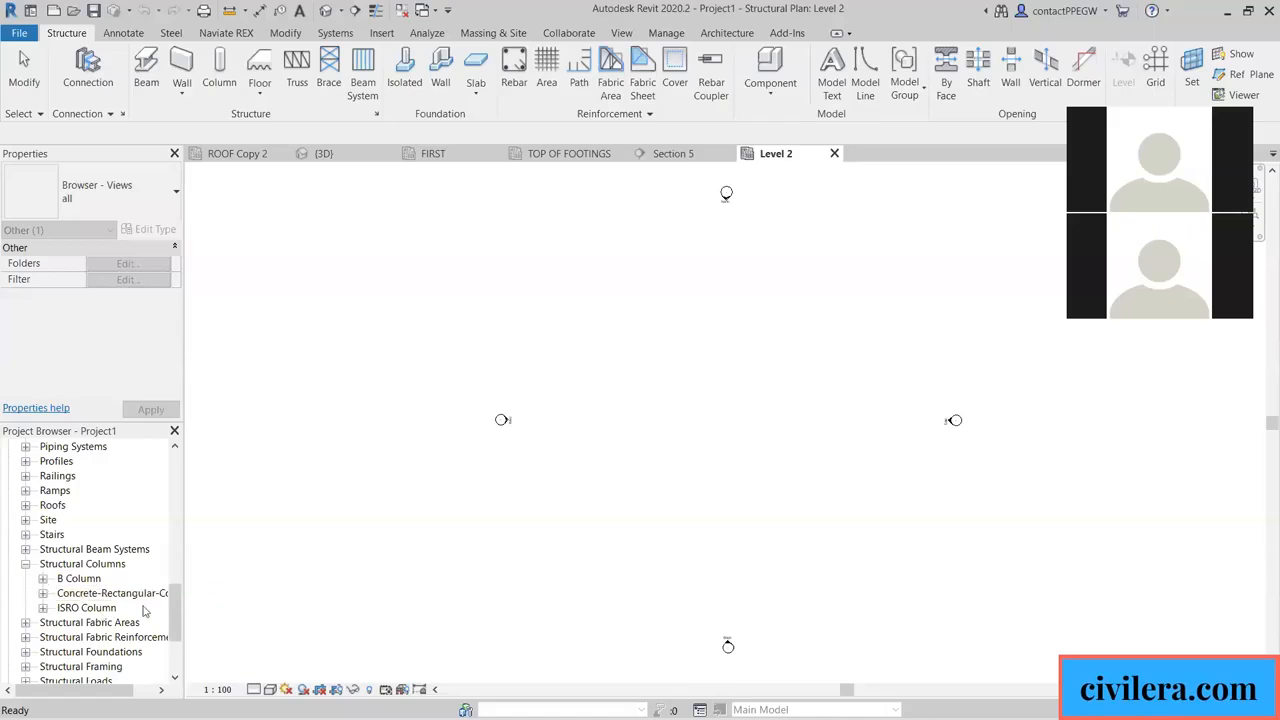
pyautogui.scroll(-2, 58, 590)
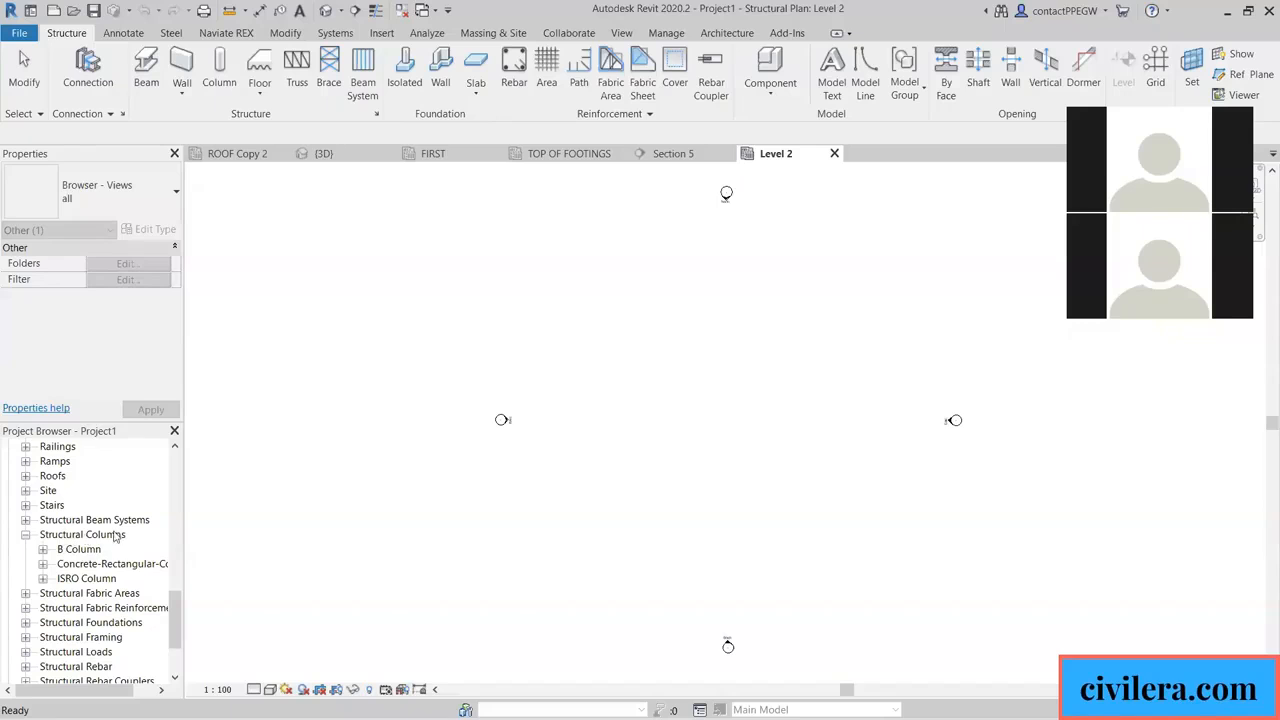
pyautogui.click(43, 564)
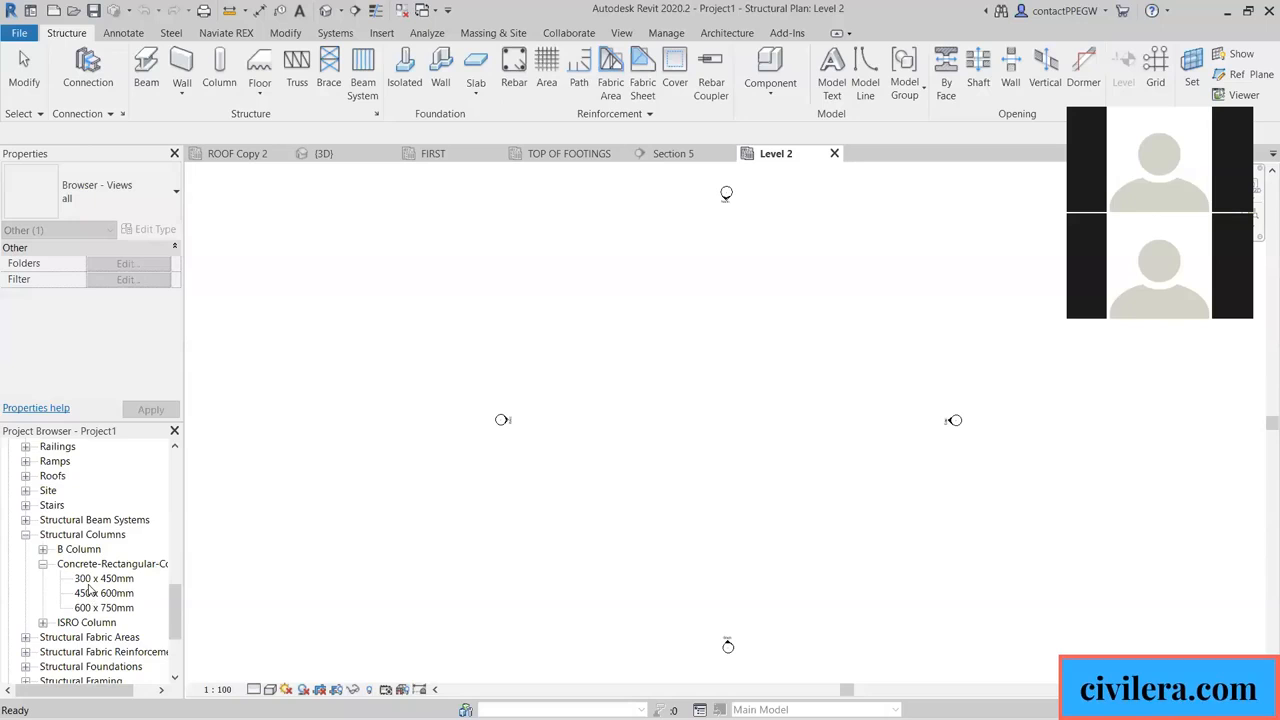
# Open the Level 1 structural plan, followed by the East building elevation.
pyautogui.scroll(2, 50, 500)
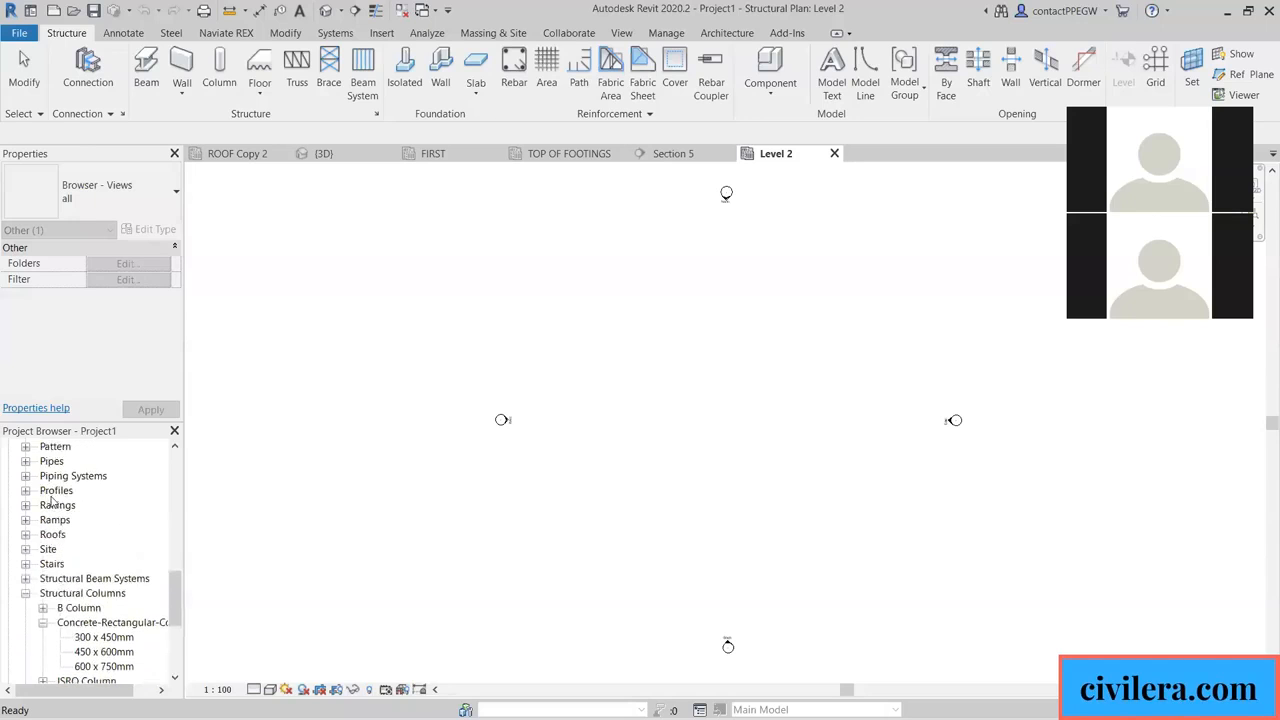
pyautogui.scroll(7, 50, 500)
pyautogui.scroll(7, 70, 511)
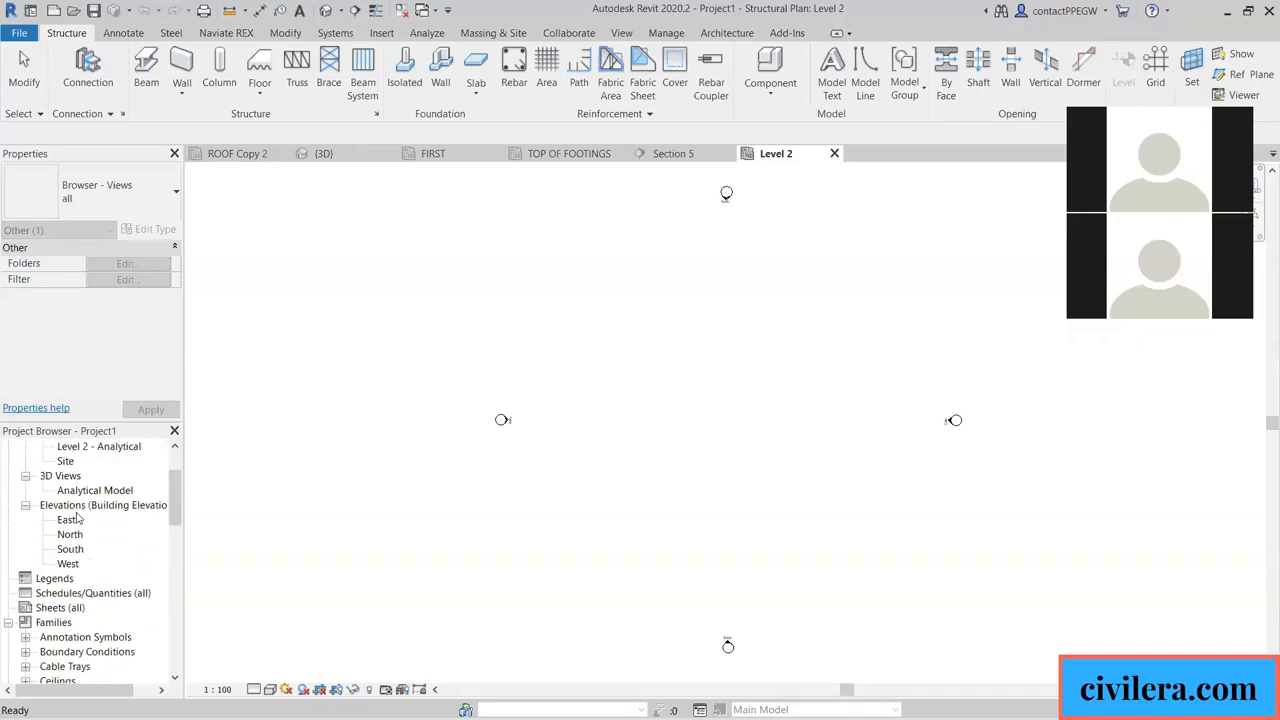
pyautogui.scroll(3, 70, 515)
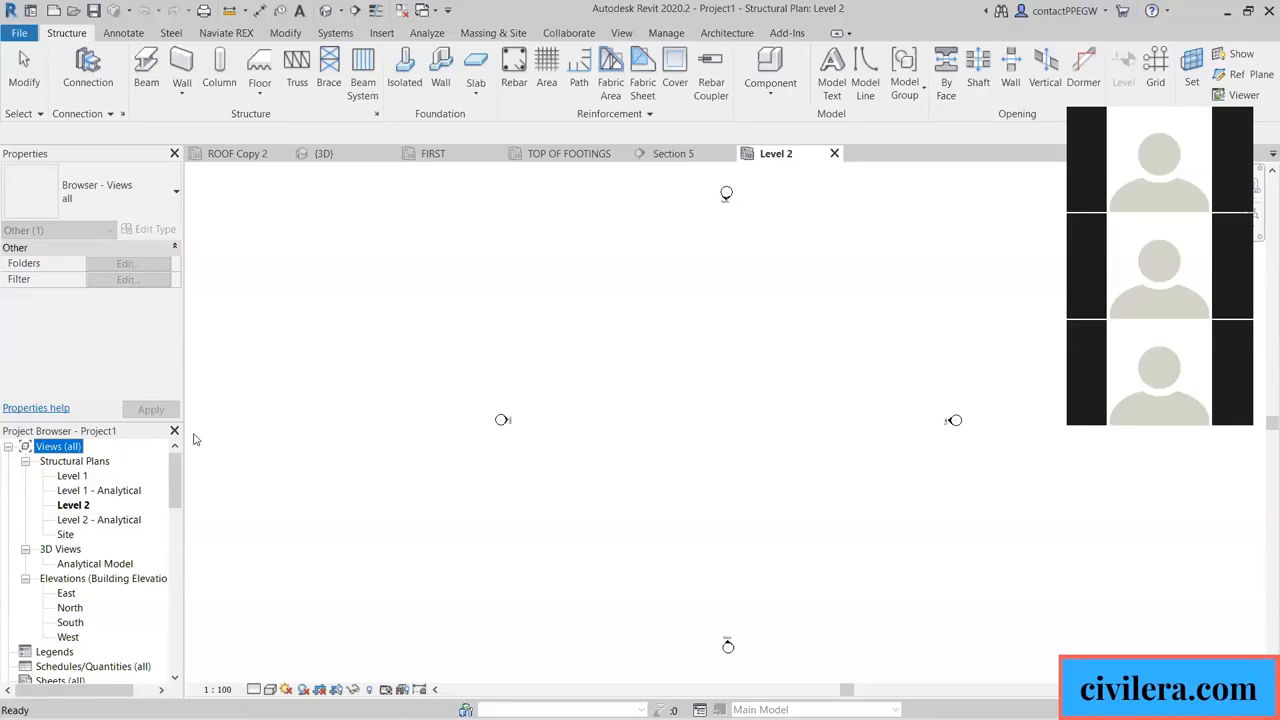
pyautogui.click(423, 346)
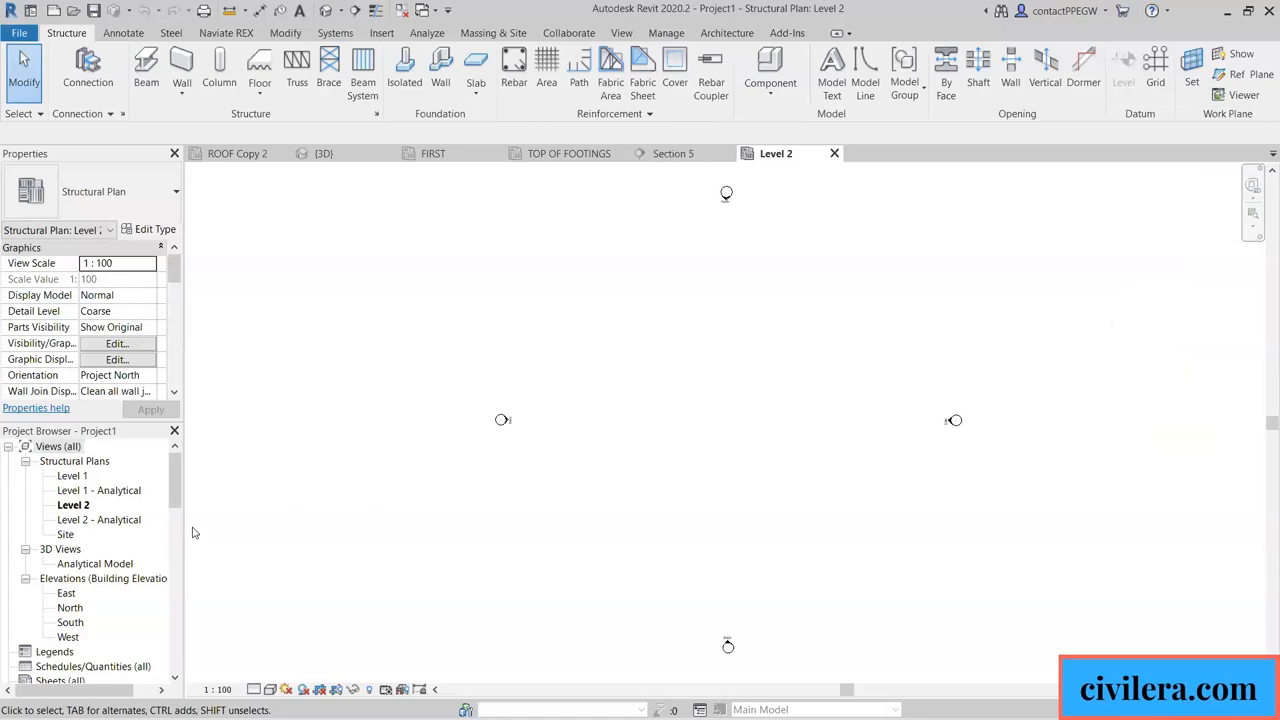
pyautogui.click(72, 480)
pyautogui.doubleClick(72, 477)
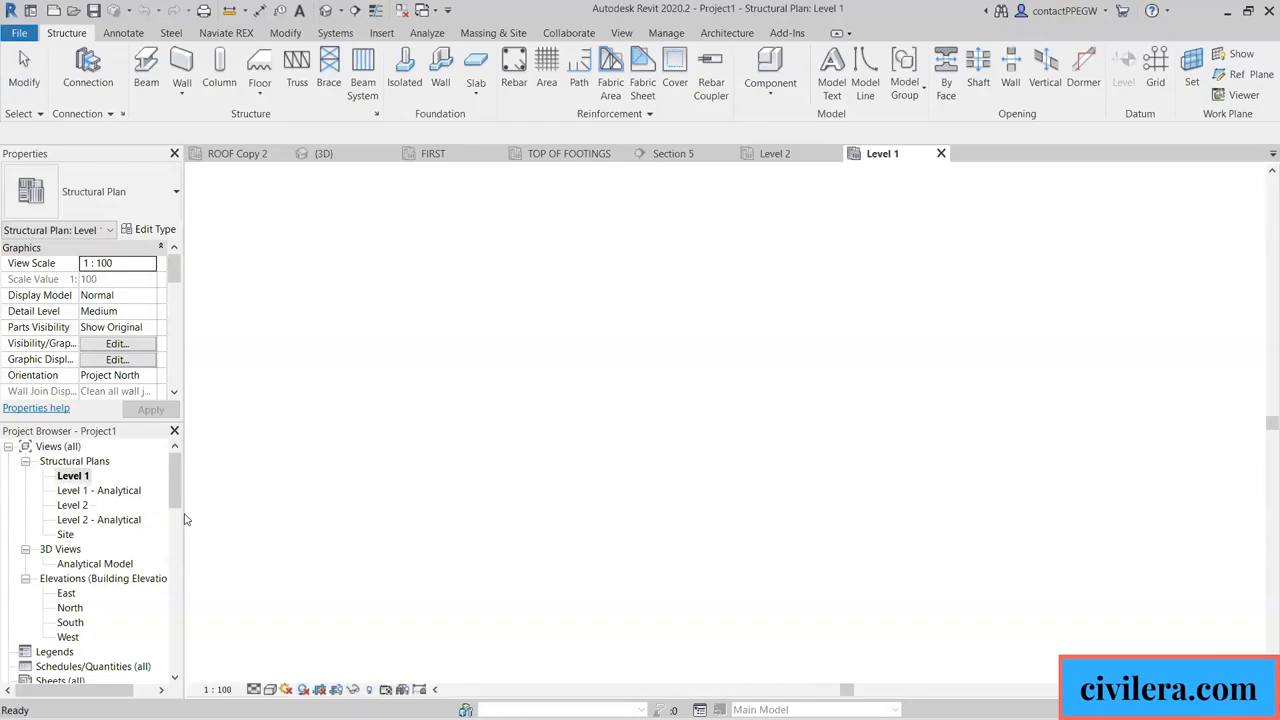
pyautogui.doubleClick(66, 594)
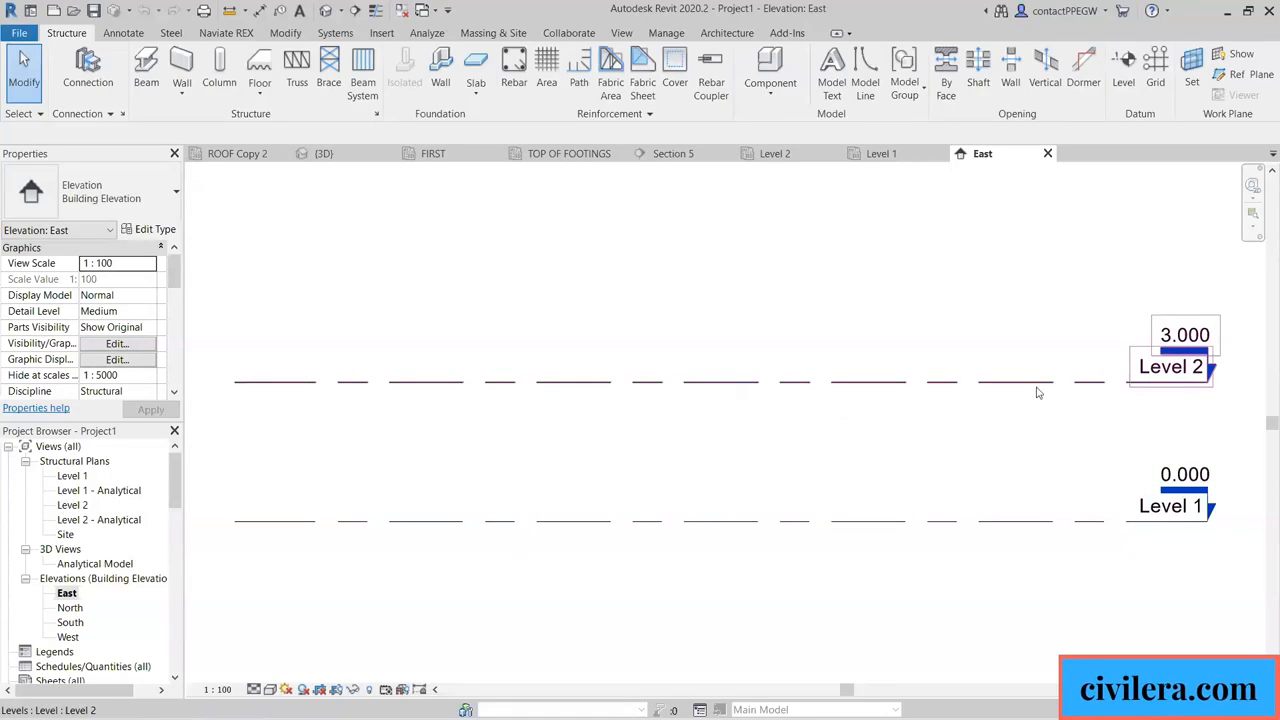
# Try a distance of 1500 between Level 1 and Level 2, and undo the change.
pyautogui.click(1178, 343)
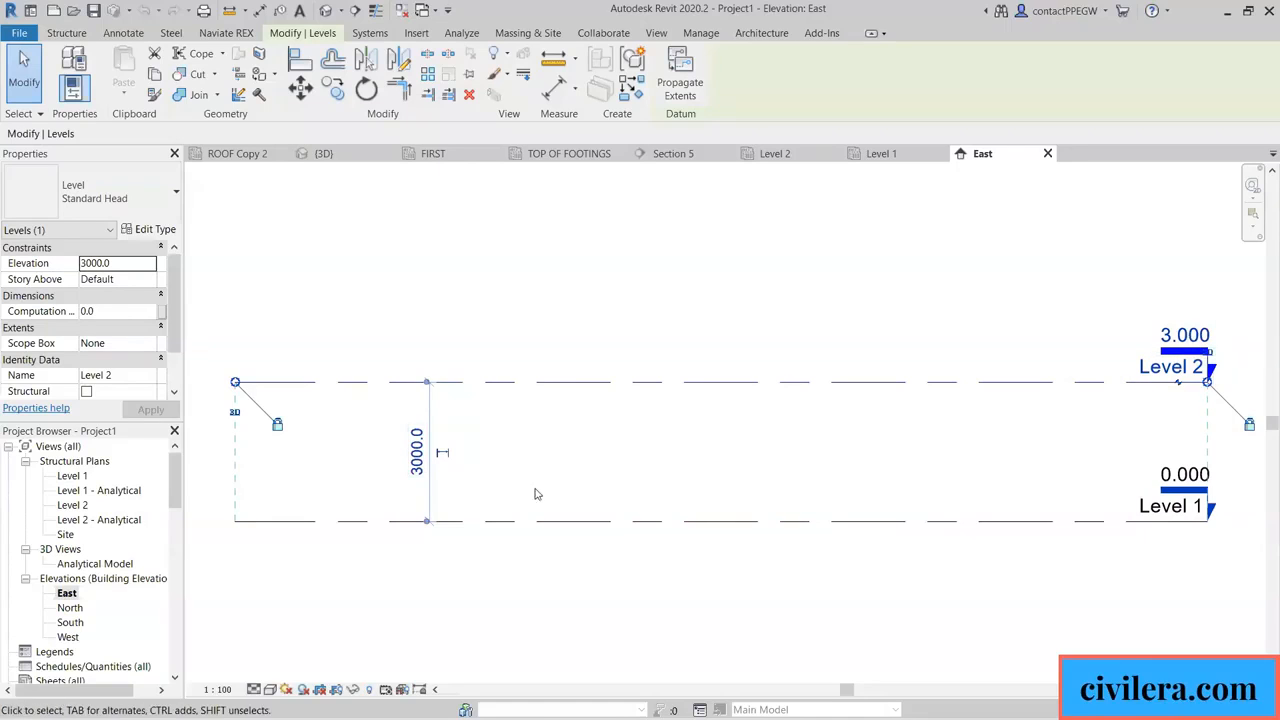
pyautogui.click(417, 471)
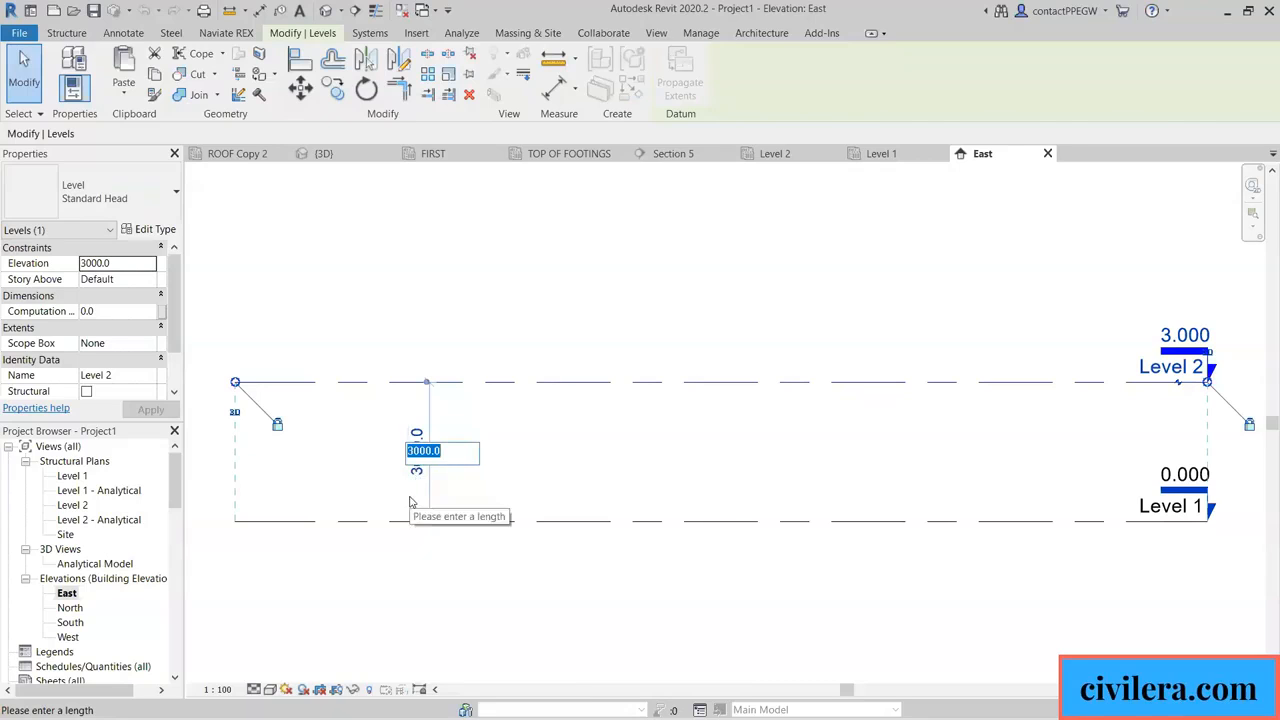
pyautogui.write('1')
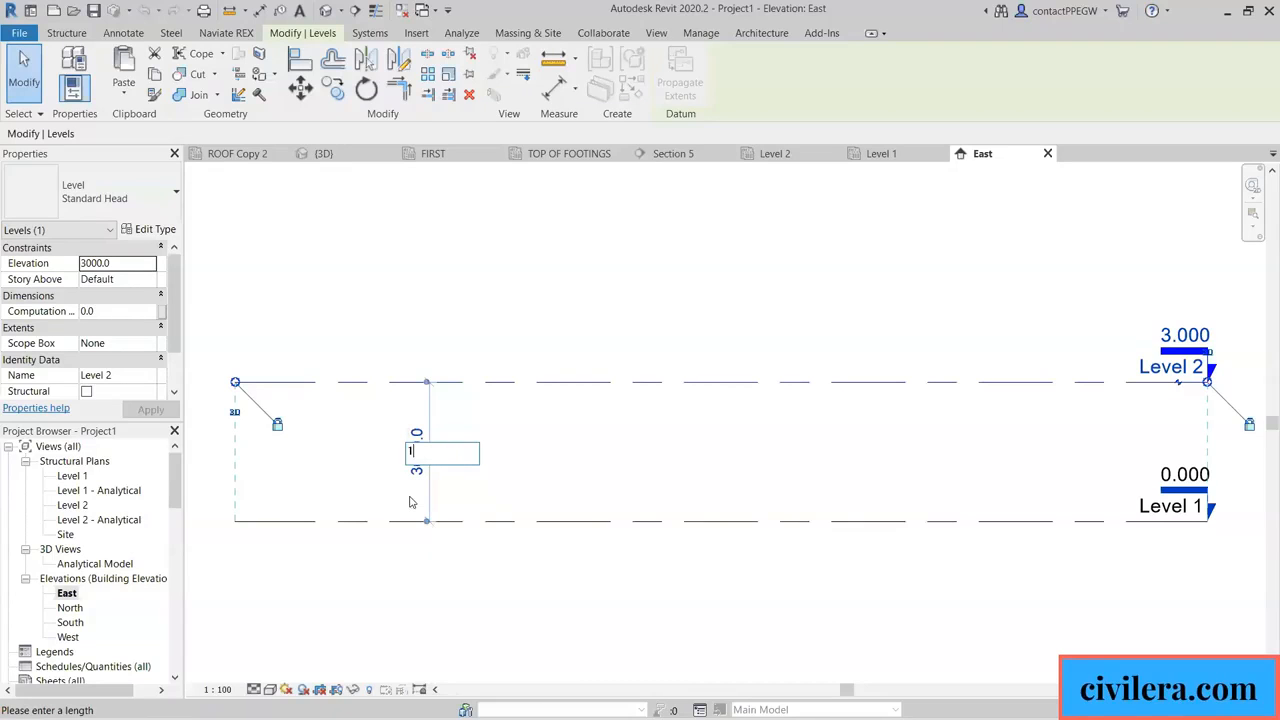
pyautogui.write('500')
pyautogui.press('Return')
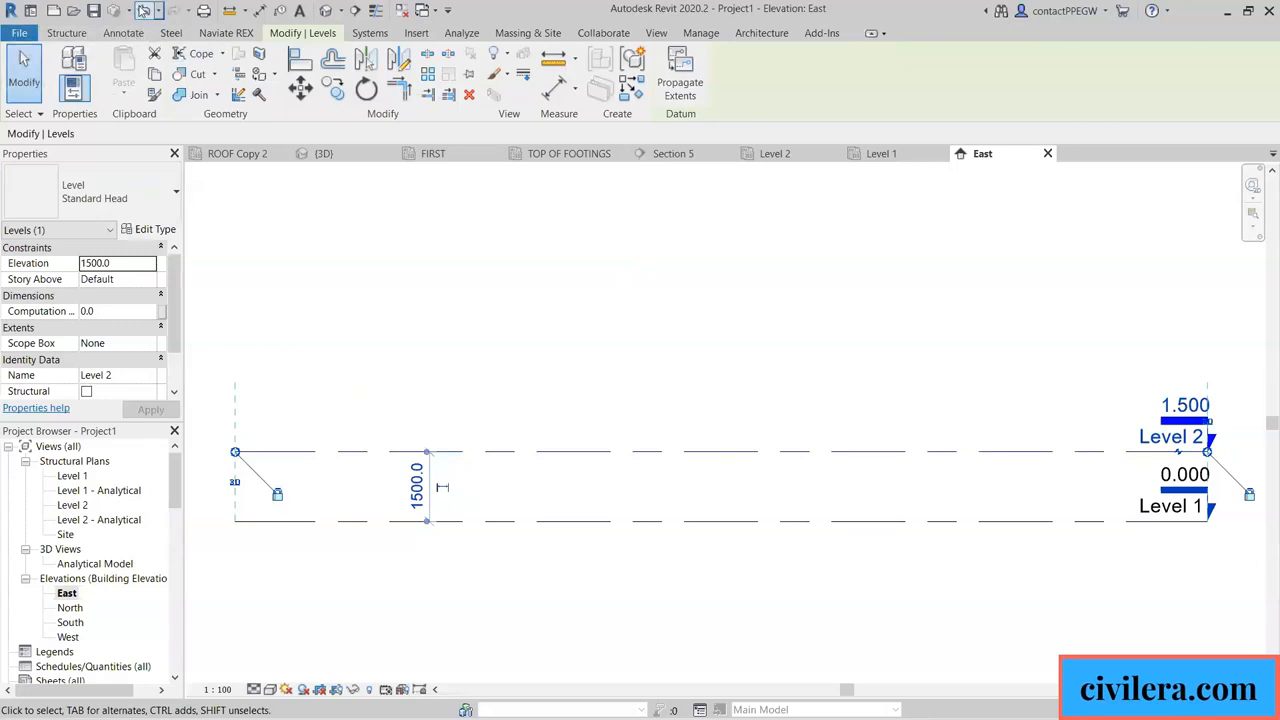
pyautogui.click(143, 10)
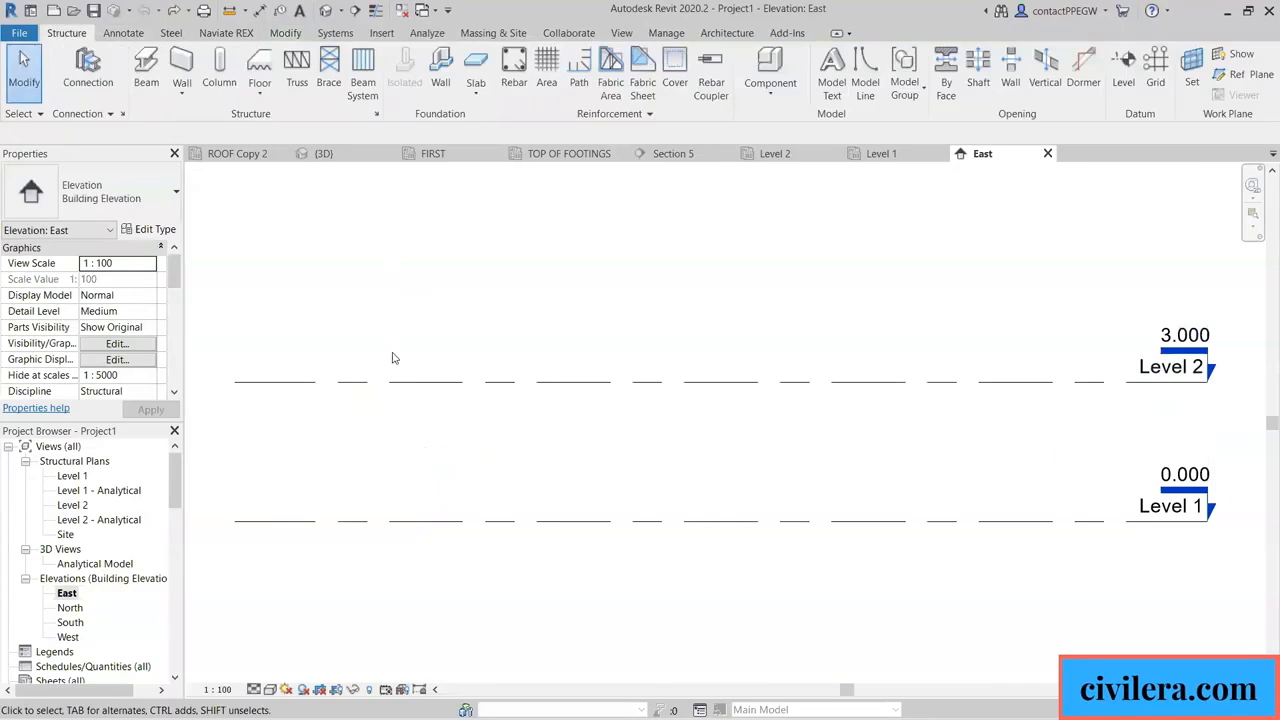
# Try entering the distance between Level 1 and Level 2 in metres as 1.5m, and undo it.
pyautogui.click(389, 382)
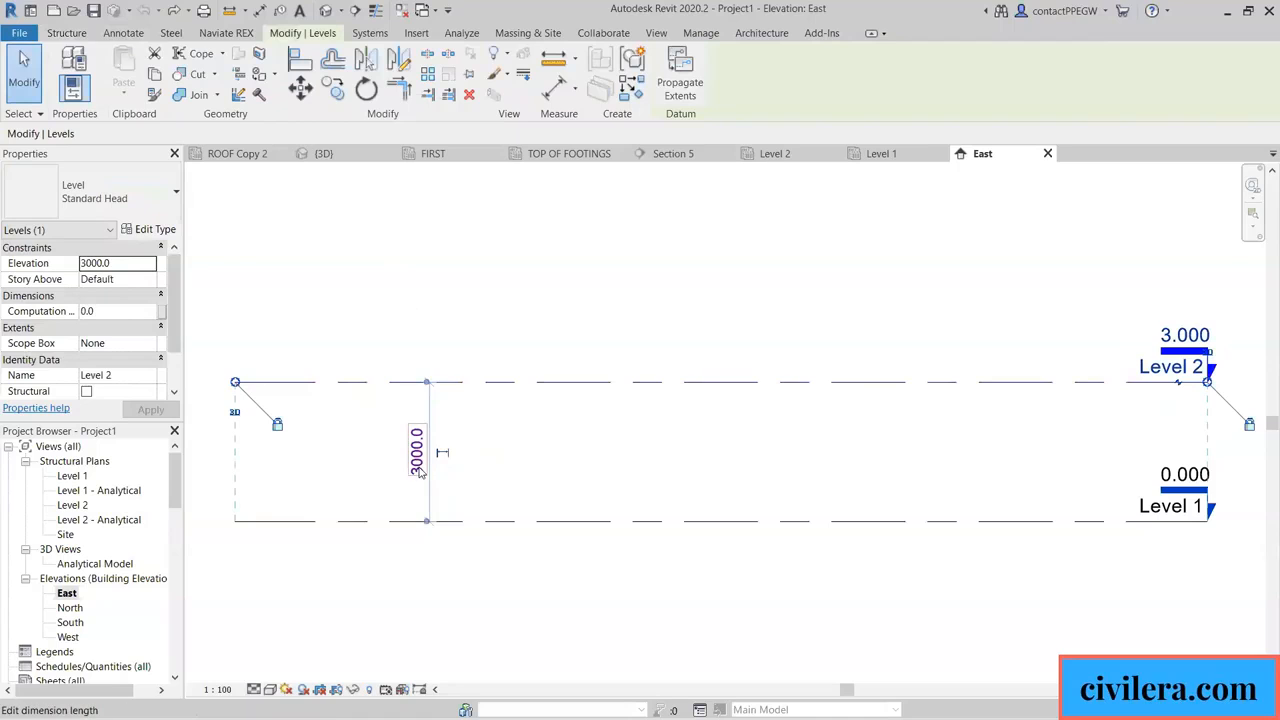
pyautogui.click(419, 466)
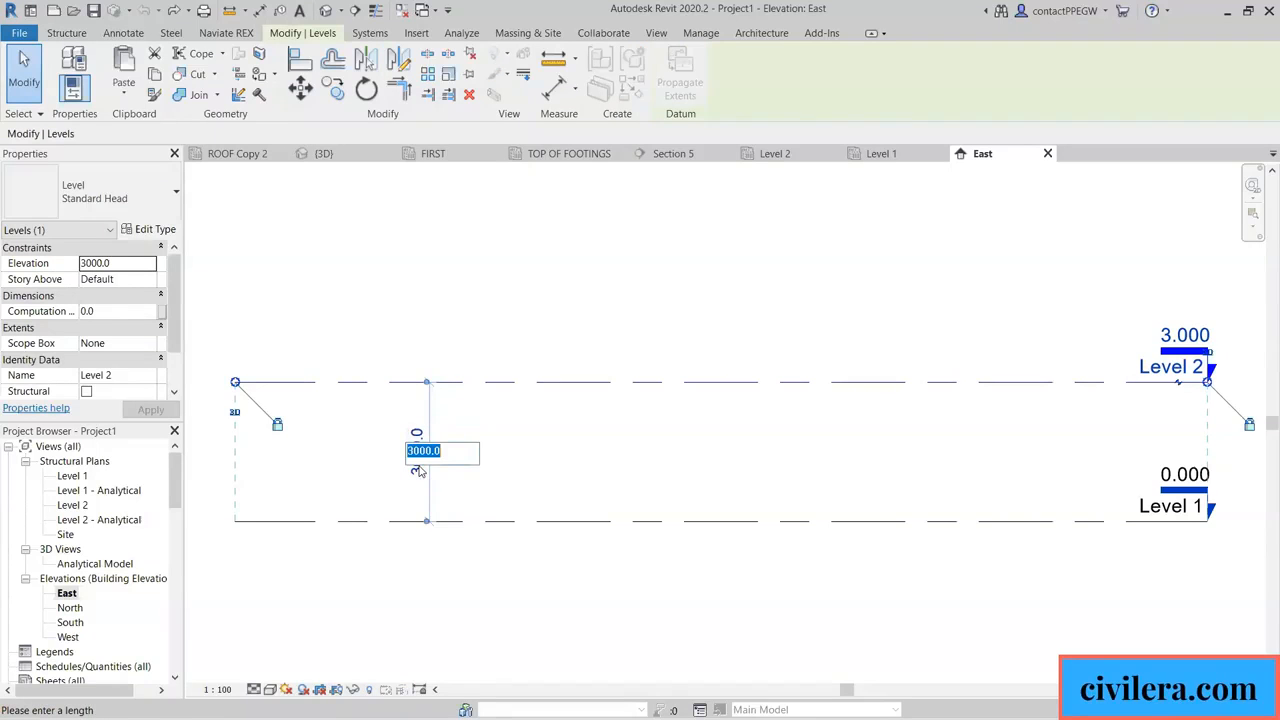
pyautogui.write('1.5m')
pyautogui.press('Return')
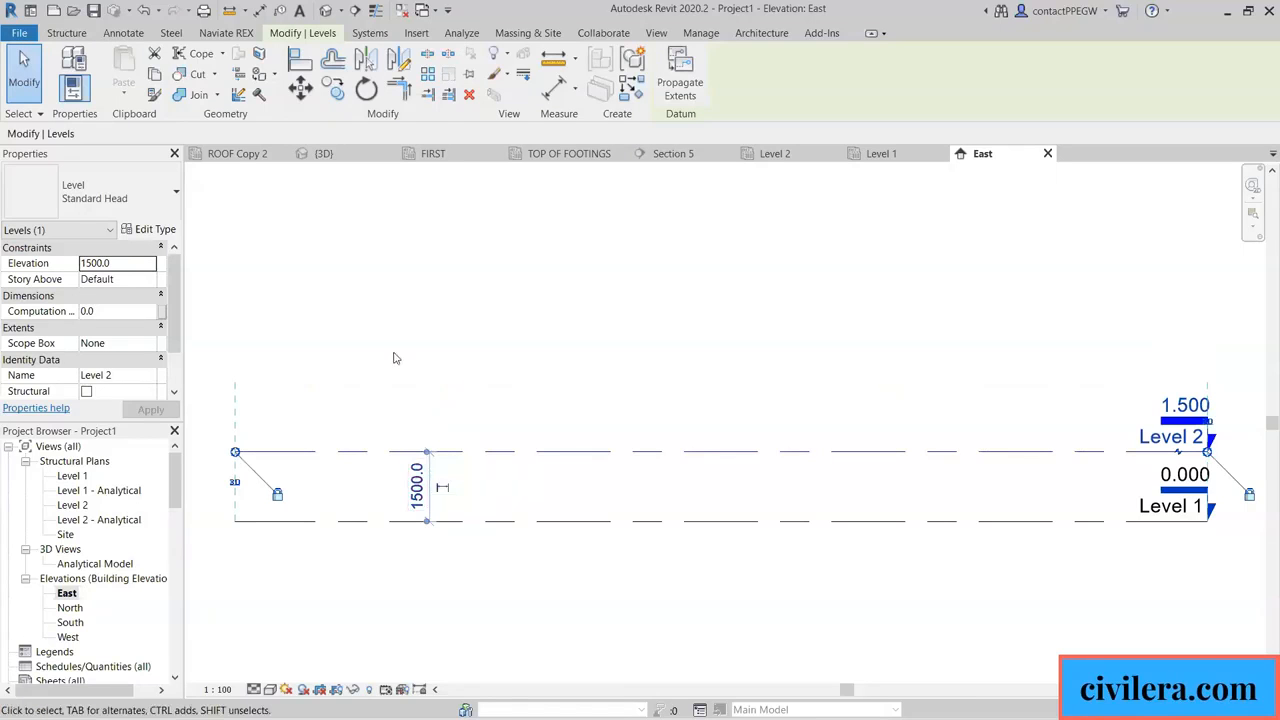
pyautogui.click(144, 12)
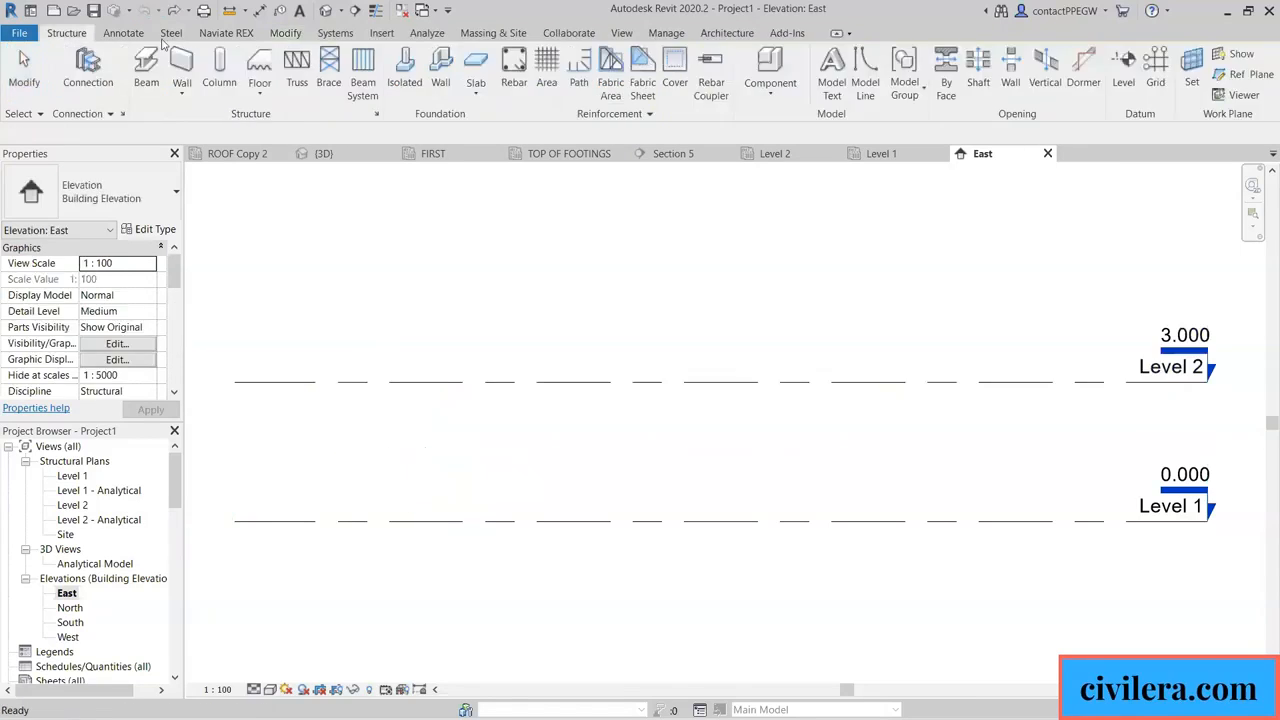
# Try entering the distance between Level 1 and Level 2 in feet as 10', and undo it.
pyautogui.click(355, 383)
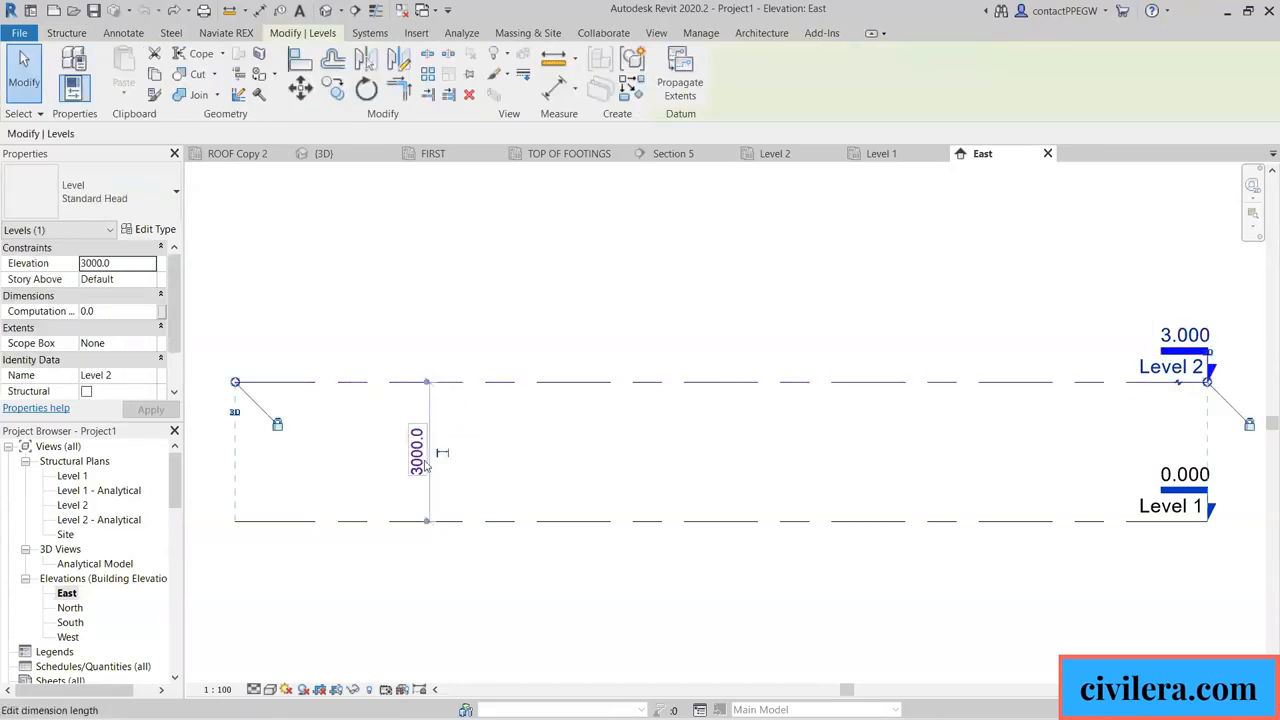
pyautogui.click(420, 466)
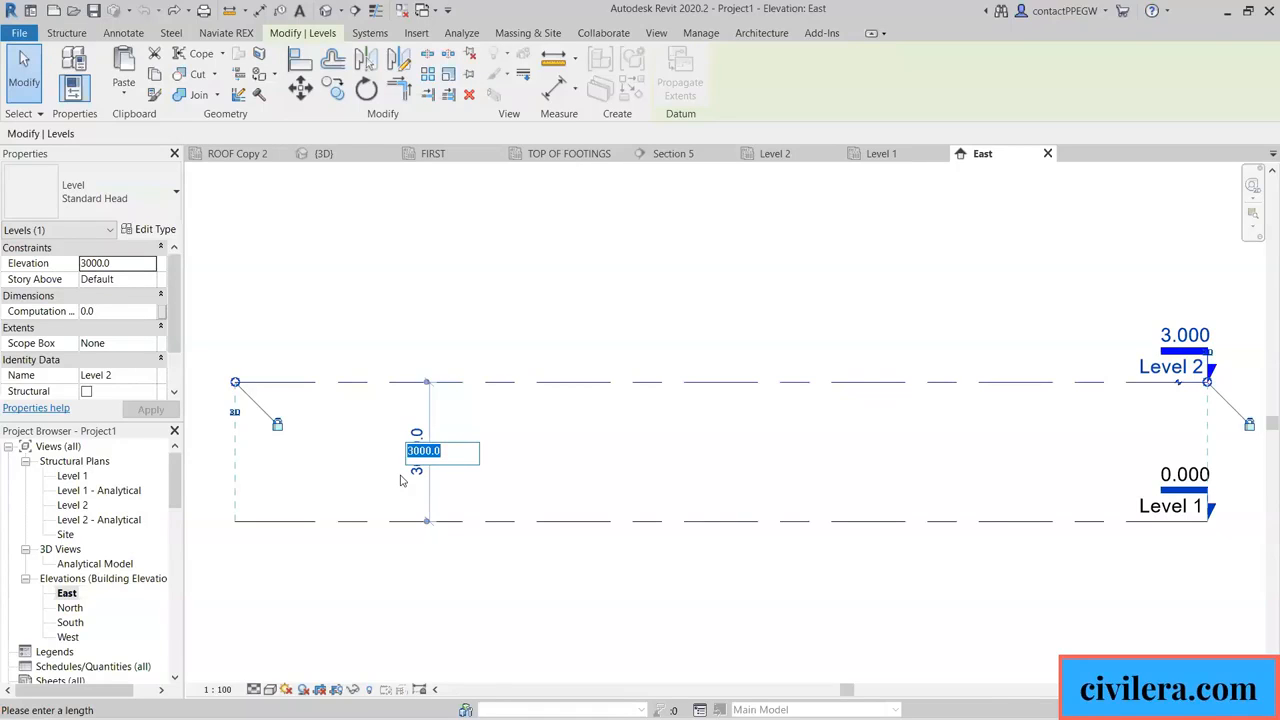
pyautogui.write("10'")
pyautogui.press('Return')
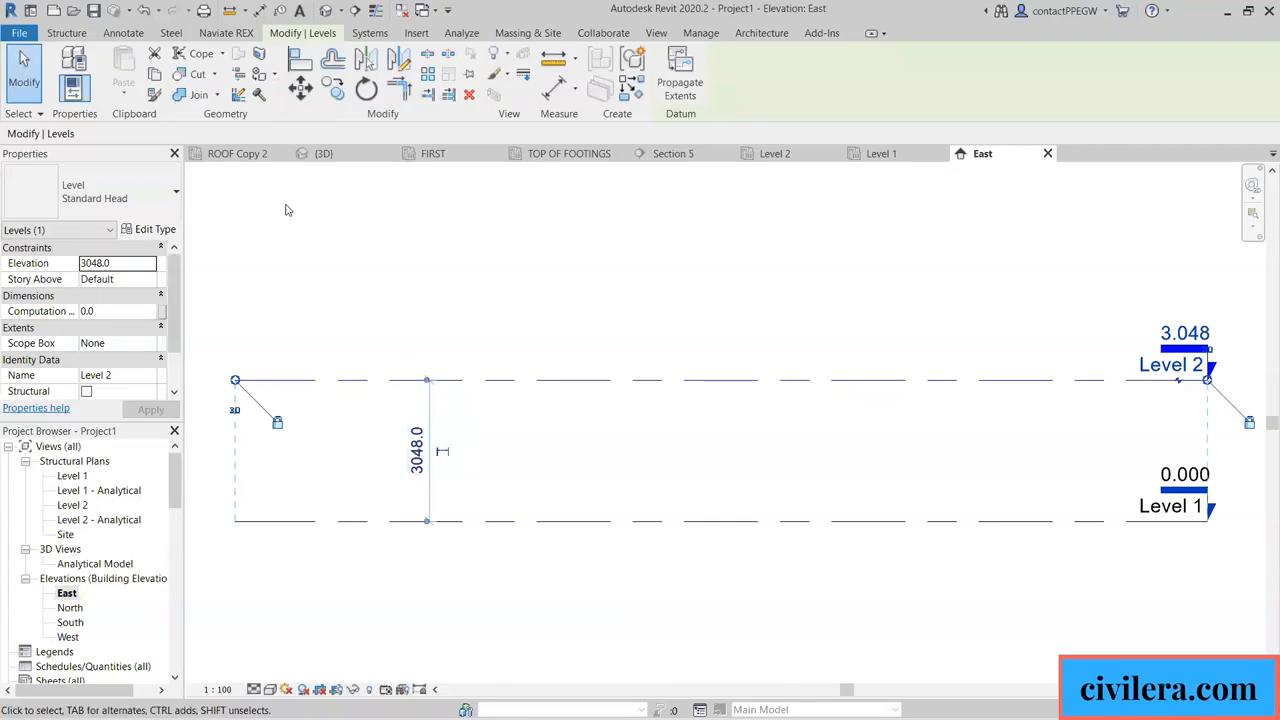
pyautogui.click(145, 11)
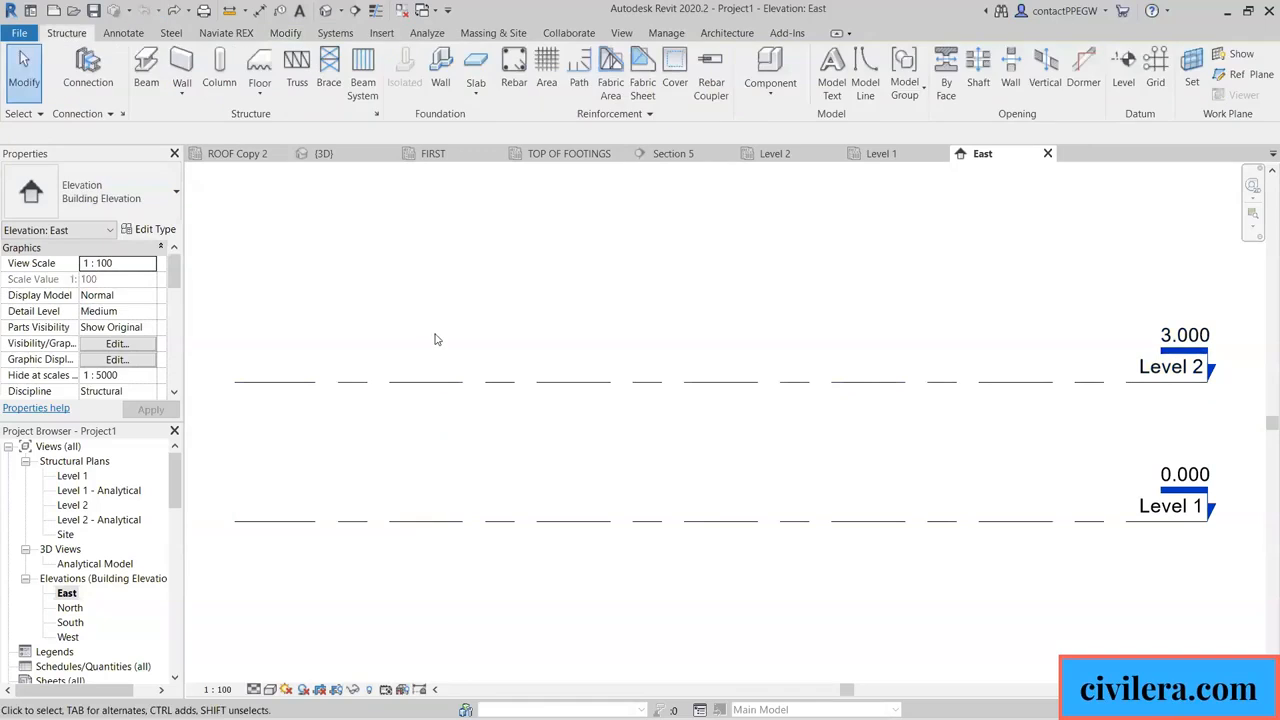
# Set Level 2's height above Level 1 to 1500 and deselect the level.
pyautogui.click(357, 381)
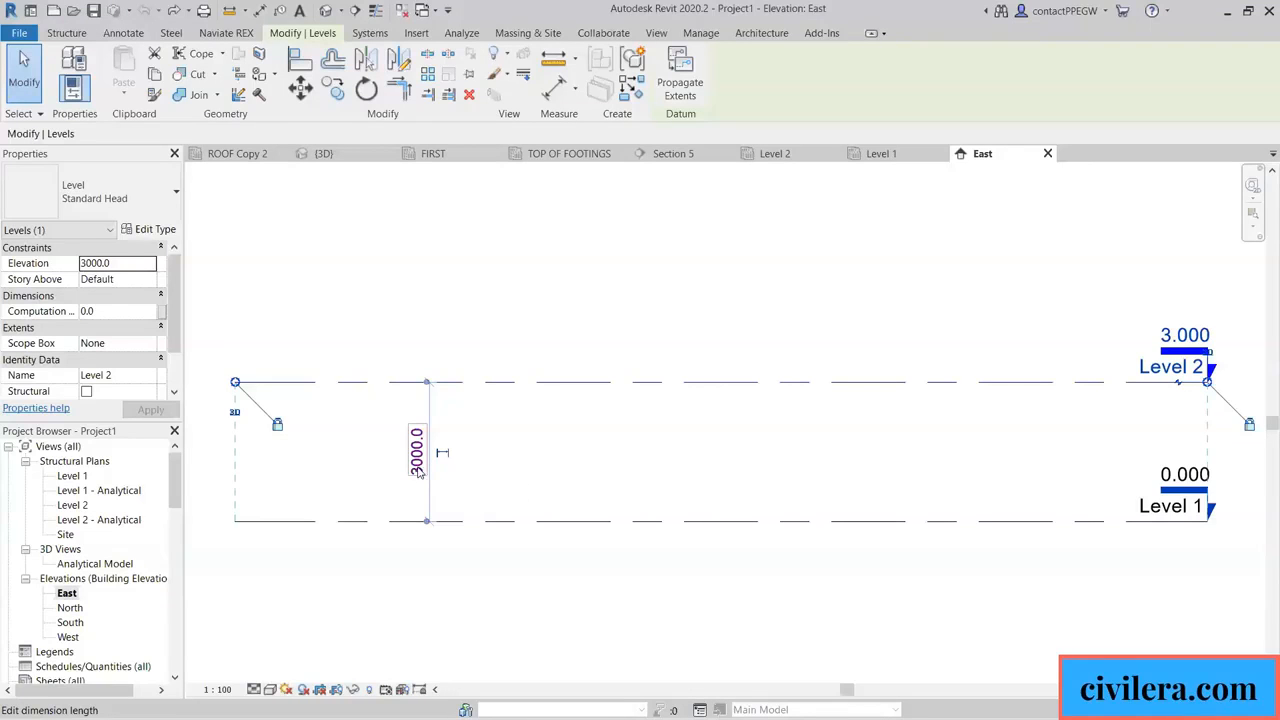
pyautogui.click(419, 471)
pyautogui.write('1500')
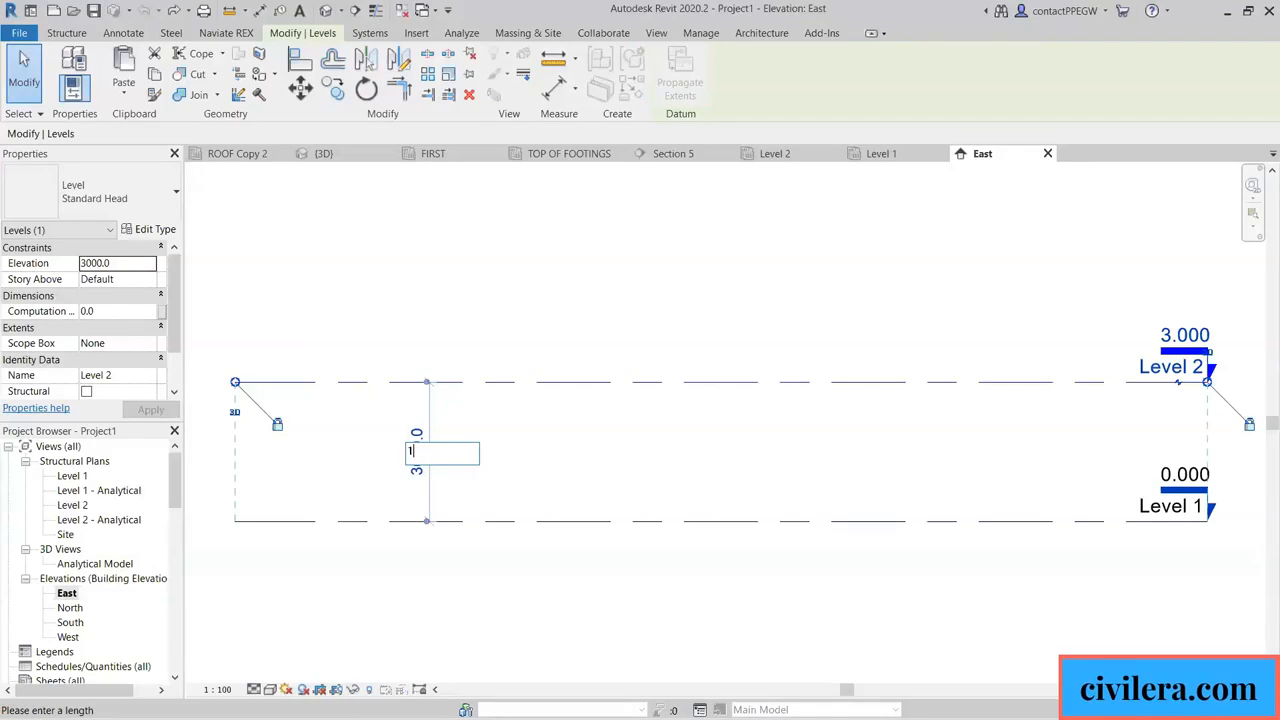
pyautogui.press('Return')
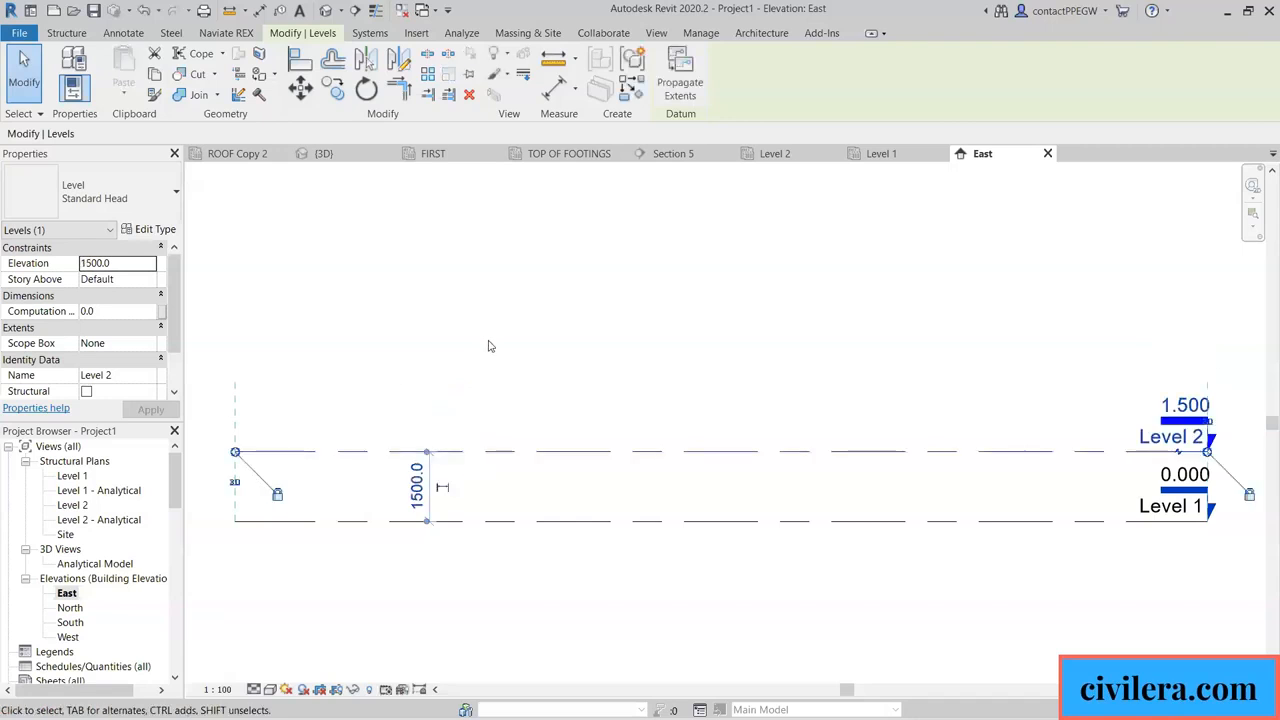
pyautogui.click(586, 623)
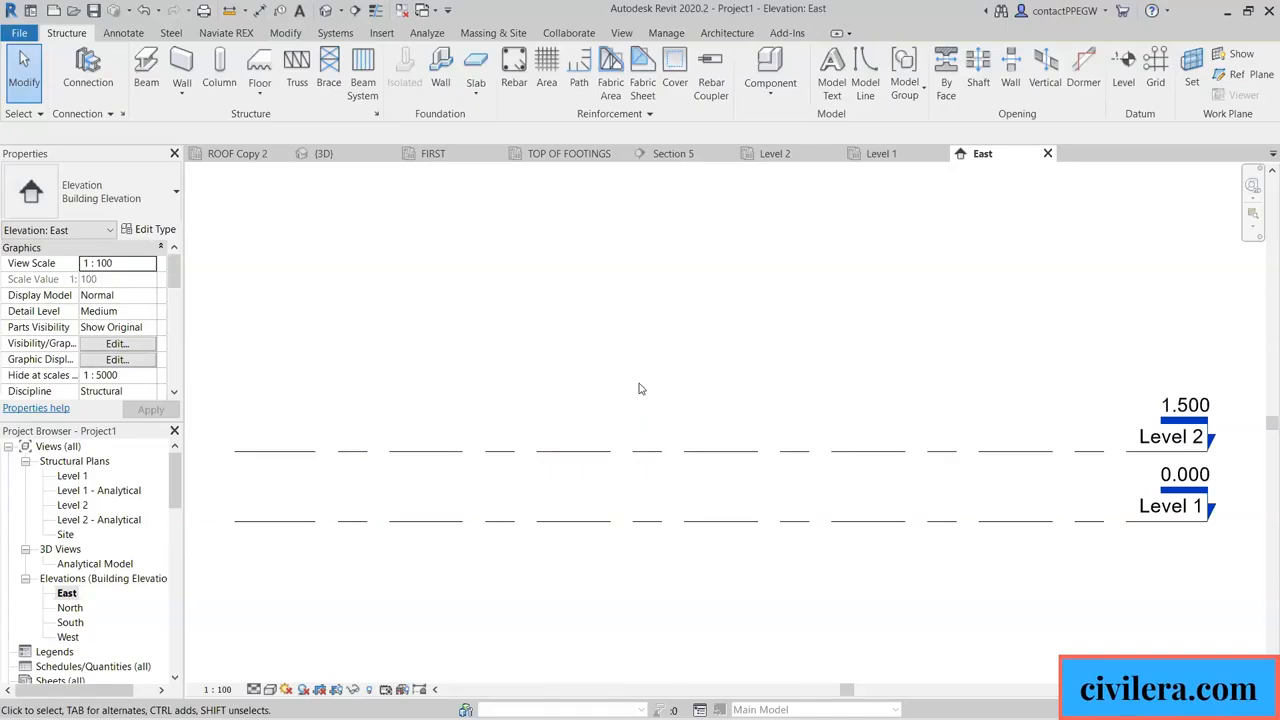
# Place a new level at elevation 4.500 above Level 2, with both ends aligned to the existing levels.
pyautogui.scroll(-1, 637, 380)
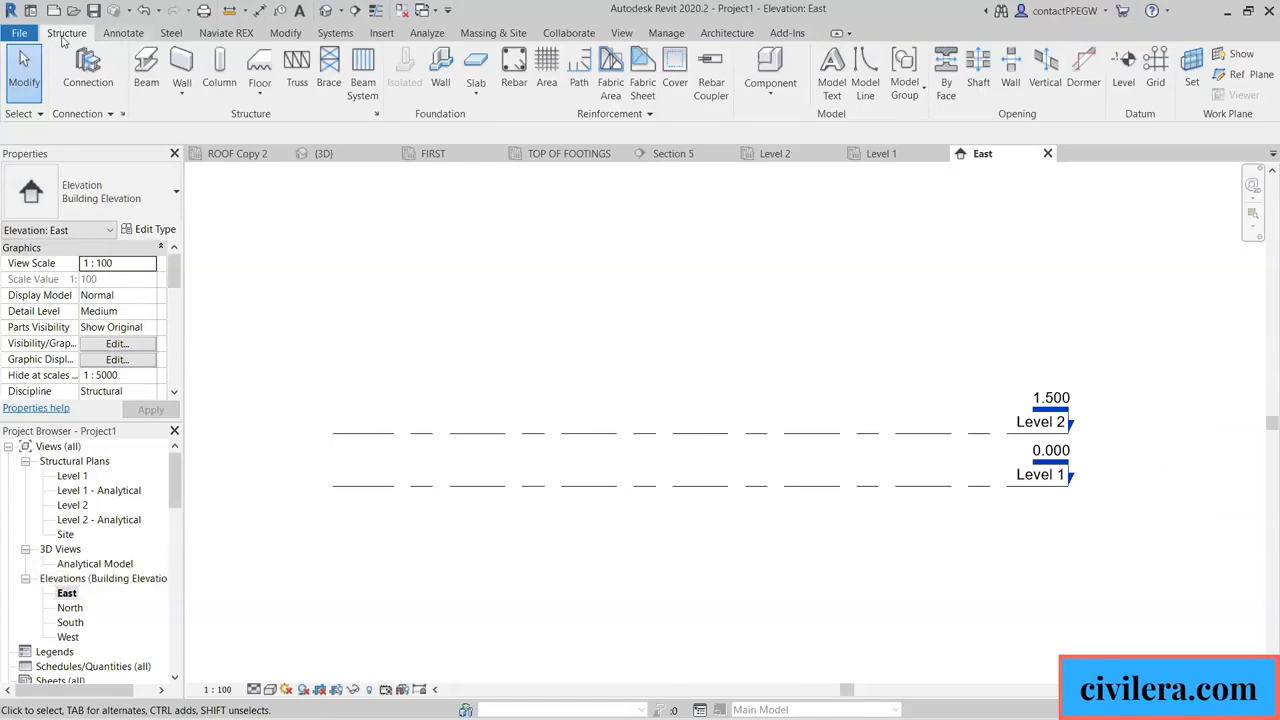
pyautogui.click(1124, 82)
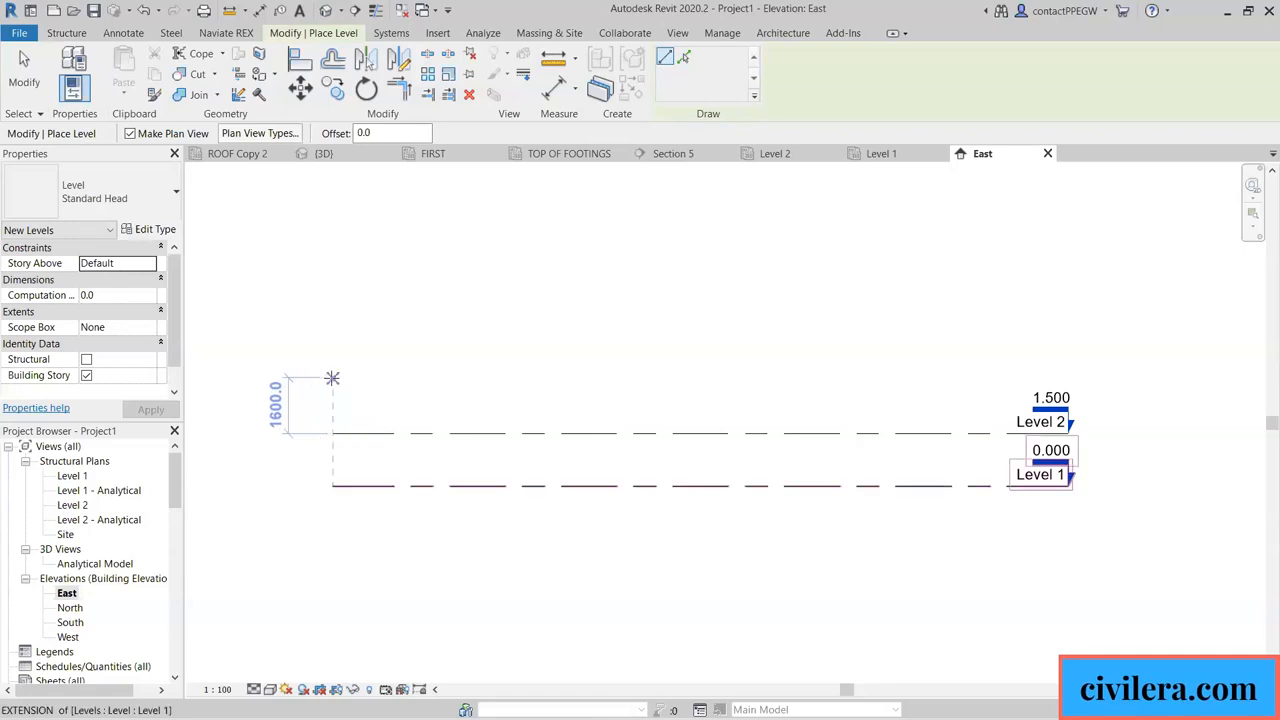
pyautogui.scroll(1, 333, 380)
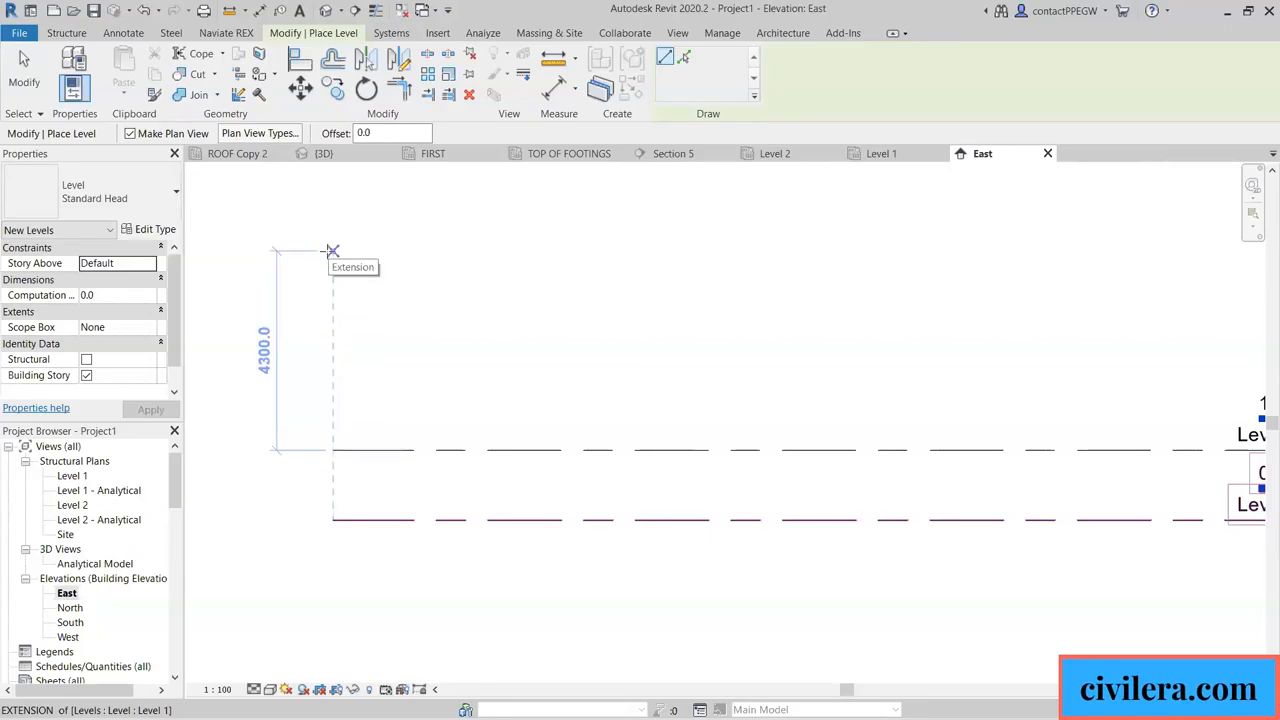
pyautogui.scroll(4, 332, 250)
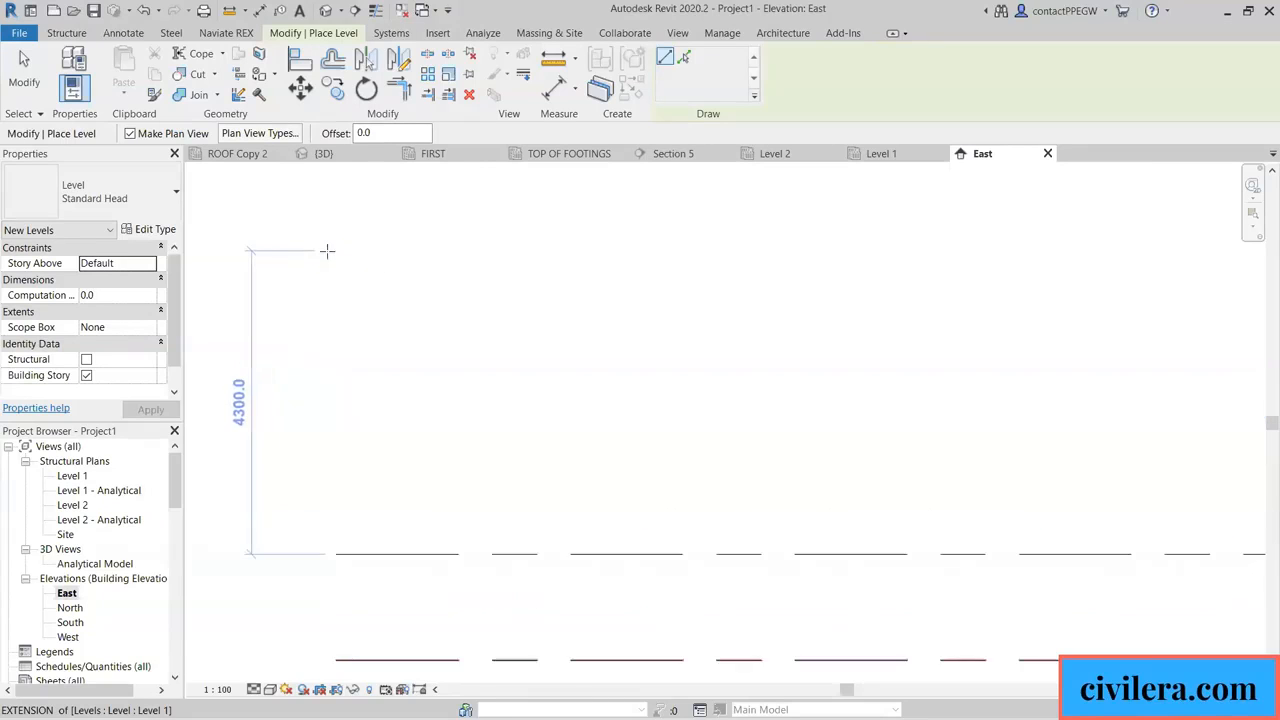
pyautogui.scroll(1, 332, 248)
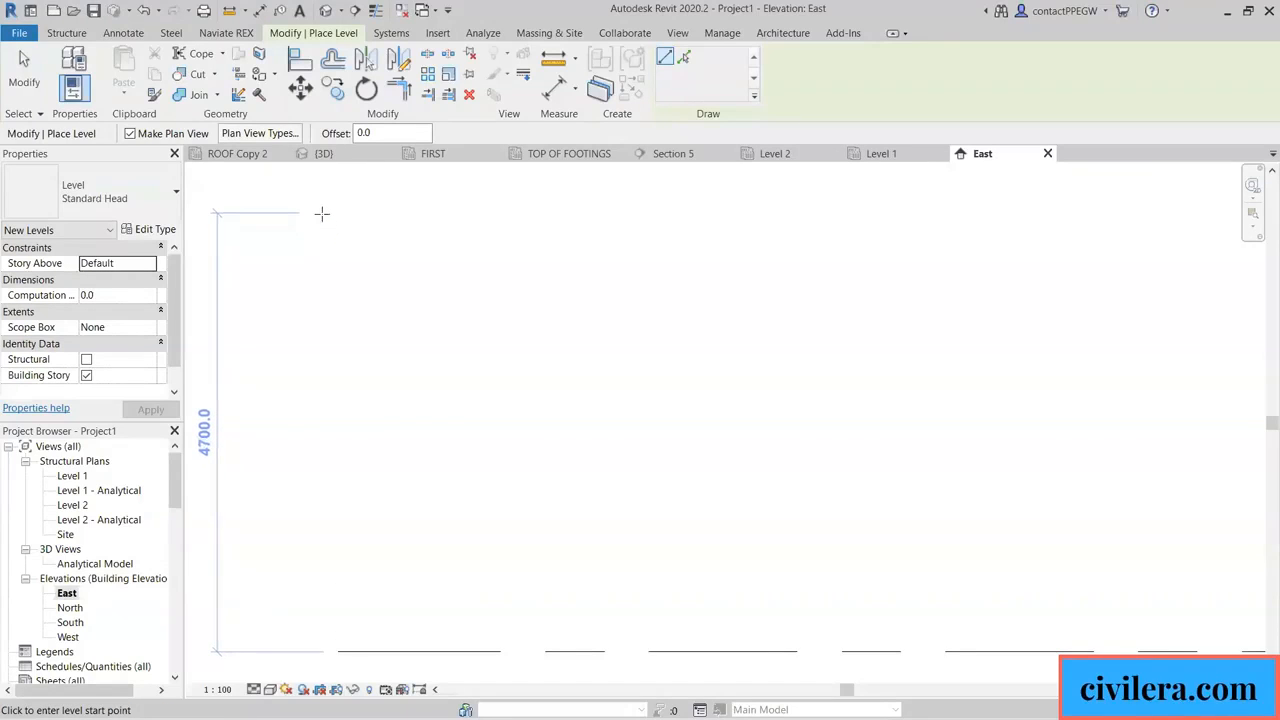
pyautogui.scroll(-4, 323, 212)
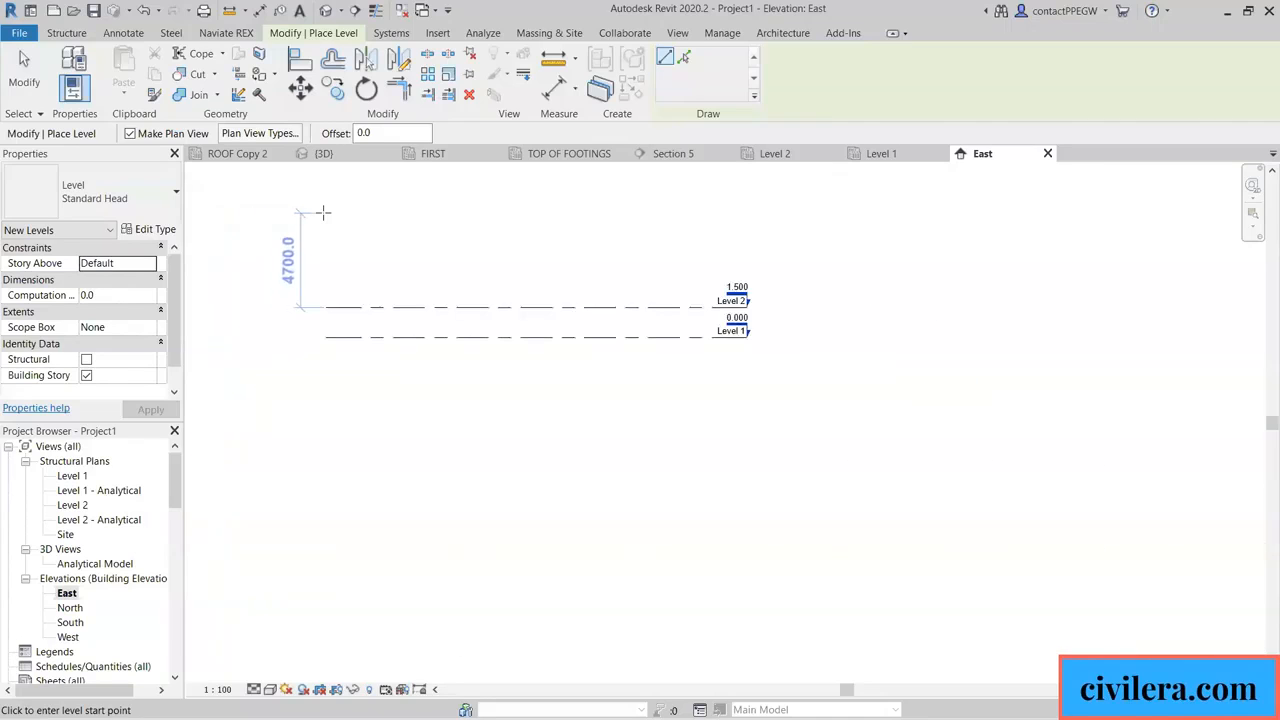
pyautogui.scroll(-3, 327, 265)
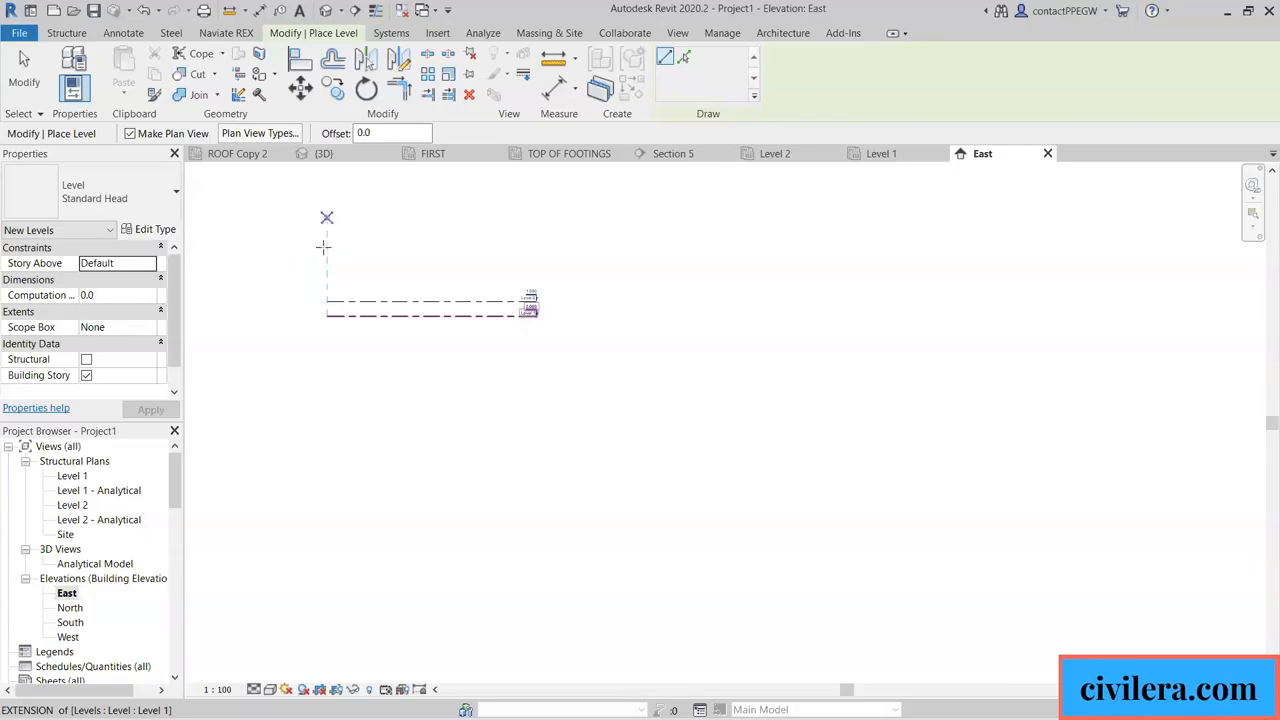
pyautogui.scroll(4, 327, 263)
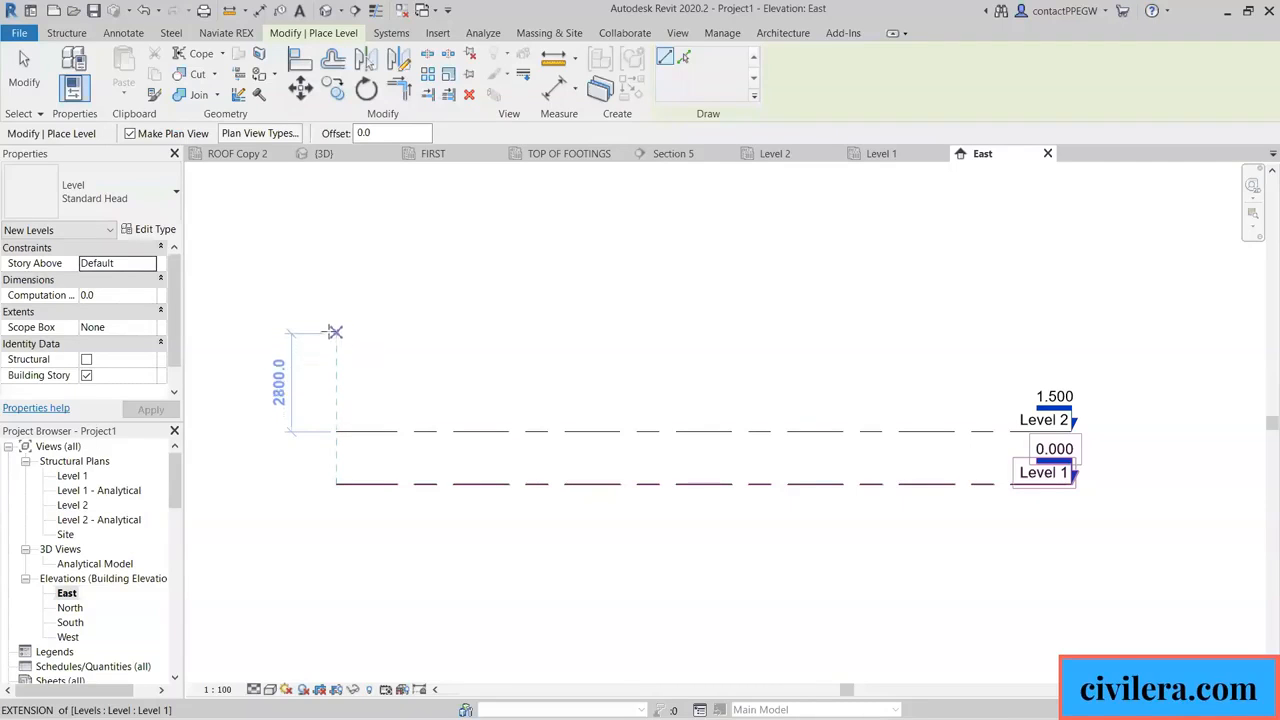
pyautogui.click(335, 326)
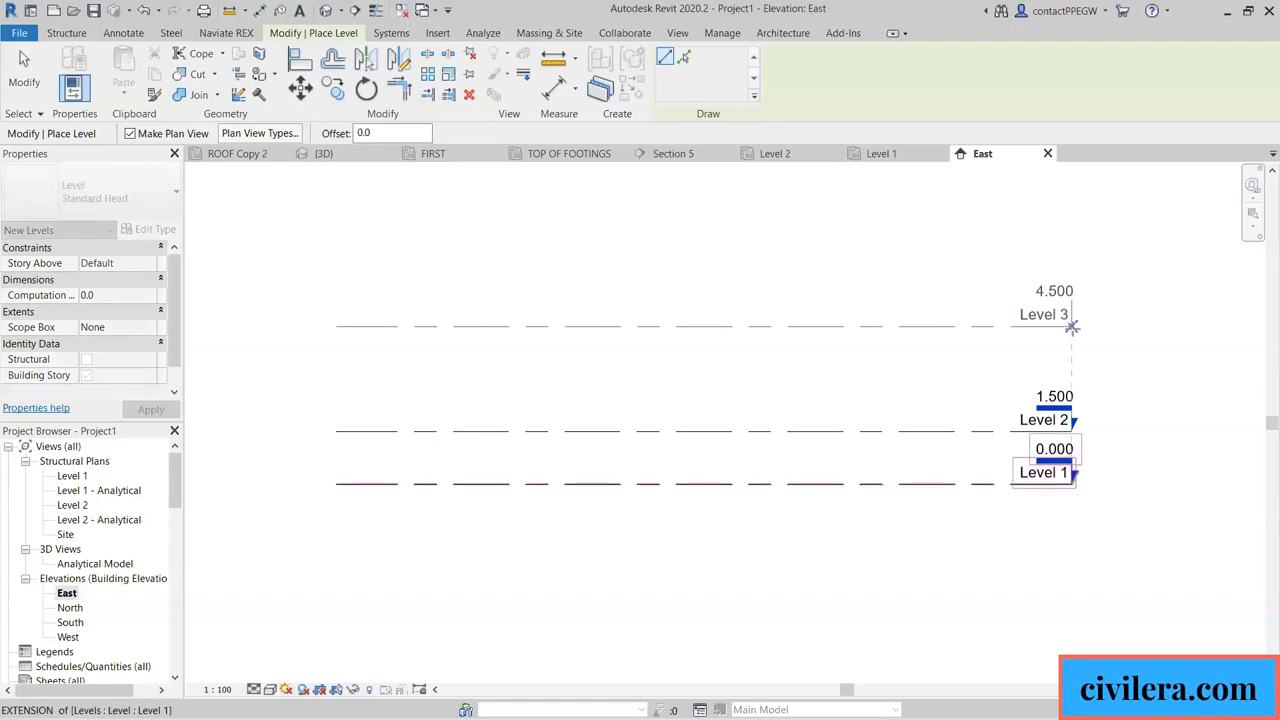
pyautogui.click(1071, 326)
pyautogui.press('Escape')
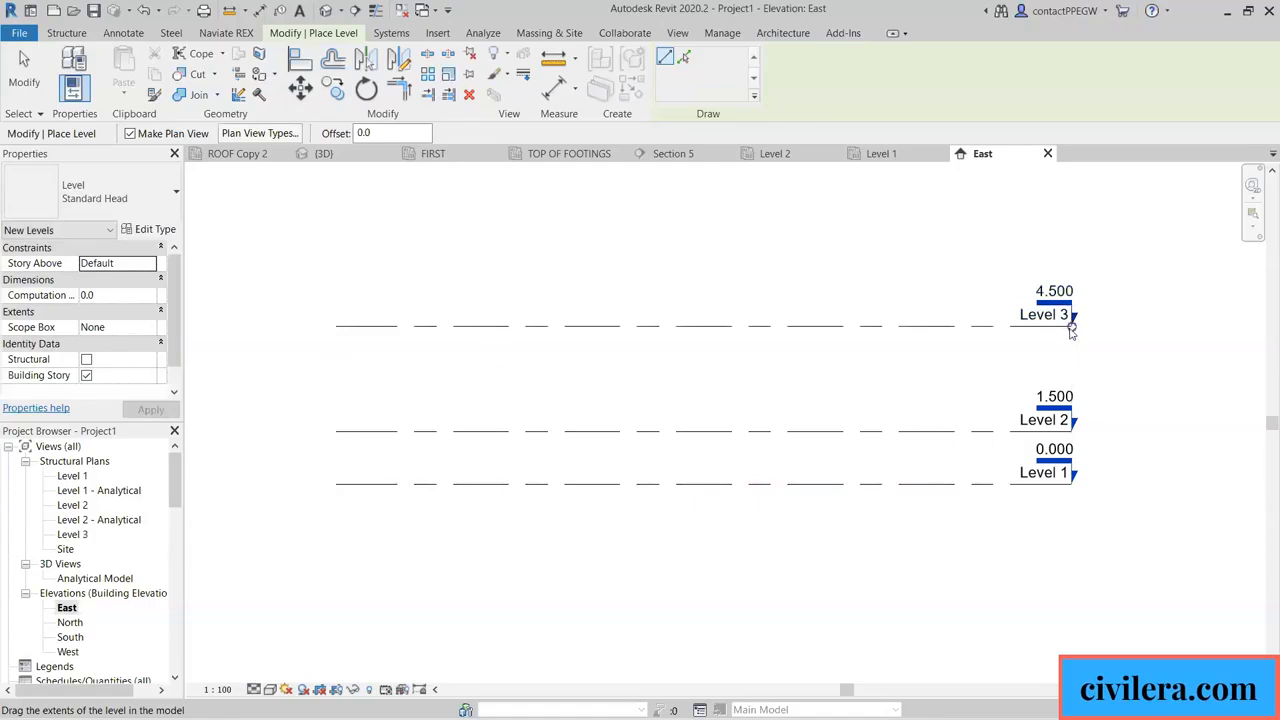
pyautogui.press('Escape')
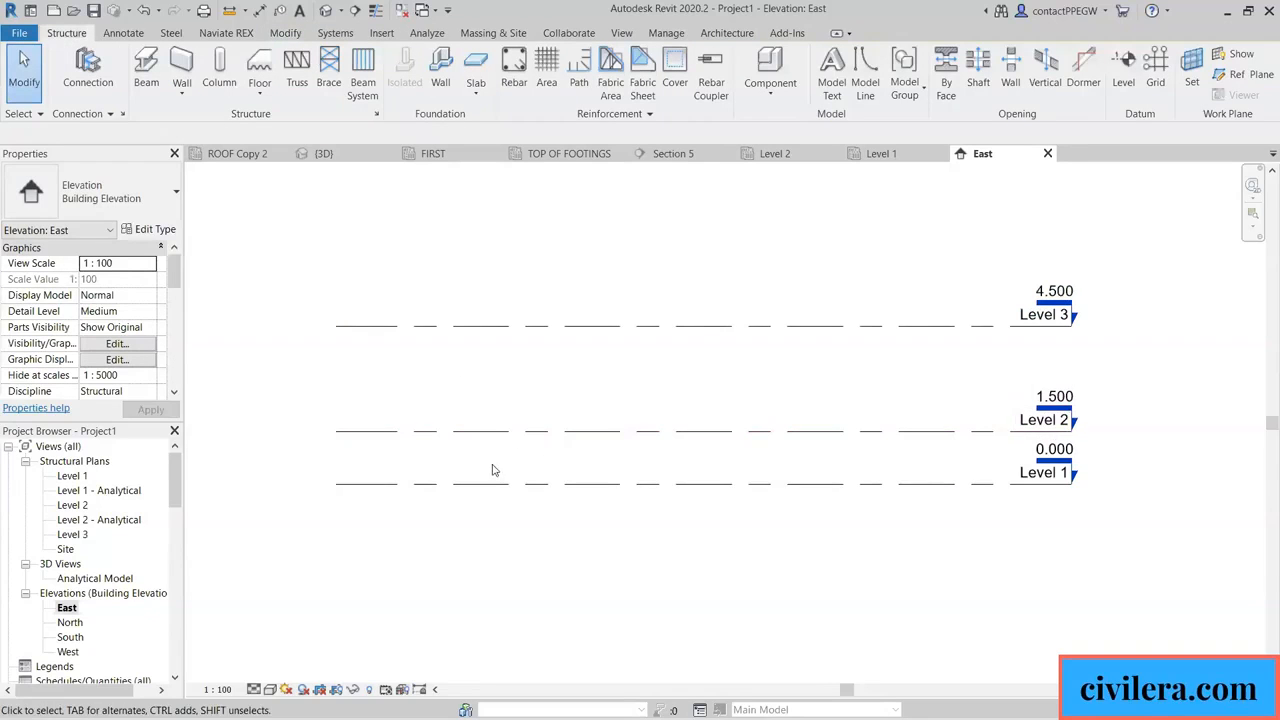
# Add another level at elevation 7.500 above Level 3, aligned with the ends of the levels below.
pyautogui.scroll(-2, 491, 466)
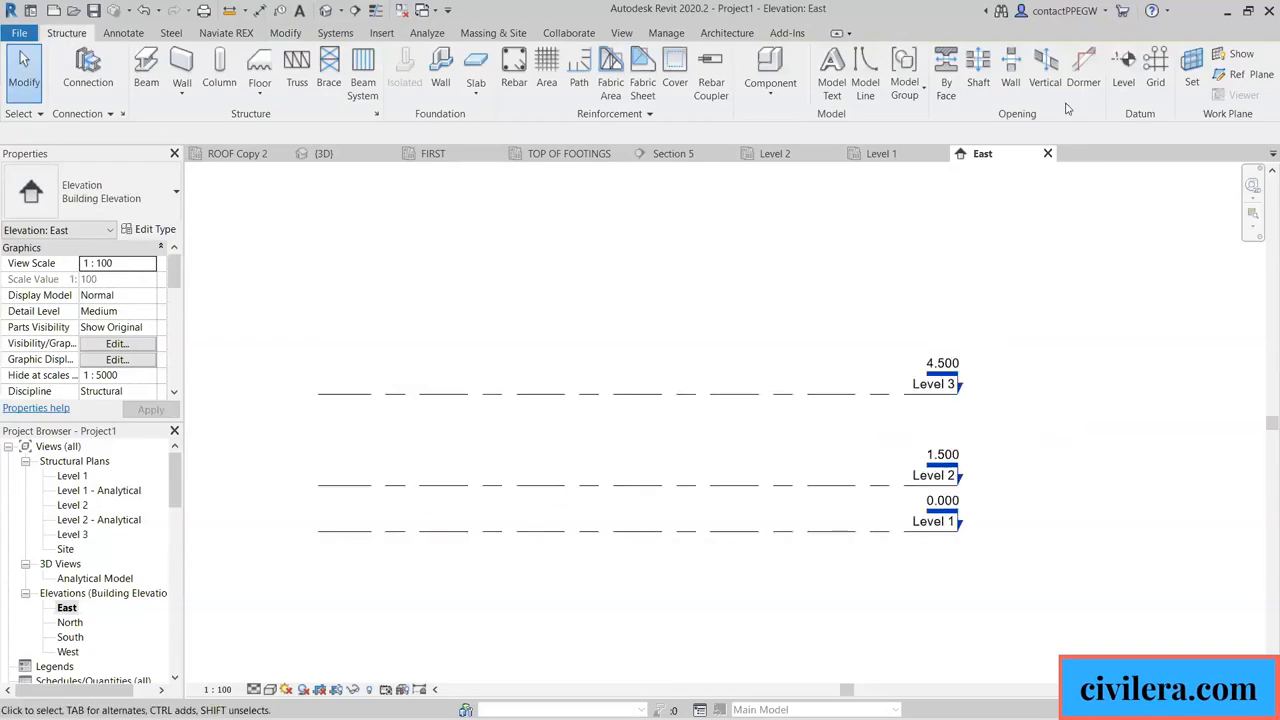
pyautogui.click(1123, 70)
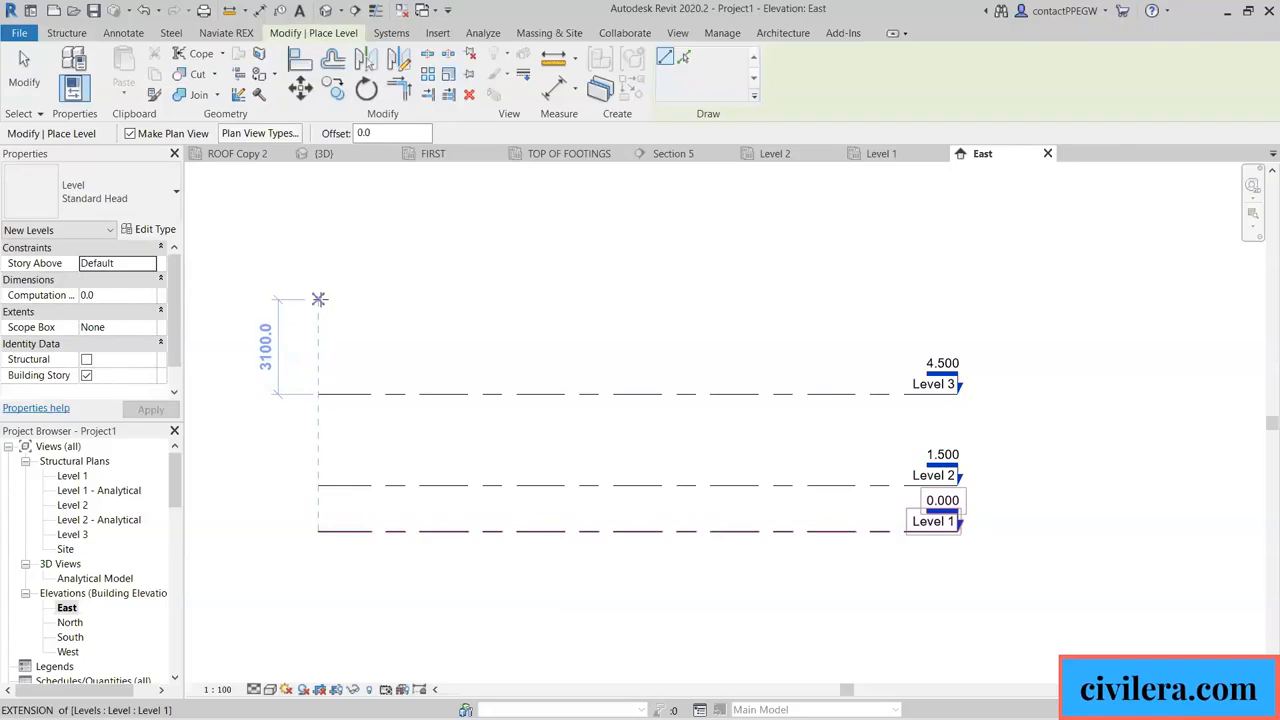
pyautogui.click(318, 297)
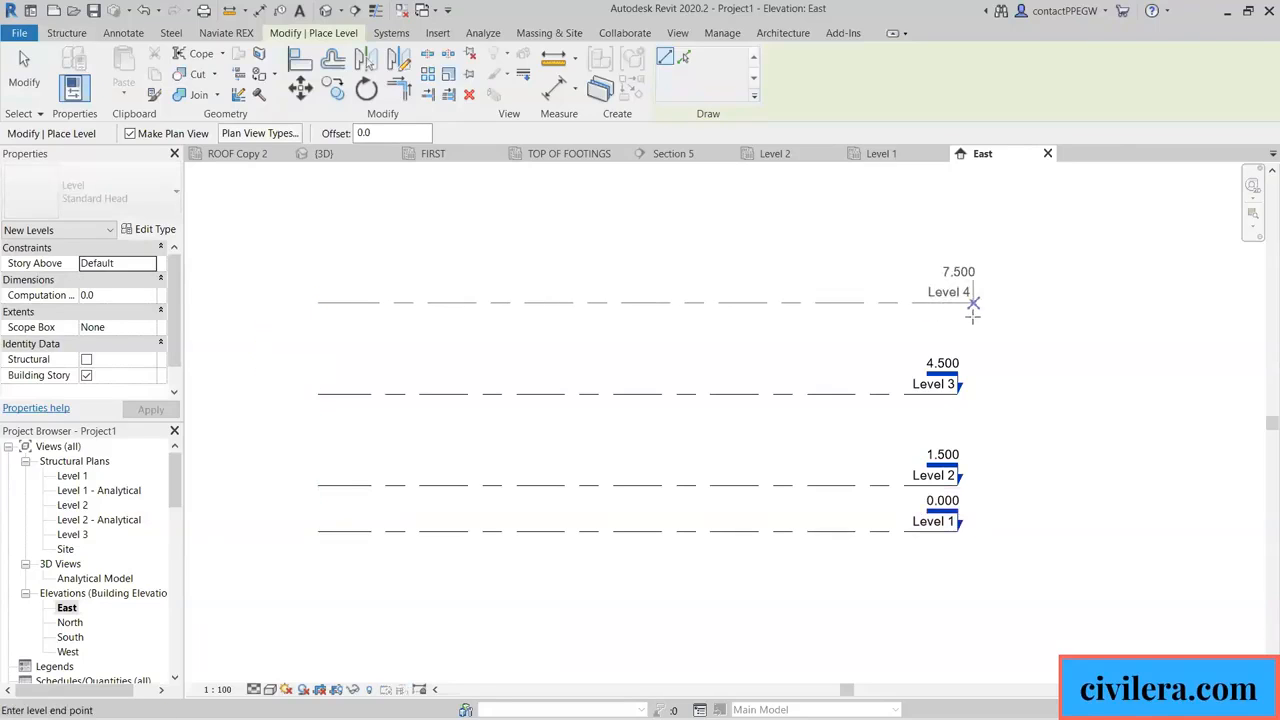
pyautogui.click(958, 303)
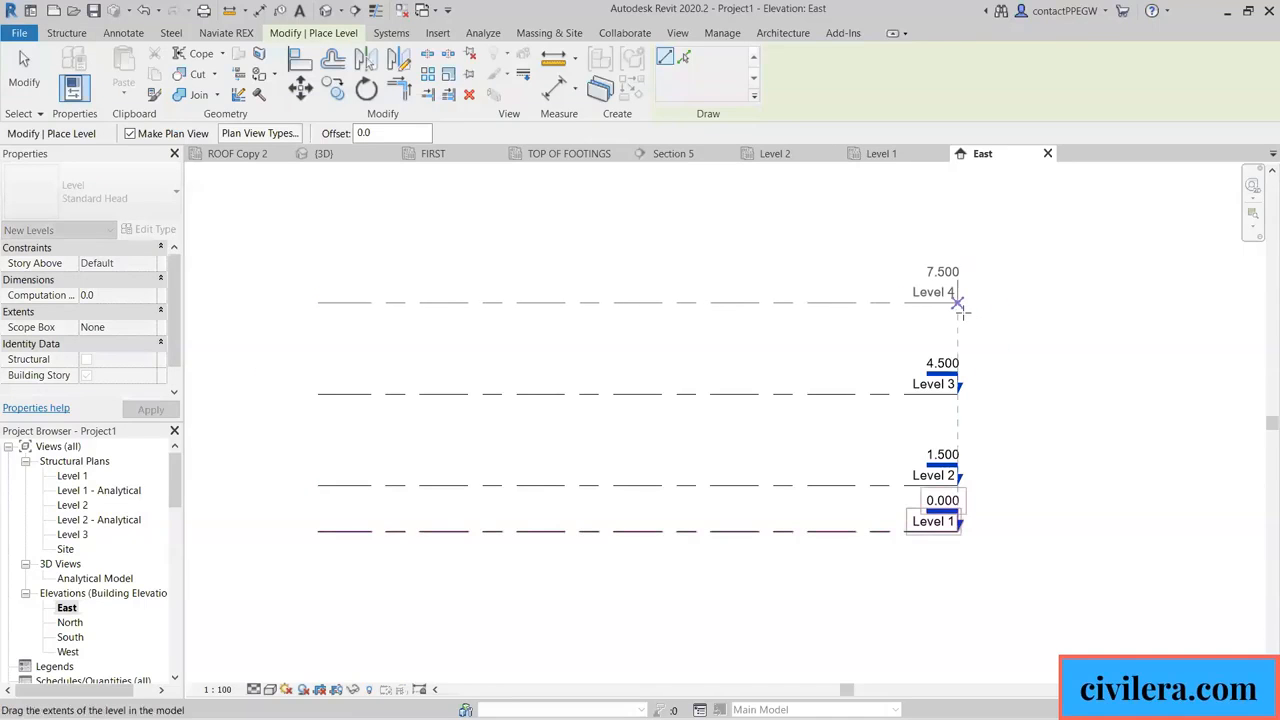
pyautogui.press('Escape')
pyautogui.press('Escape')
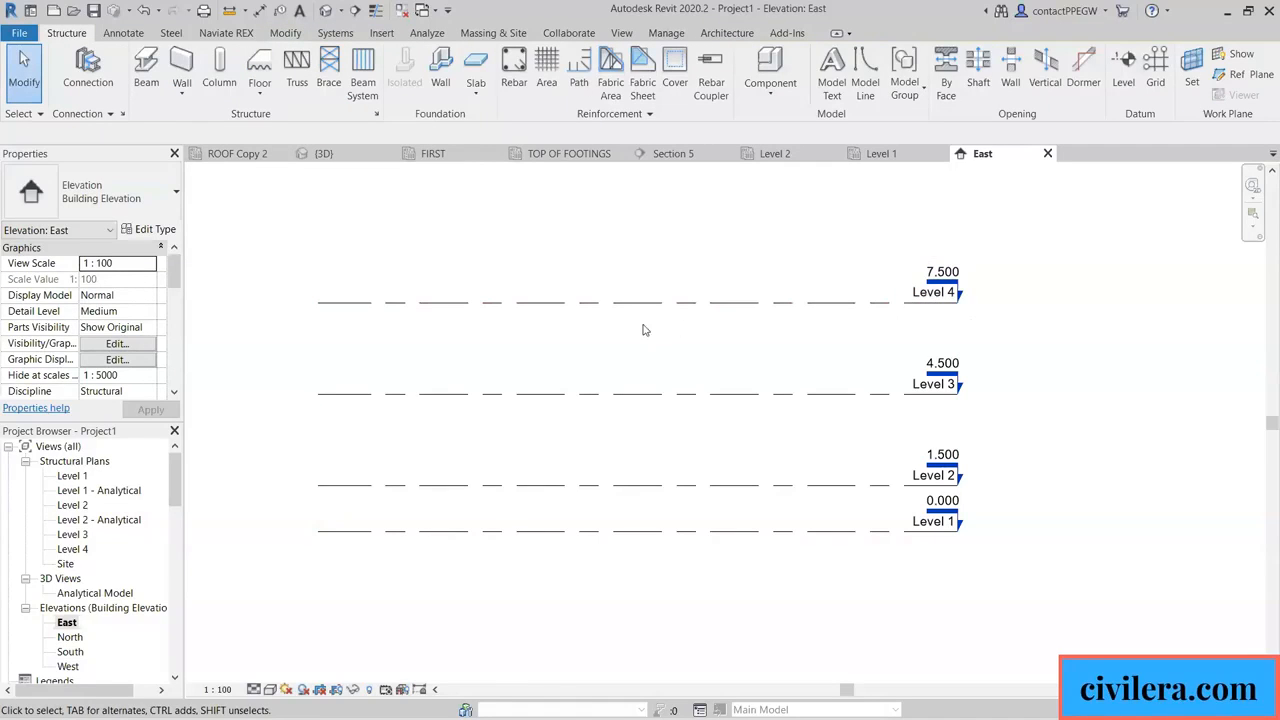
# Open the Level 1 structural plan.
pyautogui.scroll(-2, 630, 338)
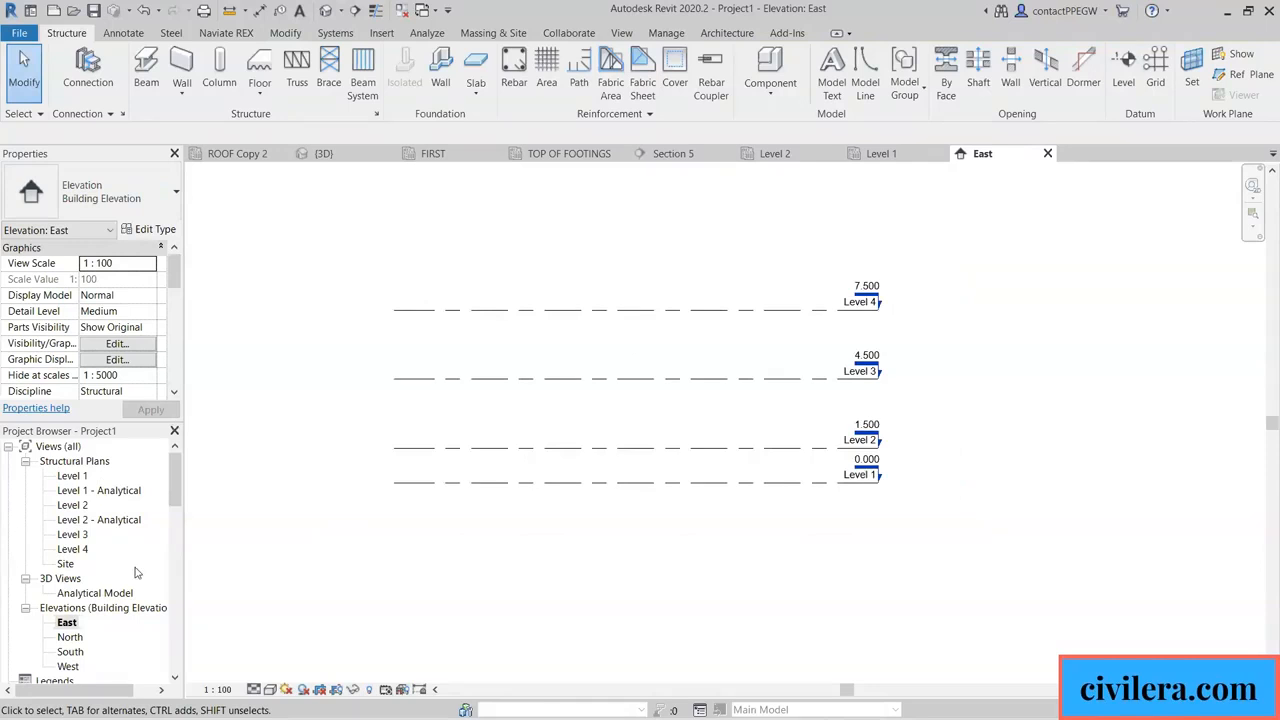
pyautogui.doubleClick(72, 476)
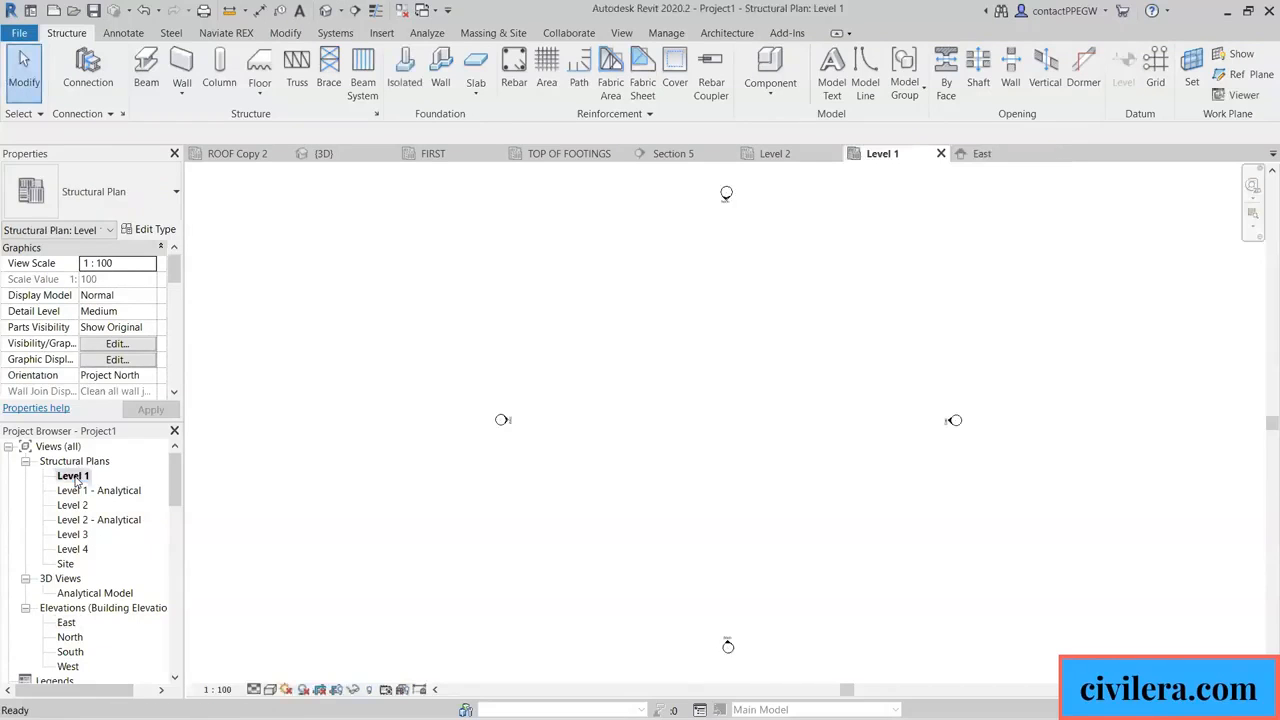
# Draw the first vertical grid line just inside the west elevation marker, running from the upper end down to its bubble.
pyautogui.click(1155, 72)
pyautogui.click(525, 297)
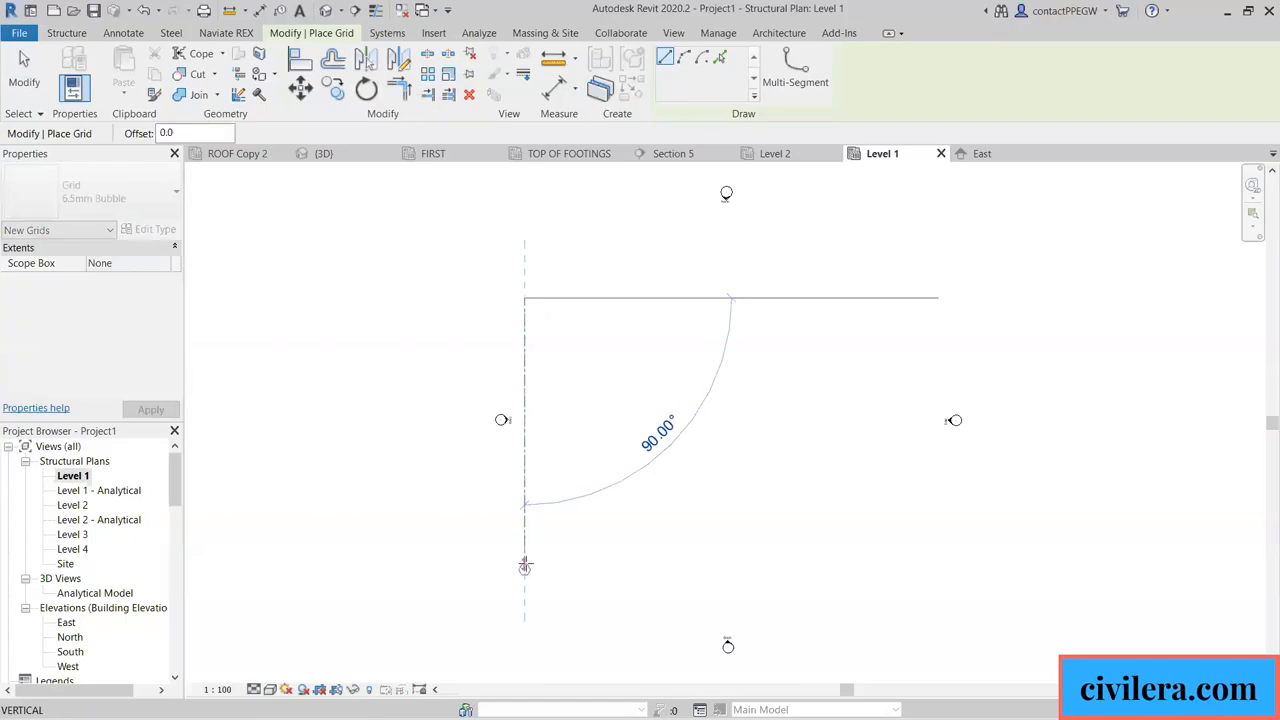
pyautogui.click(524, 564)
pyautogui.rightClick(526, 566)
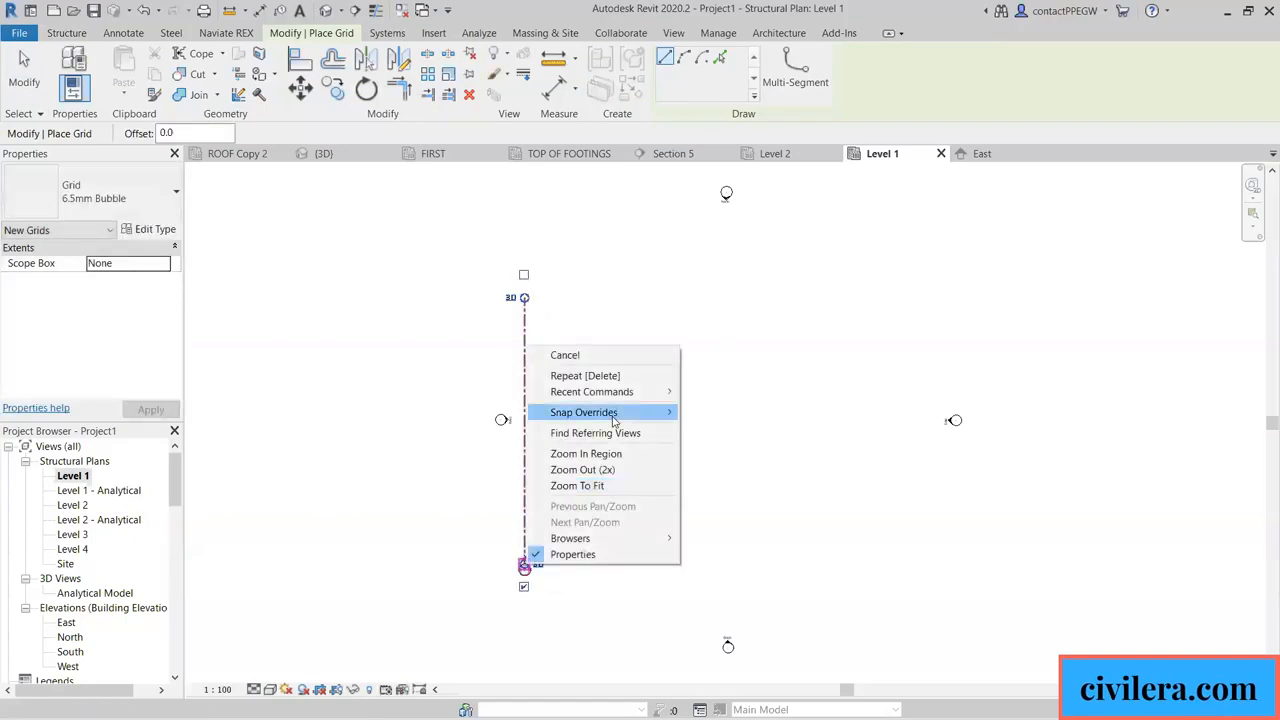
pyautogui.click(573, 313)
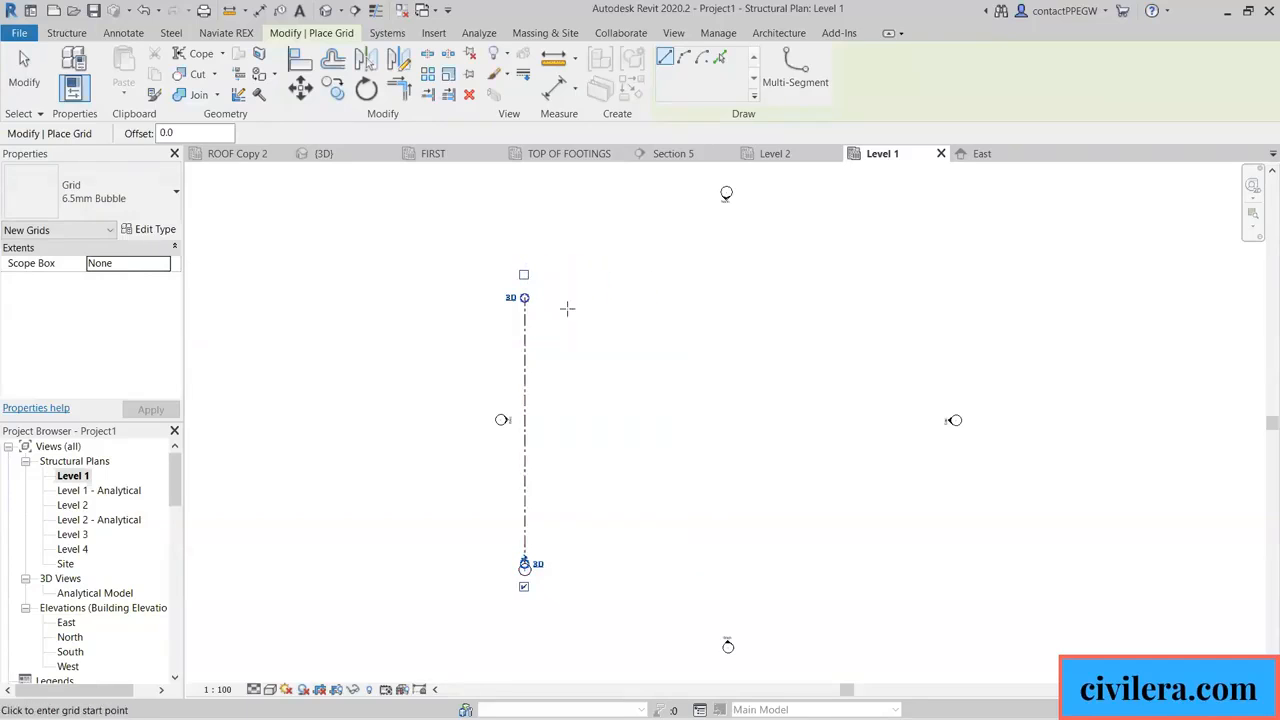
# Draw a second vertical grid line 5000 east of grid 1, with both ends aligned to it.
pyautogui.scroll(1, 568, 303)
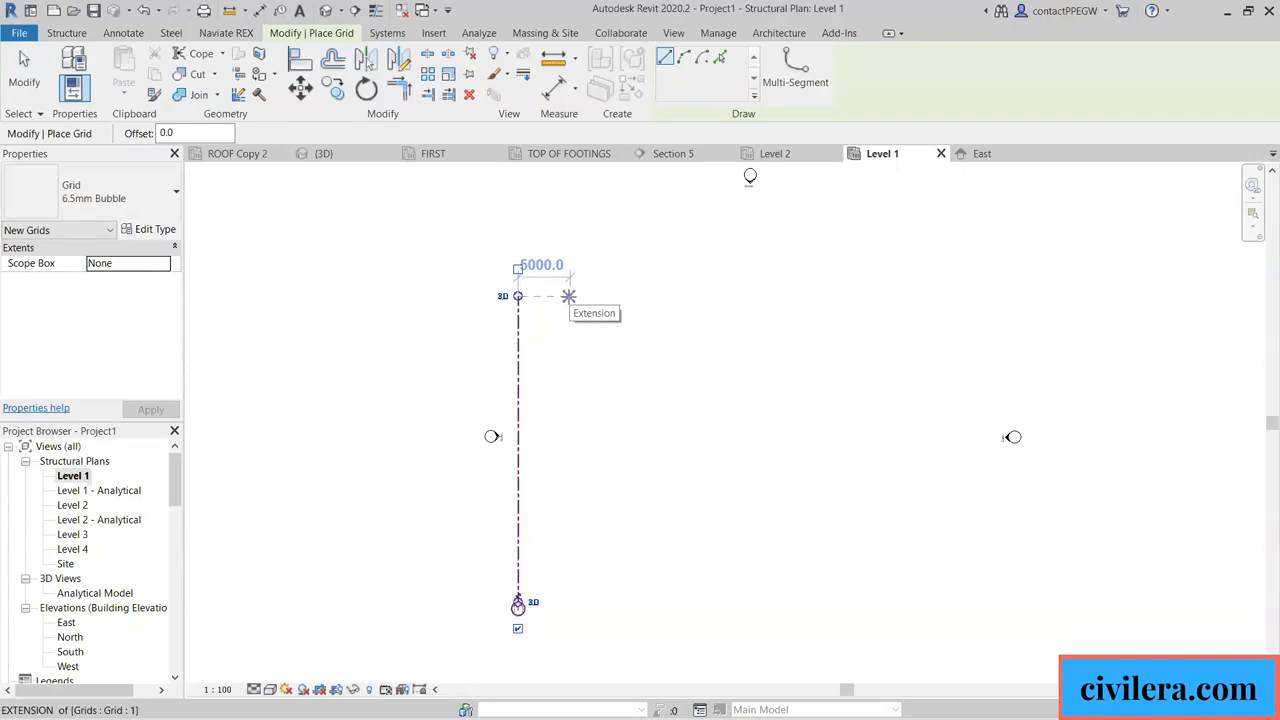
pyautogui.click(568, 296)
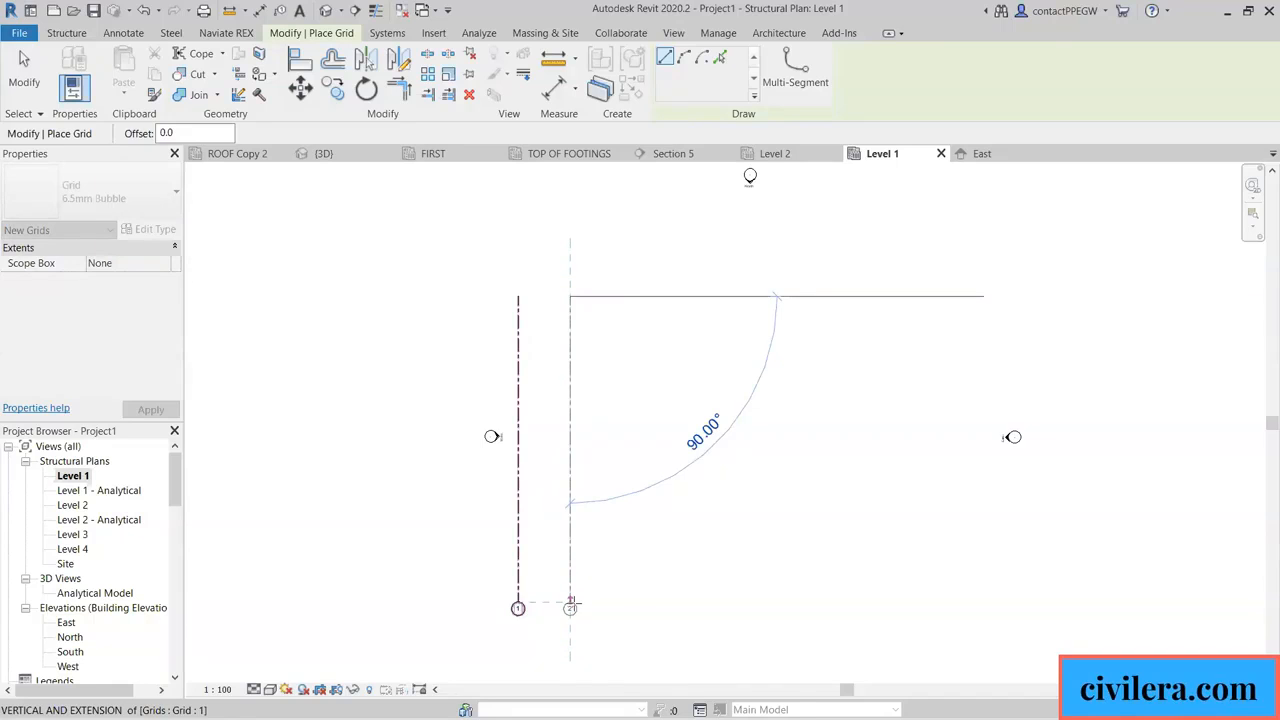
pyautogui.click(570, 604)
pyautogui.rightClick(616, 333)
pyautogui.click(655, 346)
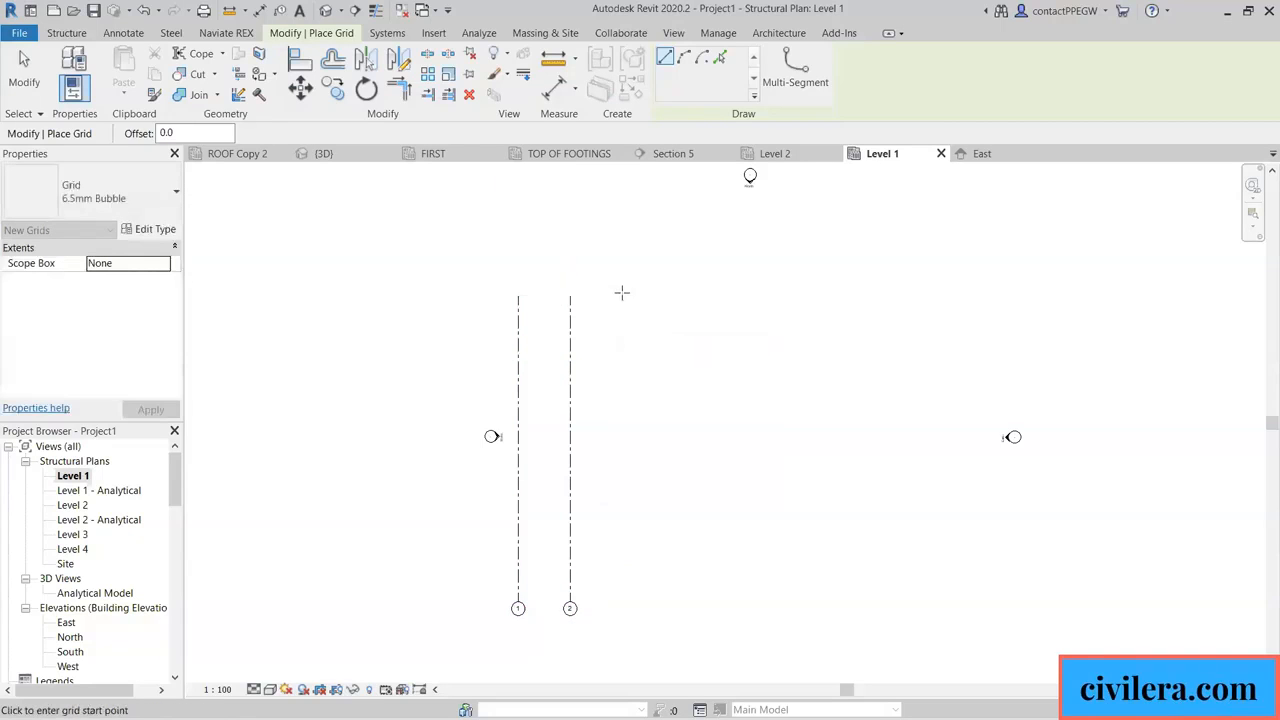
# Draw a third vertical grid line east of grid 2 at the same spacing, with its ends aligned to the others.
pyautogui.click(621, 296)
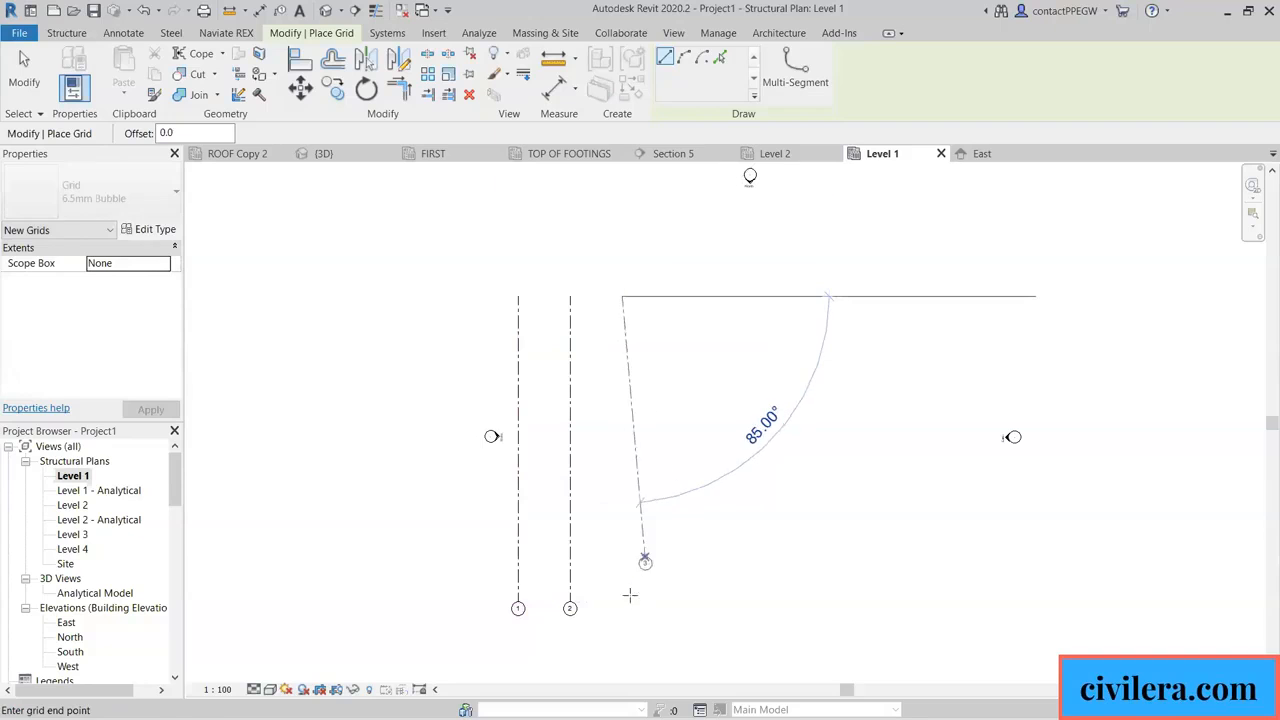
pyautogui.click(664, 474)
pyautogui.click(705, 296)
pyautogui.rightClick(704, 319)
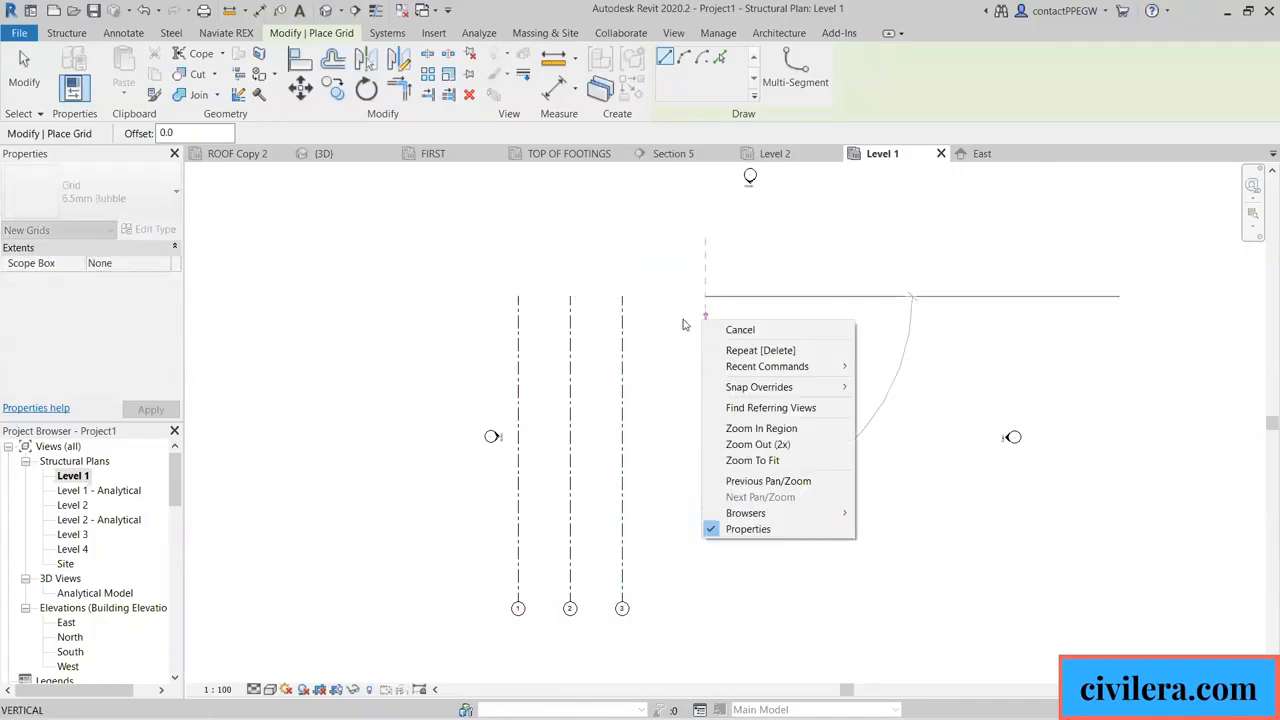
pyautogui.click(712, 330)
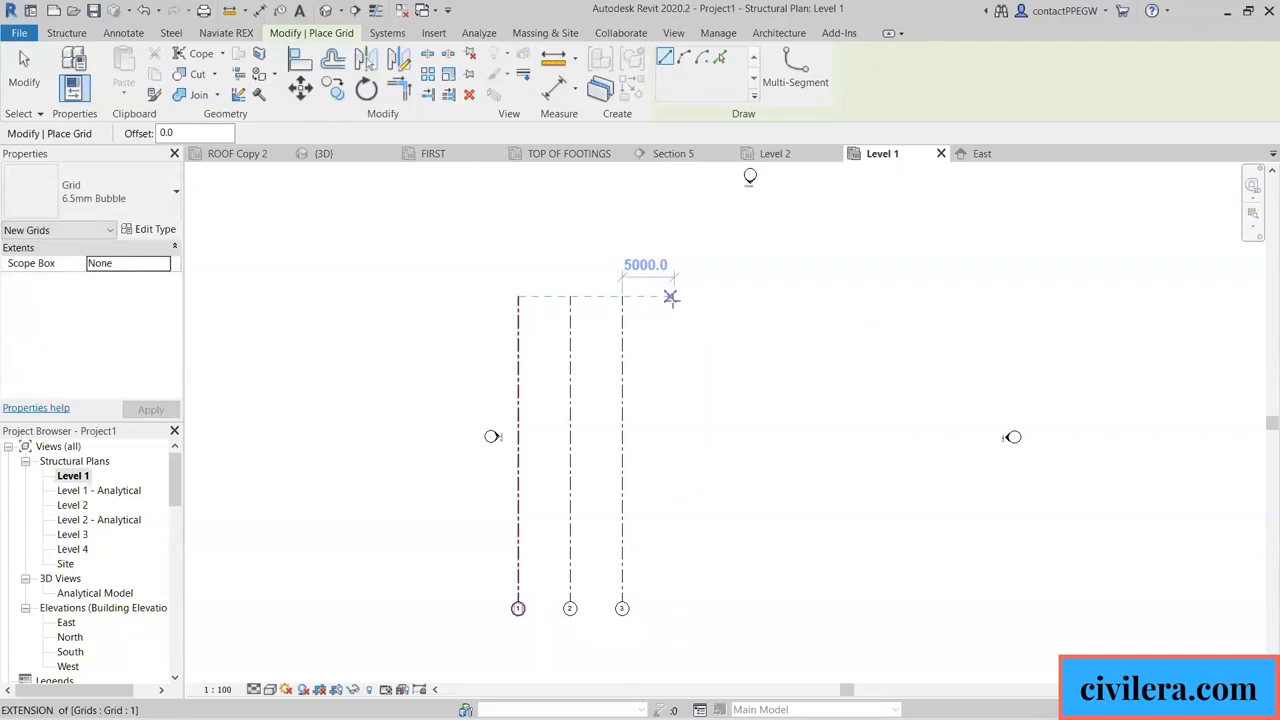
# Draw a fourth vertical grid line 5000 east of grid 3, aligned with the ends of the existing grids.
pyautogui.click(671, 297)
pyautogui.click(675, 592)
pyautogui.rightClick(677, 598)
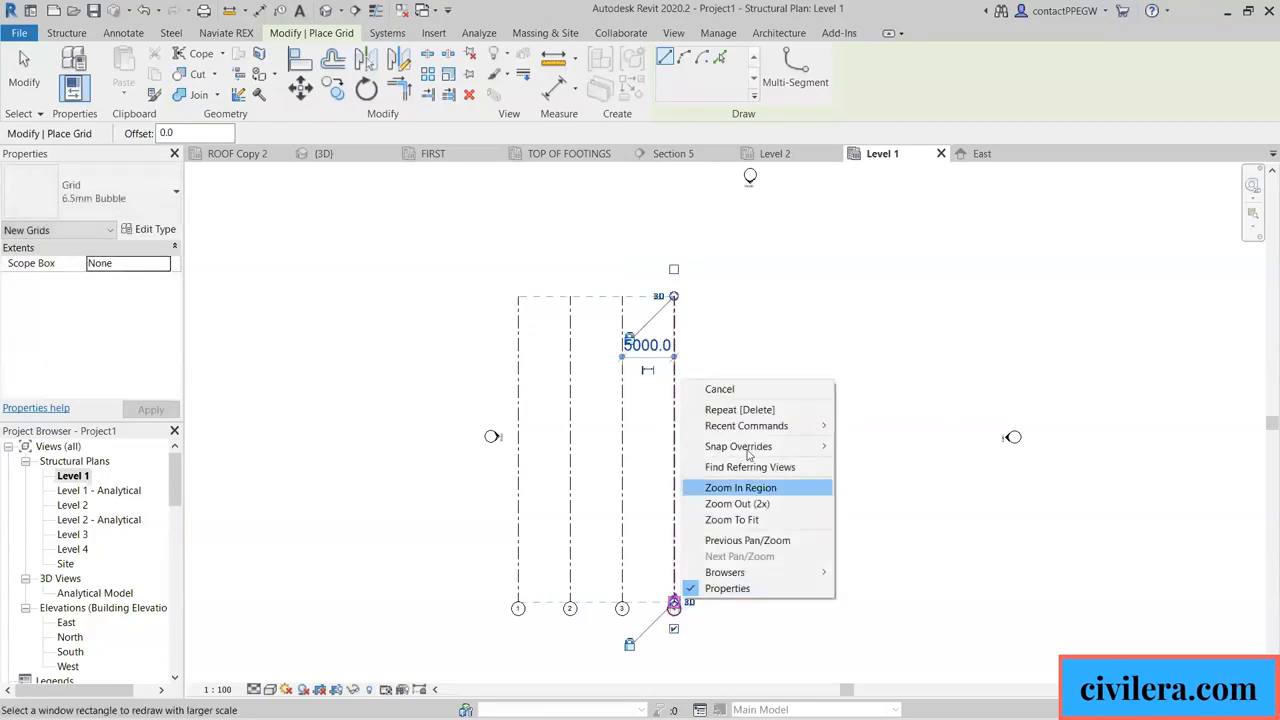
pyautogui.click(748, 390)
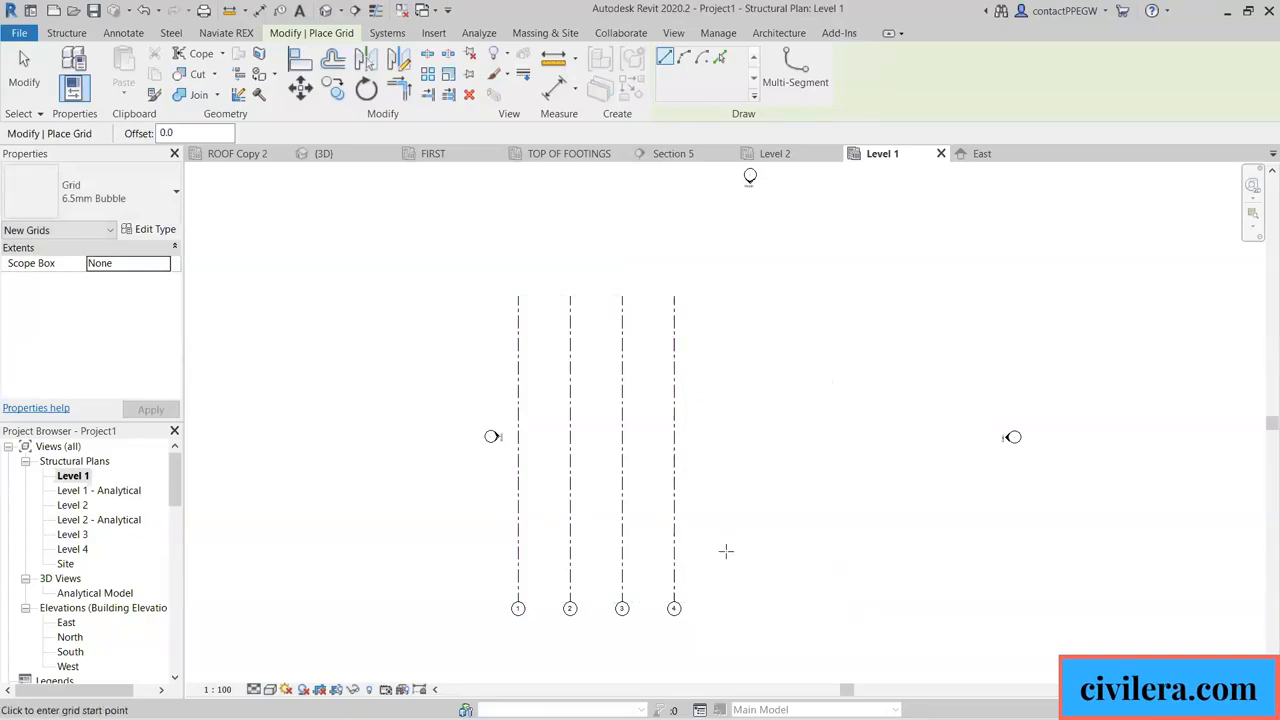
# Draw a horizontal grid line across the four vertical grids near their lower ends, with its bubble on the west side.
pyautogui.click(480, 550)
pyautogui.rightClick(486, 556)
pyautogui.click(520, 343)
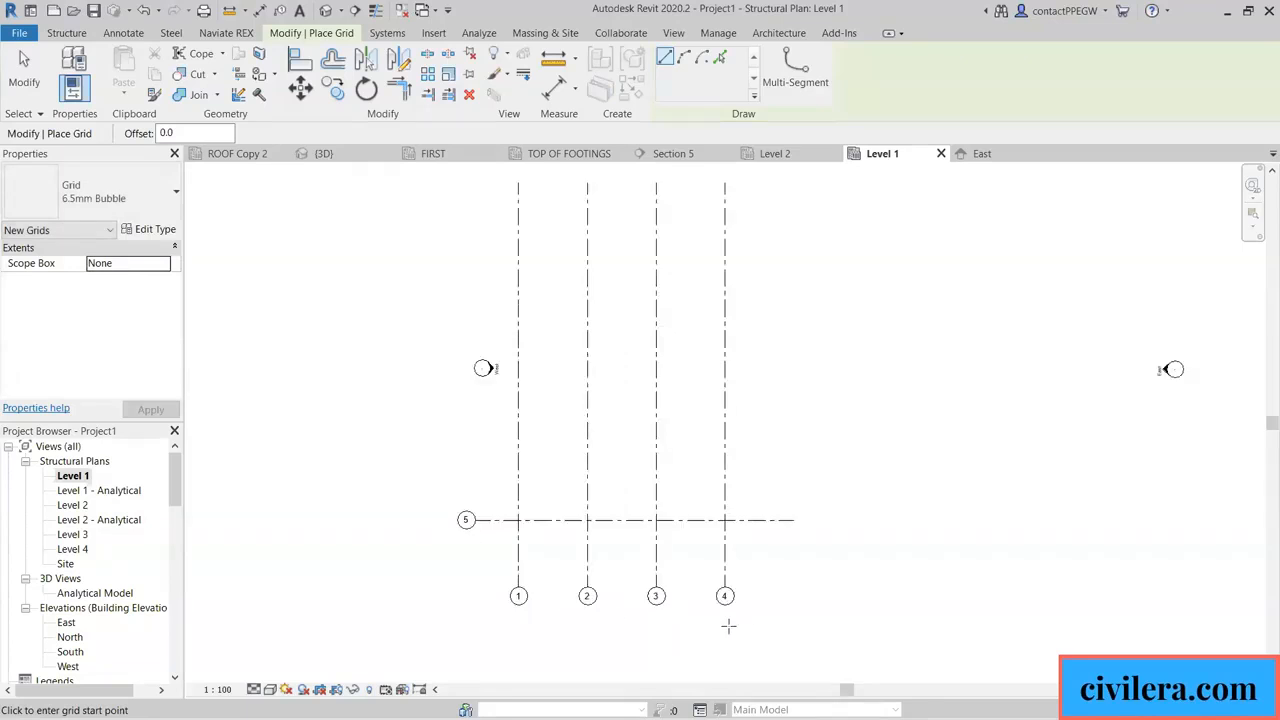
# Draw a second horizontal grid line above grid 5, with both ends aligned to it and the bubble on the west side.
pyautogui.scroll(3, 615, 630)
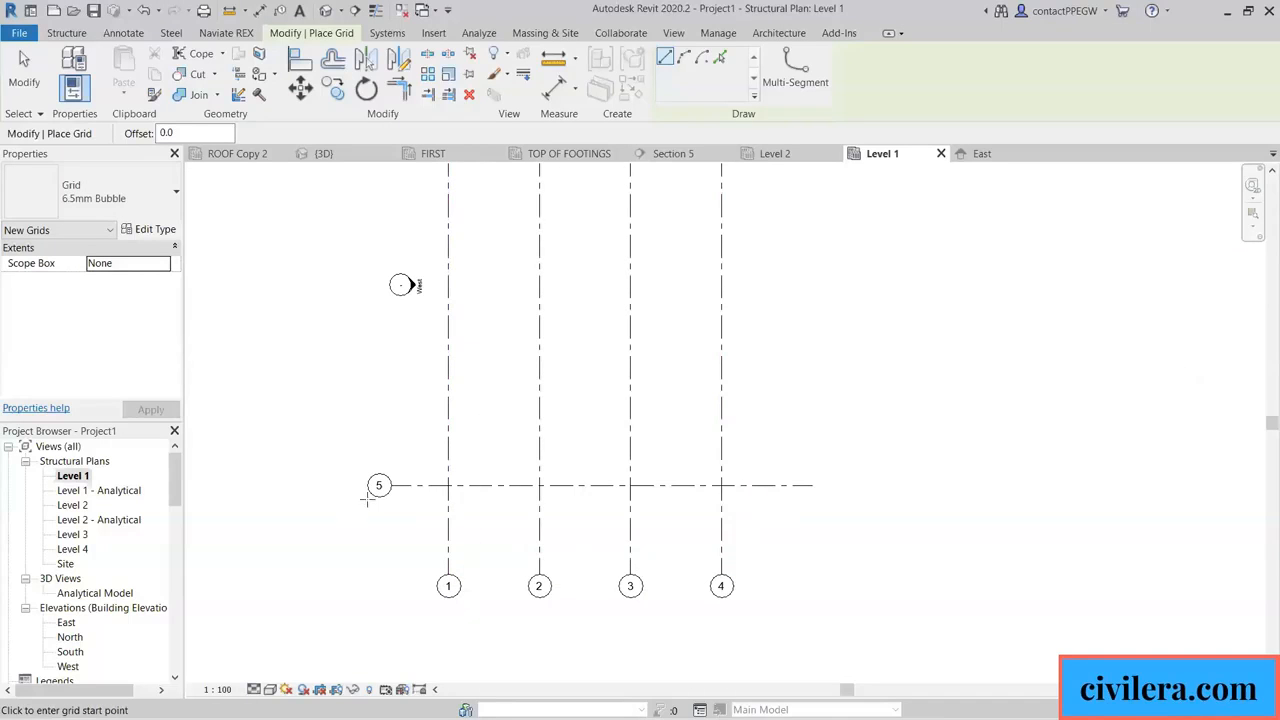
pyautogui.scroll(2, 366, 500)
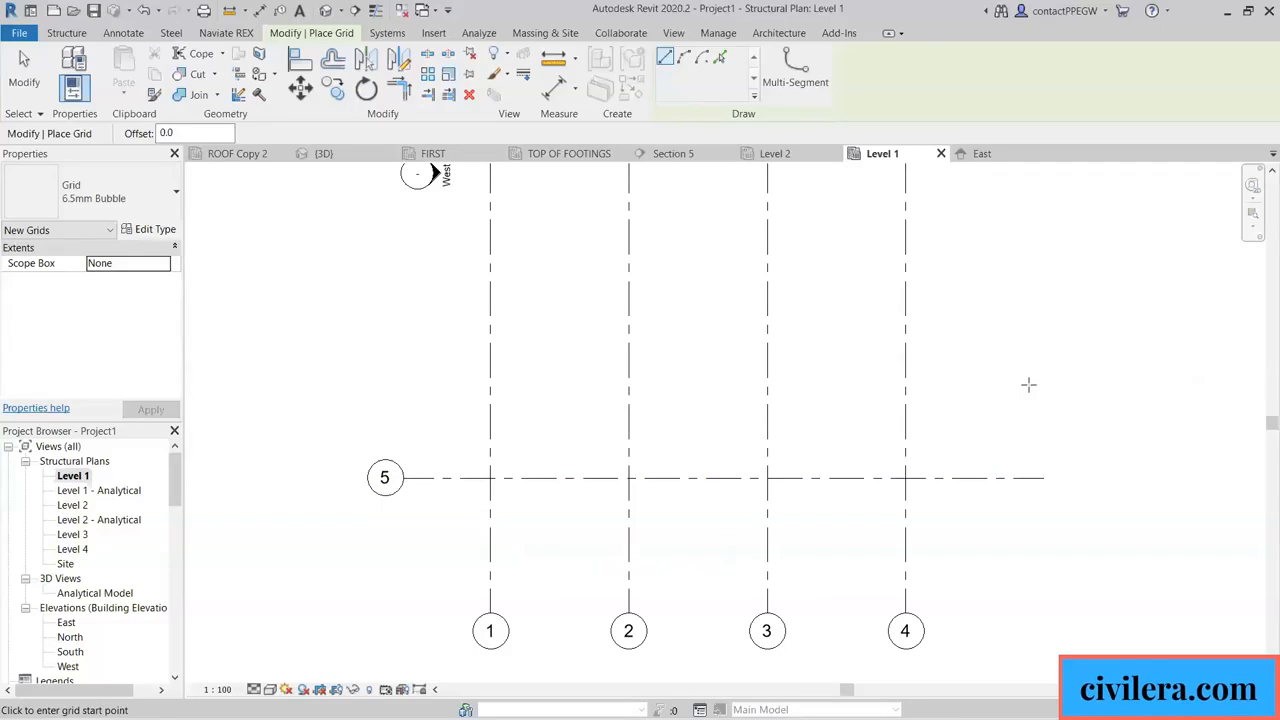
pyautogui.click(1038, 352)
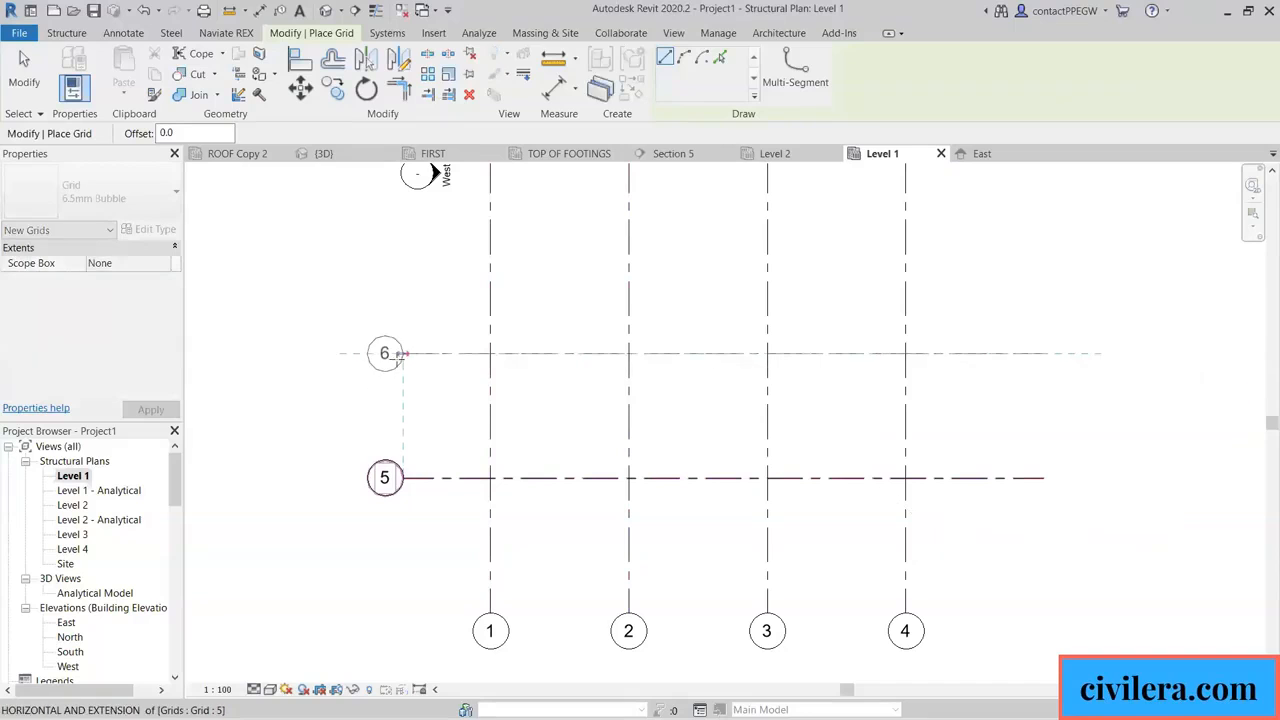
pyautogui.click(400, 352)
pyautogui.rightClick(412, 358)
pyautogui.click(434, 369)
# Draw a third horizontal grid line about 5000 above grid 6, aligned with the ends below, and finish placing grids.
pyautogui.scroll(-1, 515, 392)
pyautogui.scroll(-1, 515, 392)
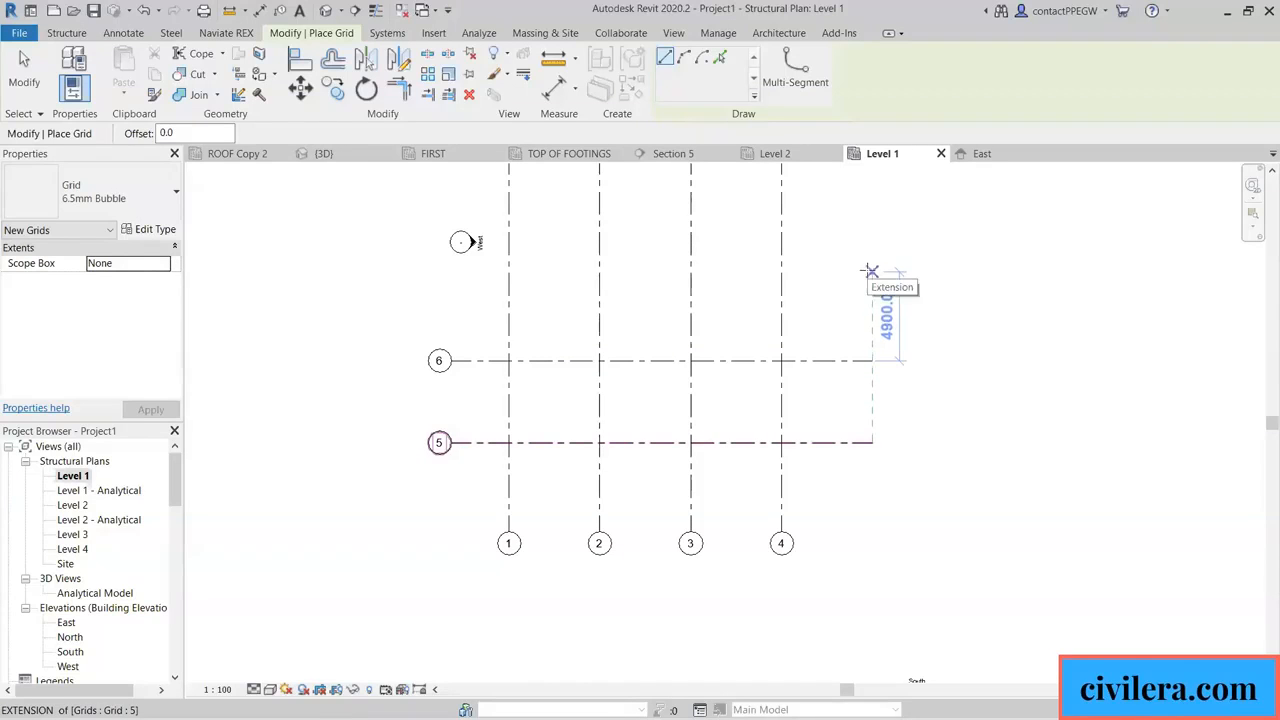
pyautogui.click(871, 272)
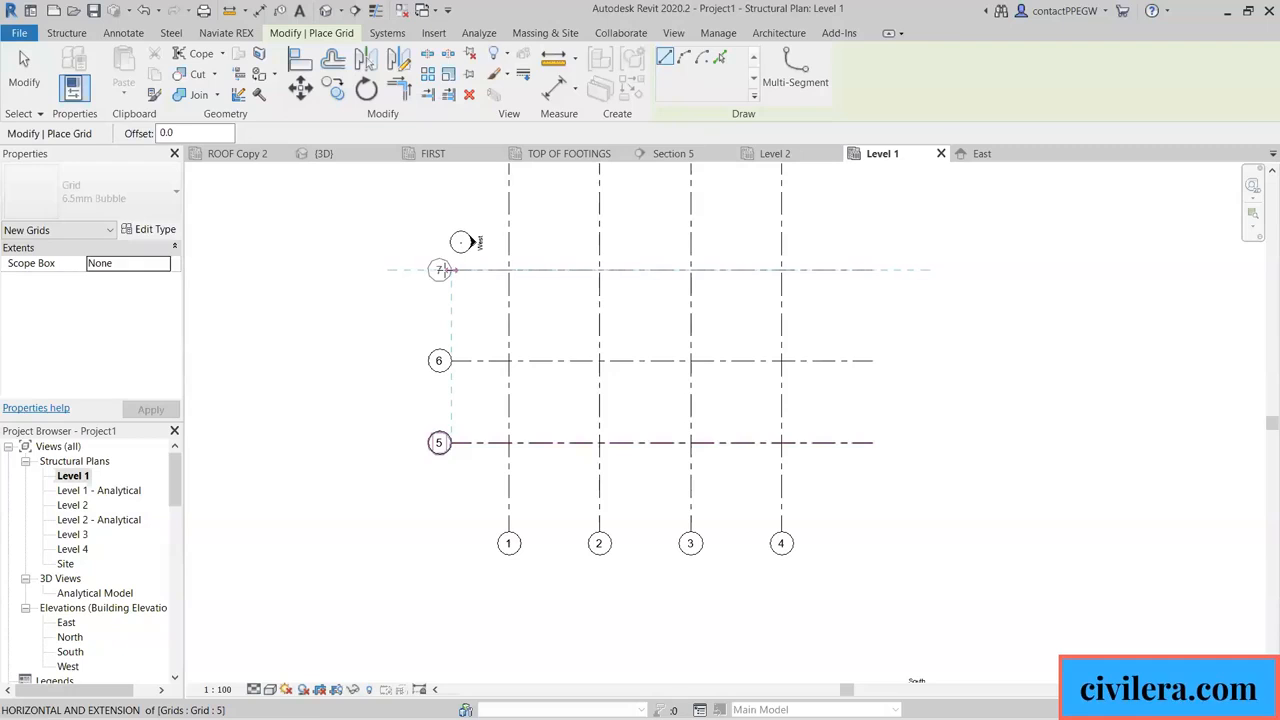
pyautogui.click(452, 270)
pyautogui.press('Escape')
pyautogui.press('Escape')
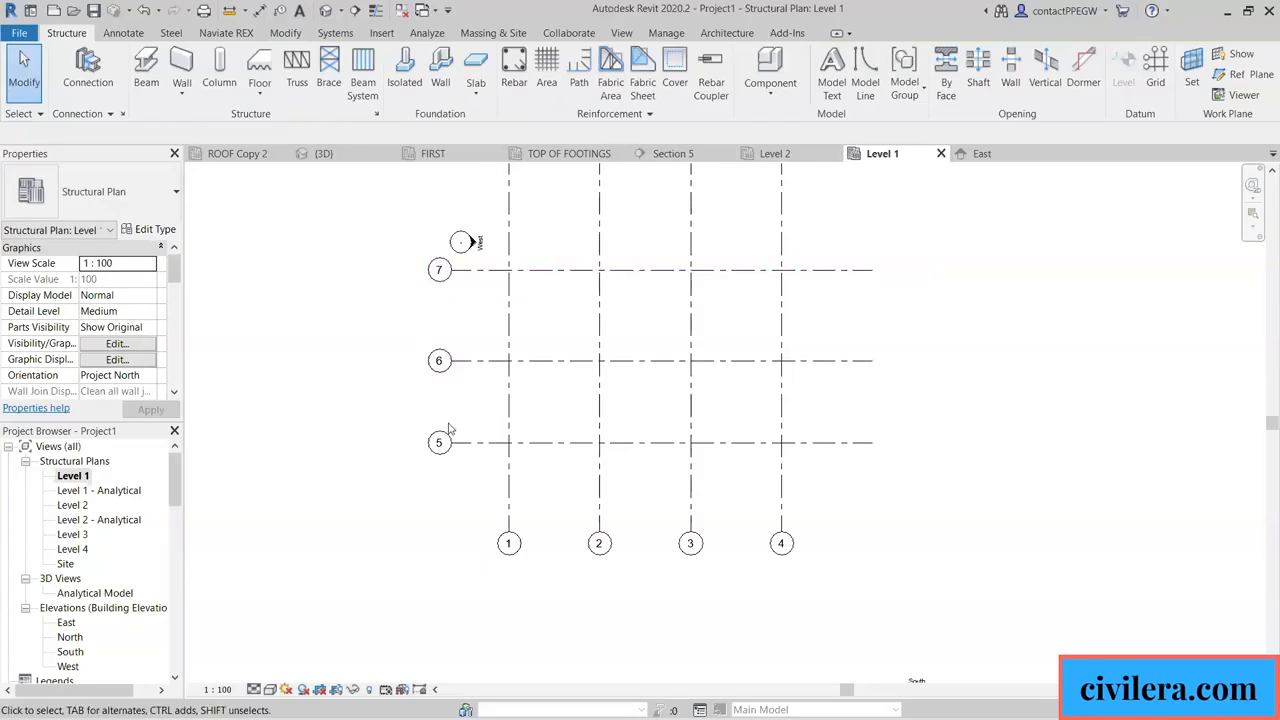
# Shorten the upper ends of the four vertical grid lines so they stop a little above grid 7.
pyautogui.scroll(-2, 446, 435)
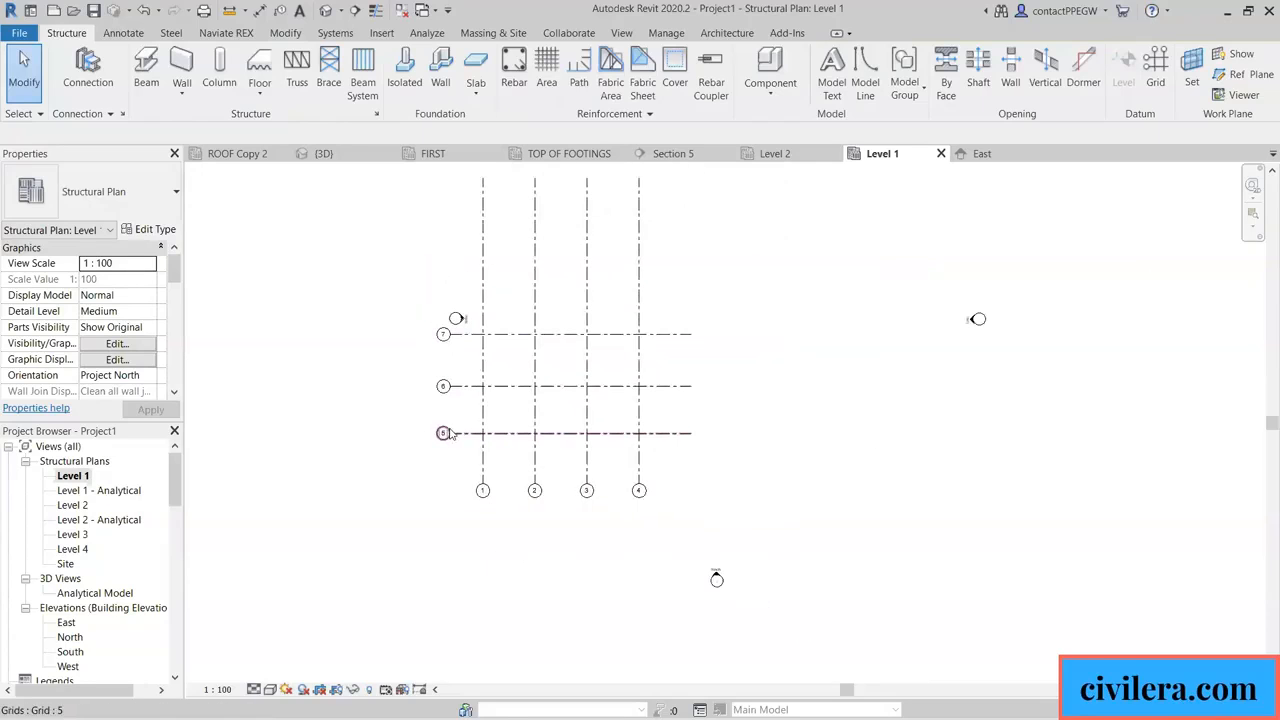
pyautogui.click(640, 297)
pyautogui.moveTo(640, 182); pyautogui.dragTo(639, 293)
pyautogui.press('Escape')
pyautogui.scroll(2, 490, 330)
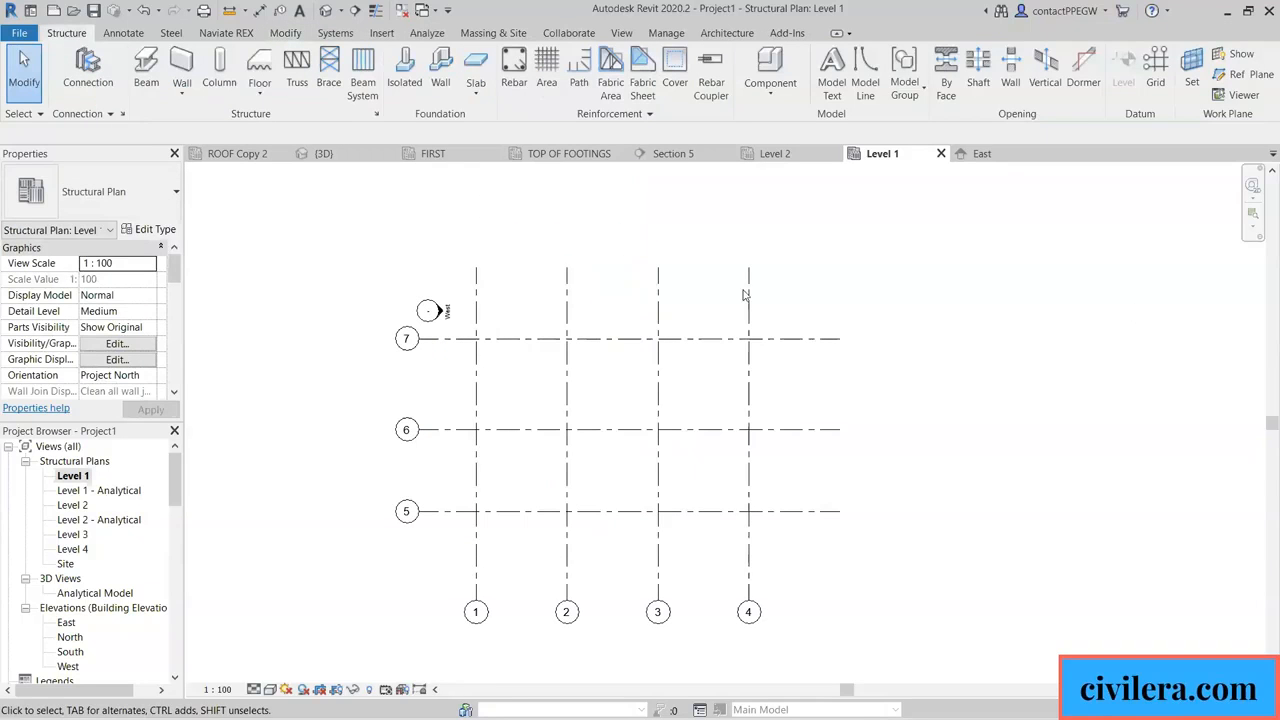
pyautogui.scroll(-1, 645, 332)
pyautogui.scroll(1, 564, 427)
pyautogui.scroll(-1, 569, 403)
pyautogui.scroll(1, 549, 393)
pyautogui.scroll(1, 548, 393)
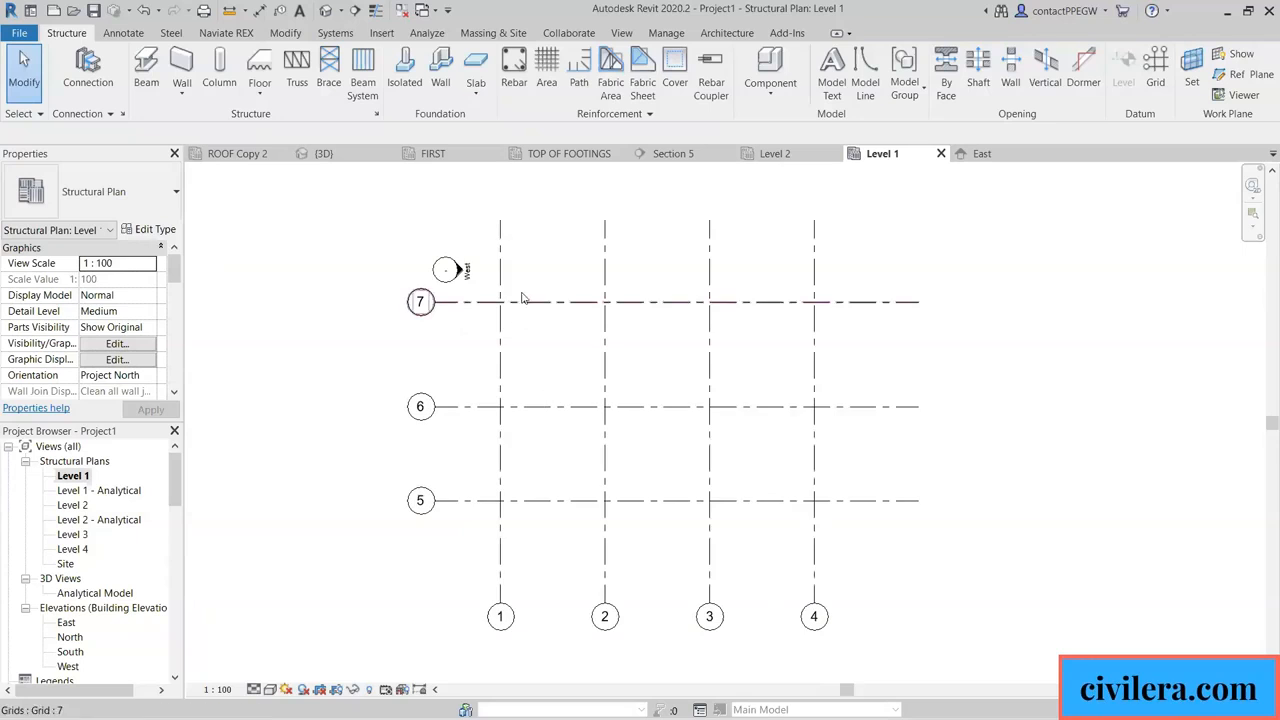
pyautogui.click(501, 224)
pyautogui.click(364, 287)
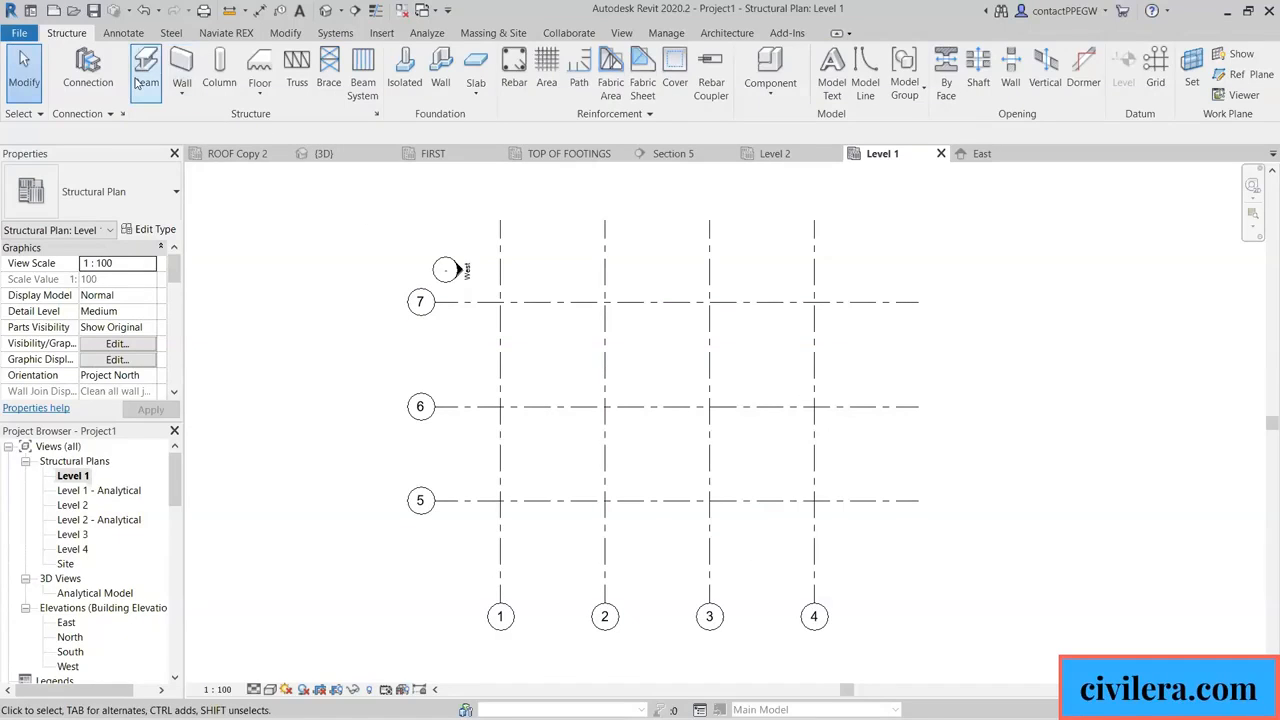
# Start placing structural columns using the Concrete-Rectangular-Column 300 x 450mm type.
pyautogui.click(219, 72)
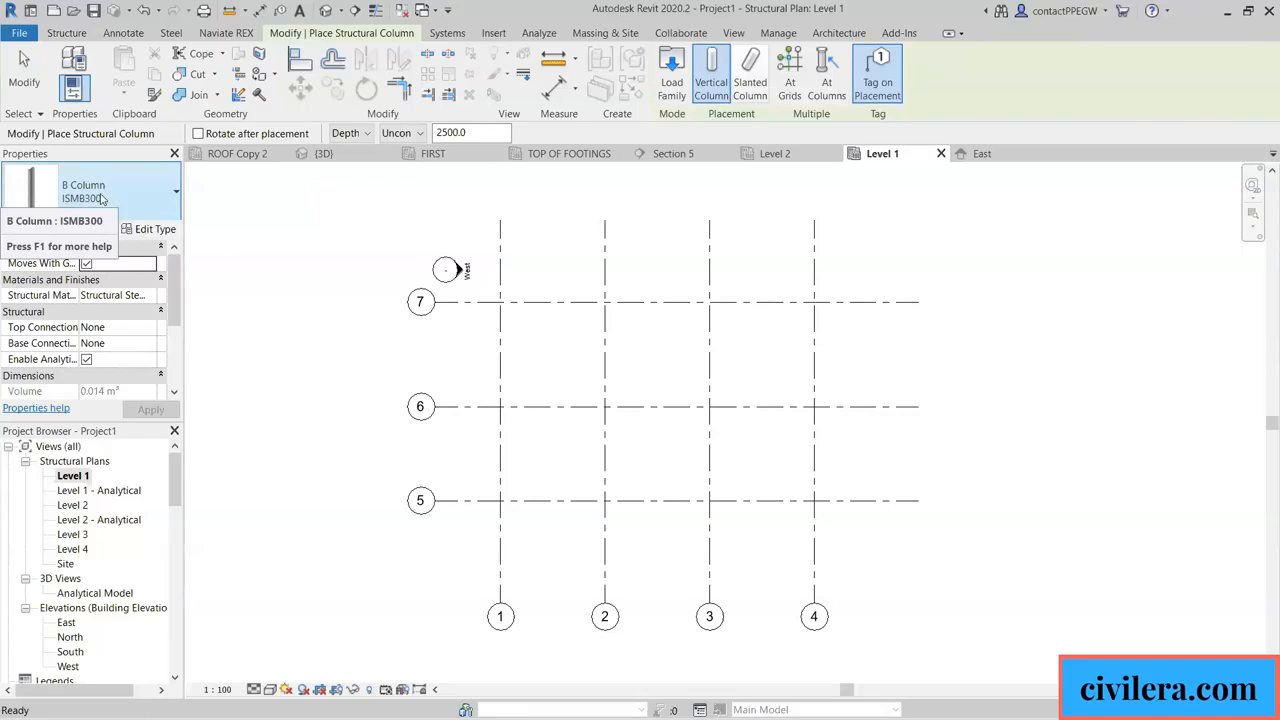
pyautogui.click(101, 199)
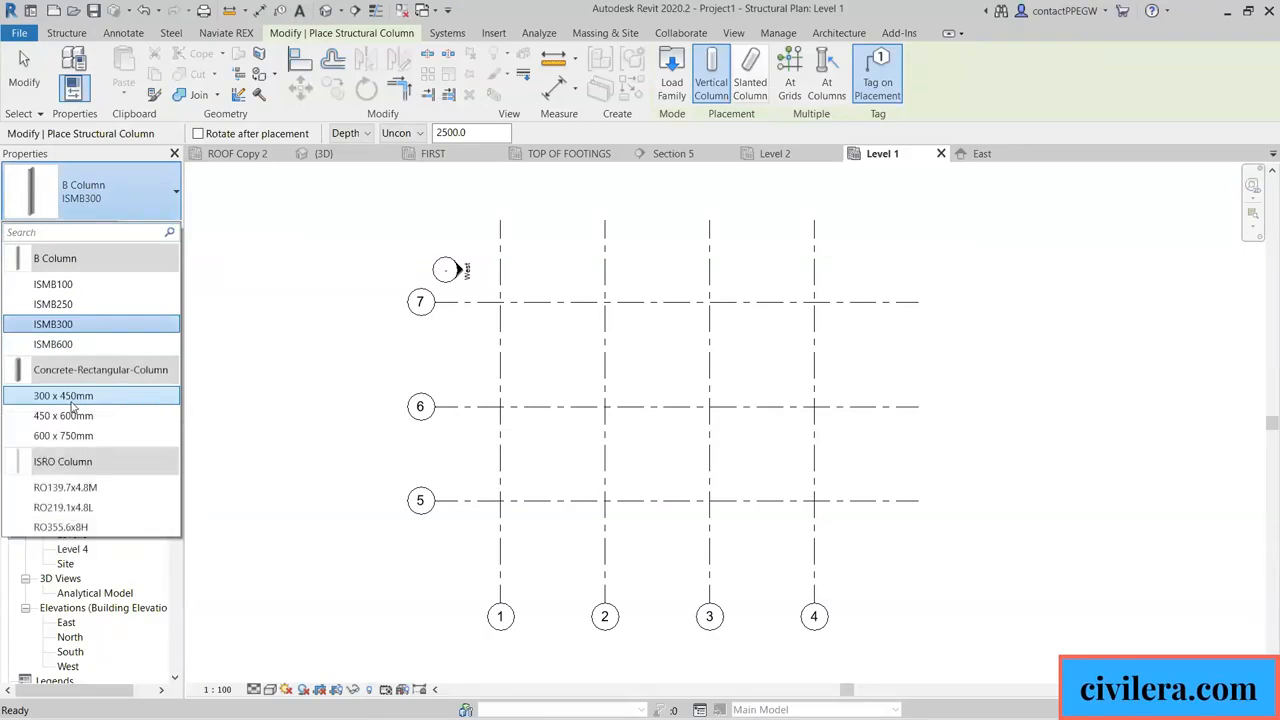
pyautogui.click(63, 396)
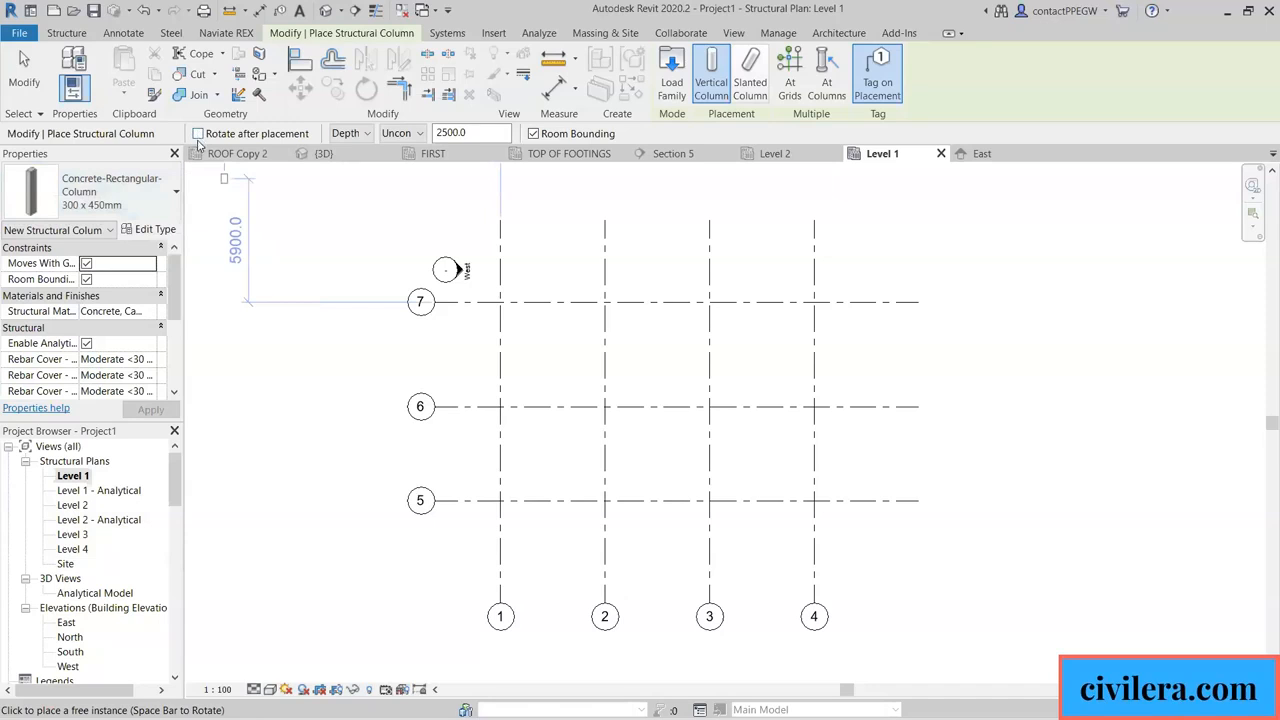
# Set the new columns to be placed by Height, reaching up to Level 4.
pyautogui.scroll(2, 296, 226)
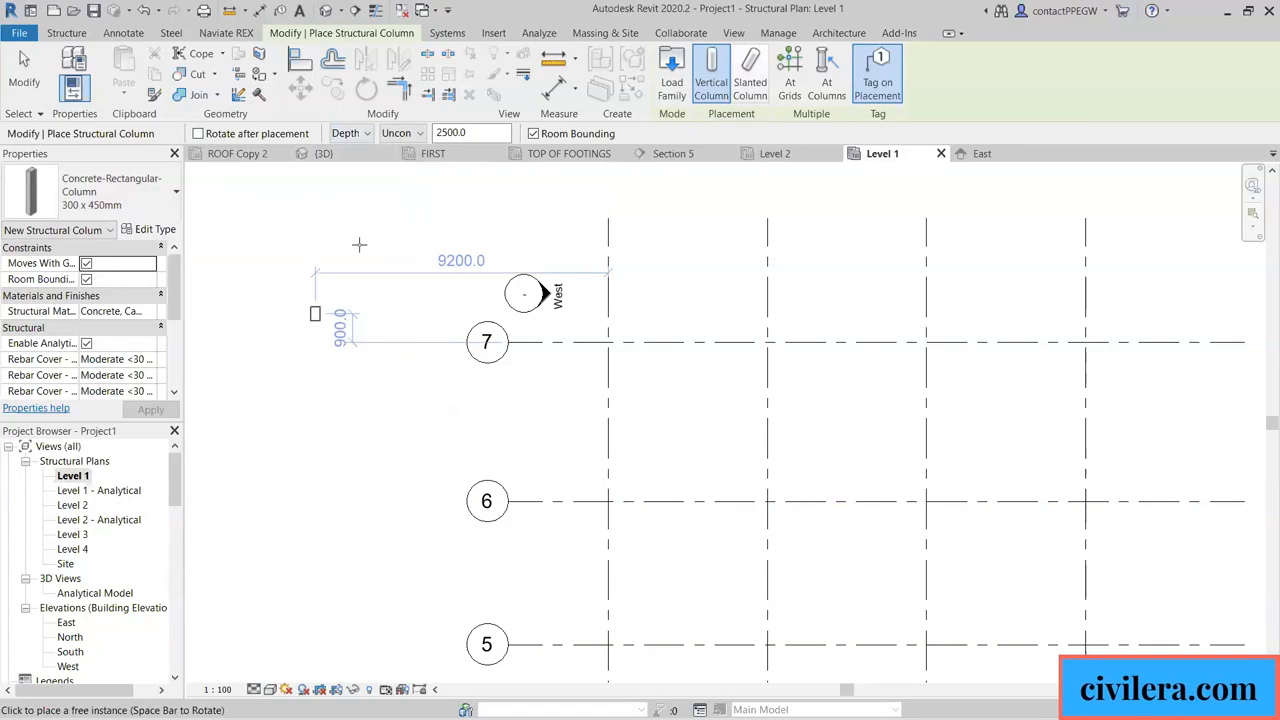
pyautogui.click(354, 134)
pyautogui.click(355, 165)
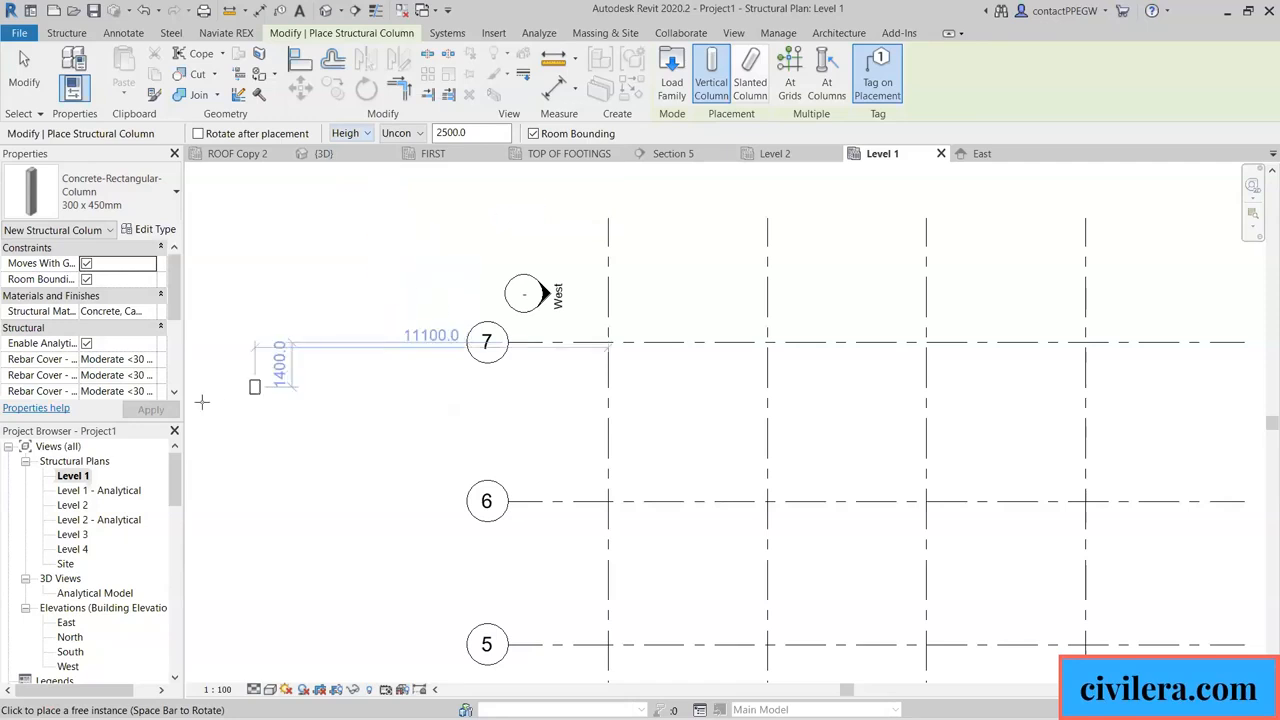
pyautogui.click(405, 133)
pyautogui.click(414, 190)
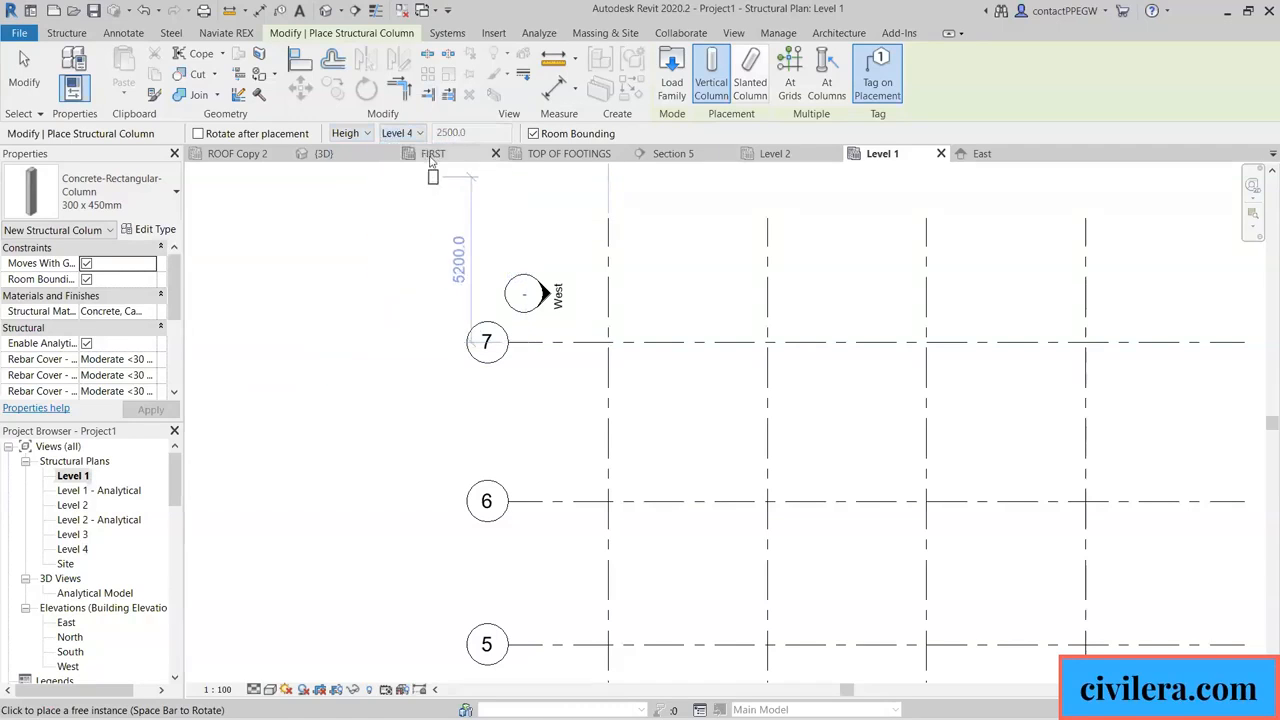
# Place the 300 x 450mm columns at all intersections of grids 1–4 with grids 5–7, and finish column placement.
pyautogui.scroll(-1, 406, 220)
pyautogui.scroll(-2, 406, 220)
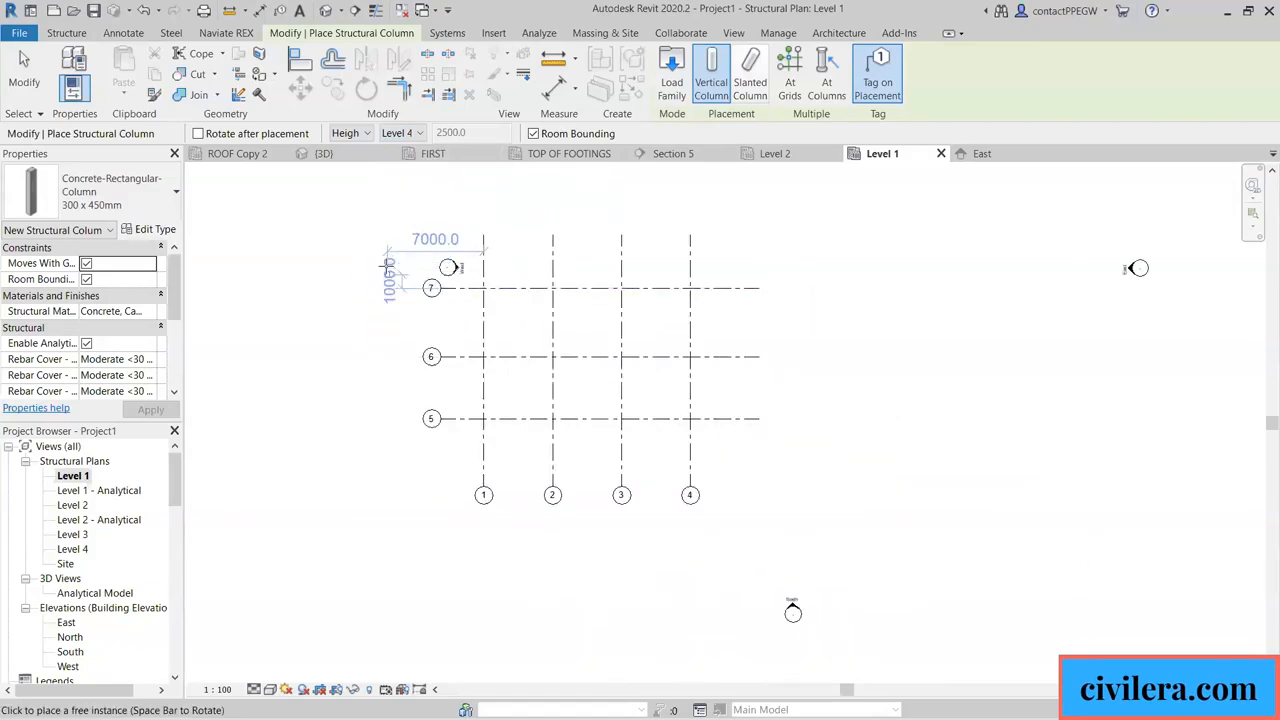
pyautogui.scroll(1, 390, 270)
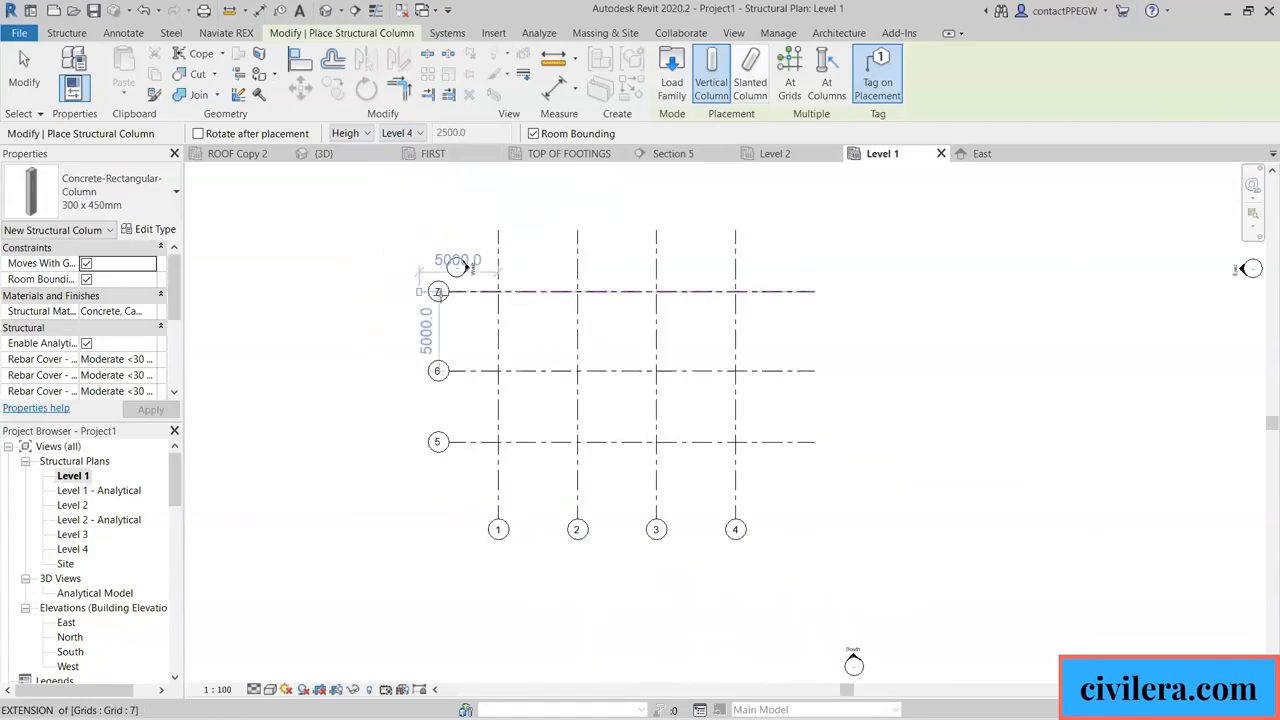
pyautogui.click(790, 75)
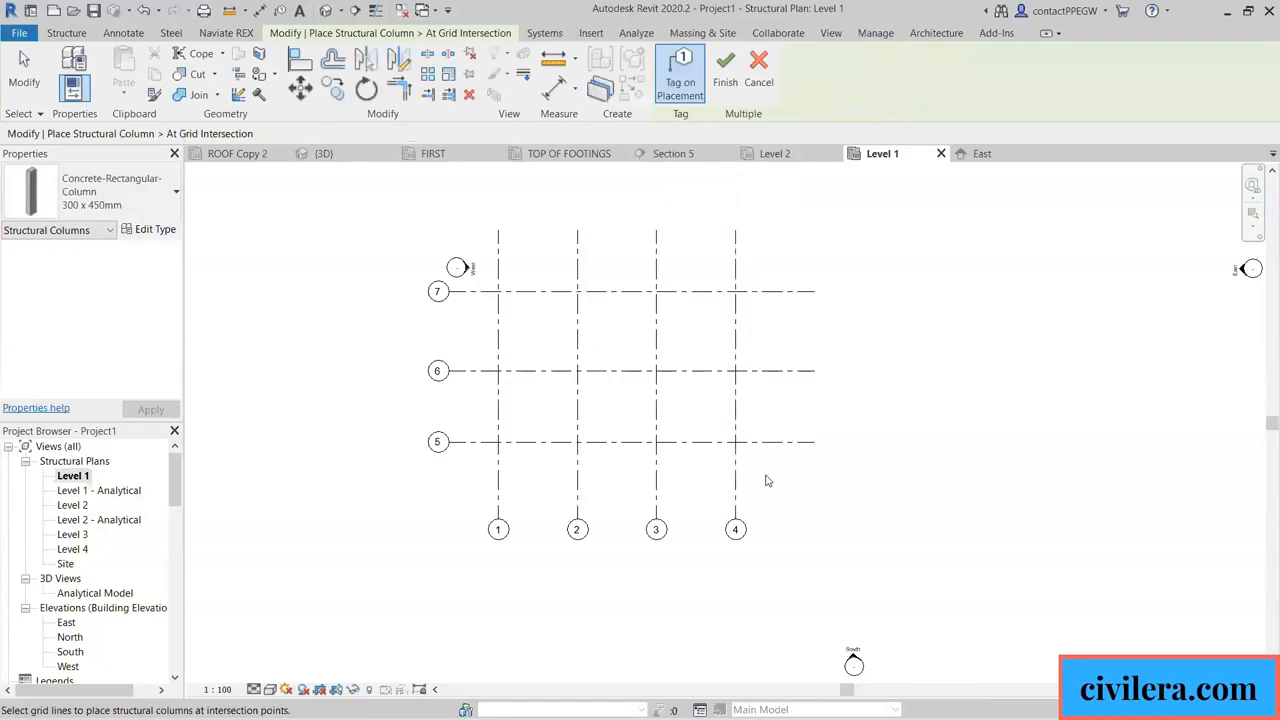
pyautogui.moveTo(670, 420); pyautogui.dragTo(478, 291)
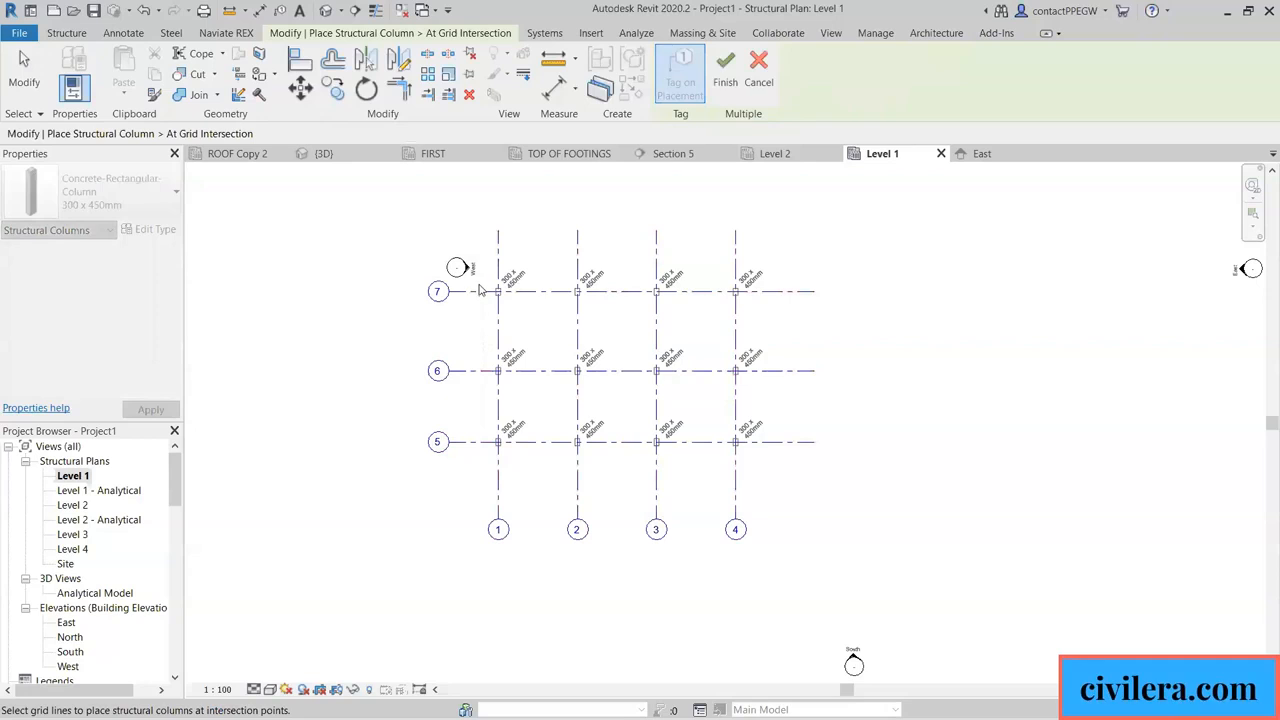
pyautogui.click(724, 80)
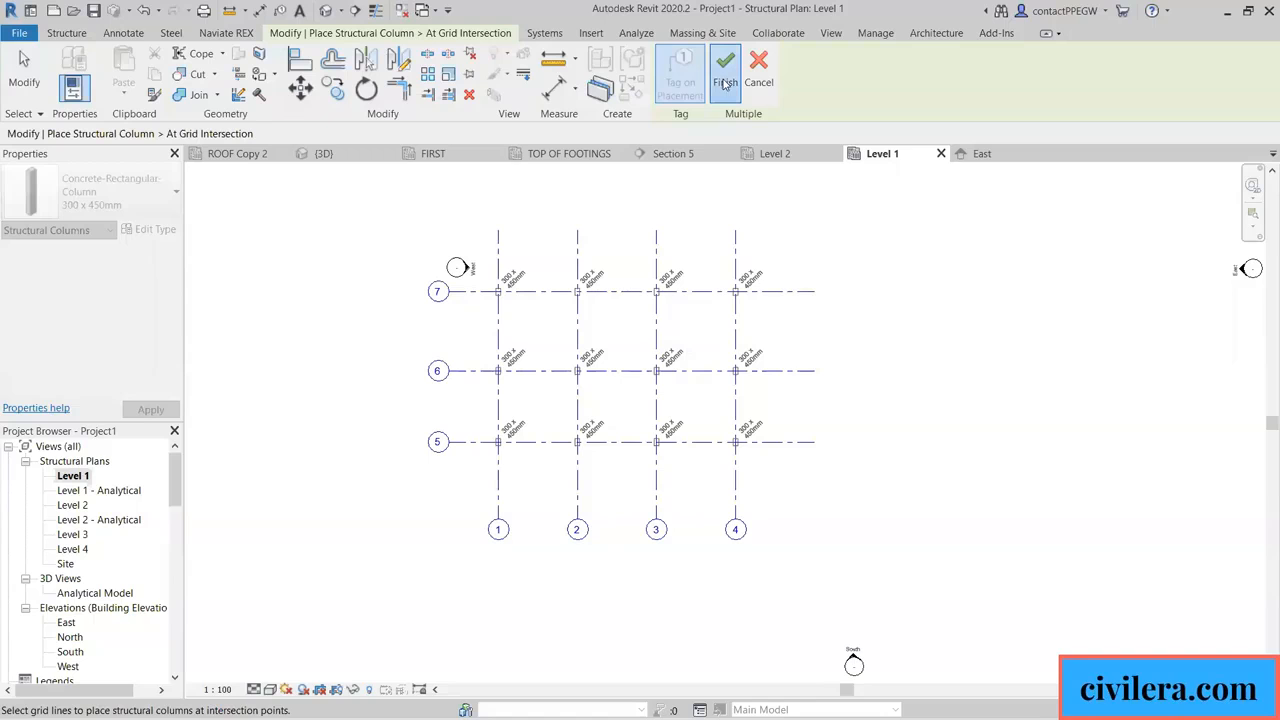
pyautogui.scroll(4, 591, 297)
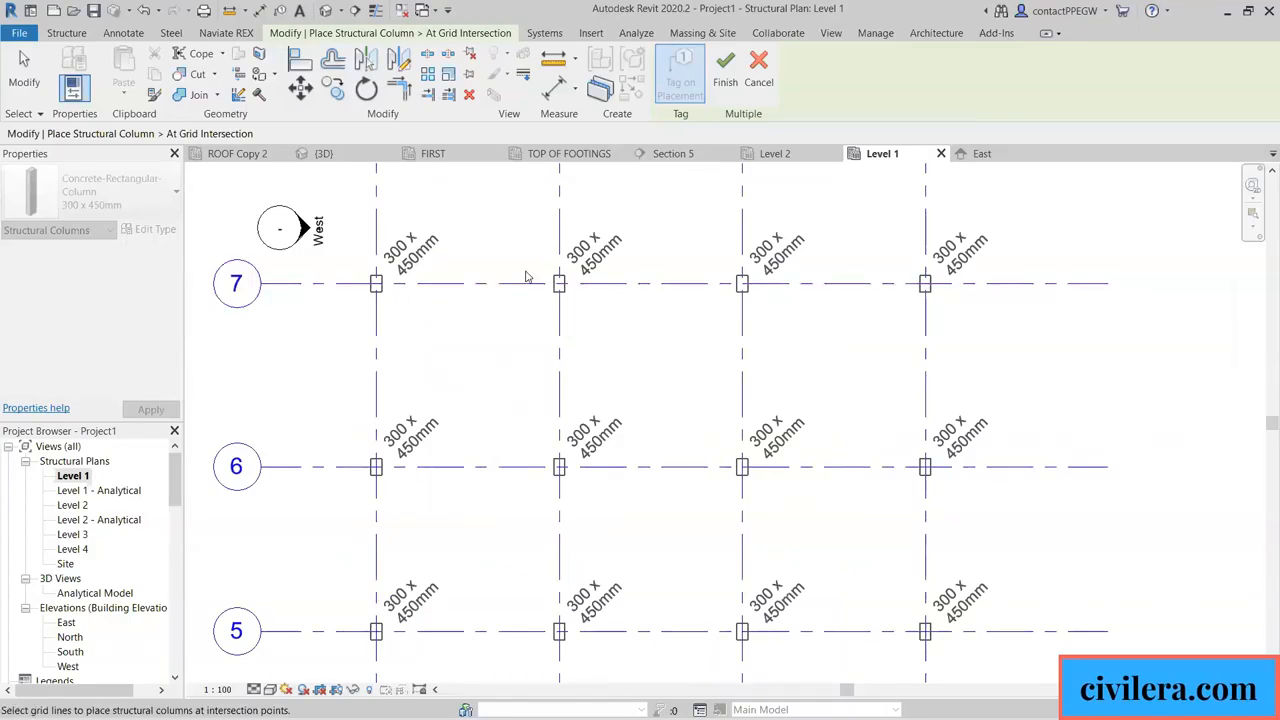
pyautogui.scroll(-1, 483, 291)
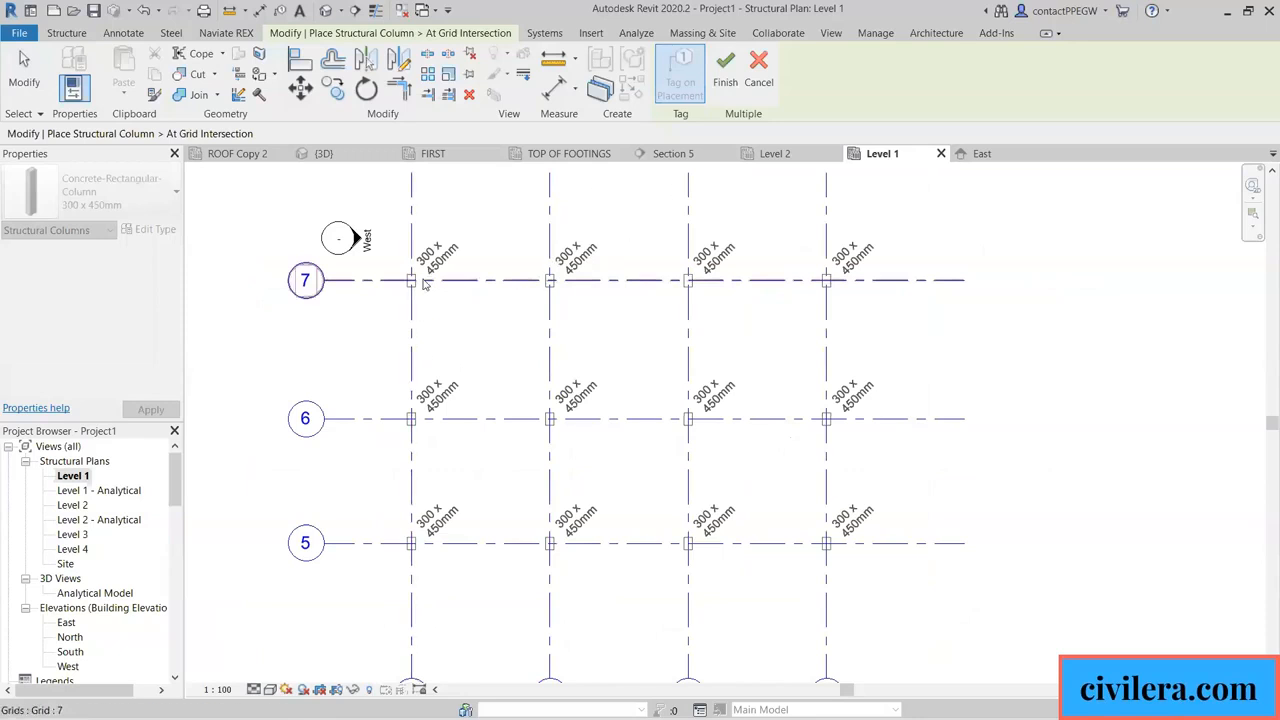
pyautogui.scroll(1, 429, 268)
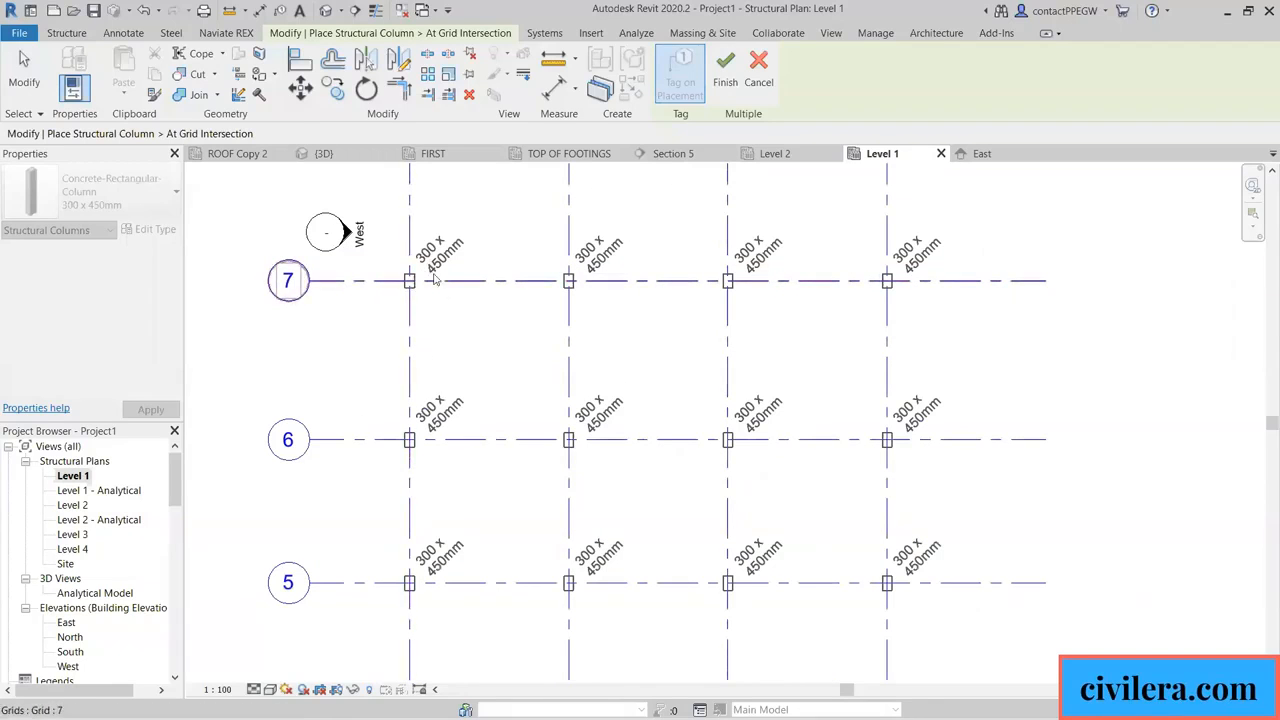
pyautogui.click(724, 79)
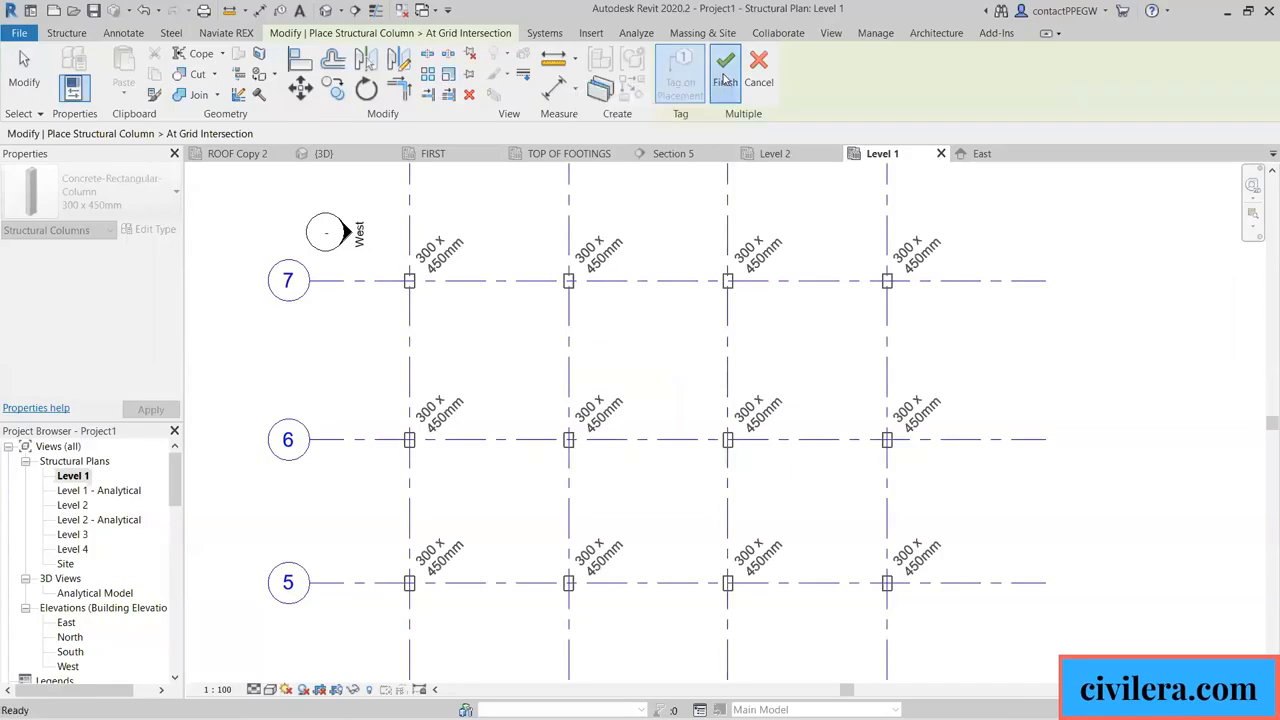
pyautogui.scroll(-1, 650, 335)
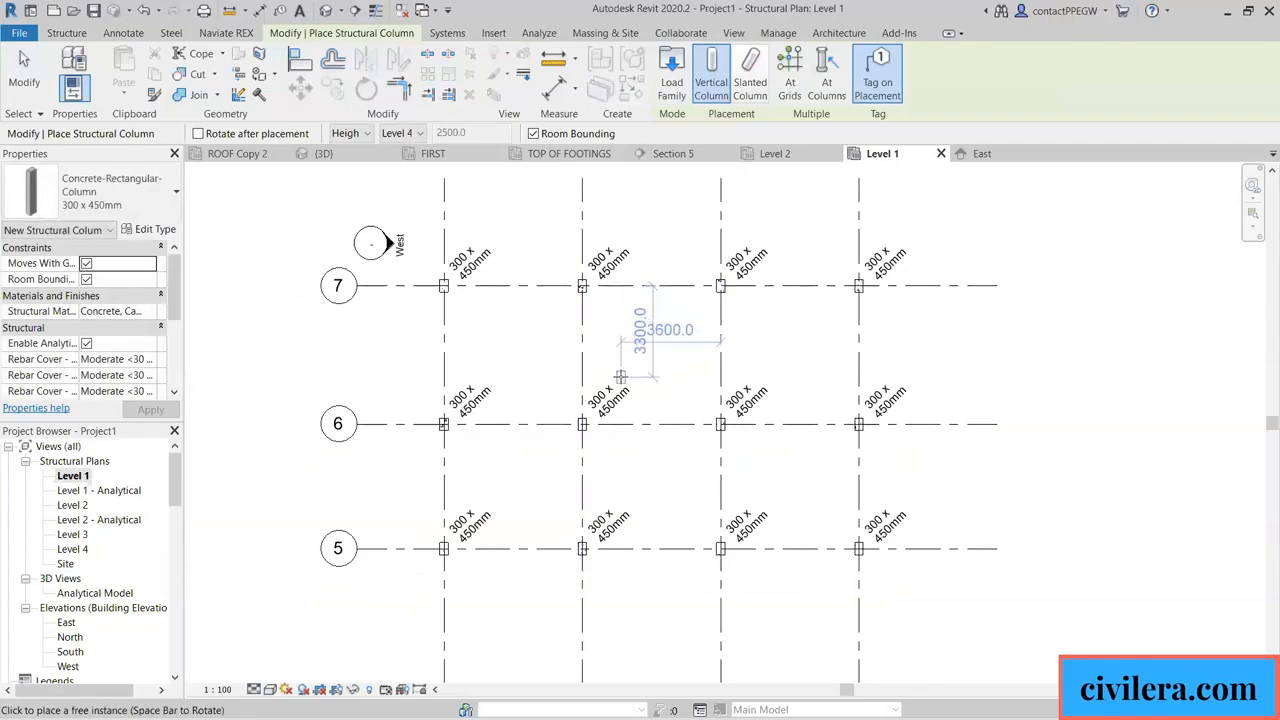
pyautogui.press('Escape')
pyautogui.press('Escape')
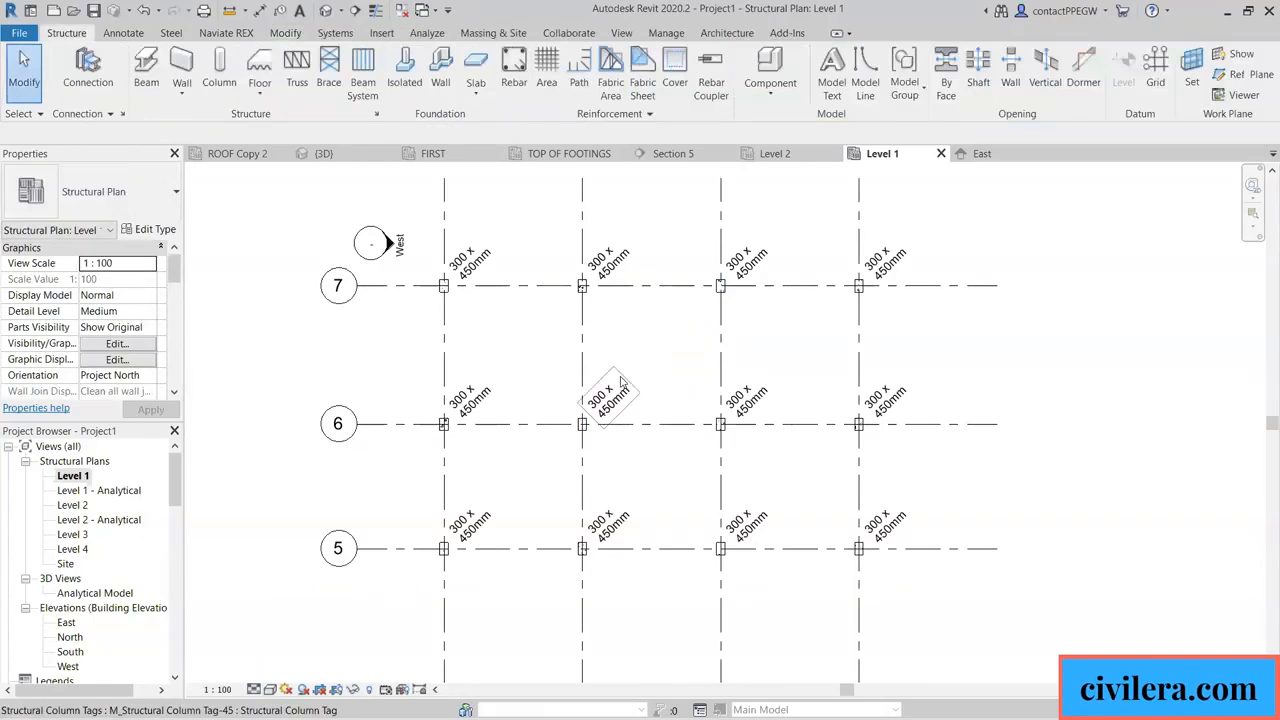
# Open the default 3D view and examine the height of the placed columns against the levels.
pyautogui.click(326, 10)
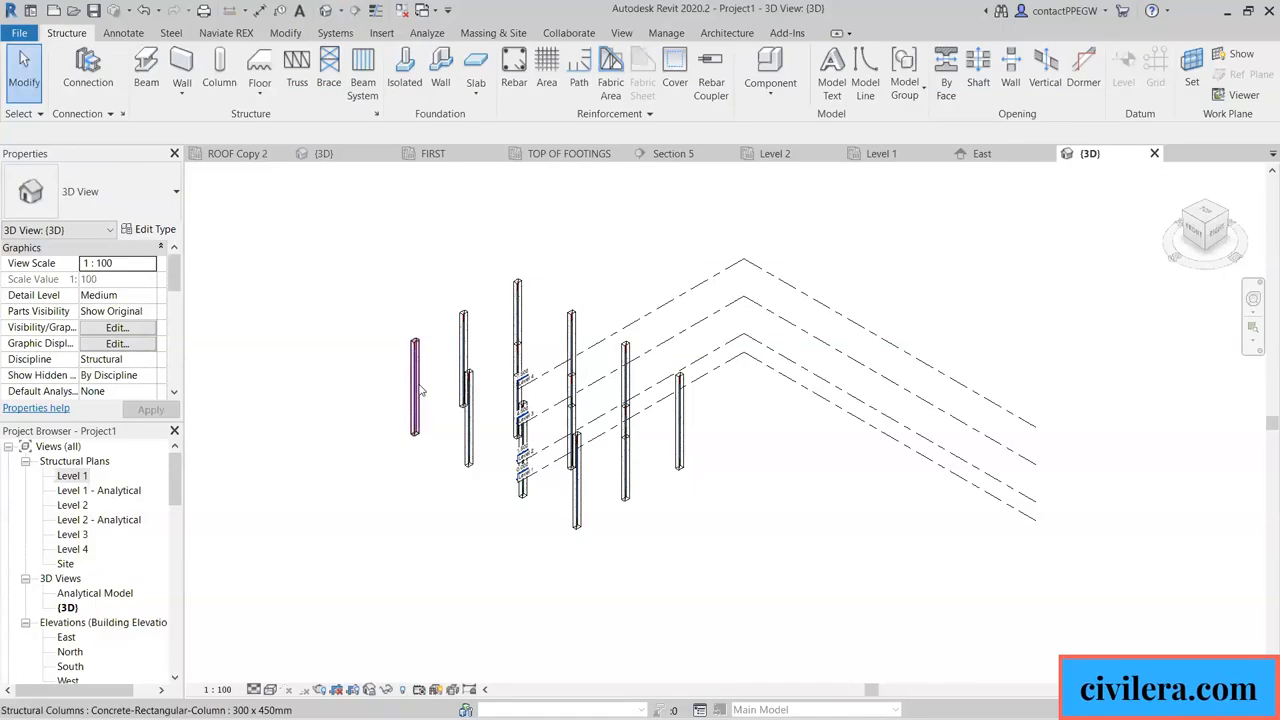
pyautogui.scroll(5, 413, 395)
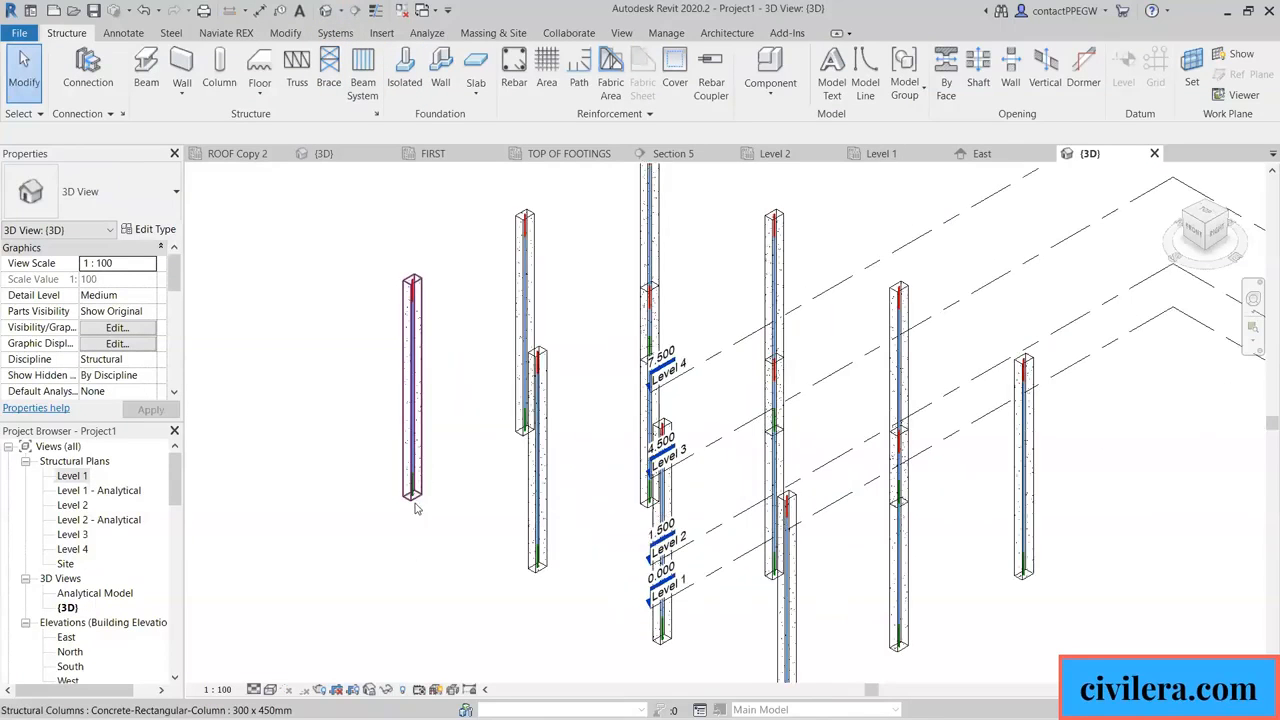
pyautogui.scroll(-2, 406, 287)
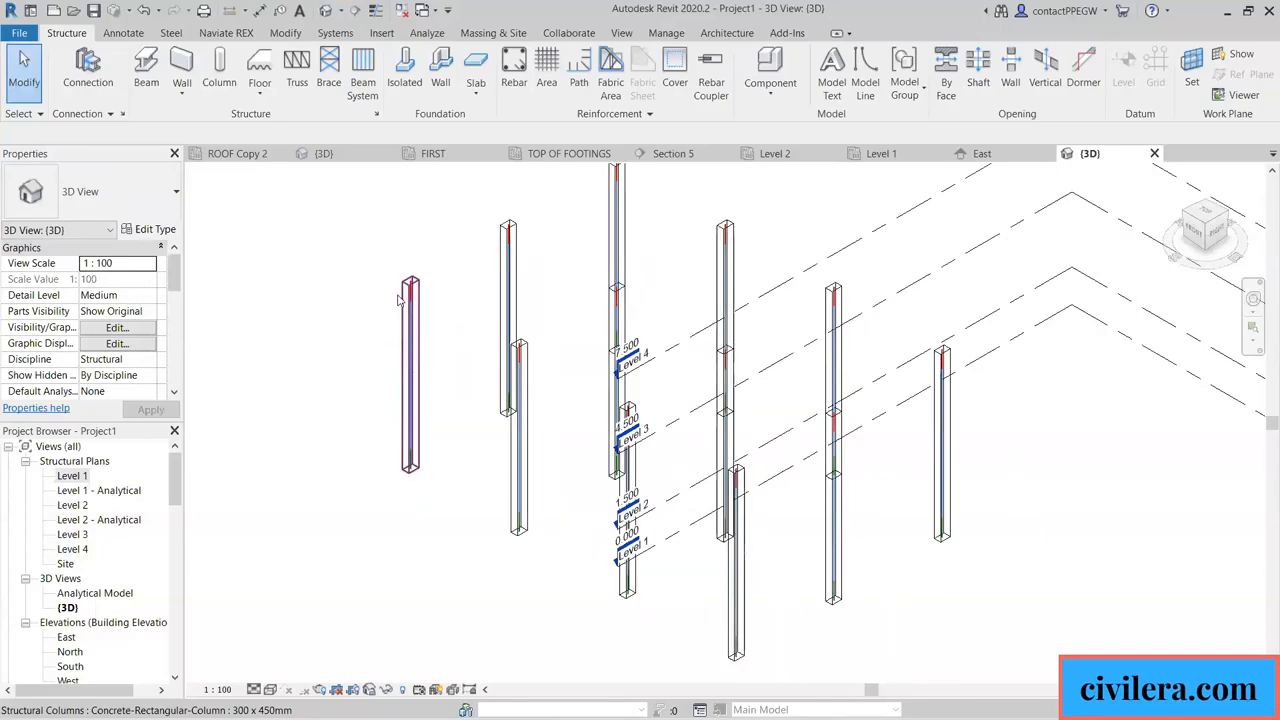
pyautogui.scroll(-2, 398, 338)
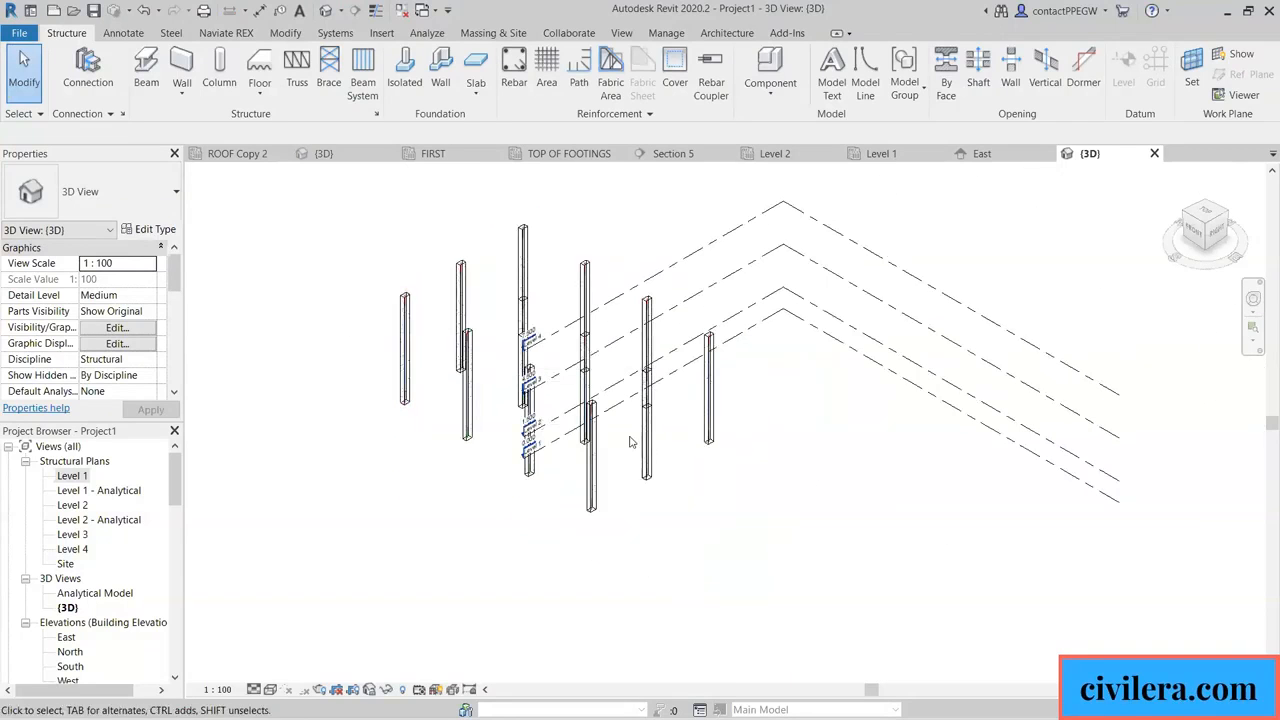
pyautogui.scroll(-1, 462, 450)
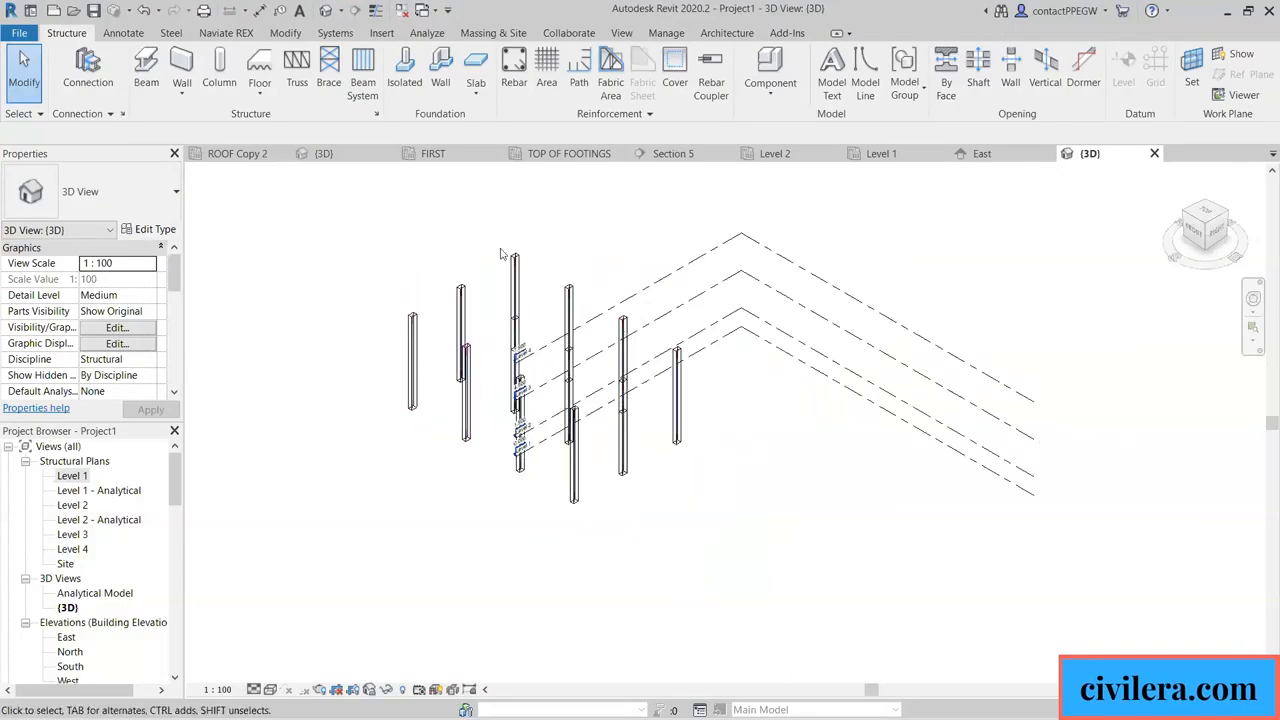
pyautogui.click(78, 476)
pyautogui.doubleClick(78, 476)
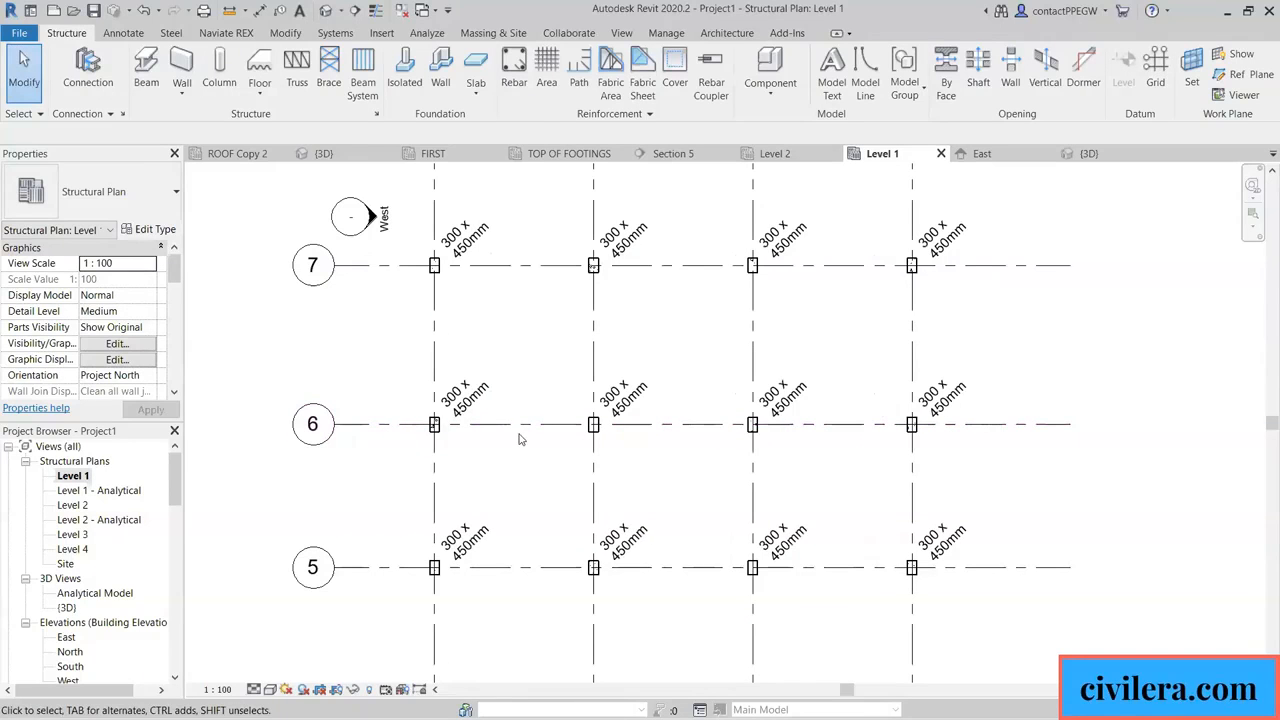
pyautogui.click(149, 92)
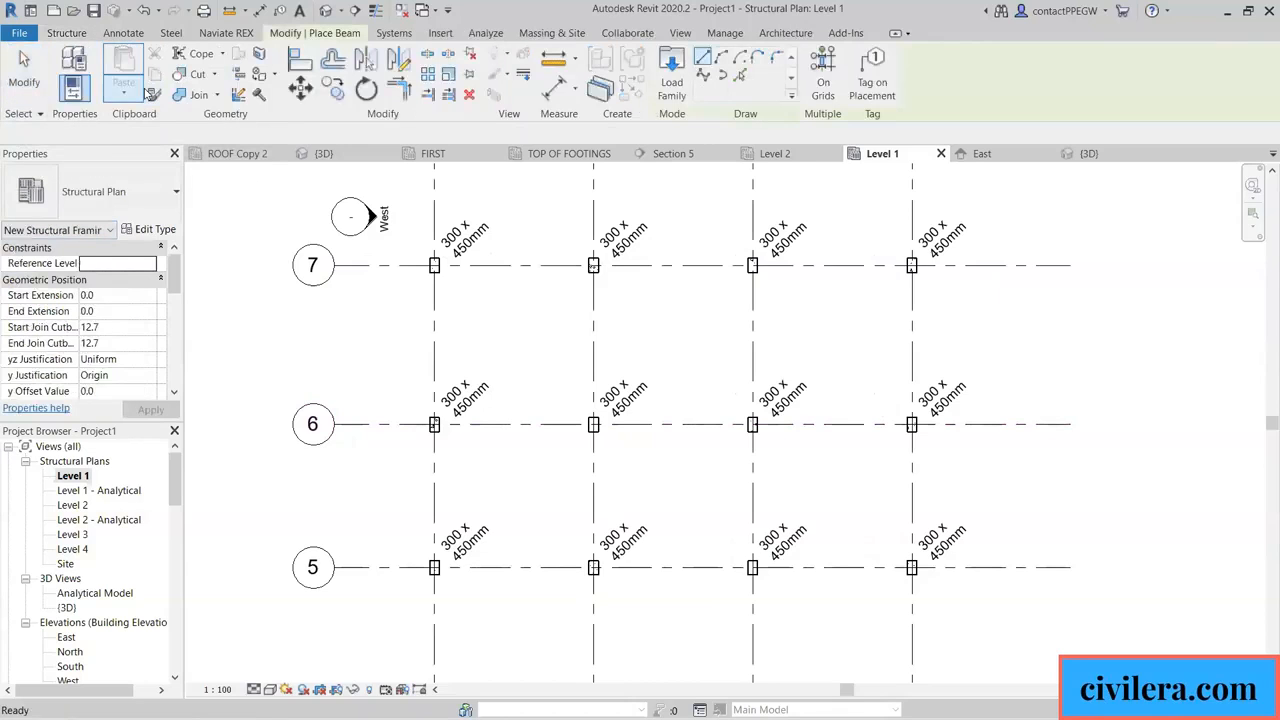
# Open the Level 2 structural plan and start placing beams of the Concrete-Rectangular Beam 300 x 600mm type.
pyautogui.doubleClick(81, 508)
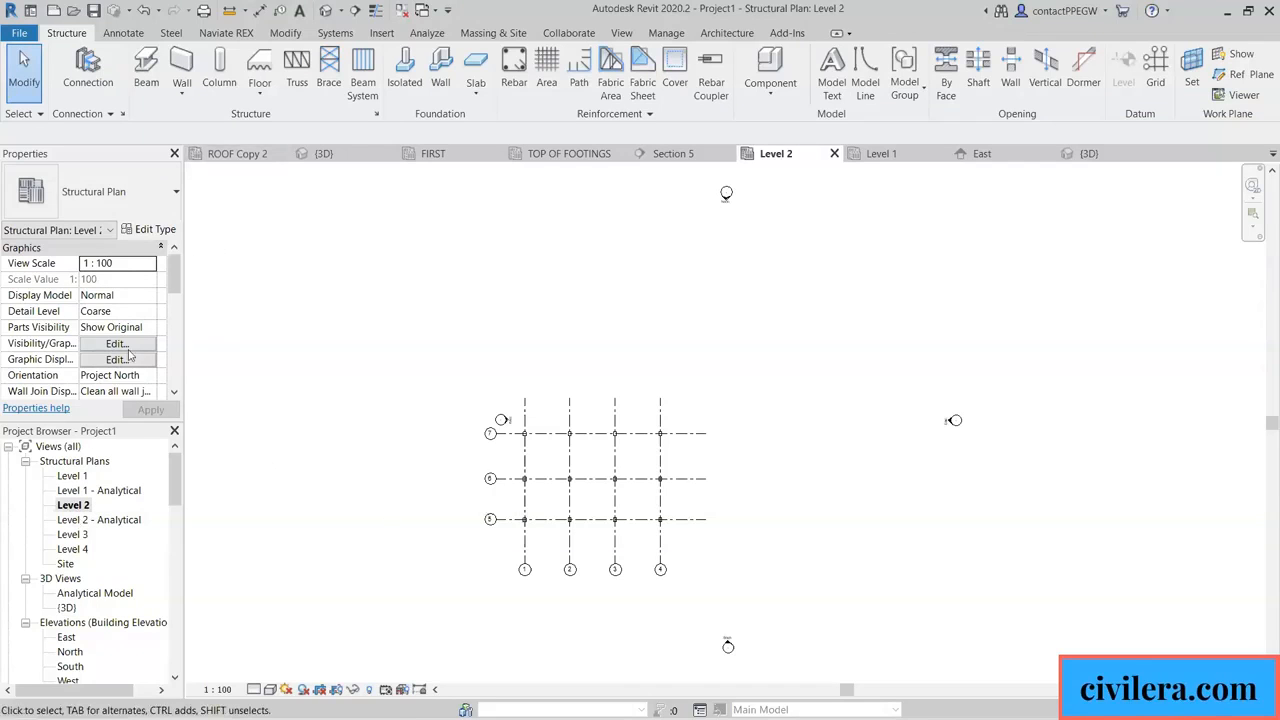
pyautogui.click(146, 72)
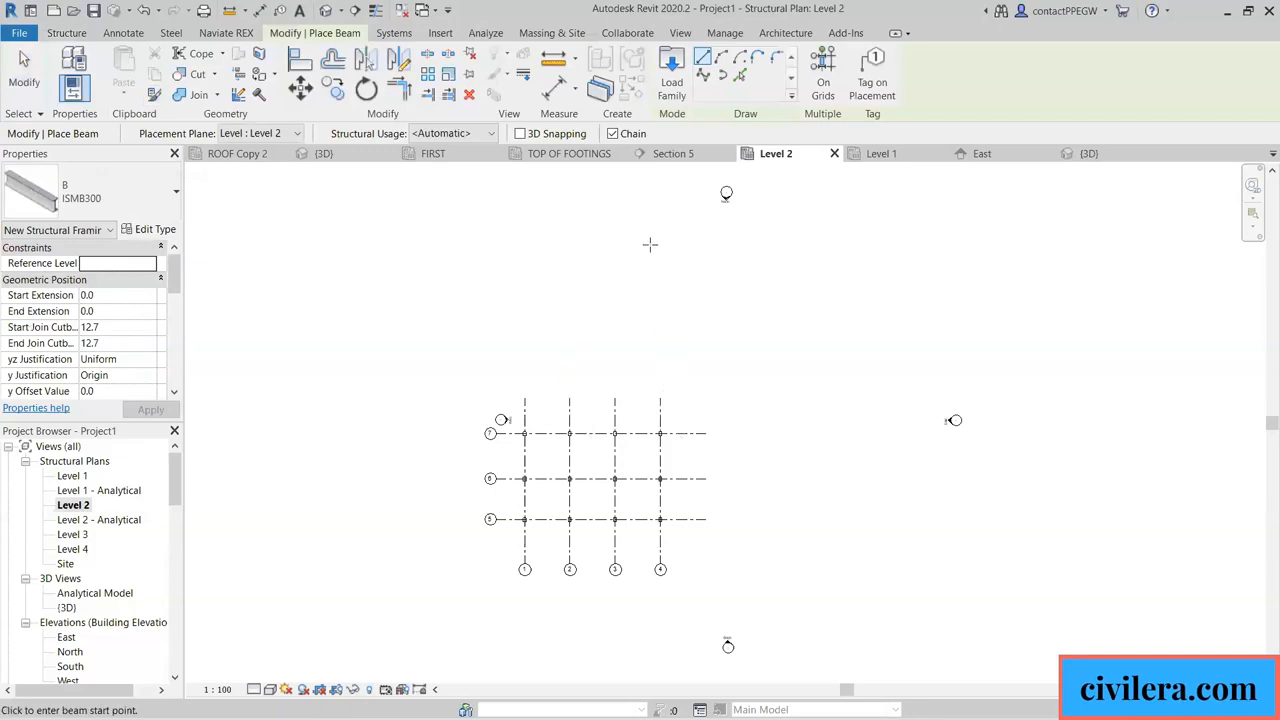
pyautogui.click(88, 200)
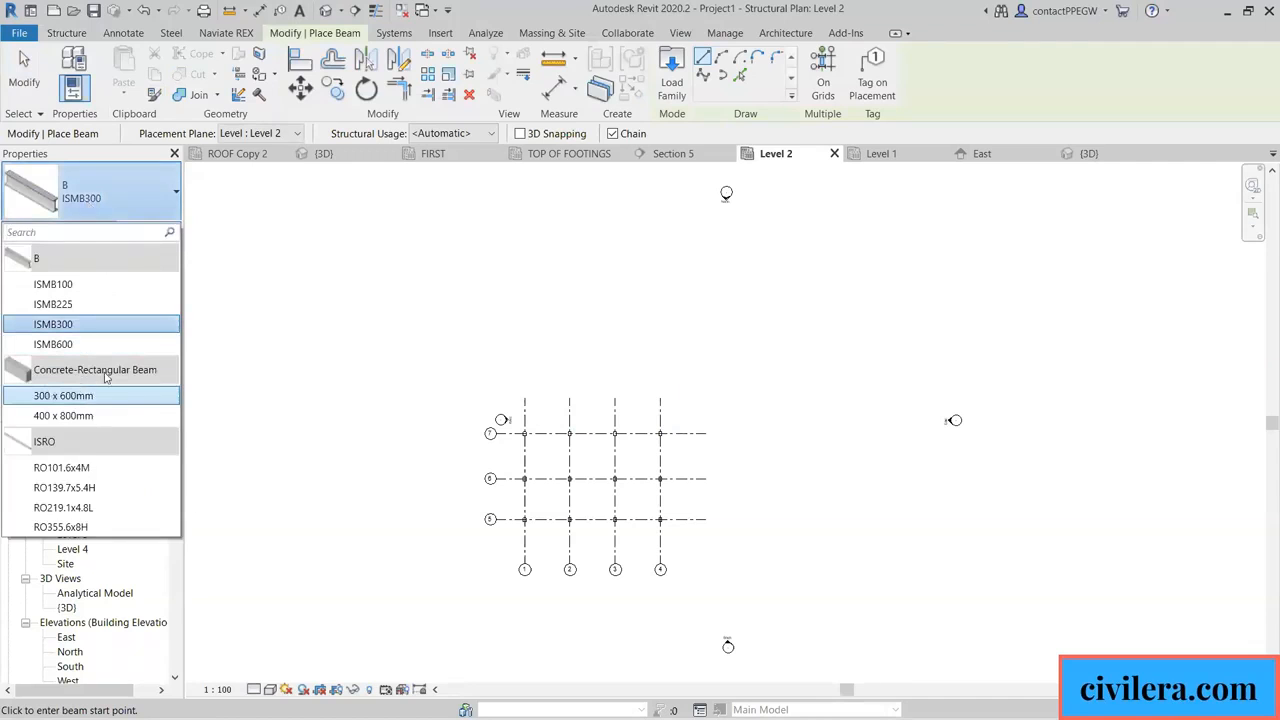
pyautogui.click(78, 397)
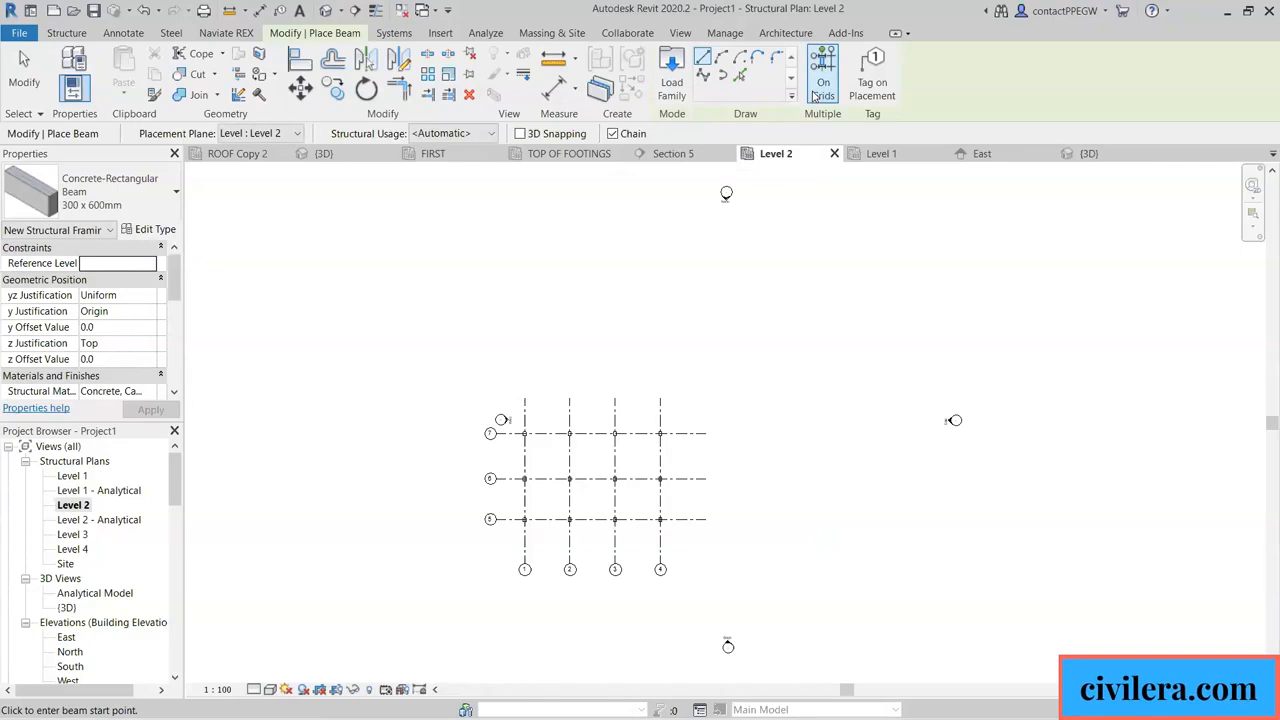
# Place the beams on grid lines 1–4 and 5–7 between the columns, and finish beam placement.
pyautogui.scroll(2, 570, 570)
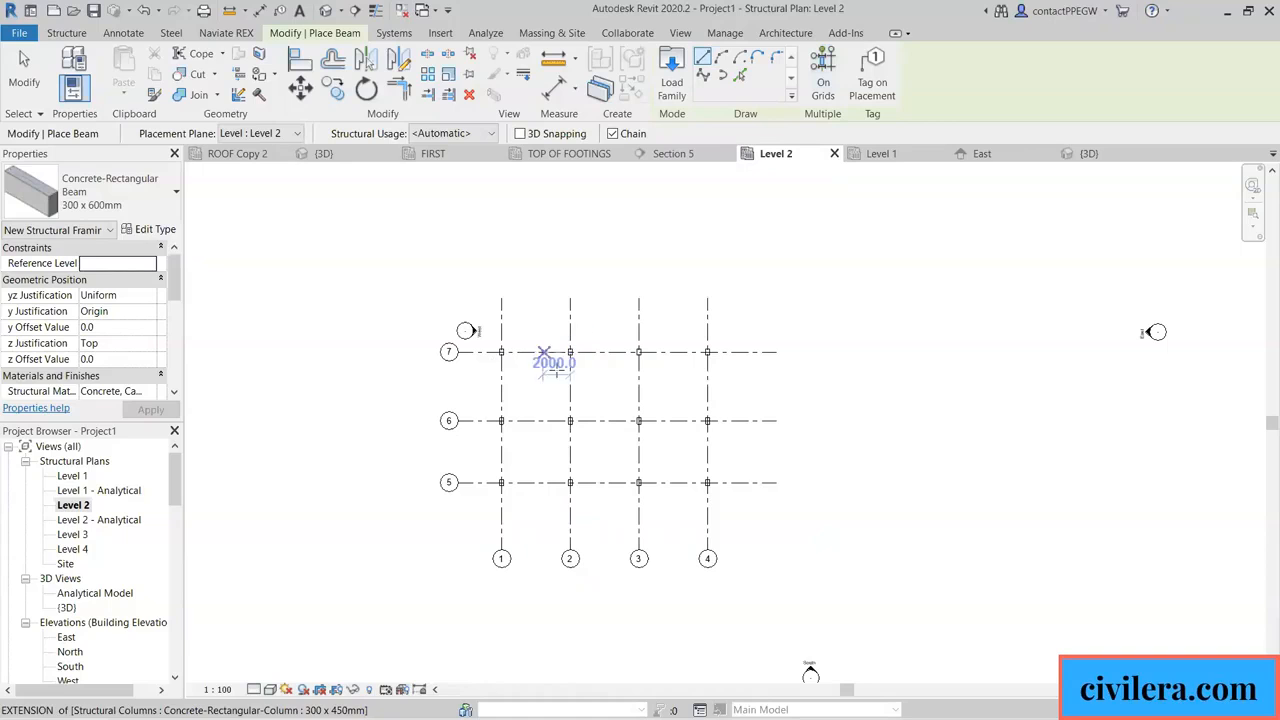
pyautogui.click(823, 80)
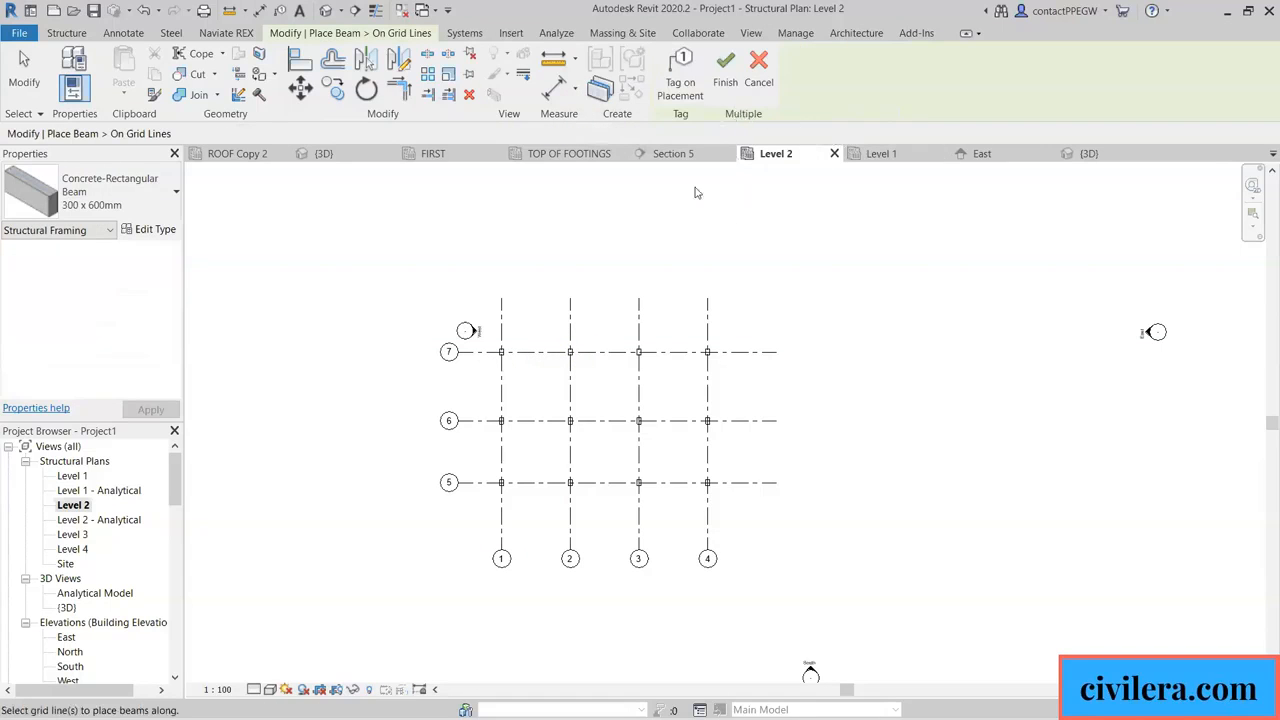
pyautogui.moveTo(724, 512); pyautogui.dragTo(486, 350)
pyautogui.click(734, 77)
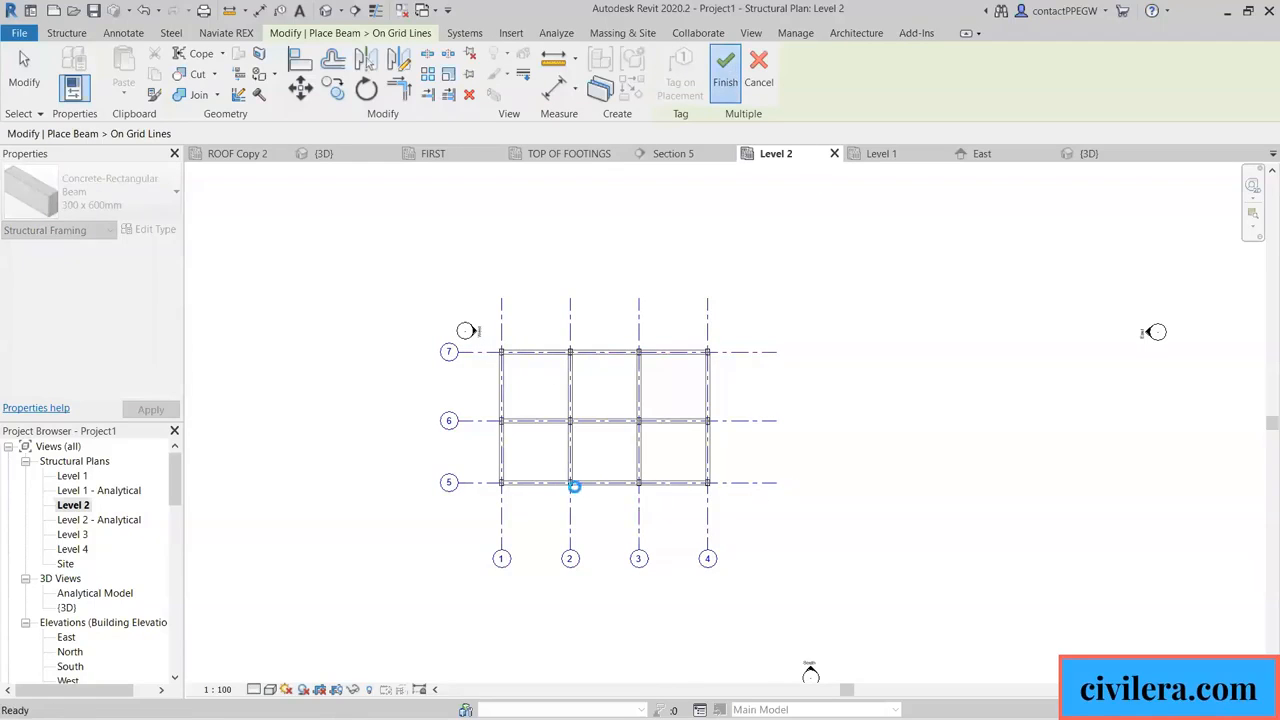
pyautogui.scroll(2, 561, 430)
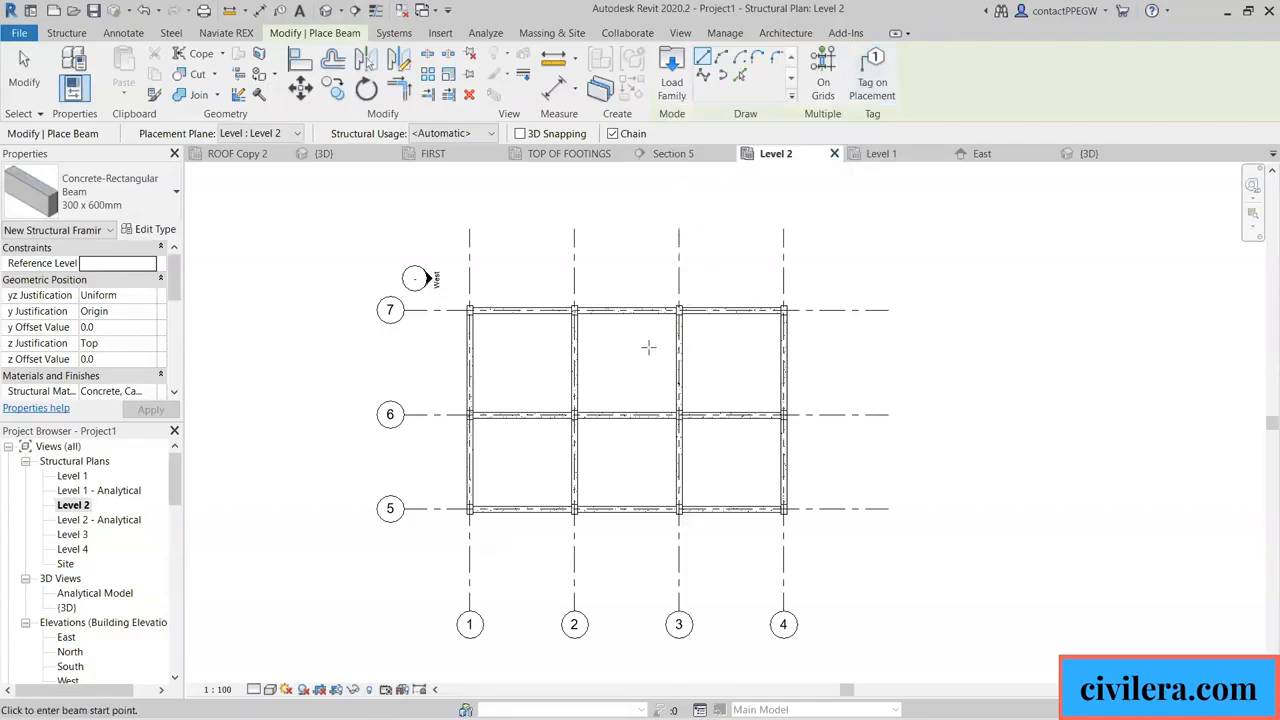
pyautogui.press('Escape')
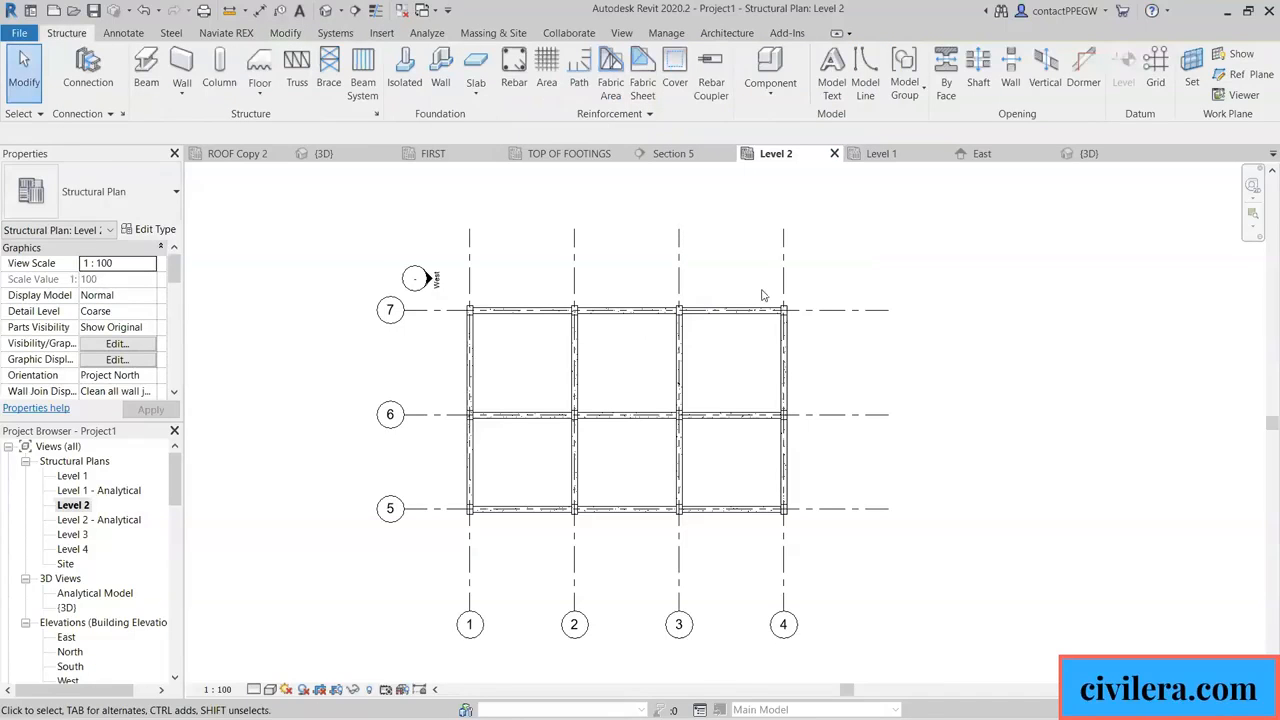
# Inspect the beam layout on the Level 2 plan and in the 3D view.
pyautogui.click(516, 318)
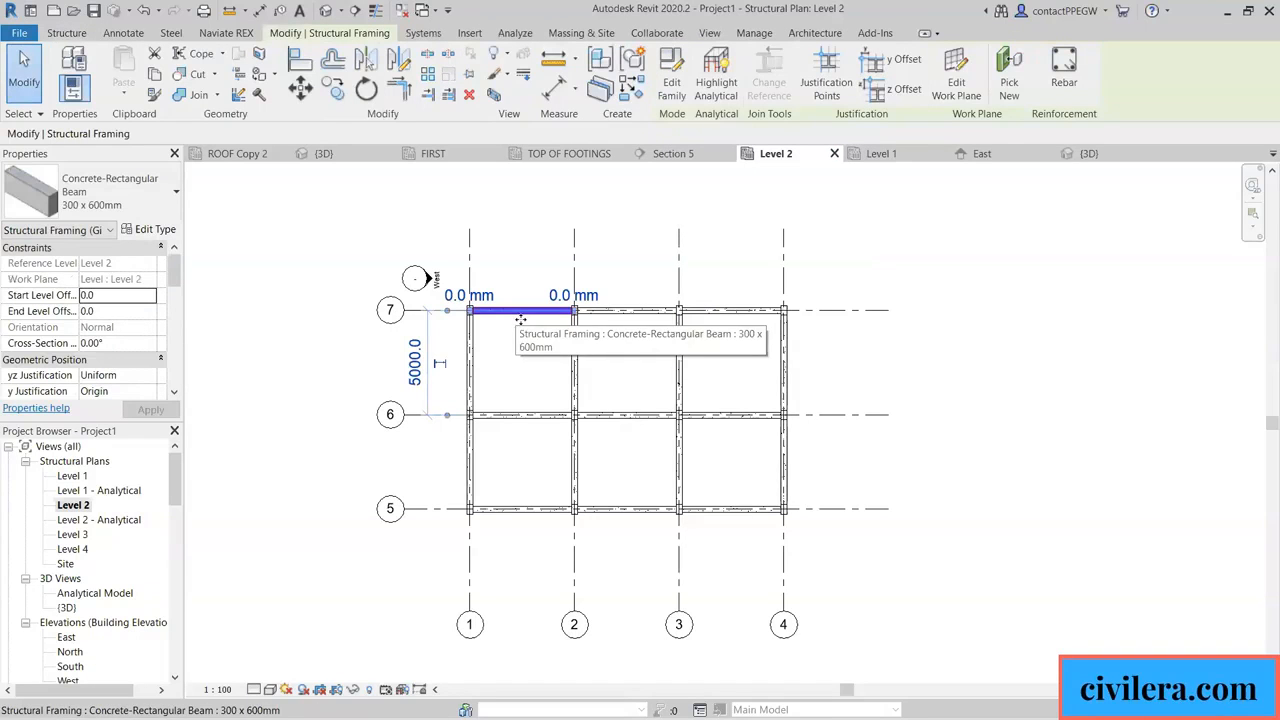
pyautogui.press('Escape')
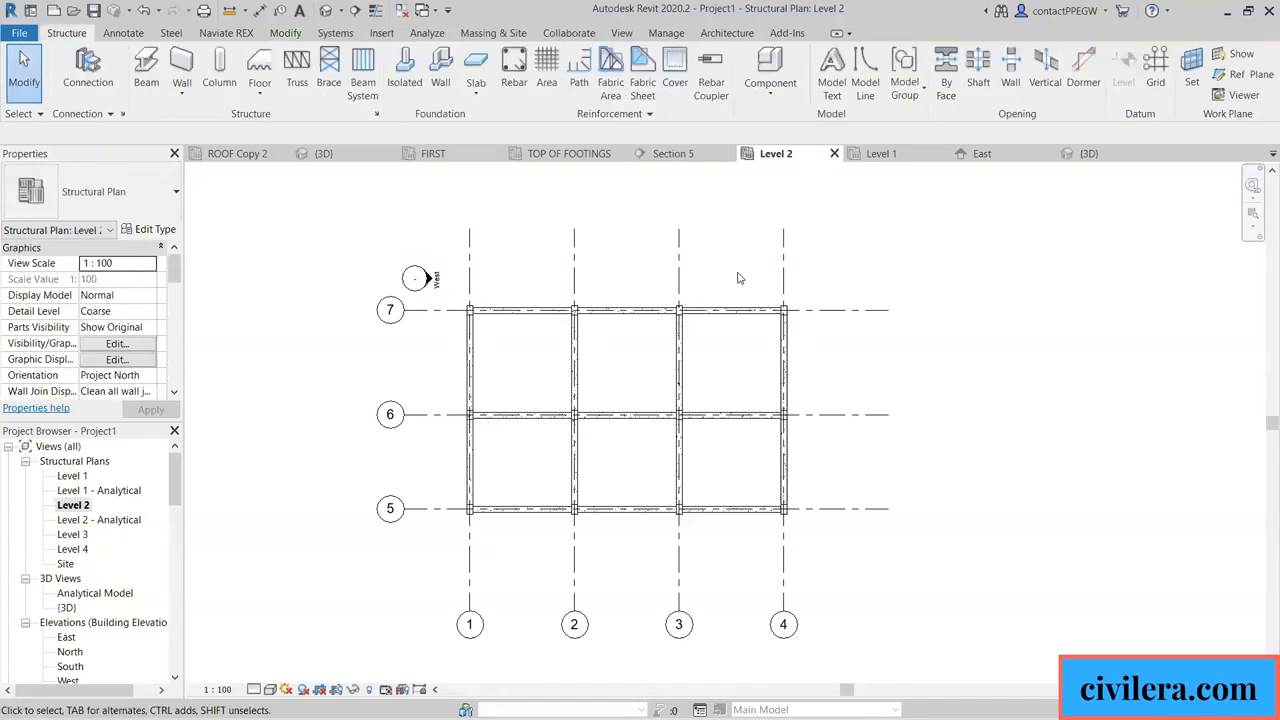
pyautogui.scroll(3, 540, 428)
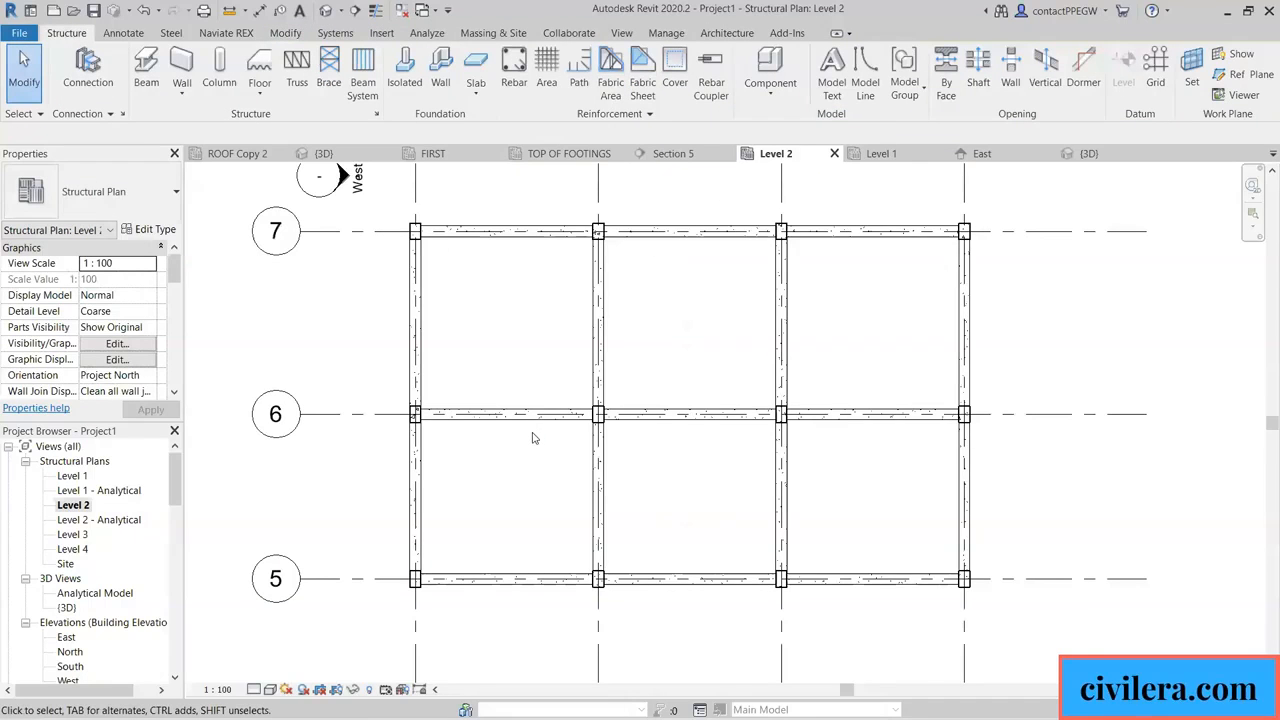
pyautogui.scroll(-4, 533, 438)
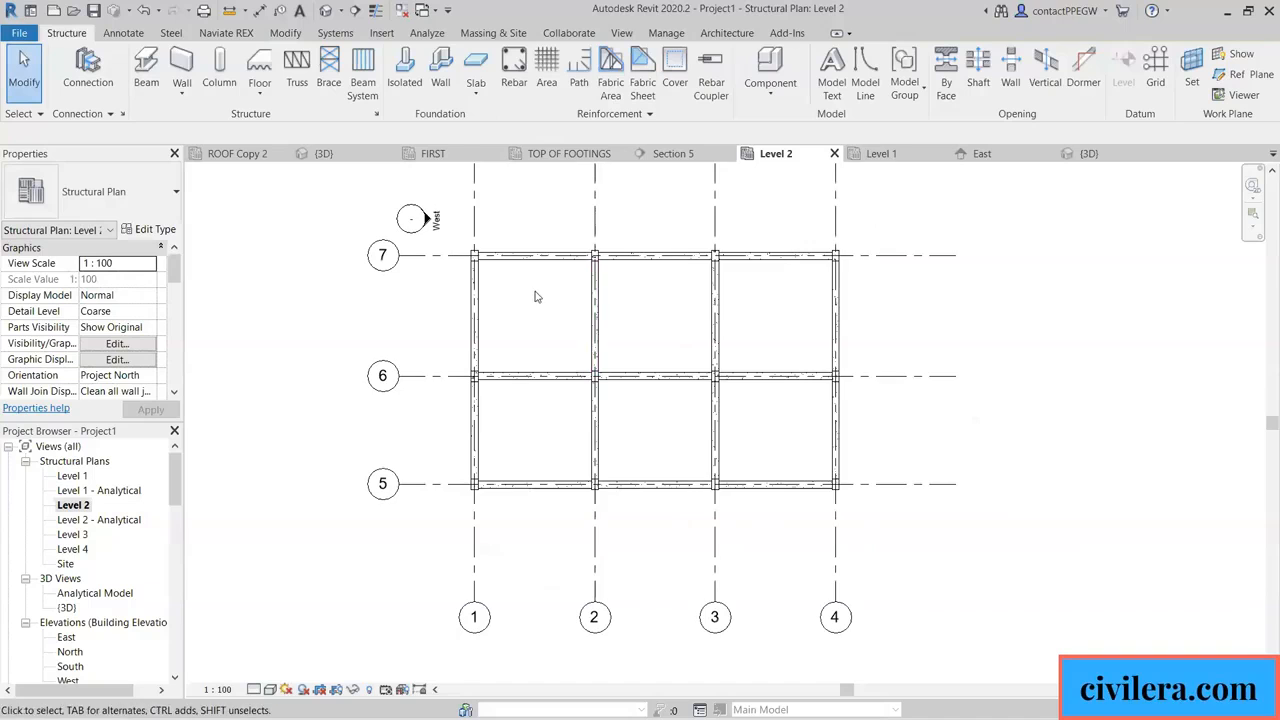
pyautogui.scroll(1, 533, 290)
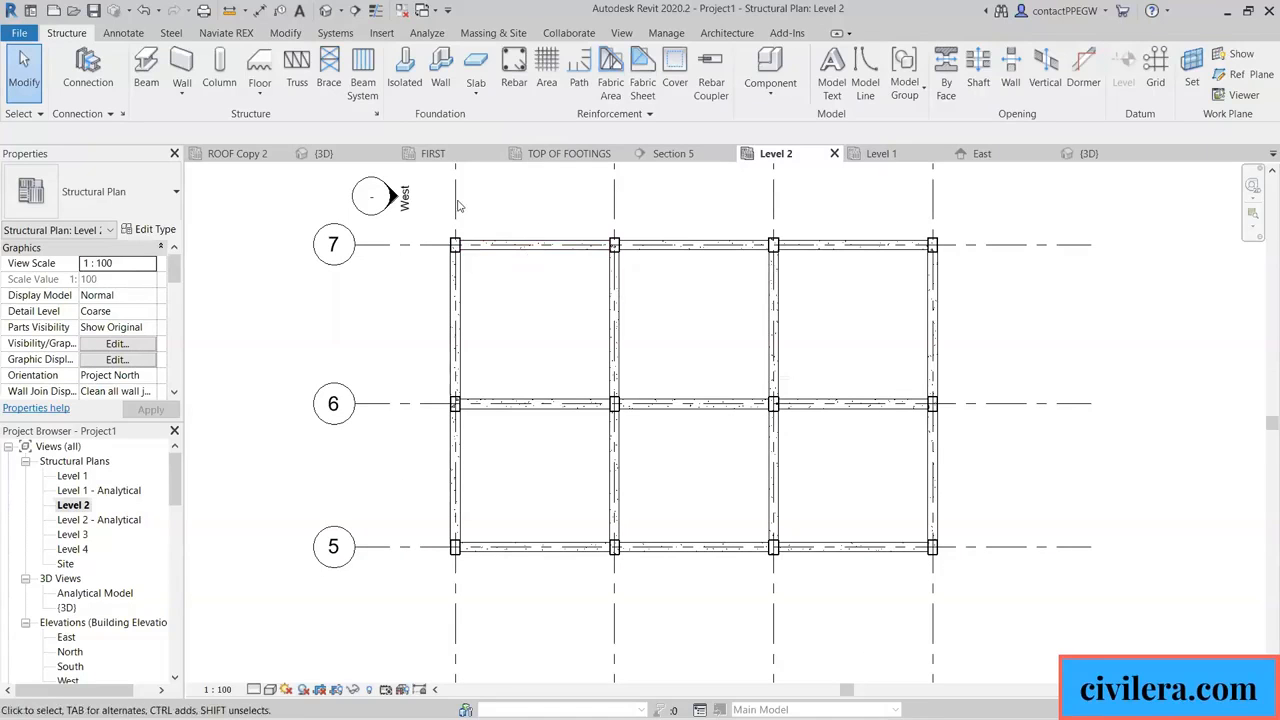
pyautogui.click(325, 10)
pyautogui.scroll(4, 534, 470)
pyautogui.scroll(-2, 710, 467)
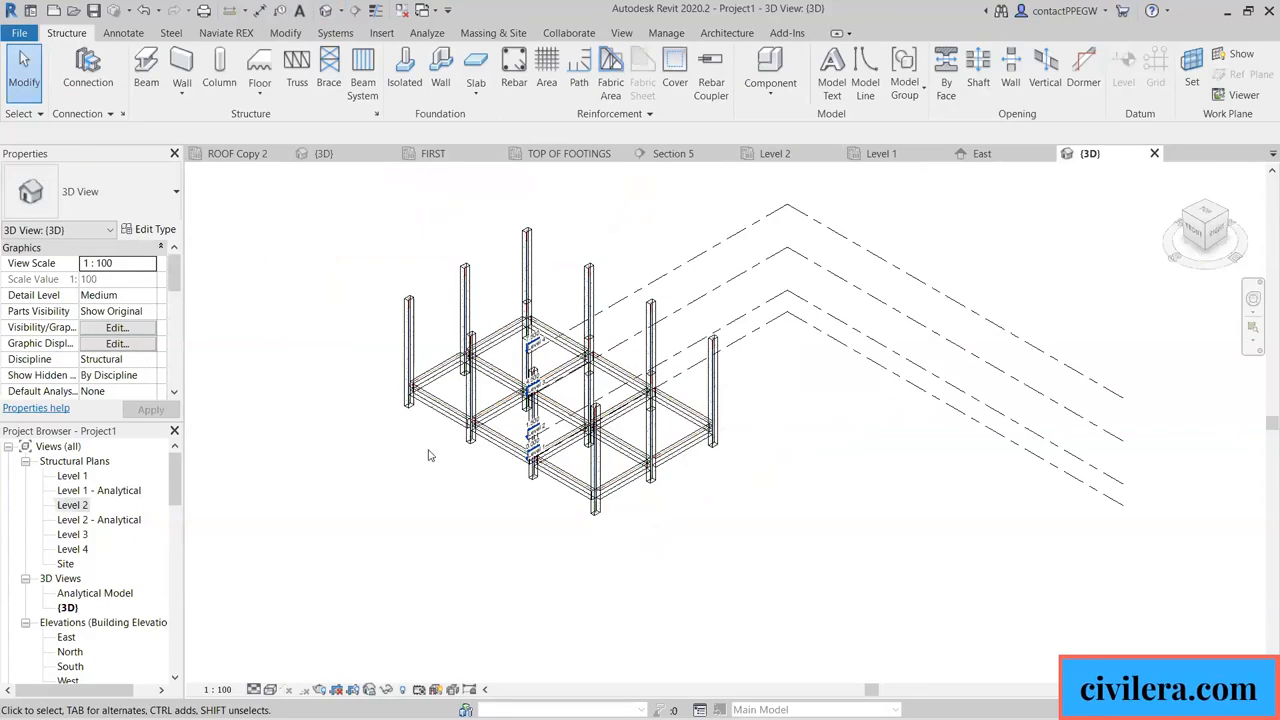
# Hide the whole Levels category in the 3D view, starting from the Level 1 line.
pyautogui.click(750, 342)
pyautogui.rightClick(751, 342)
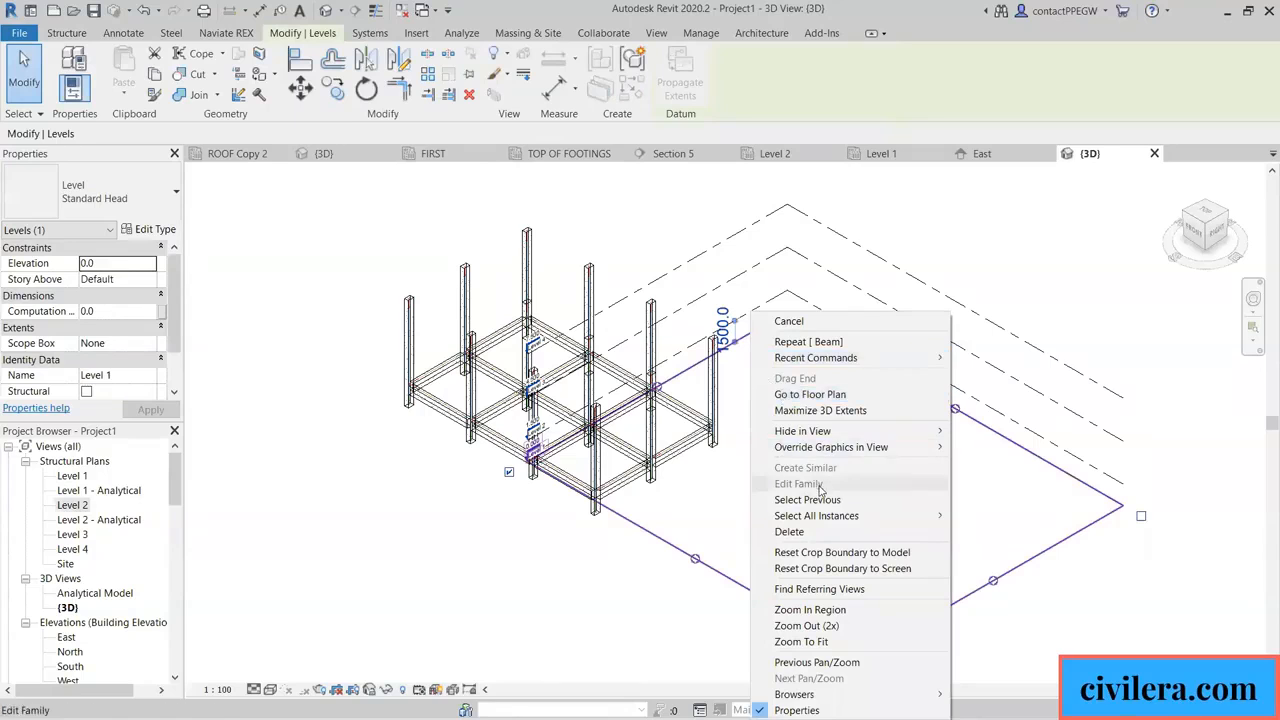
pyautogui.moveTo(877, 435)
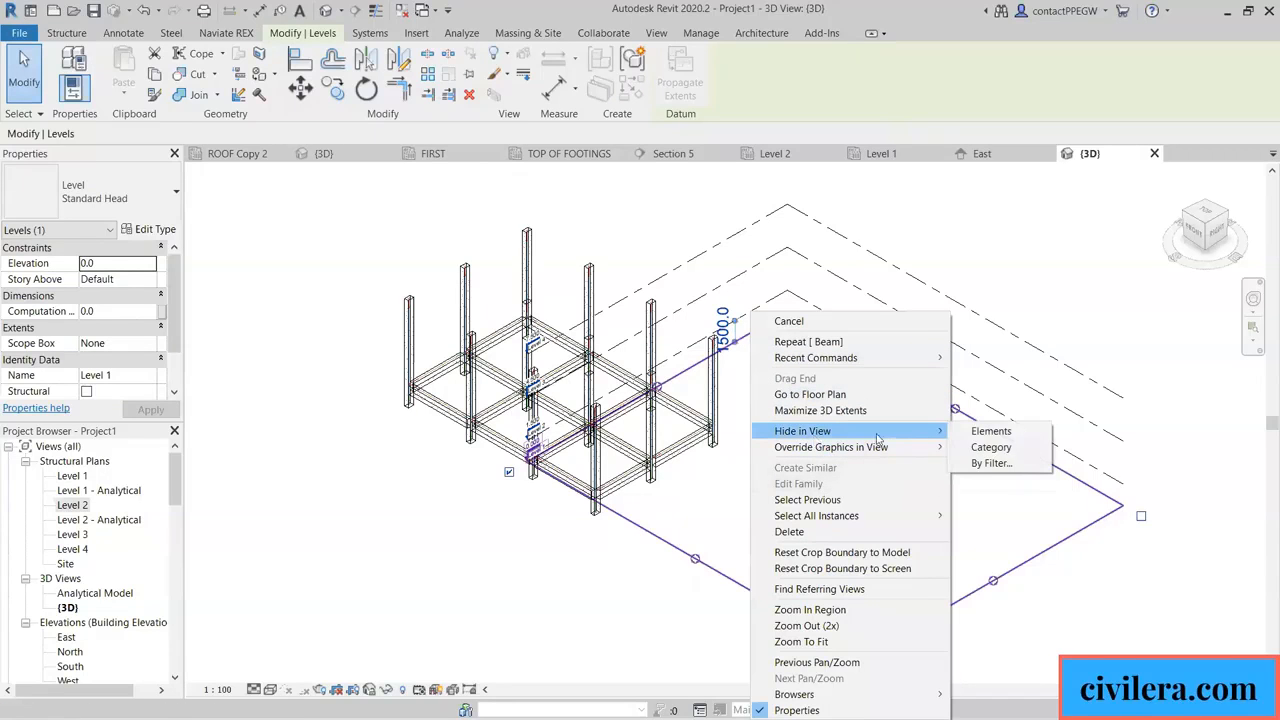
pyautogui.click(975, 447)
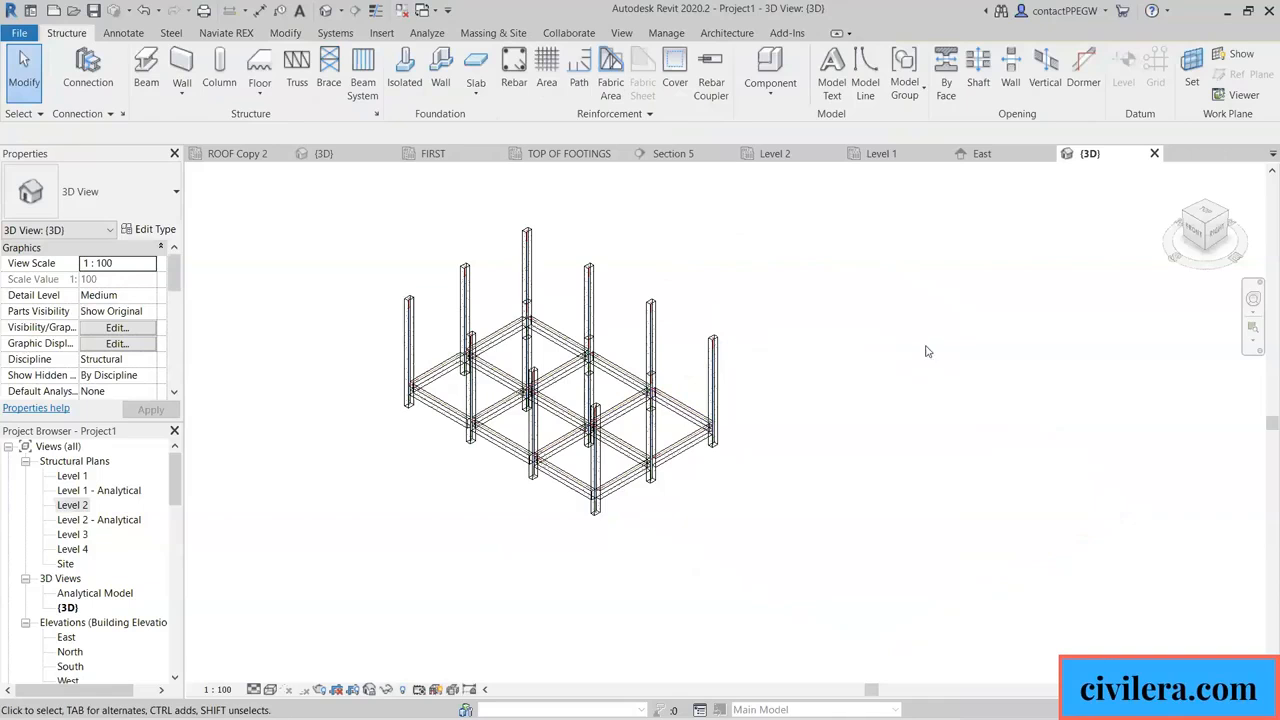
# Turn off the visibility of all analytical model categories in the 3D view, from Analytical Beams through Structural Loads, and apply the overrides.
pyautogui.scroll(2, 474, 482)
pyautogui.scroll(5, 466, 410)
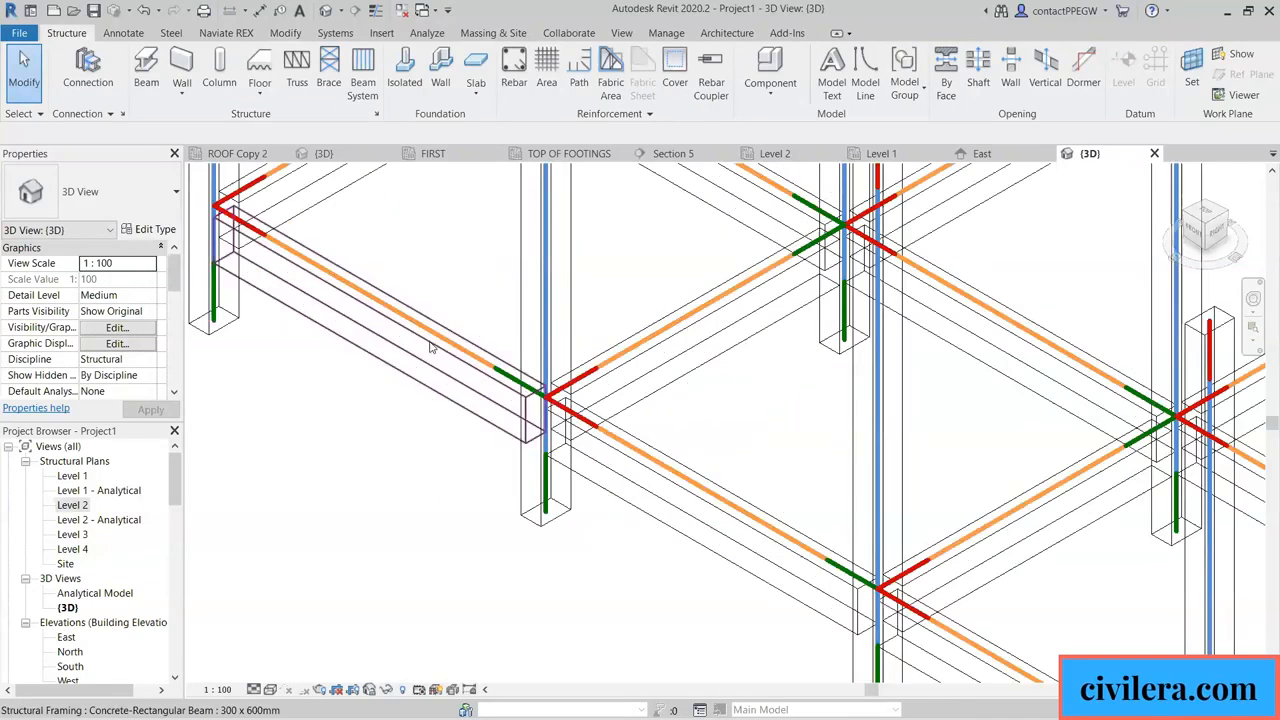
pyautogui.scroll(3, 433, 404)
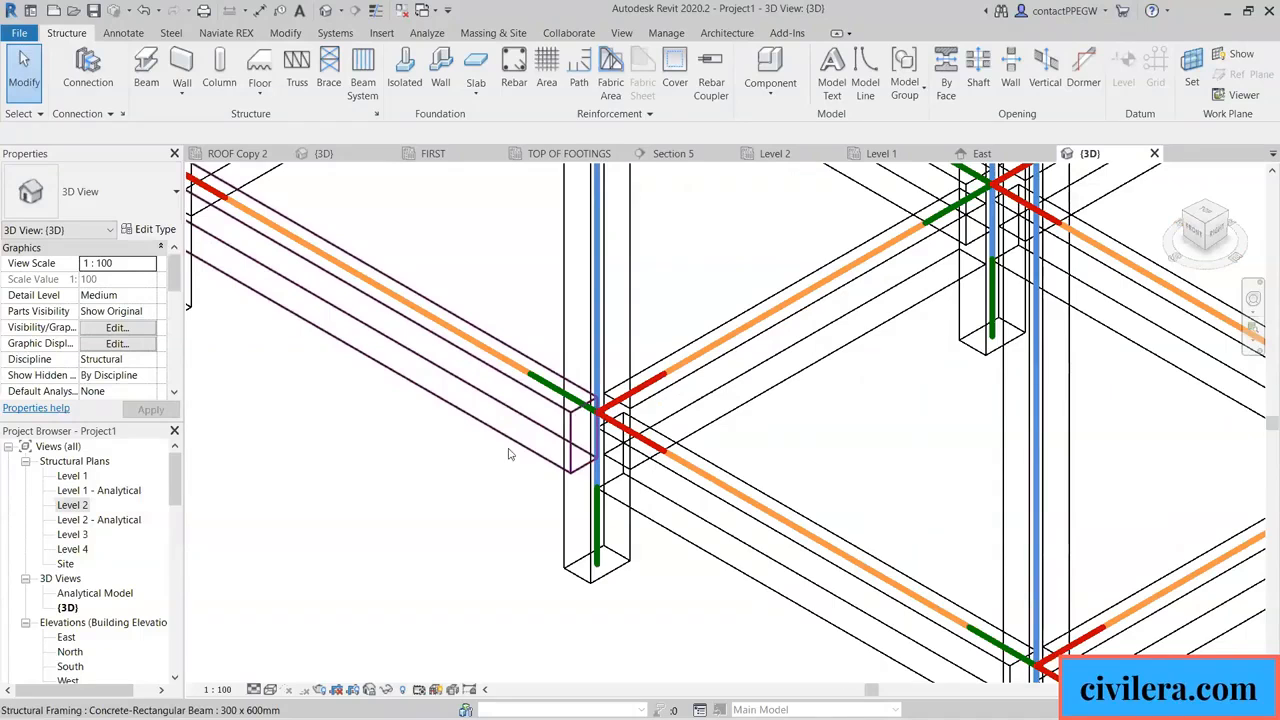
pyautogui.scroll(-3, 467, 465)
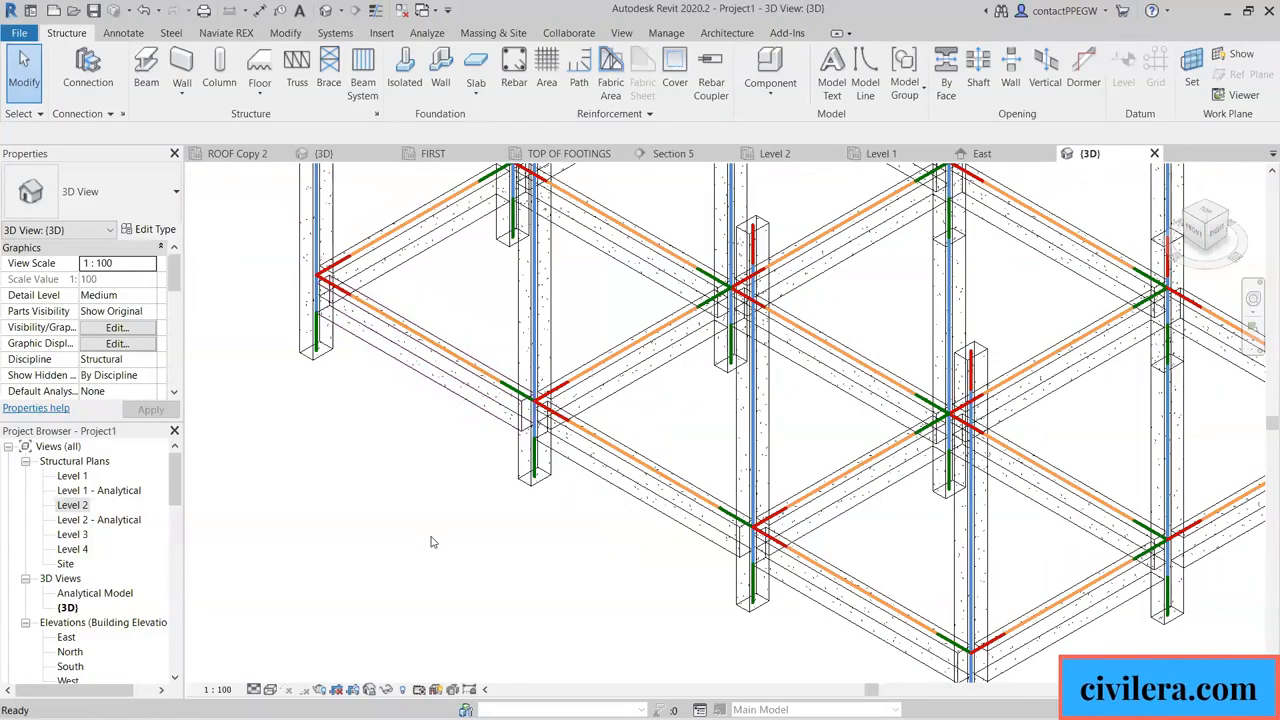
pyautogui.press('v')
pyautogui.press('v')
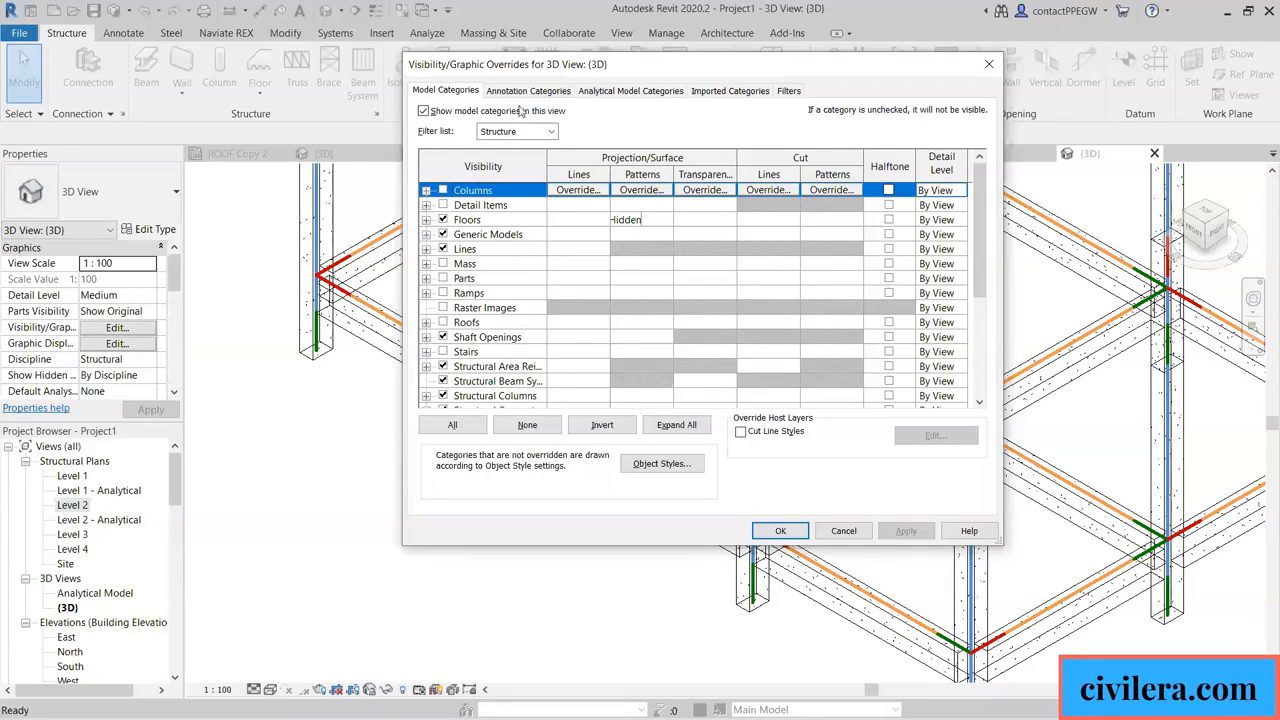
pyautogui.click(603, 96)
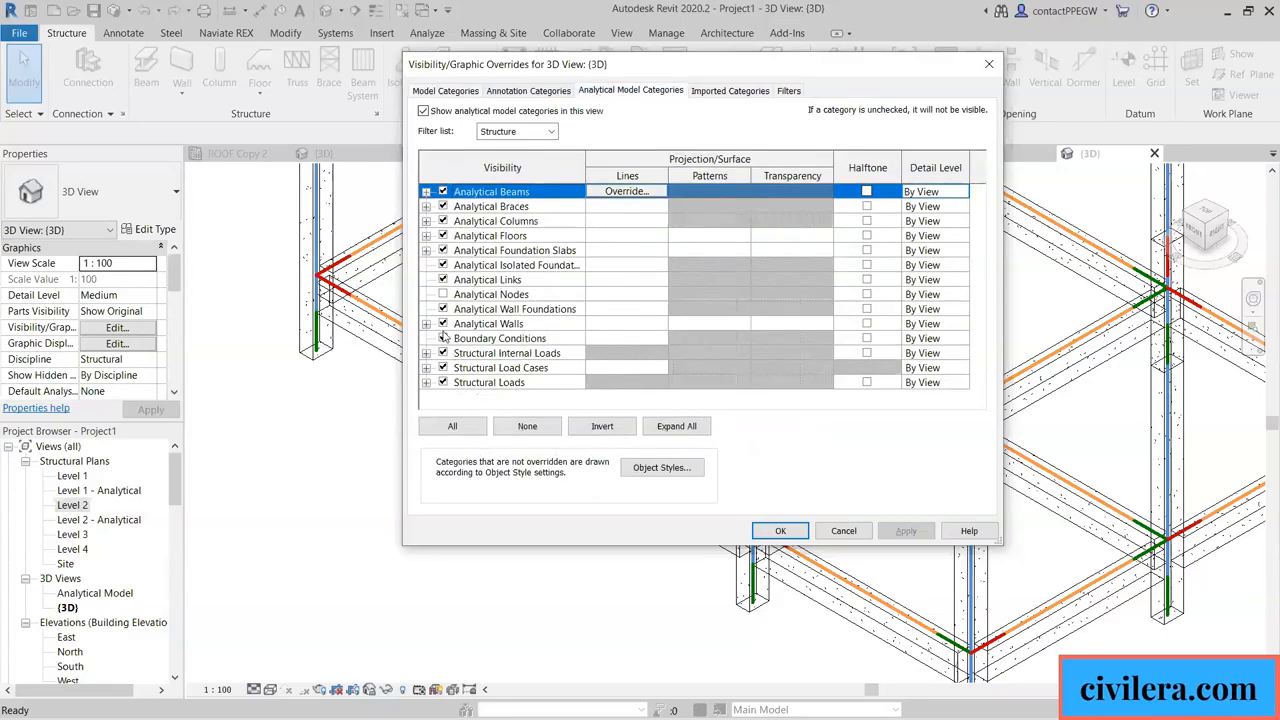
pyautogui.click(443, 191)
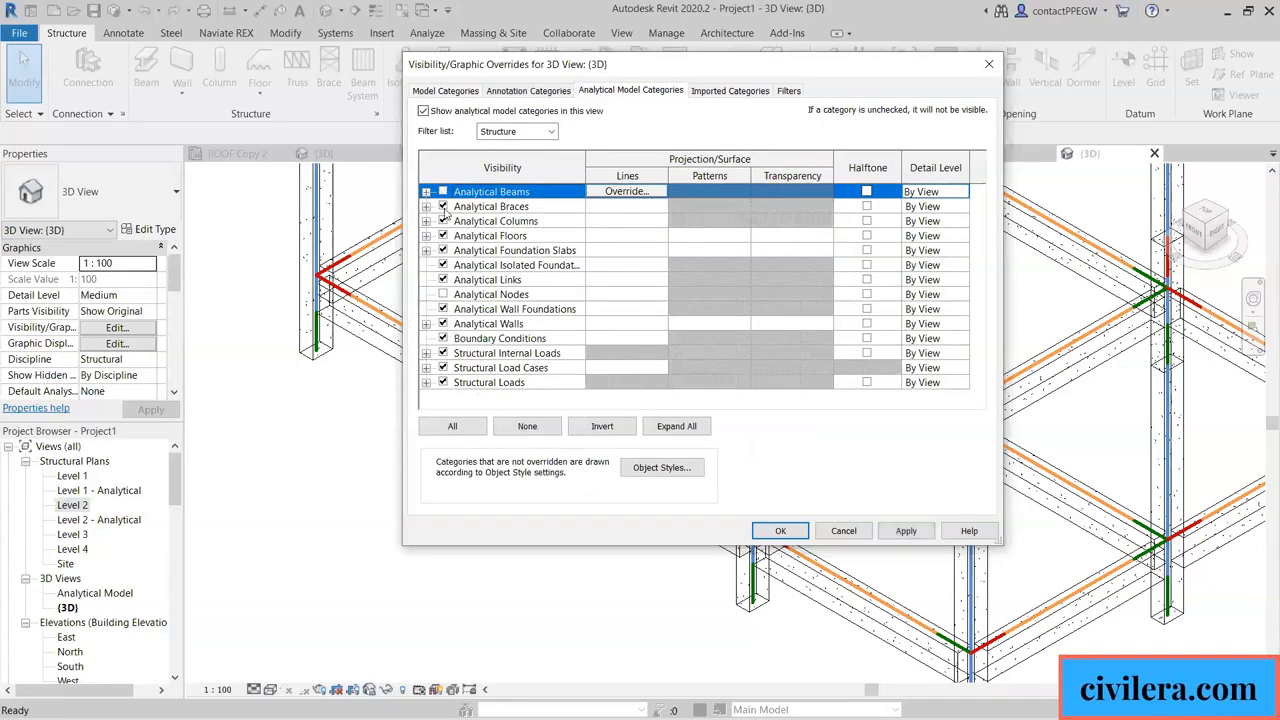
pyautogui.click(443, 206)
pyautogui.click(443, 221)
pyautogui.click(443, 235)
pyautogui.click(443, 250)
pyautogui.click(443, 265)
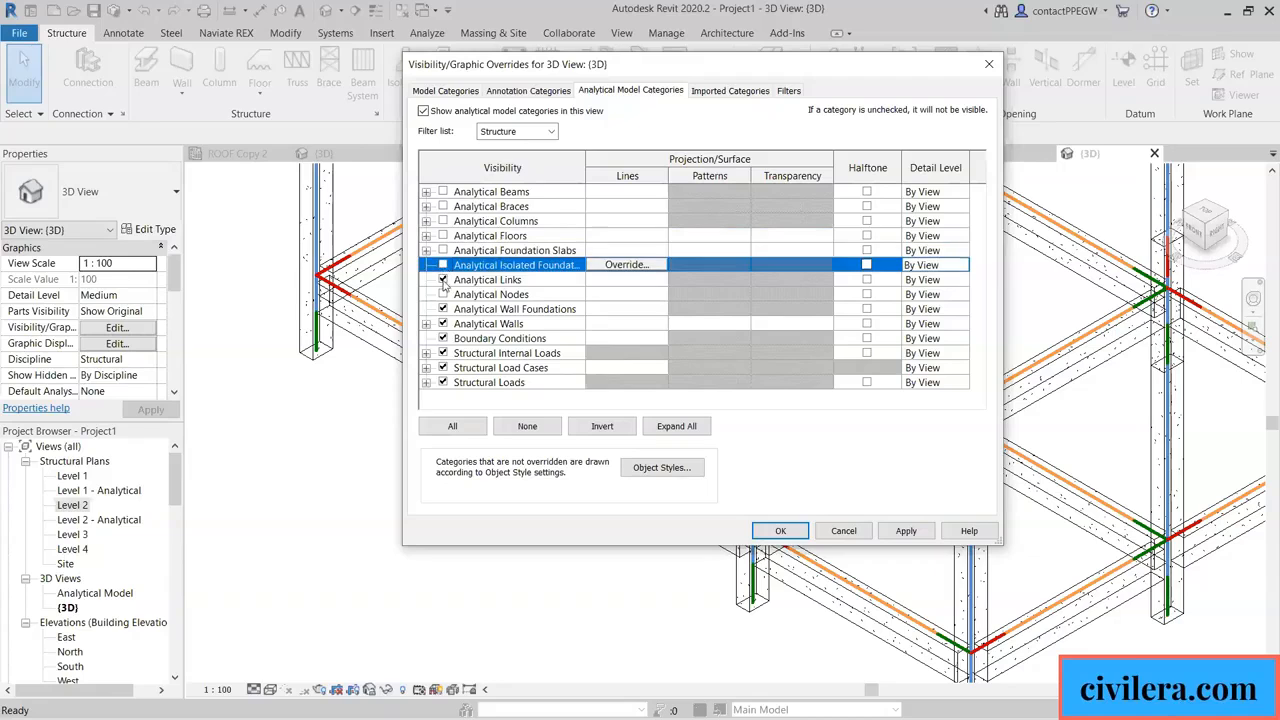
pyautogui.click(443, 280)
pyautogui.click(443, 309)
pyautogui.click(443, 323)
pyautogui.click(443, 338)
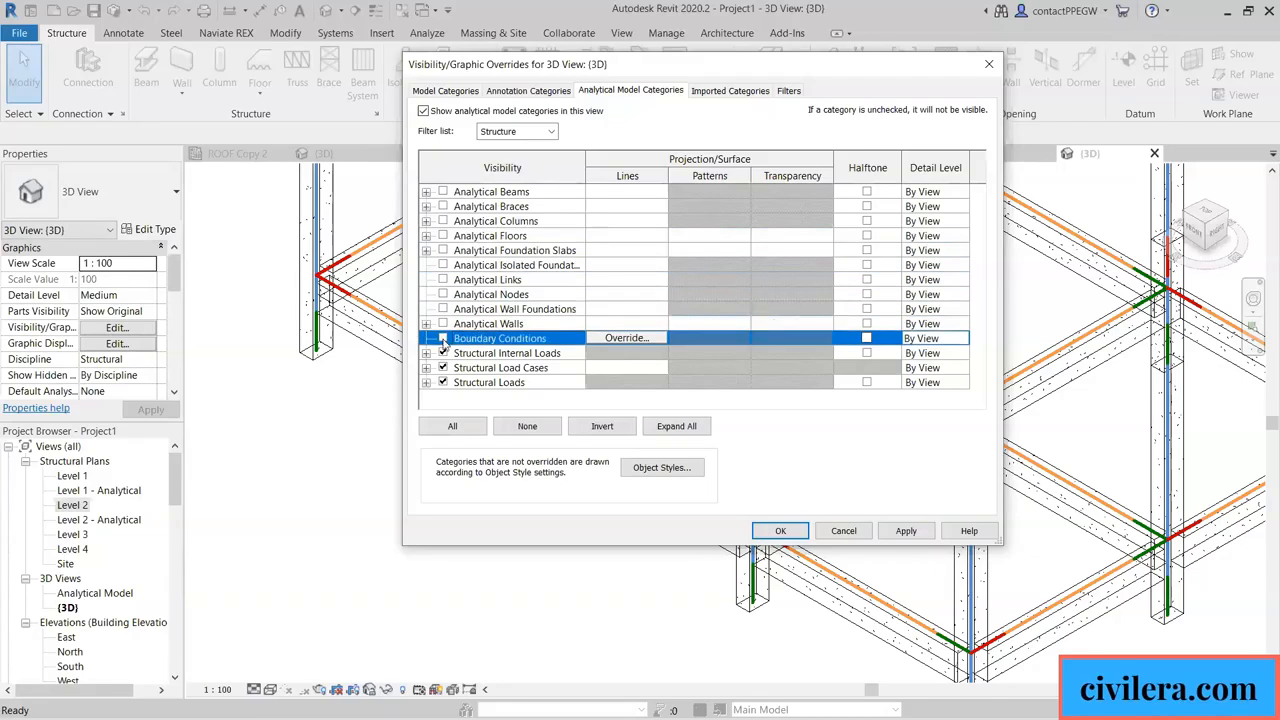
pyautogui.click(443, 353)
pyautogui.click(443, 368)
pyautogui.click(443, 382)
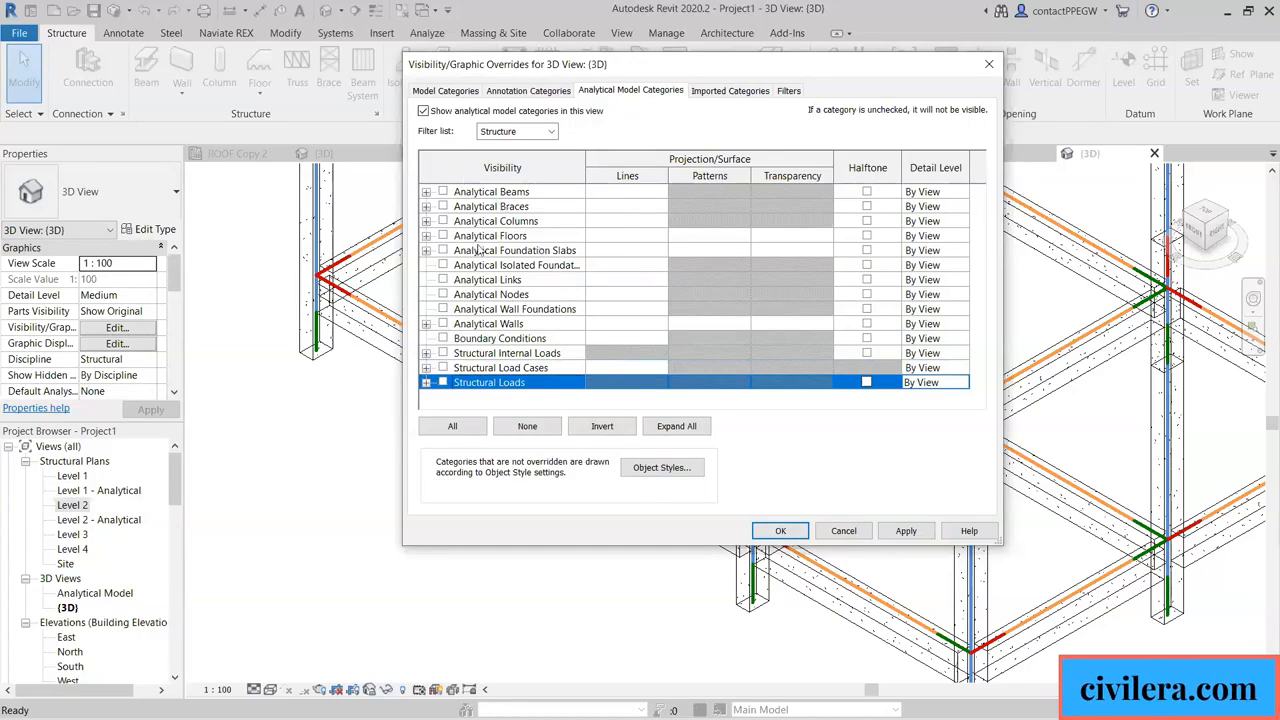
pyautogui.click(903, 531)
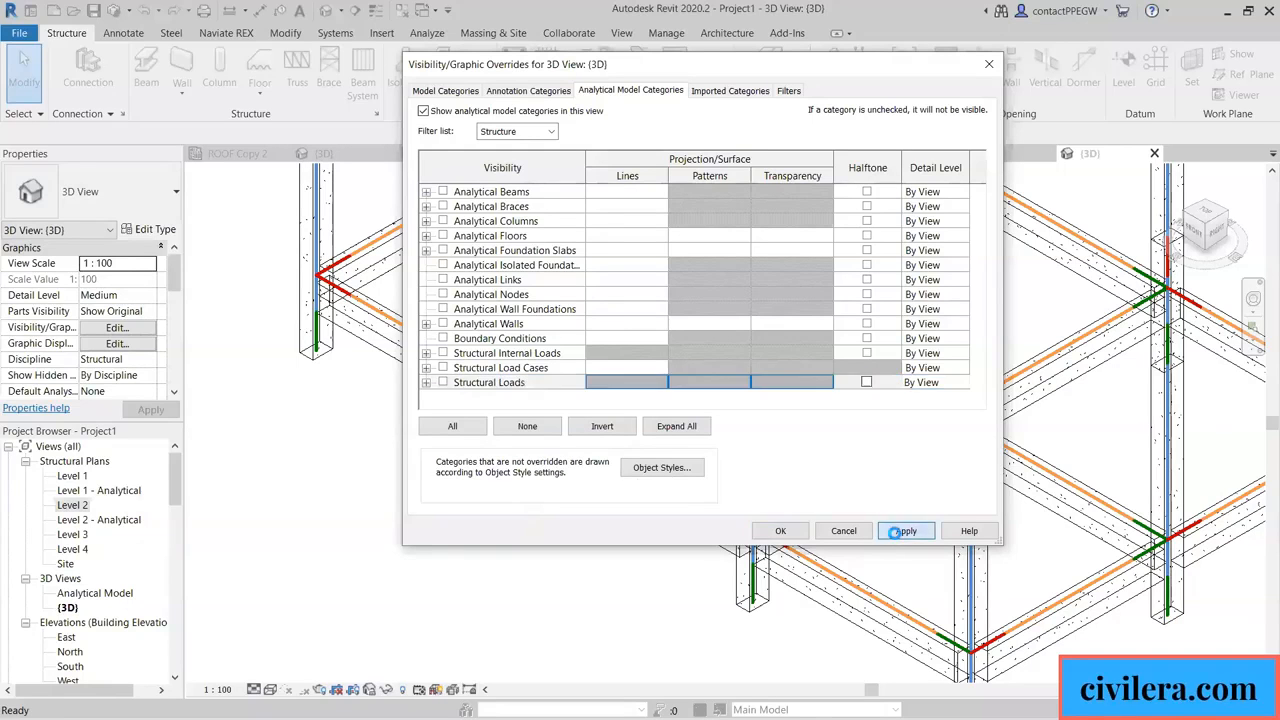
pyautogui.click(780, 531)
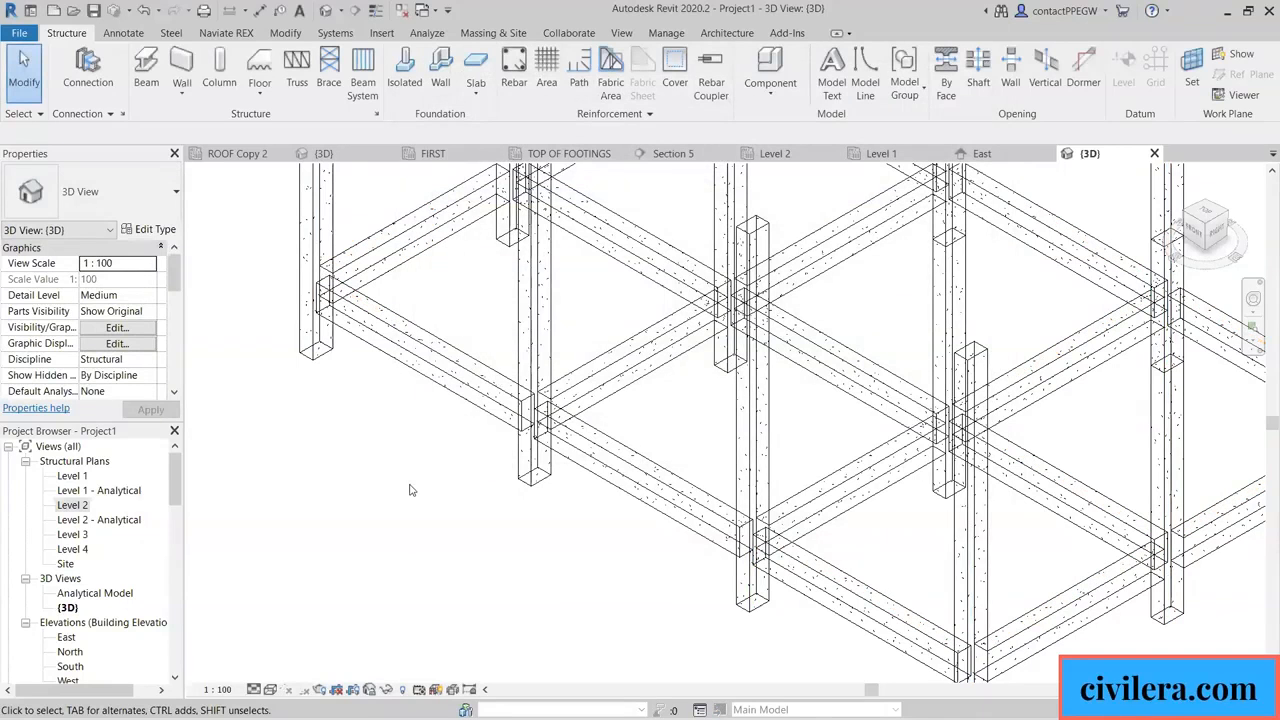
# Set the 3D view's visual style to Realistic and examine the concrete frame up close.
pyautogui.click(270, 689)
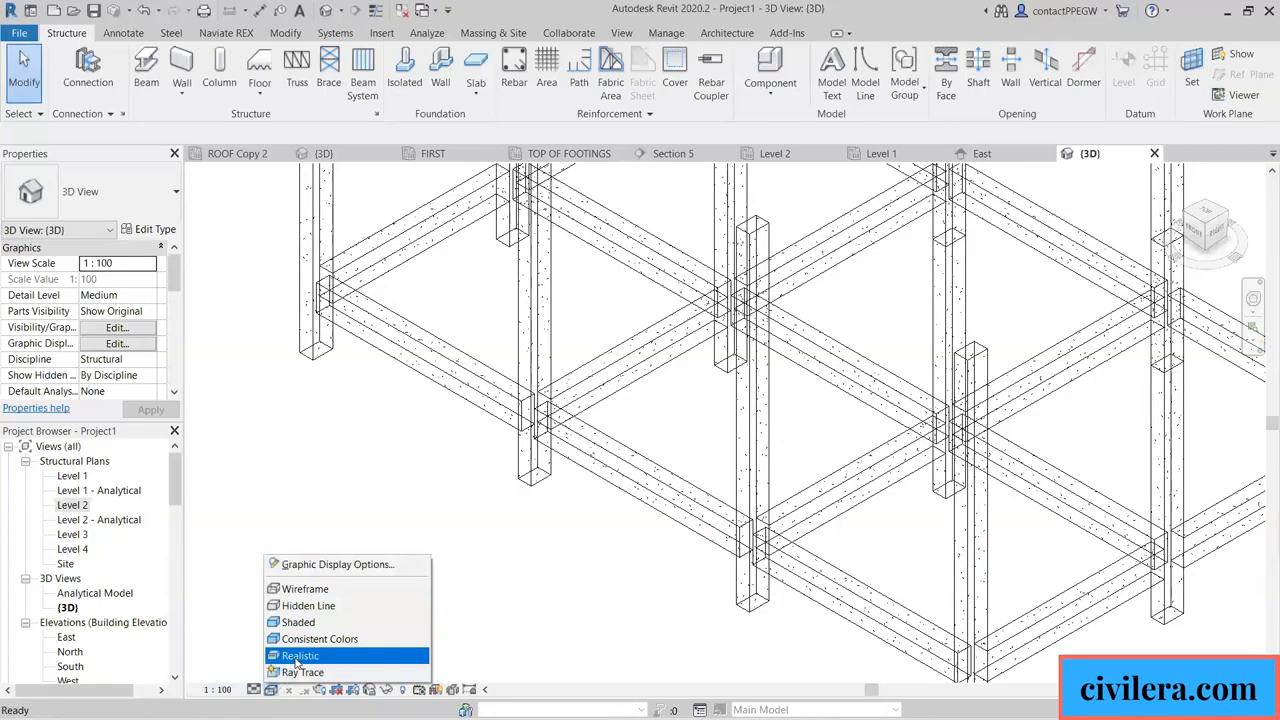
pyautogui.click(297, 656)
pyautogui.scroll(-4, 318, 510)
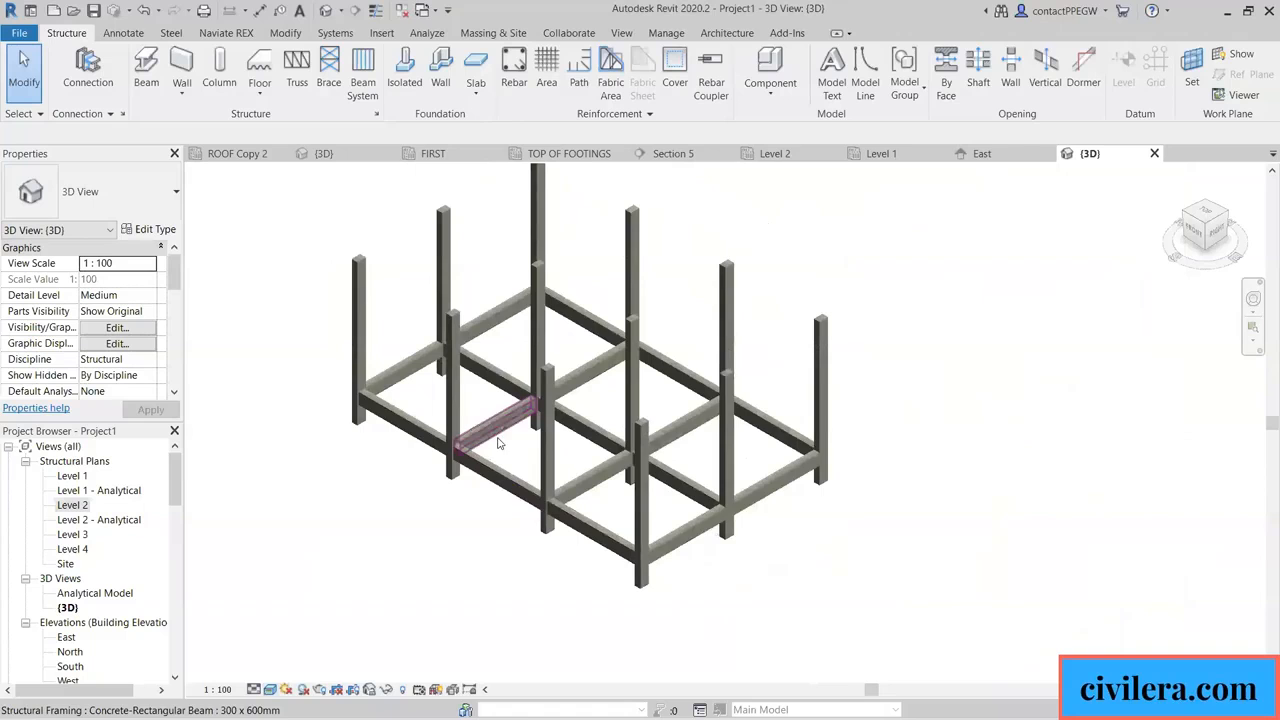
pyautogui.scroll(-2, 514, 430)
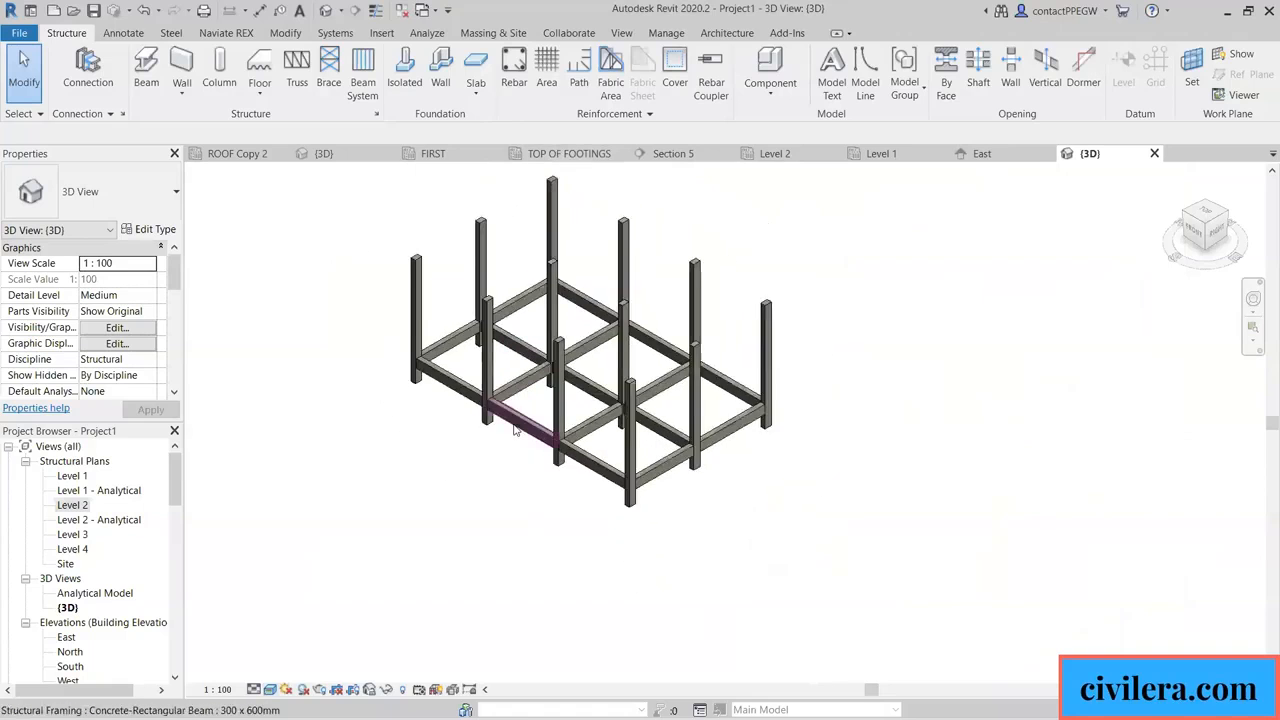
pyautogui.scroll(8, 514, 430)
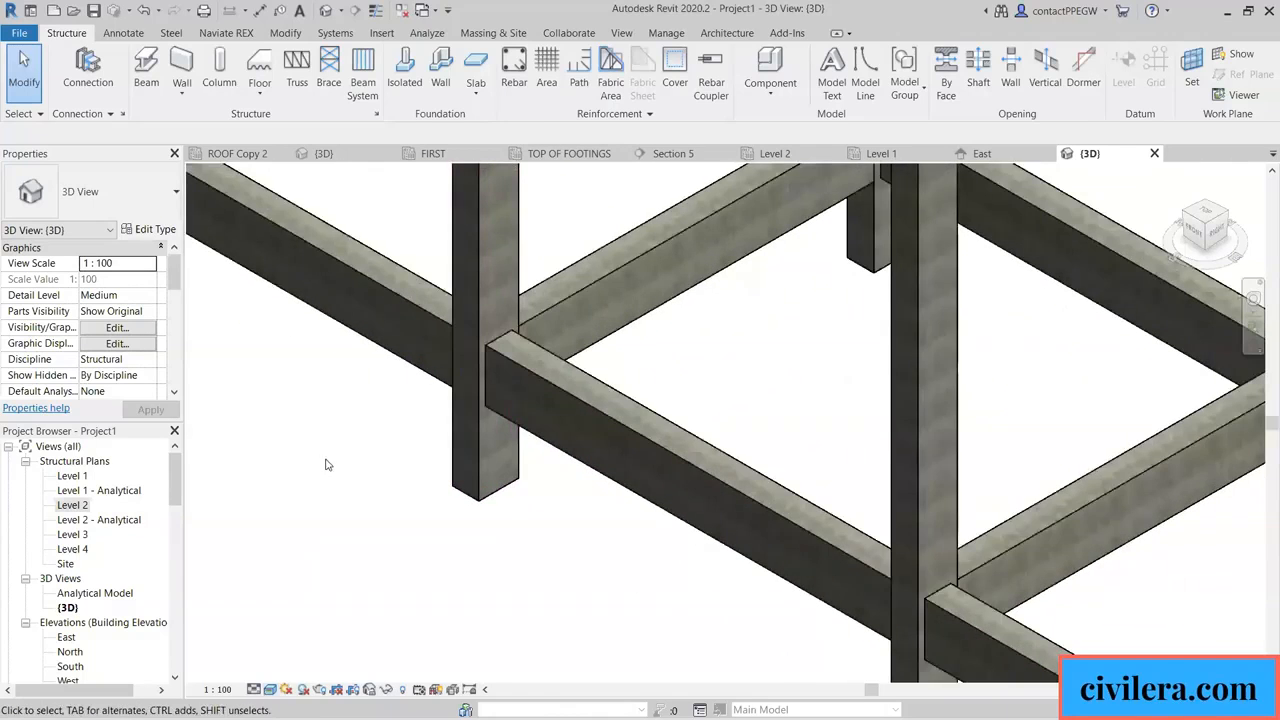
# Try the Shaded, Hidden Line and Consistent Colors visual styles on the 3D view, and return to Realistic.
pyautogui.click(270, 689)
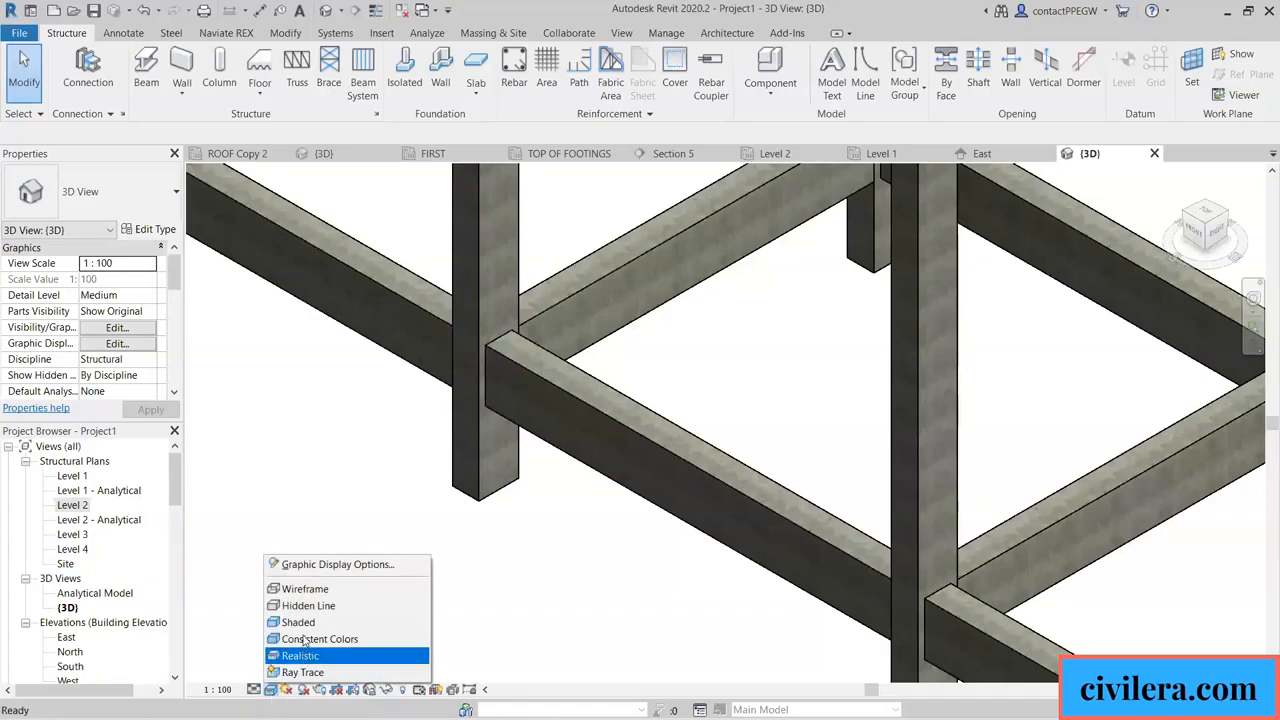
pyautogui.click(300, 622)
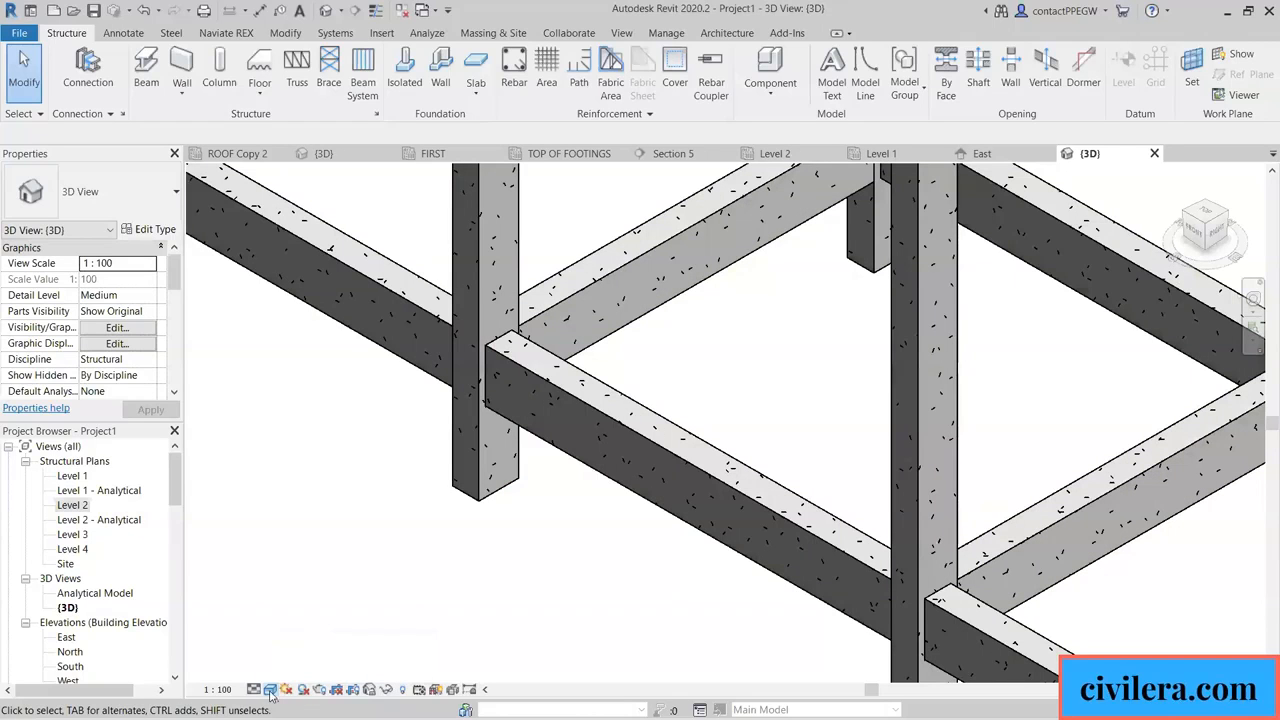
pyautogui.click(270, 690)
pyautogui.click(305, 606)
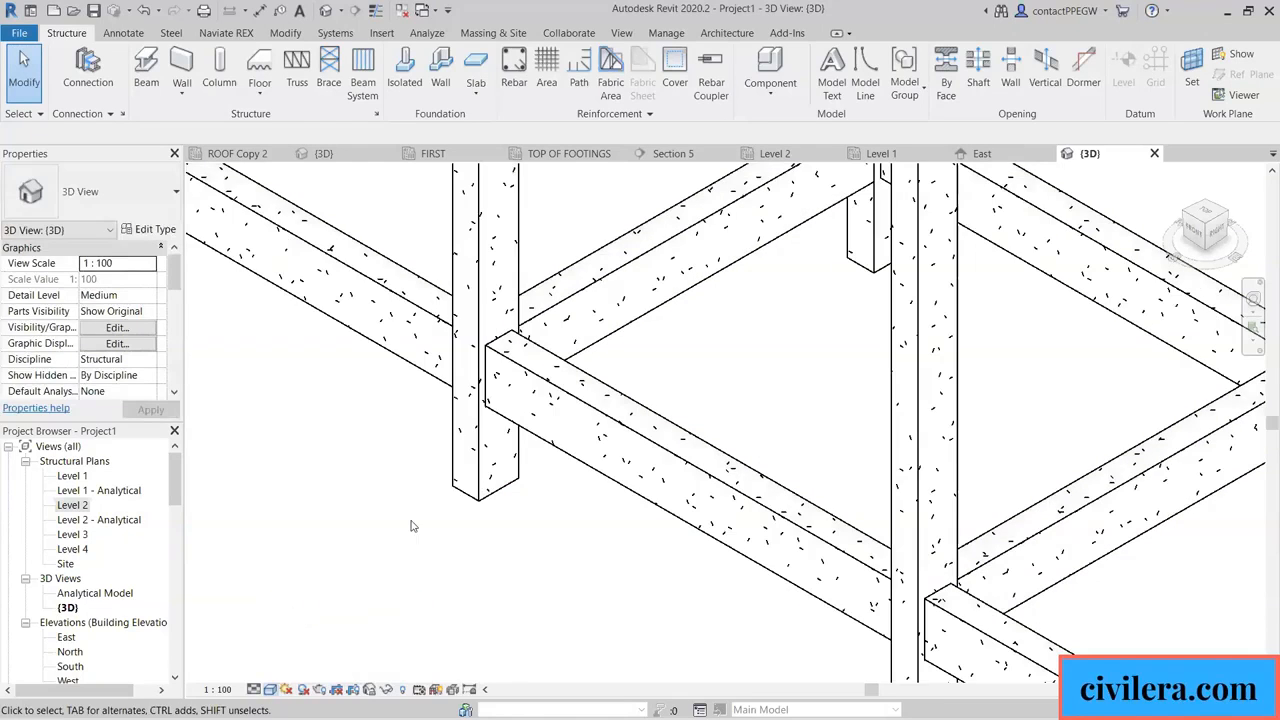
pyautogui.click(272, 690)
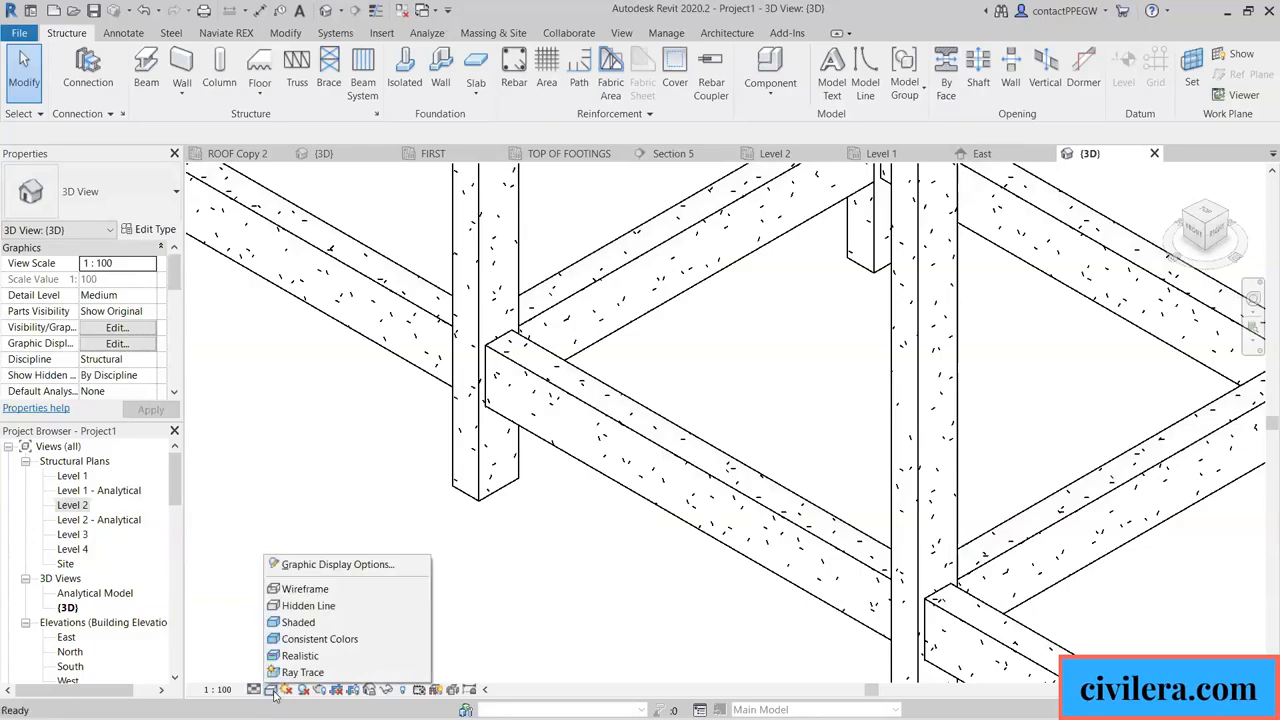
pyautogui.click(298, 640)
pyautogui.click(270, 690)
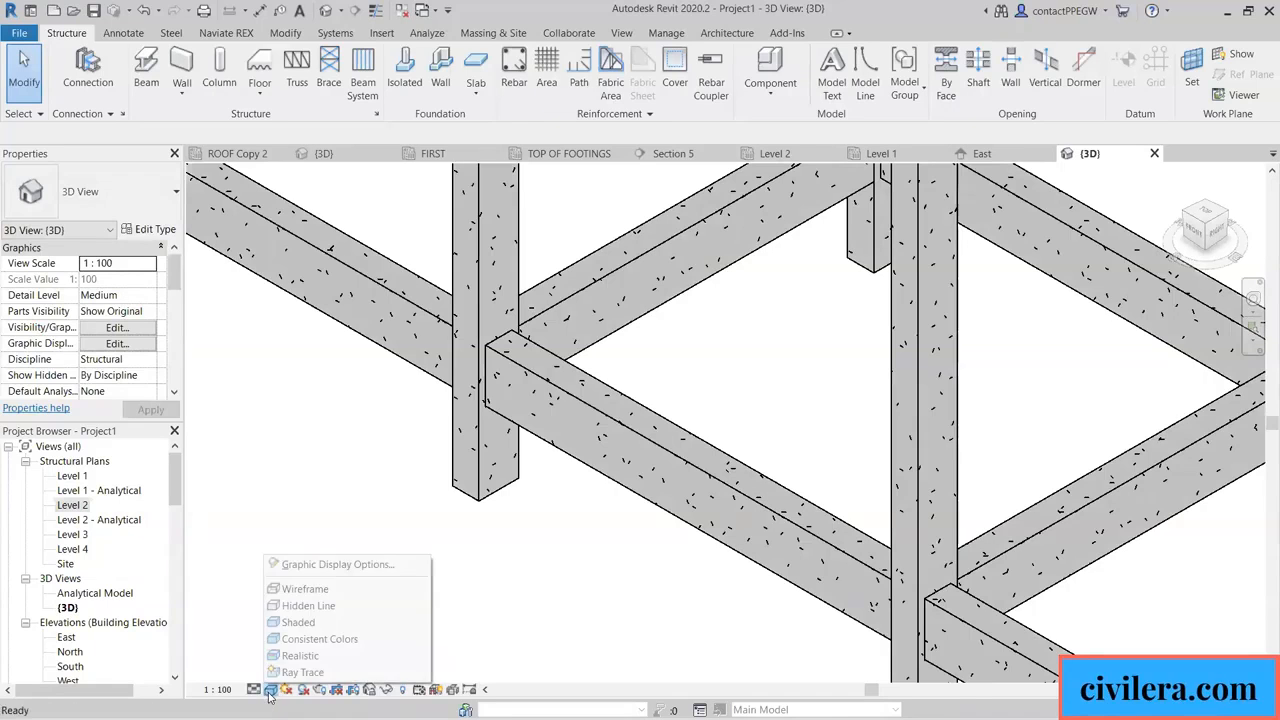
pyautogui.click(290, 658)
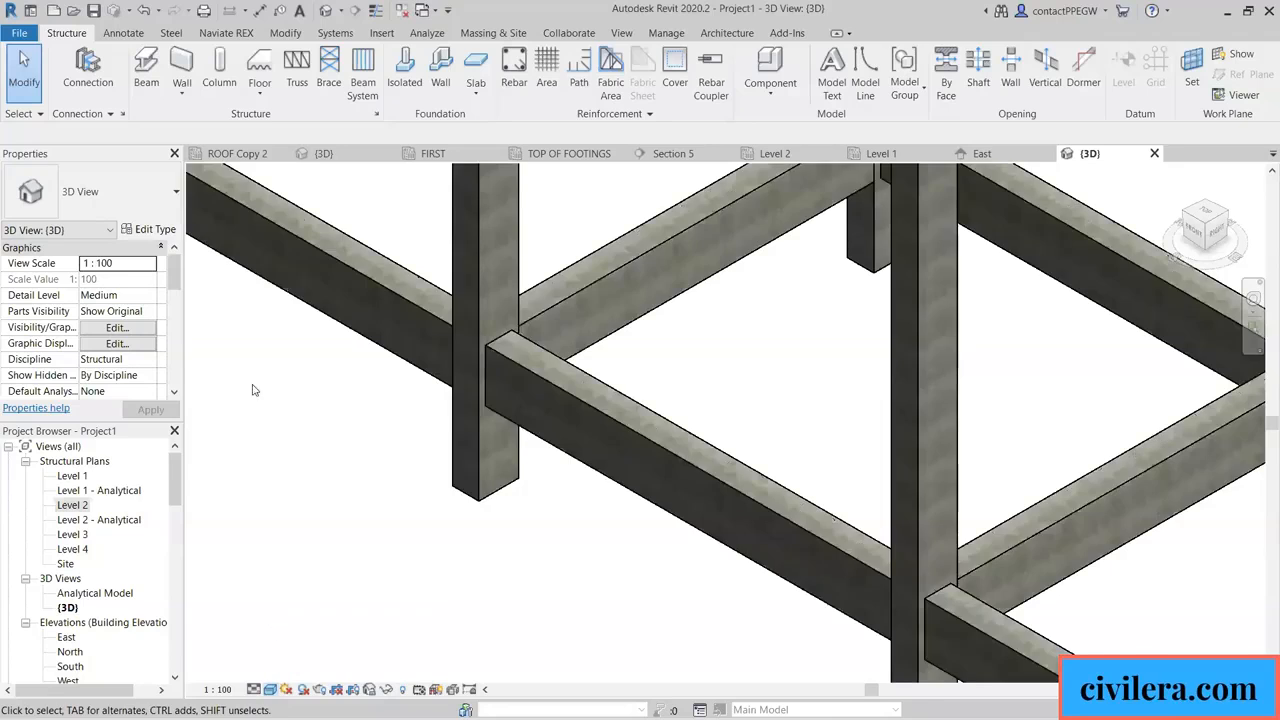
# Inspect the joints between the concrete columns and beams and the overall frame in the realistic 3D view.
pyautogui.scroll(-3, 295, 388)
pyautogui.scroll(-3, 330, 420)
pyautogui.scroll(4, 275, 320)
pyautogui.scroll(6, 289, 350)
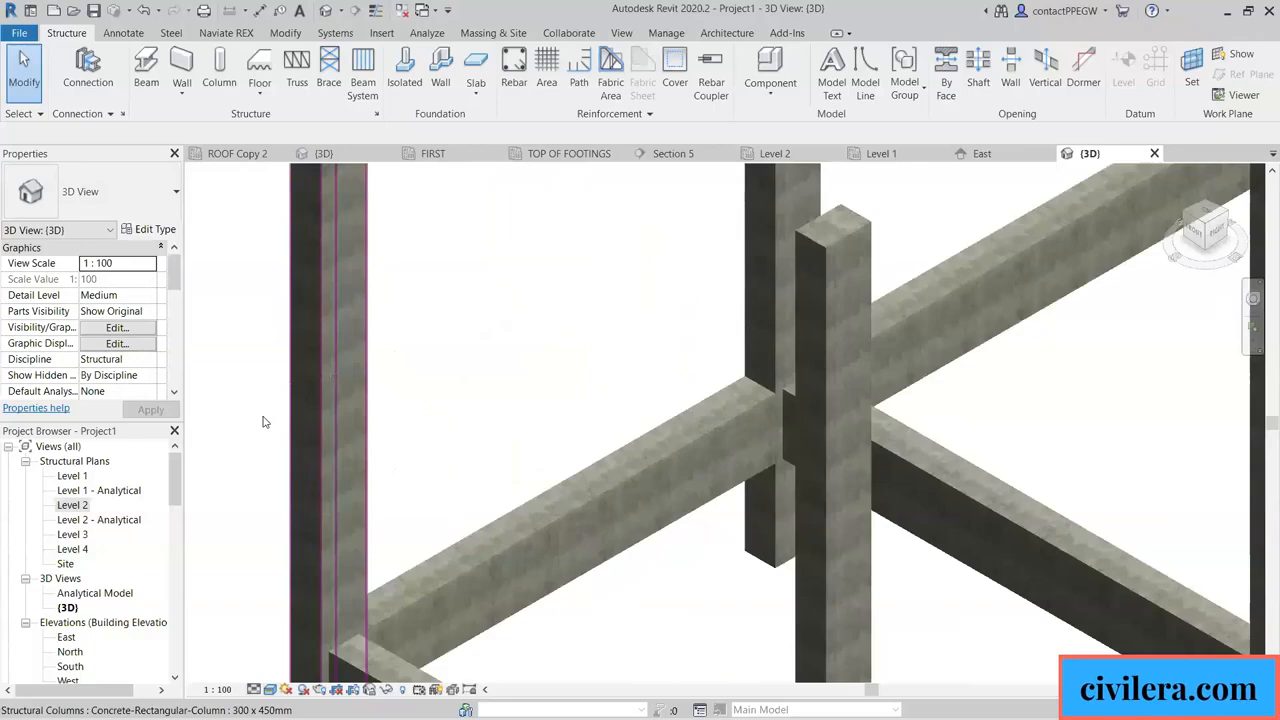
pyautogui.scroll(-8, 296, 397)
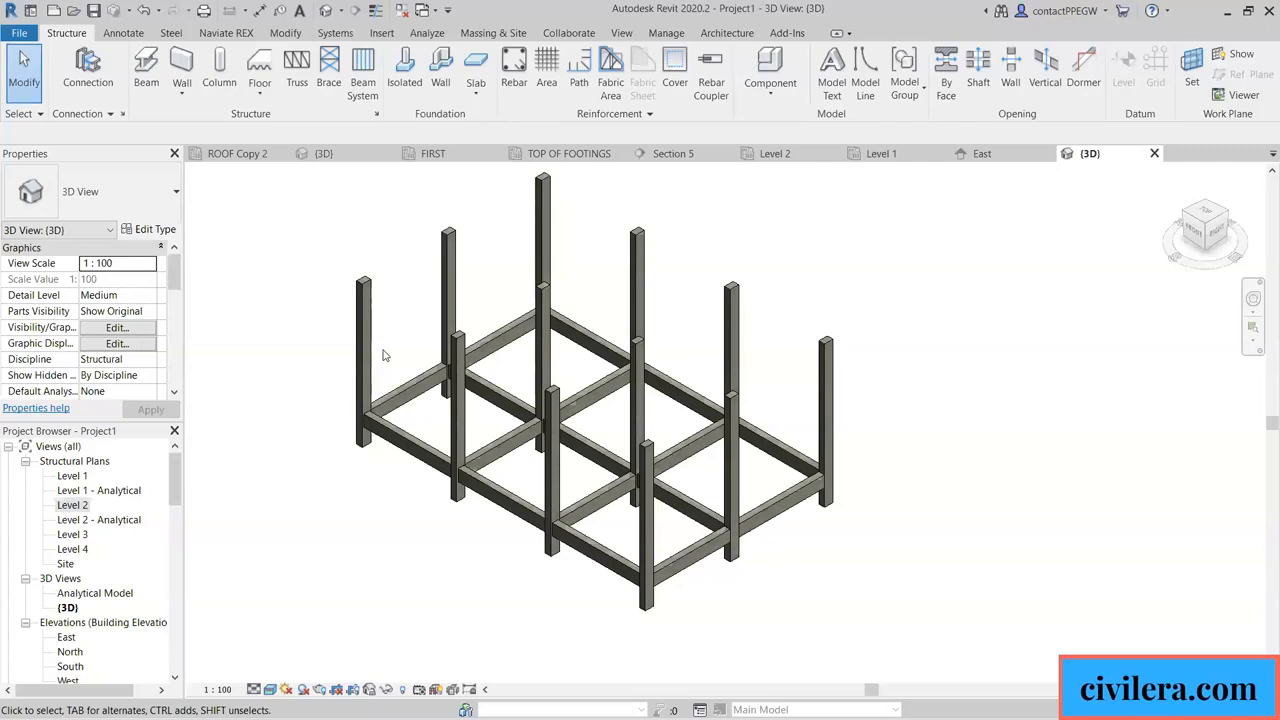
pyautogui.scroll(-3, 535, 513)
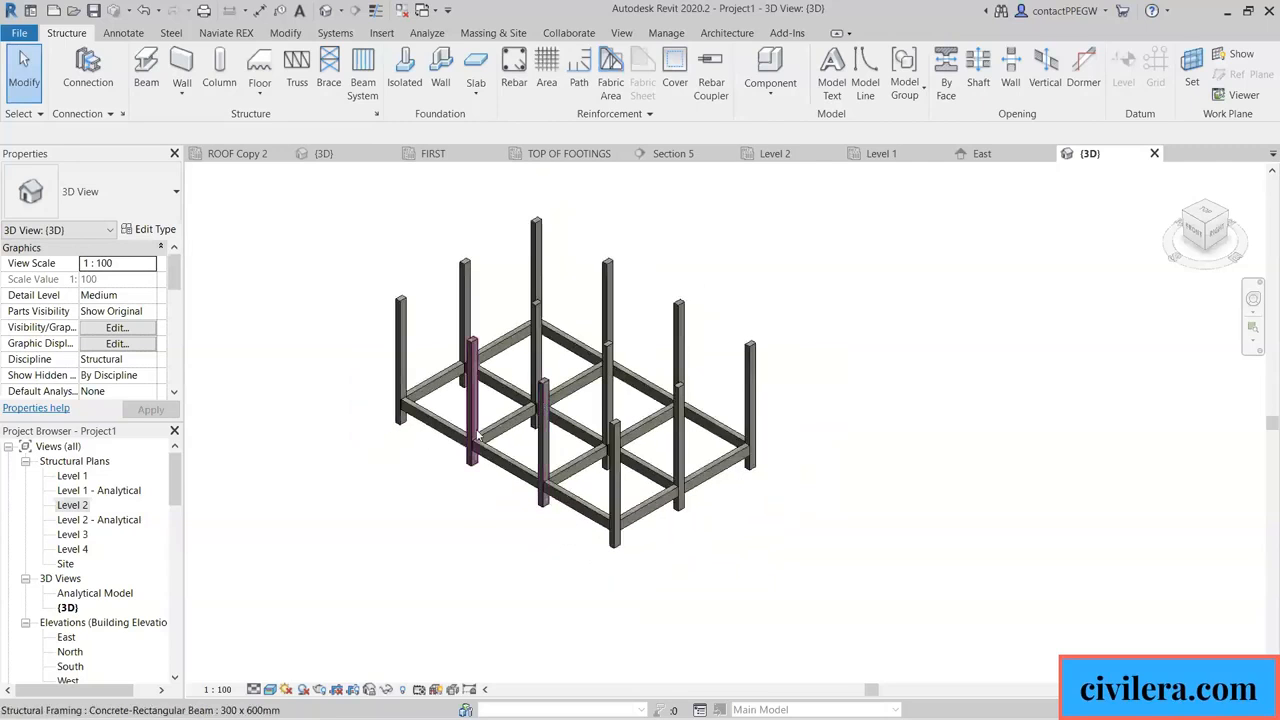
pyautogui.scroll(2, 455, 504)
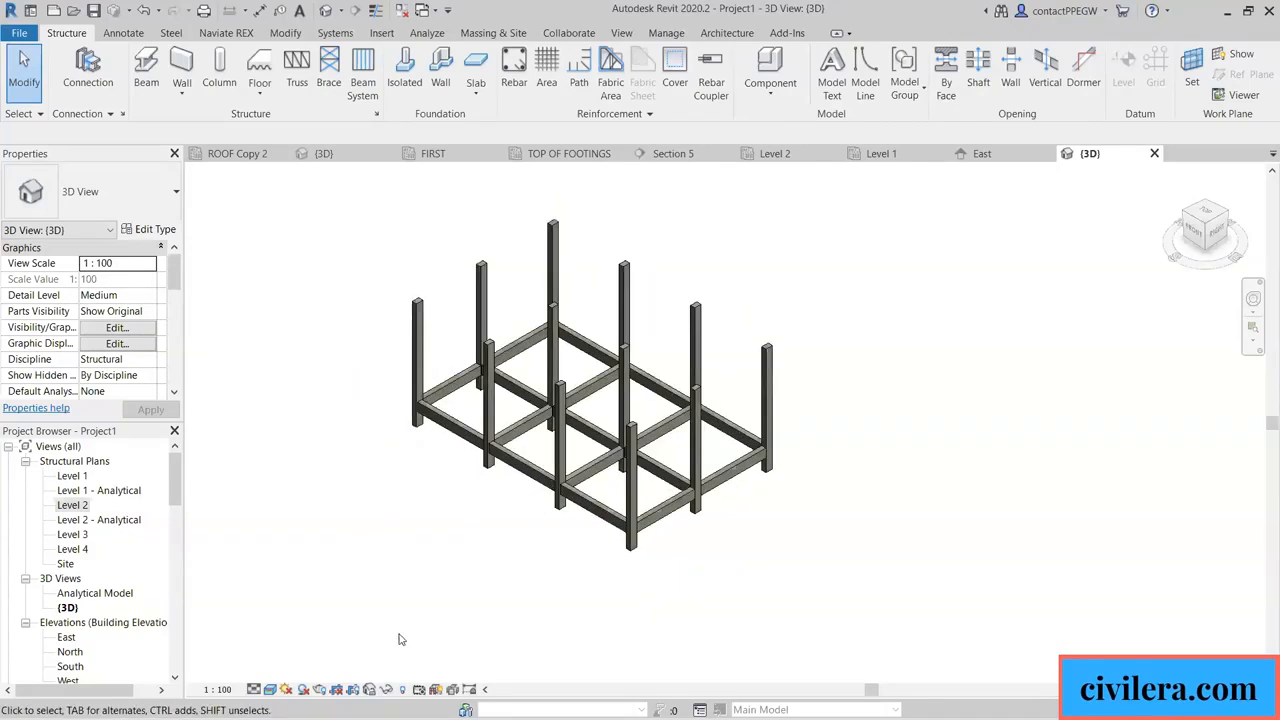
# Create a new drawing sheet with the A1 metric title block.
pyautogui.scroll(-1, 100, 600)
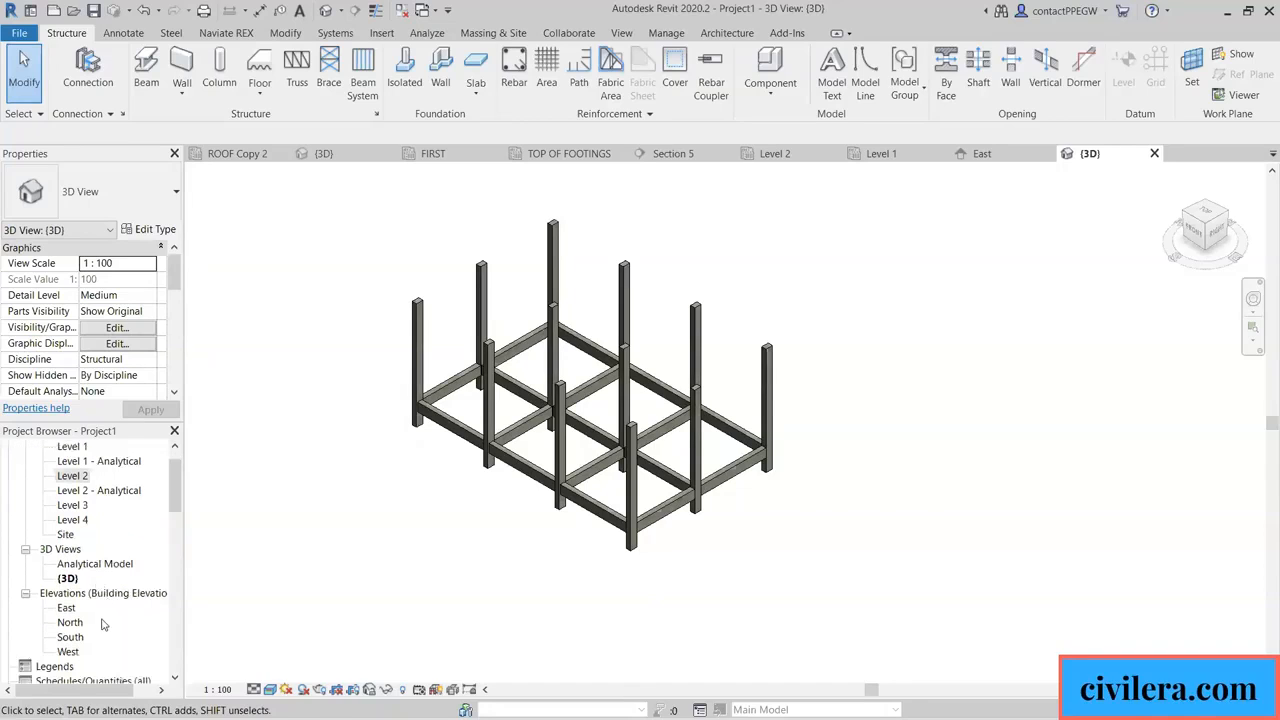
pyautogui.scroll(-2, 106, 622)
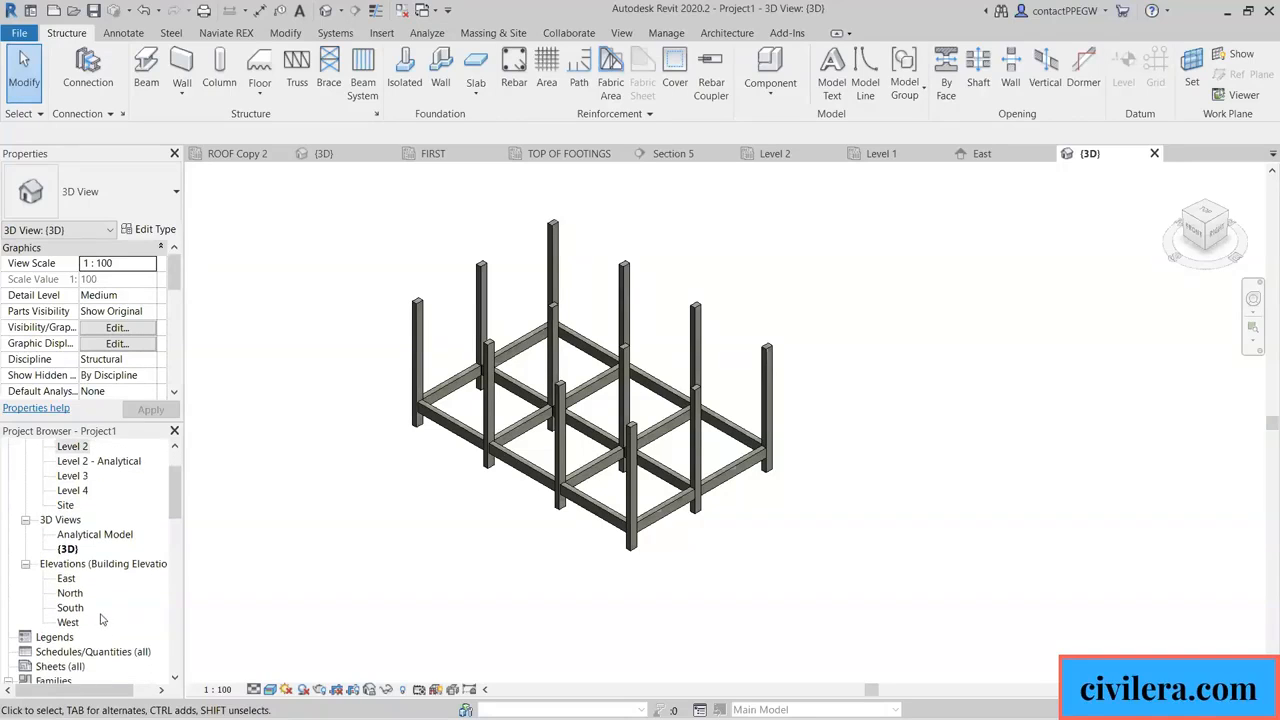
pyautogui.scroll(-2, 98, 614)
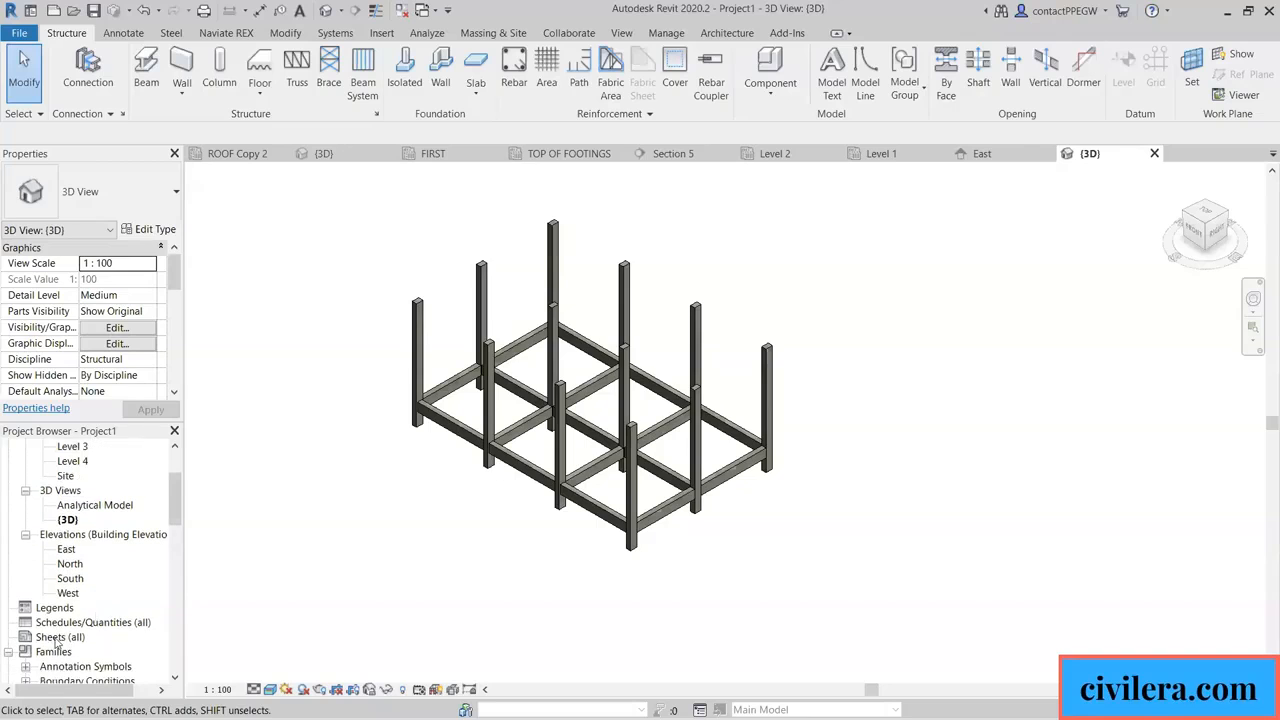
pyautogui.click(60, 638)
pyautogui.rightClick(60, 640)
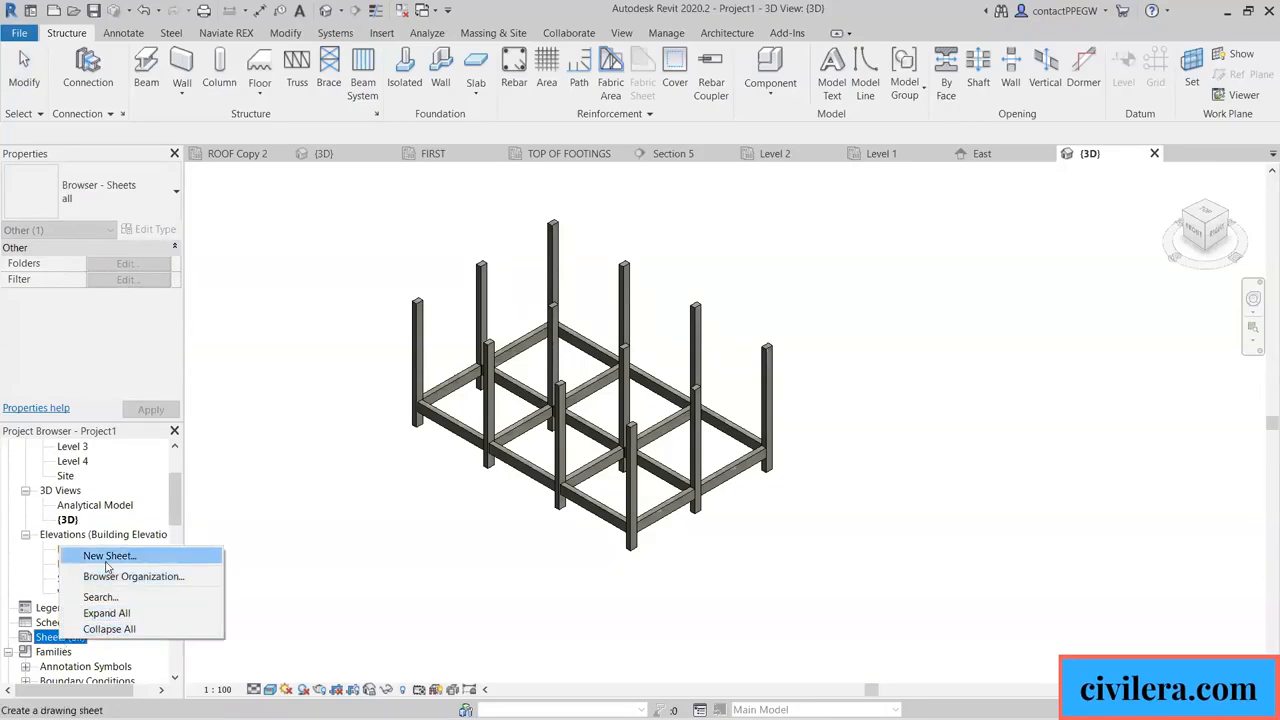
pyautogui.click(107, 556)
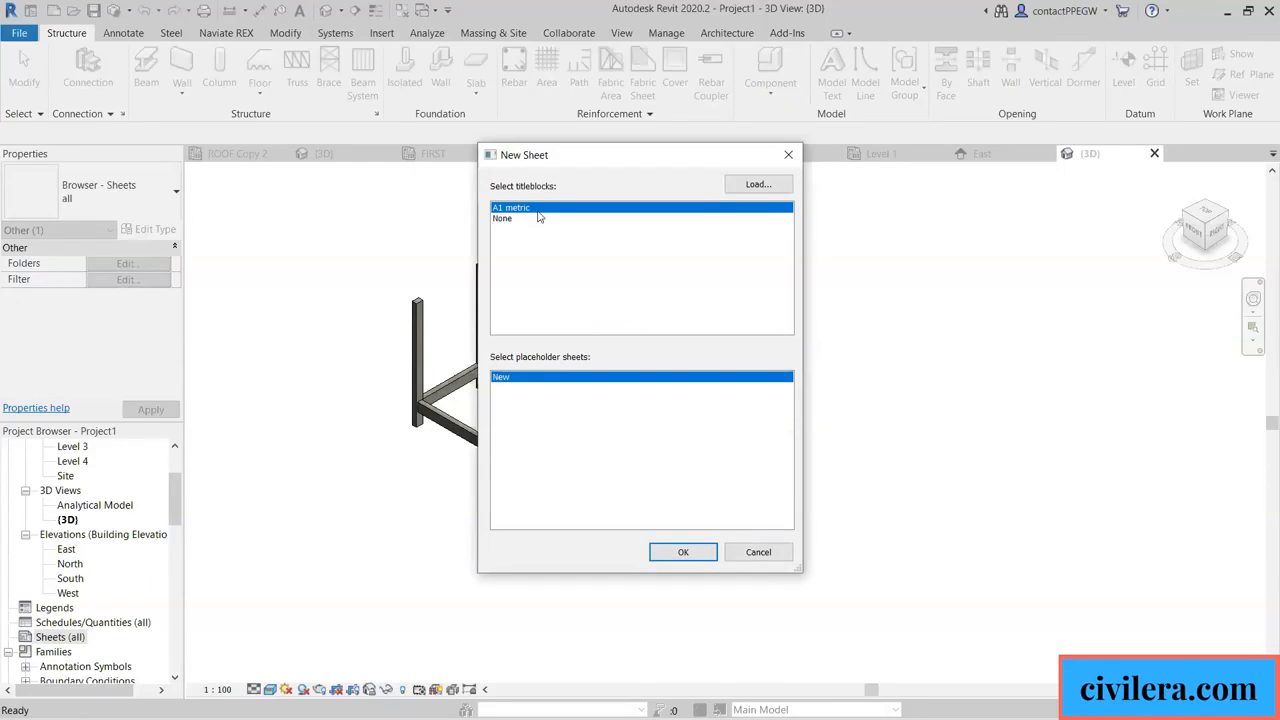
pyautogui.click(684, 553)
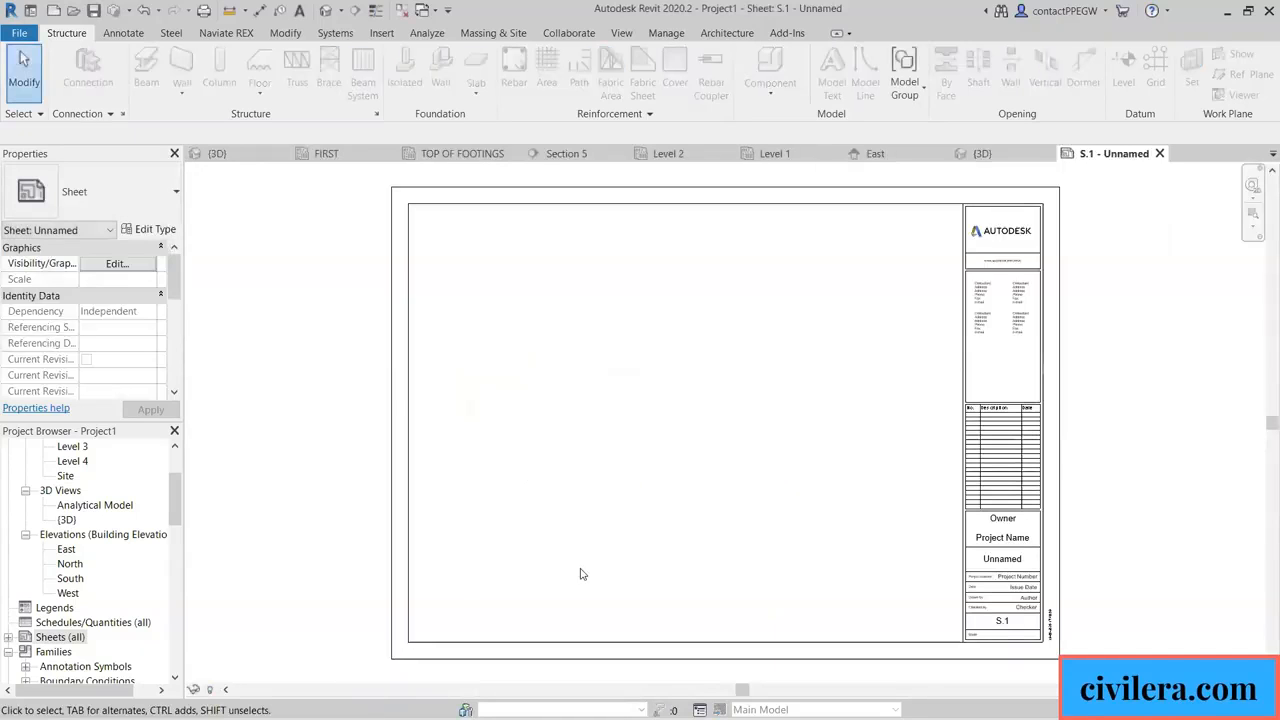
pyautogui.scroll(2, 95, 508)
pyautogui.scroll(1, 95, 508)
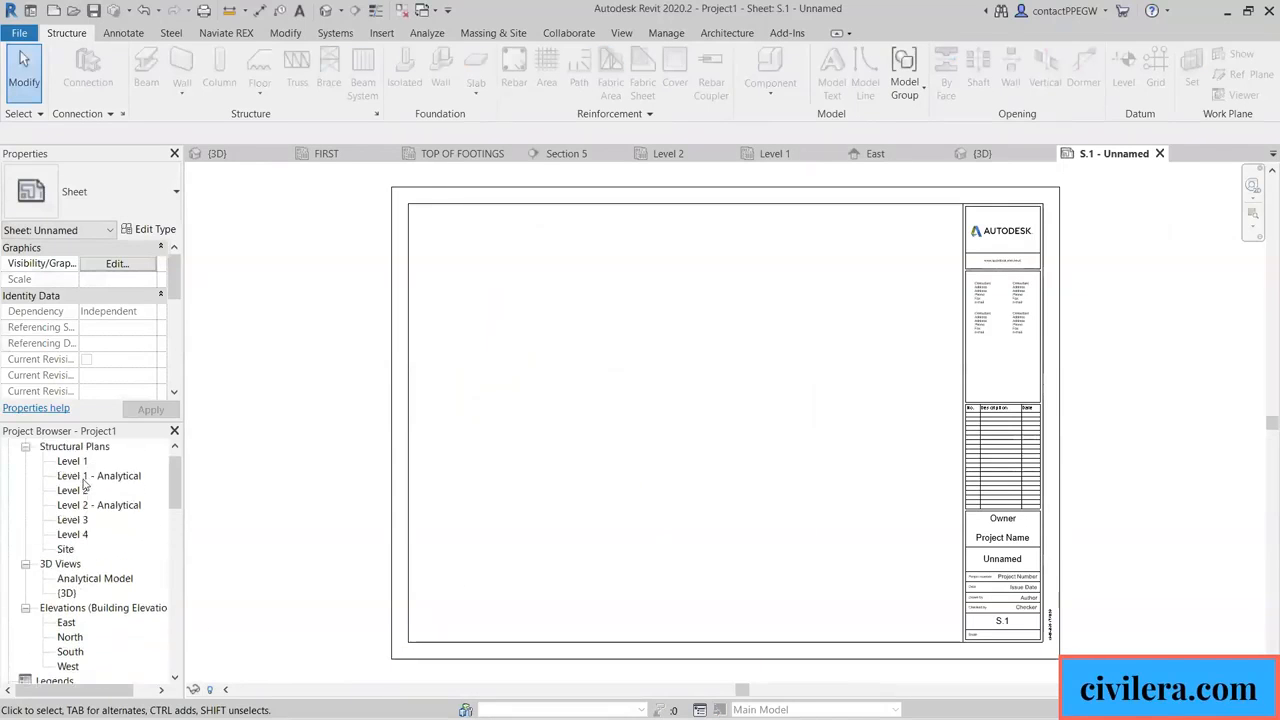
# Place the Level 1 structural plan on sheet S.1 inside the title block's drawing area.
pyautogui.click(72, 461)
pyautogui.moveTo(602, 466); pyautogui.dragTo(600, 466)
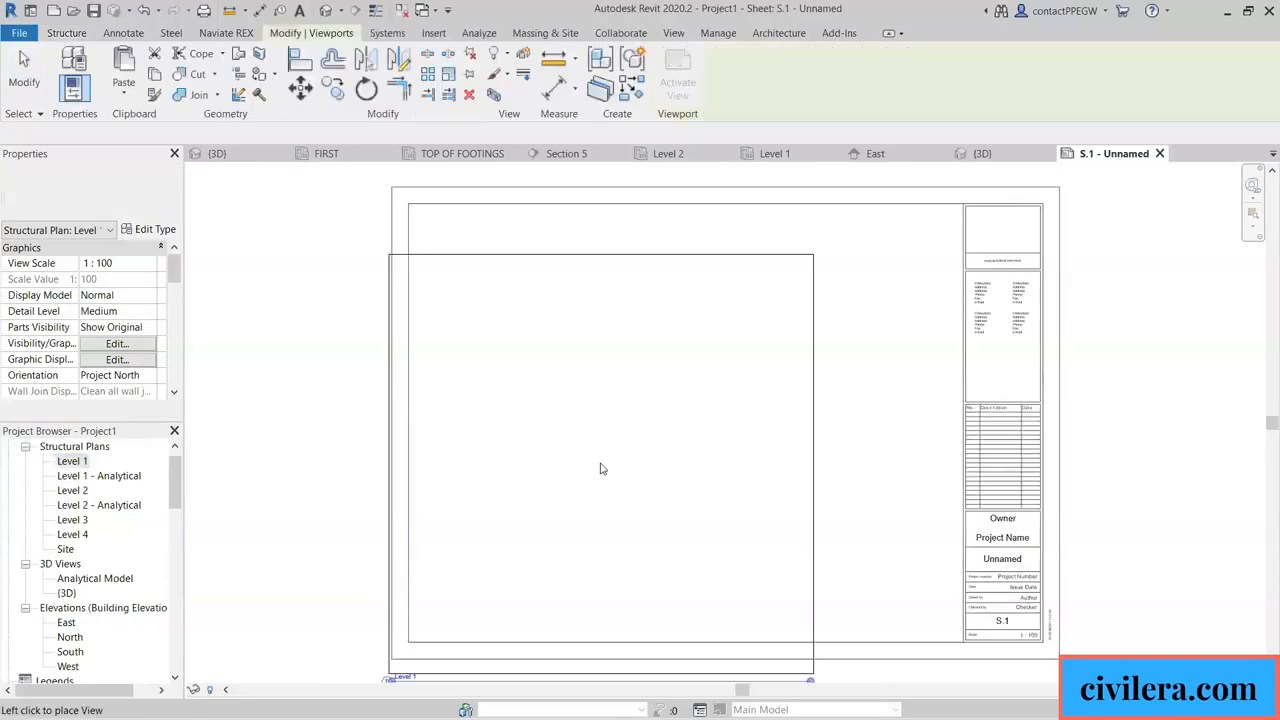
pyautogui.click(683, 427)
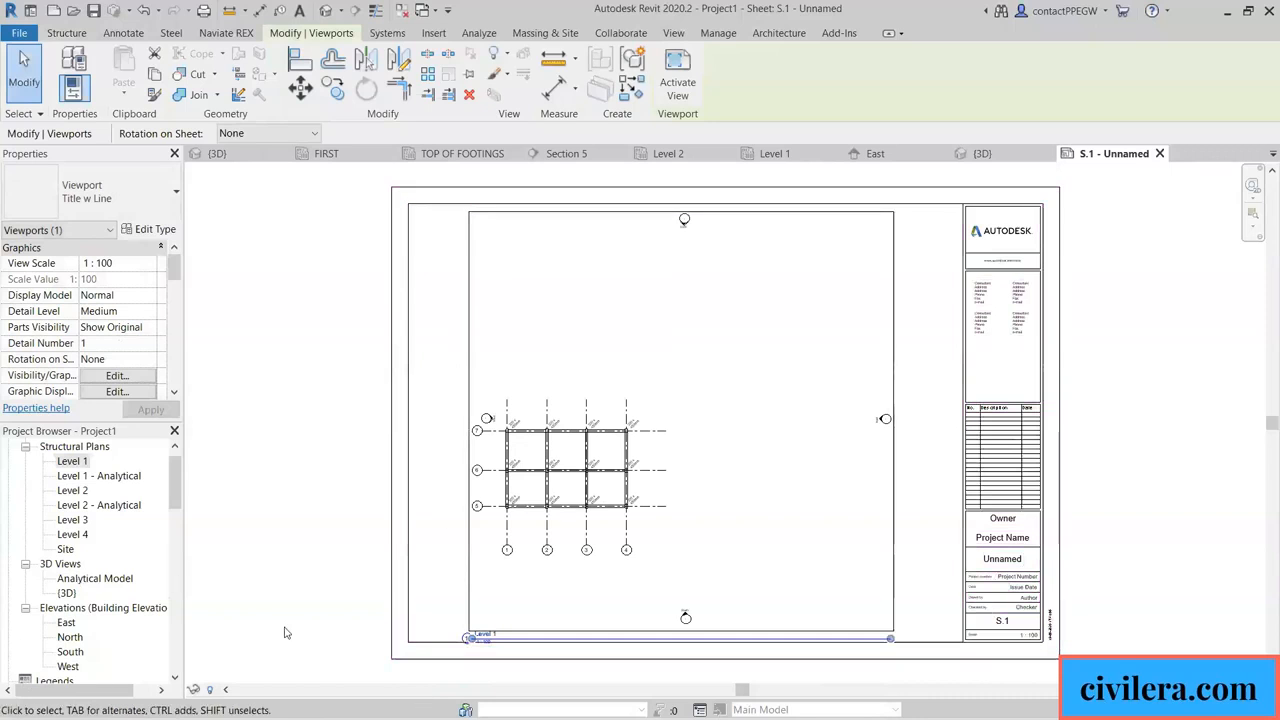
# Open the Level 1 structural plan and shorten vertical grid lines 1 to 4 so their bubbles sit closer to the frame.
pyautogui.doubleClick(71, 463)
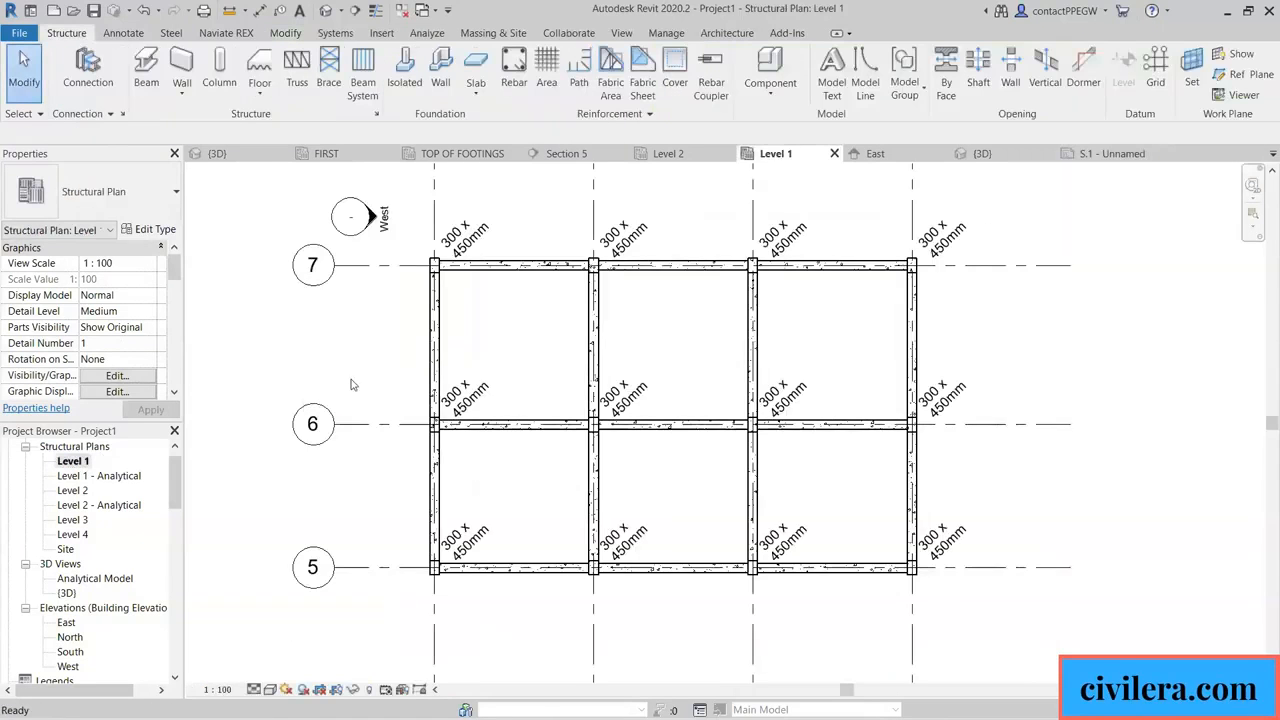
pyautogui.scroll(-3, 468, 390)
pyautogui.moveTo(312, 584); pyautogui.dragTo(360, 566, button='middle')
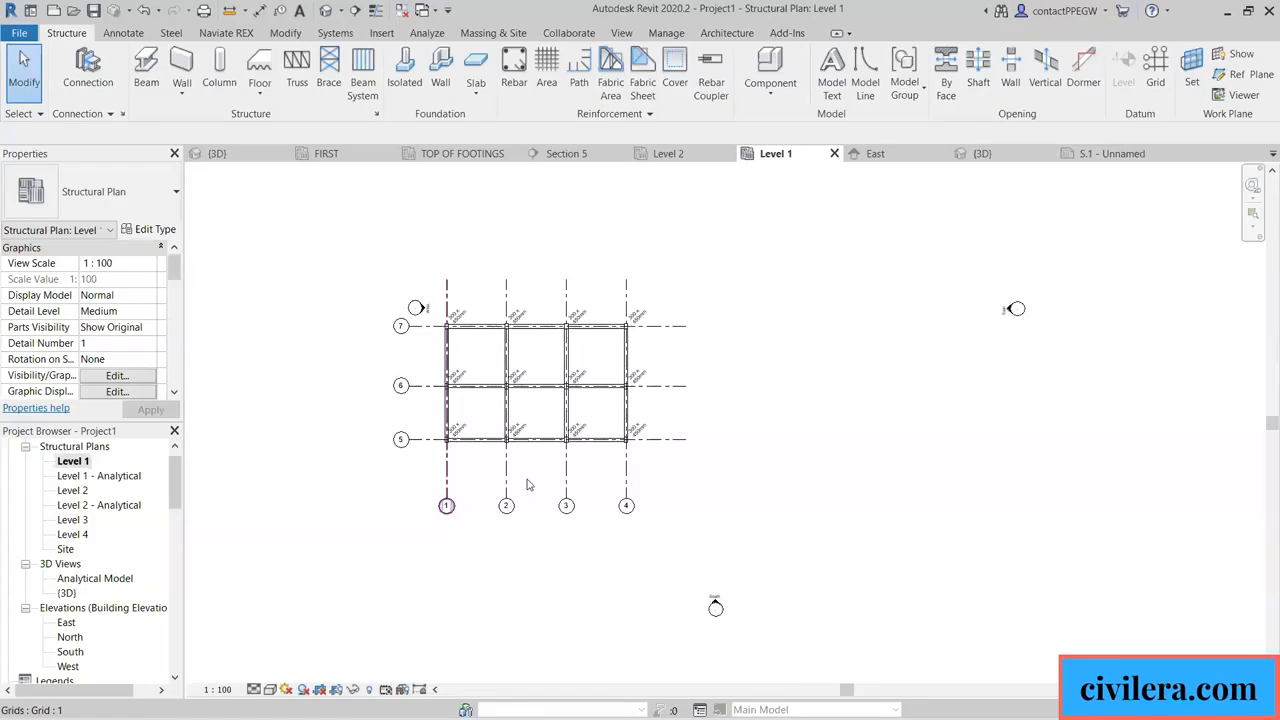
pyautogui.click(447, 503)
pyautogui.moveTo(447, 500); pyautogui.dragTo(447, 496)
pyautogui.click(626, 622)
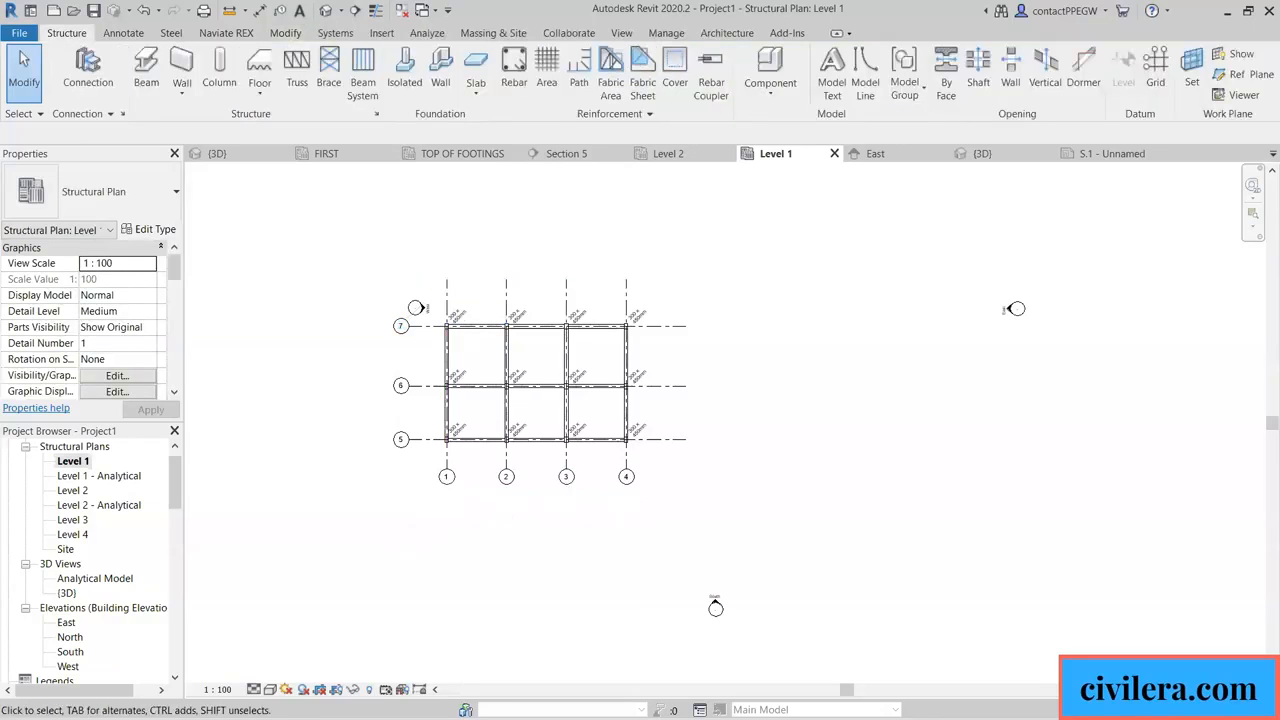
# Show the Level 1 plan's crop region and shrink it on all sides to fit closely around the column grid and its bubbles.
pyautogui.click(336, 689)
pyautogui.scroll(-3, 460, 505)
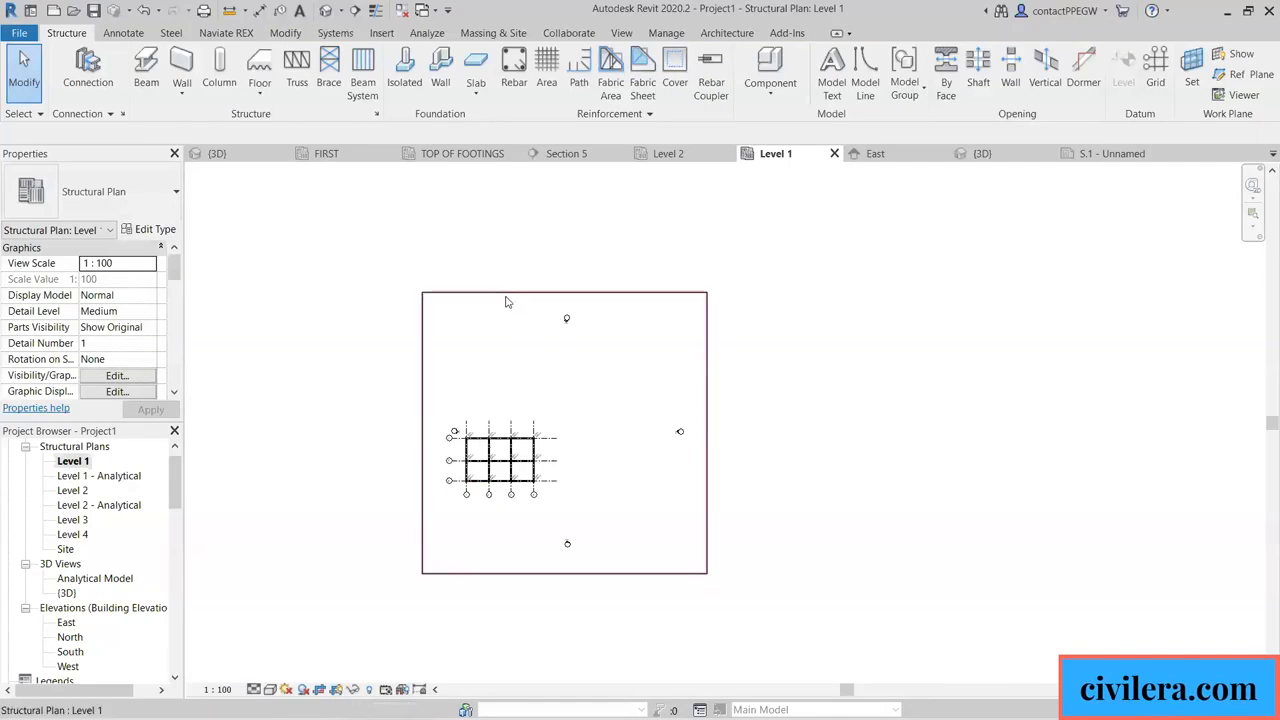
pyautogui.click(564, 291)
pyautogui.moveTo(564, 291); pyautogui.dragTo(573, 415)
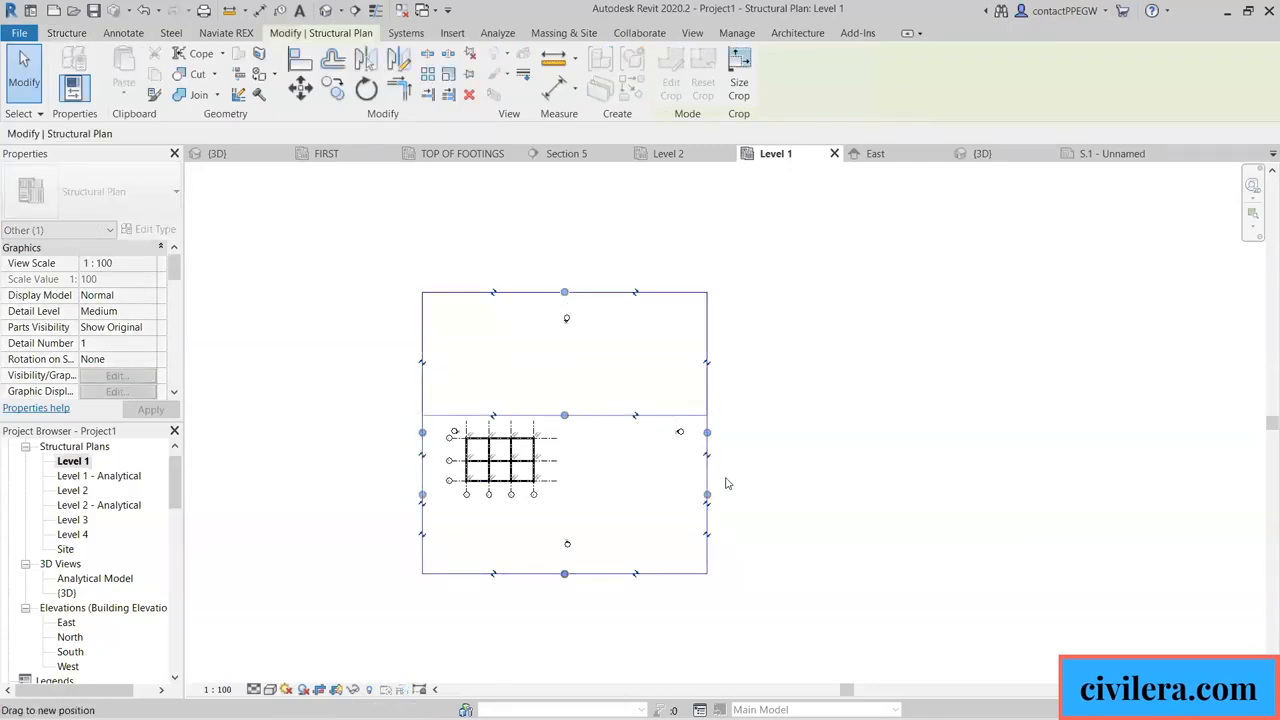
pyautogui.moveTo(707, 494); pyautogui.dragTo(564, 476)
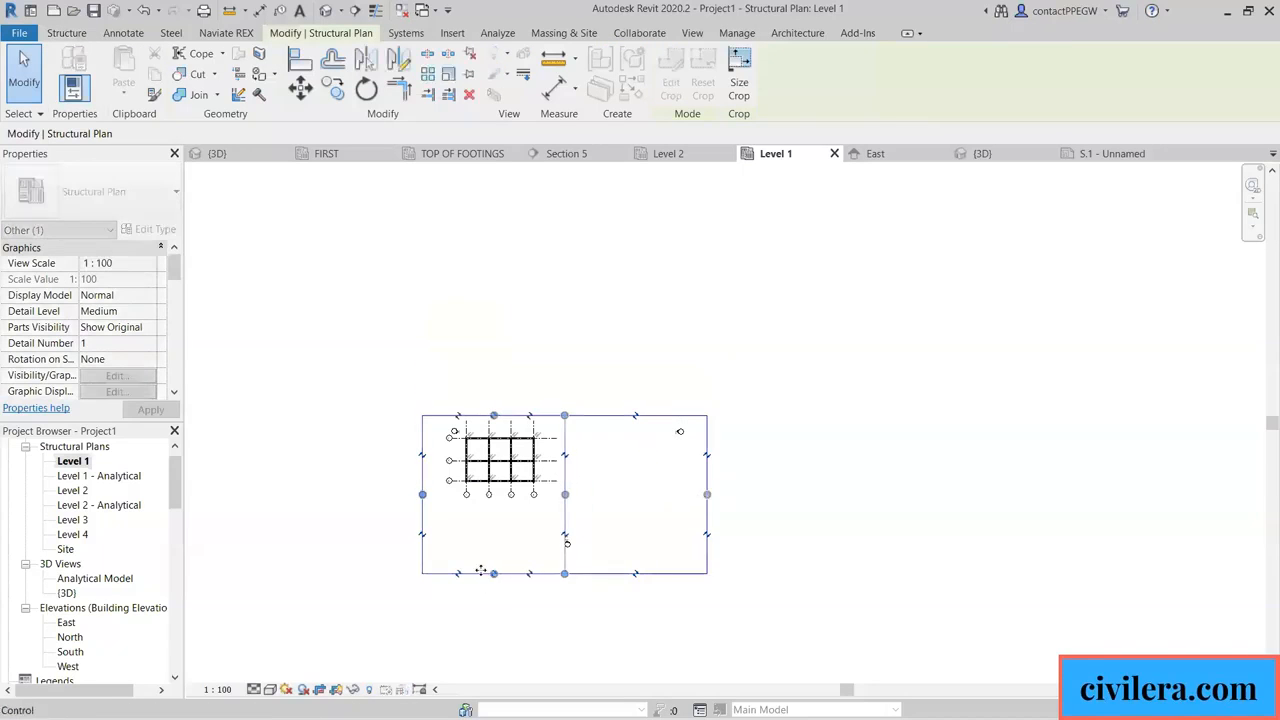
pyautogui.moveTo(493, 573); pyautogui.dragTo(494, 510)
pyautogui.click(459, 375)
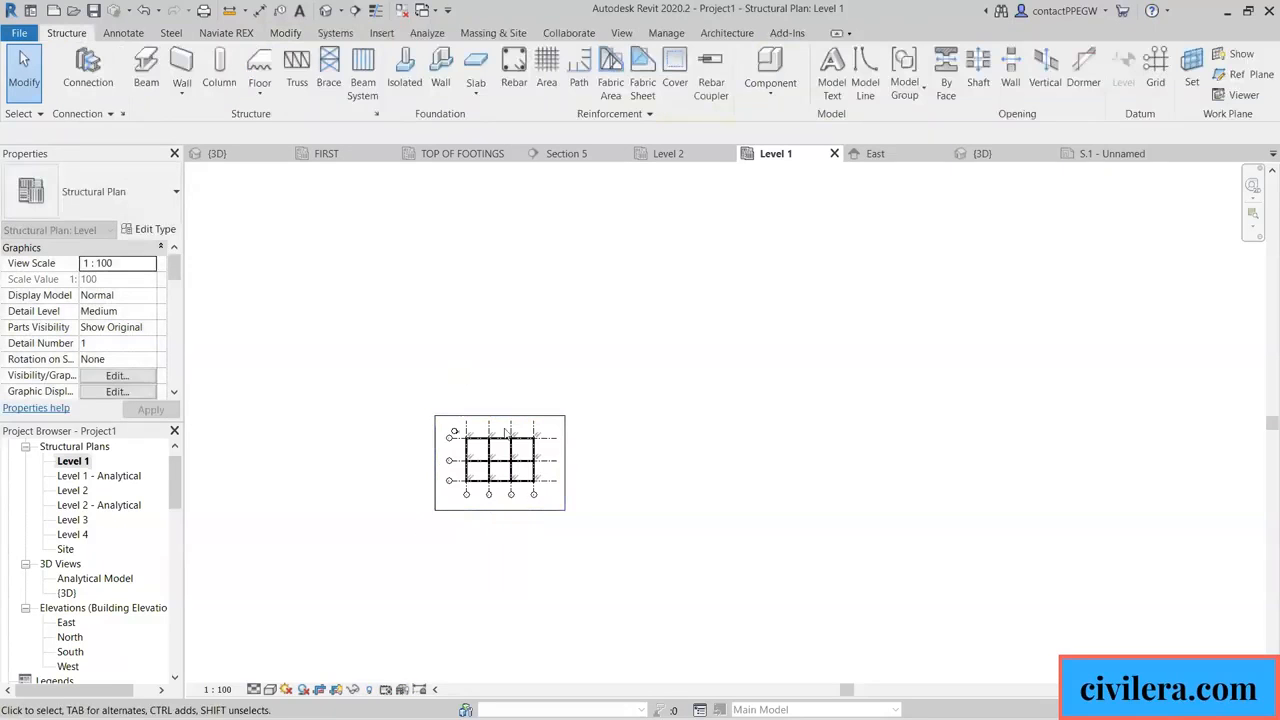
pyautogui.click(499, 512)
pyautogui.moveTo(500, 514); pyautogui.dragTo(500, 503)
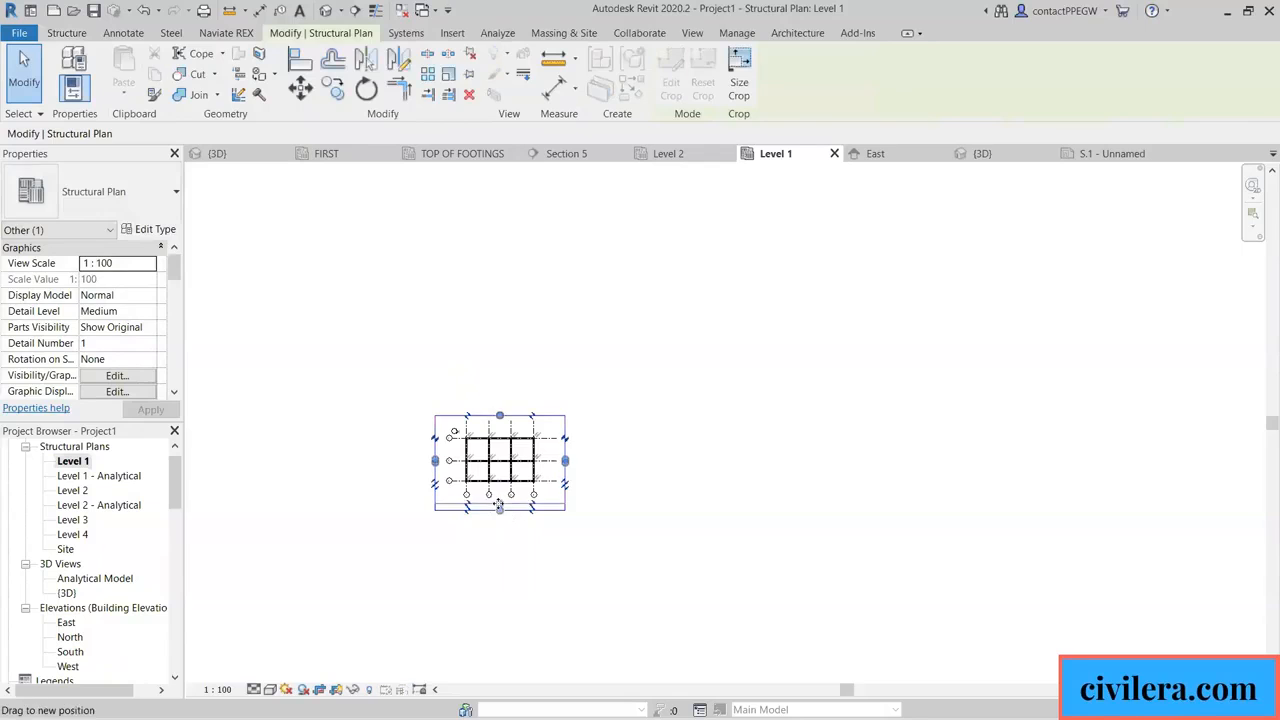
pyautogui.click(451, 600)
pyautogui.click(369, 690)
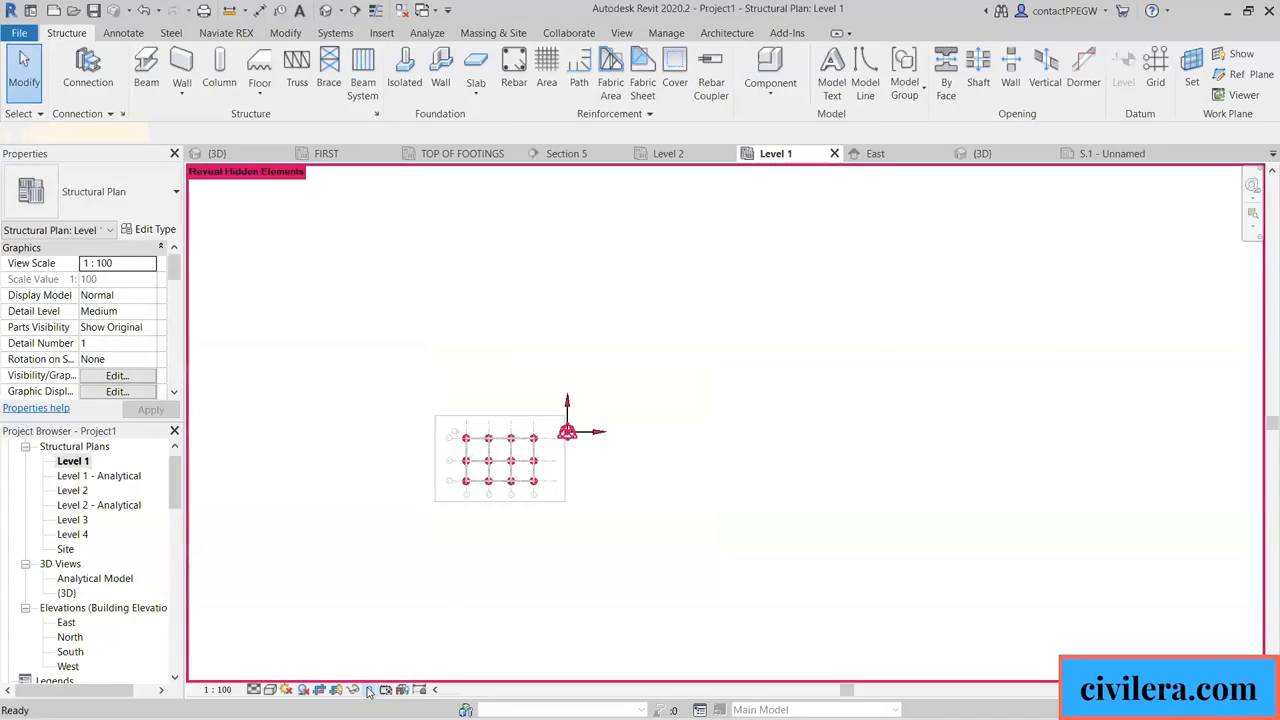
pyautogui.click(374, 689)
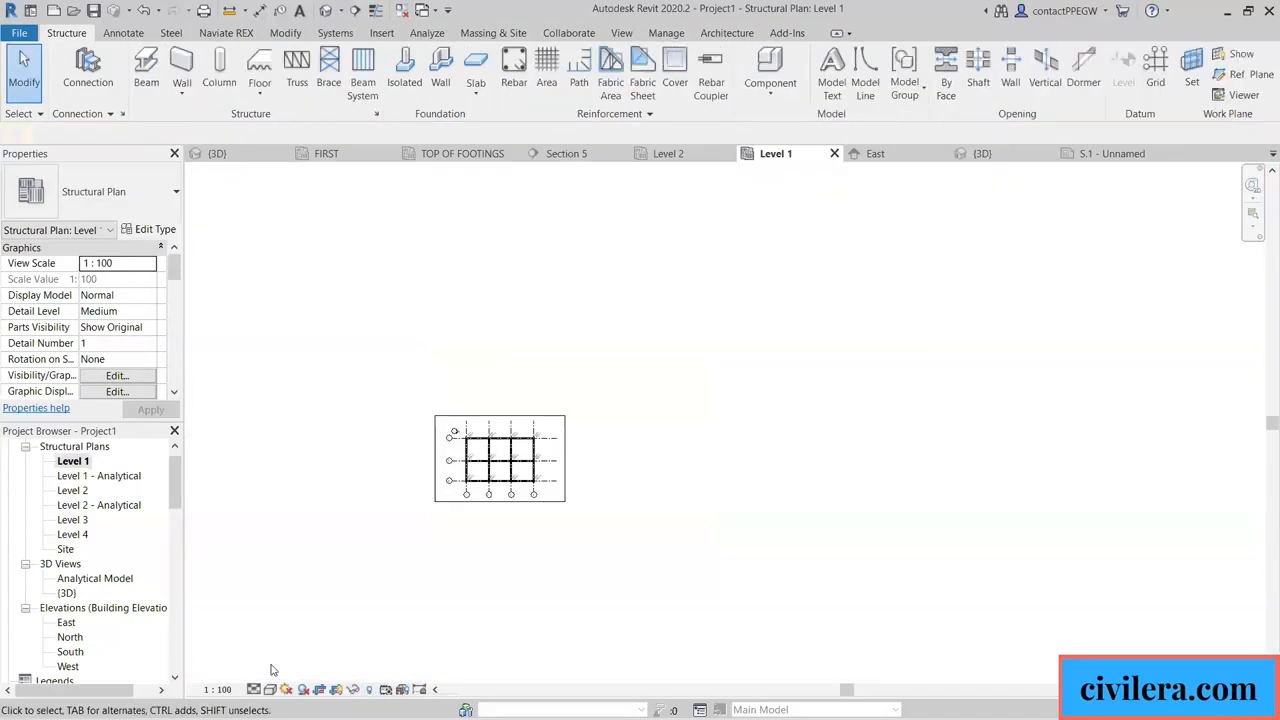
pyautogui.scroll(-3, 113, 594)
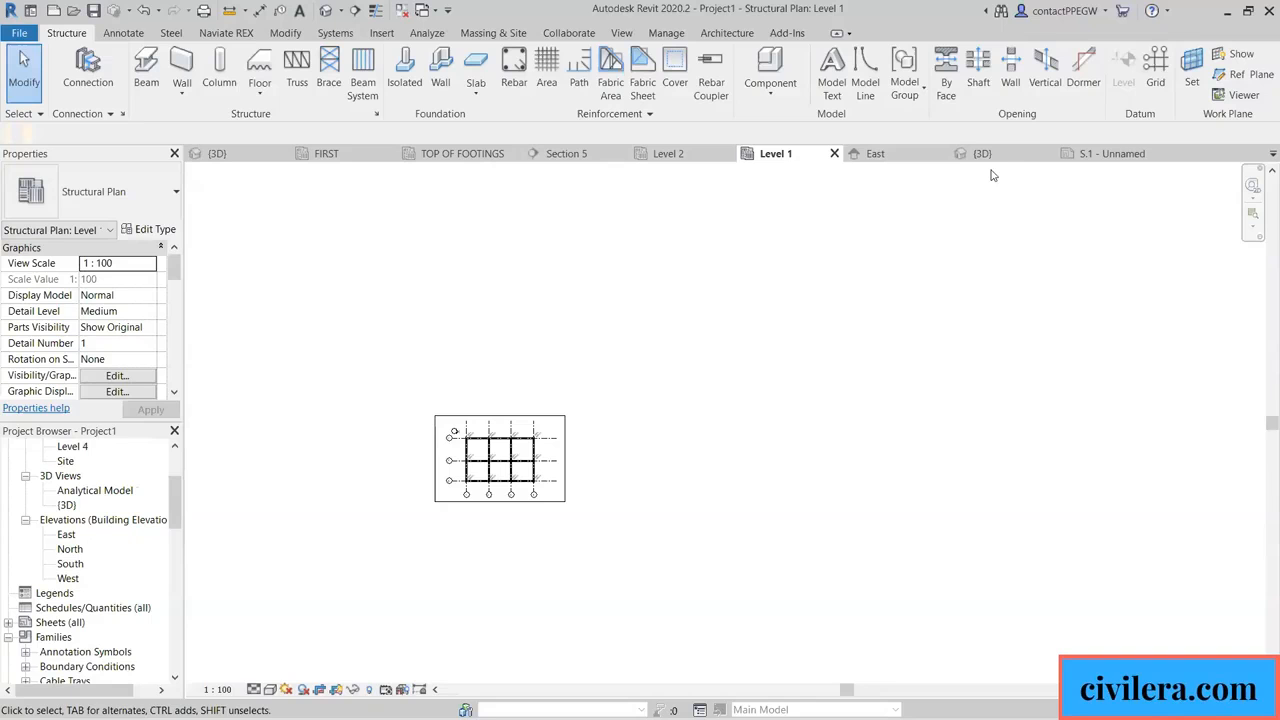
# Examine the cropped Level 1 viewport on sheet S.1, checking its size and the readability of its grid and column labels.
pyautogui.click(1112, 155)
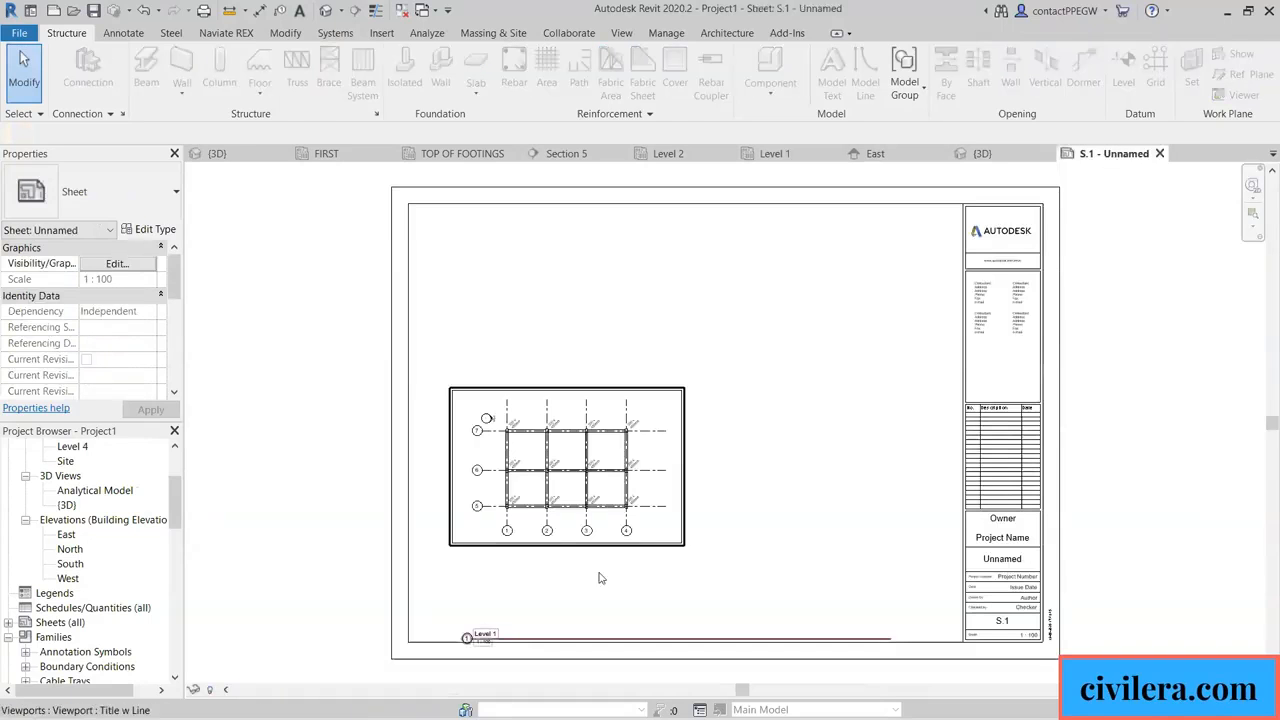
pyautogui.scroll(2, 578, 586)
pyautogui.scroll(2, 485, 558)
pyautogui.scroll(2, 500, 552)
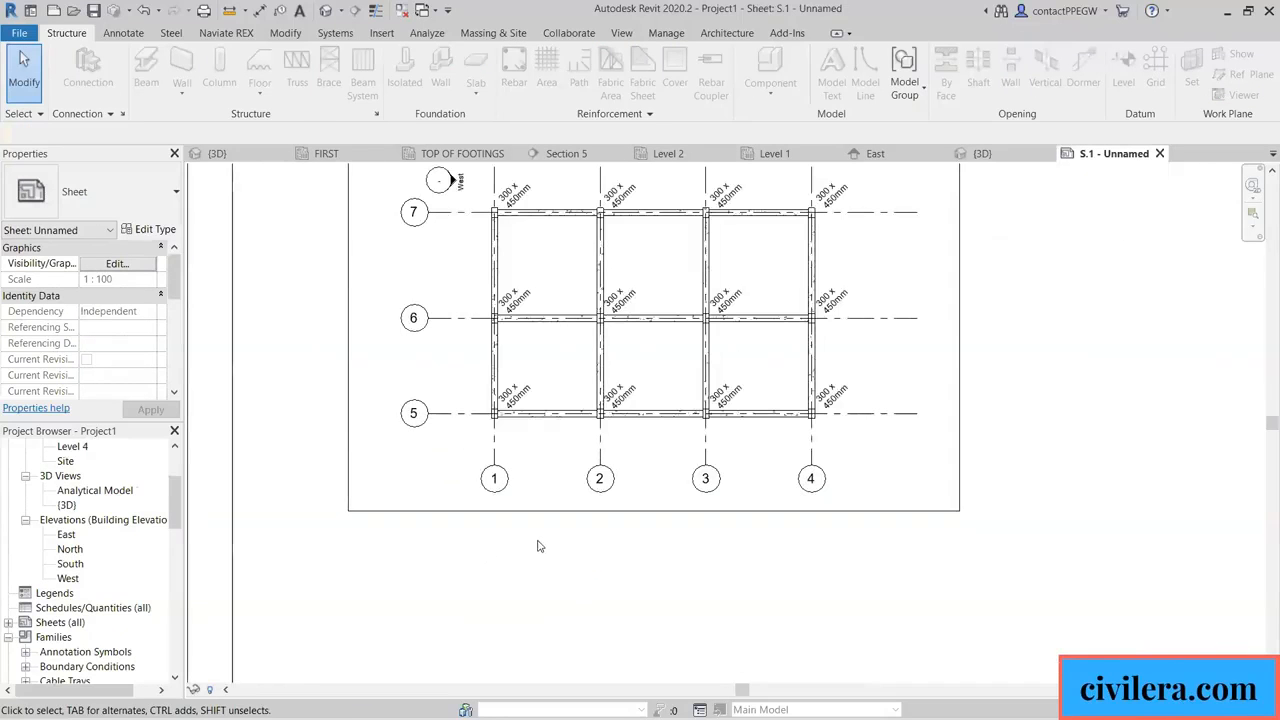
pyautogui.scroll(-4, 540, 545)
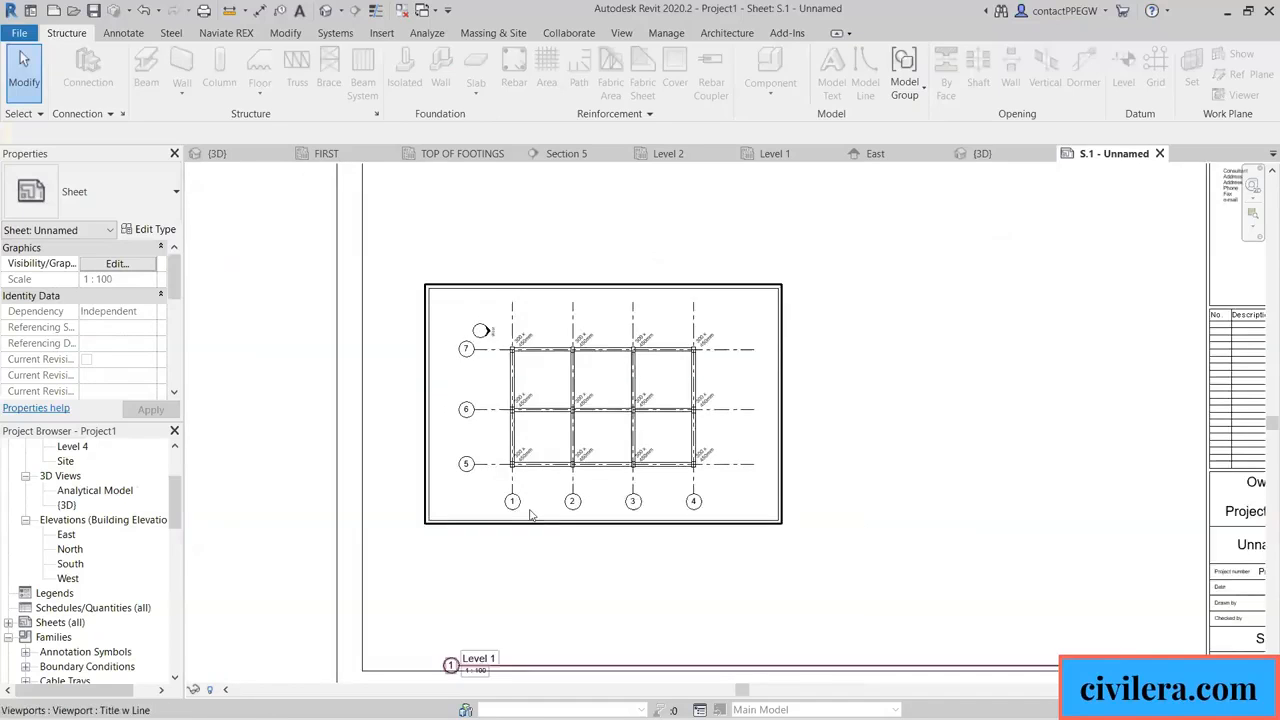
pyautogui.scroll(1, 530, 515)
pyautogui.scroll(4, 530, 515)
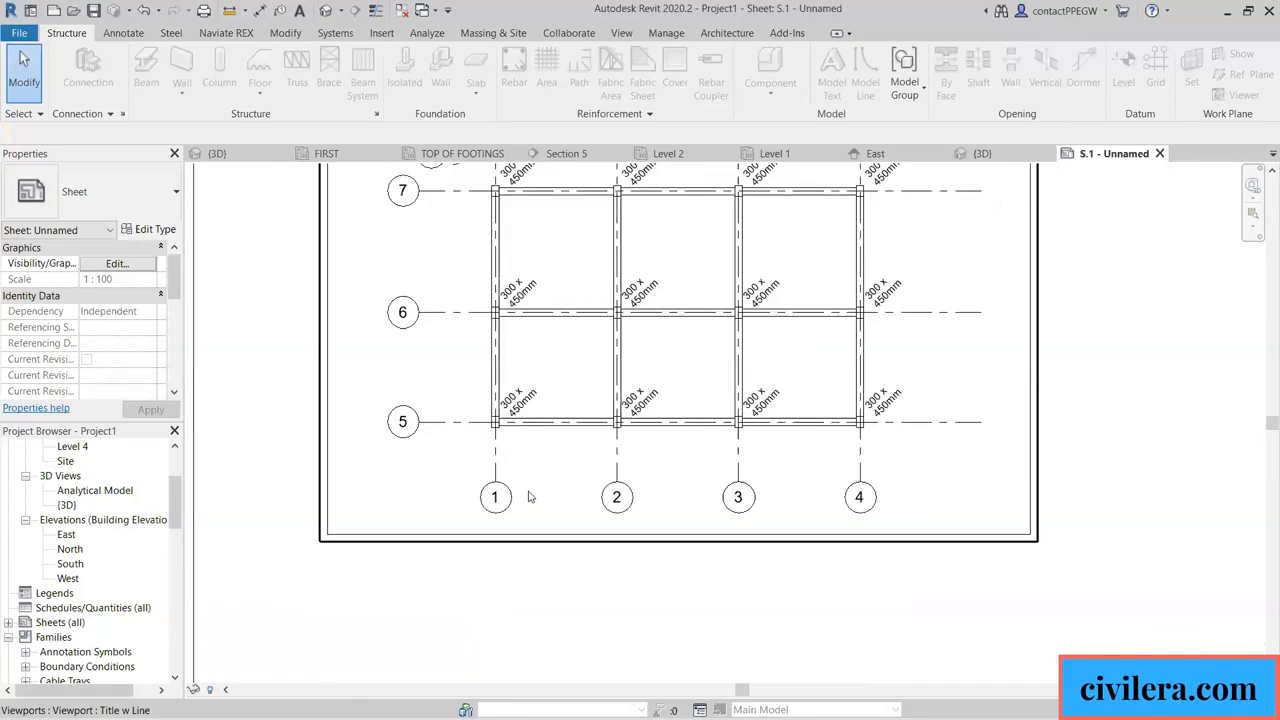
pyautogui.scroll(-4, 400, 560)
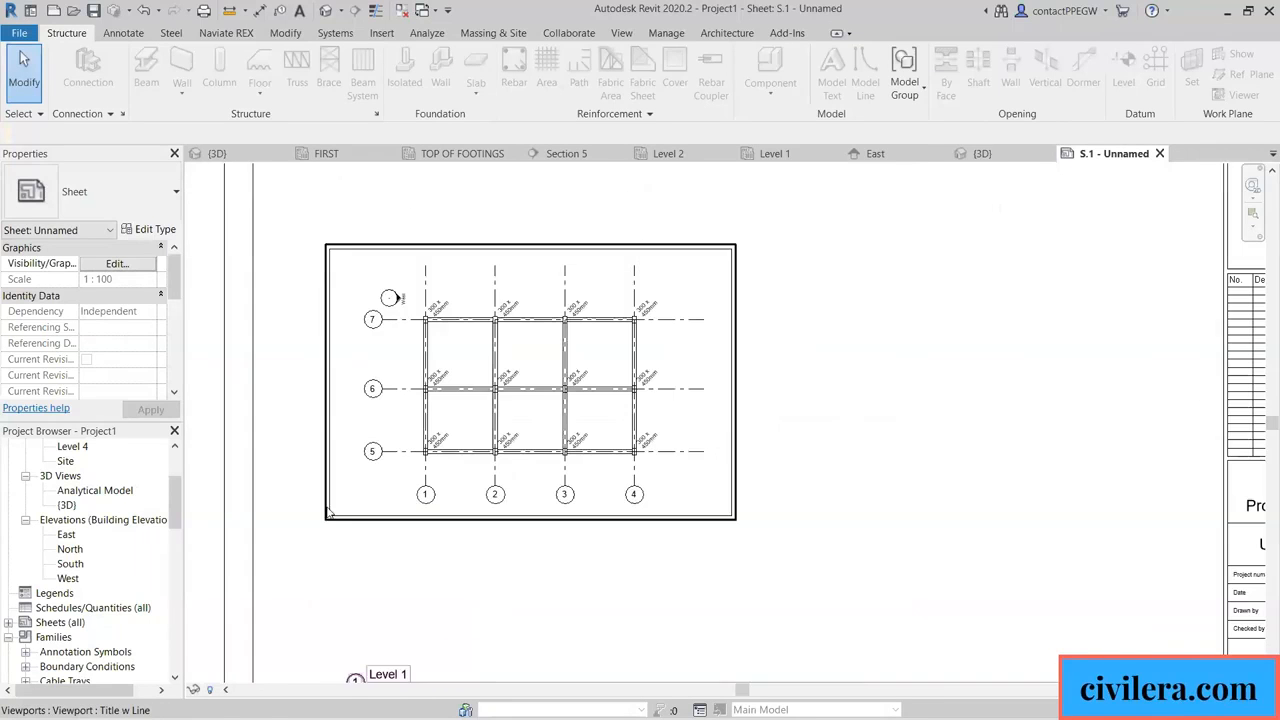
pyautogui.click(276, 610)
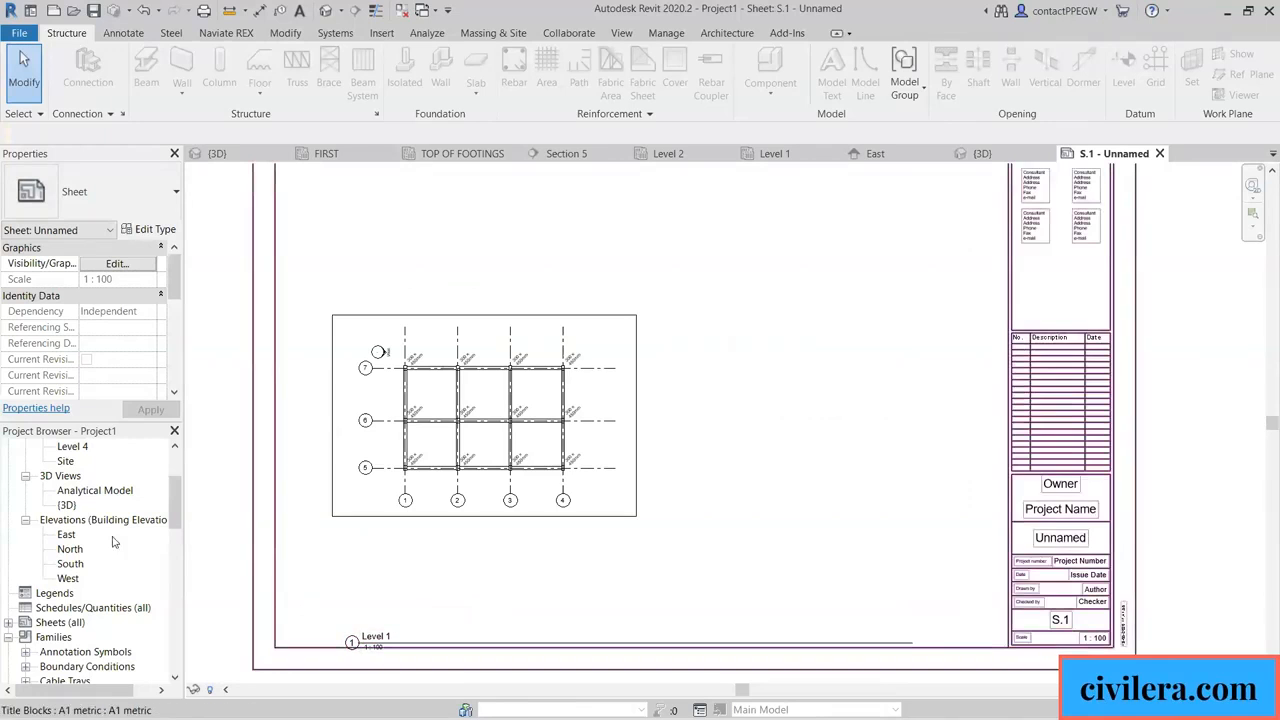
pyautogui.click(430, 522)
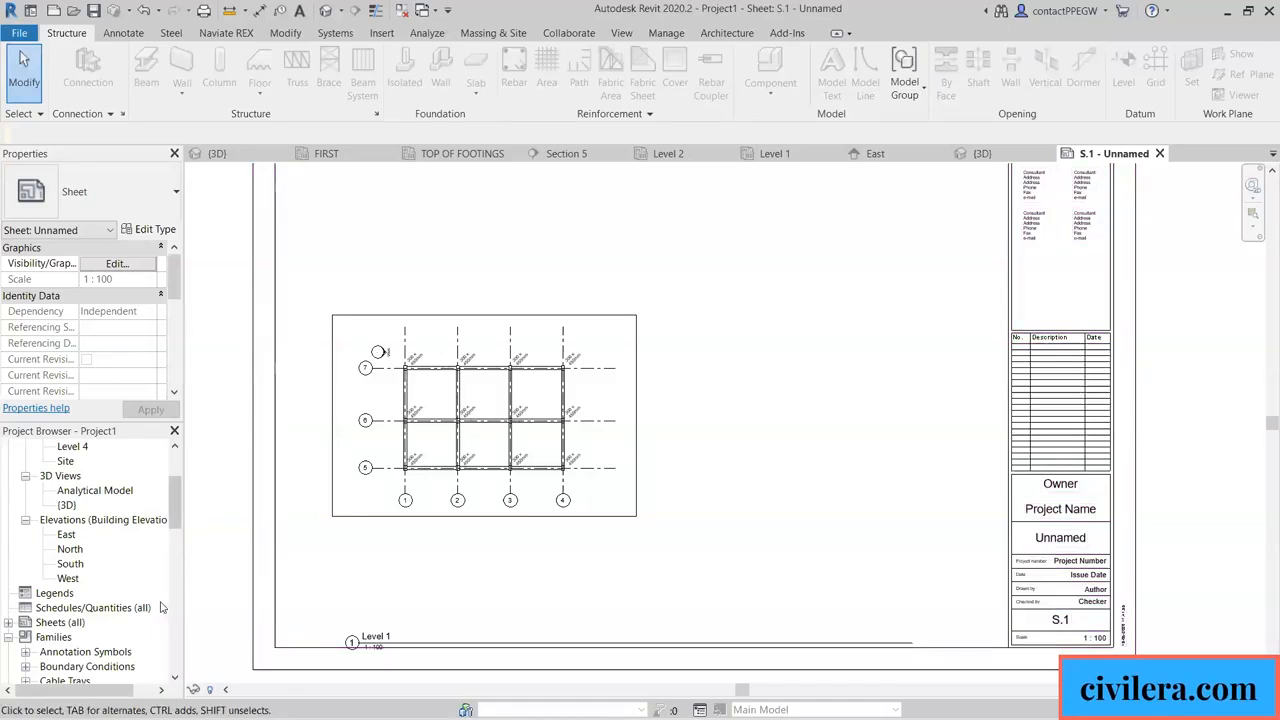
# Set the Level 1 structural plan's view scale to 1 : 50.
pyautogui.click(780, 153)
pyautogui.click(222, 690)
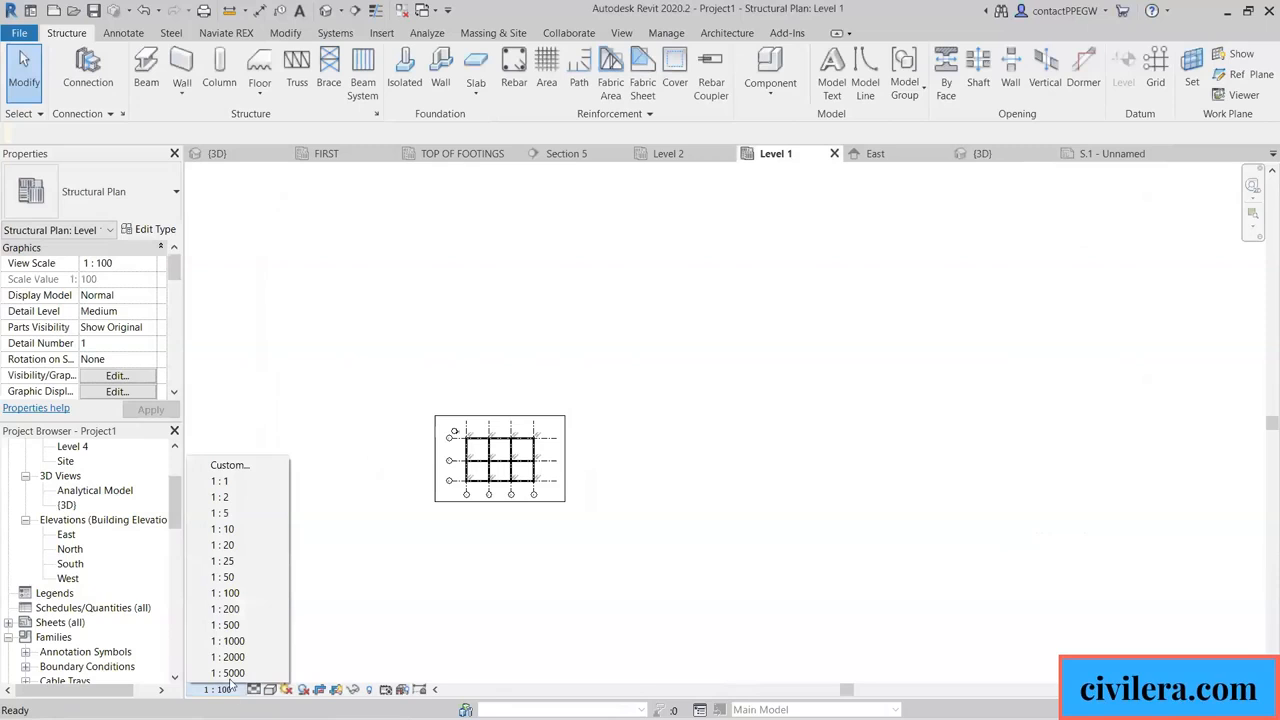
pyautogui.click(243, 586)
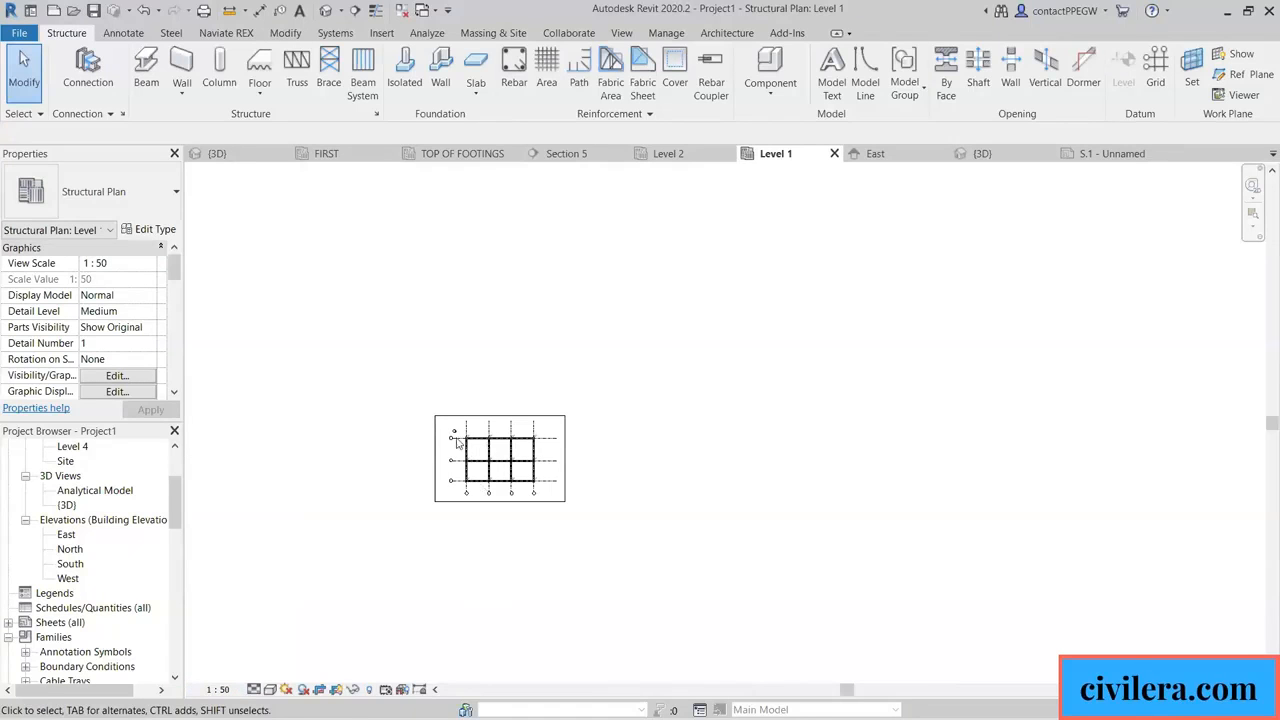
pyautogui.scroll(1, 476, 437)
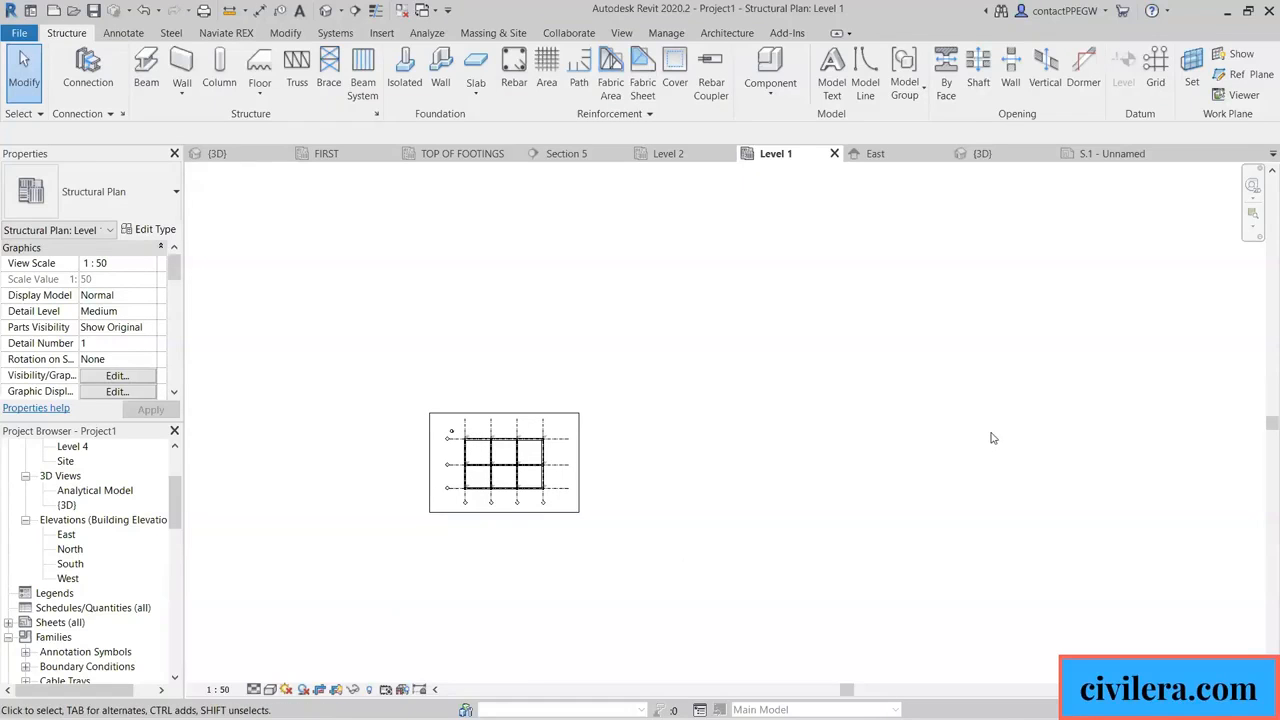
# On sheet S.1, move the Level 1 viewport fully inside the title block's drawing area and position its title just below it.
pyautogui.click(1088, 153)
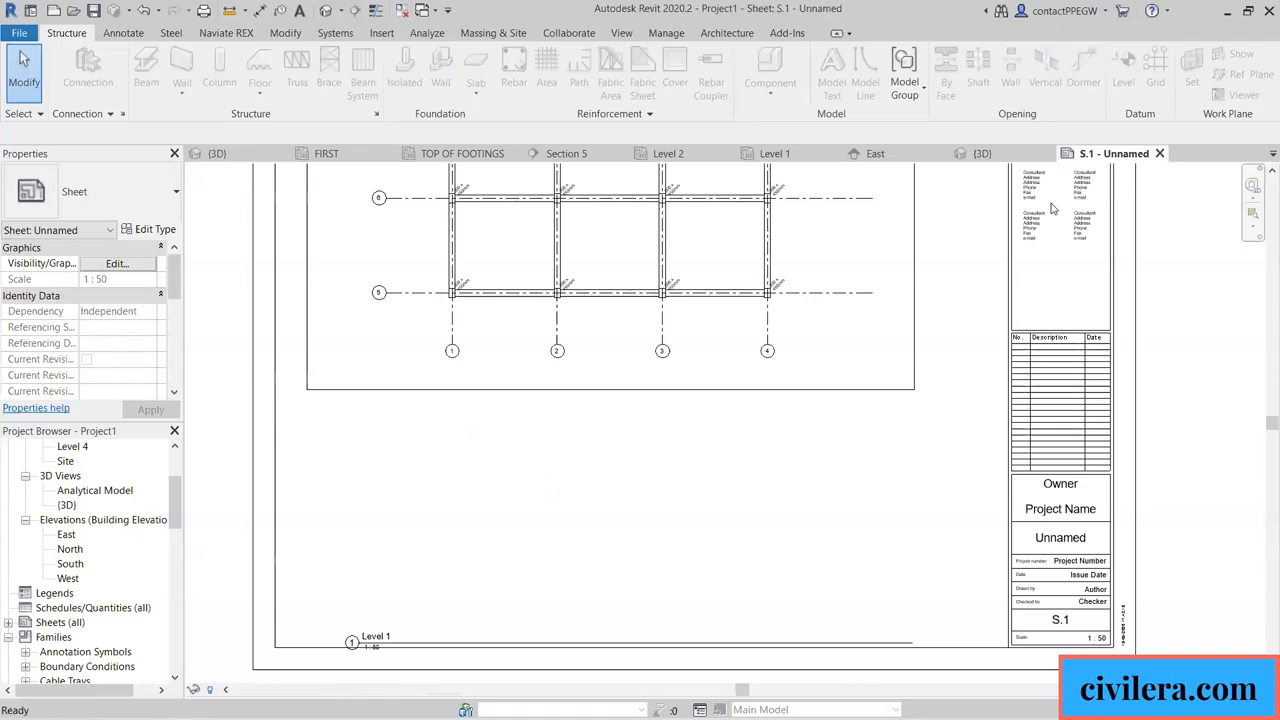
pyautogui.scroll(-2, 593, 537)
pyautogui.click(610, 522)
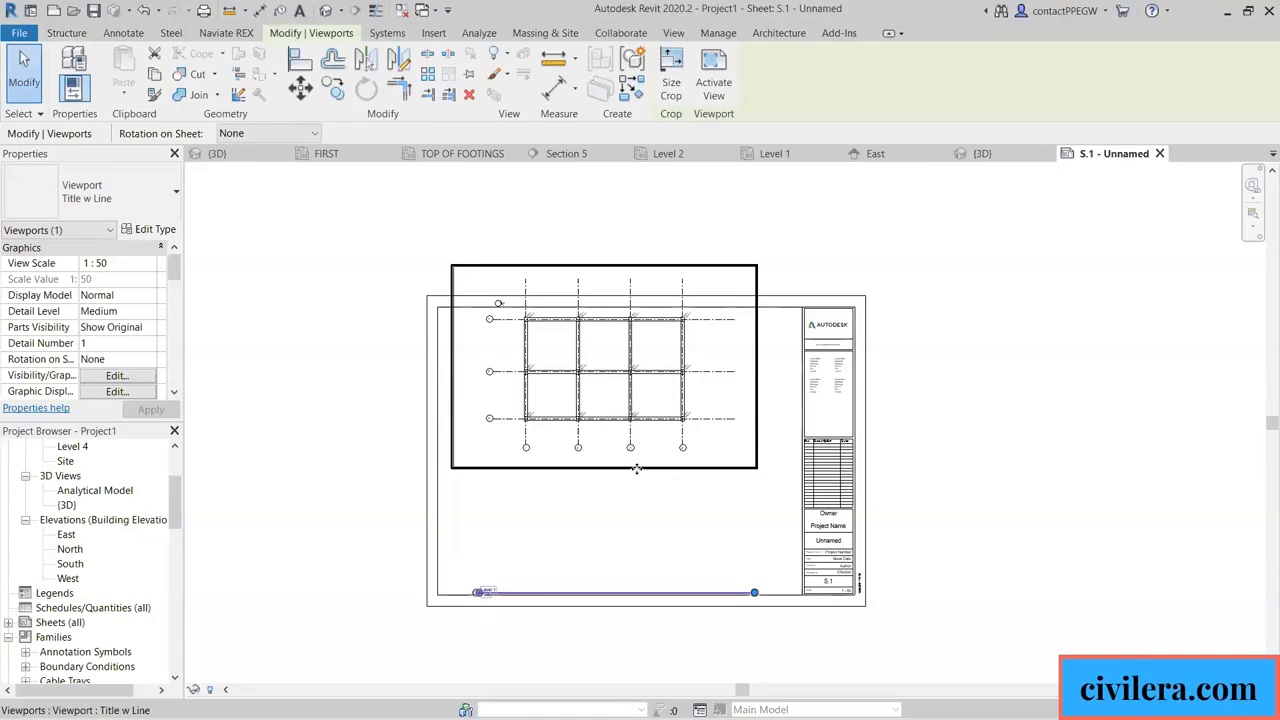
pyautogui.moveTo(631, 467); pyautogui.dragTo(660, 534)
pyautogui.click(650, 636)
pyautogui.click(657, 644)
pyautogui.click(653, 571)
pyautogui.scroll(1, 597, 478)
pyautogui.scroll(1, 593, 485)
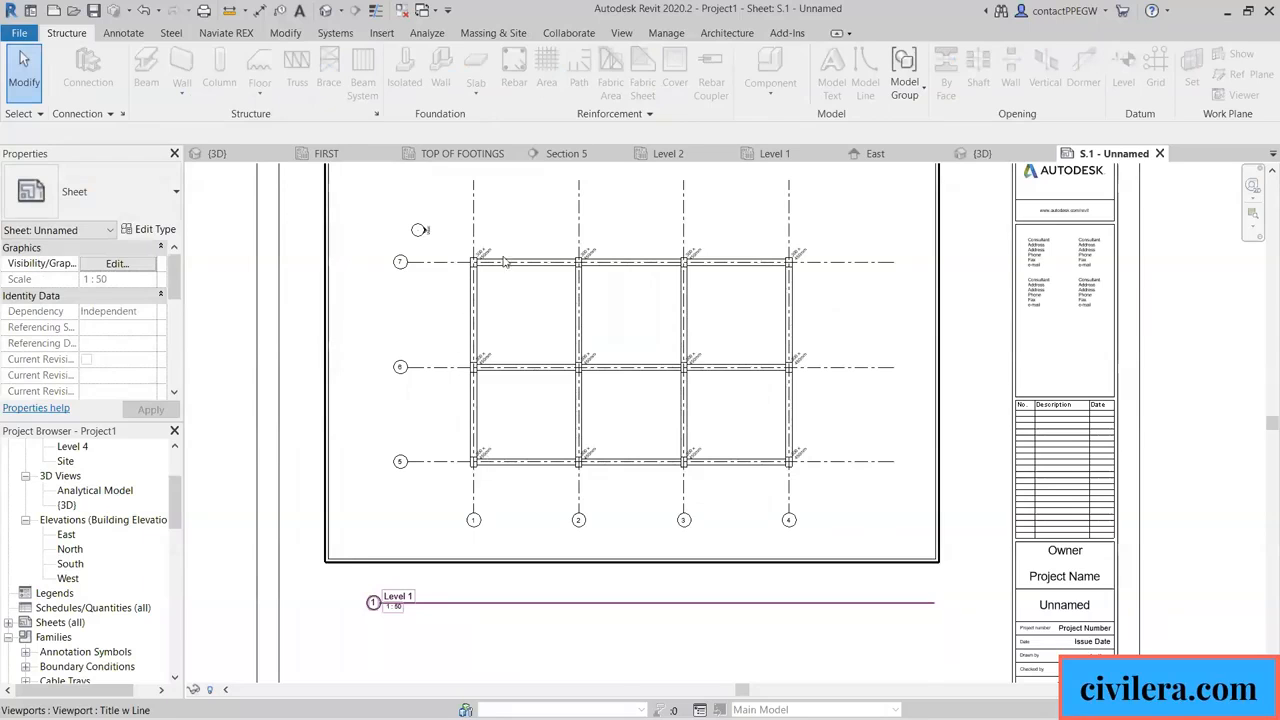
pyautogui.scroll(-2, 540, 420)
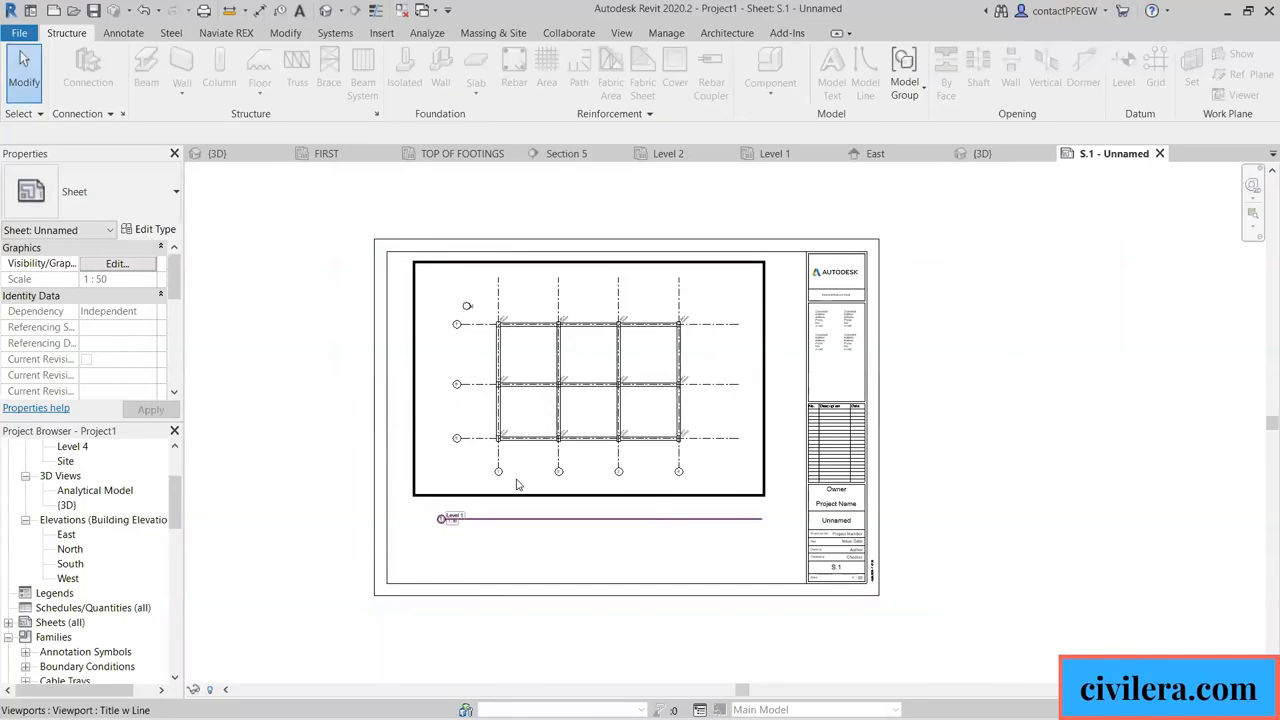
pyautogui.scroll(2, 494, 478)
pyautogui.scroll(-2, 357, 465)
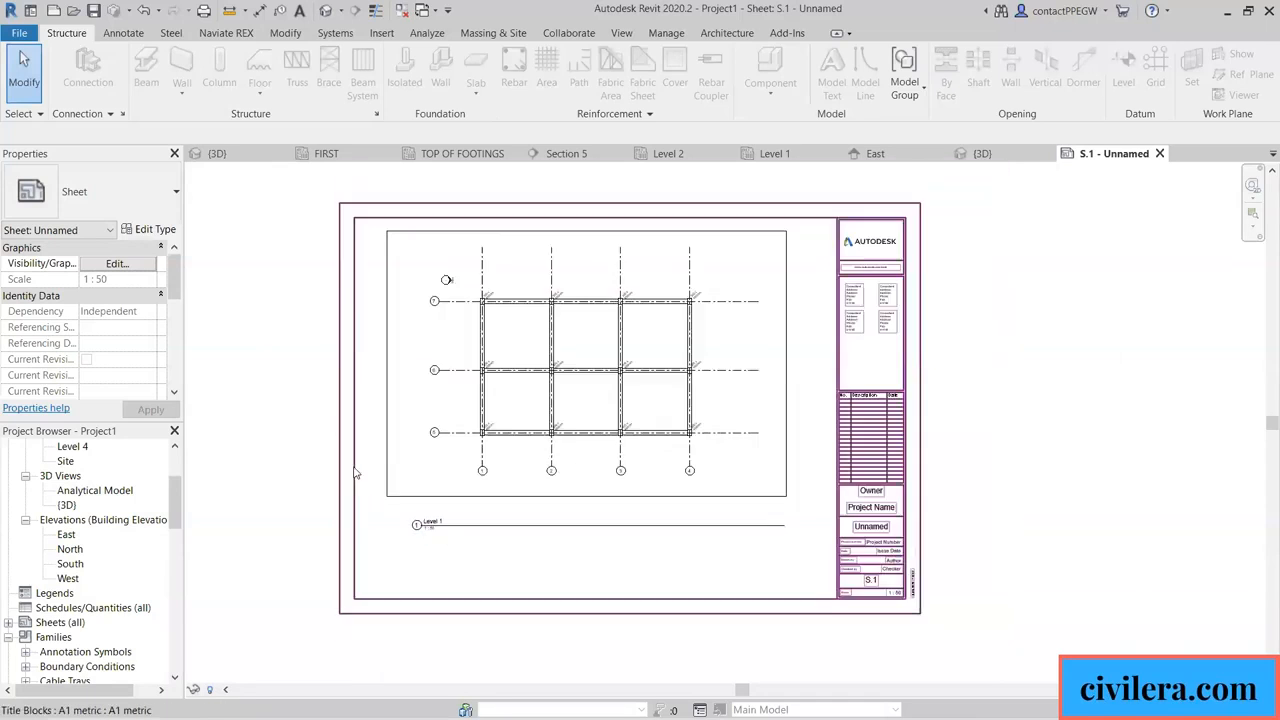
# Create a second sheet with the A1 metric title block.
pyautogui.rightClick(76, 623)
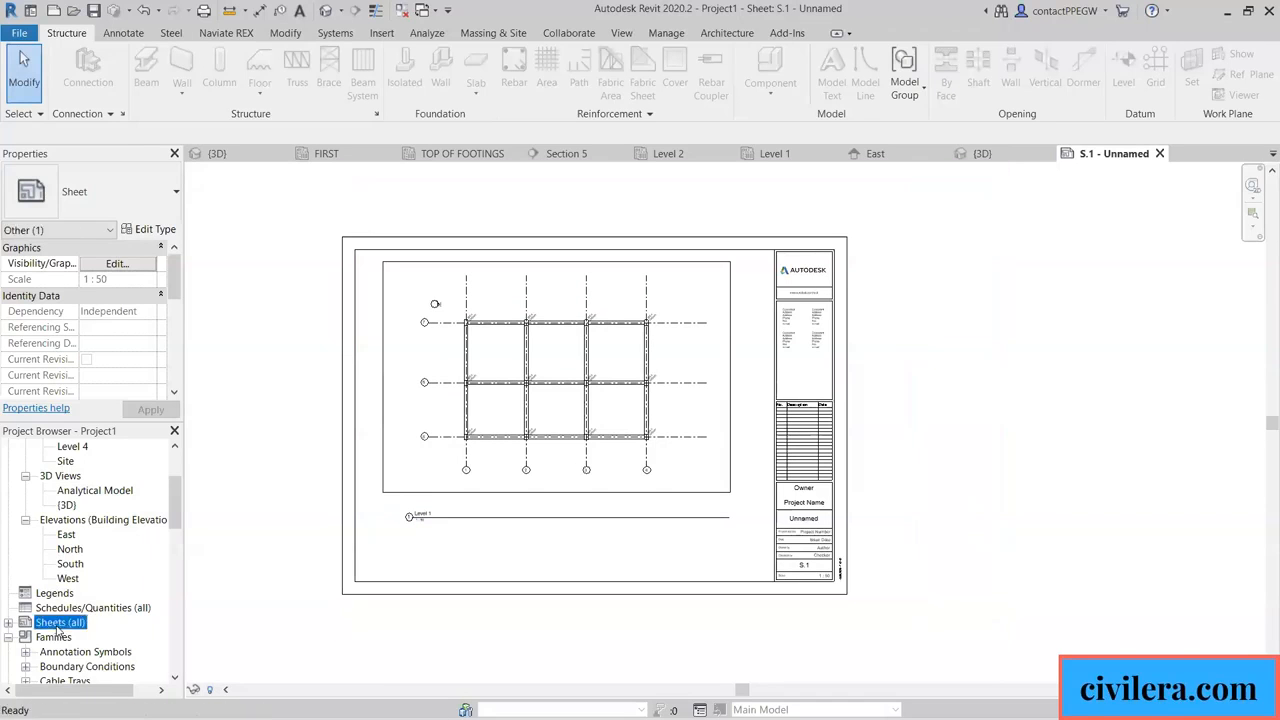
pyautogui.click(103, 530)
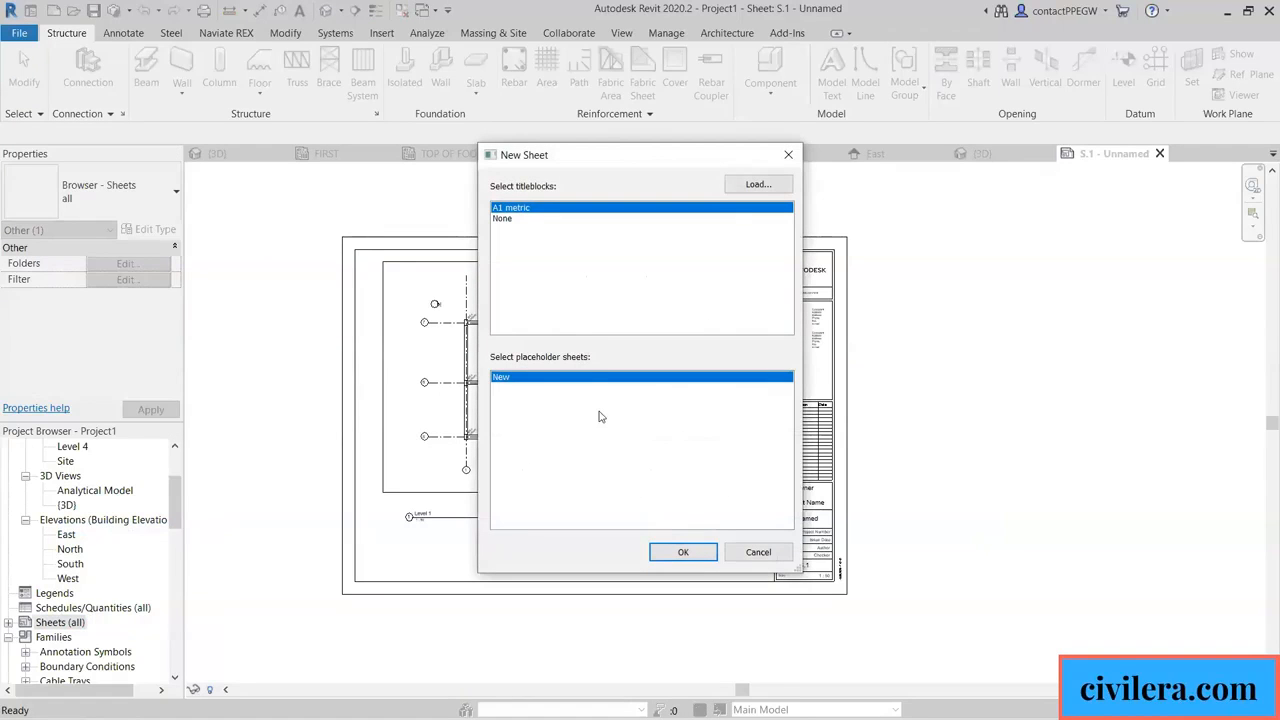
pyautogui.click(683, 552)
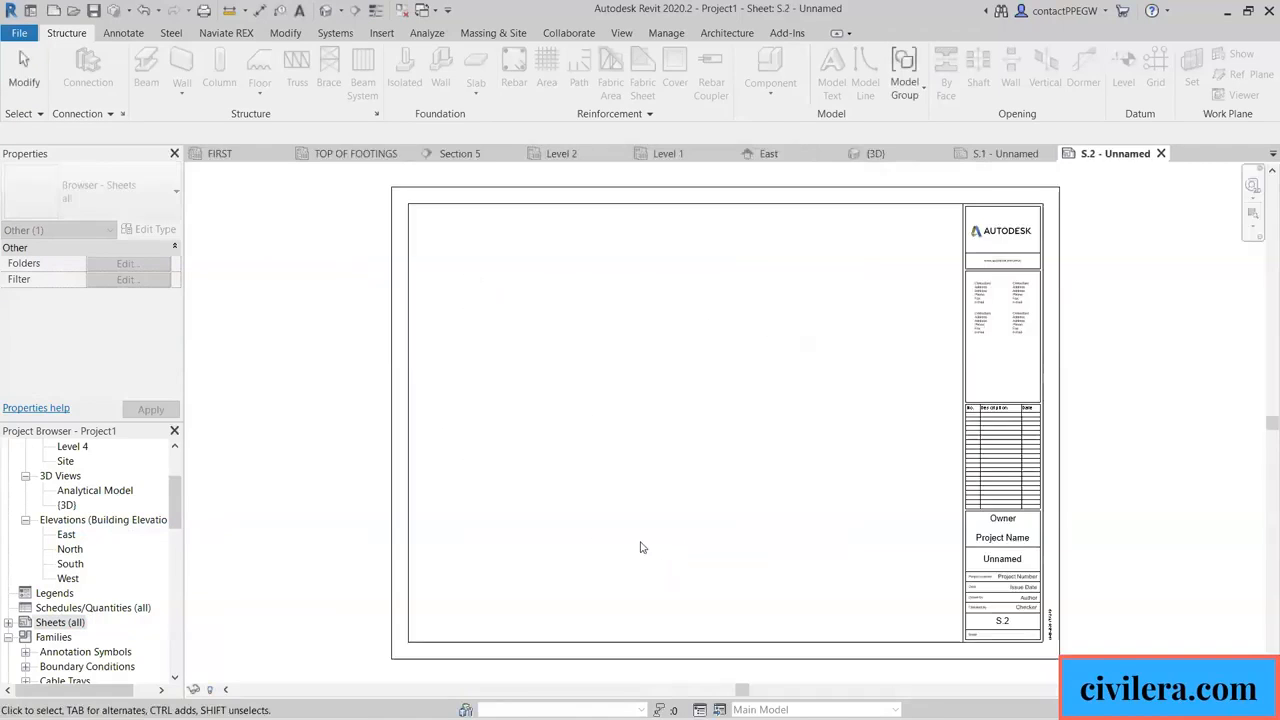
# Look through the project's views available for the new sheet and return to the Level 1 structural plan.
pyautogui.scroll(2, 64, 510)
pyautogui.scroll(2, 93, 520)
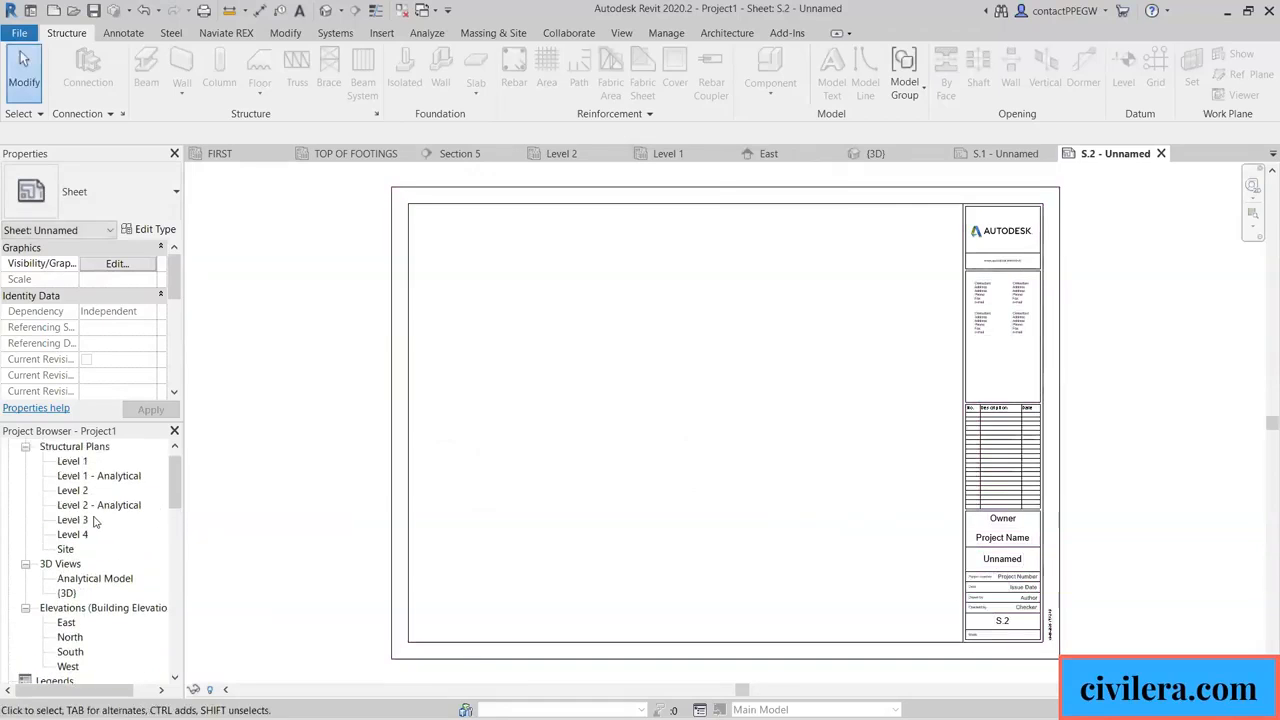
pyautogui.scroll(-3, 94, 540)
pyautogui.scroll(-1, 93, 543)
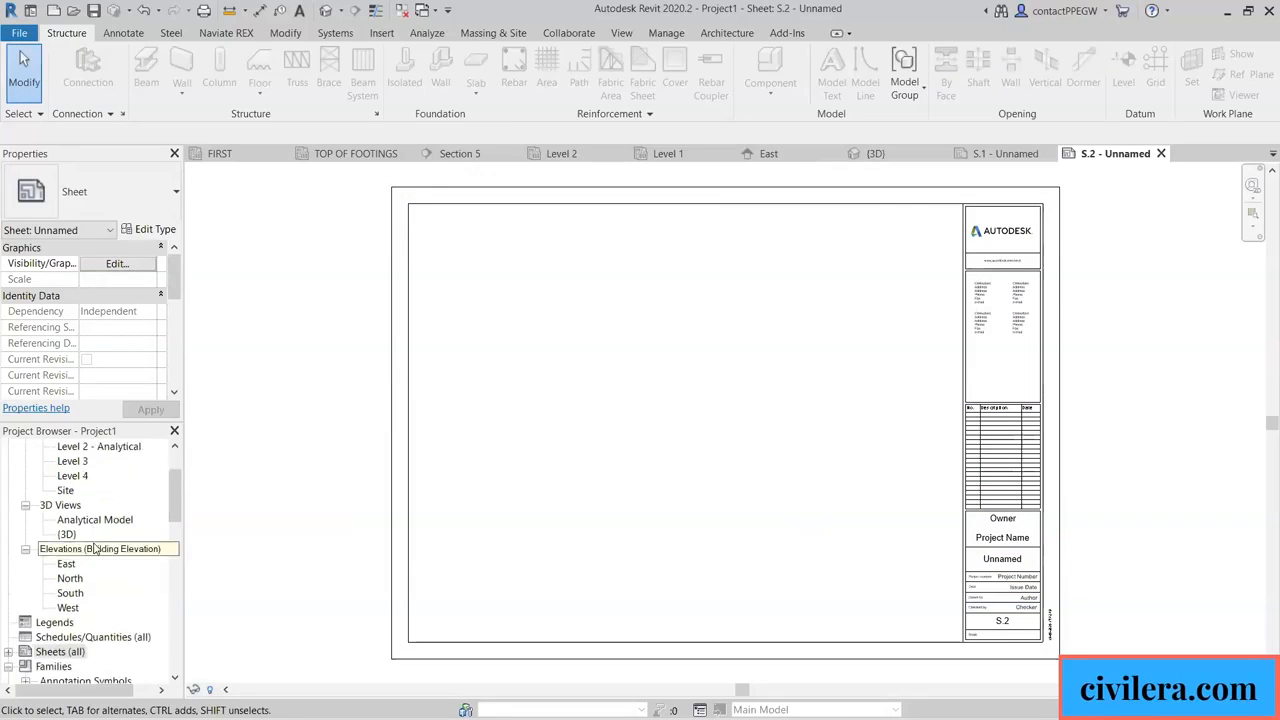
pyautogui.scroll(1, 77, 498)
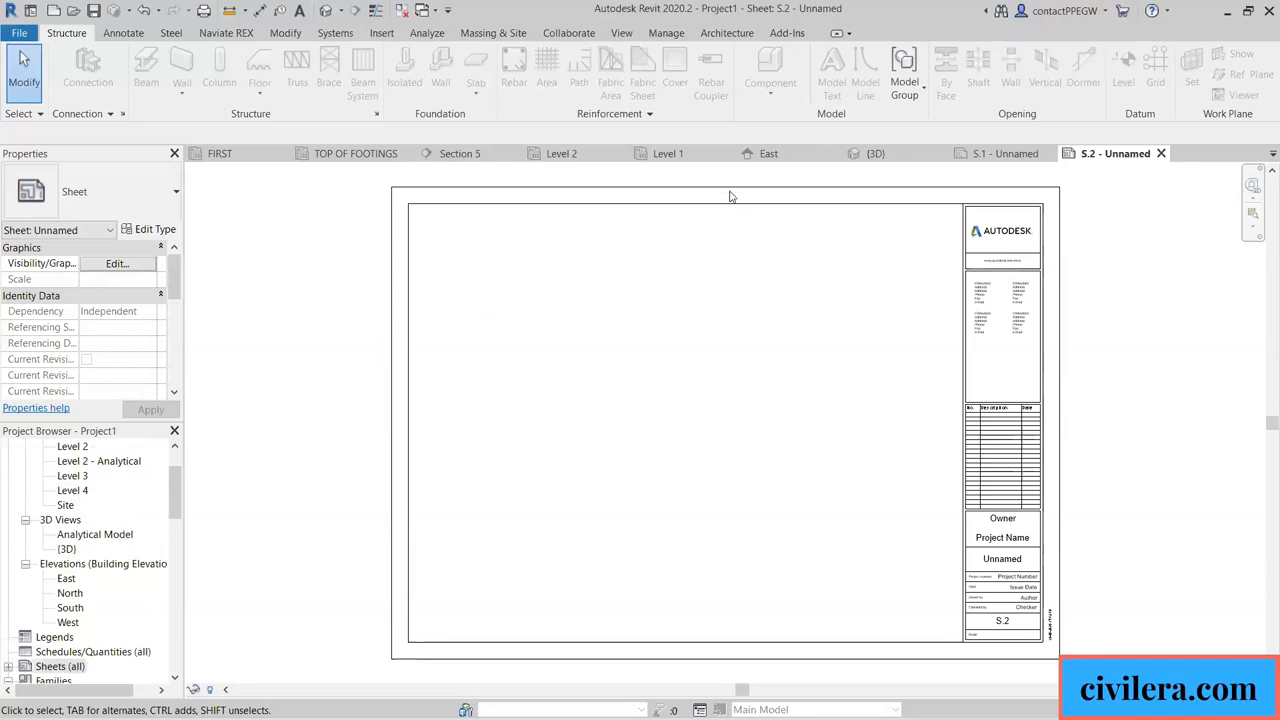
pyautogui.click(678, 155)
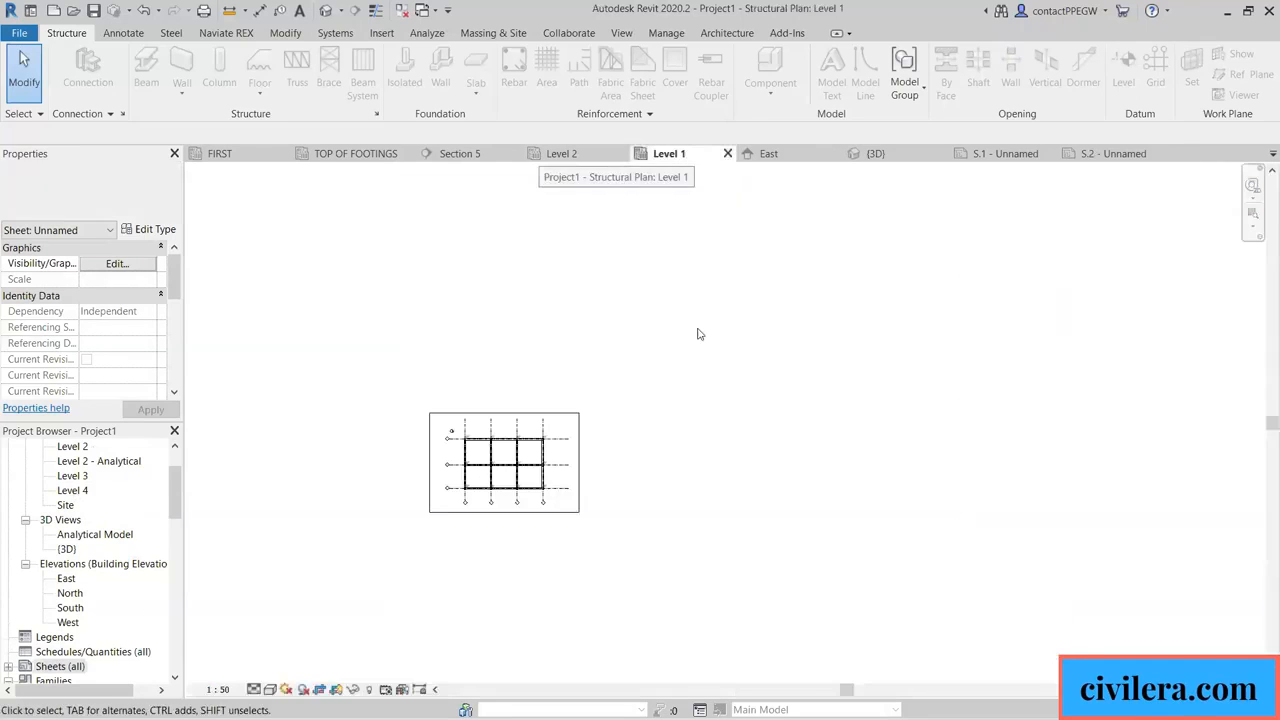
# Draw a horizontal section across the full width of the frame between grids 7 and 6 on the Level 1 plan.
pyautogui.scroll(2, 464, 548)
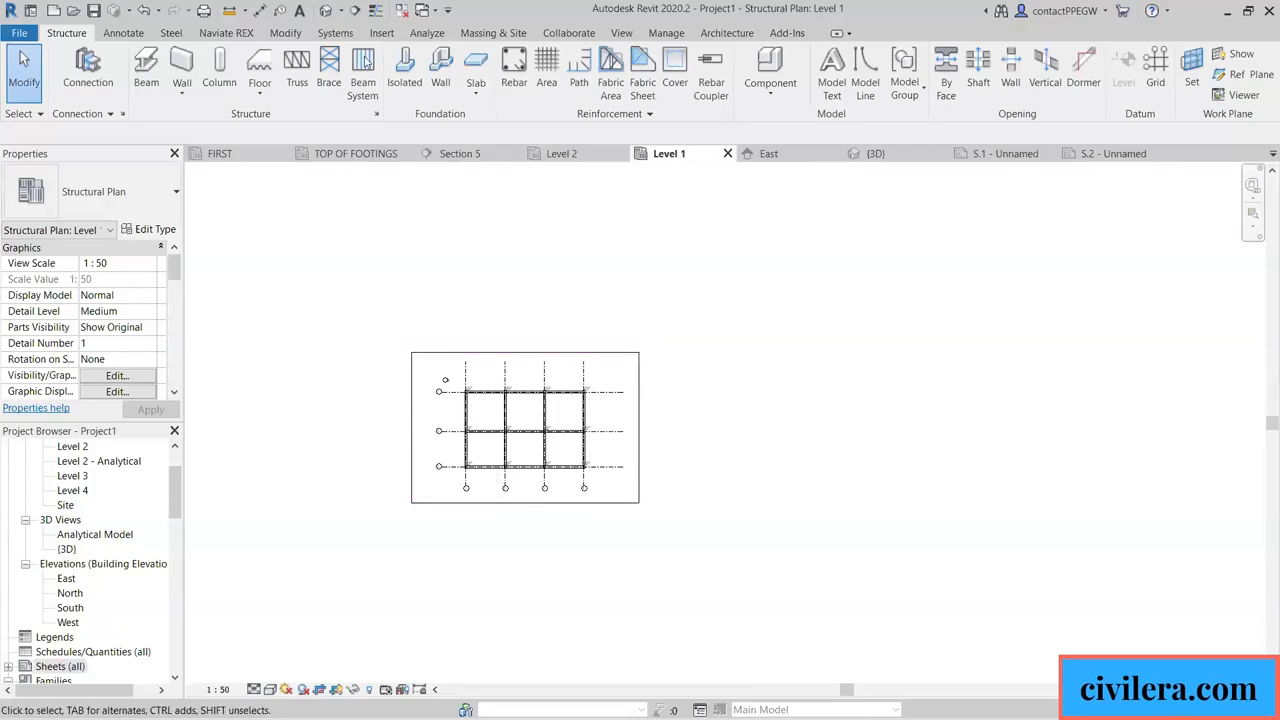
pyautogui.click(355, 10)
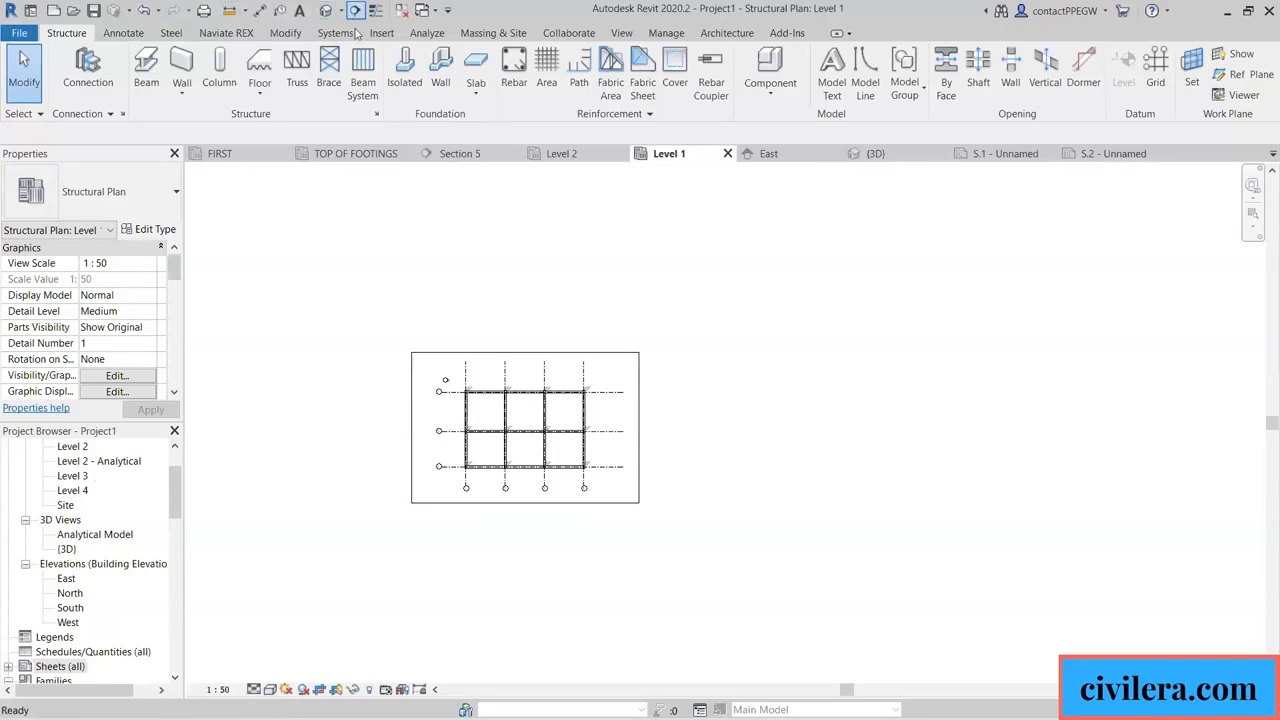
pyautogui.click(645, 413)
pyautogui.press('Escape')
pyautogui.press('Escape')
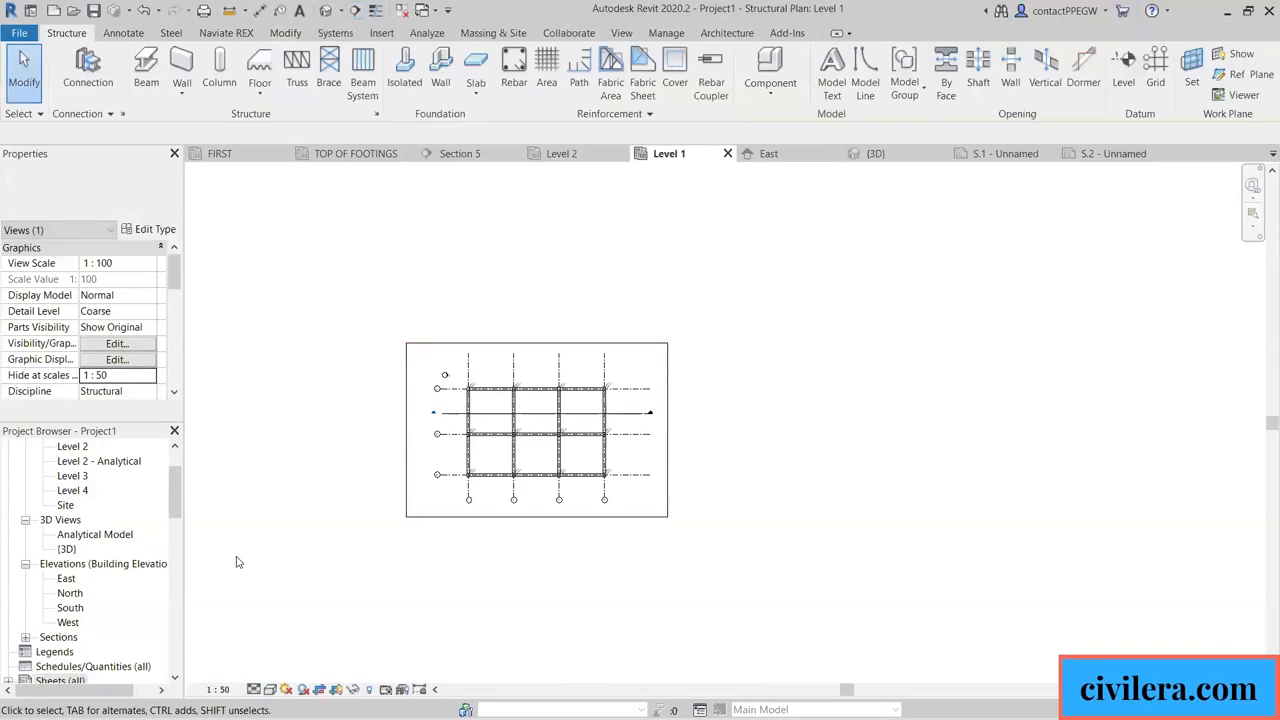
# Reveal the project's section views and create a third sheet with the A1 metric title block.
pyautogui.scroll(-5, 90, 605)
pyautogui.scroll(-5, 70, 626)
pyautogui.scroll(4, 40, 555)
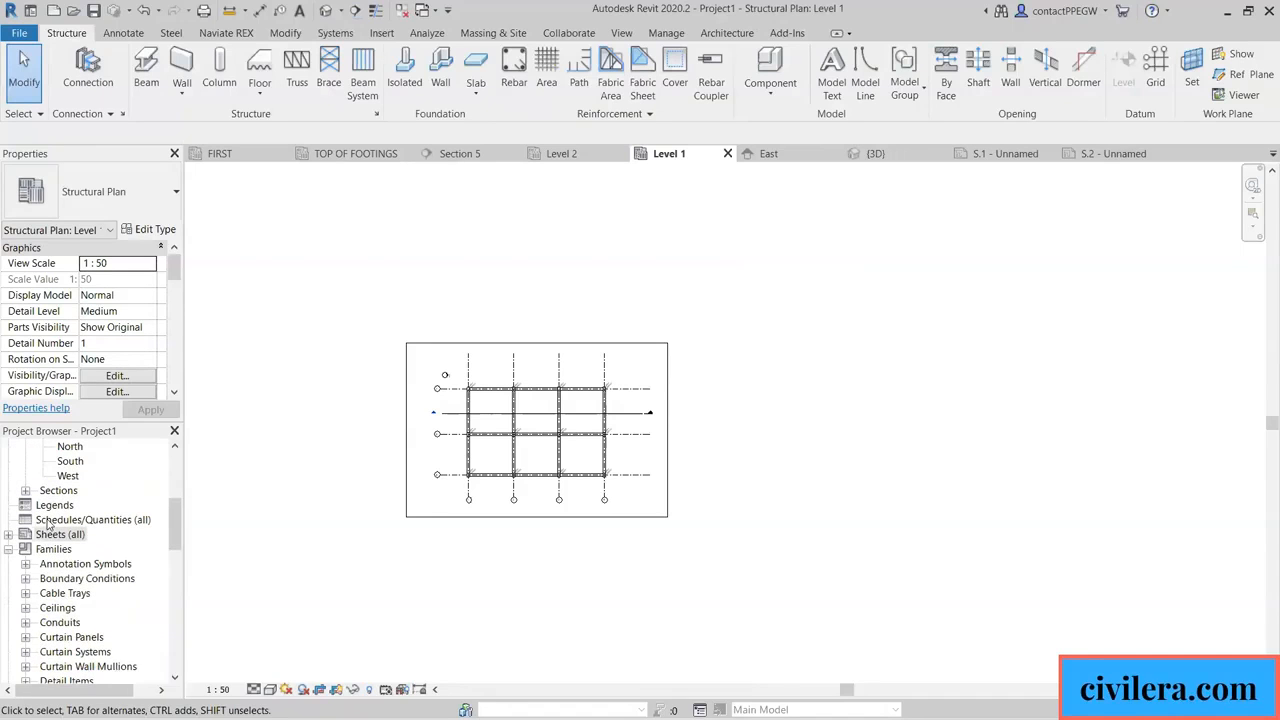
pyautogui.click(27, 491)
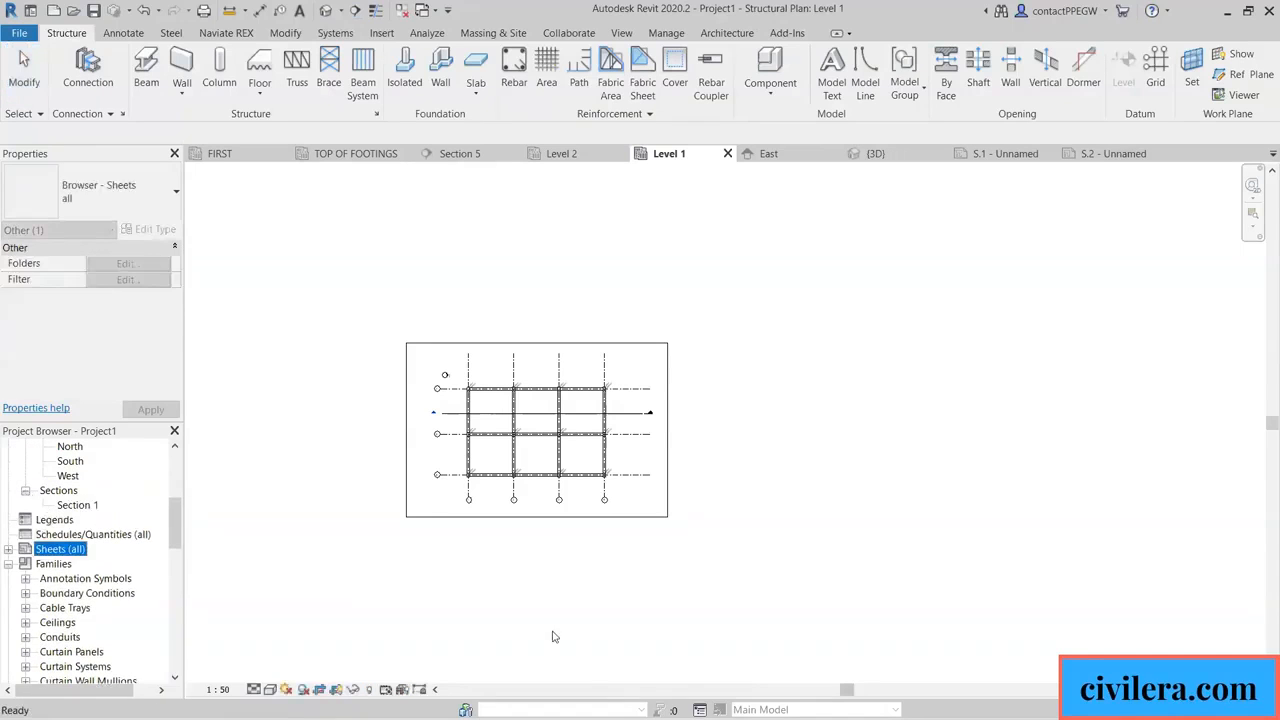
pyautogui.rightClick(71, 554)
pyautogui.click(106, 567)
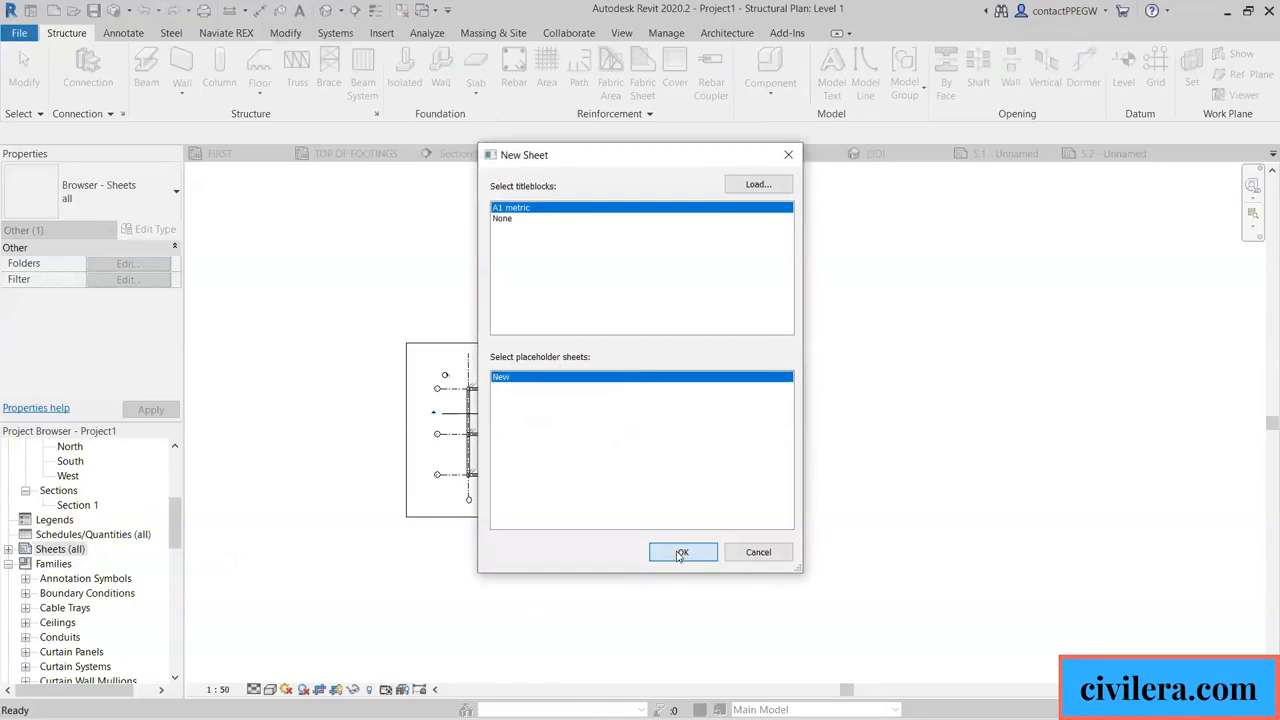
pyautogui.click(680, 553)
# Place the Section 1 view on sheet S.3 inside the title block's drawing area.
pyautogui.moveTo(77, 505); pyautogui.dragTo(605, 478)
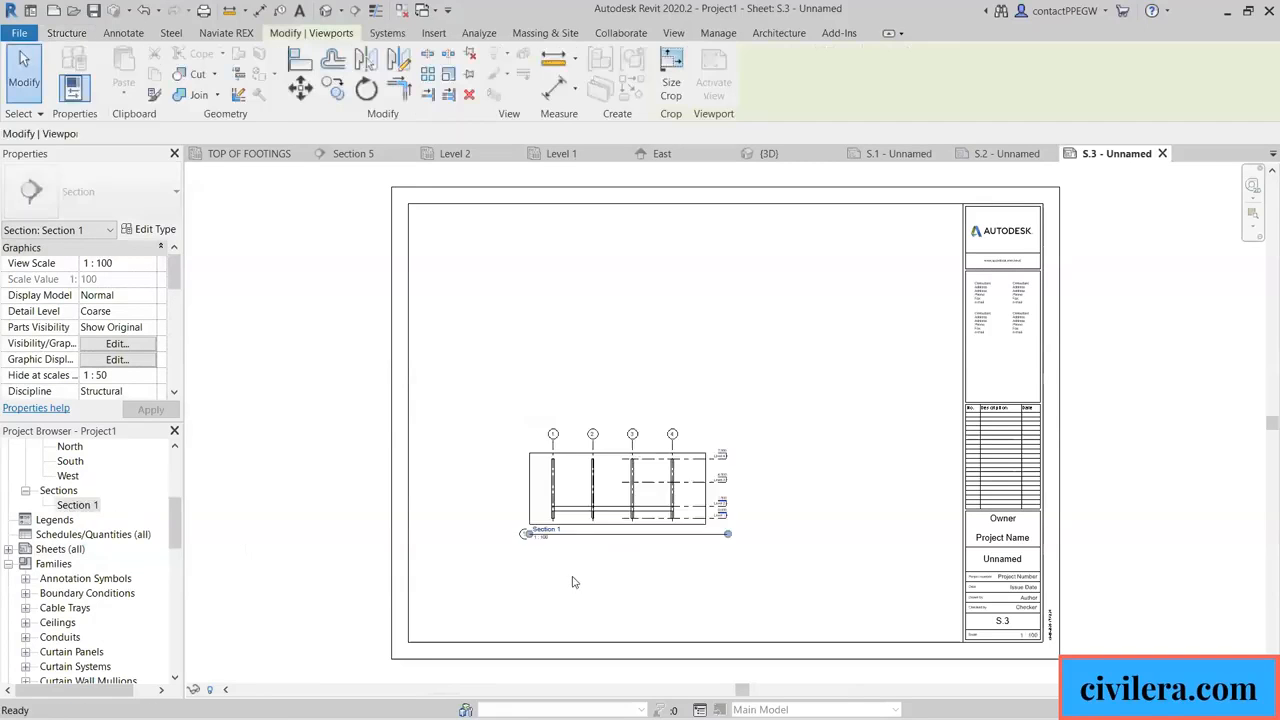
pyautogui.scroll(5, 549, 557)
pyautogui.scroll(-4, 513, 538)
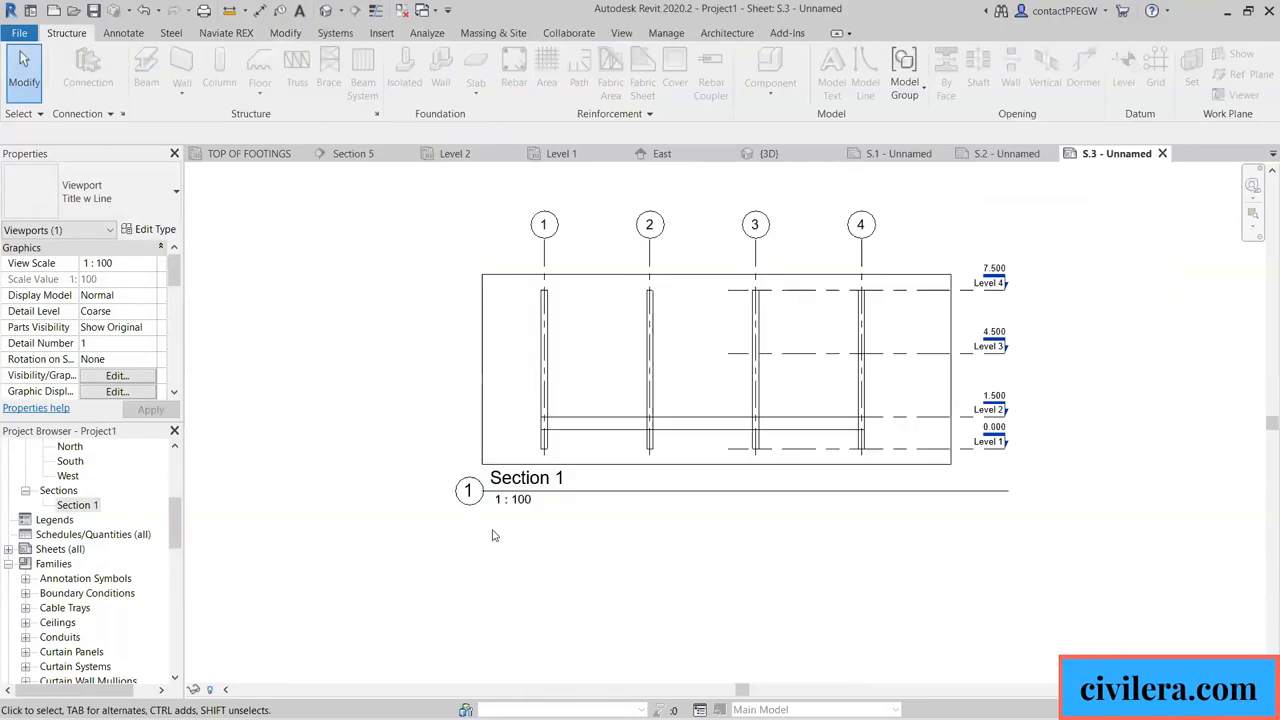
pyautogui.click(460, 623)
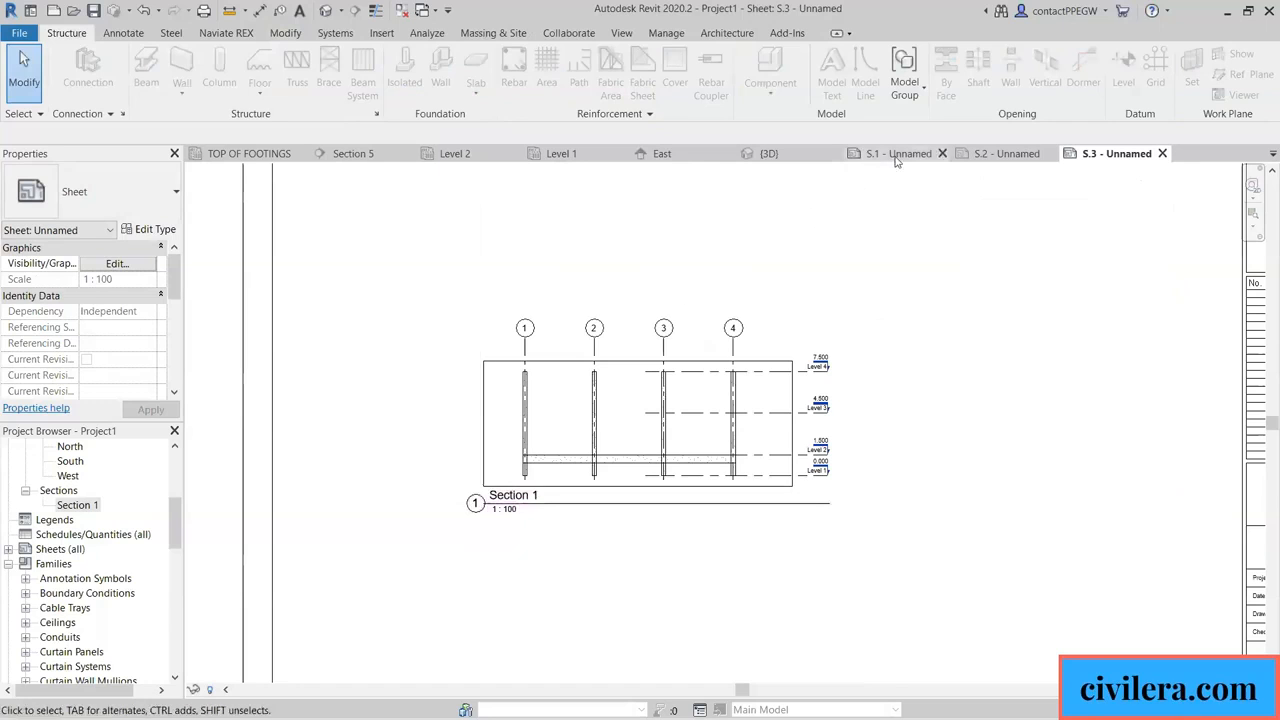
# Compare the section mark on the Level 1 plan with the Section 1 view title on sheet S.3, and check sheet S.2.
pyautogui.click(581, 155)
pyautogui.scroll(4, 430, 480)
pyautogui.scroll(10, 452, 330)
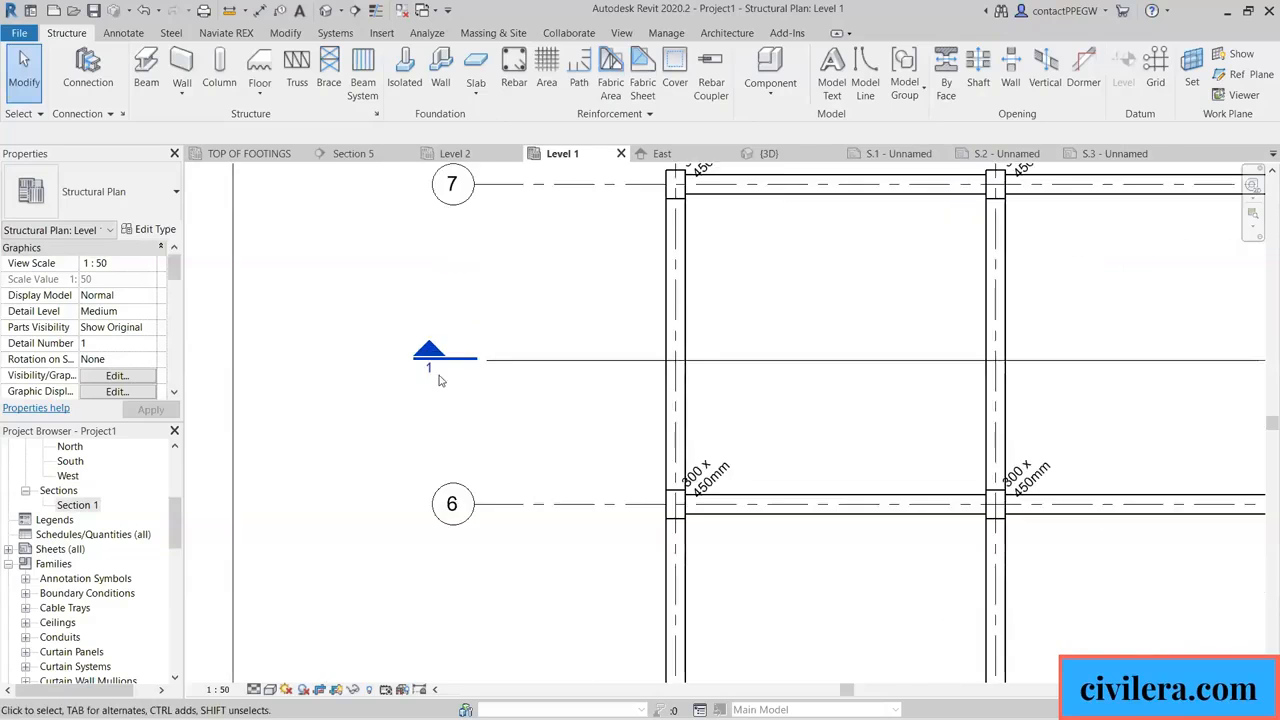
pyautogui.scroll(-10, 344, 327)
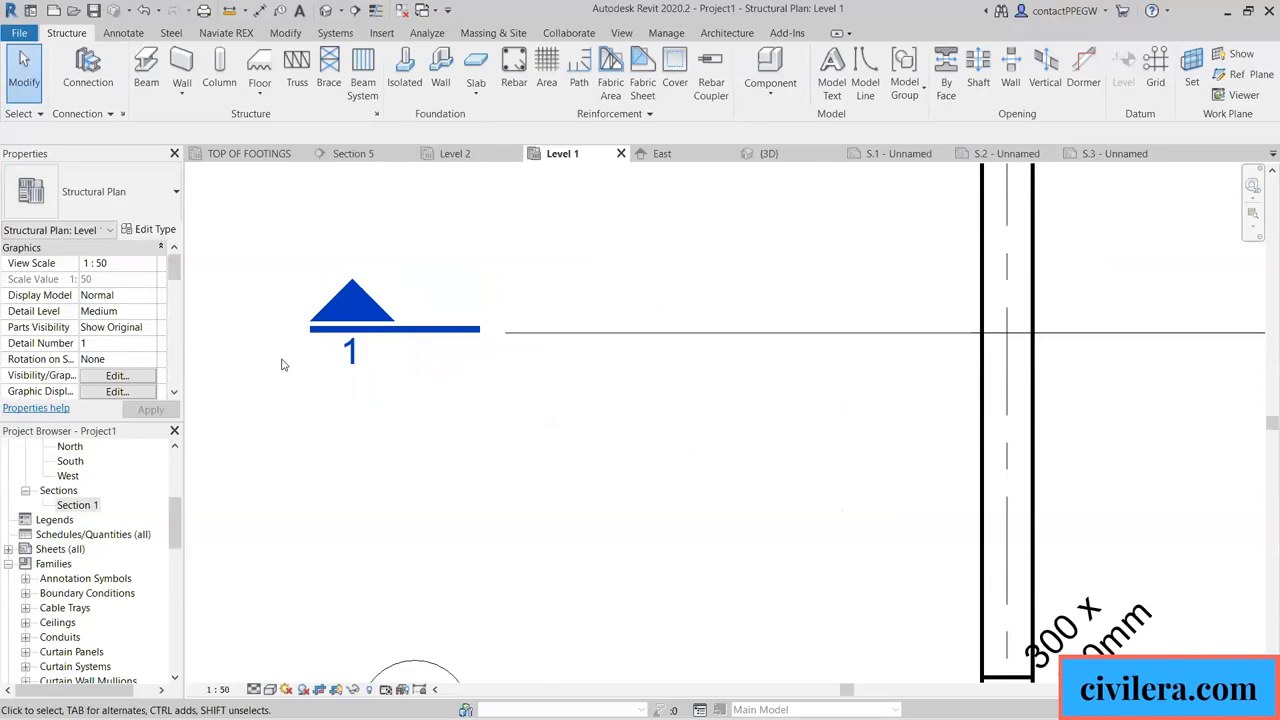
pyautogui.click(1097, 163)
pyautogui.scroll(5, 480, 531)
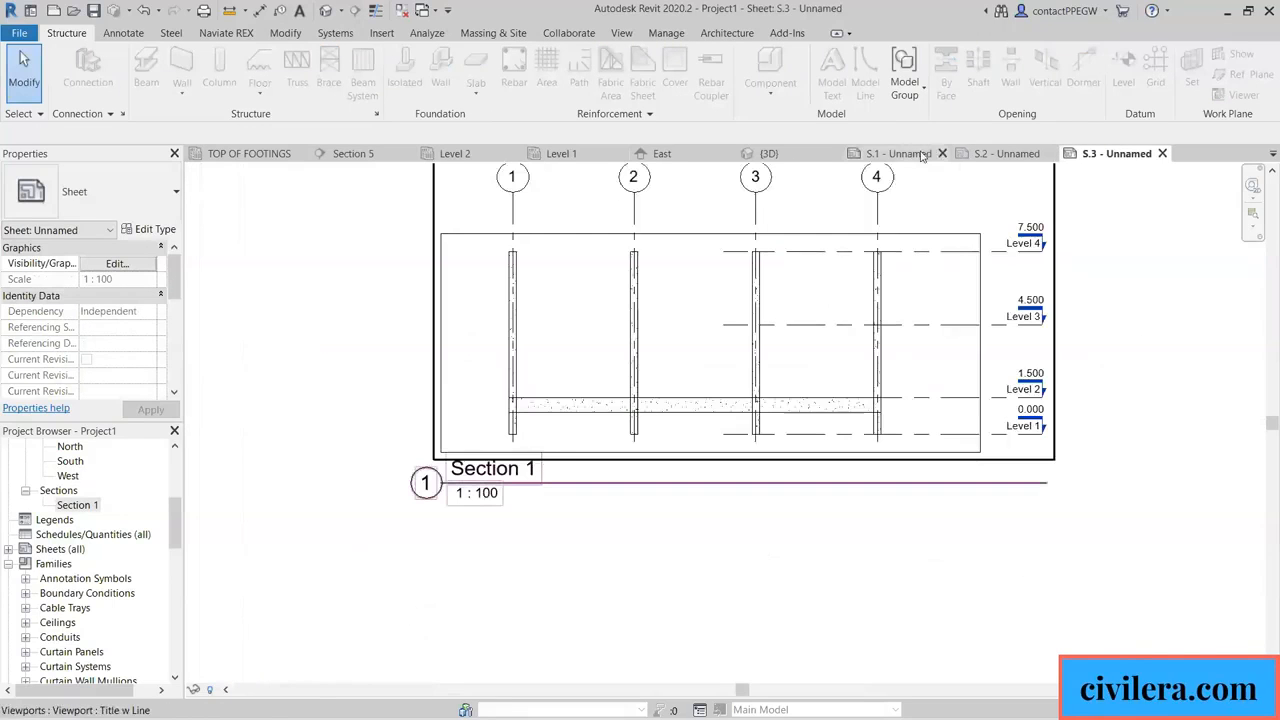
pyautogui.click(997, 154)
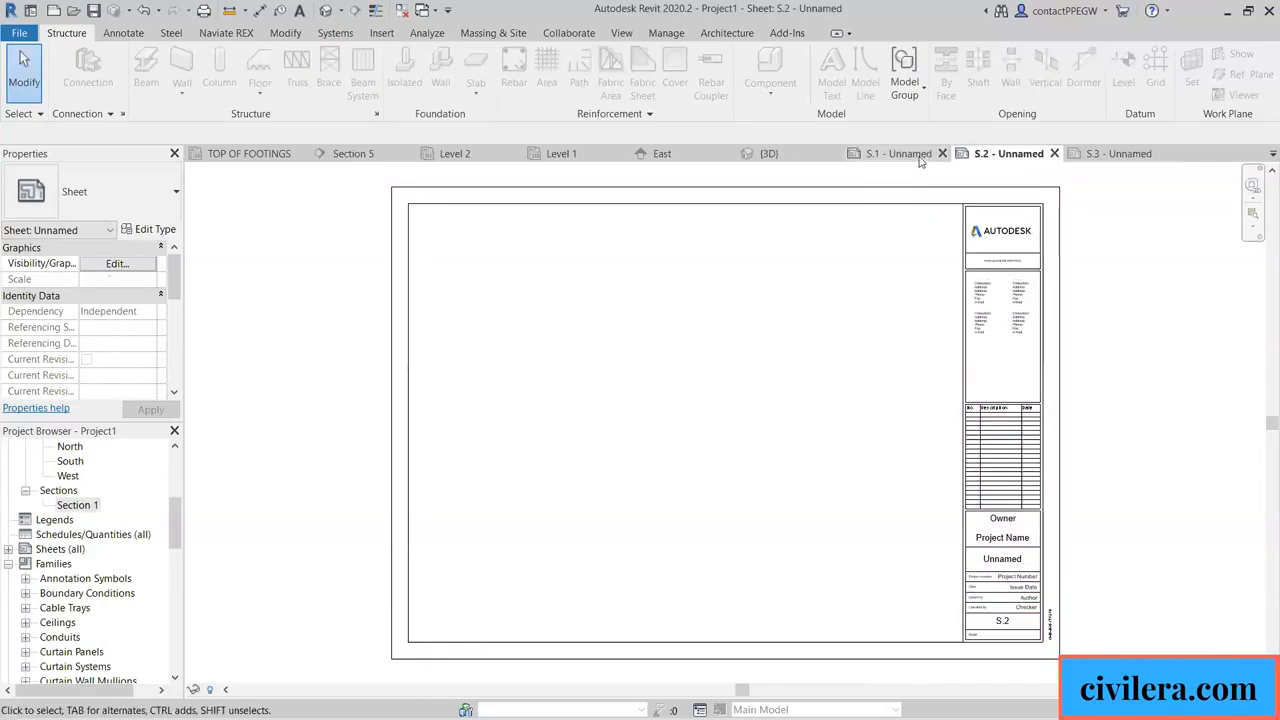
pyautogui.click(1097, 155)
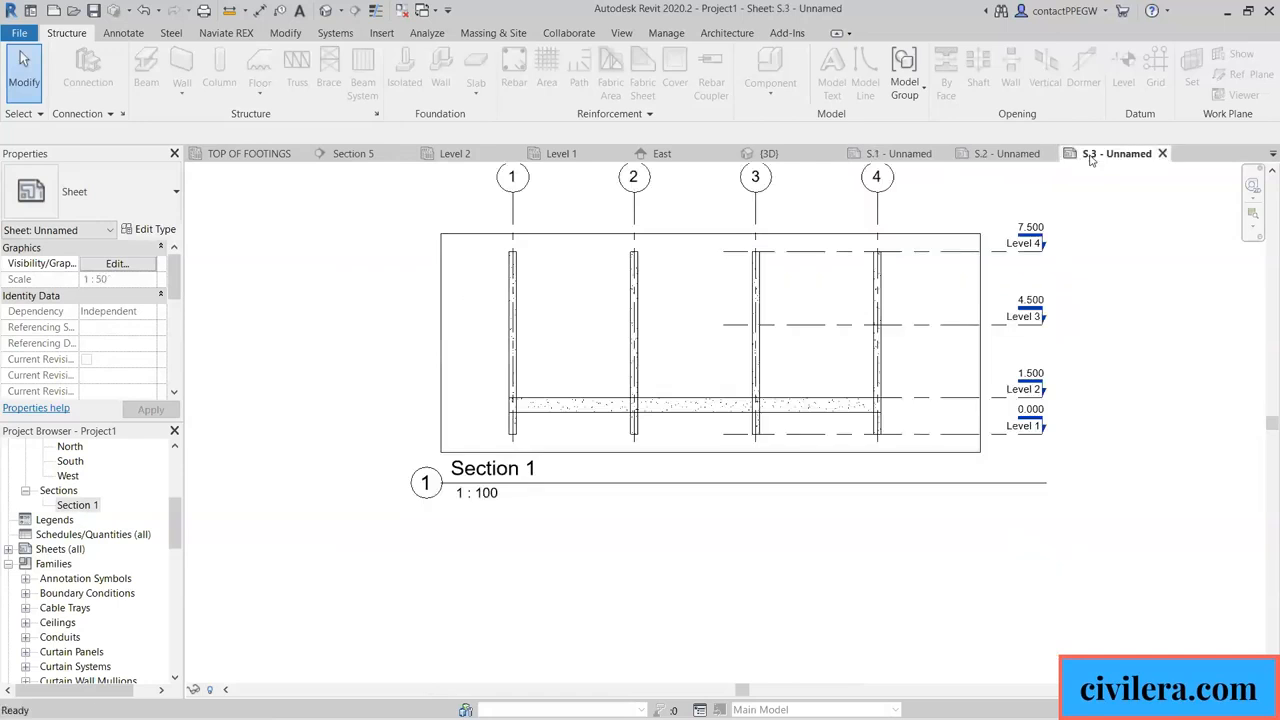
# Examine the Section 1 viewport's title on sheet S.3, including its detail number, view name and scale, and its position on the sheet.
pyautogui.scroll(-3, 360, 525)
pyautogui.scroll(3, 500, 488)
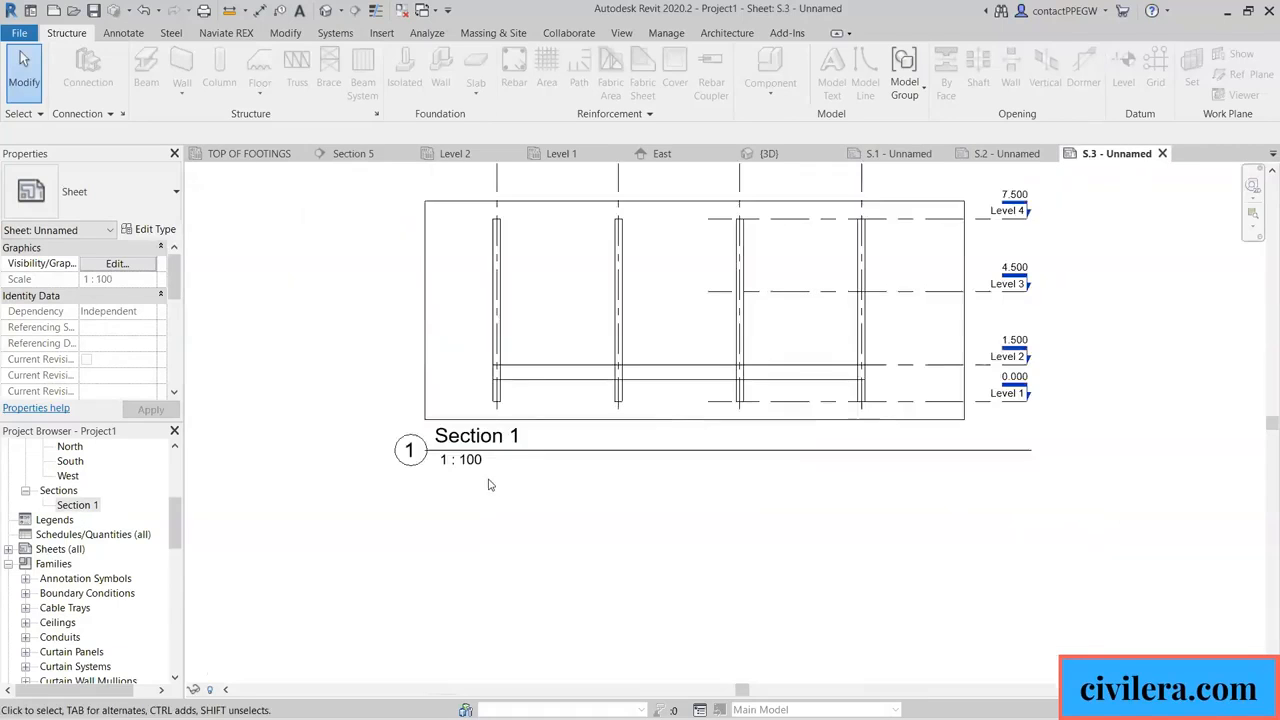
pyautogui.scroll(-2, 457, 509)
pyautogui.scroll(2, 656, 453)
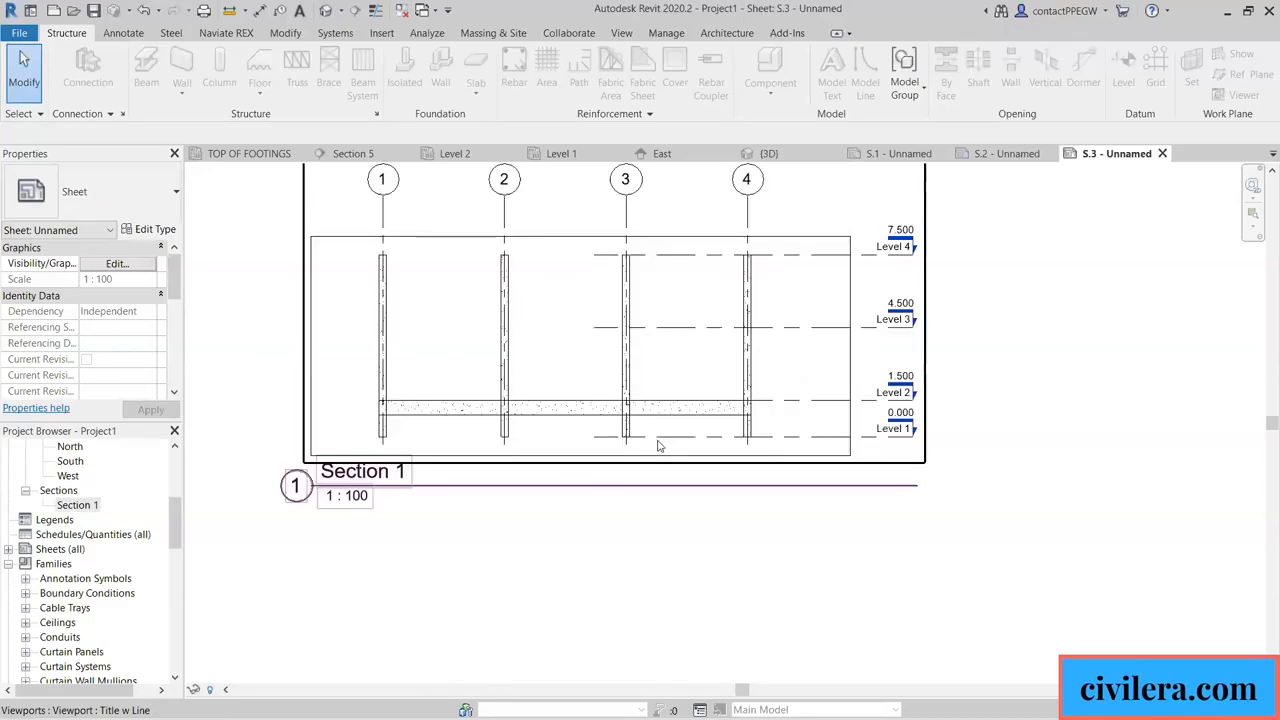
pyautogui.click(531, 486)
pyautogui.scroll(-2, 480, 470)
pyautogui.scroll(1, 396, 508)
pyautogui.scroll(3, 396, 508)
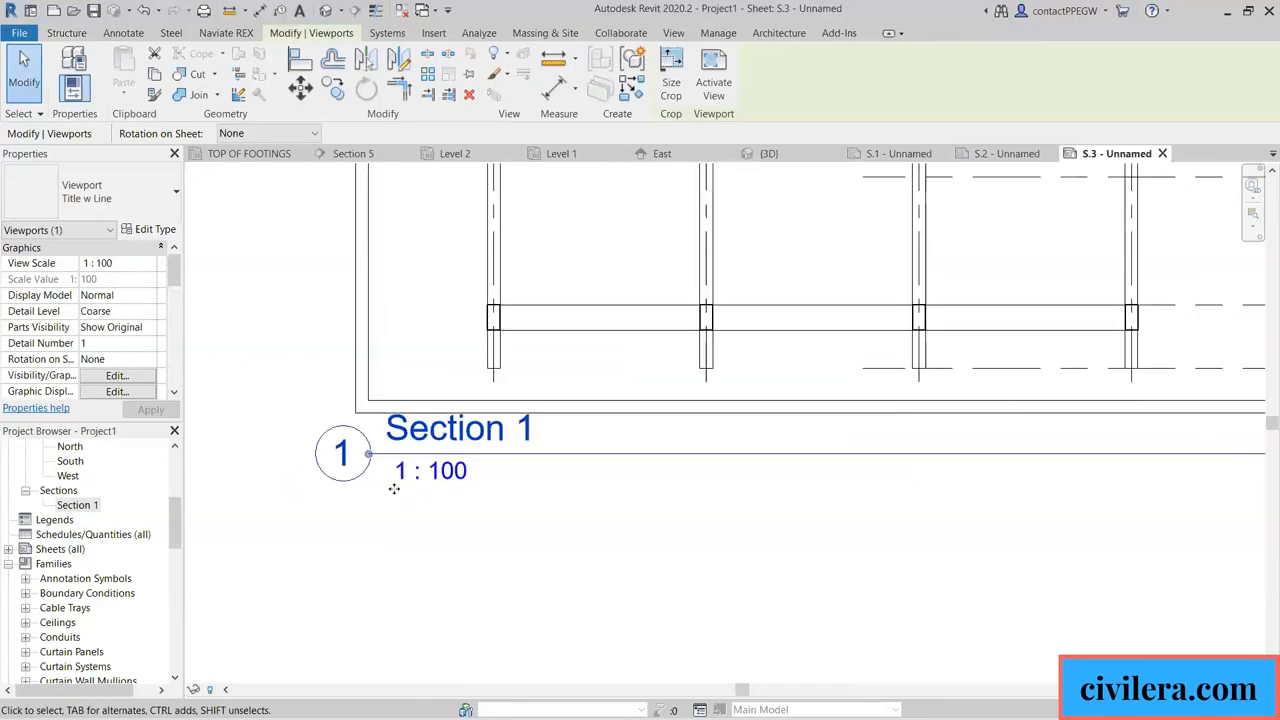
pyautogui.scroll(2, 392, 480)
pyautogui.scroll(-1, 375, 435)
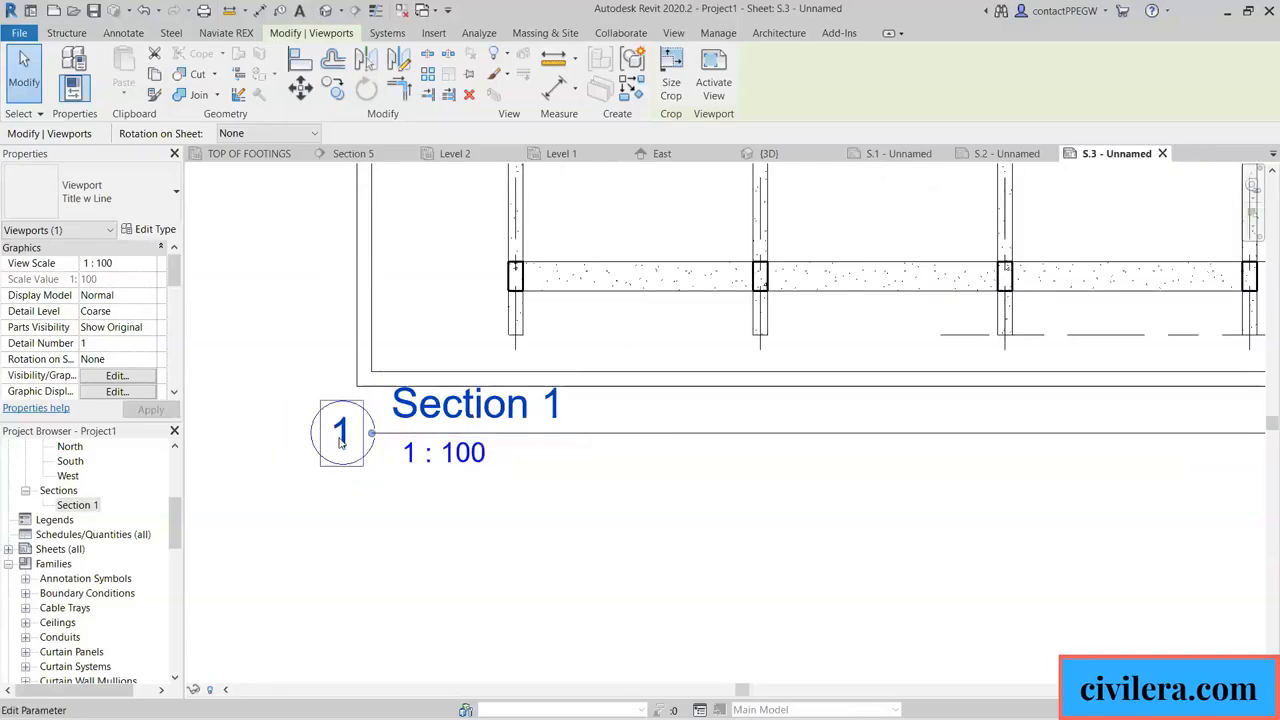
pyautogui.scroll(-2, 472, 415)
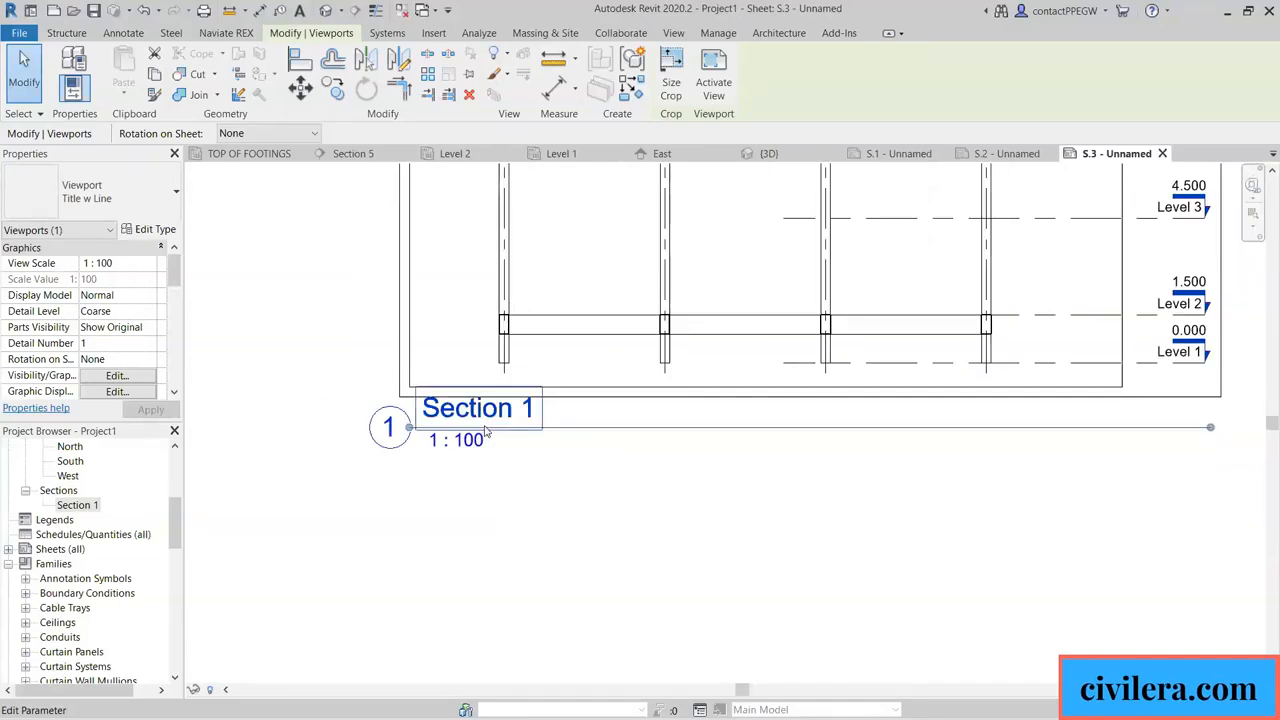
pyautogui.scroll(-2, 619, 346)
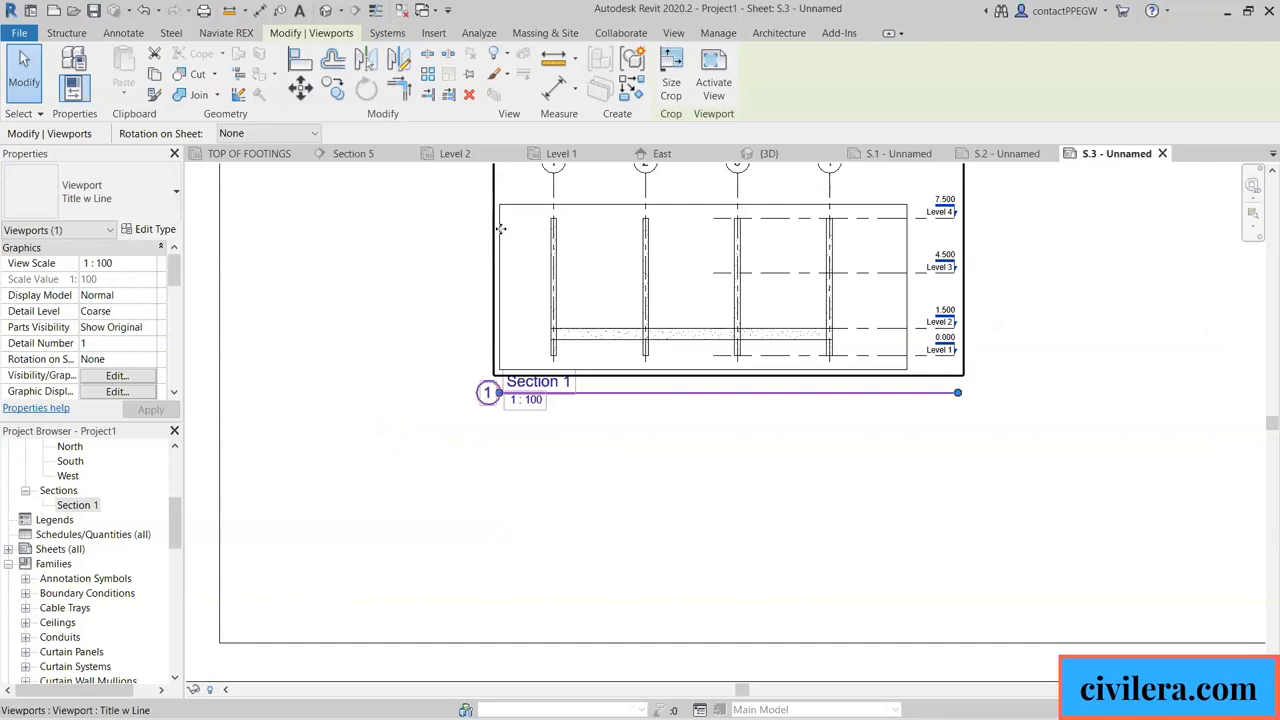
pyautogui.scroll(-2, 644, 289)
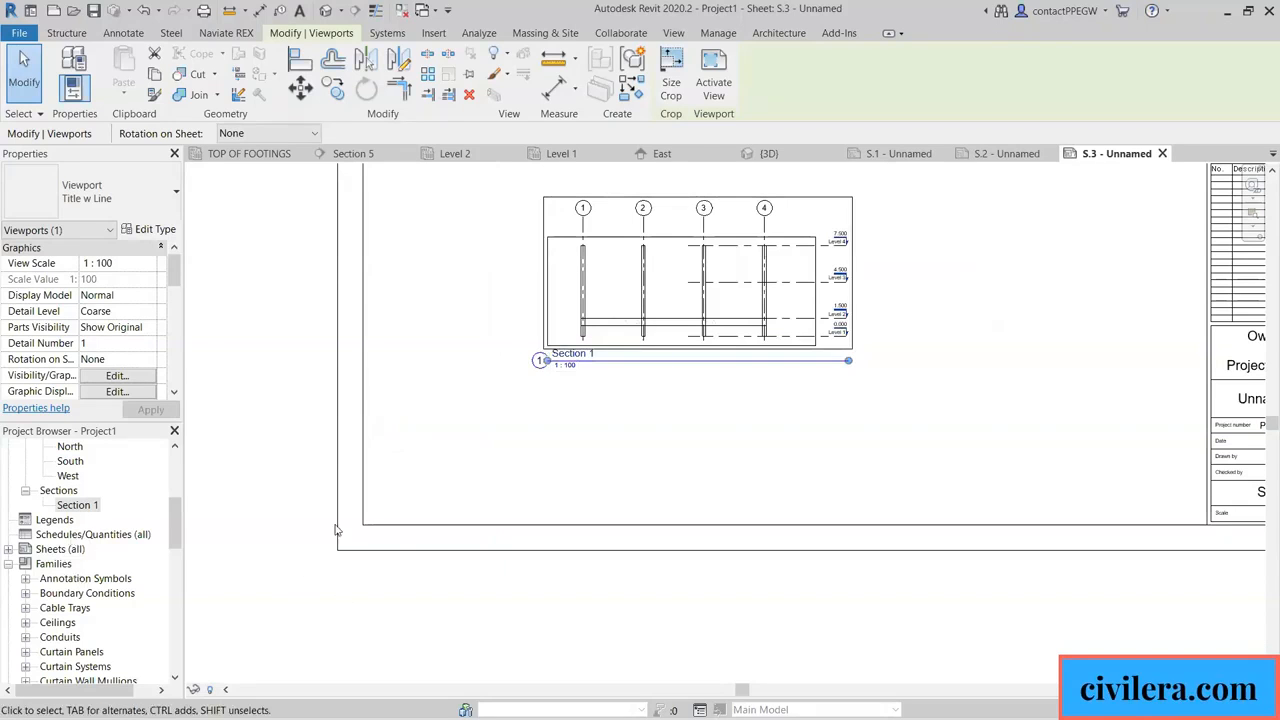
pyautogui.scroll(-4, 380, 550)
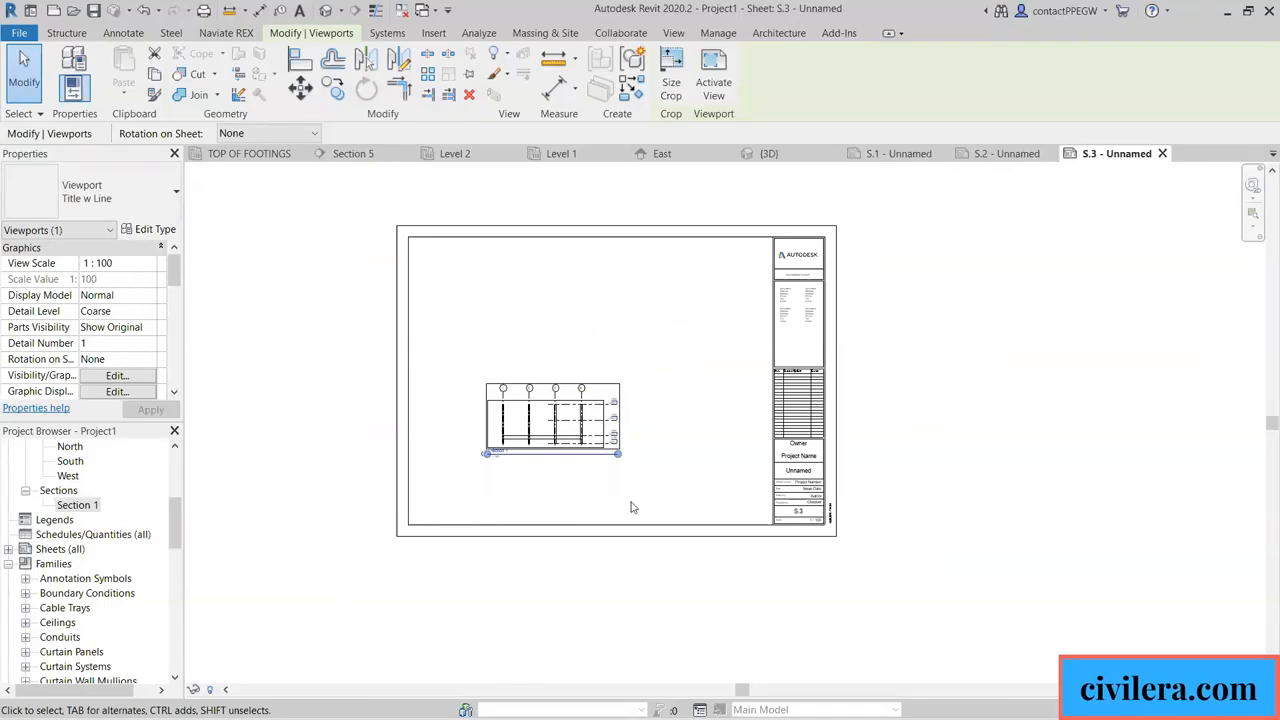
# Examine the Section 1 viewport and its title on sheet S.3.
pyautogui.scroll(3, 544, 470)
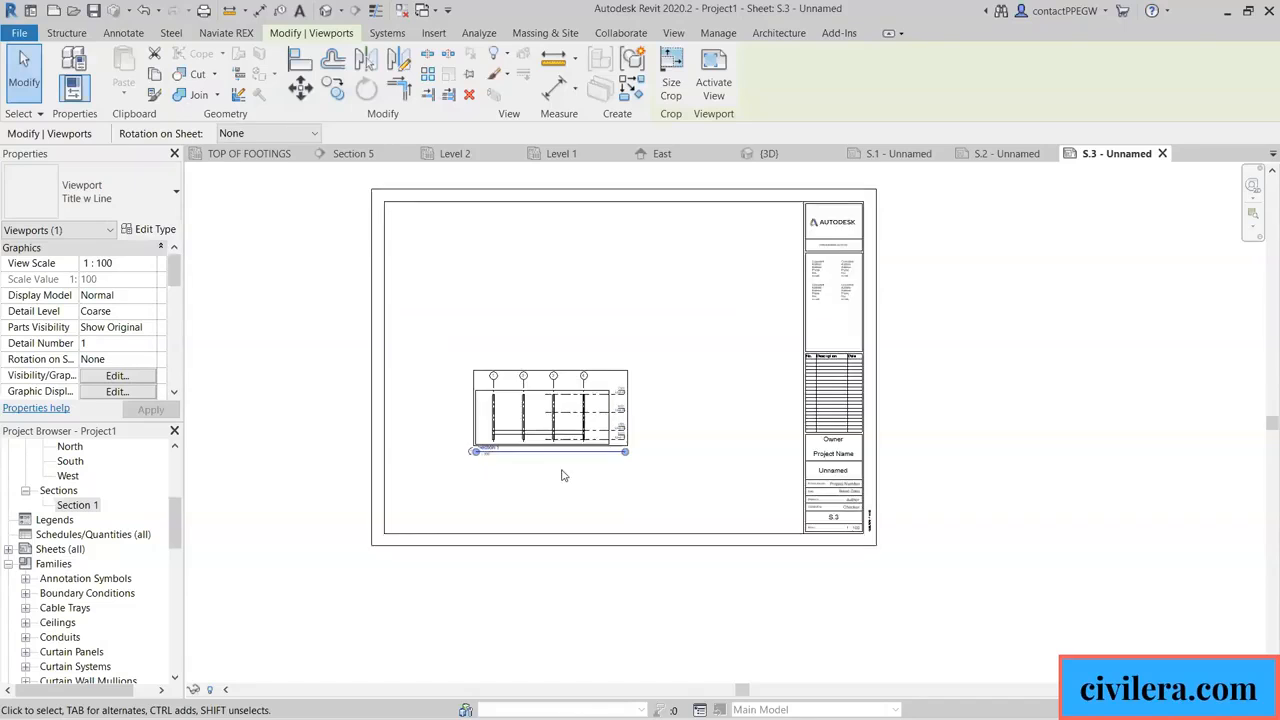
pyautogui.click(209, 499)
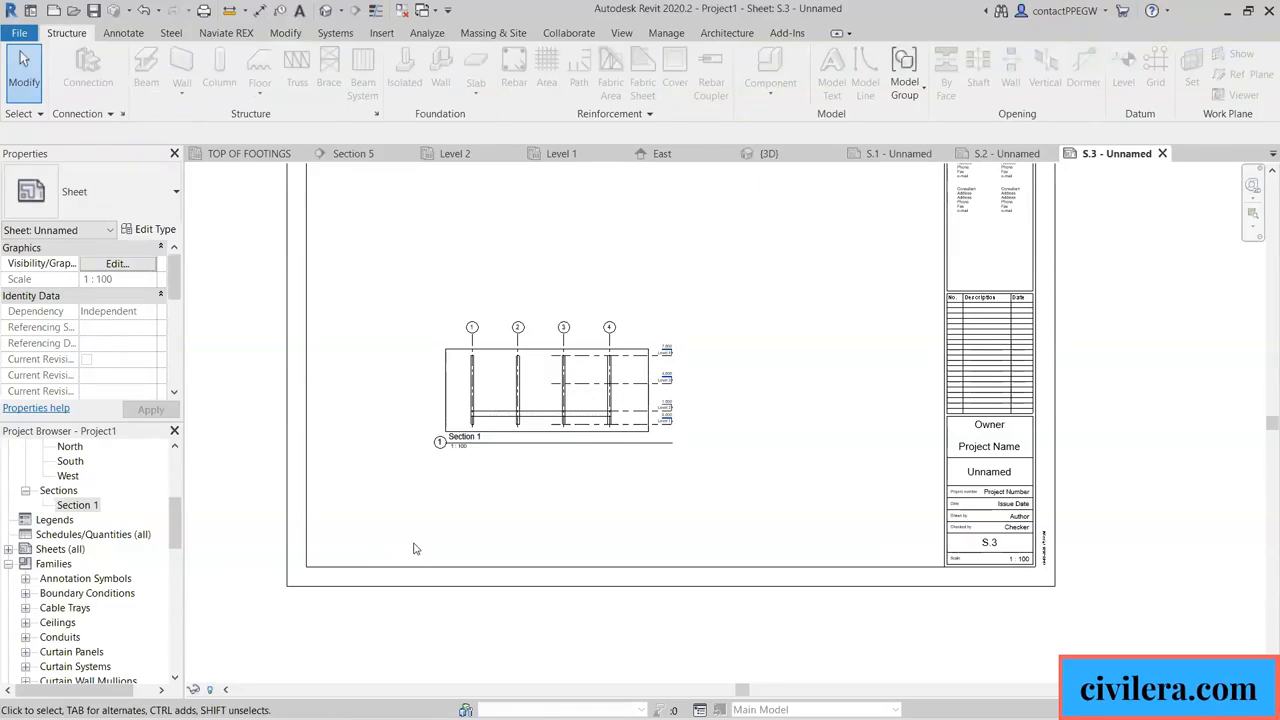
pyautogui.scroll(-1, 415, 550)
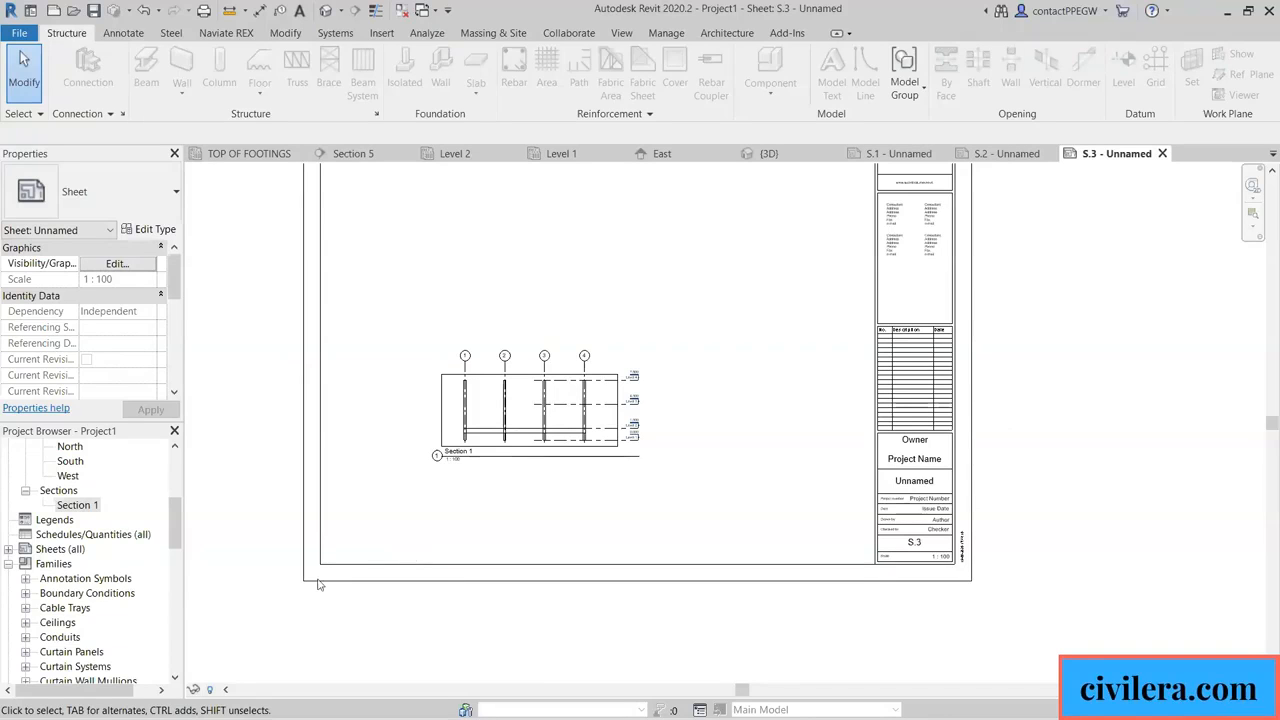
pyautogui.scroll(1, 481, 471)
pyautogui.scroll(2, 541, 420)
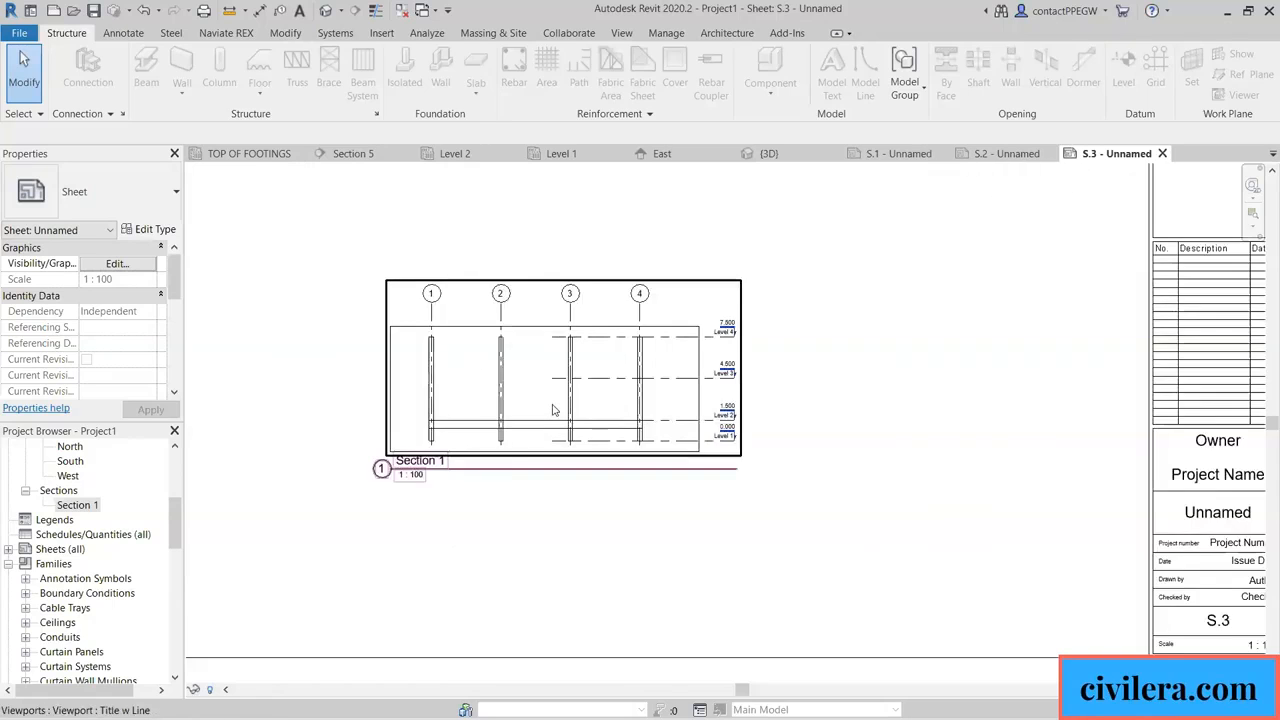
pyautogui.scroll(-2, 594, 409)
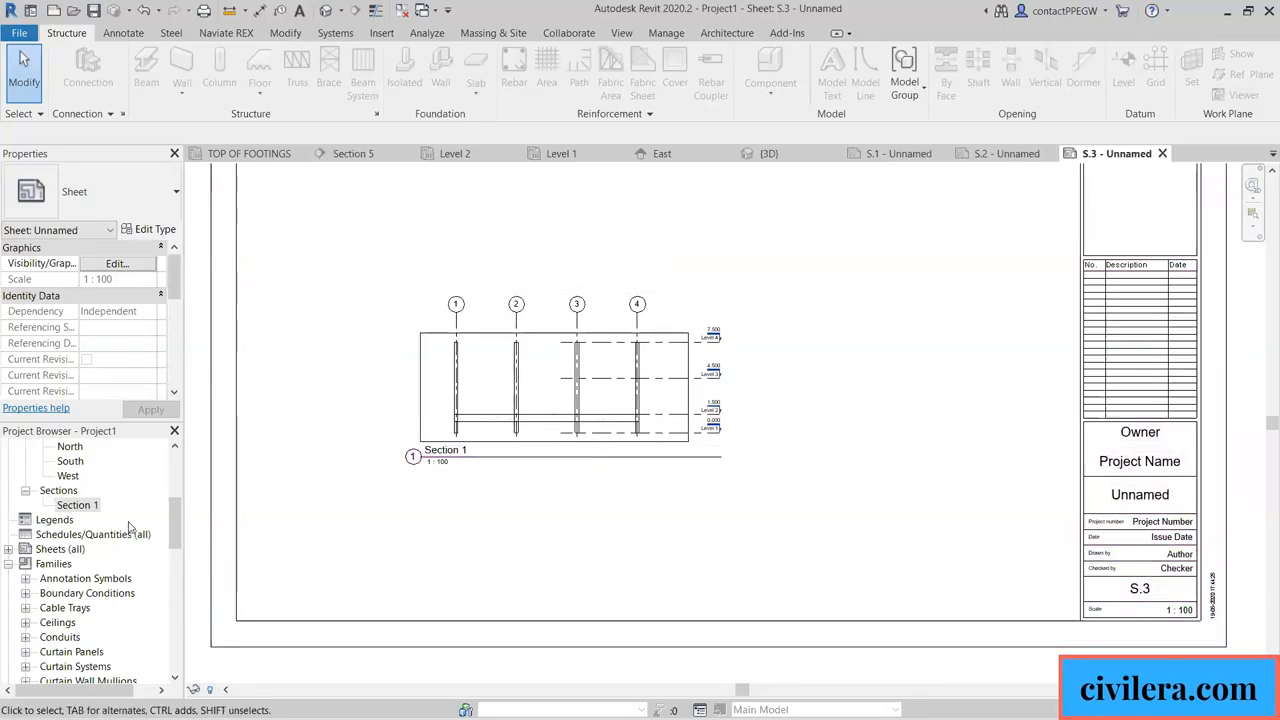
pyautogui.scroll(-2, 388, 530)
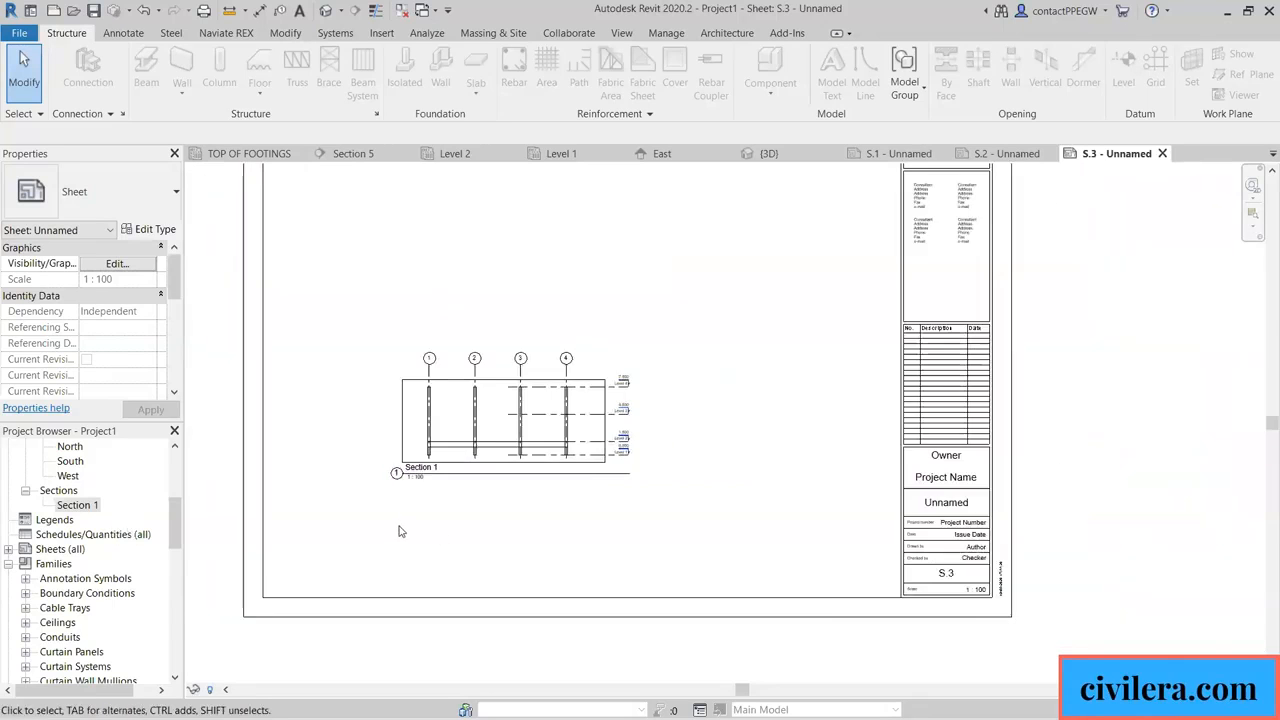
# Open the North building elevation and bring the structural plans into view in the project browser.
pyautogui.doubleClick(71, 446)
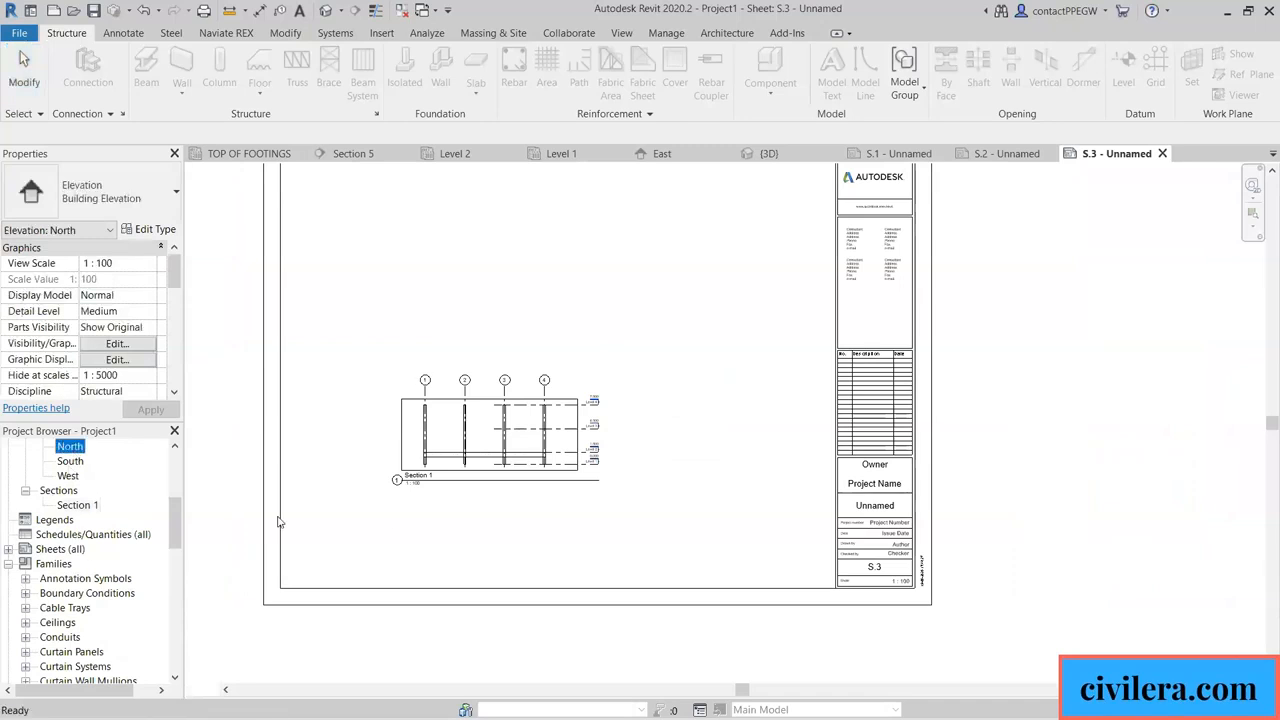
pyautogui.scroll(-4, 473, 563)
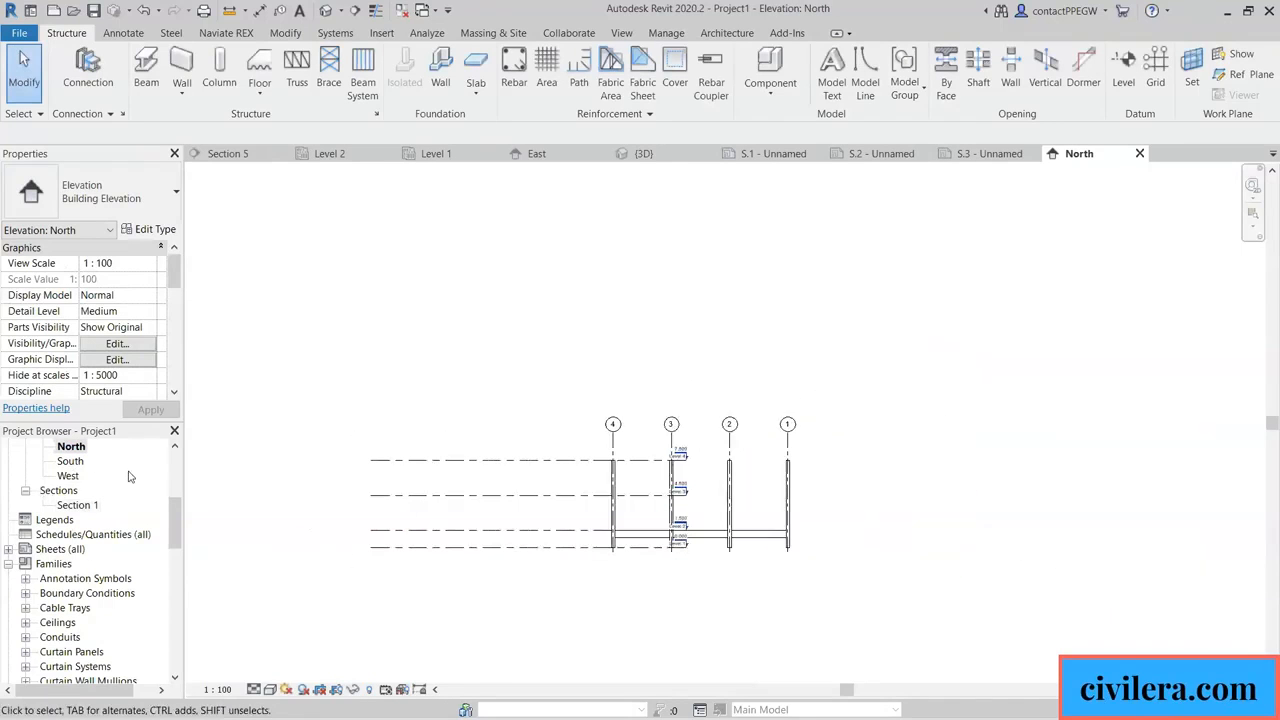
pyautogui.scroll(1, 139, 484)
pyautogui.scroll(3, 139, 484)
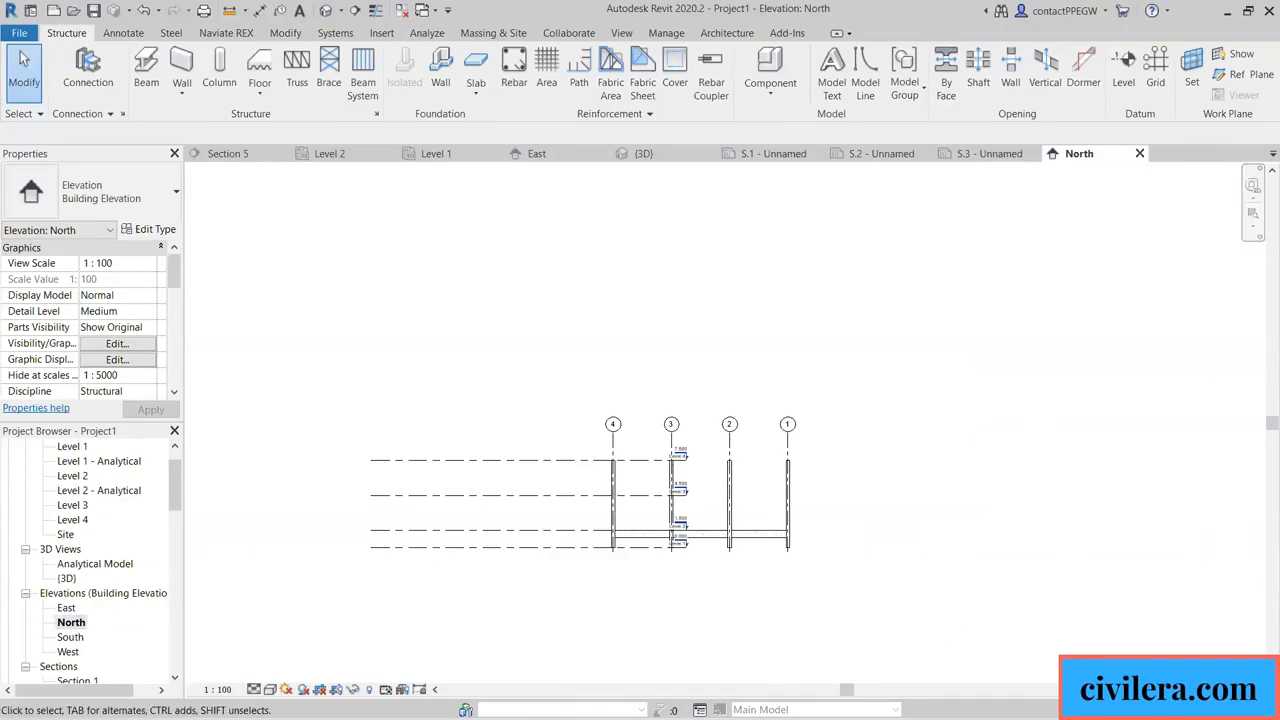
pyautogui.scroll(1, 83, 511)
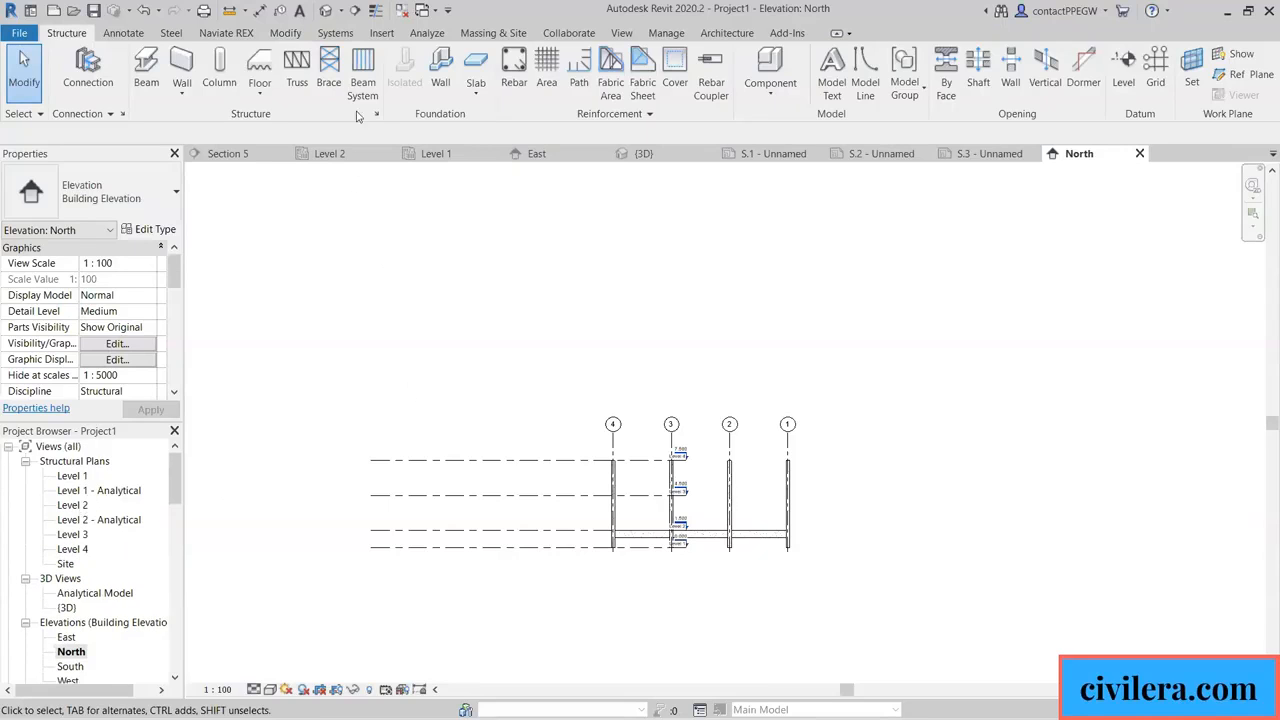
# Open the default 3D view and inspect the column and beam frame.
pyautogui.click(326, 10)
pyautogui.scroll(5, 520, 410)
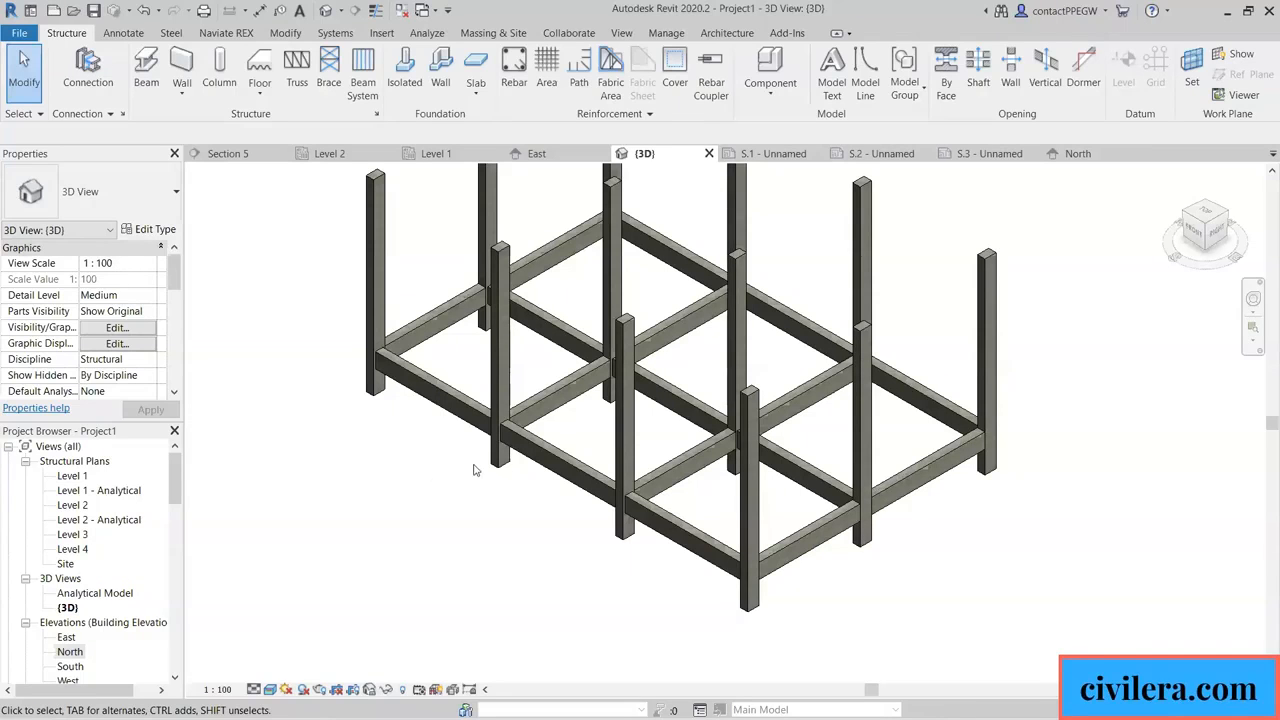
pyautogui.scroll(-2, 475, 470)
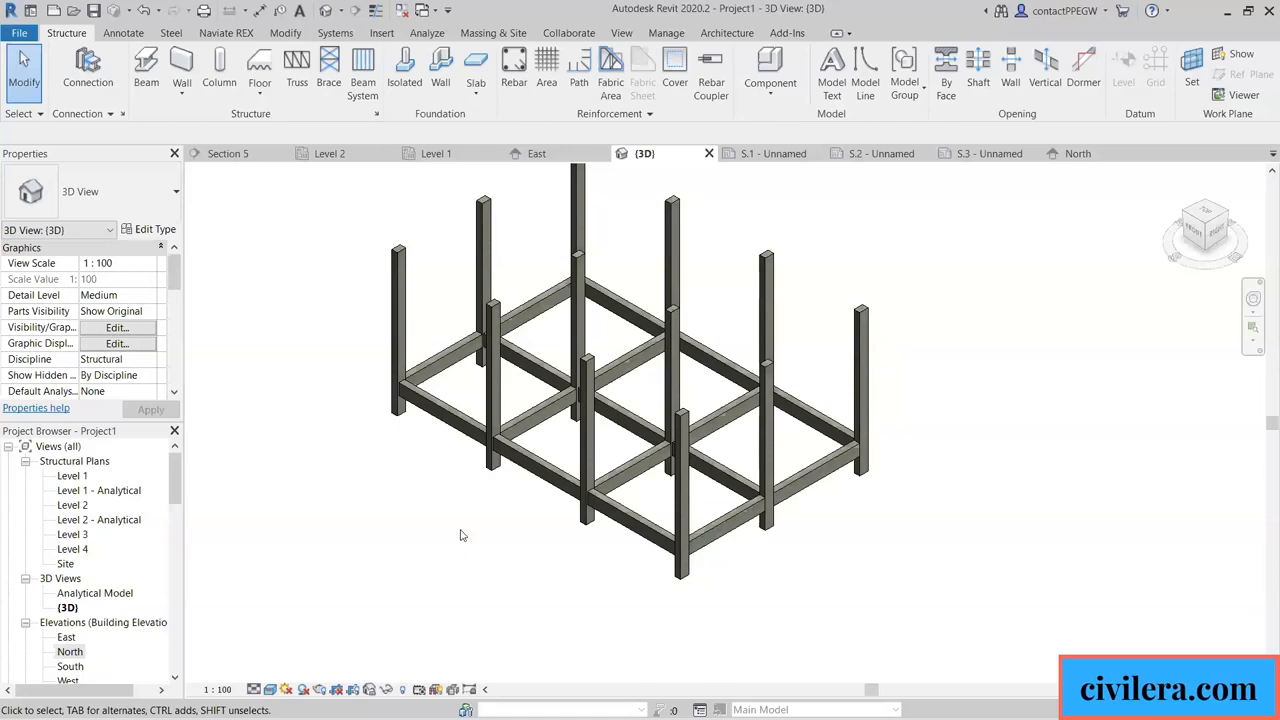
# Open the Level 3 structural plan, followed by the Level 1 structural plan.
pyautogui.click(78, 538)
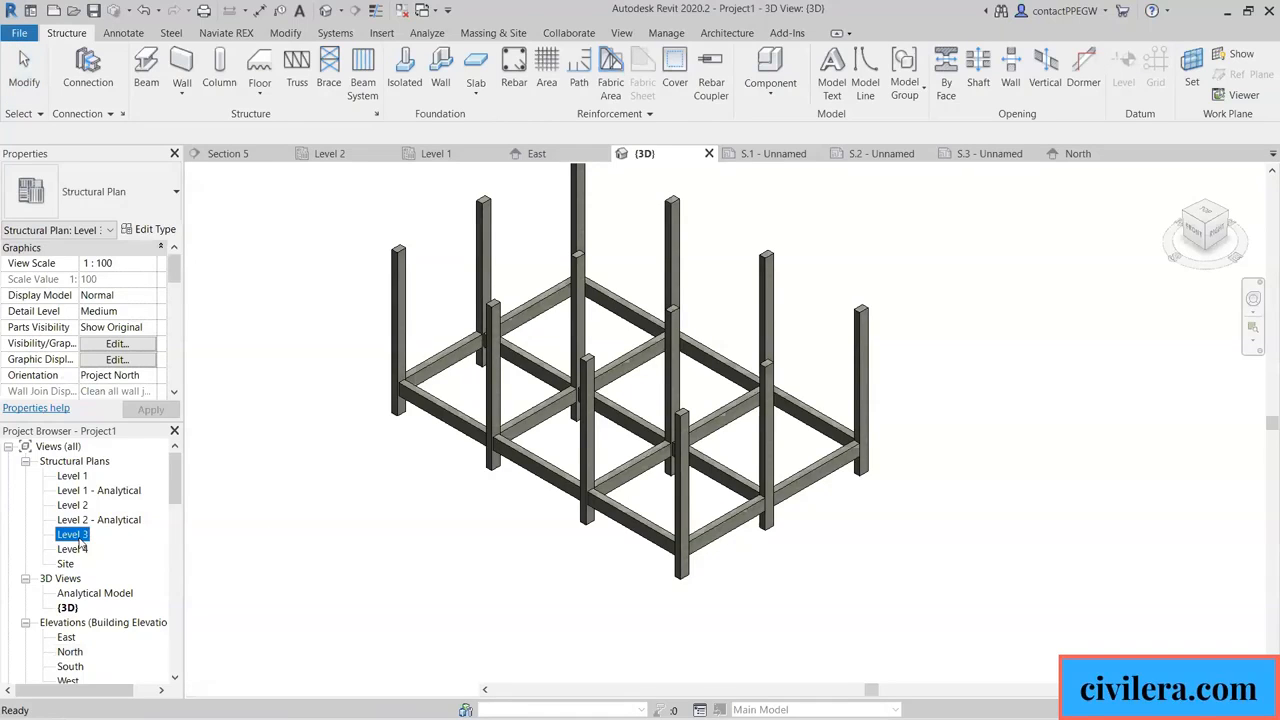
pyautogui.doubleClick(79, 541)
pyautogui.doubleClick(76, 478)
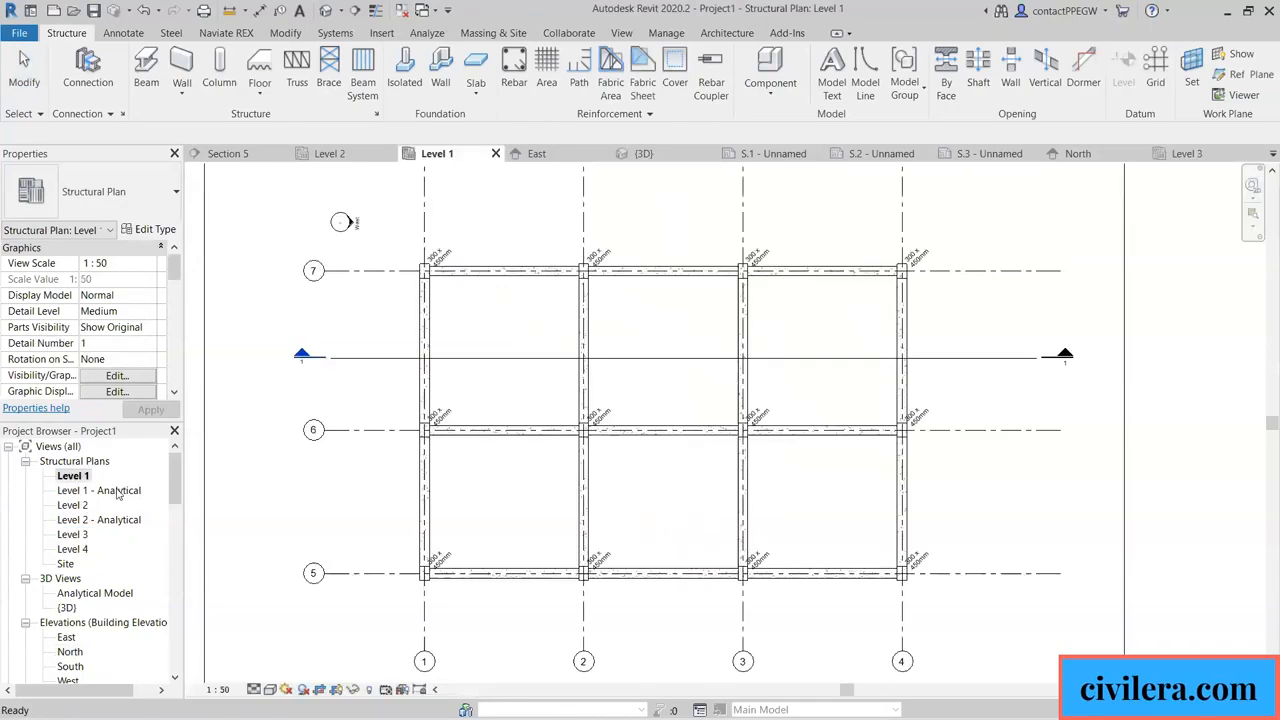
# Draw a horizontal section line between grids 5 and 6, spanning from outside grid 1 to beyond grid 4.
pyautogui.scroll(-1, 424, 404)
pyautogui.scroll(3, 356, 366)
pyautogui.scroll(-2, 370, 364)
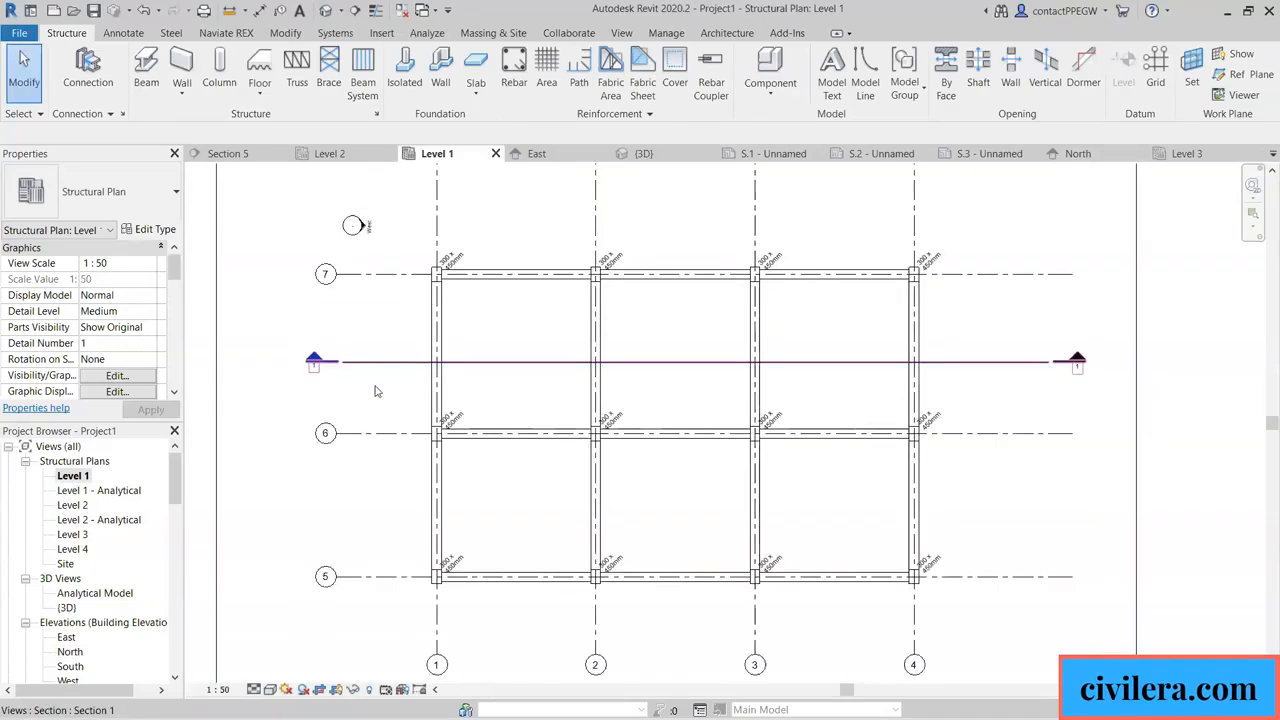
pyautogui.click(355, 10)
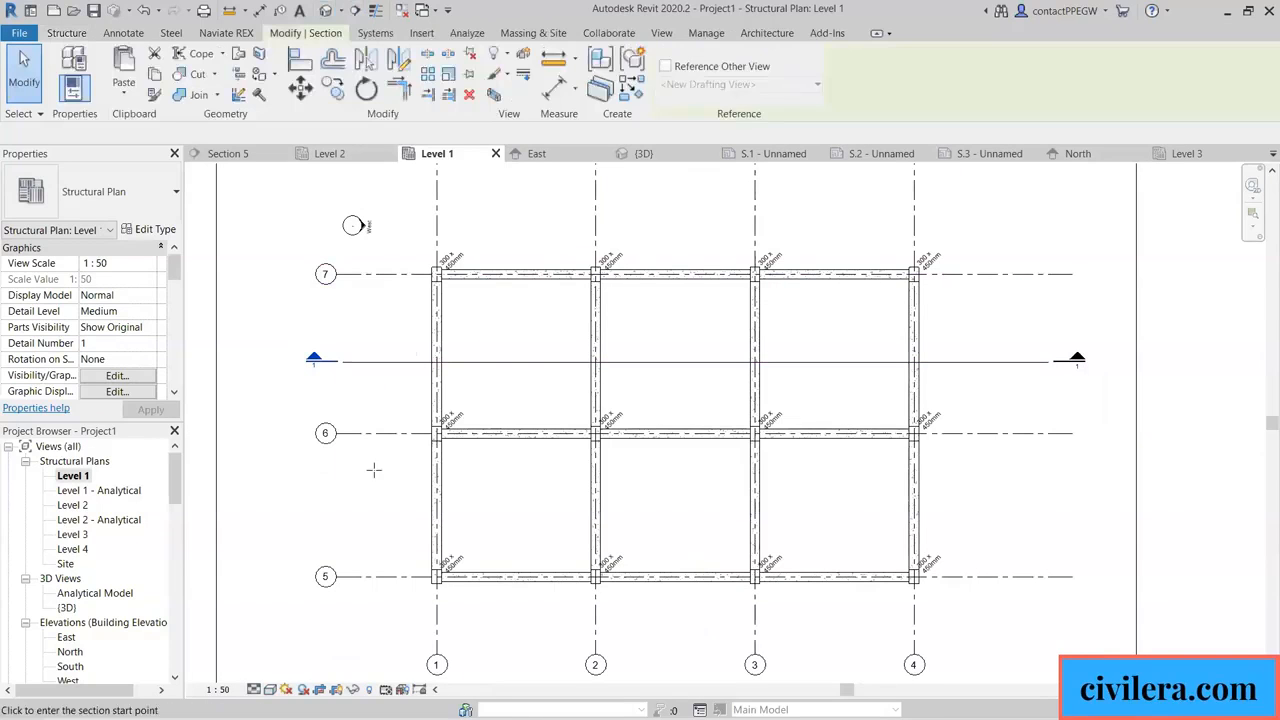
pyautogui.click(350, 498)
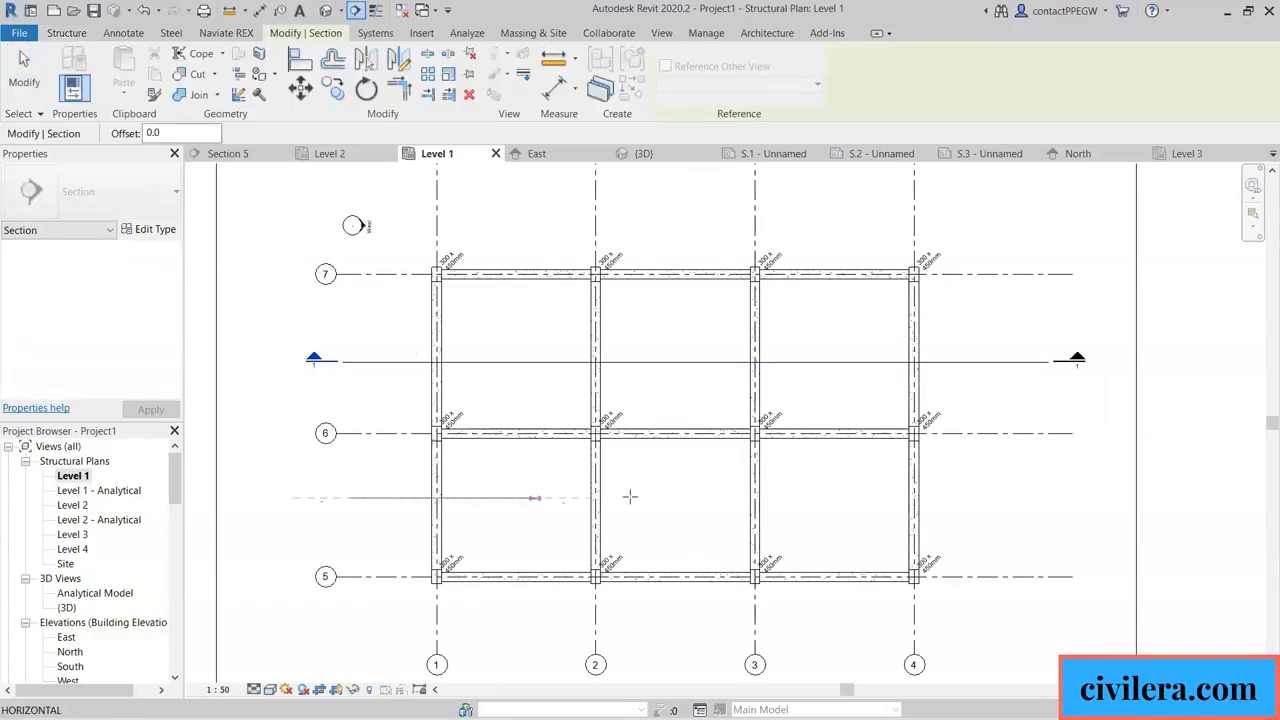
pyautogui.click(1000, 498)
pyautogui.press('Escape')
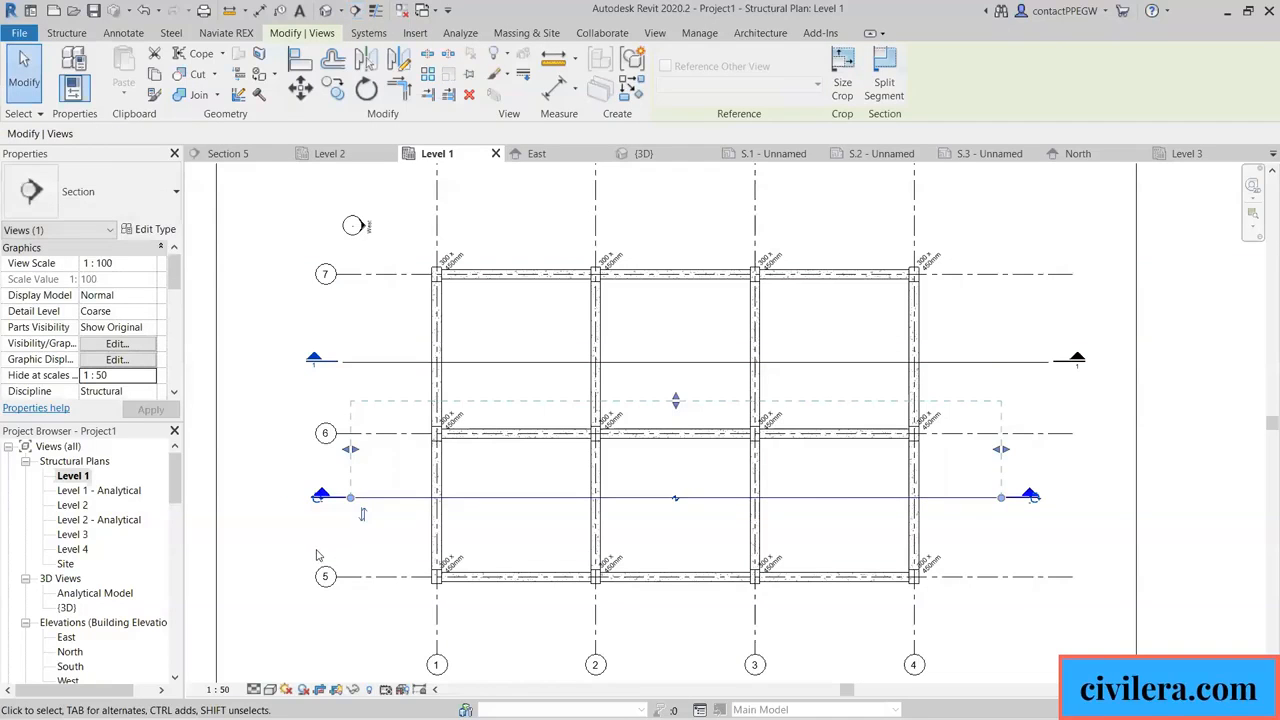
pyautogui.click(315, 554)
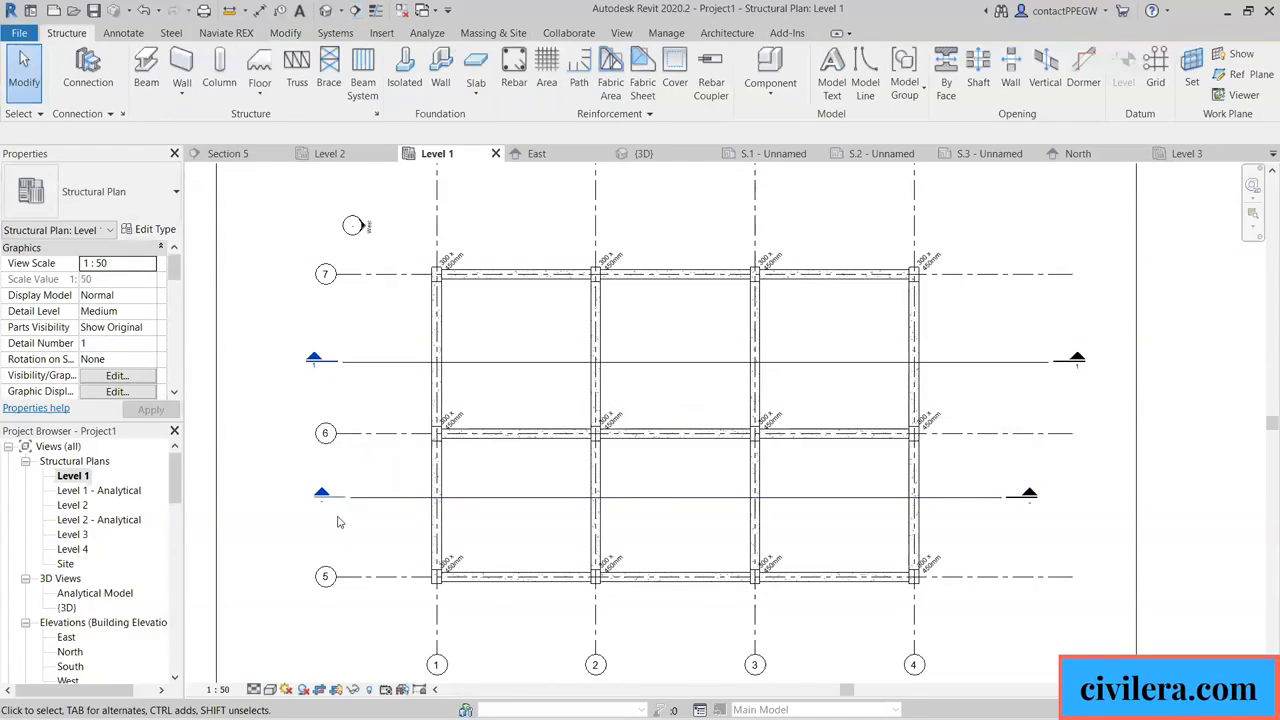
# Compare the head label of the new section between grids 5 and 6 with that of the section between grids 6 and 7.
pyautogui.scroll(2, 336, 520)
pyautogui.scroll(2, 312, 516)
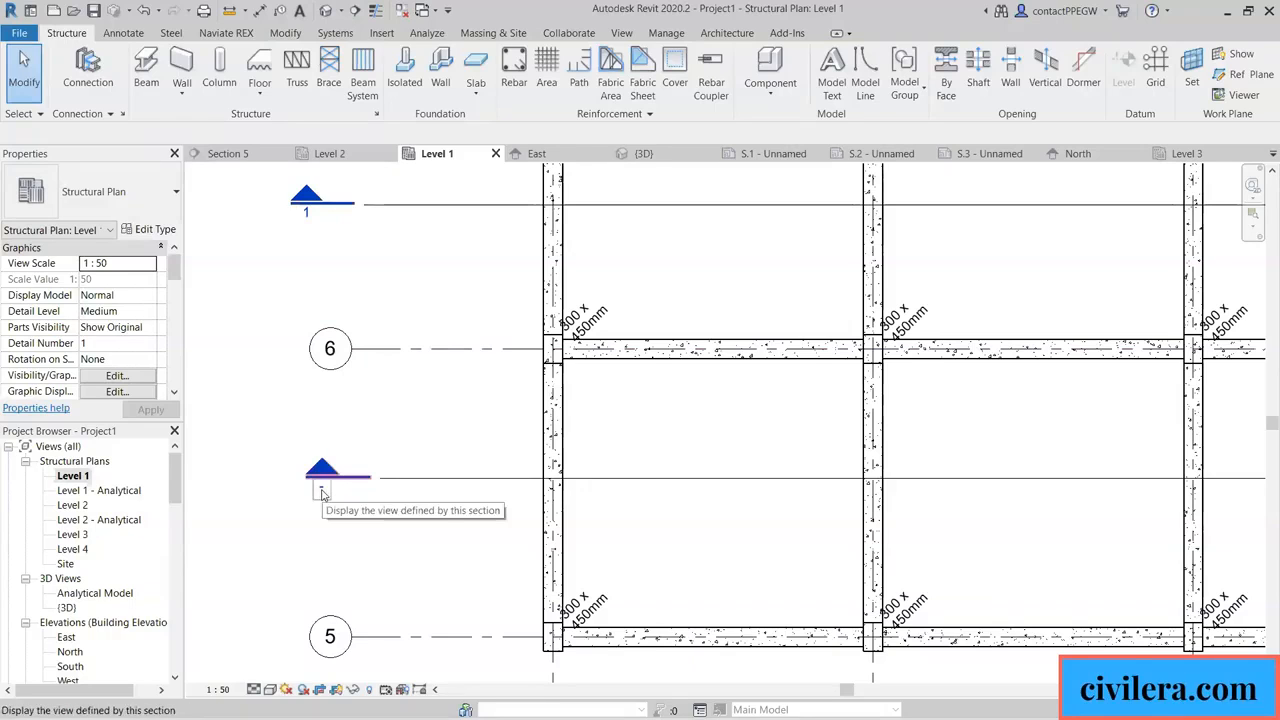
pyautogui.scroll(-2, 375, 513)
pyautogui.scroll(1, 436, 488)
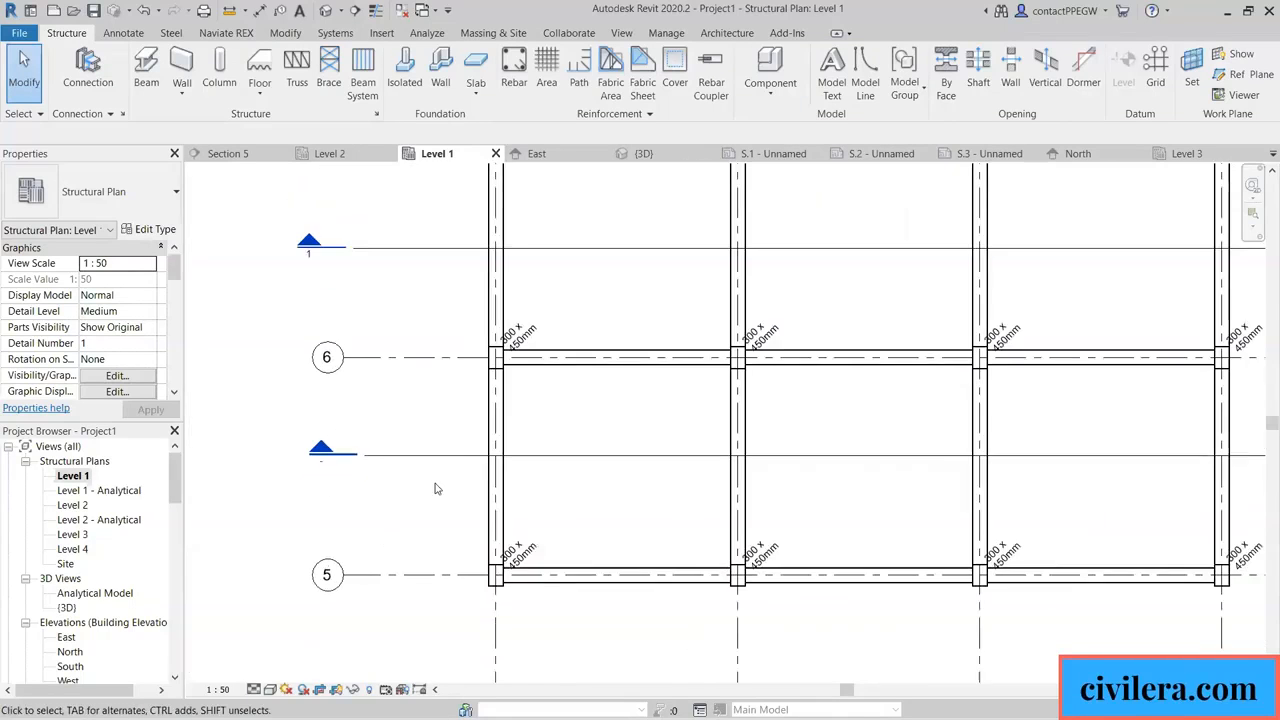
pyautogui.scroll(-1, 435, 488)
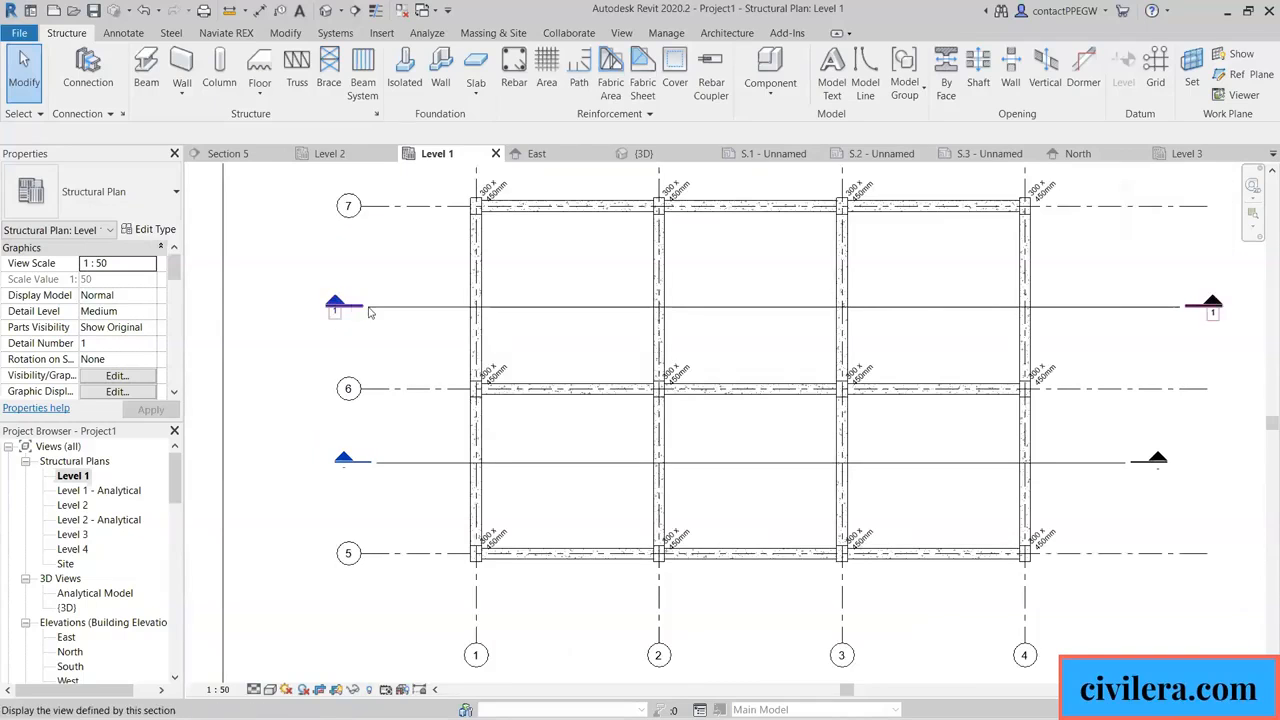
pyautogui.scroll(5, 340, 314)
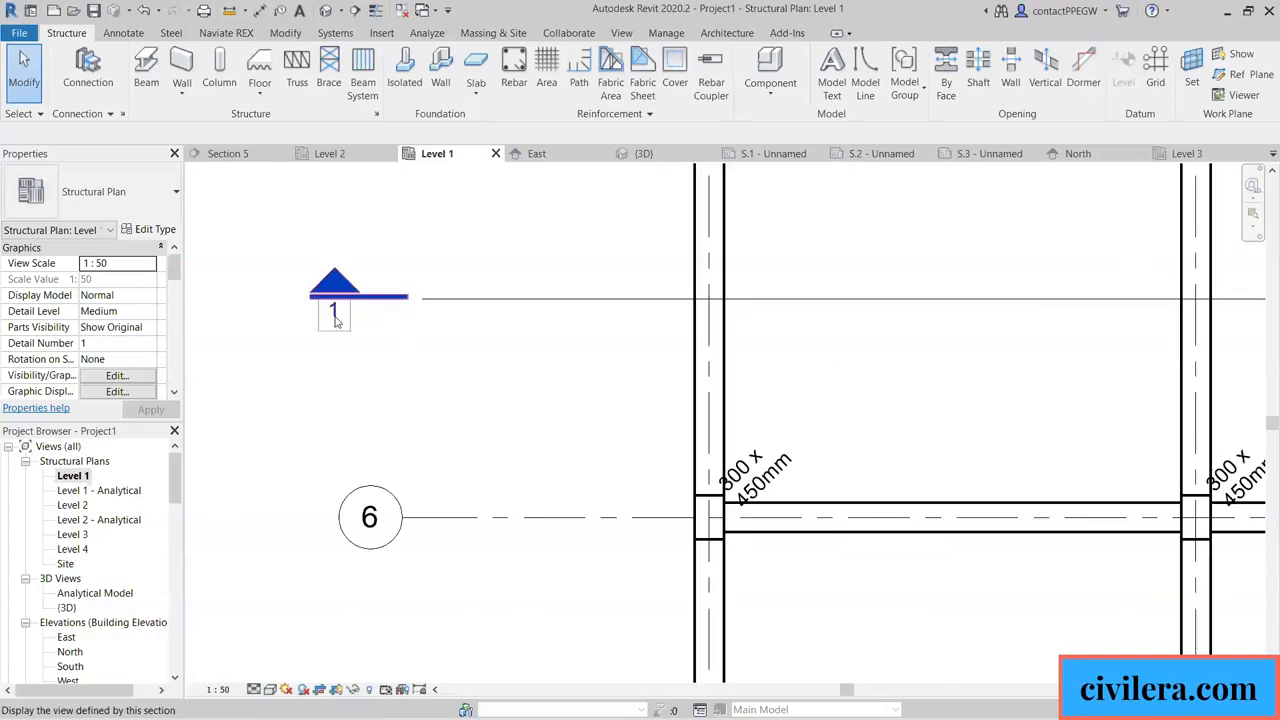
pyautogui.scroll(2, 337, 318)
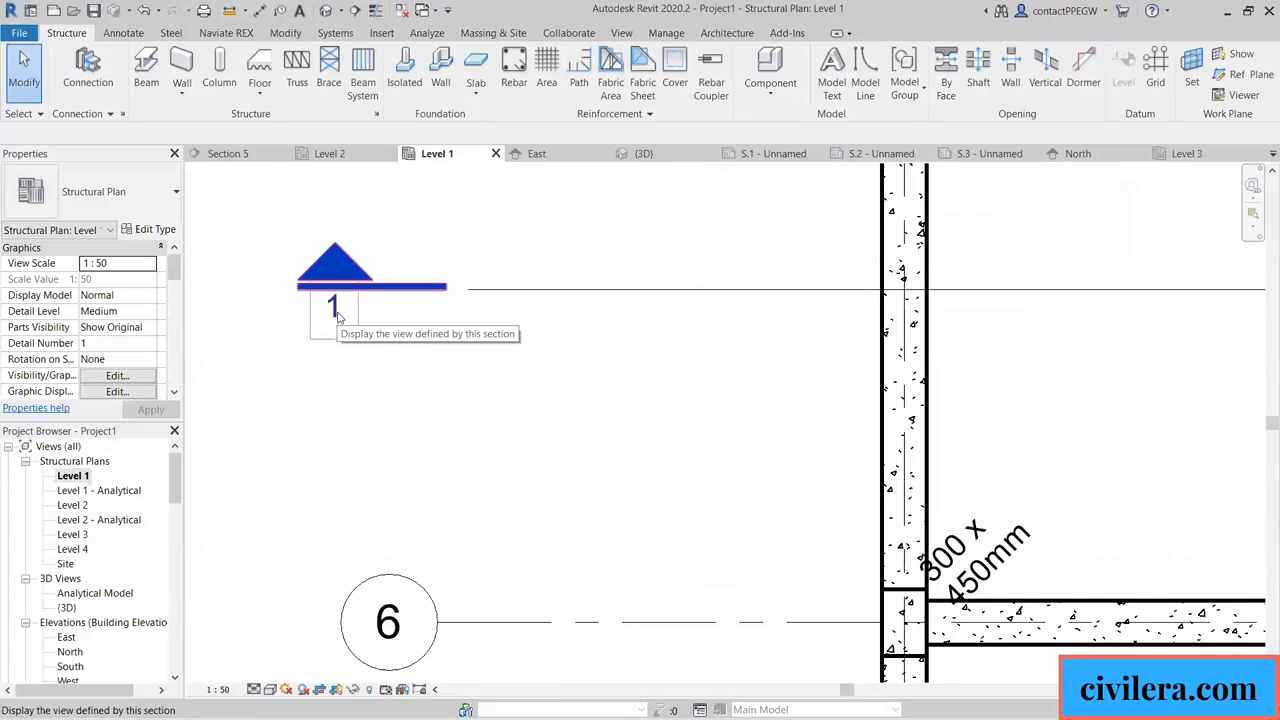
pyautogui.scroll(-4, 338, 317)
pyautogui.scroll(3, 348, 512)
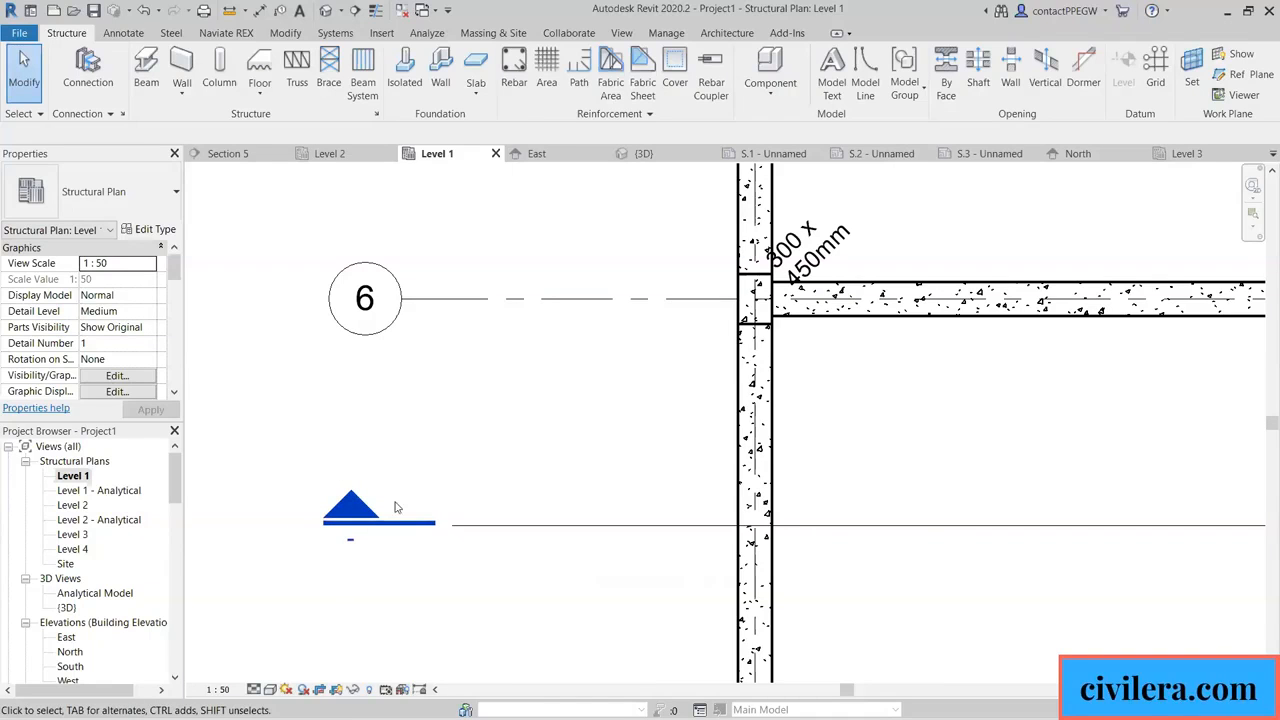
pyautogui.scroll(-5, 303, 505)
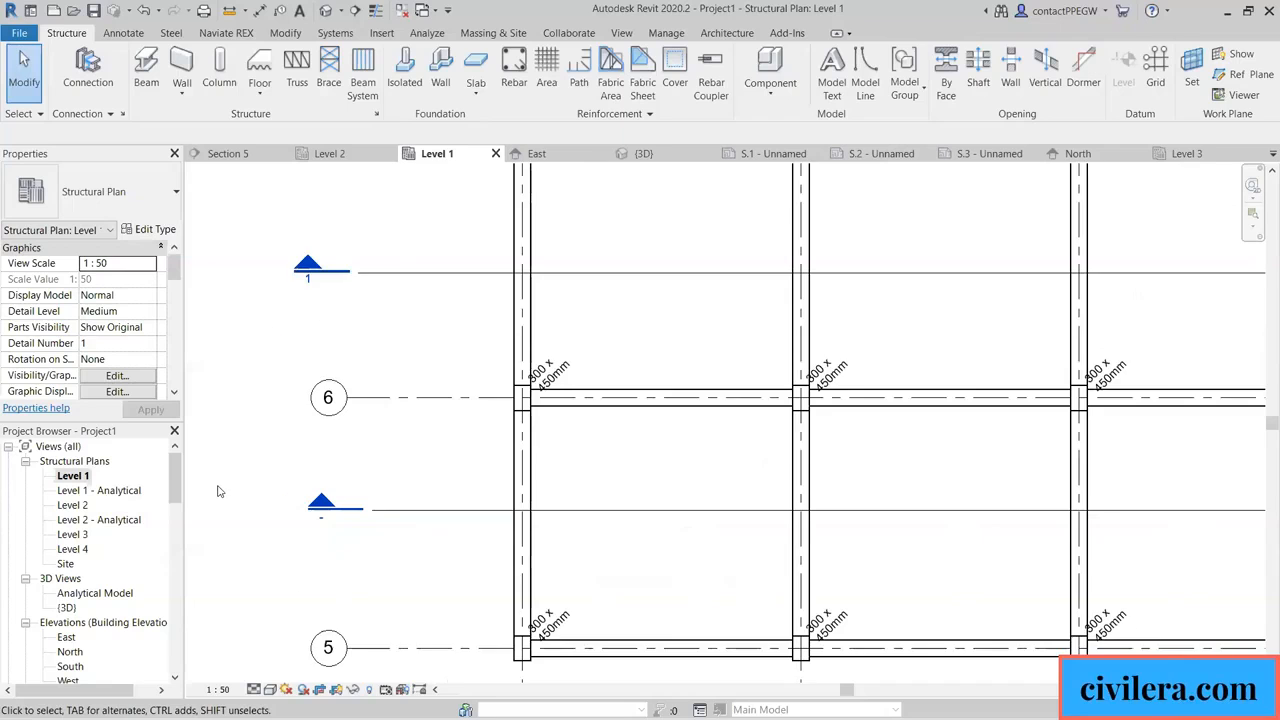
# Reduce the view depth of the section between grids 5 and 6 so its far clip stops short of grid 6.
pyautogui.click(523, 510)
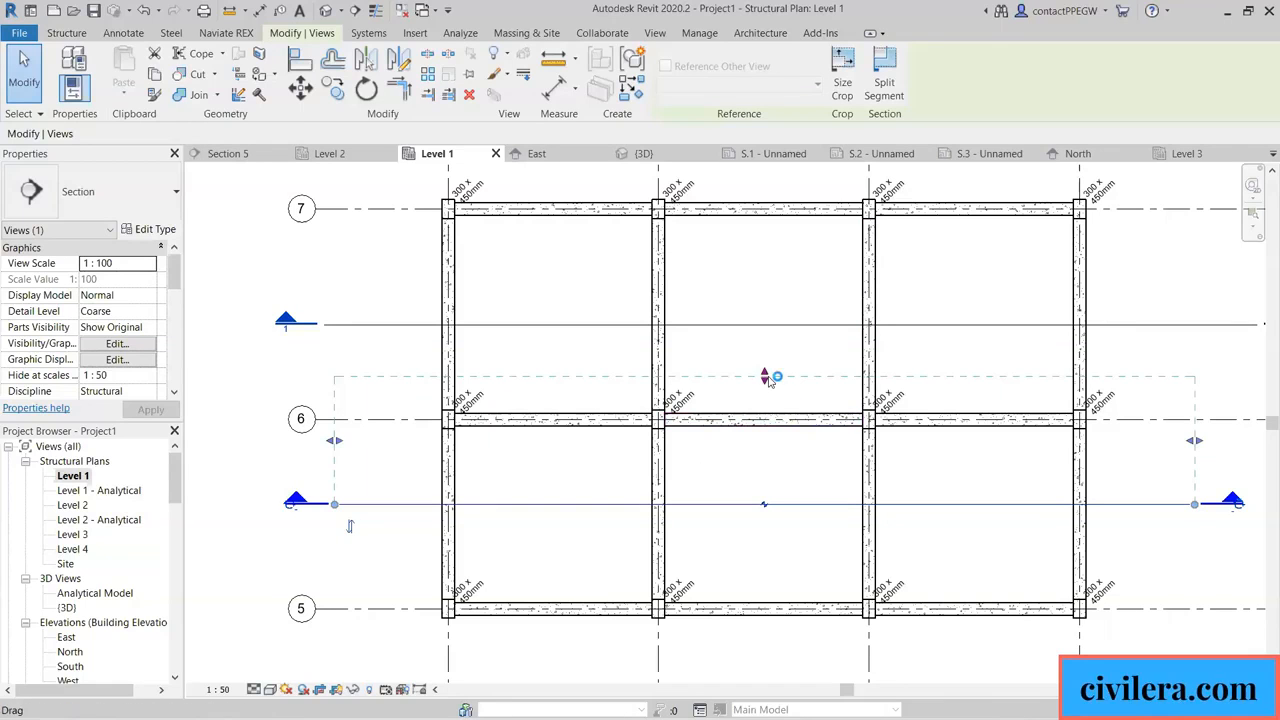
pyautogui.moveTo(770, 380); pyautogui.dragTo(766, 458)
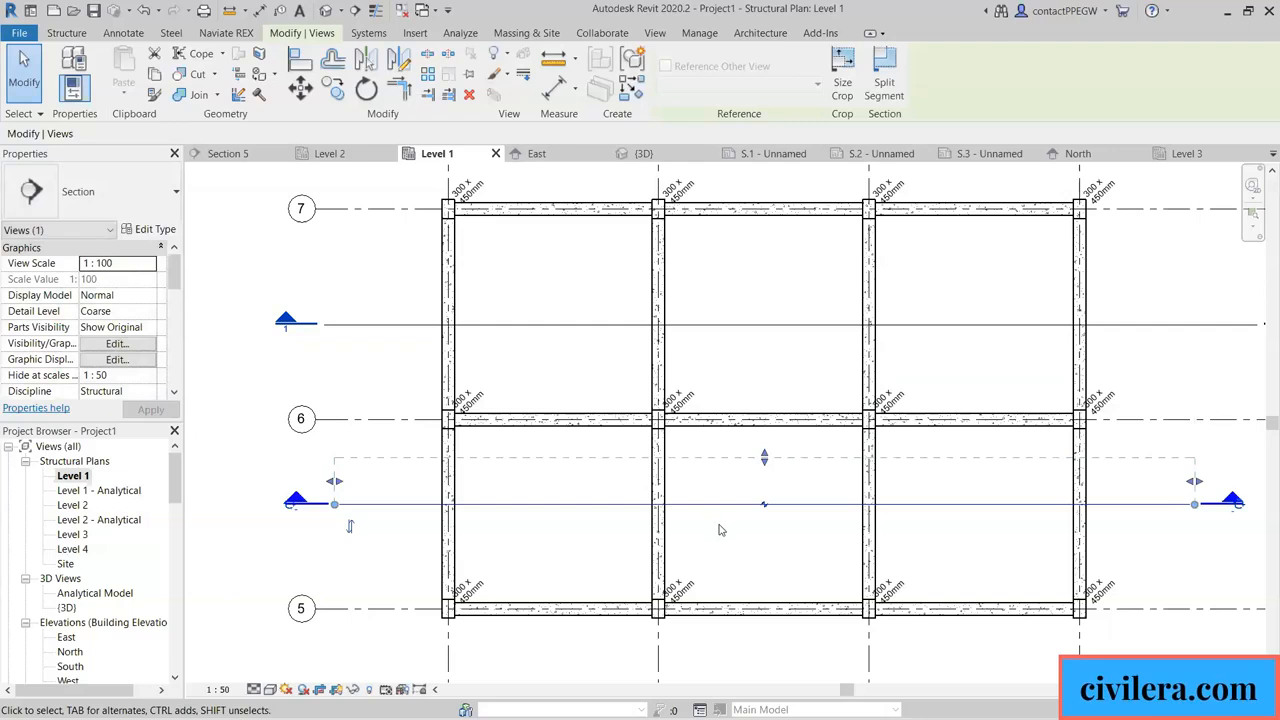
pyautogui.click(719, 530)
pyautogui.click(745, 504)
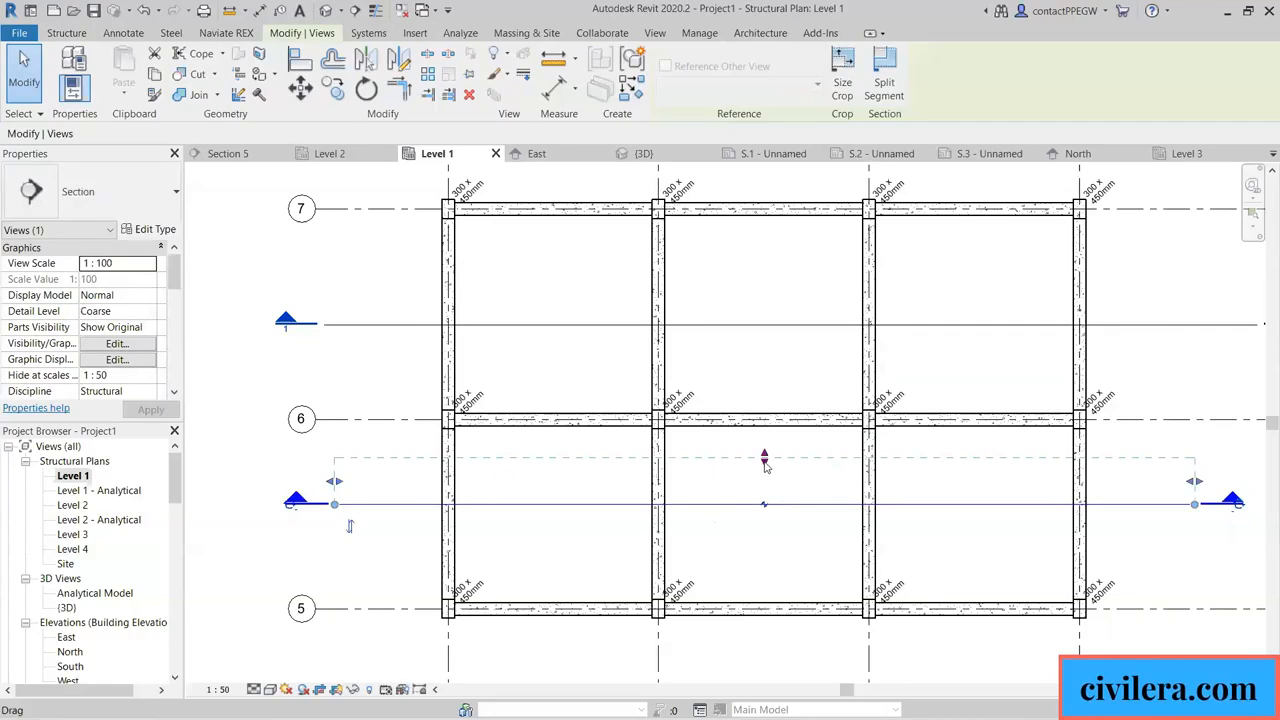
# Flip the section's viewing direction toward grid 5 and back toward grid 6, twice.
pyautogui.click(349, 526)
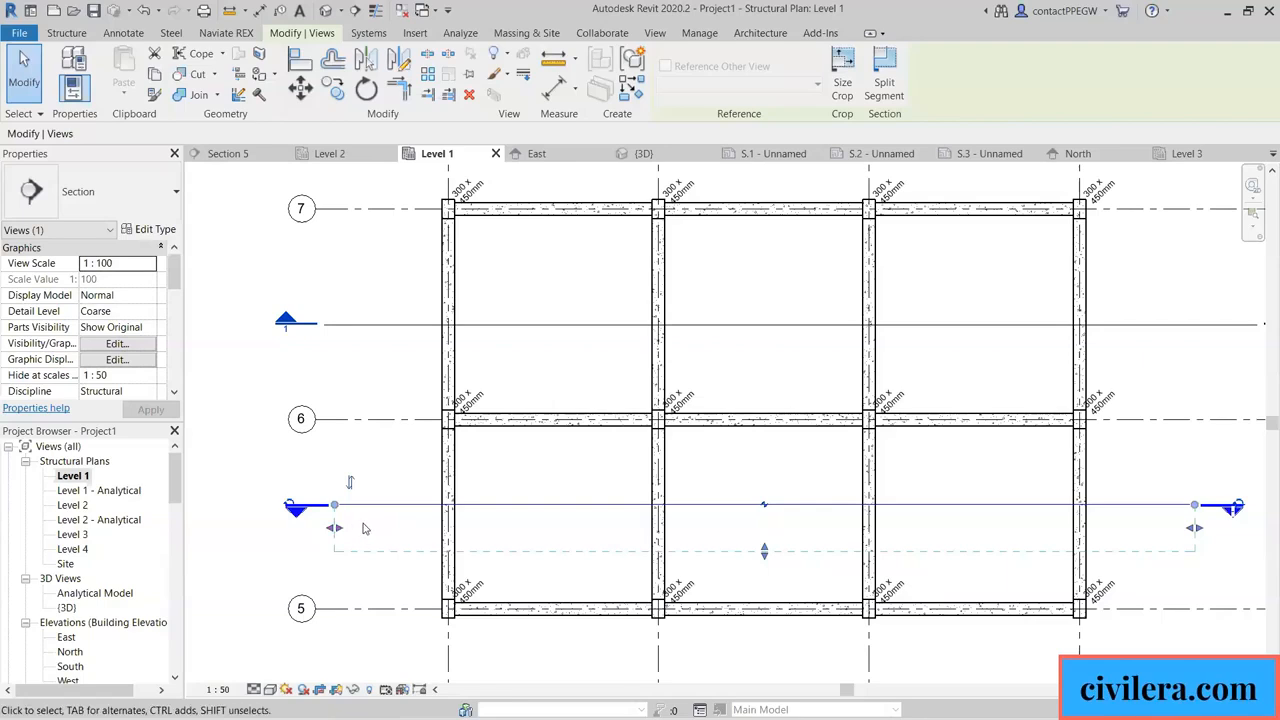
pyautogui.click(349, 486)
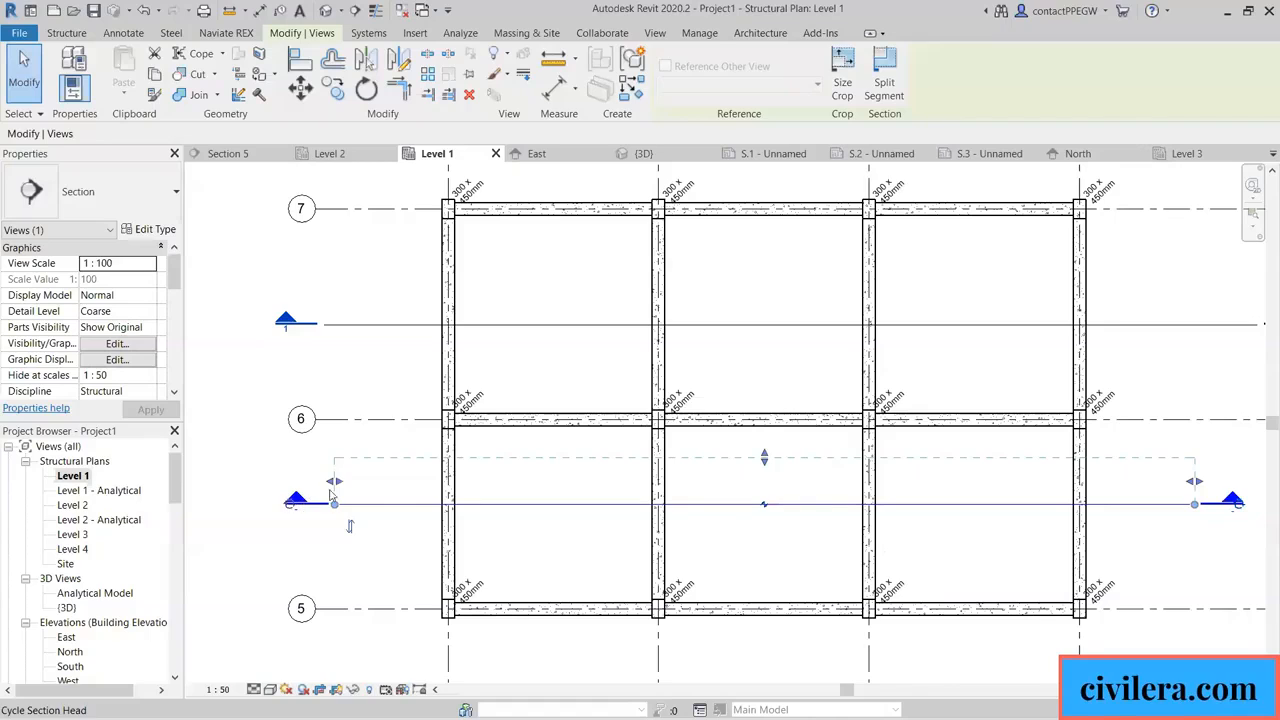
pyautogui.click(349, 526)
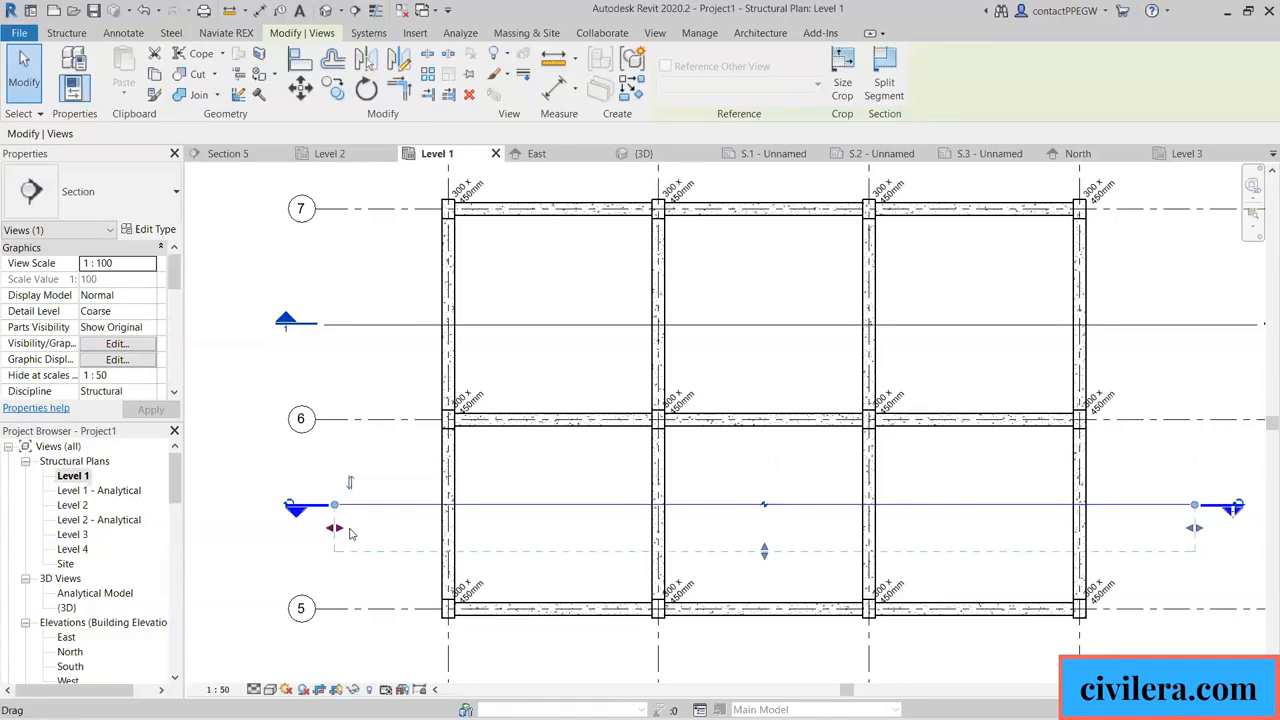
pyautogui.click(350, 485)
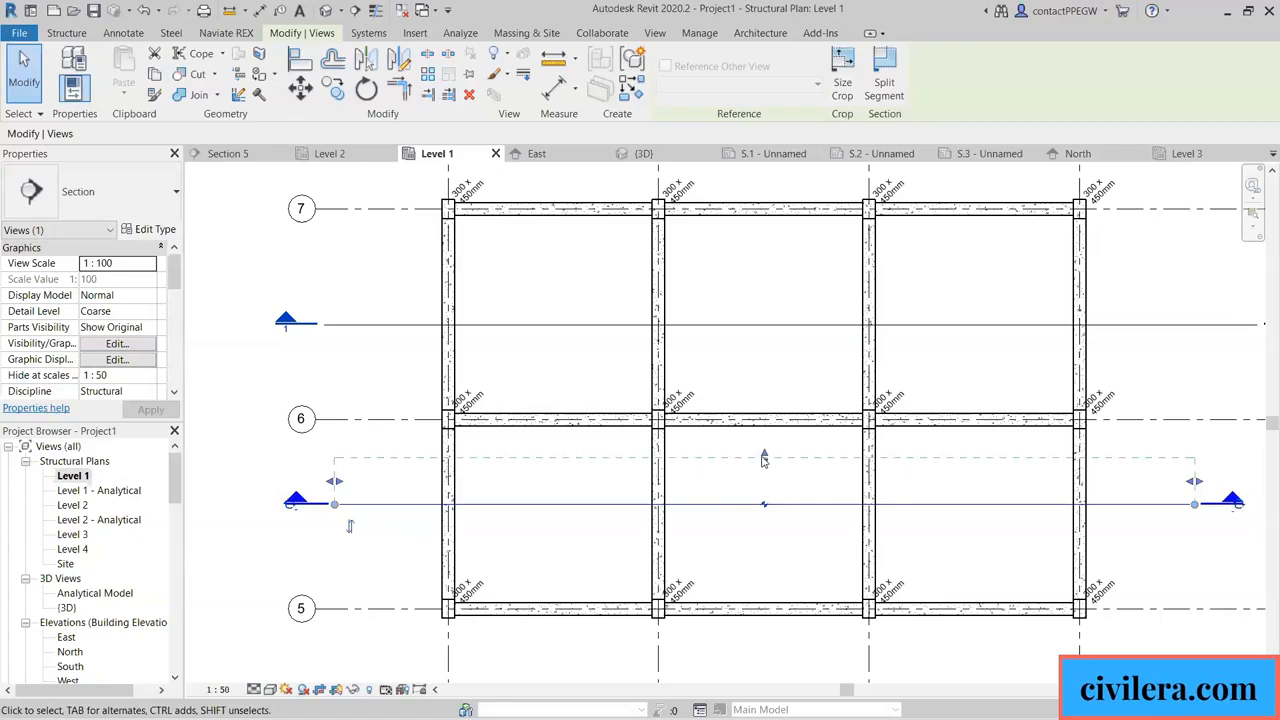
# Extend the section's far clip past grid 6 and open the Section 2 view.
pyautogui.moveTo(762, 455); pyautogui.dragTo(780, 371)
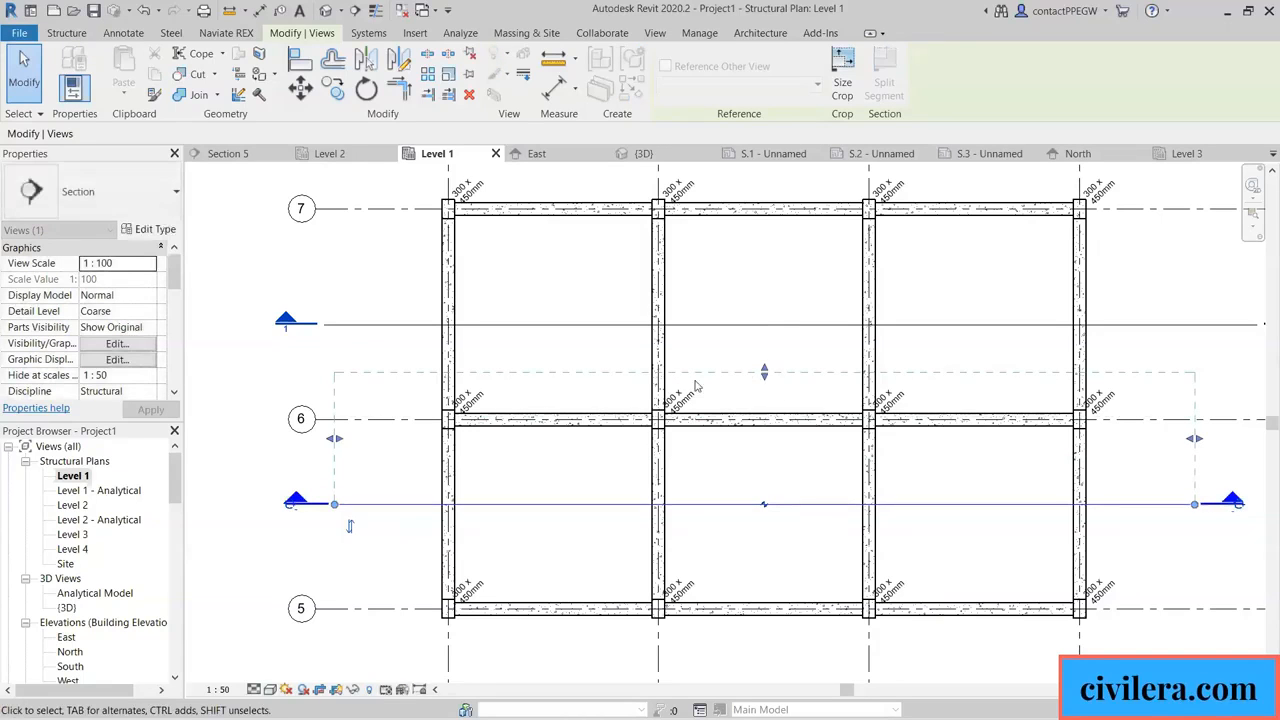
pyautogui.scroll(-3, 135, 578)
pyautogui.doubleClick(79, 608)
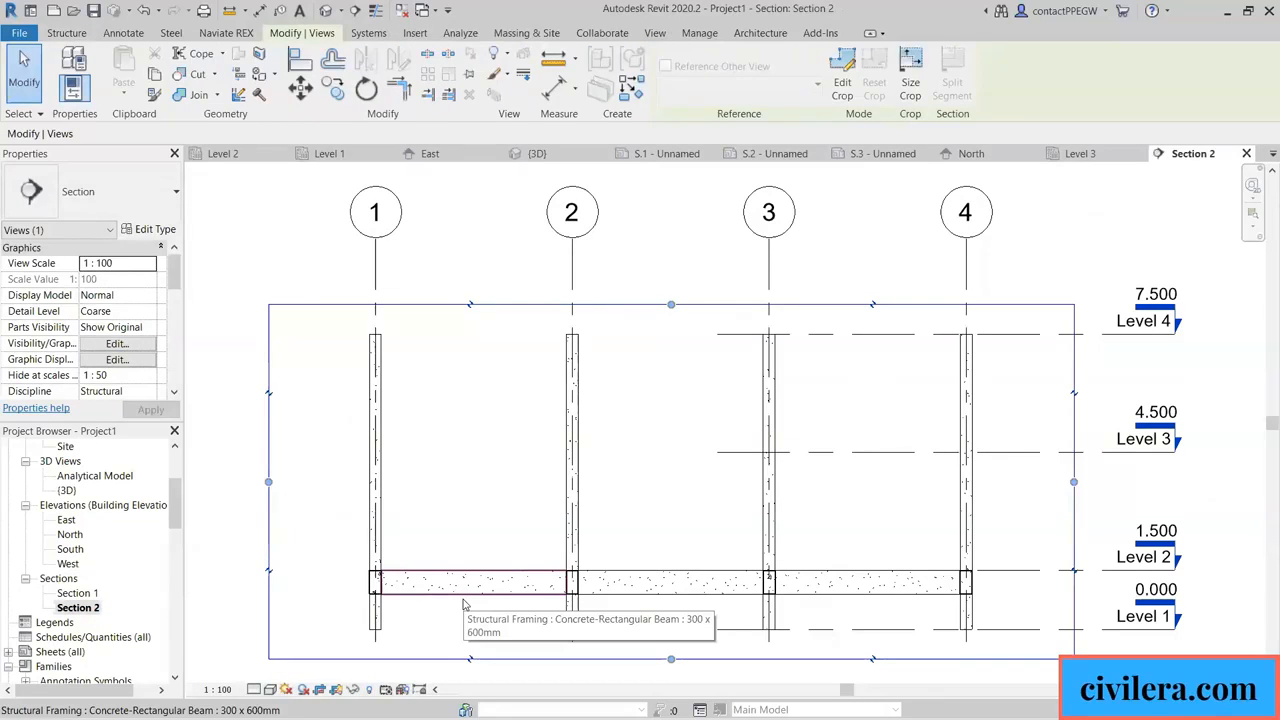
# Open sheet S.1 and examine the two section marks in its framing plan viewport.
pyautogui.click(1090, 154)
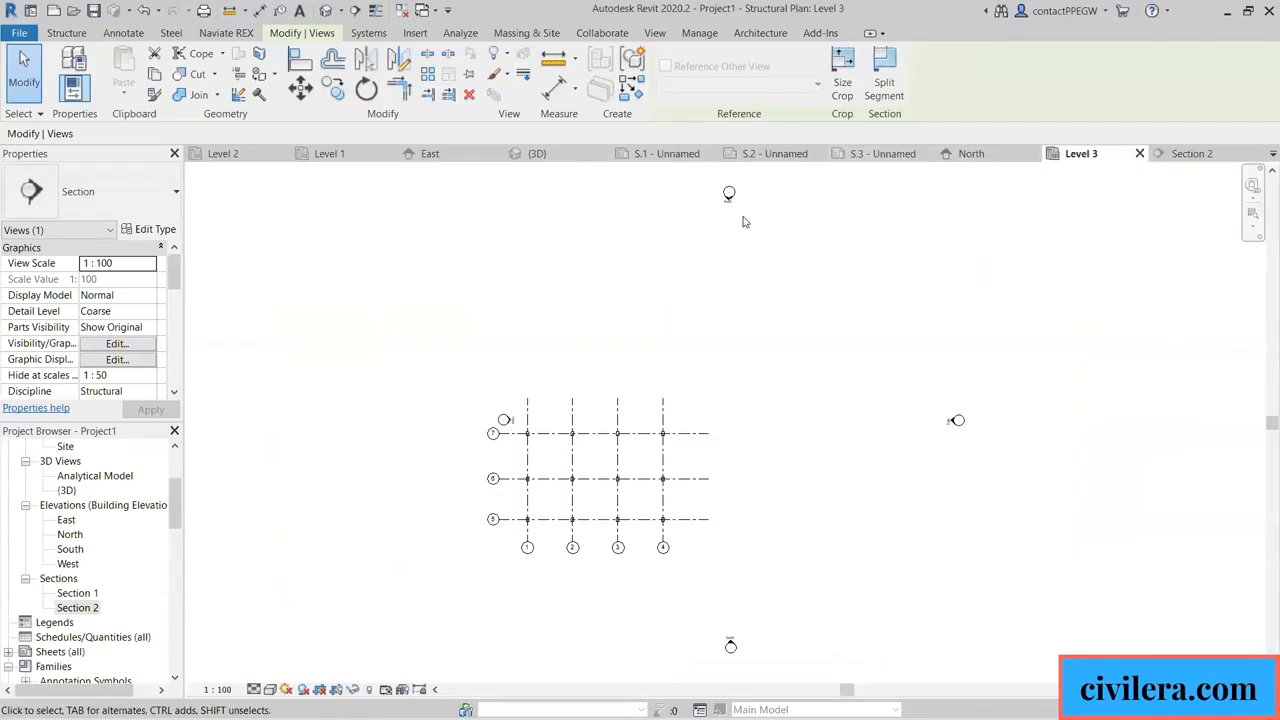
pyautogui.click(669, 154)
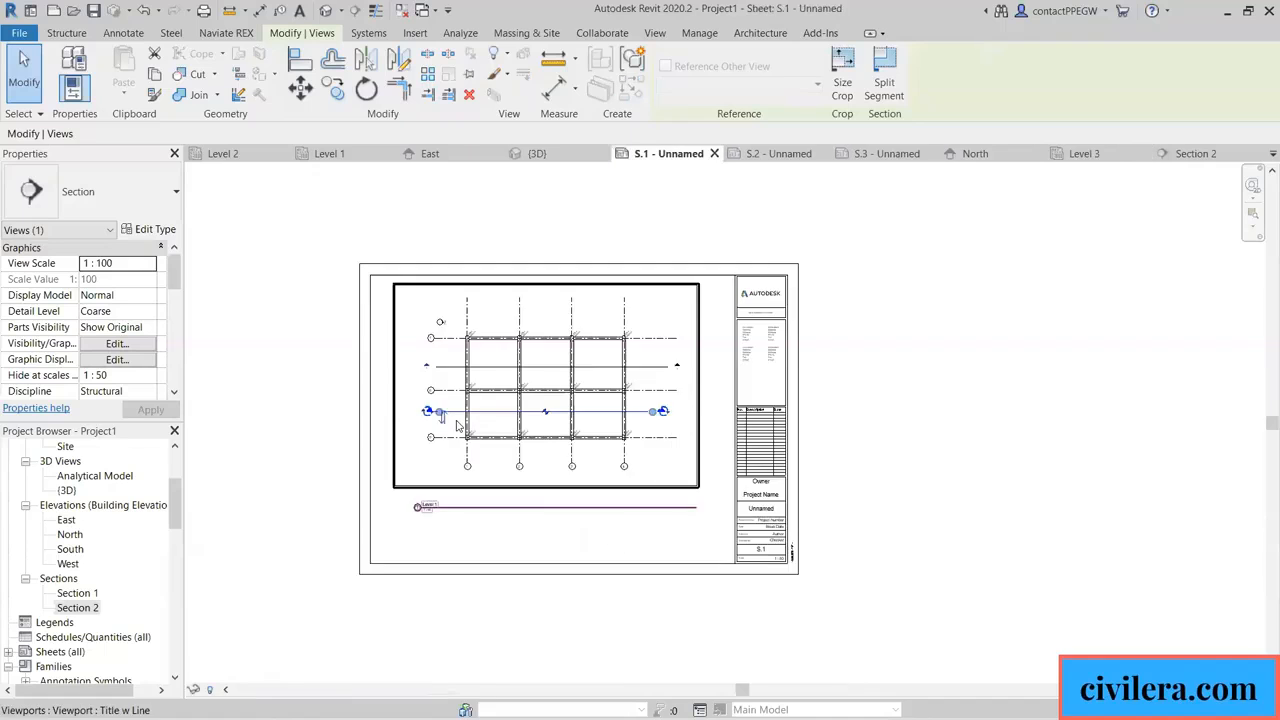
pyautogui.scroll(3, 561, 390)
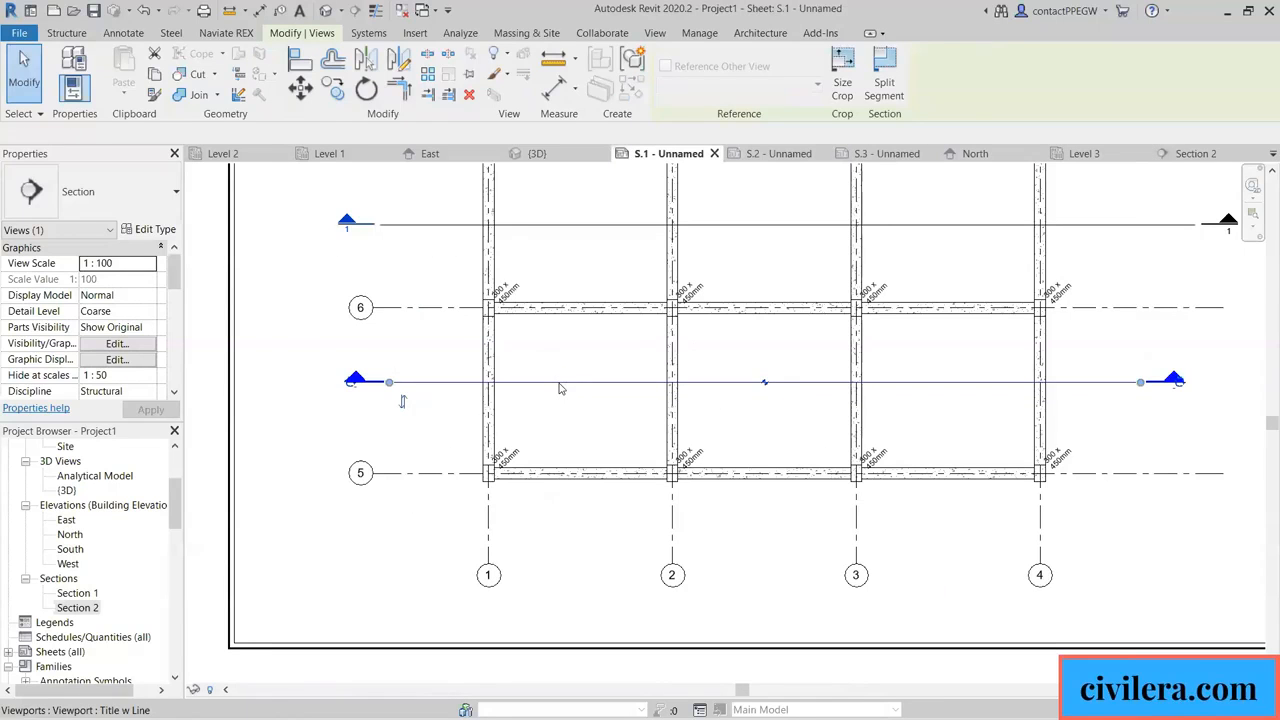
pyautogui.click(562, 392)
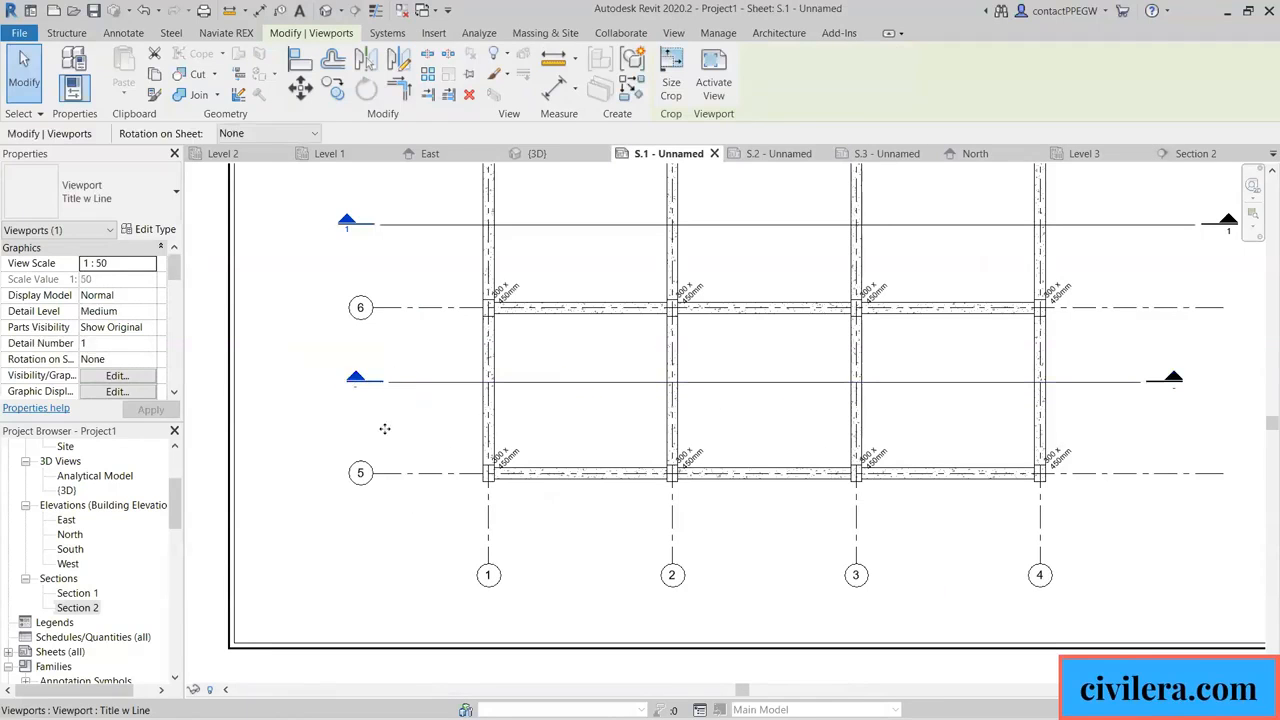
pyautogui.press('Escape')
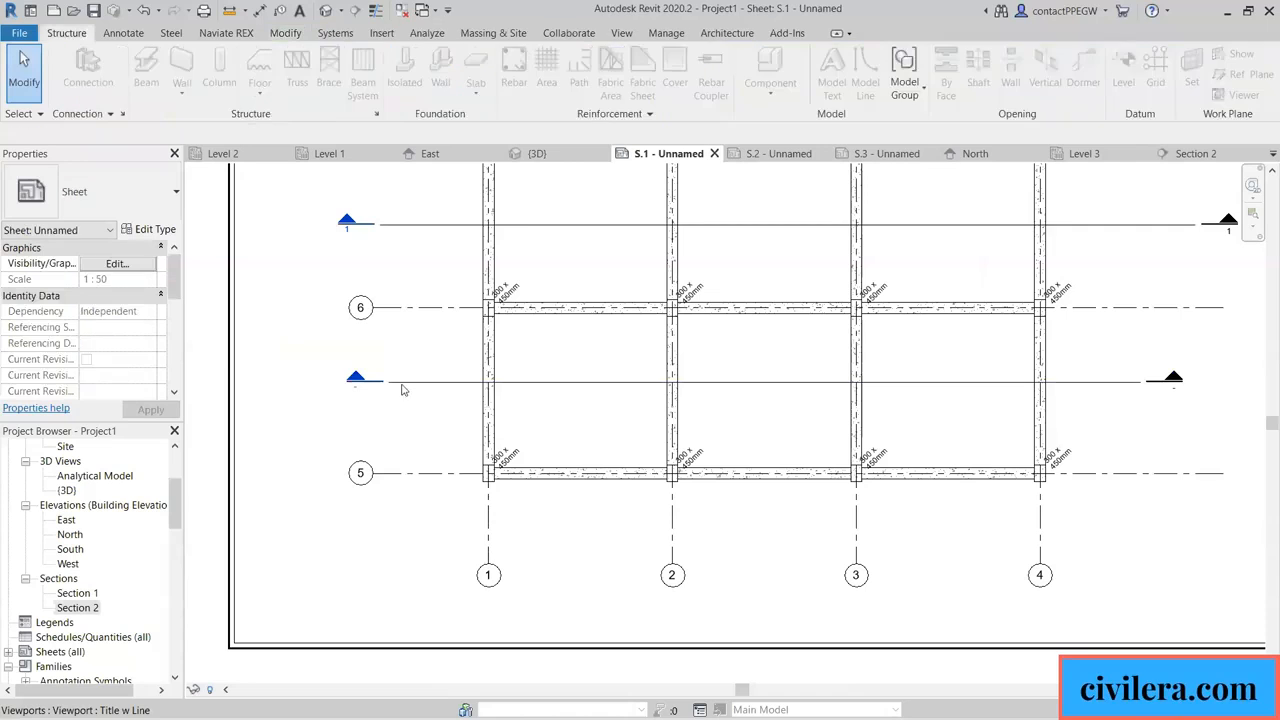
# In the Level 1 plan, pull the far clip of the section between grids 5 and 6 short of grid 6 and open its view.
pyautogui.click(343, 157)
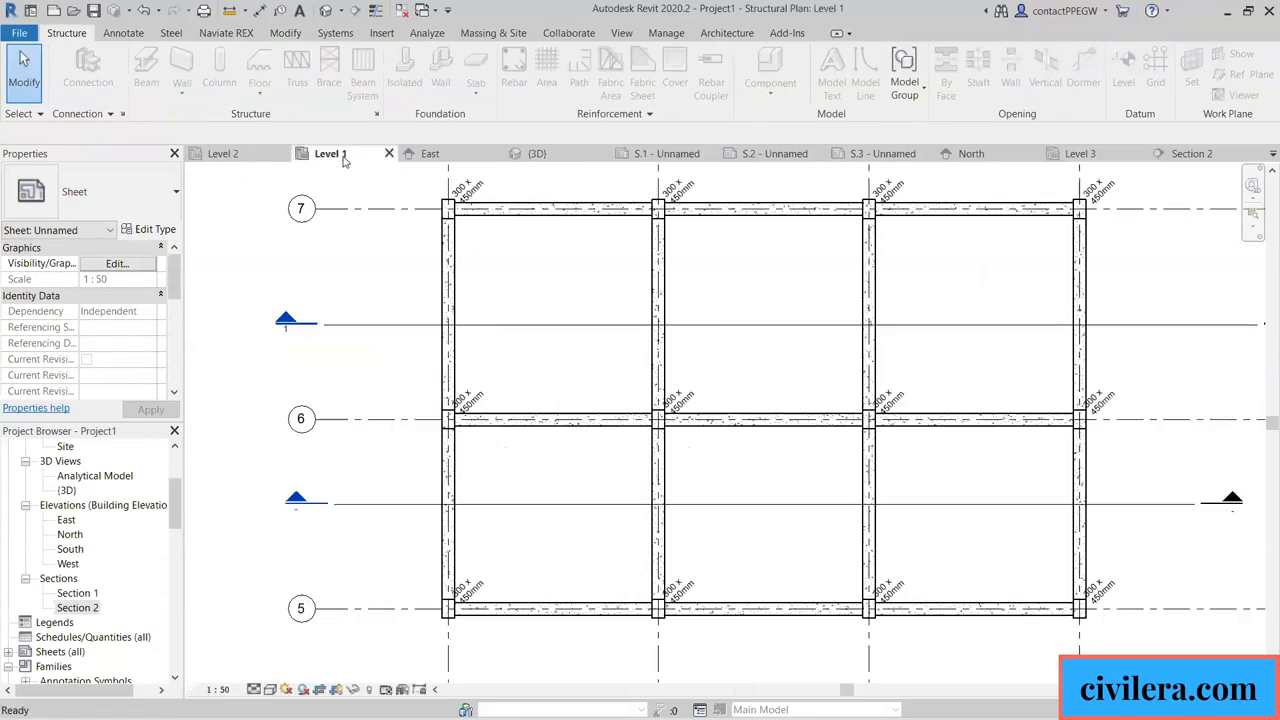
pyautogui.click(396, 513)
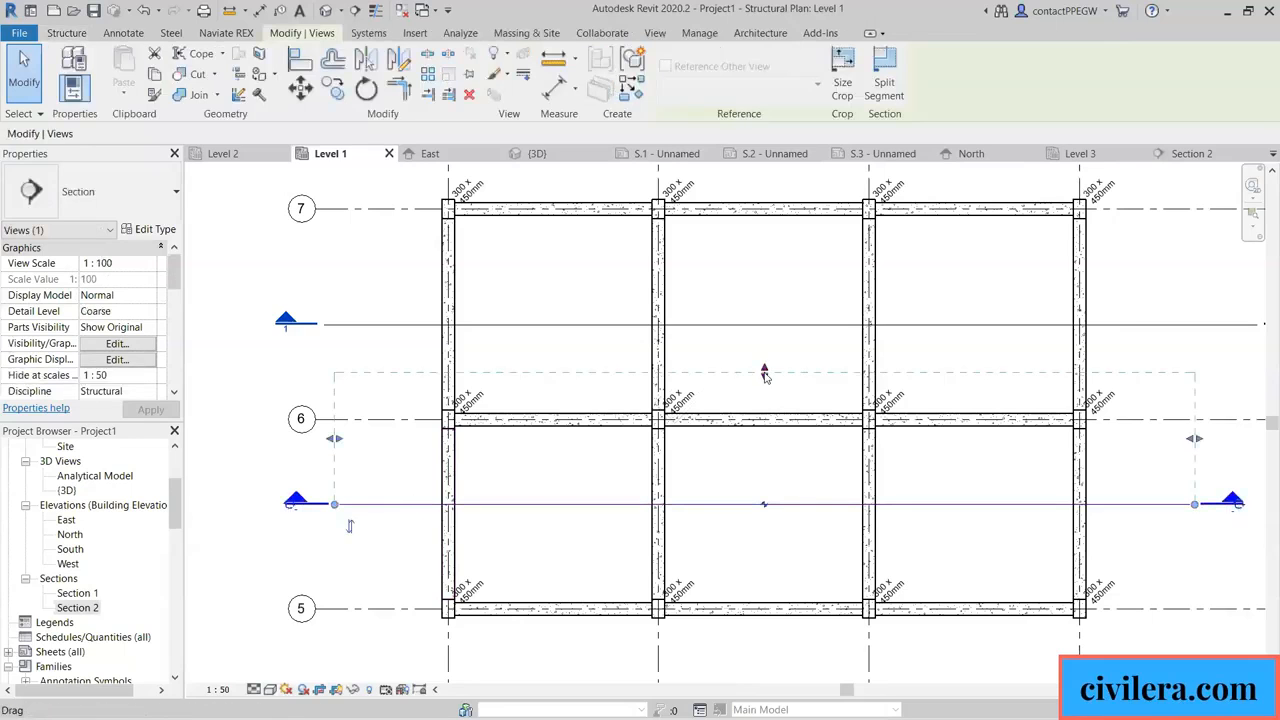
pyautogui.moveTo(763, 369); pyautogui.dragTo(765, 456)
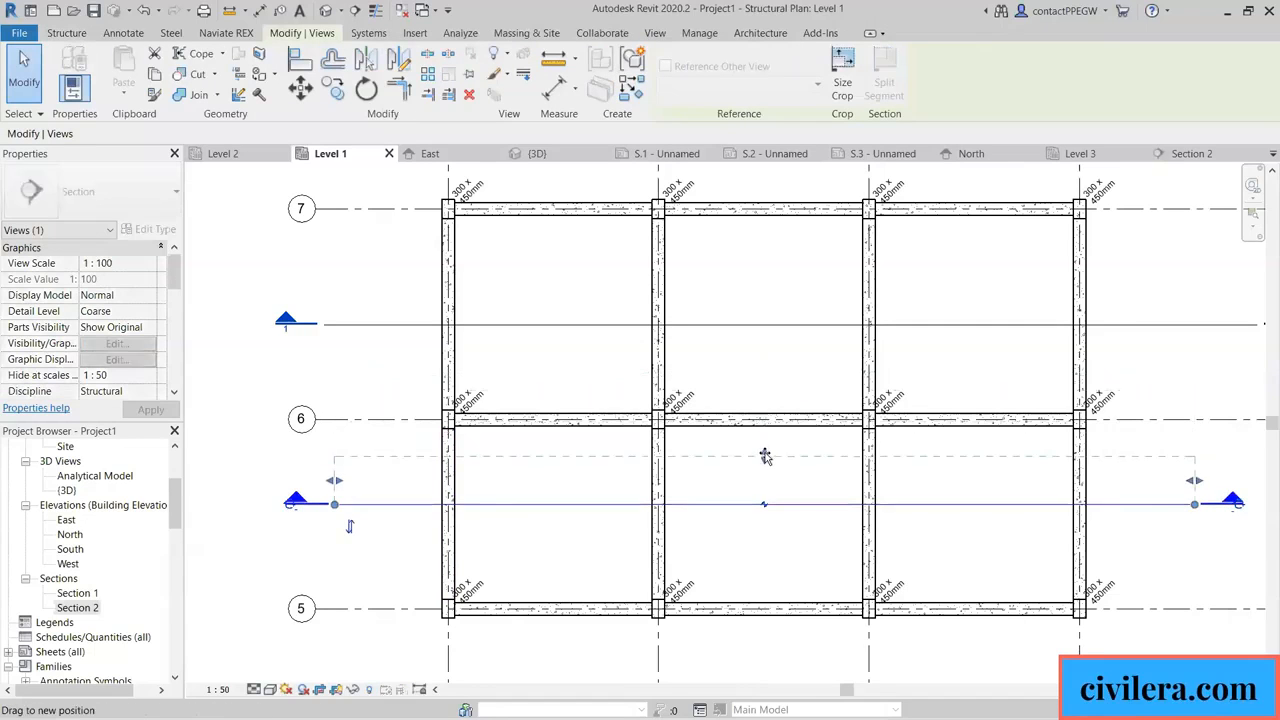
pyautogui.click(406, 494)
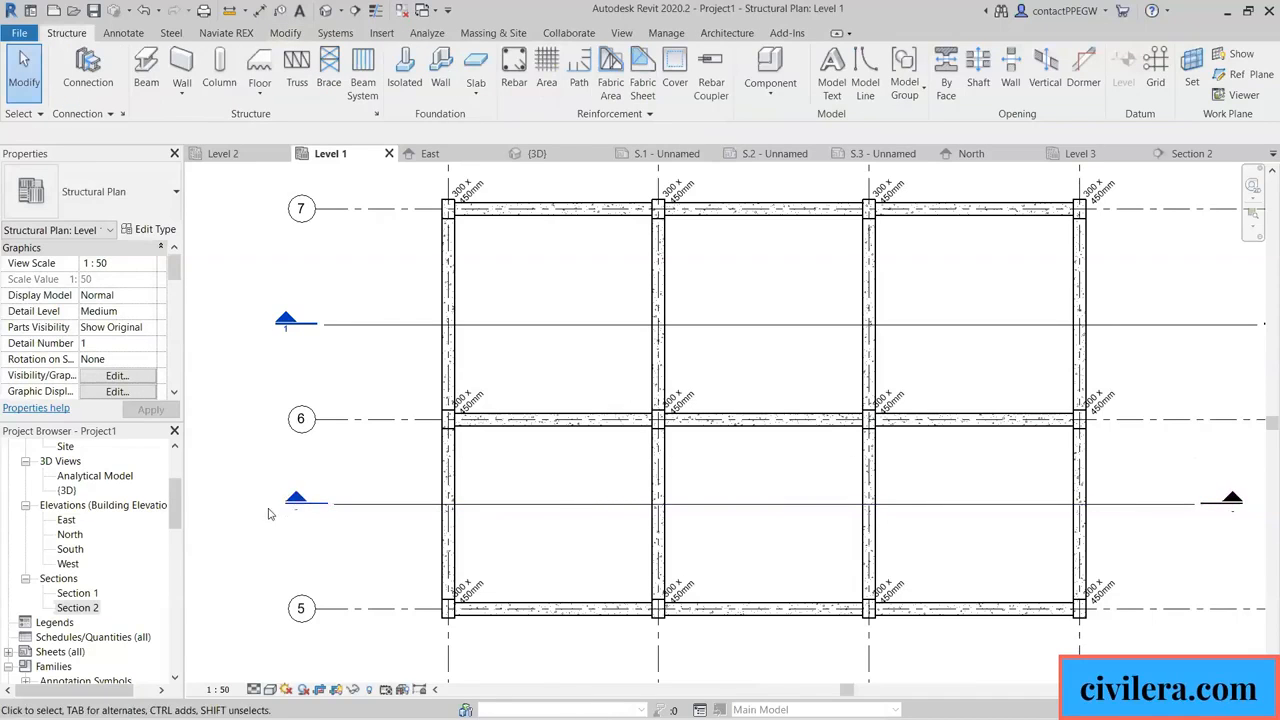
pyautogui.scroll(4, 275, 505)
pyautogui.doubleClick(330, 485)
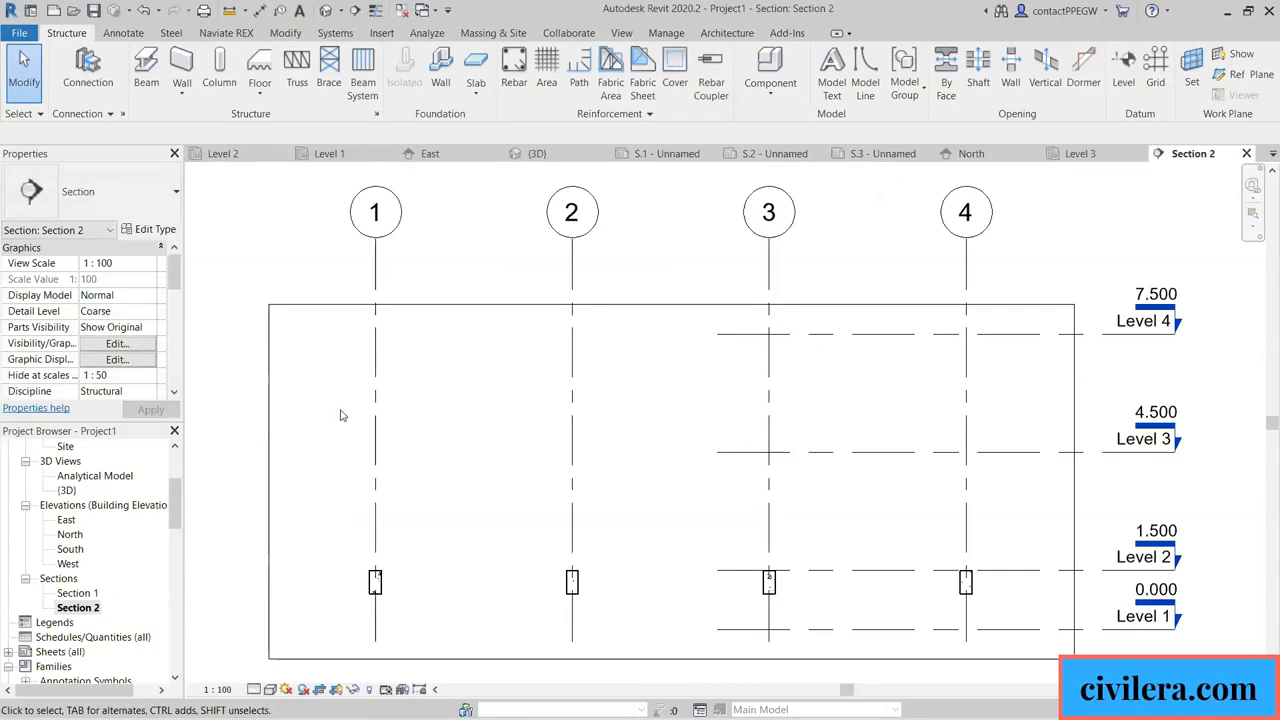
# Extend the level lines in the Section 2 view across the whole frame, past grid 1.
pyautogui.scroll(3, 372, 530)
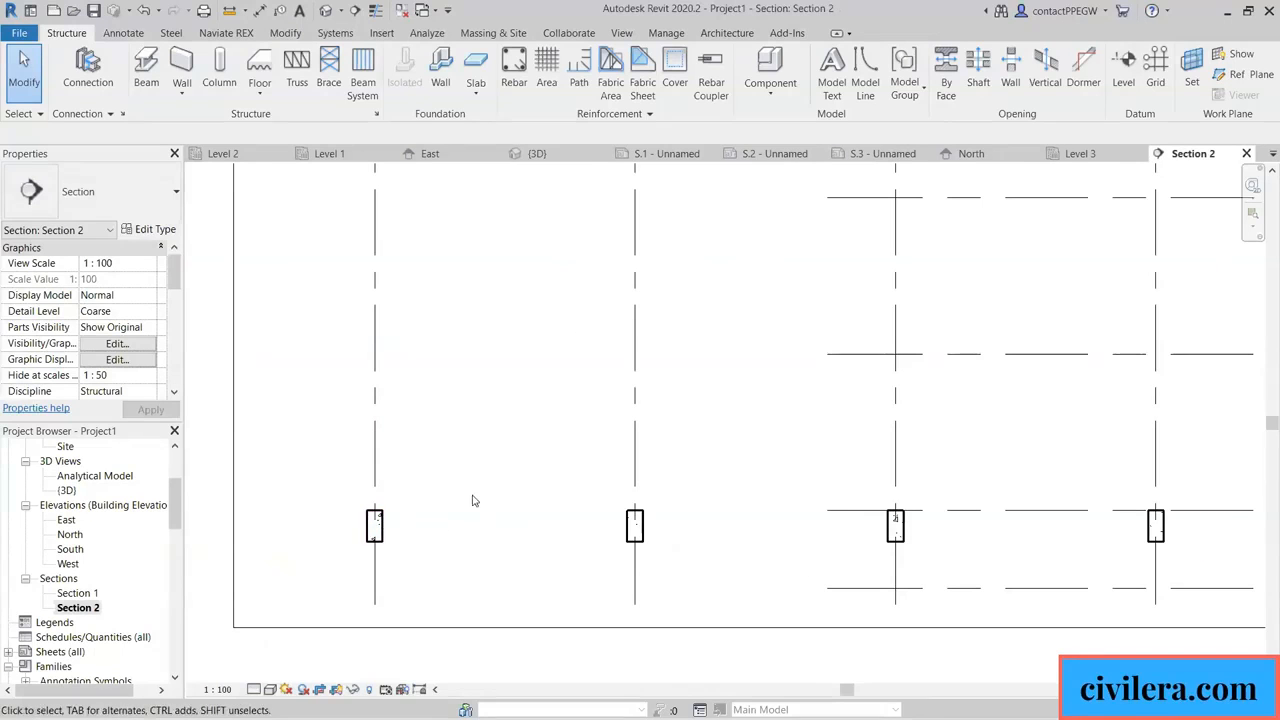
pyautogui.scroll(-2, 474, 500)
pyautogui.scroll(-2, 463, 499)
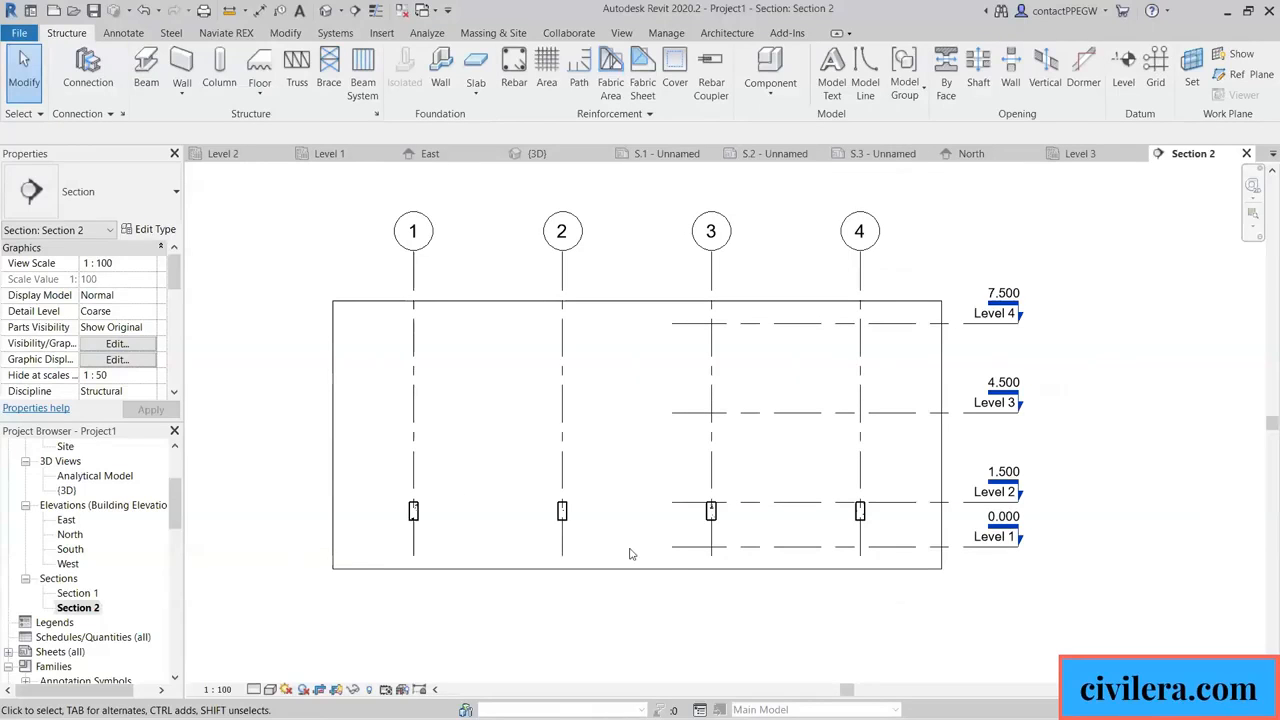
pyautogui.click(674, 550)
pyautogui.moveTo(464, 541); pyautogui.dragTo(272, 540)
pyautogui.click(409, 628)
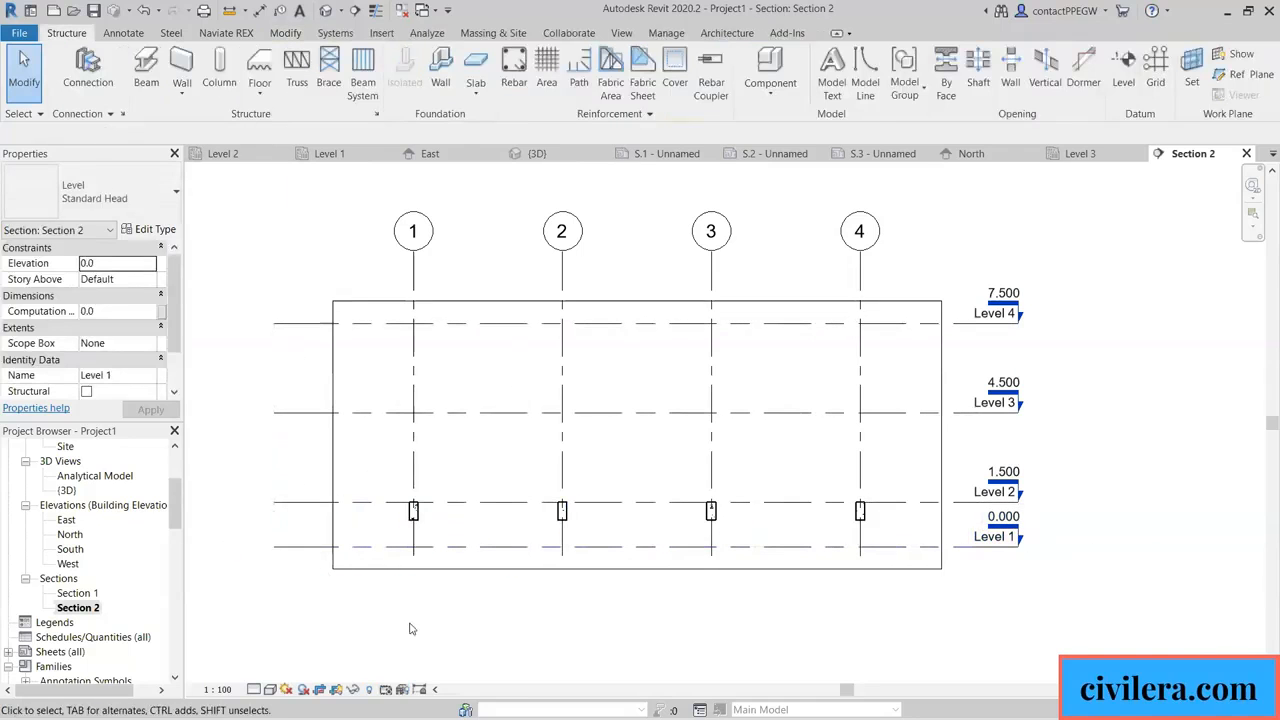
pyautogui.scroll(-4, 450, 605)
pyautogui.scroll(-1, 585, 380)
pyautogui.scroll(1, 509, 503)
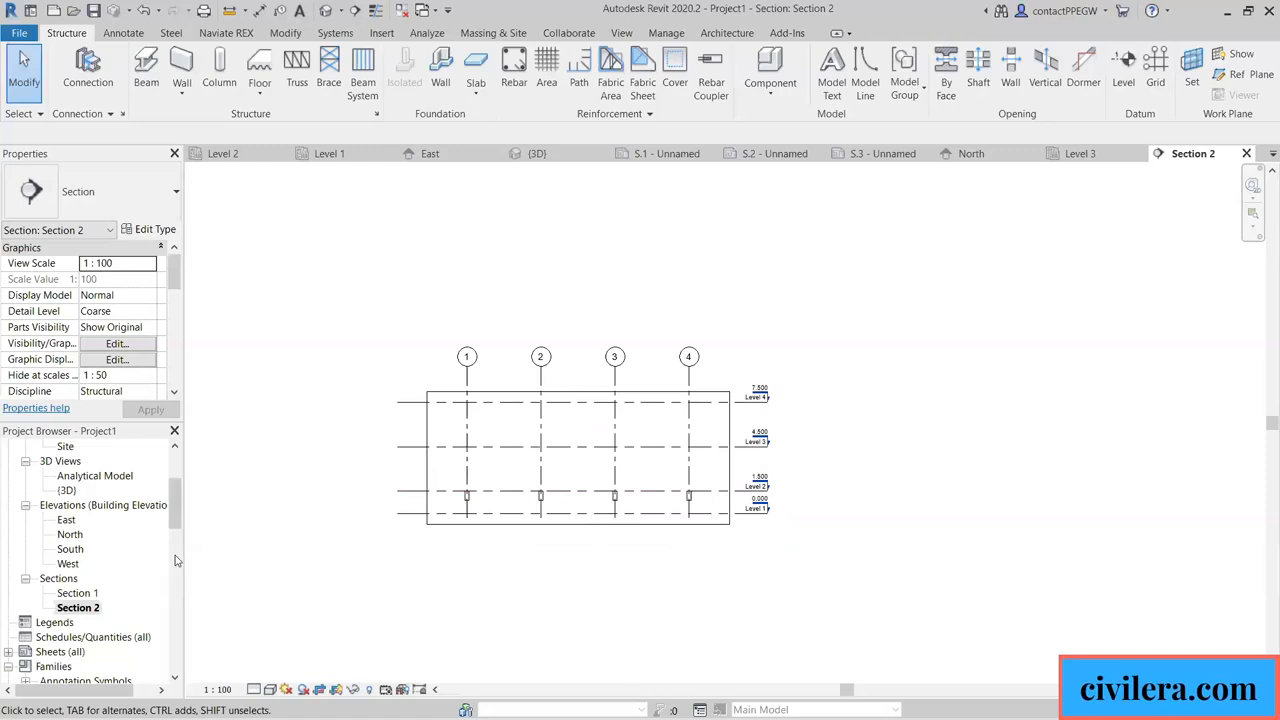
# Compare the framing shown in the Level 1 and Level 2 structural plans, ending in Level 1.
pyautogui.scroll(3, 69, 519)
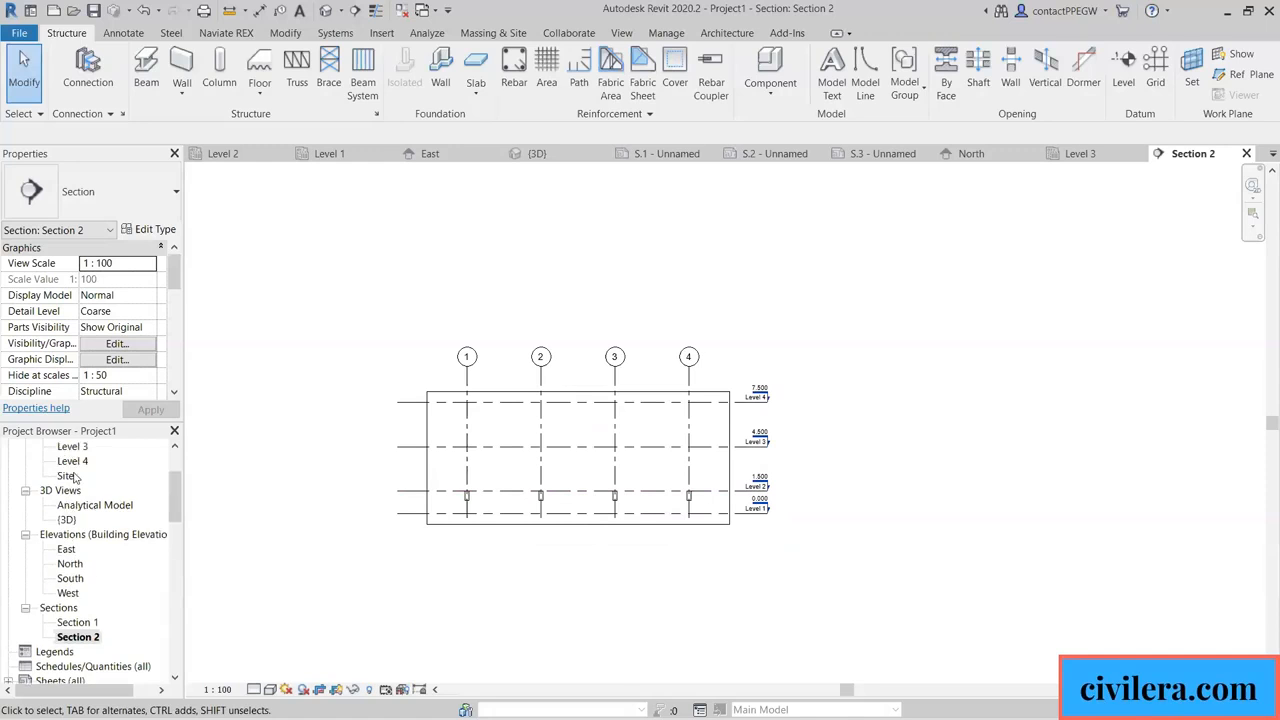
pyautogui.doubleClick(75, 478)
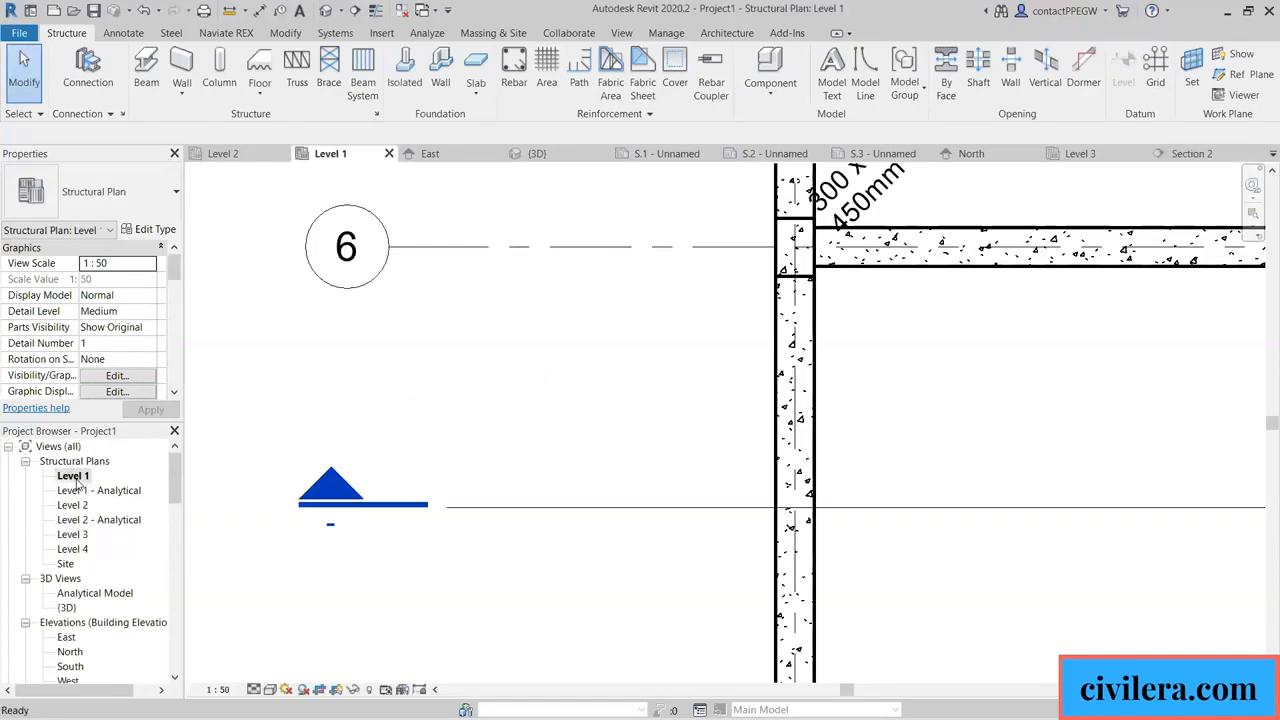
pyautogui.scroll(-3, 320, 390)
pyautogui.scroll(-3, 444, 476)
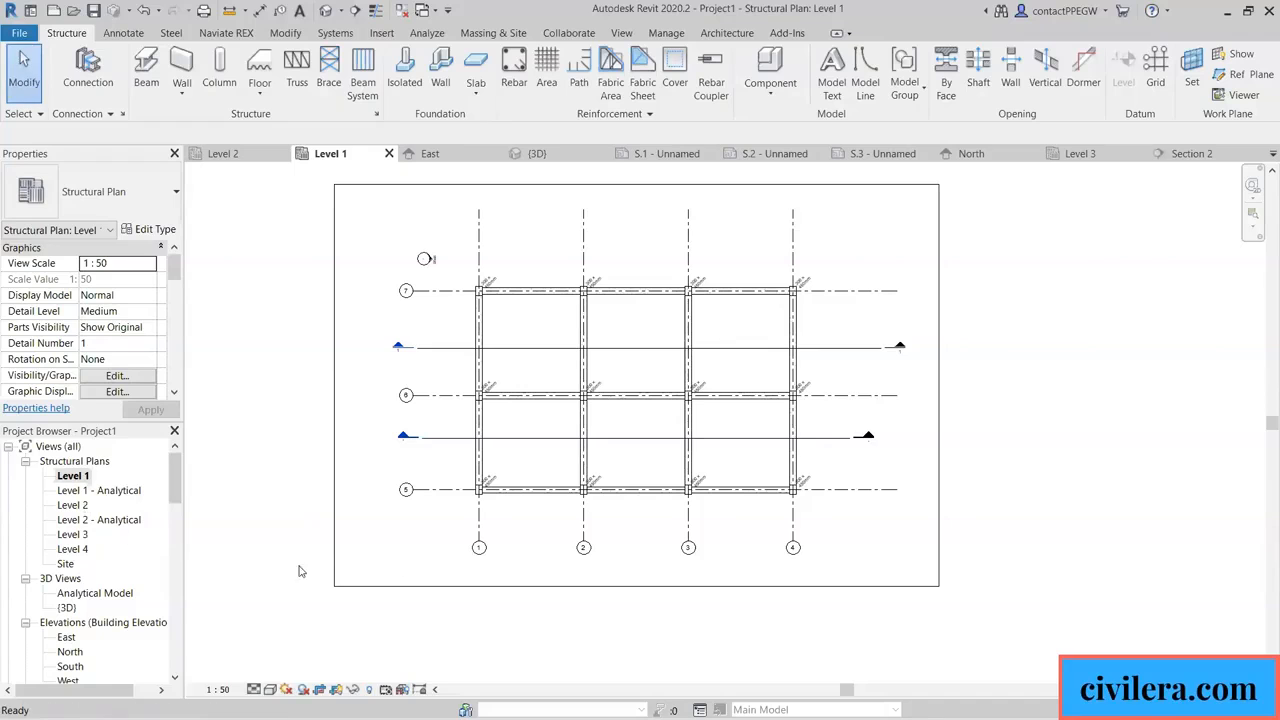
pyautogui.scroll(2, 486, 486)
pyautogui.doubleClick(84, 506)
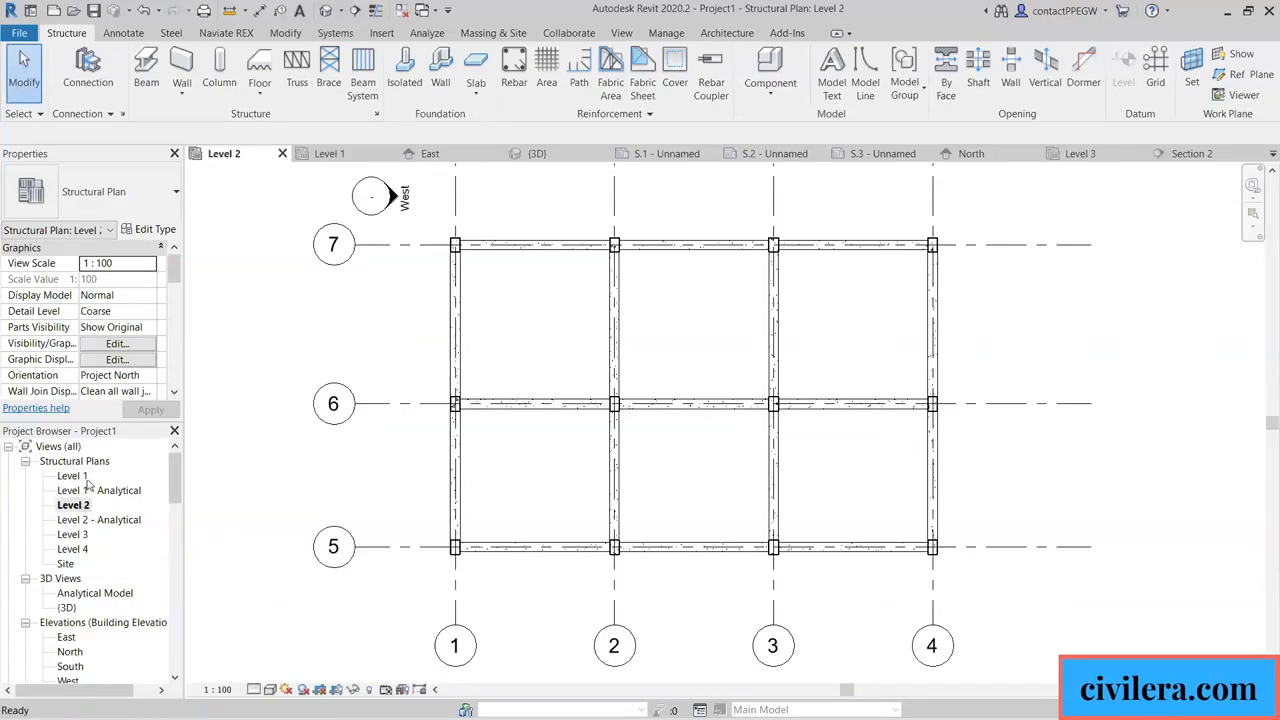
pyautogui.doubleClick(84, 477)
pyautogui.scroll(-4, 370, 500)
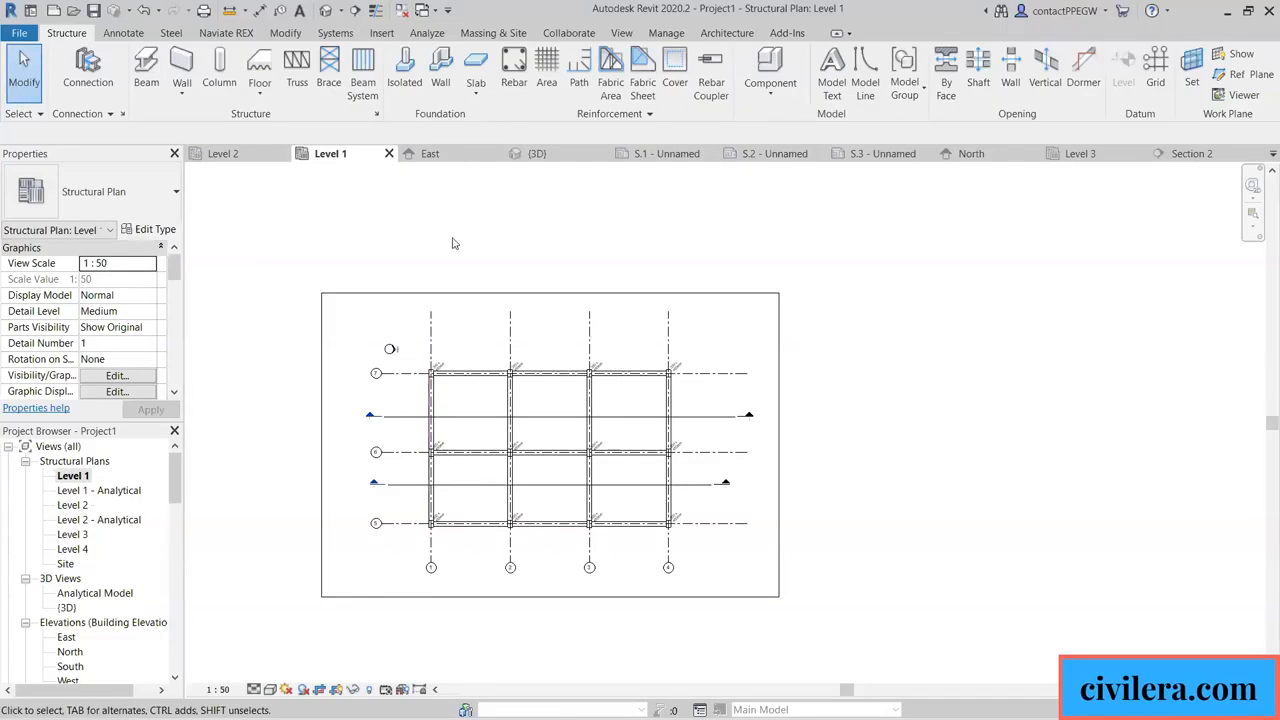
# Open the 3D view and examine where the beams meet the corner column above its base.
pyautogui.click(326, 10)
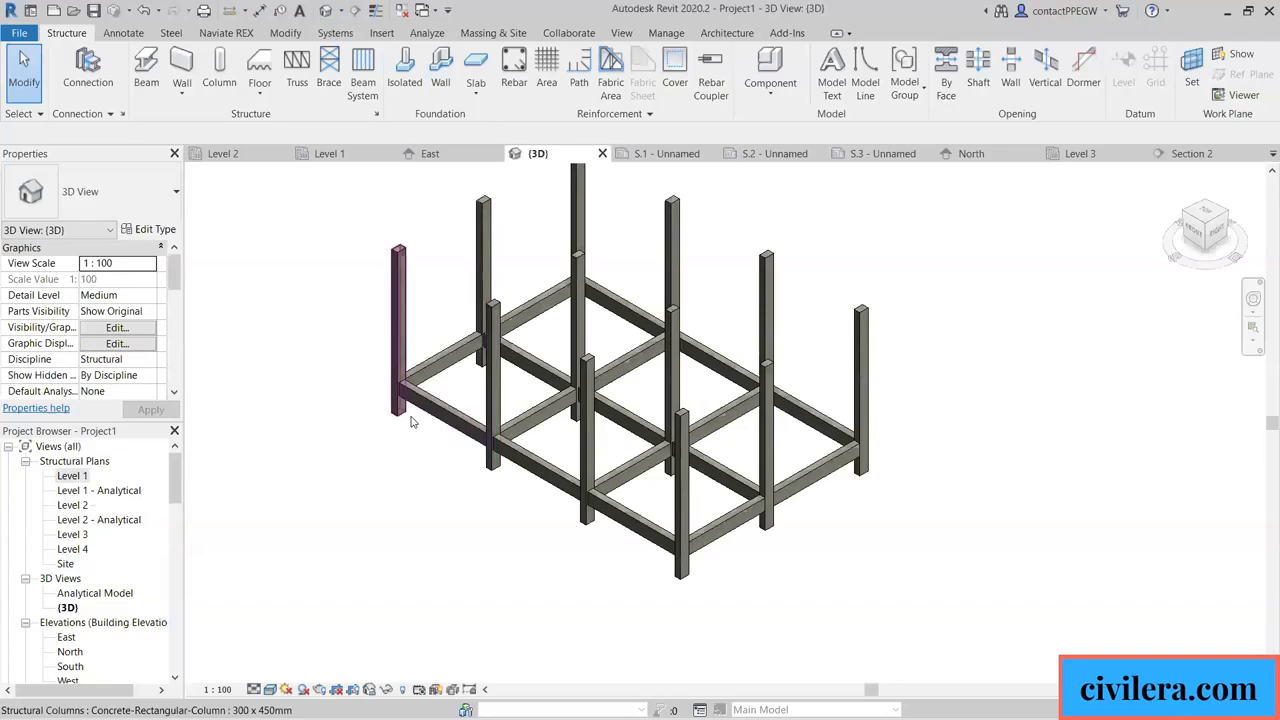
pyautogui.scroll(2, 416, 421)
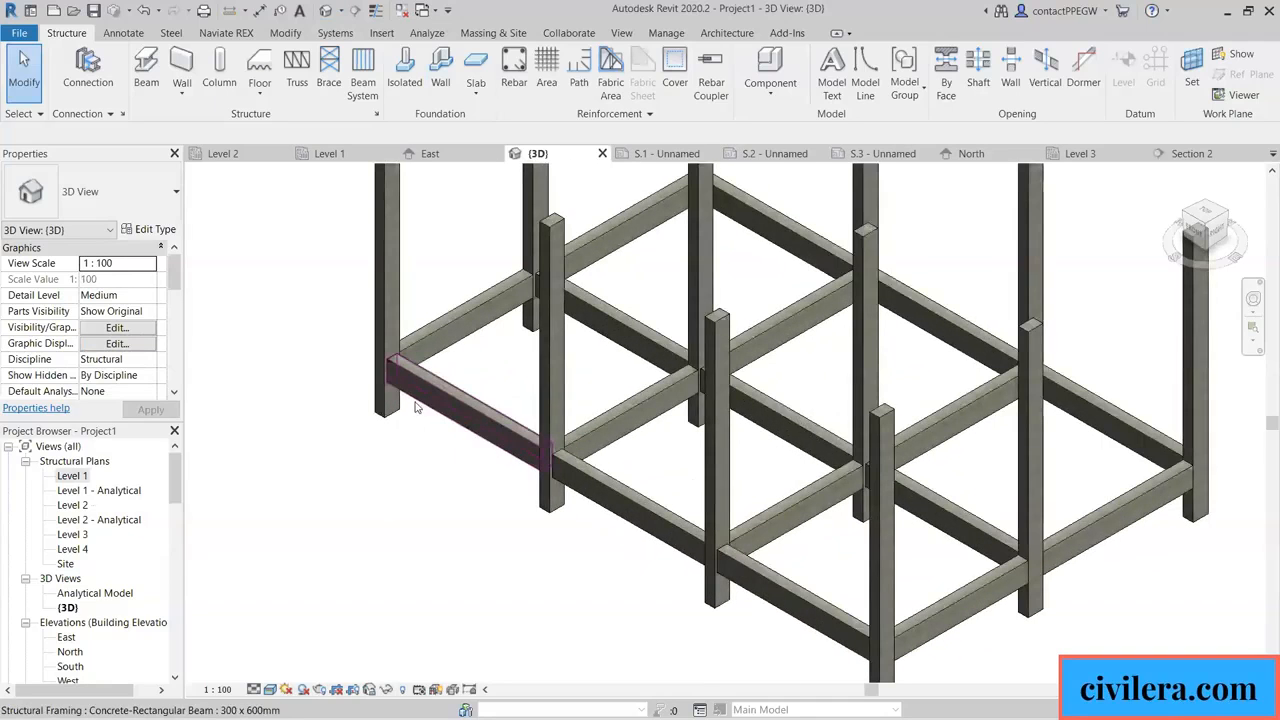
pyautogui.scroll(1, 414, 402)
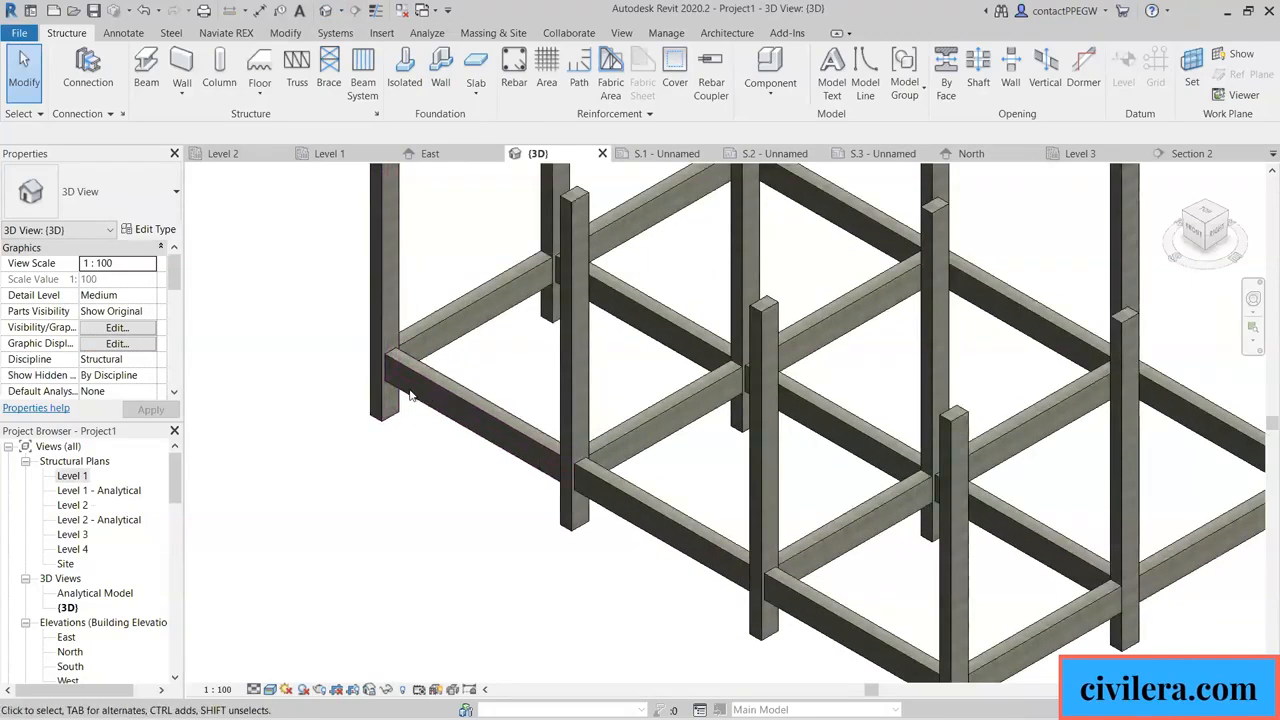
pyautogui.scroll(1, 396, 392)
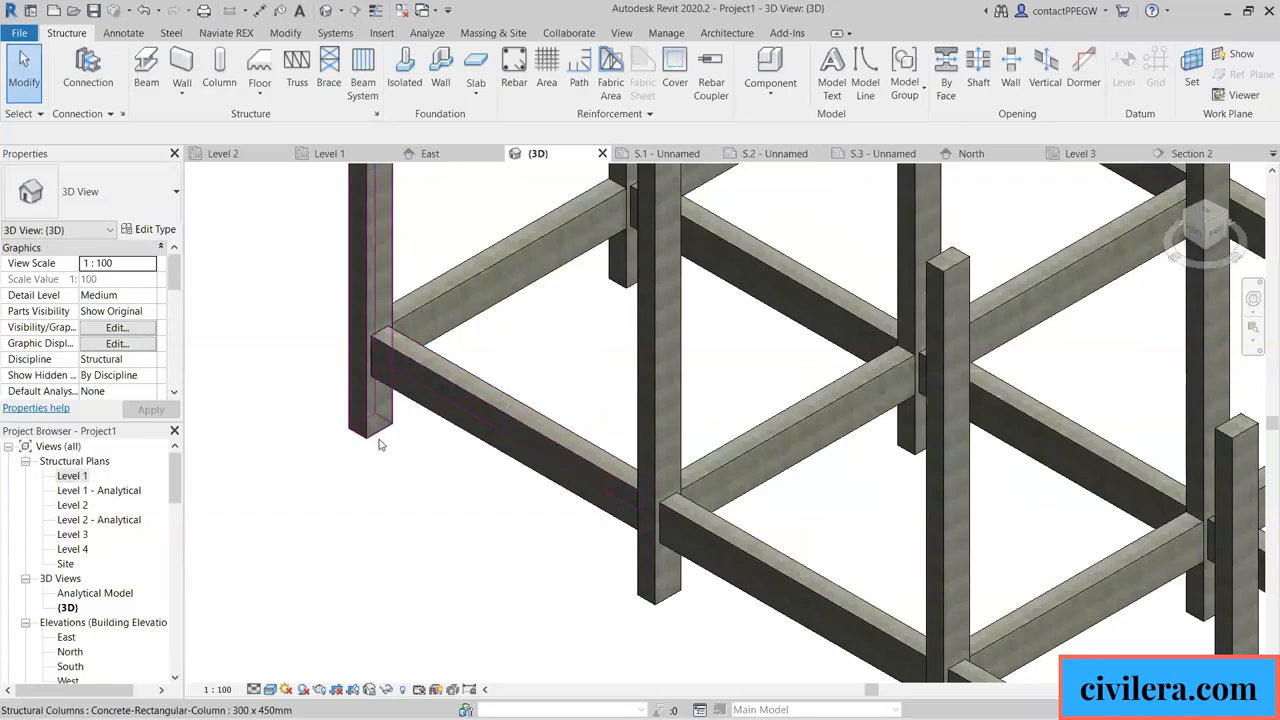
# Return to the Level 1 structural plan and examine the beams shown between the column grids.
pyautogui.doubleClick(80, 477)
pyautogui.scroll(2, 463, 537)
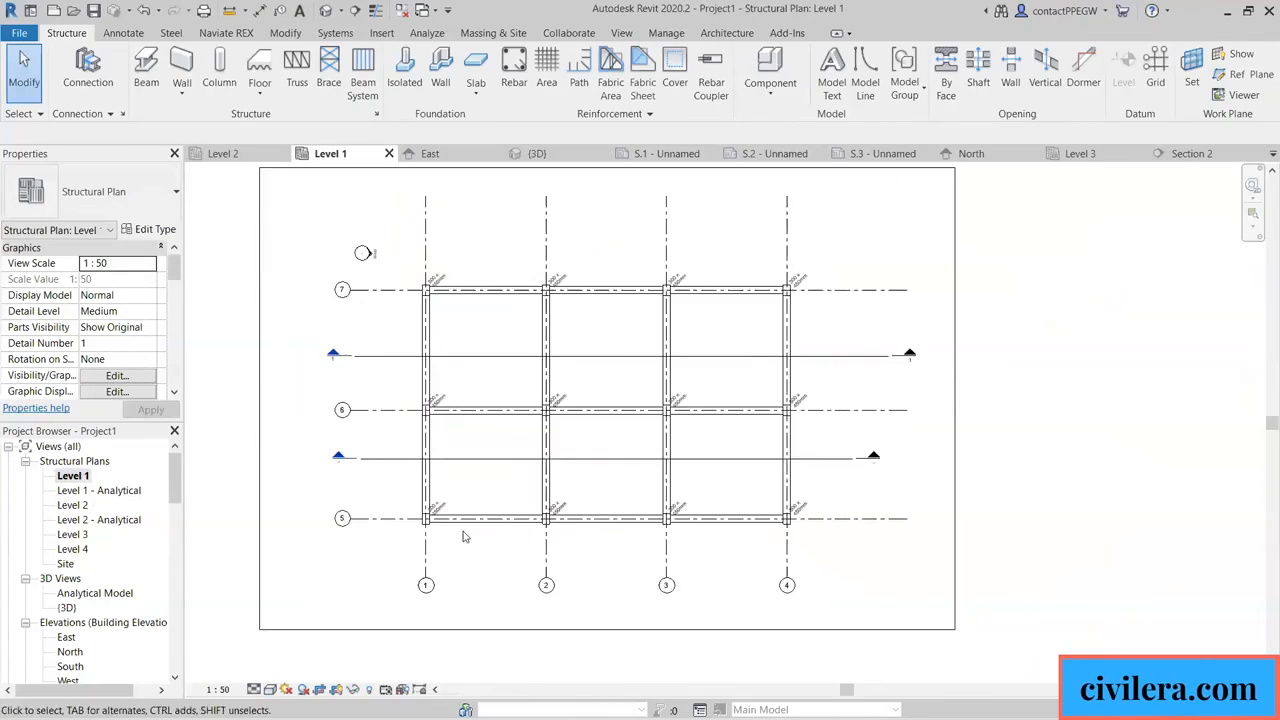
pyautogui.scroll(1, 463, 537)
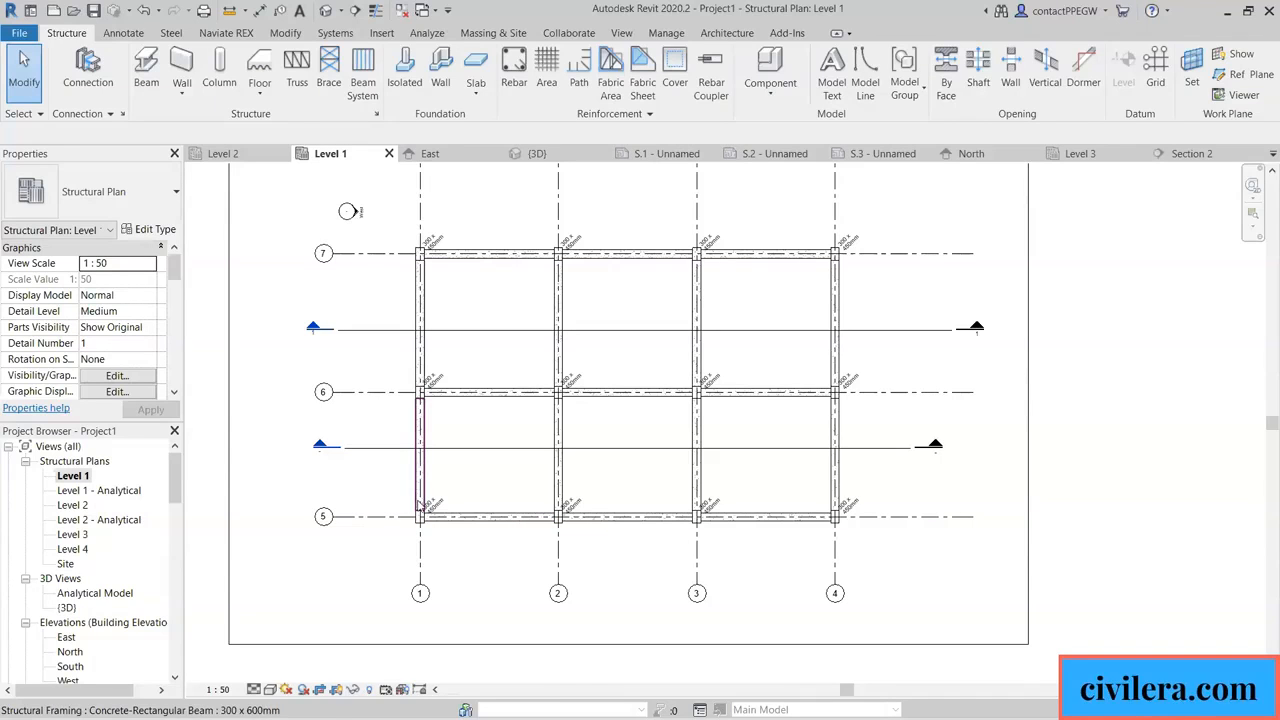
pyautogui.click(82, 480)
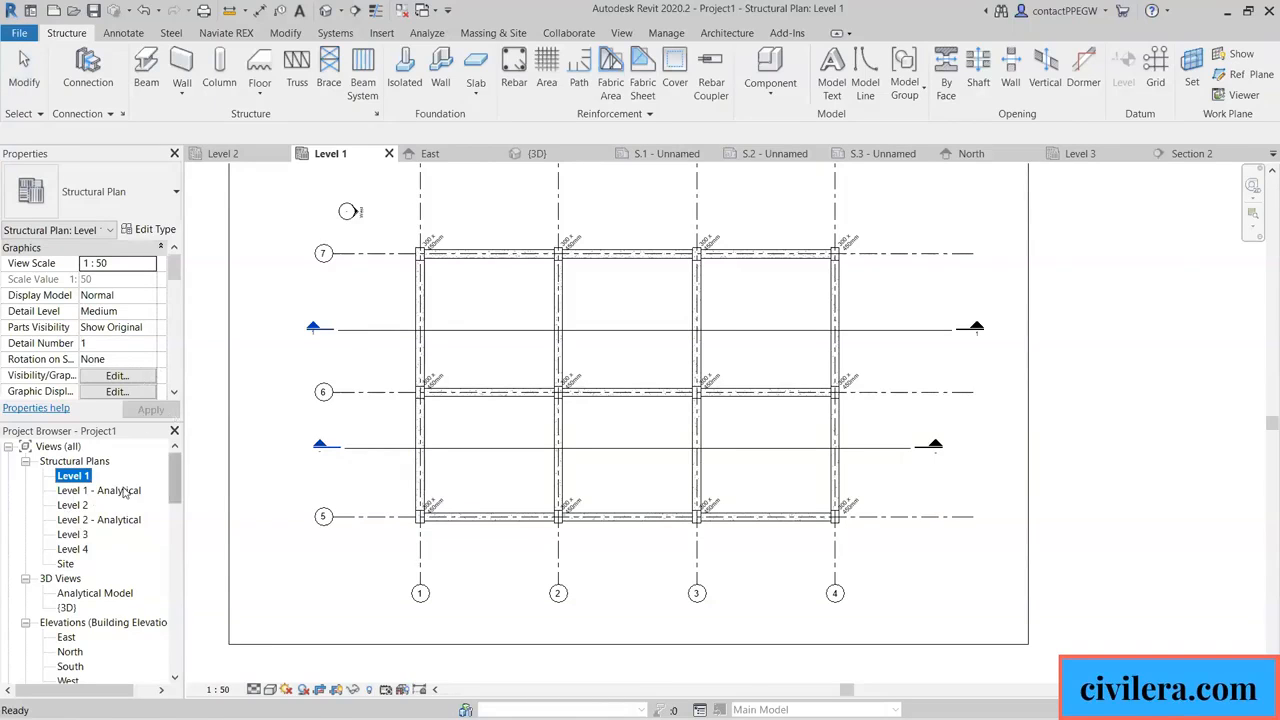
pyautogui.click(1103, 334)
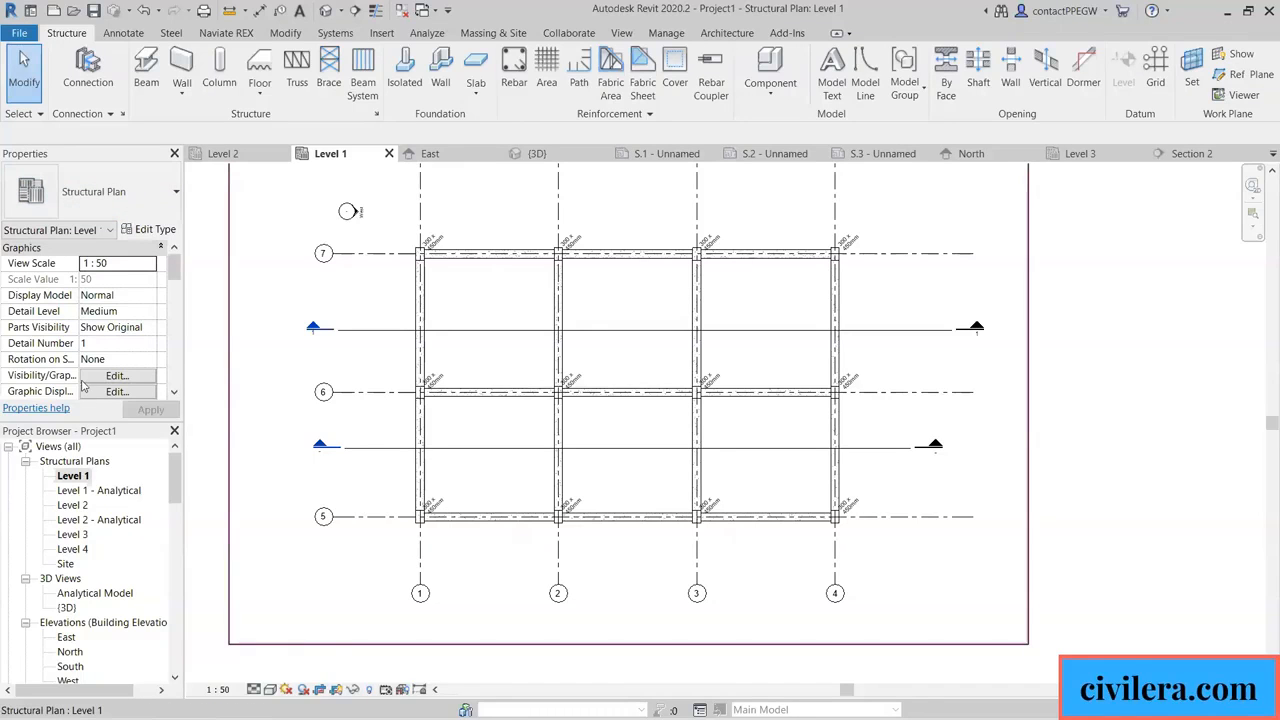
# In the Level 1 view range, set the bottom and view depth offsets to -100 and lower the cut plane offset to hide the beams.
pyautogui.click(175, 393)
pyautogui.click(175, 393)
pyautogui.click(175, 393)
pyautogui.click(175, 393)
pyautogui.click(175, 393)
pyautogui.click(175, 393)
pyautogui.click(175, 393)
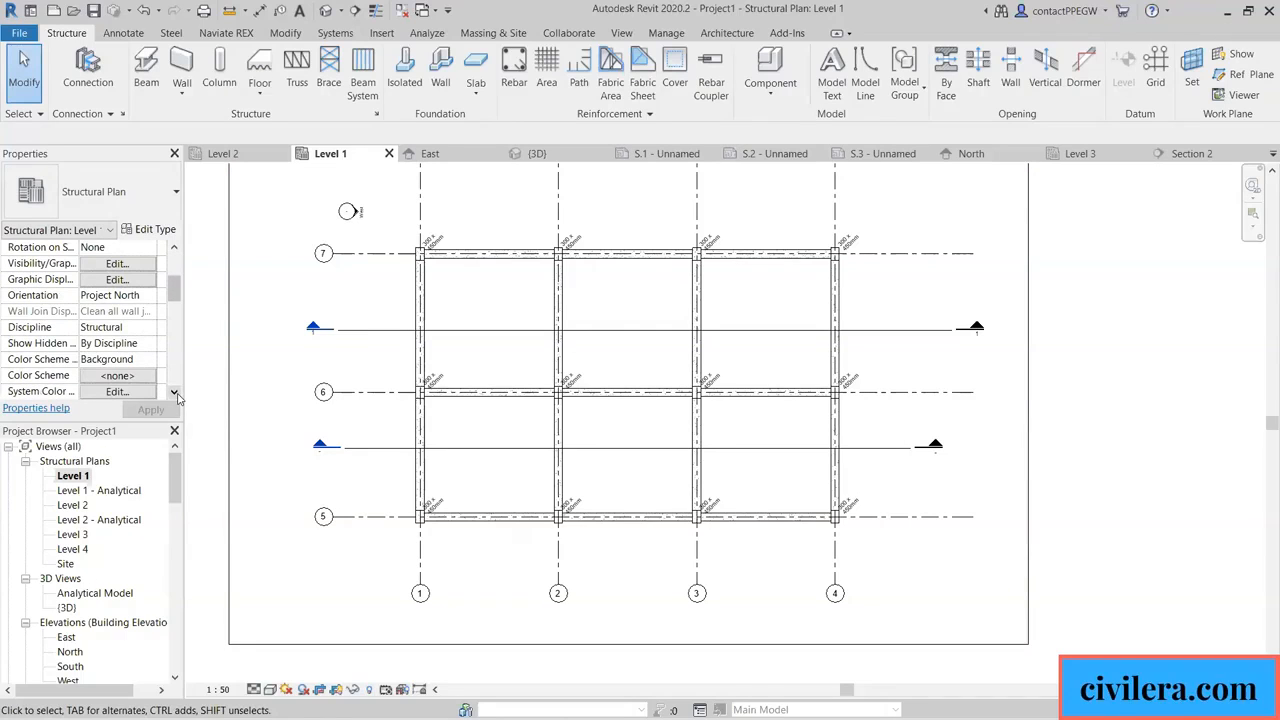
pyautogui.click(175, 393)
pyautogui.click(175, 393)
pyautogui.click(175, 393)
pyautogui.click(175, 393)
pyautogui.click(175, 393)
pyautogui.click(175, 393)
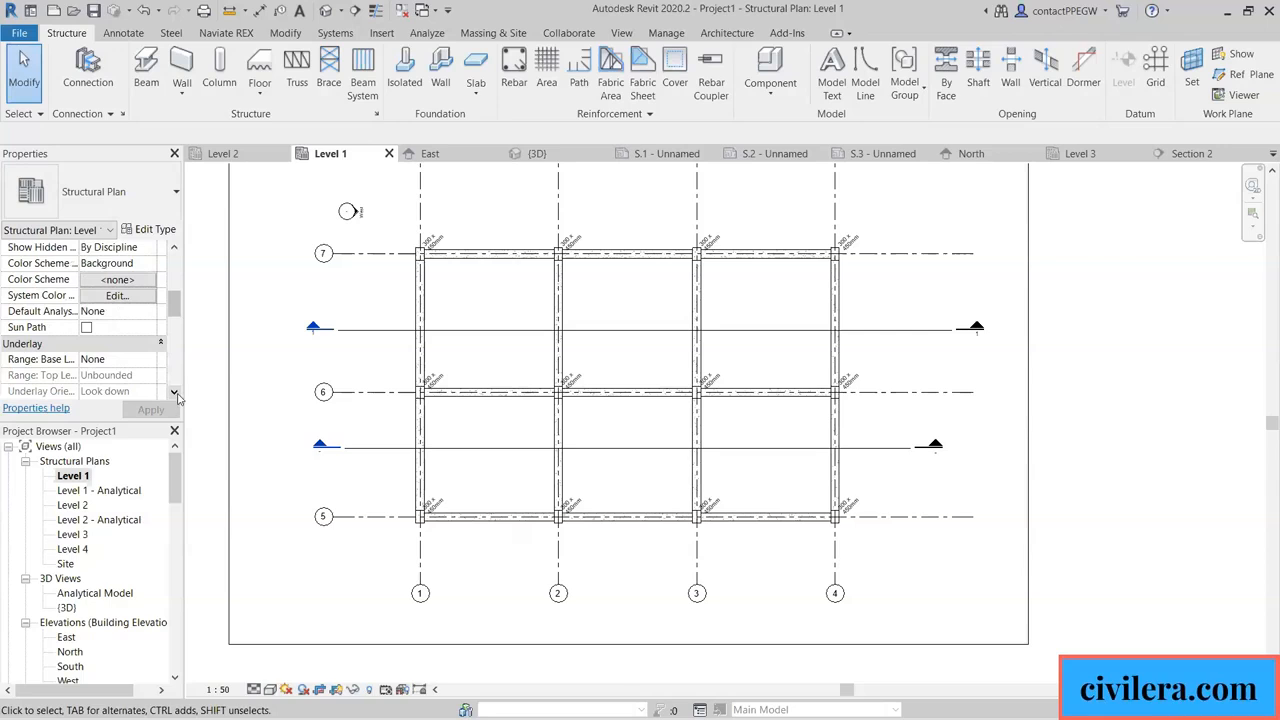
pyautogui.click(175, 393)
pyautogui.click(175, 393)
pyautogui.click(175, 393)
pyautogui.click(175, 393)
pyautogui.click(175, 393)
pyautogui.click(175, 393)
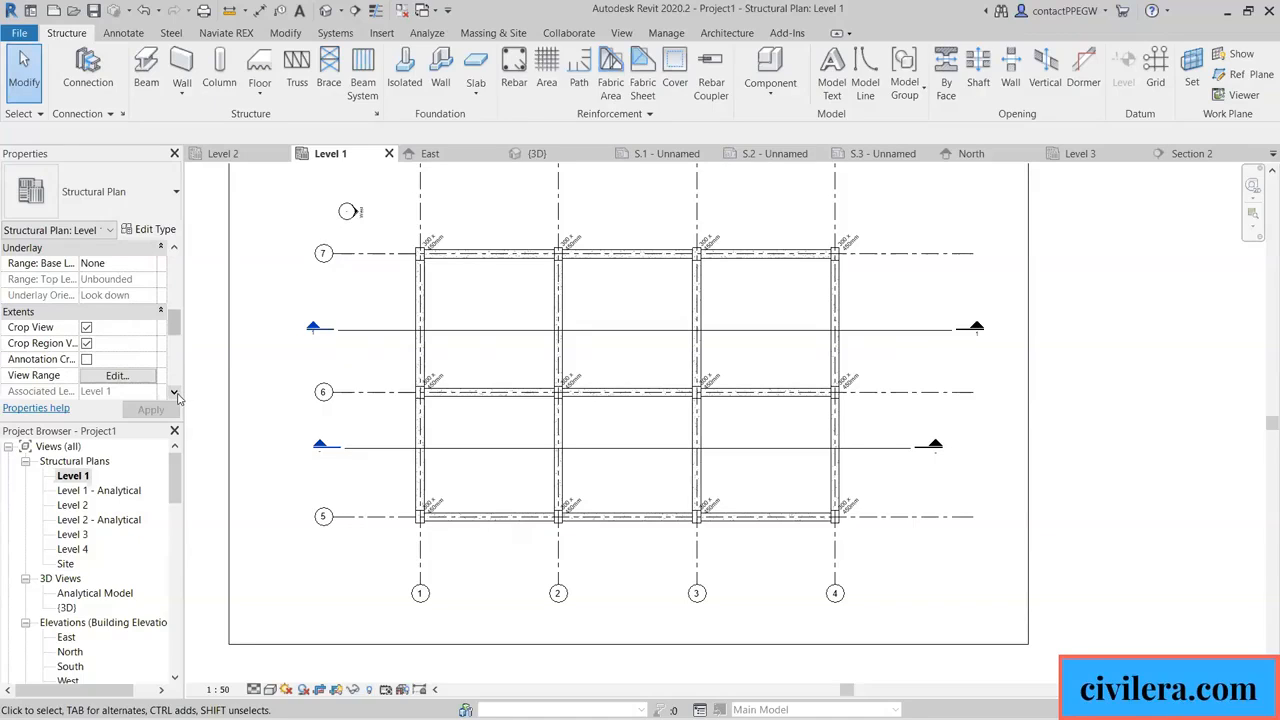
pyautogui.click(175, 393)
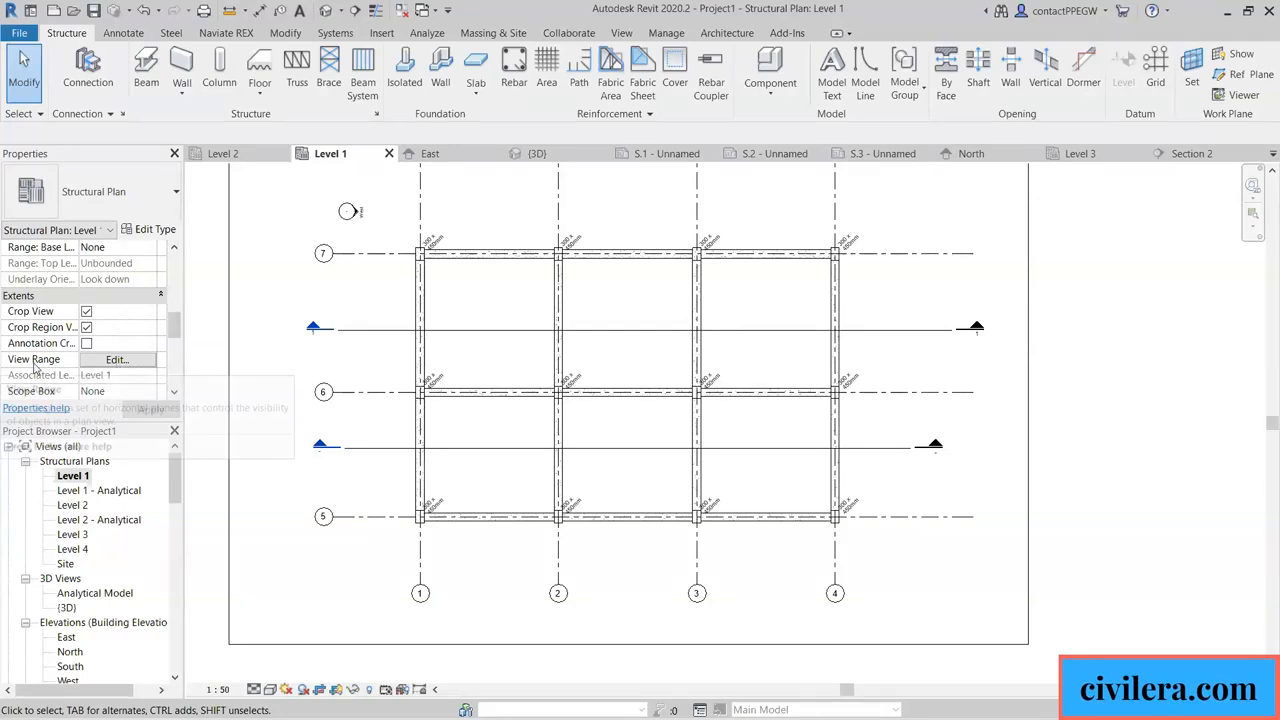
pyautogui.click(105, 366)
pyautogui.click(108, 361)
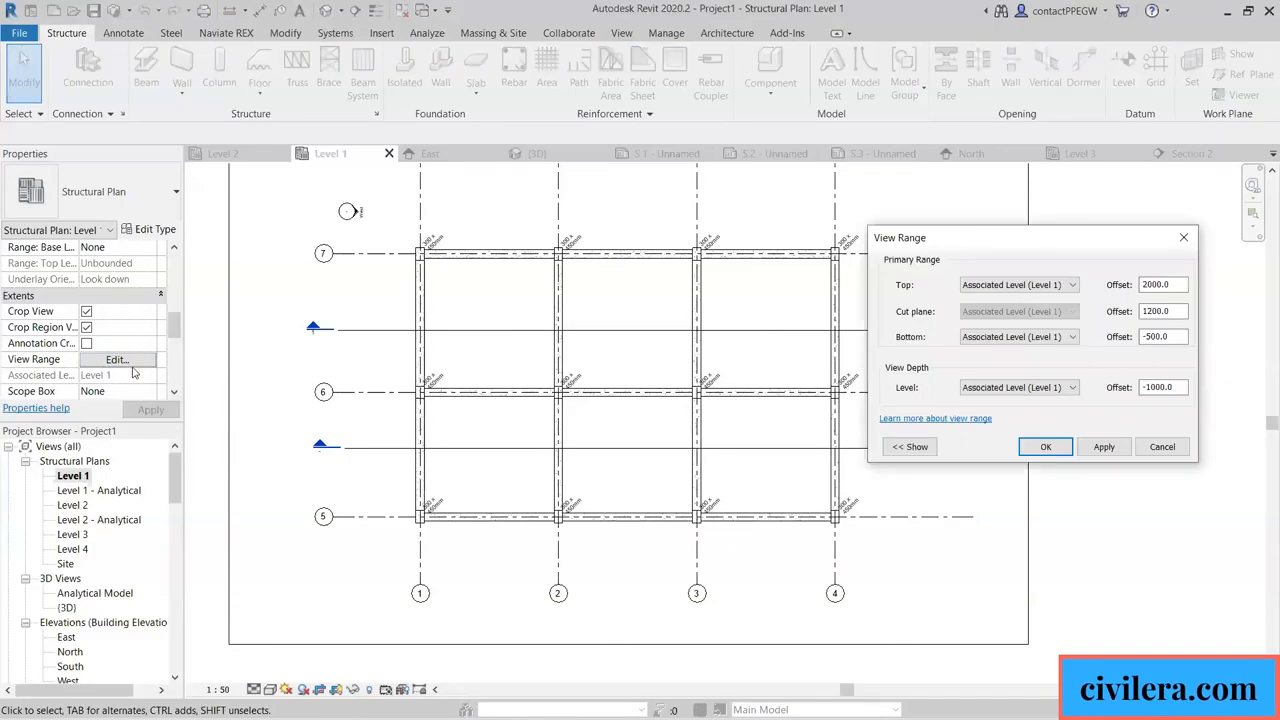
pyautogui.moveTo(970, 236); pyautogui.dragTo(533, 182)
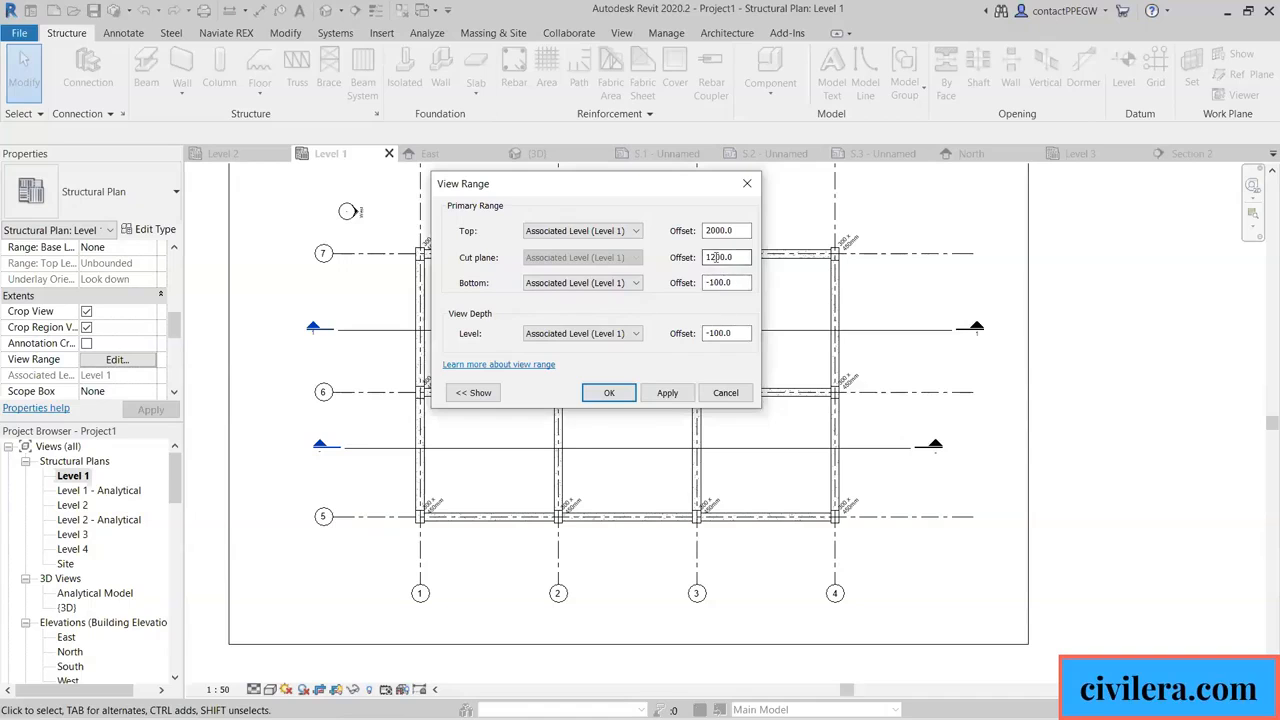
pyautogui.press('BackSpace')
pyautogui.click(608, 392)
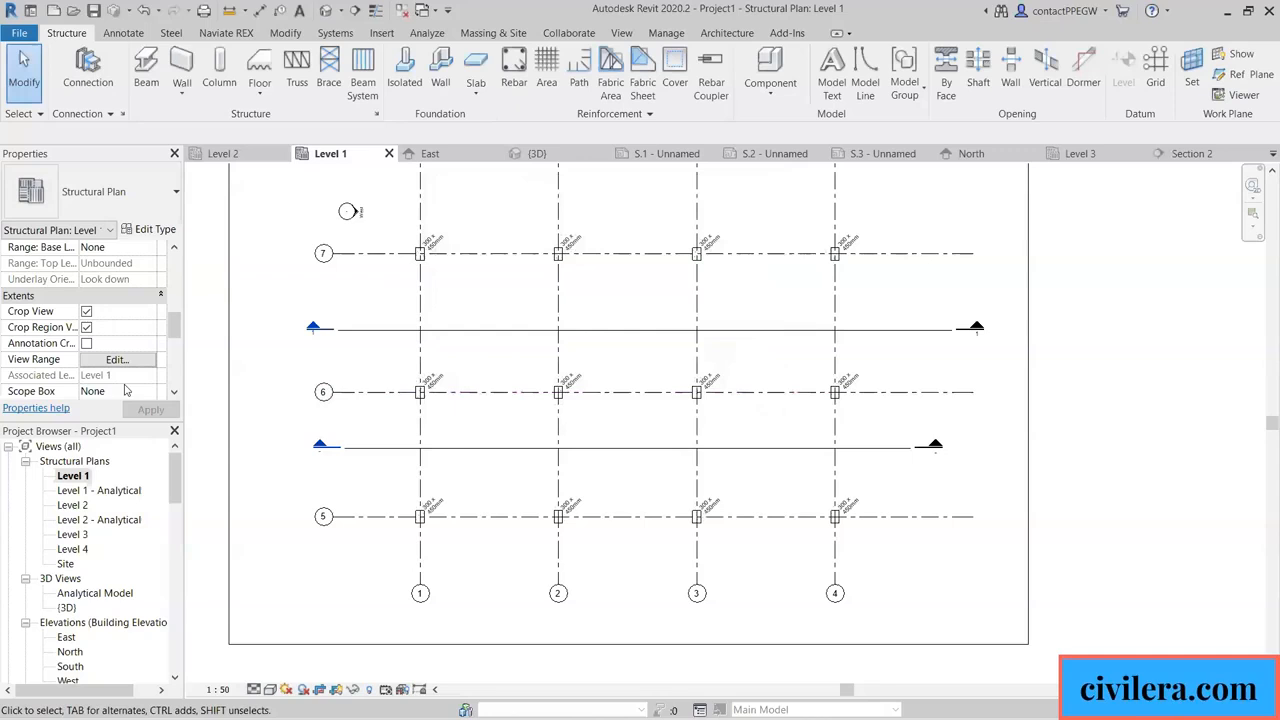
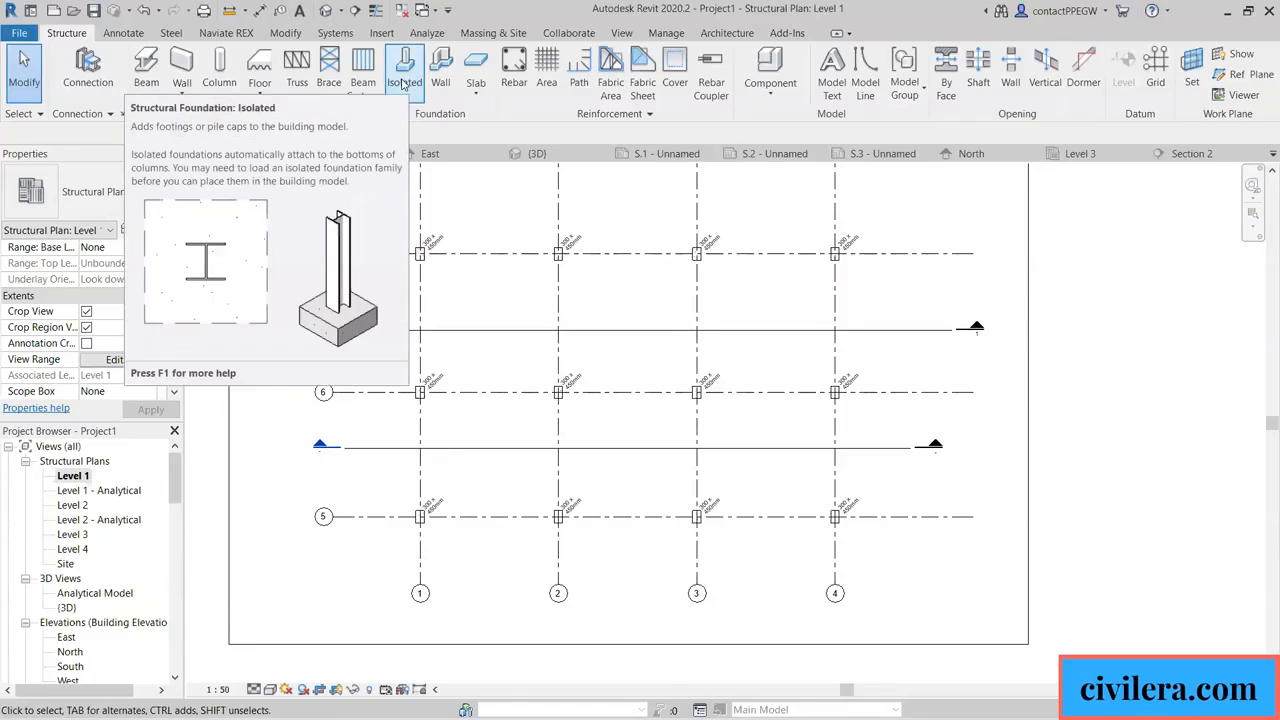
# Place M_Footing-Rectangular 1800 x 1200 x 450mm isolated foundations at all intersections of grids 5–7 with grids 1–4.
pyautogui.click(403, 84)
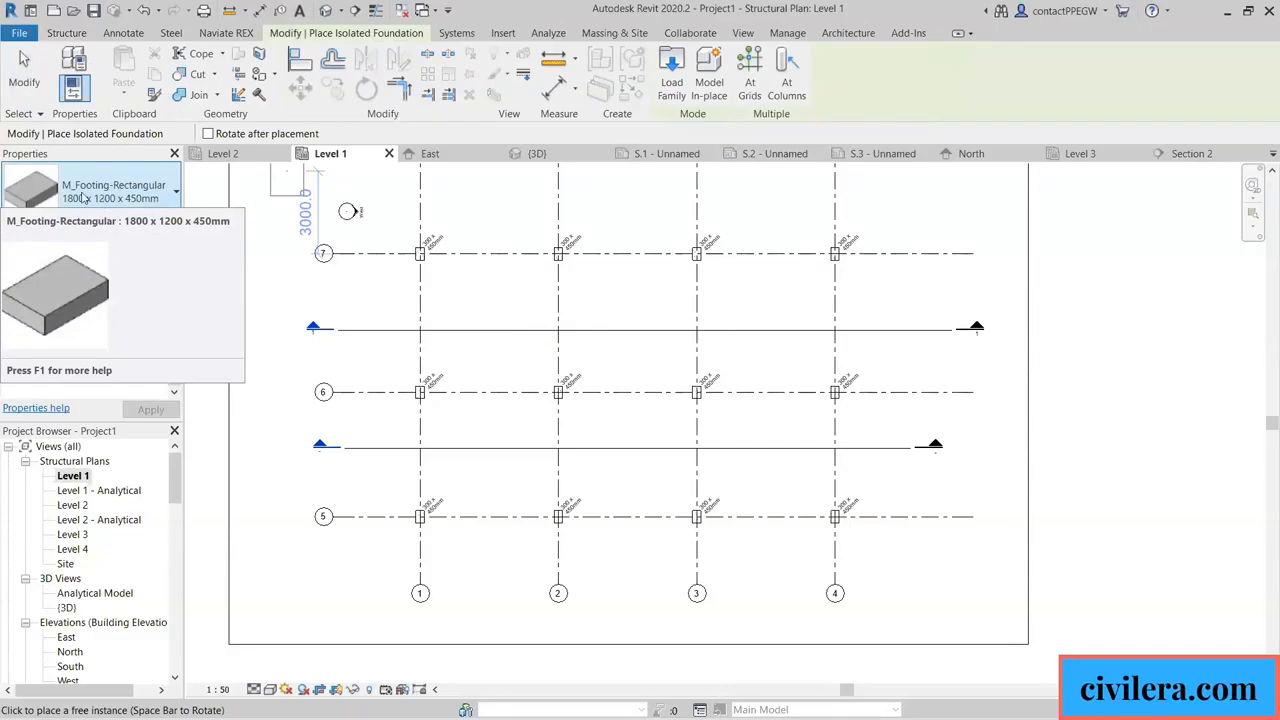
pyautogui.click(748, 85)
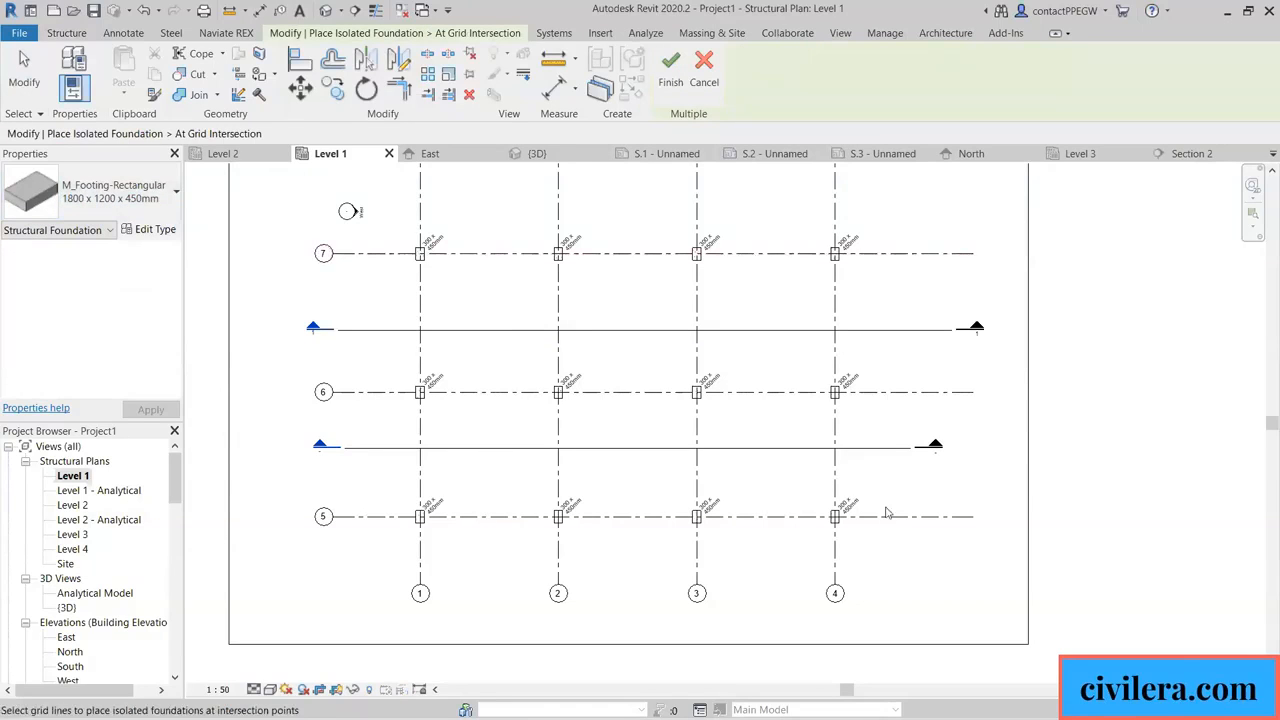
pyautogui.moveTo(867, 558); pyautogui.dragTo(386, 234)
pyautogui.click(670, 72)
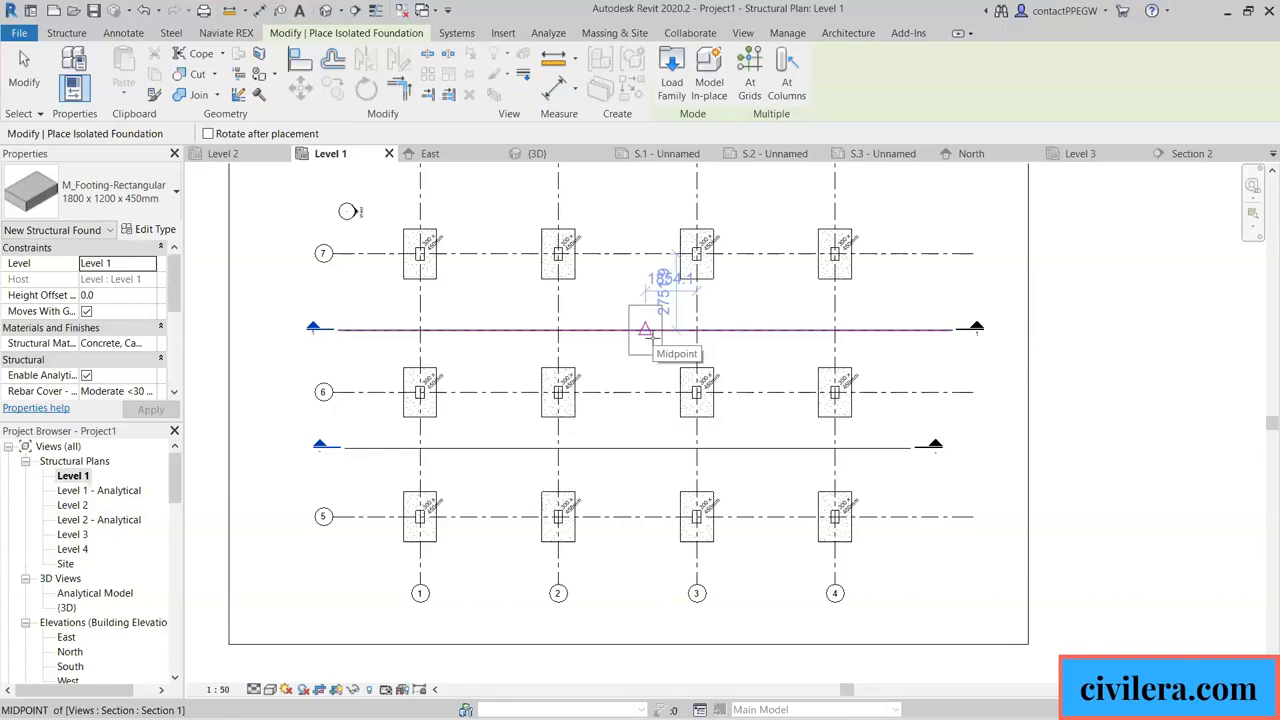
pyautogui.scroll(1, 655, 333)
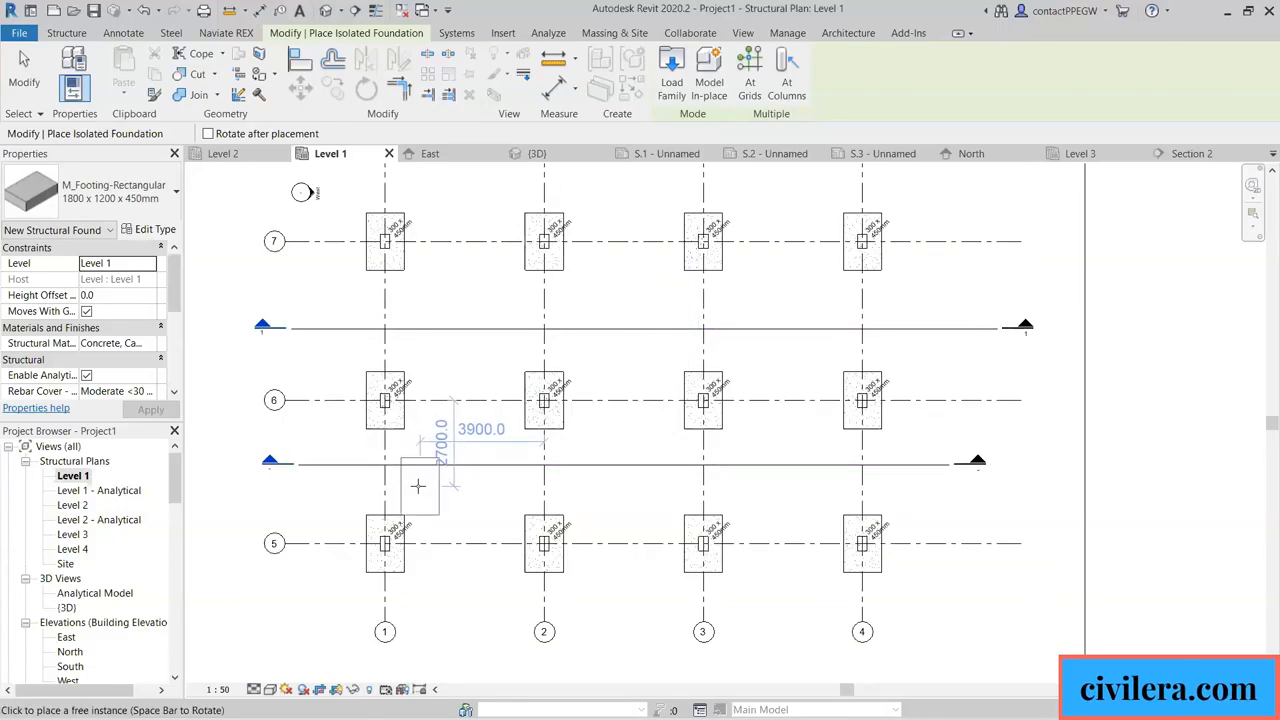
pyautogui.press('Escape')
pyautogui.press('Escape')
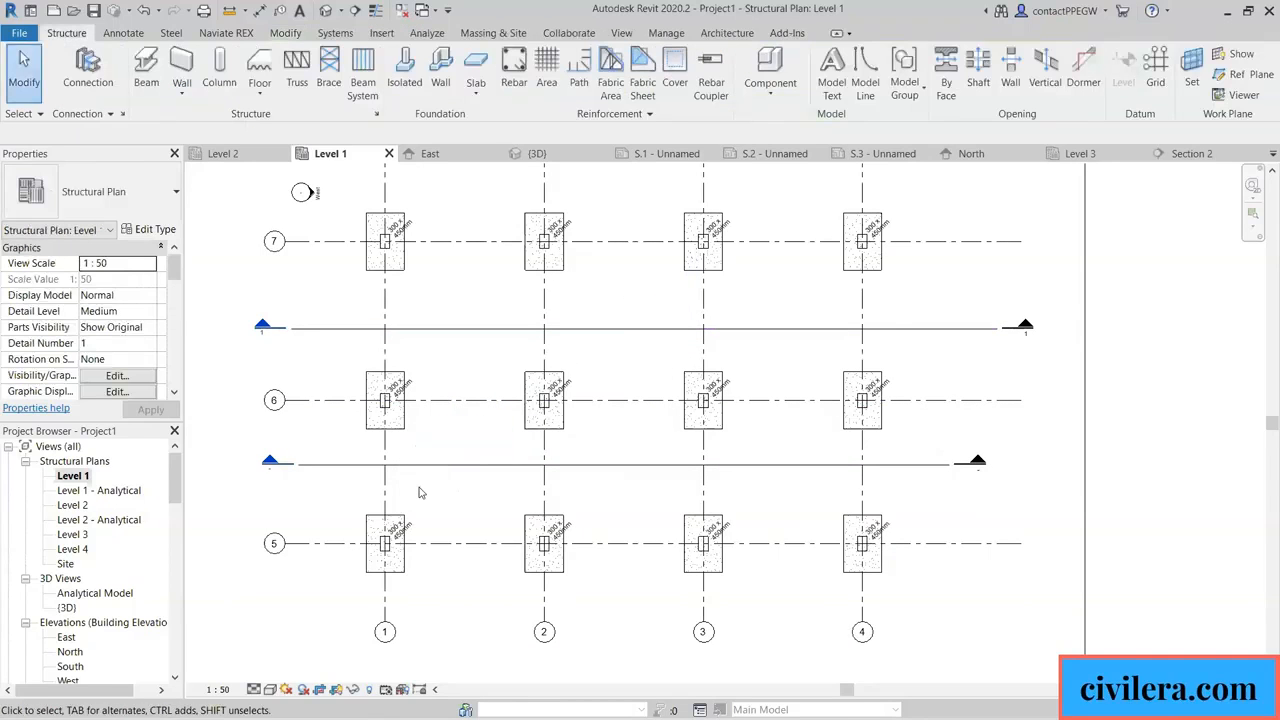
pyautogui.click(407, 63)
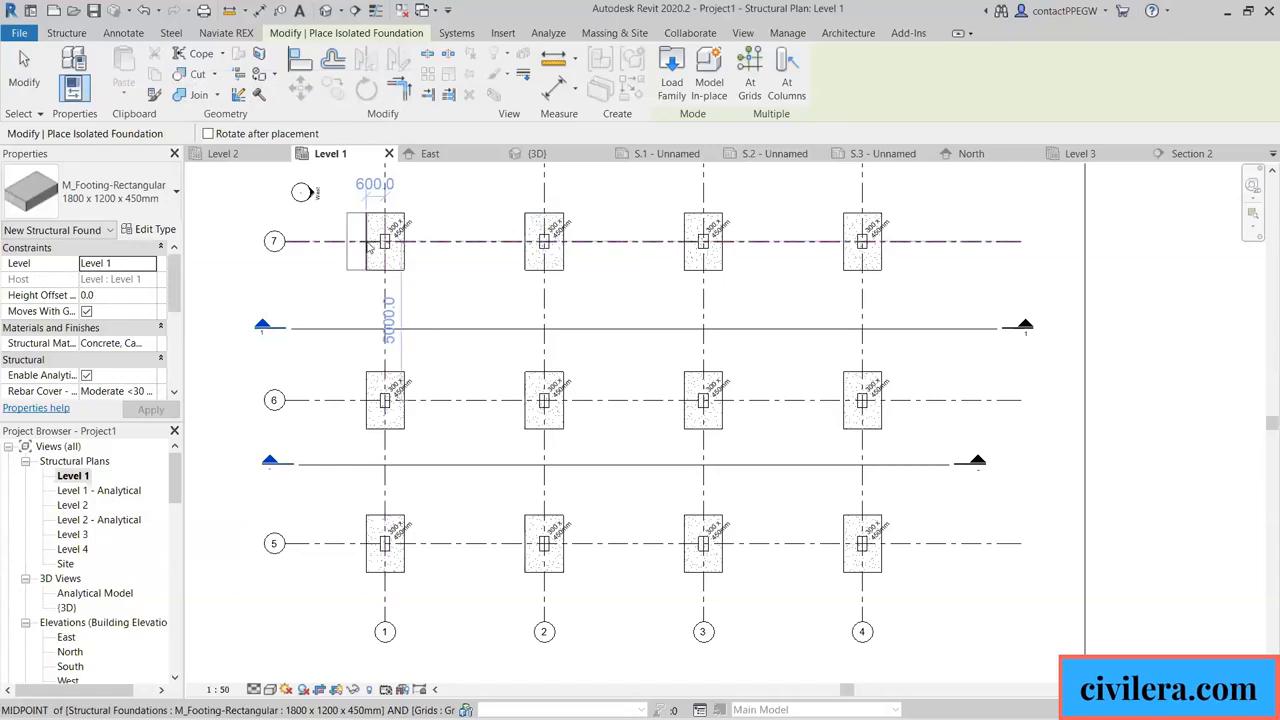
pyautogui.press('Escape')
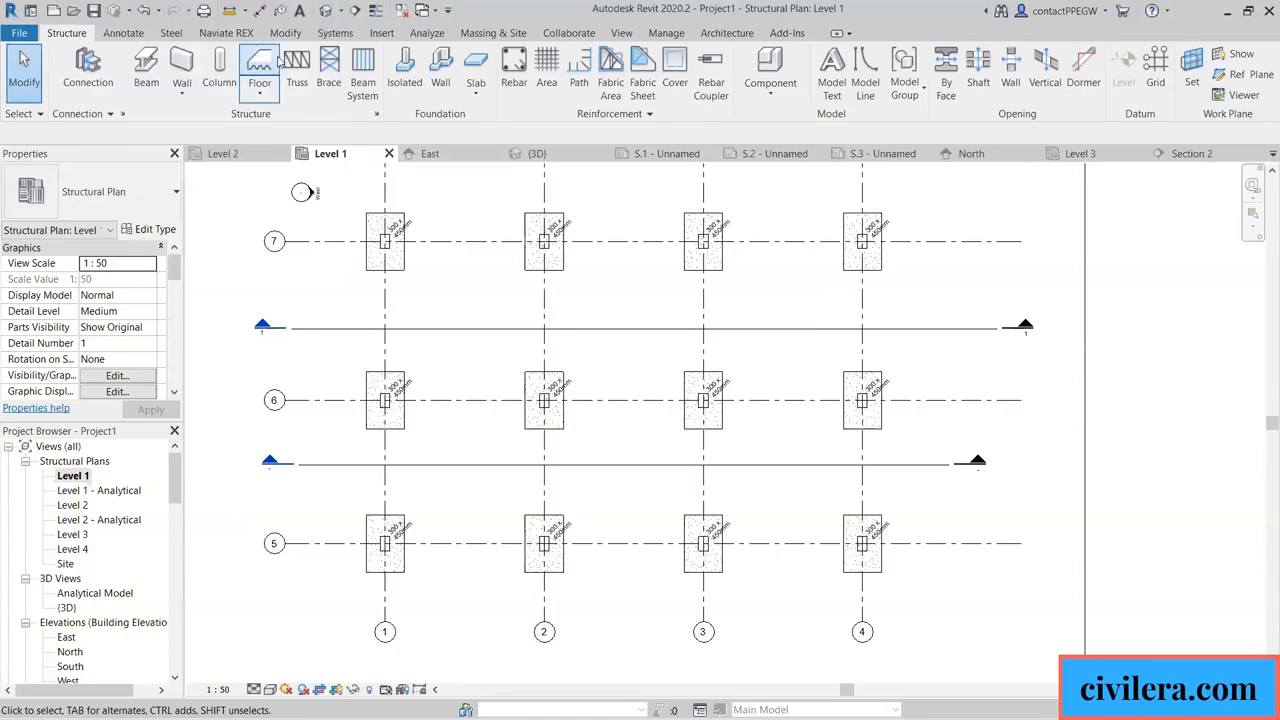
# Open the 3D view and examine how the isolated footings sit beneath the columns and beams.
pyautogui.click(325, 11)
pyautogui.scroll(-5, 335, 399)
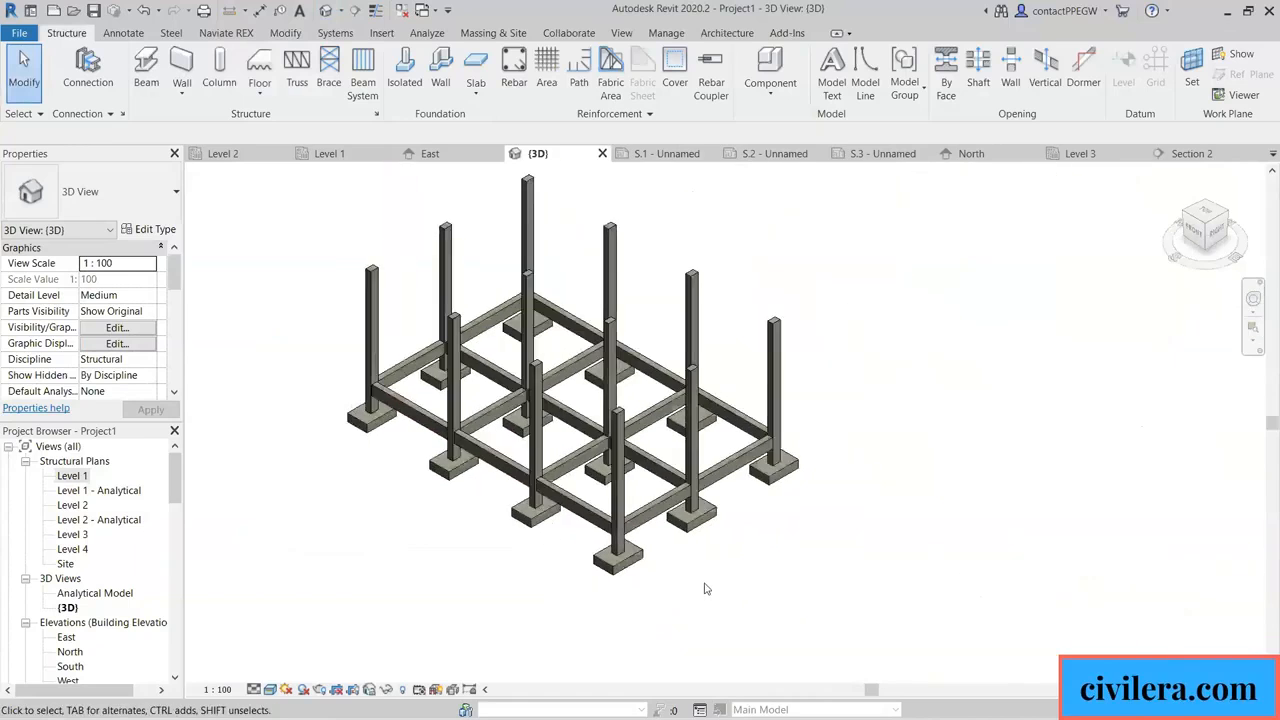
pyautogui.scroll(12, 600, 575)
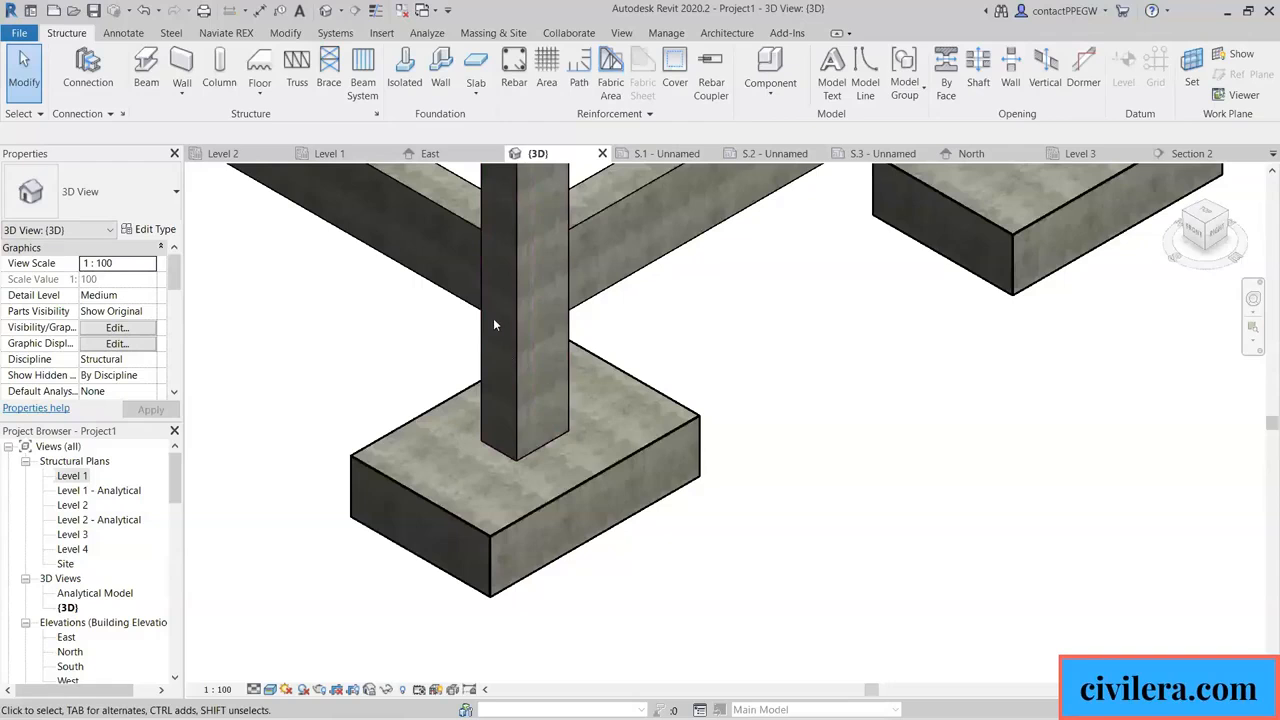
pyautogui.scroll(-8, 553, 447)
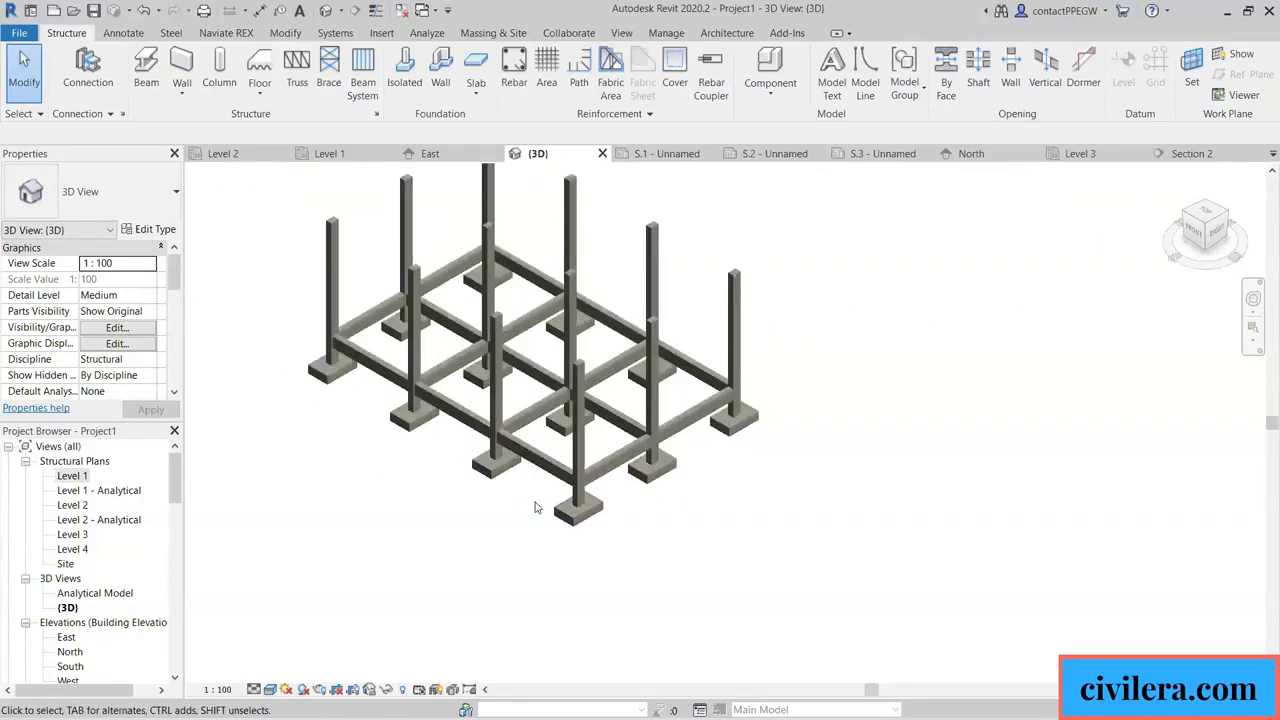
pyautogui.scroll(1, 495, 473)
pyautogui.scroll(2, 495, 473)
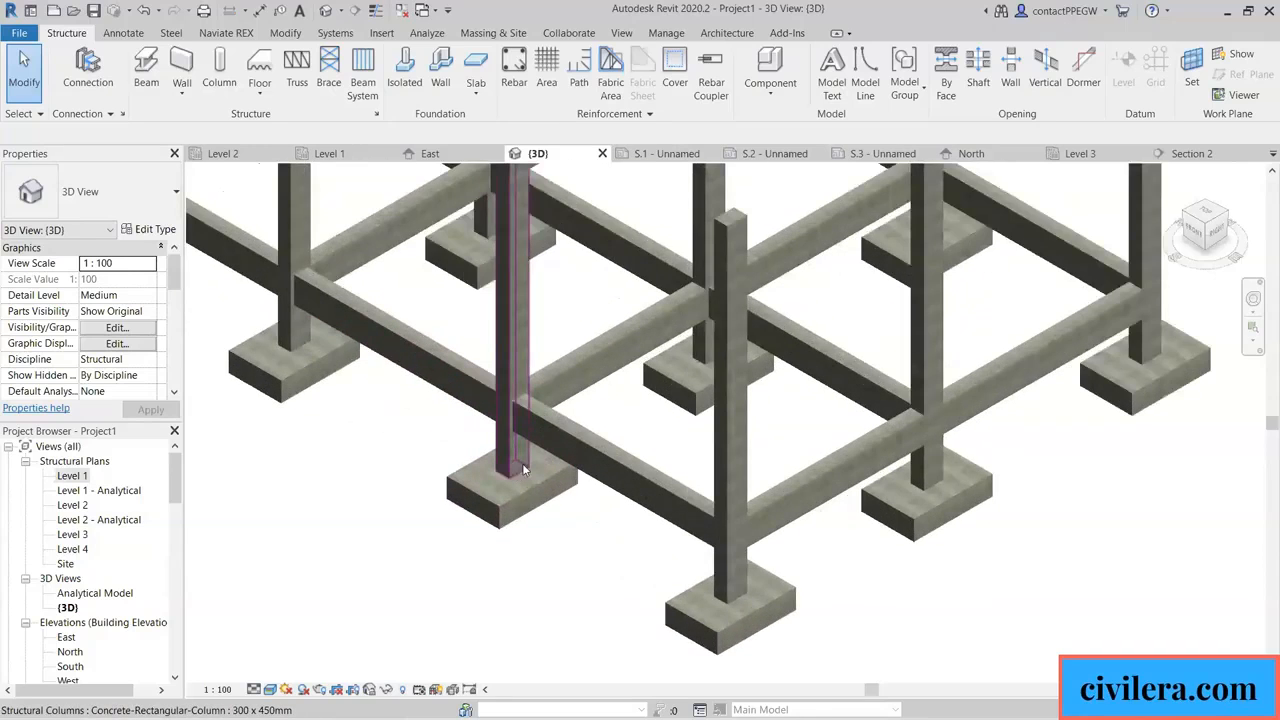
pyautogui.scroll(2, 522, 463)
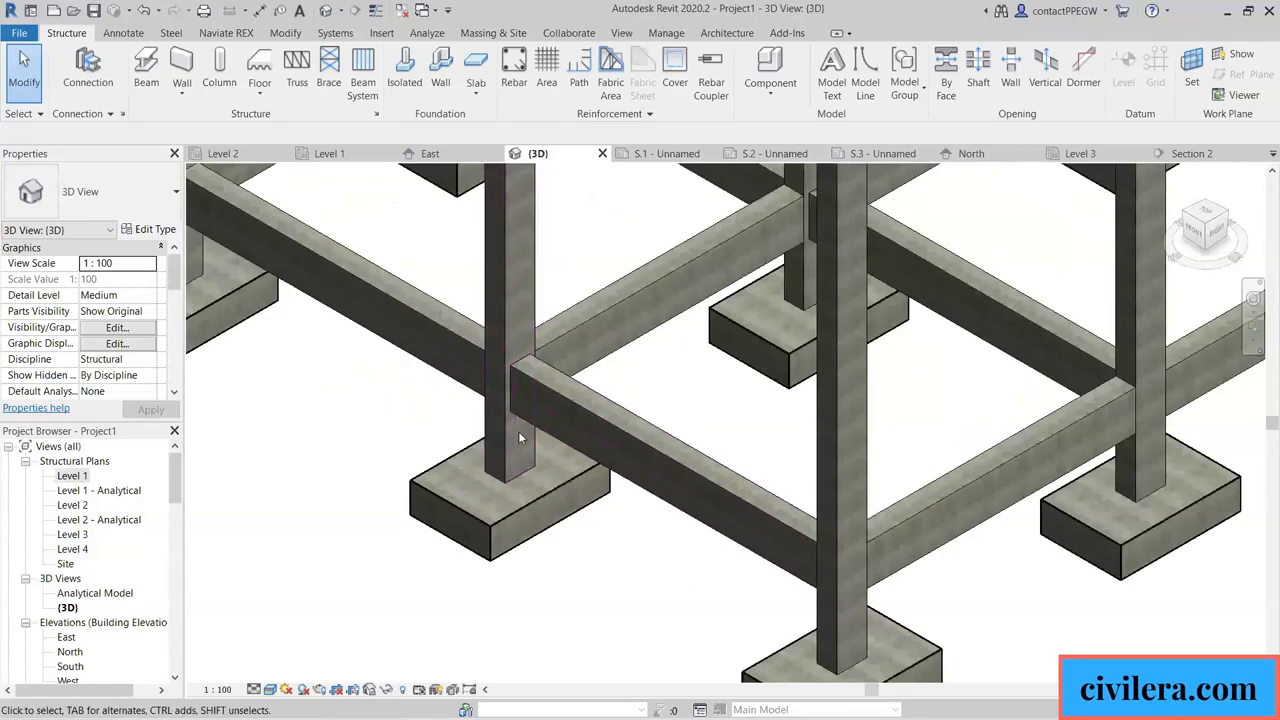
pyautogui.scroll(-3, 497, 455)
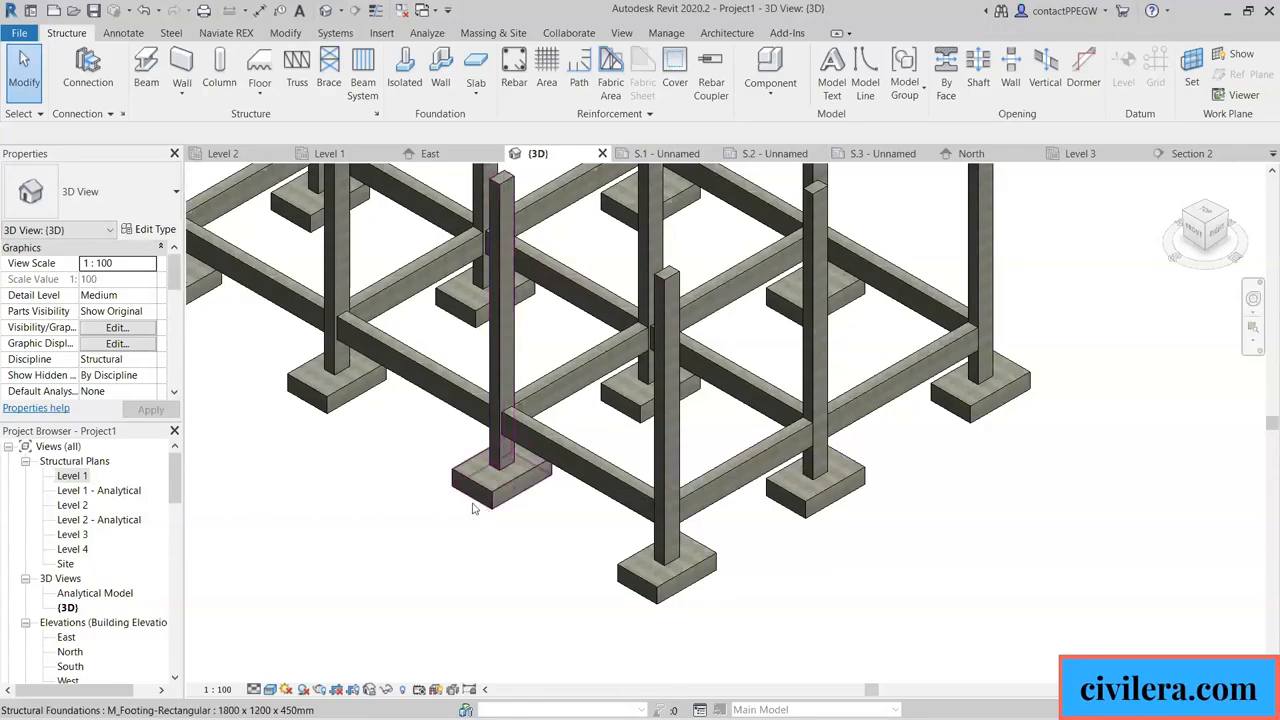
# Return to the Level 1 structural plan and draw a short horizontal section through the footing at grids 1 and 5.
pyautogui.doubleClick(72, 477)
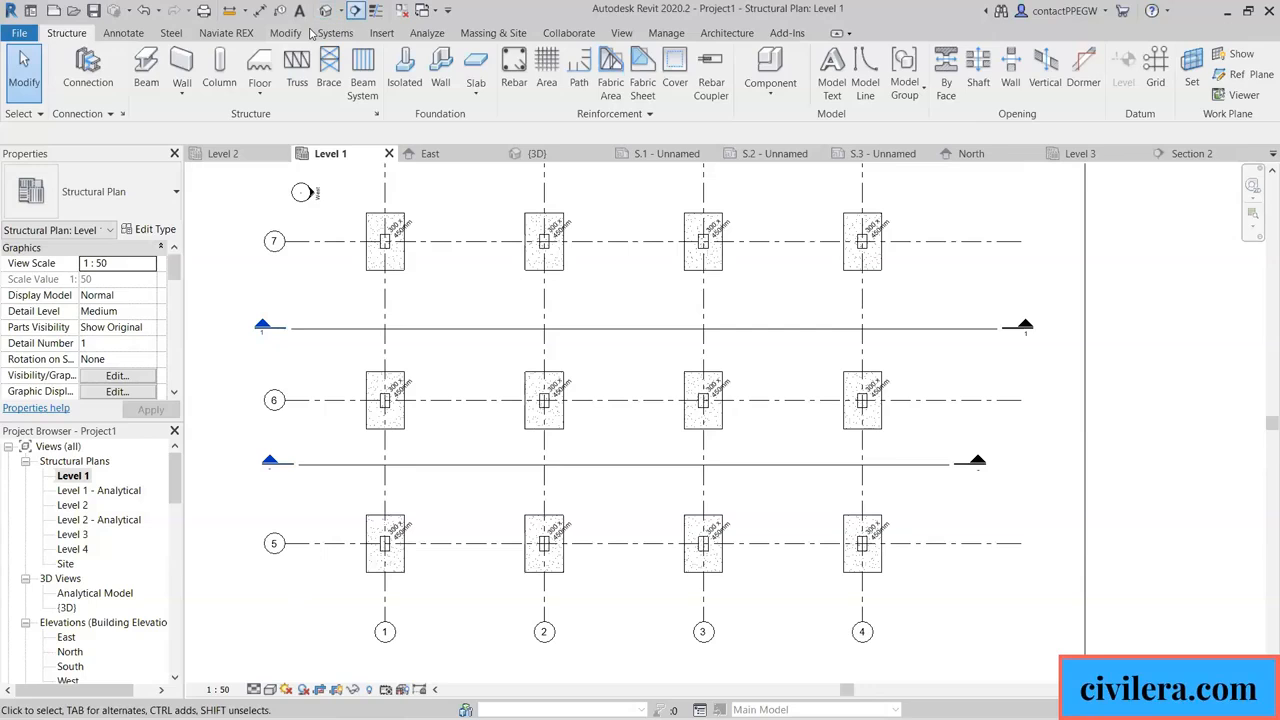
pyautogui.click(357, 10)
pyautogui.scroll(4, 428, 607)
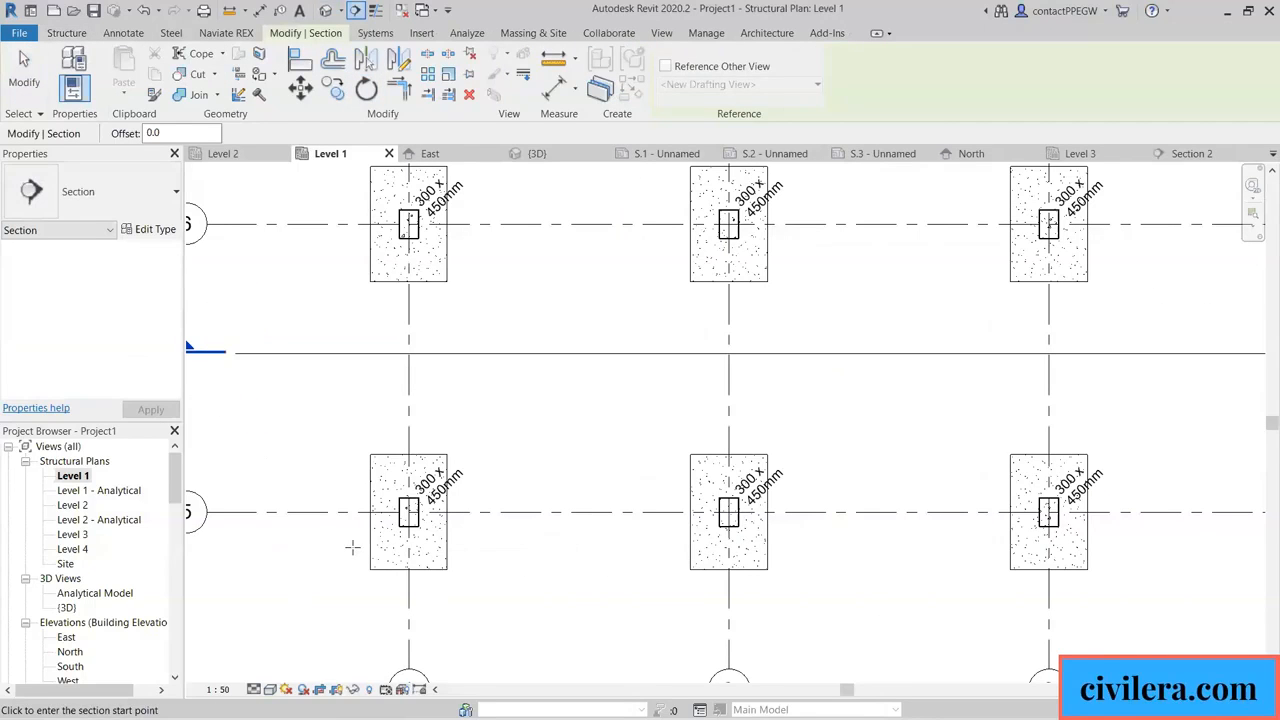
pyautogui.click(351, 548)
pyautogui.click(540, 548)
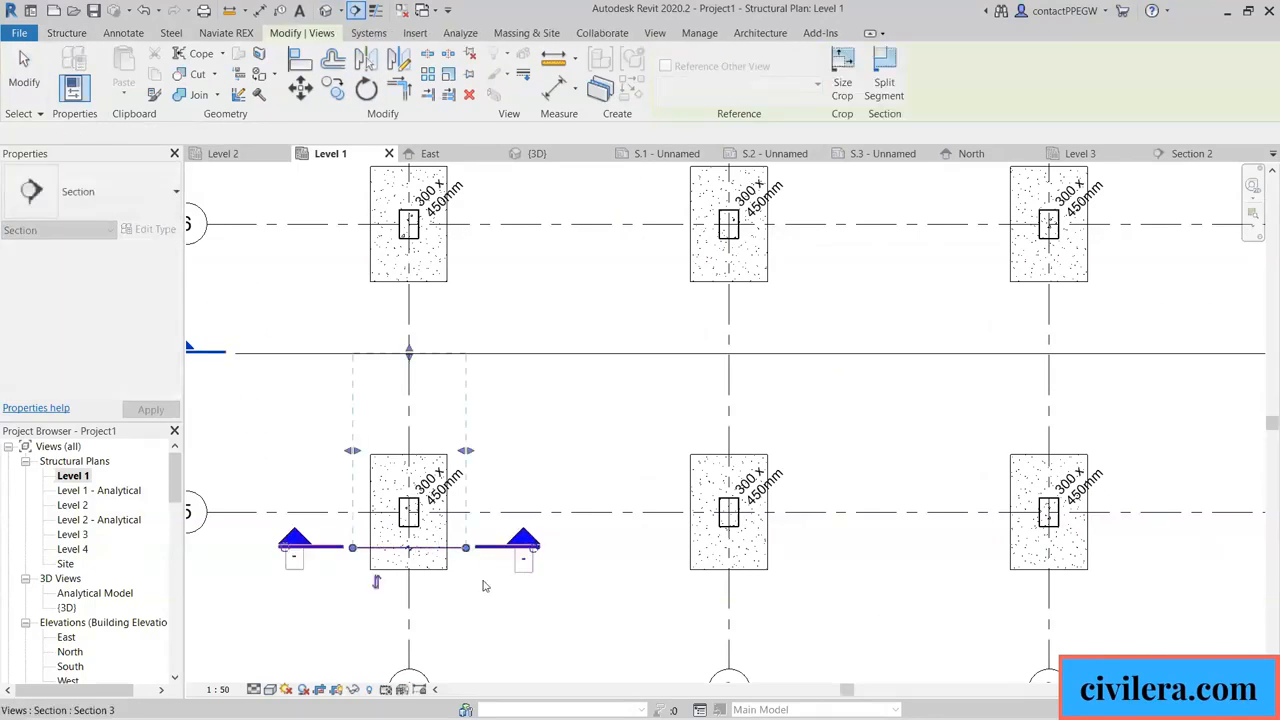
pyautogui.press('Escape')
# Reduce the new footing section's view depth so that it ends just beyond the column, within the footing.
pyautogui.click(480, 547)
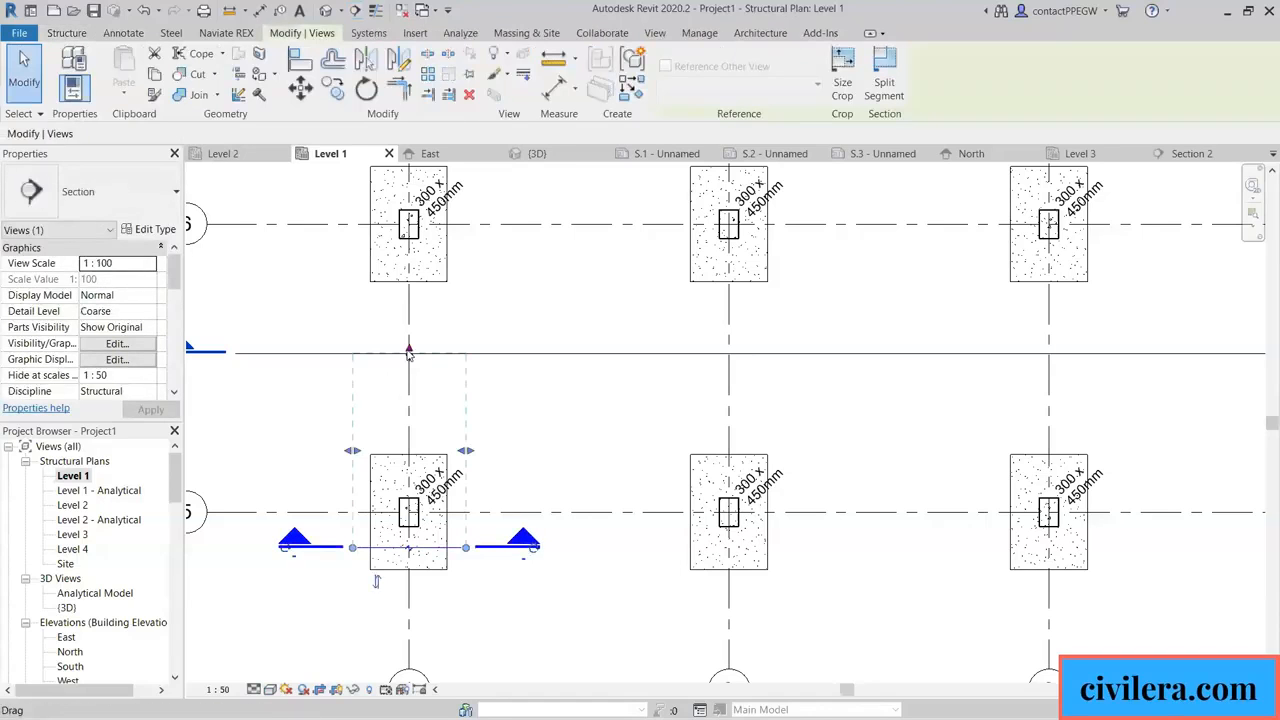
pyautogui.moveTo(408, 352); pyautogui.dragTo(408, 468)
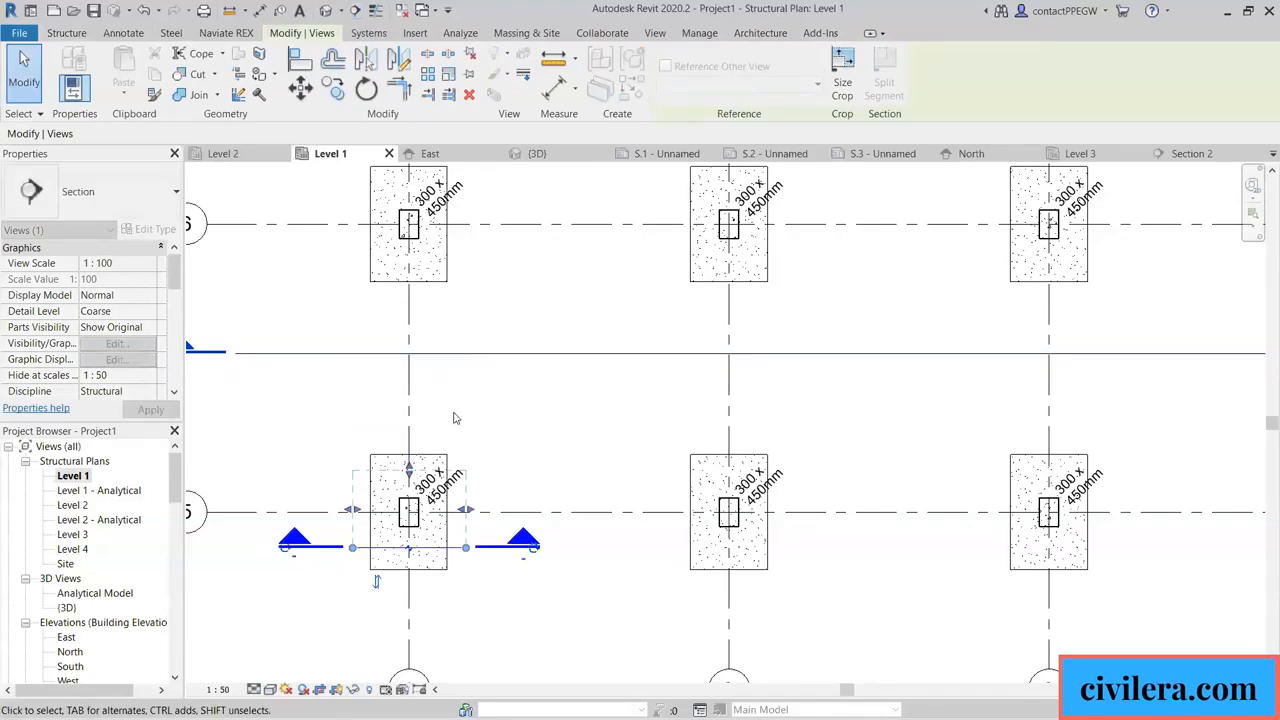
pyautogui.scroll(2, 408, 476)
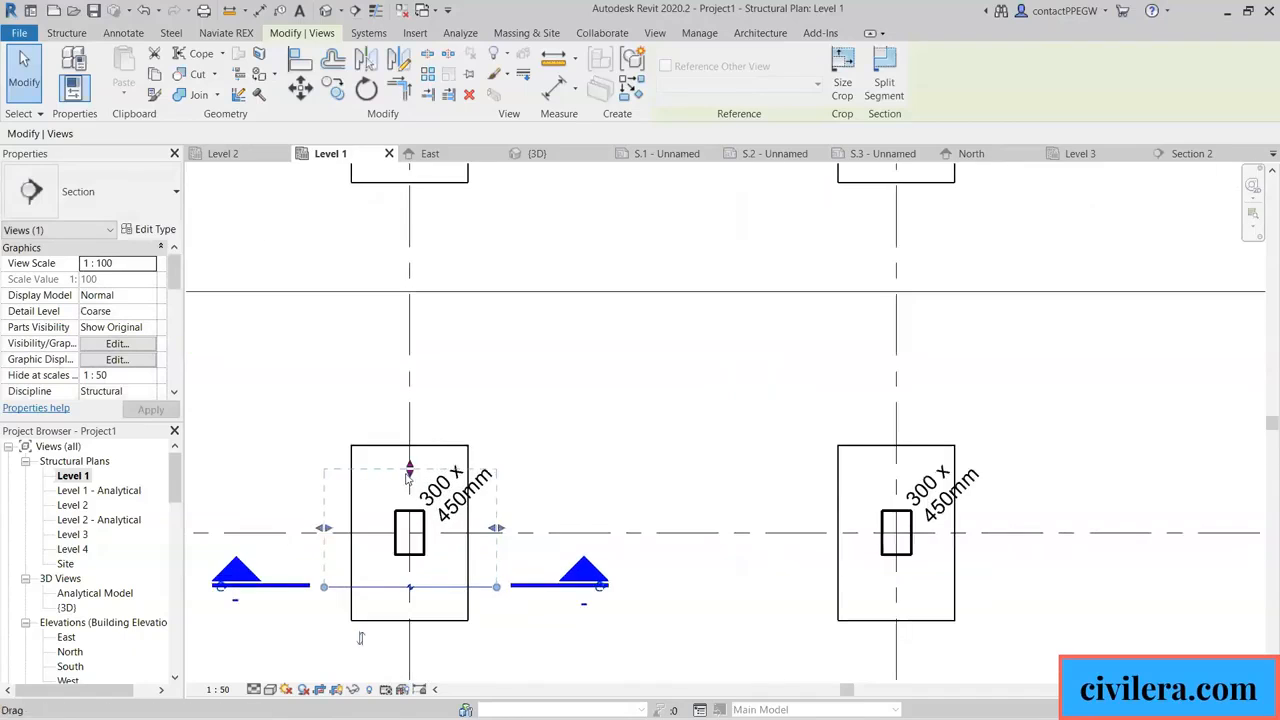
pyautogui.moveTo(408, 468); pyautogui.dragTo(413, 518)
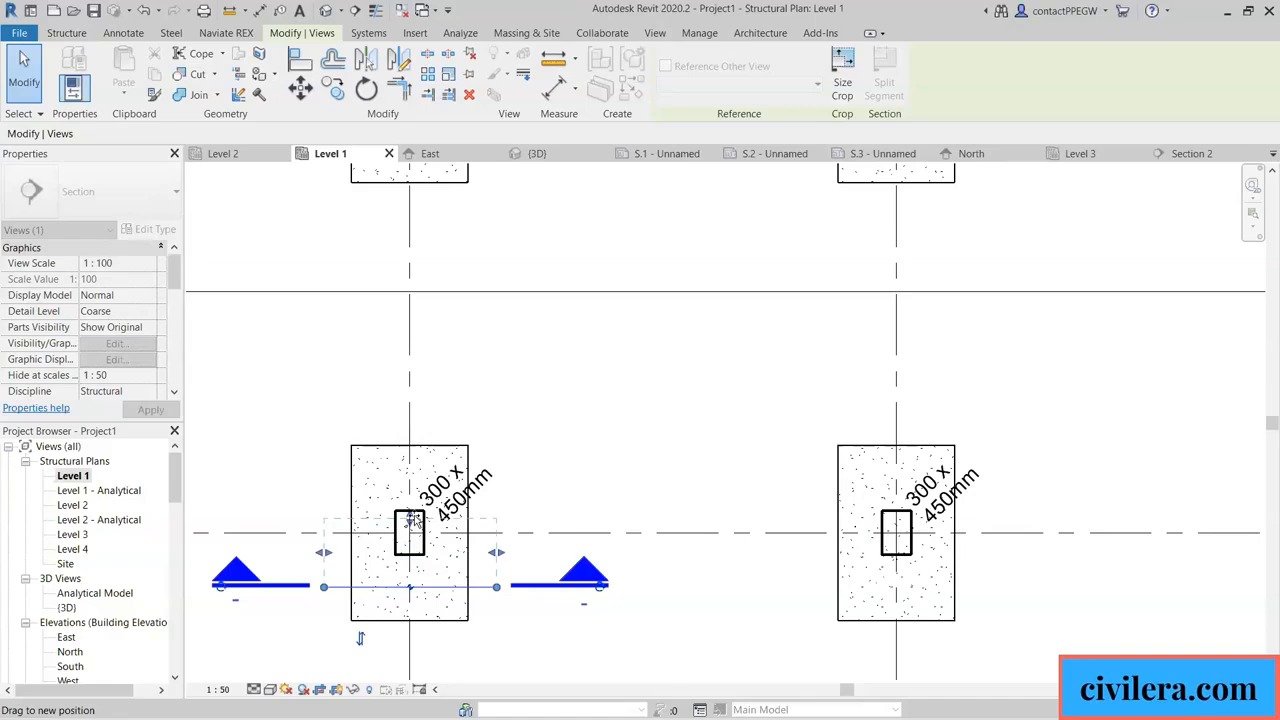
pyautogui.click(594, 446)
pyautogui.click(585, 570)
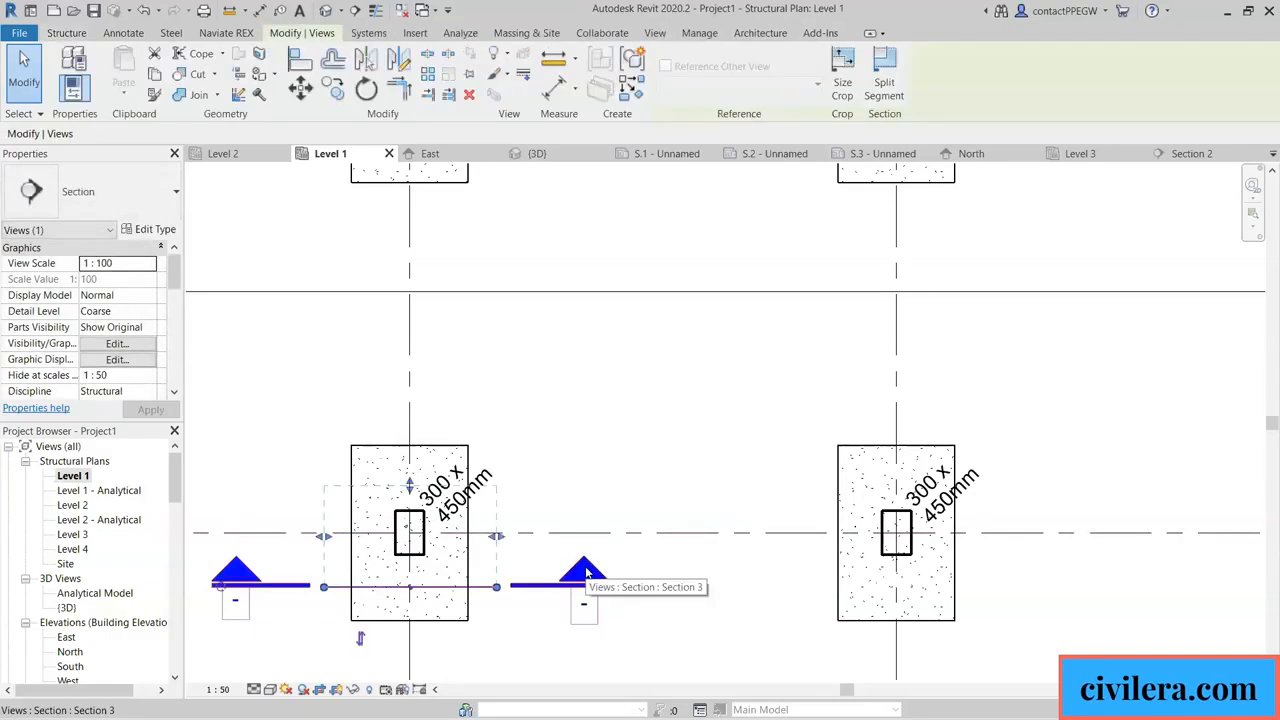
pyautogui.click(586, 486)
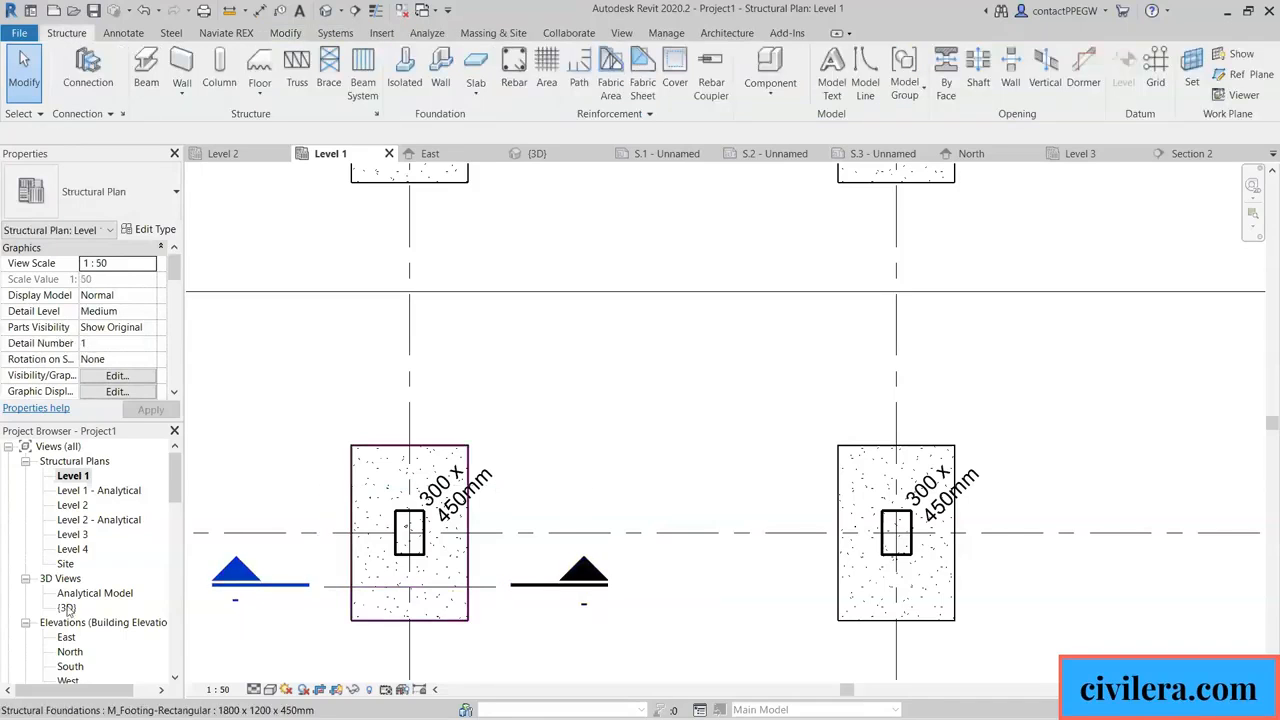
# Open the Section 3 view and shrink its crop region around the footing and the column's lower end.
pyautogui.scroll(-3, 80, 605)
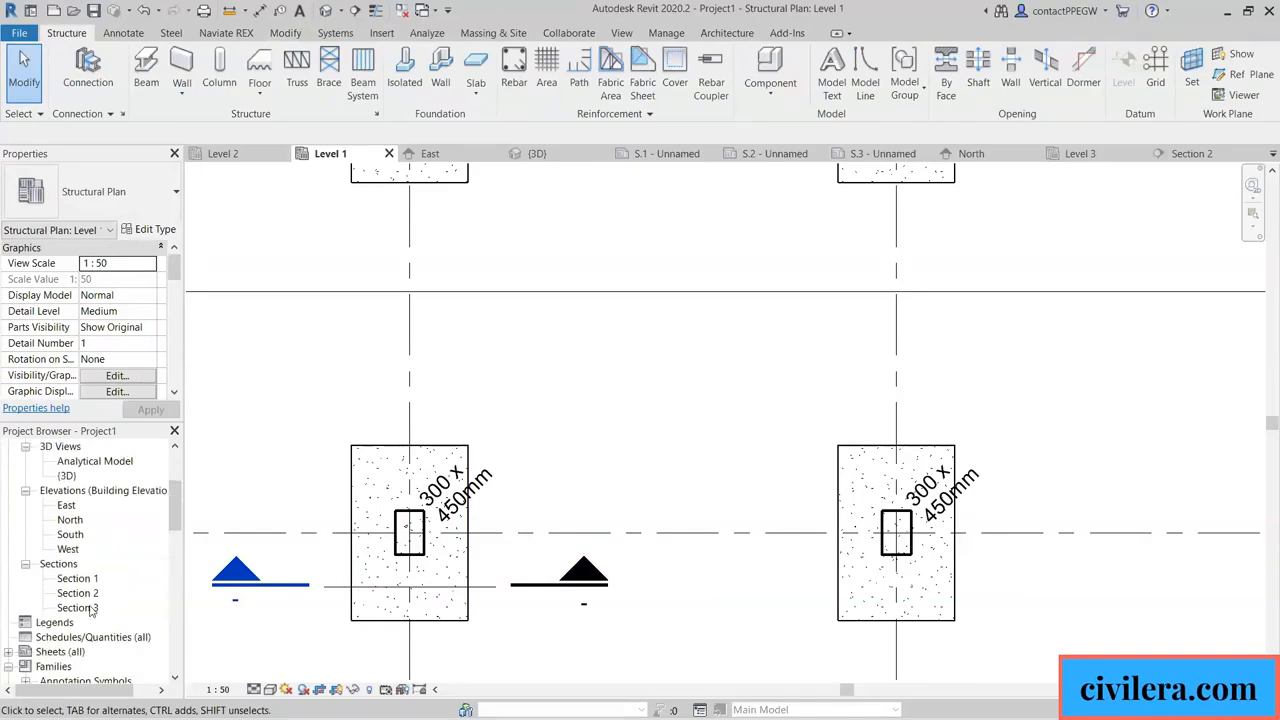
pyautogui.doubleClick(89, 608)
pyautogui.scroll(-1, 487, 360)
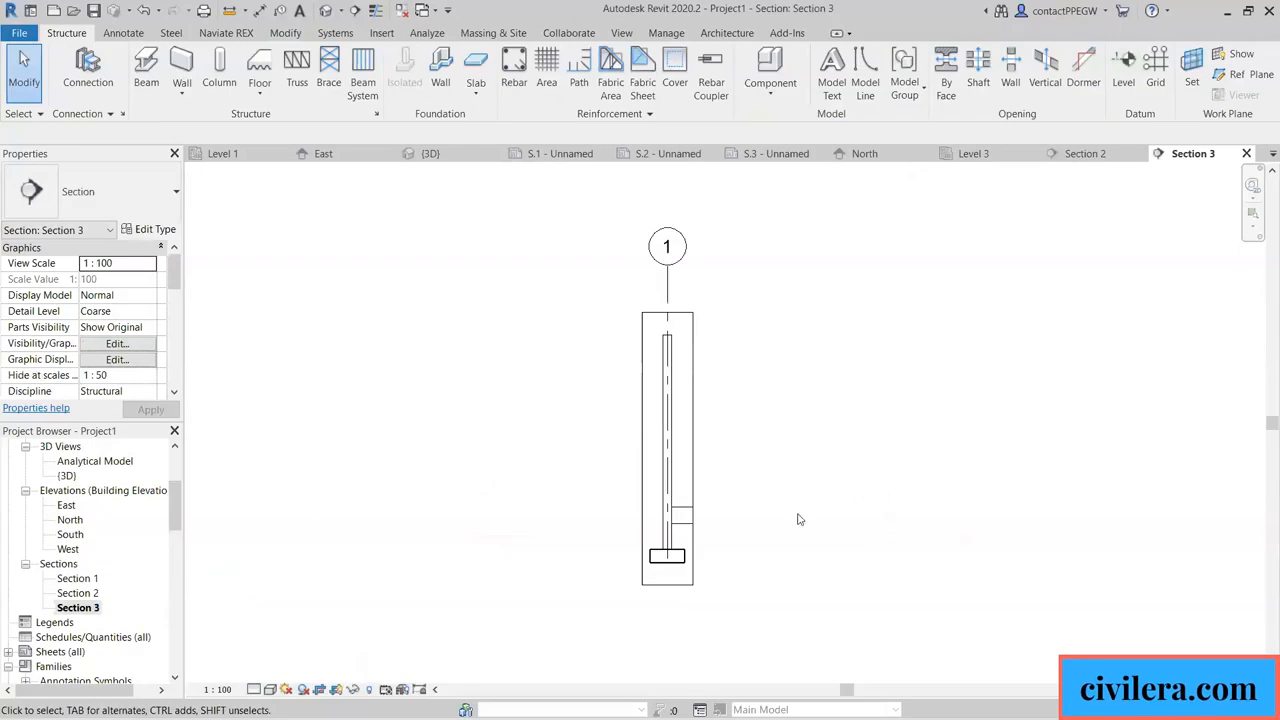
pyautogui.click(693, 449)
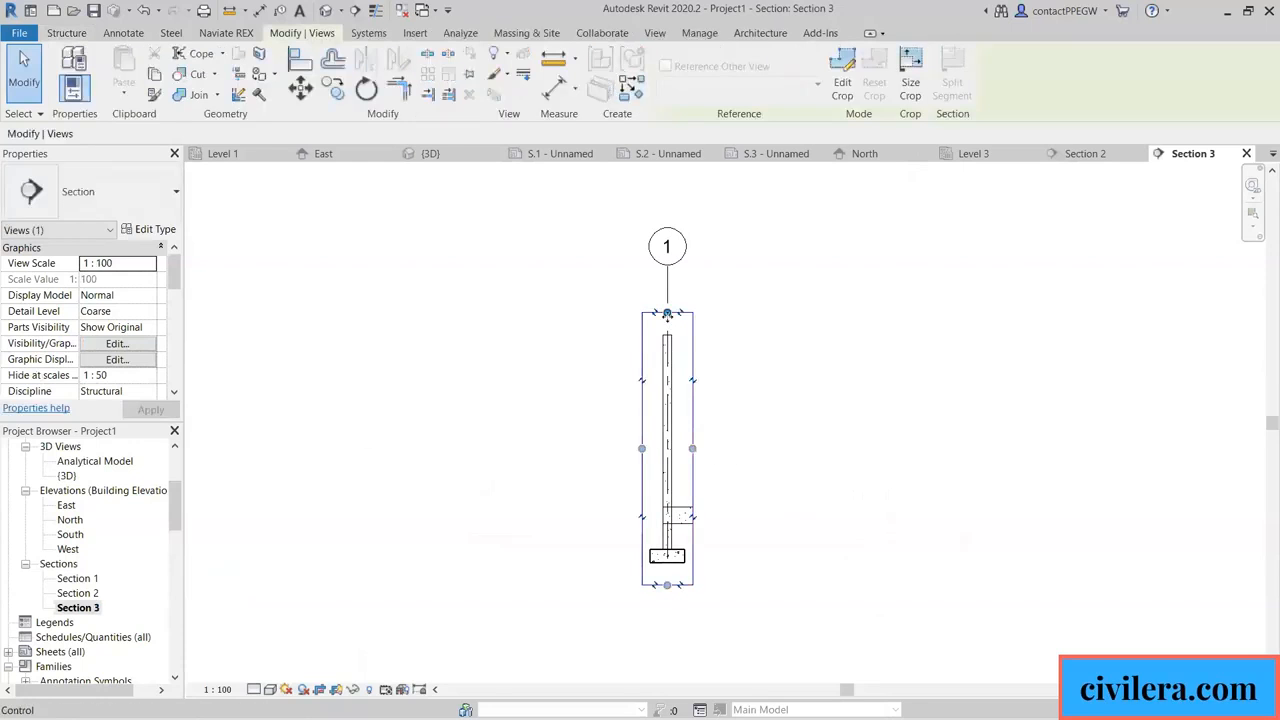
pyautogui.scroll(5, 684, 596)
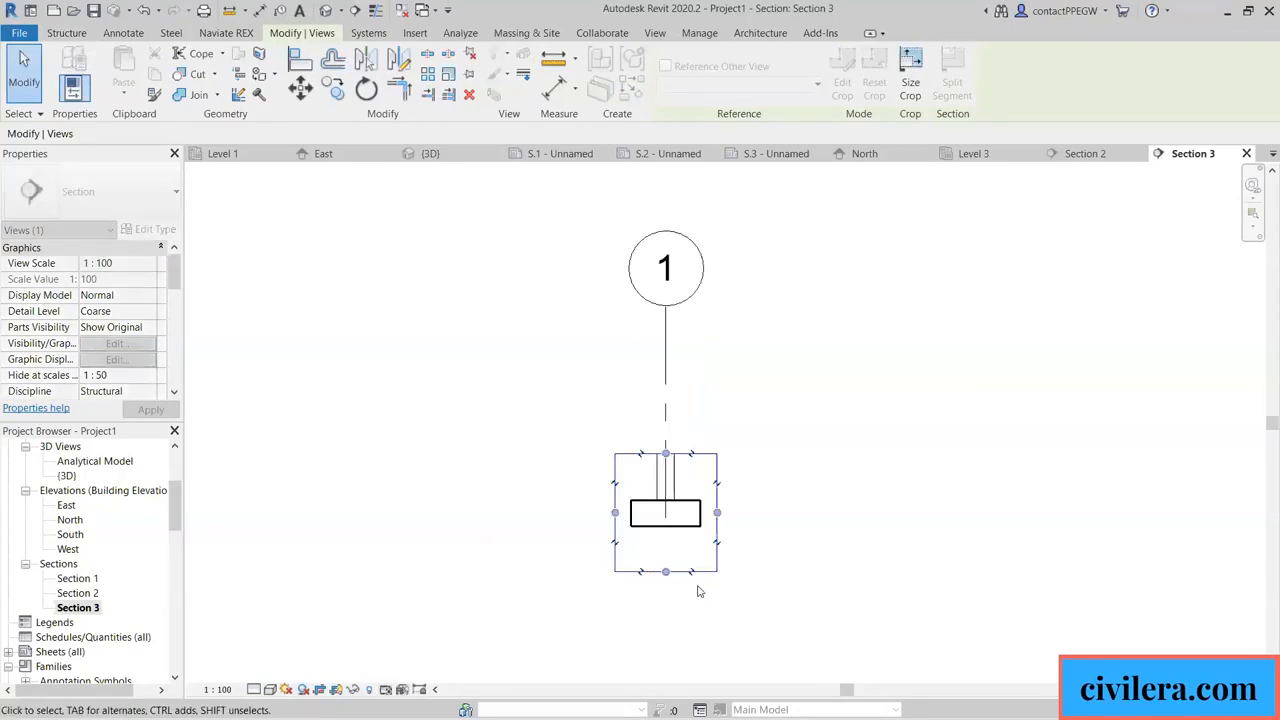
pyautogui.press('Escape')
pyautogui.click(575, 563)
pyautogui.moveTo(573, 563); pyautogui.dragTo(573, 496)
pyautogui.click(792, 497)
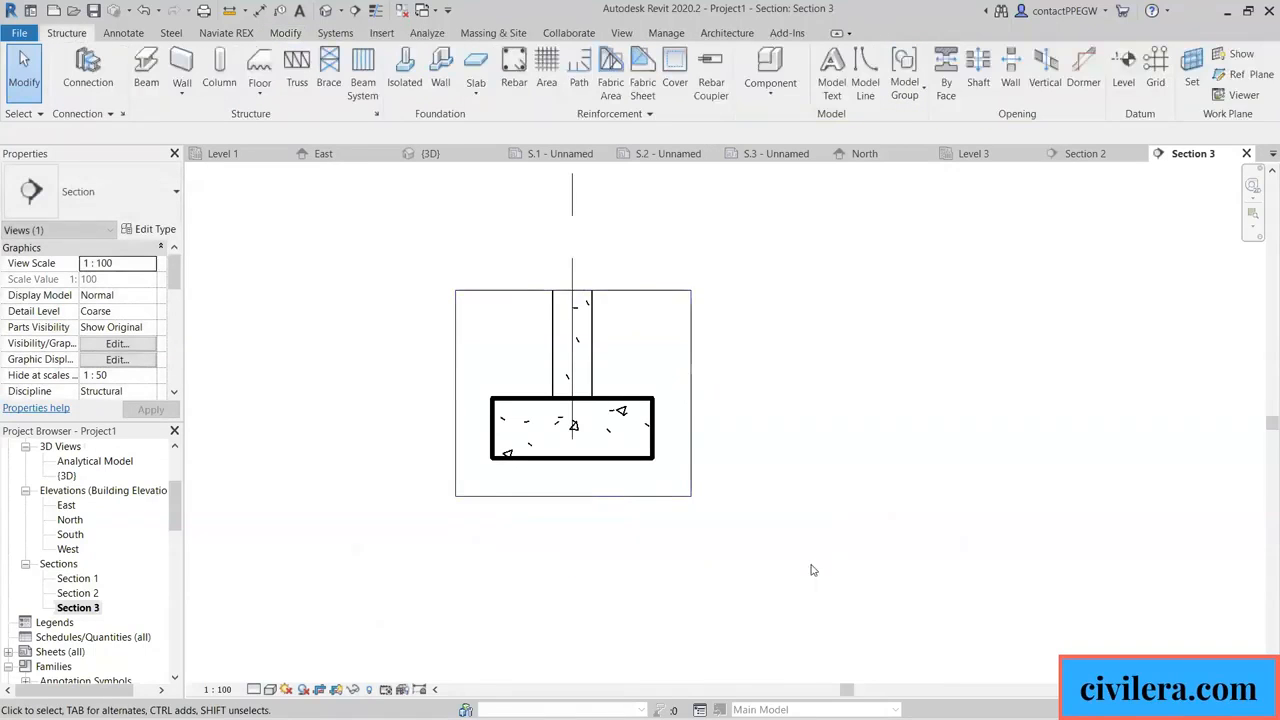
# Hide the crop region of the footing section view.
pyautogui.scroll(1, 422, 420)
pyautogui.scroll(1, 422, 420)
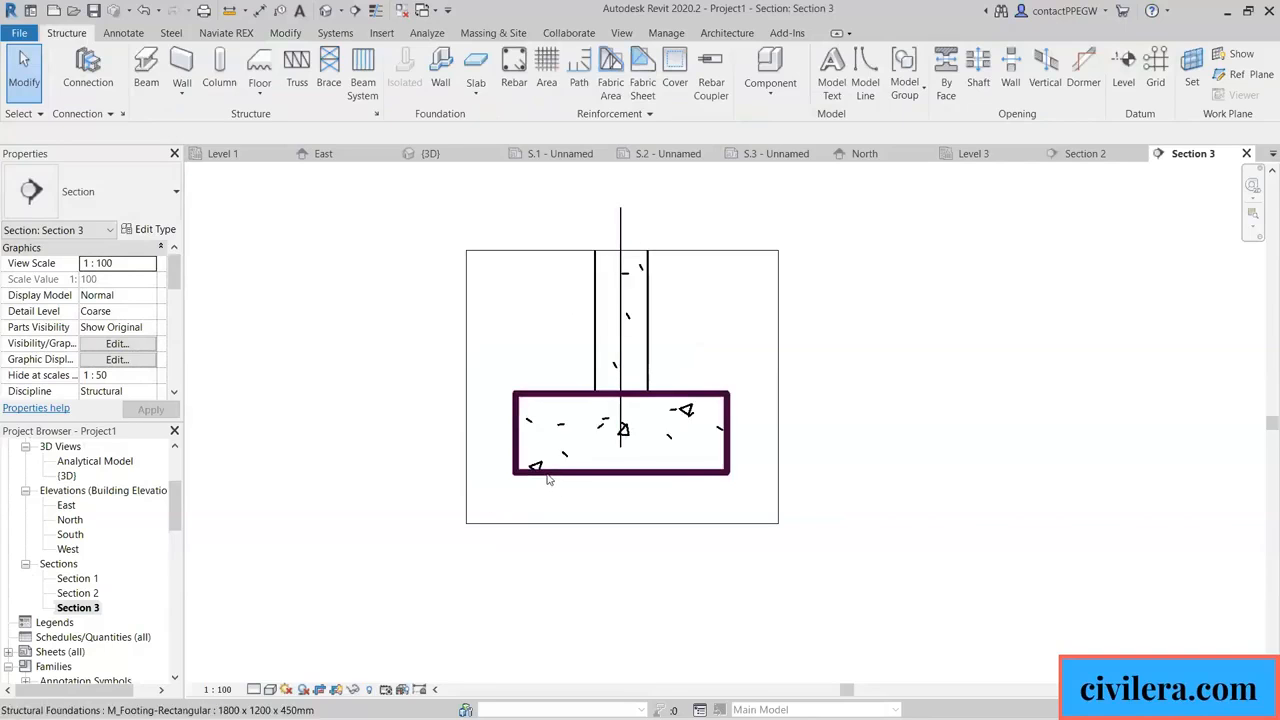
pyautogui.click(467, 486)
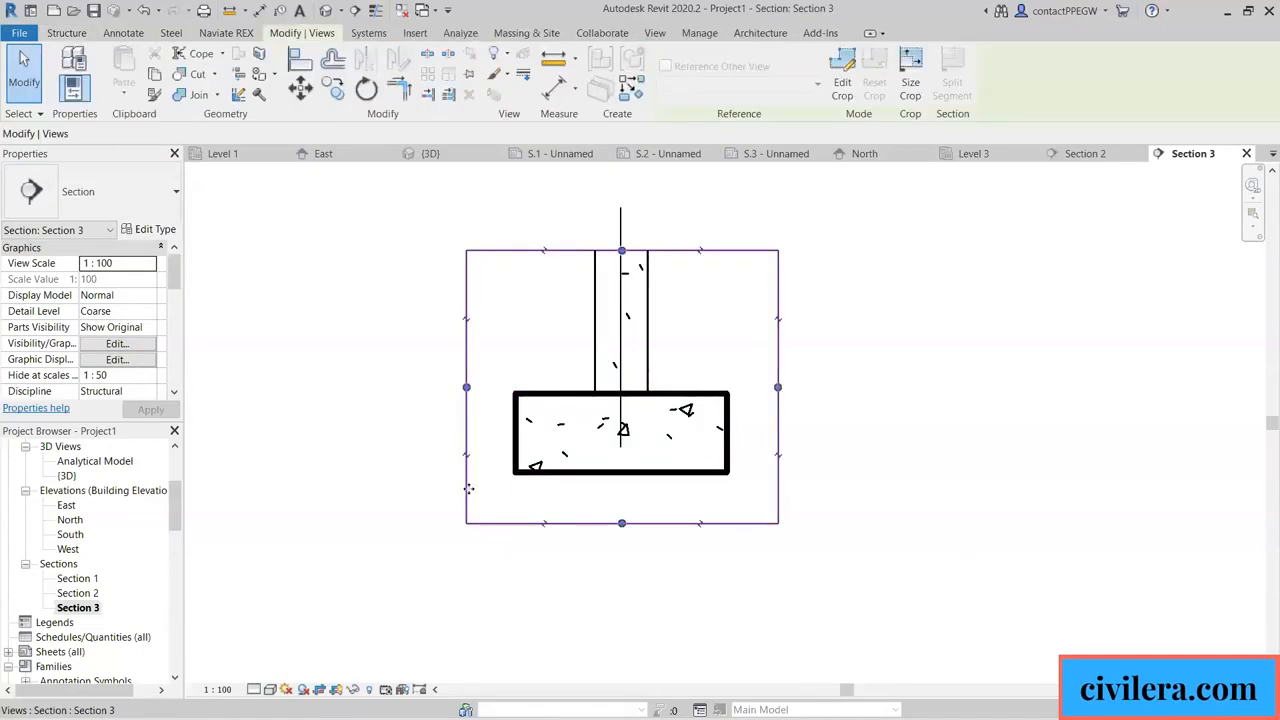
pyautogui.click(336, 690)
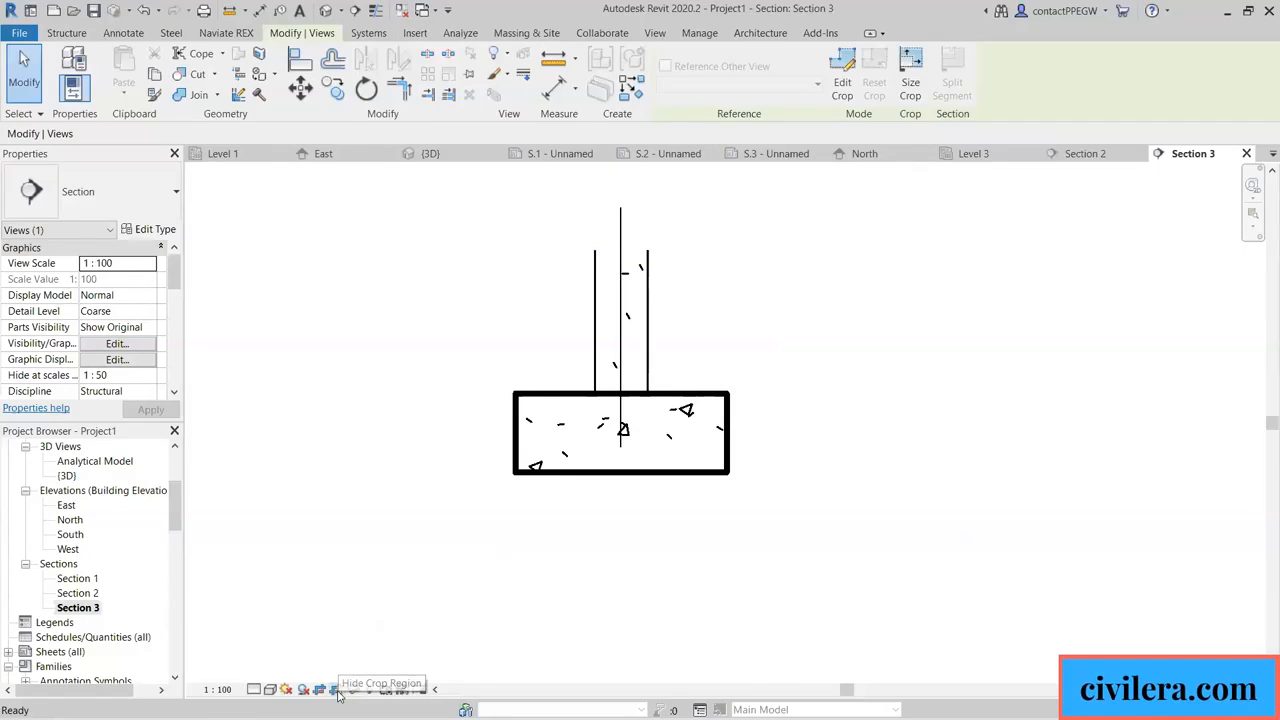
pyautogui.click(443, 471)
# Shorten grid line 1 in the footing section so its bubble sits just above the column stub.
pyautogui.scroll(-5, 470, 450)
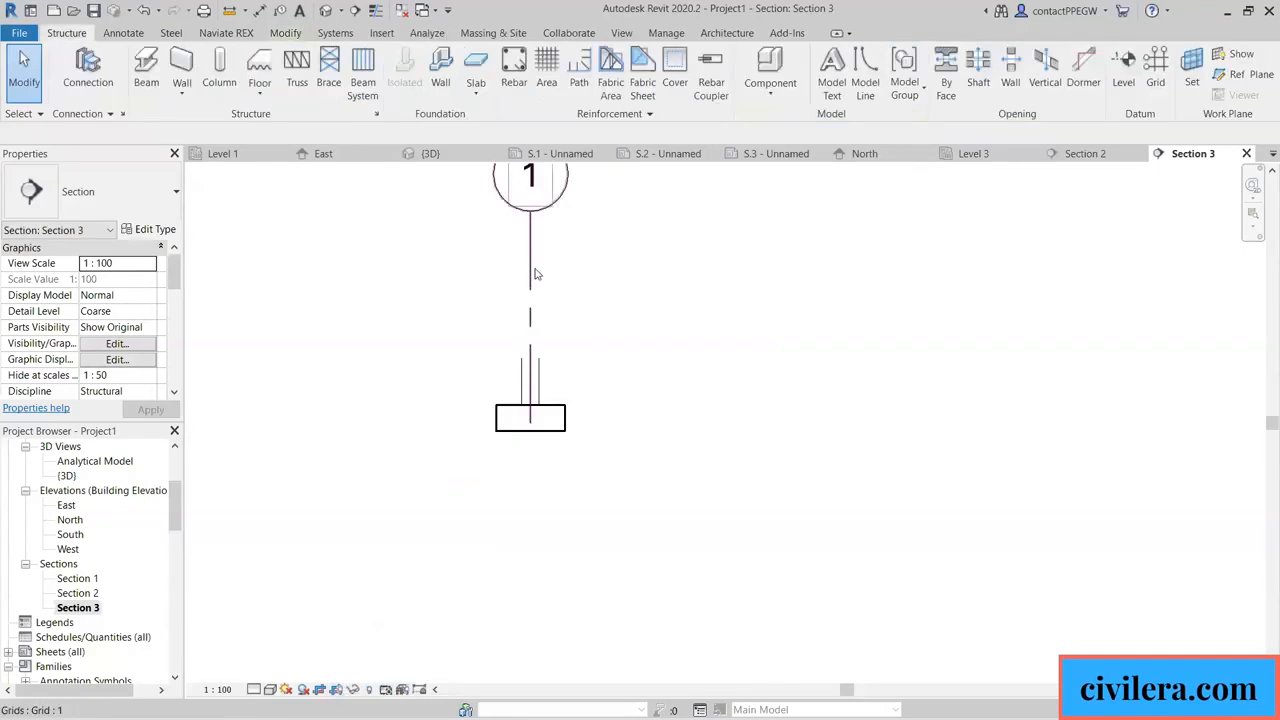
pyautogui.click(531, 254)
pyautogui.moveTo(530, 212); pyautogui.dragTo(537, 352)
pyautogui.click(620, 358)
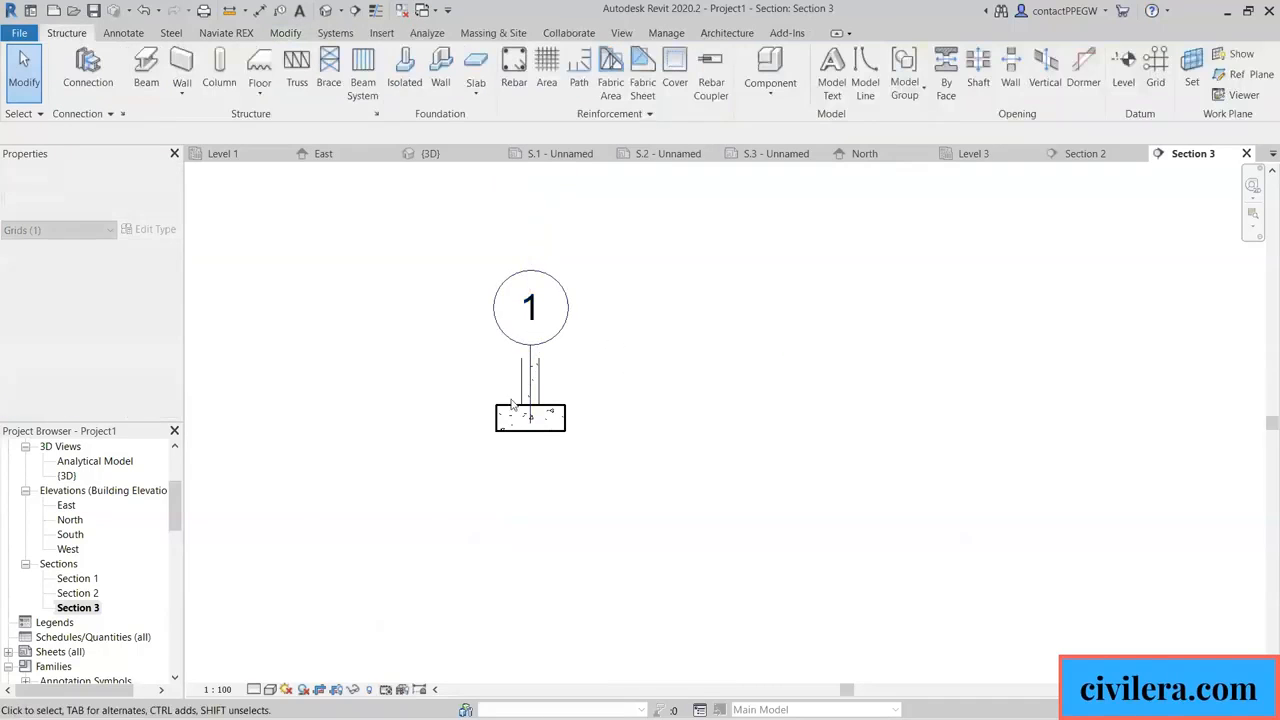
pyautogui.scroll(1, 475, 370)
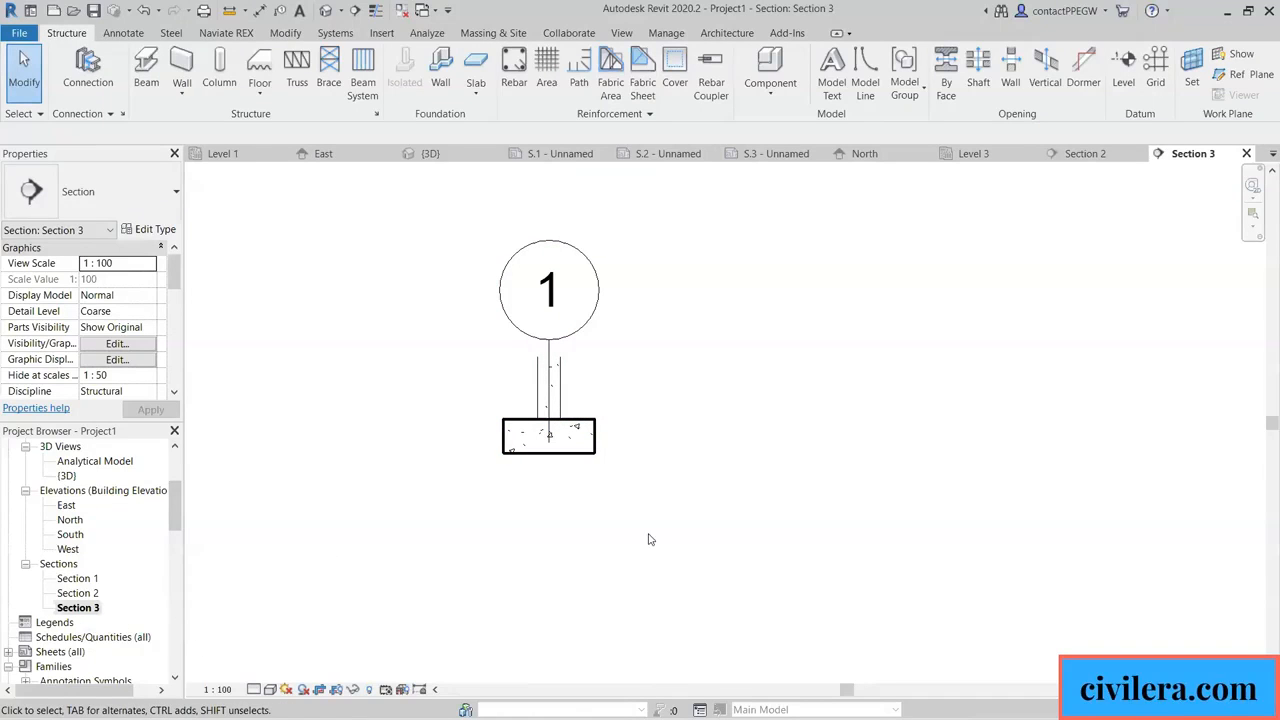
# Open sheet S.2 and place the Section 3 view in the upper-left area of the title block.
pyautogui.scroll(-2, 112, 620)
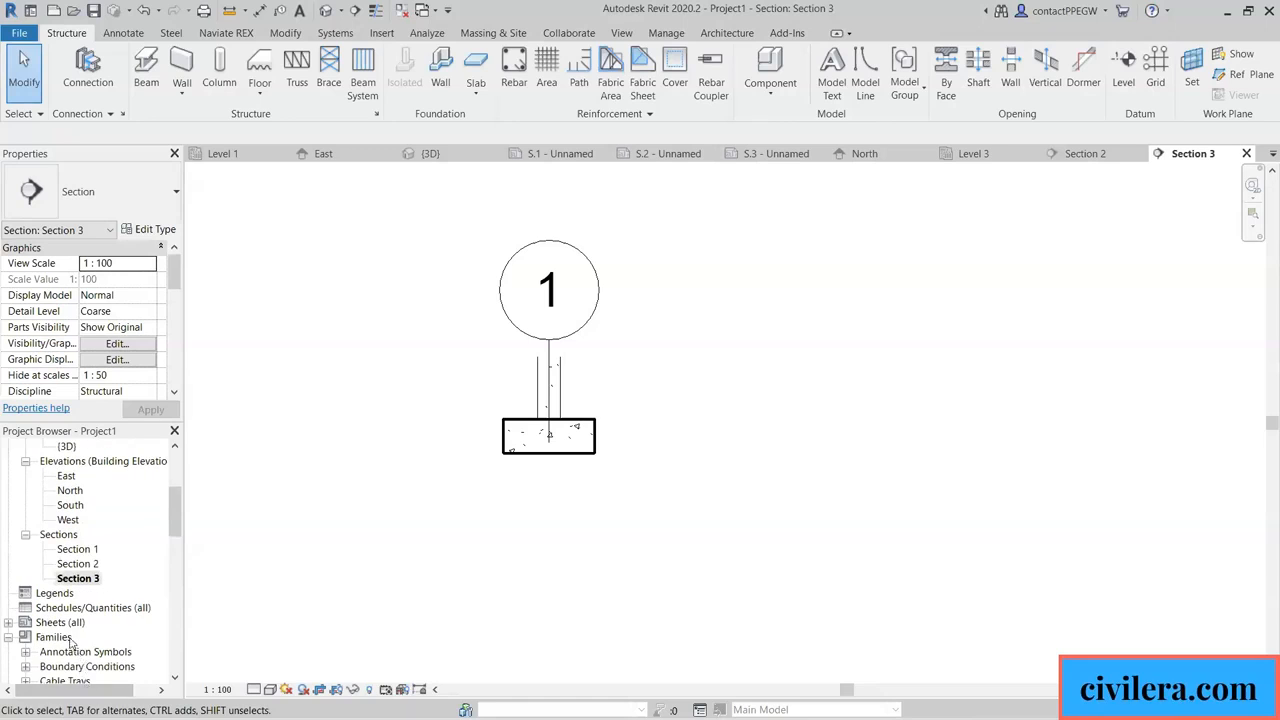
pyautogui.click(8, 622)
pyautogui.scroll(-2, 128, 575)
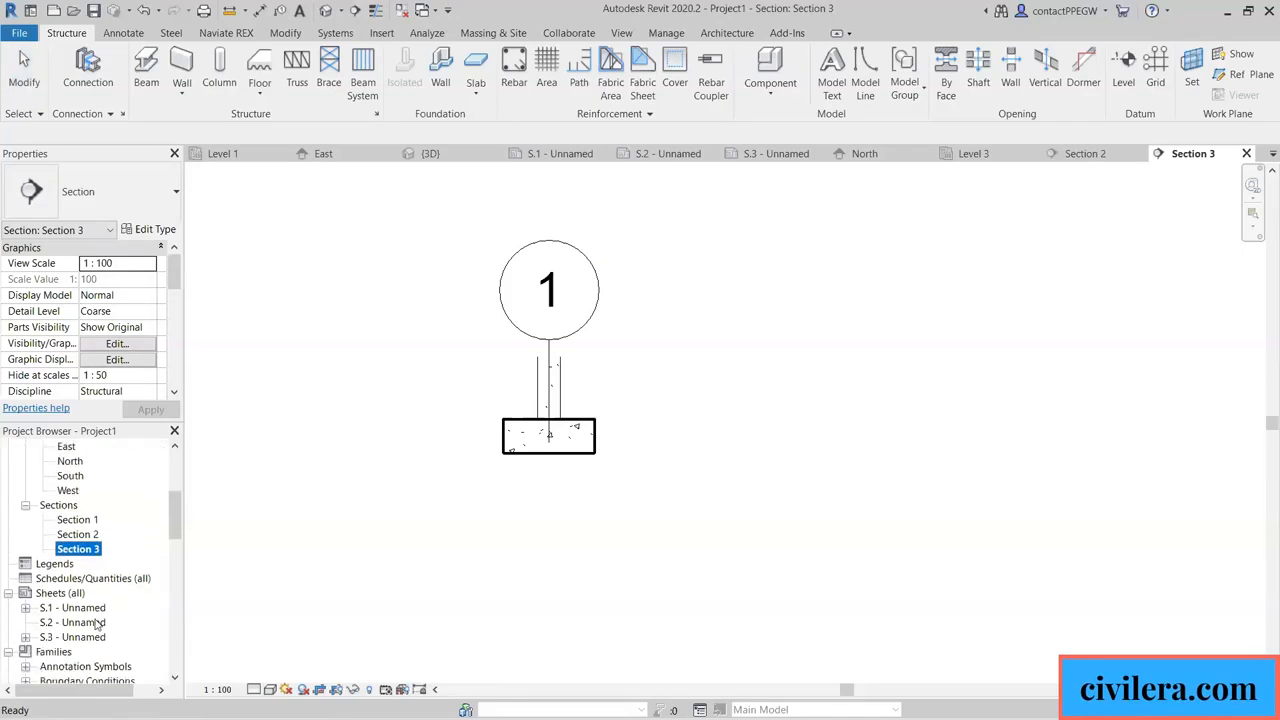
pyautogui.doubleClick(85, 623)
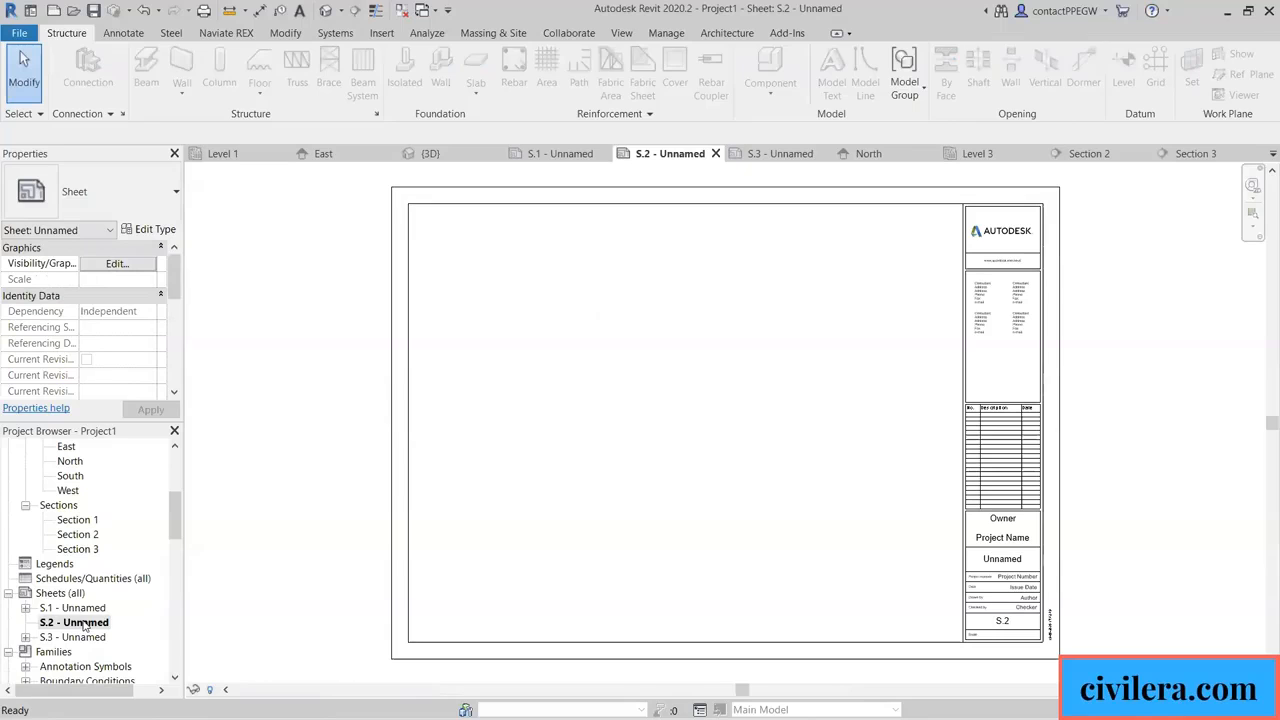
pyautogui.moveTo(77, 549); pyautogui.dragTo(546, 468)
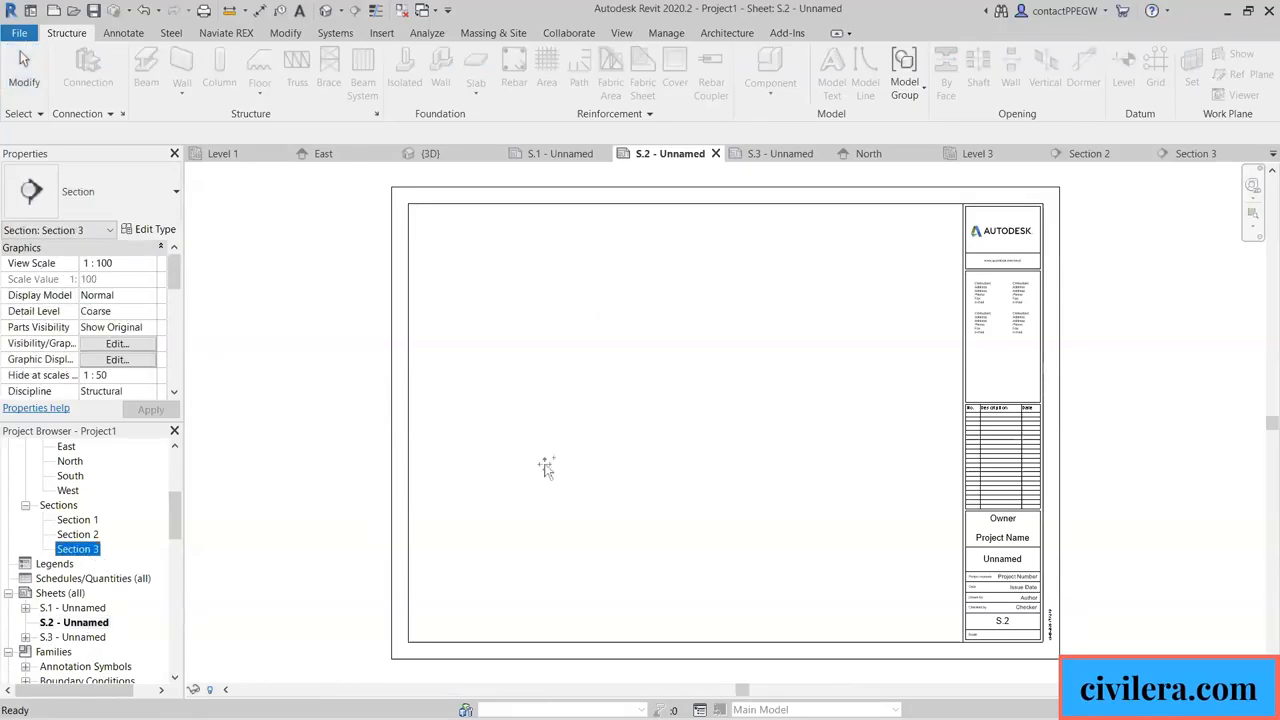
pyautogui.click(506, 290)
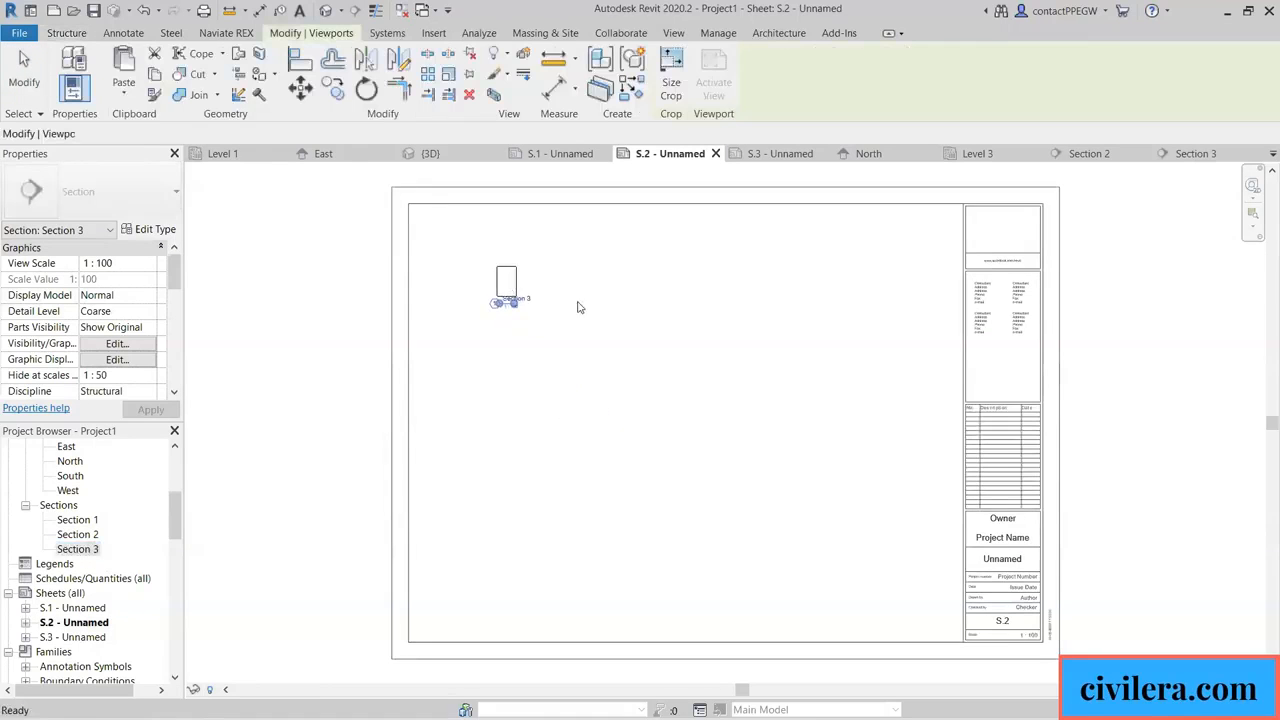
pyautogui.click(529, 318)
# Open the Section 3 view and set its scale to 1:20.
pyautogui.scroll(6, 520, 313)
pyautogui.scroll(-4, 472, 387)
pyautogui.scroll(-2, 476, 400)
pyautogui.scroll(7, 520, 375)
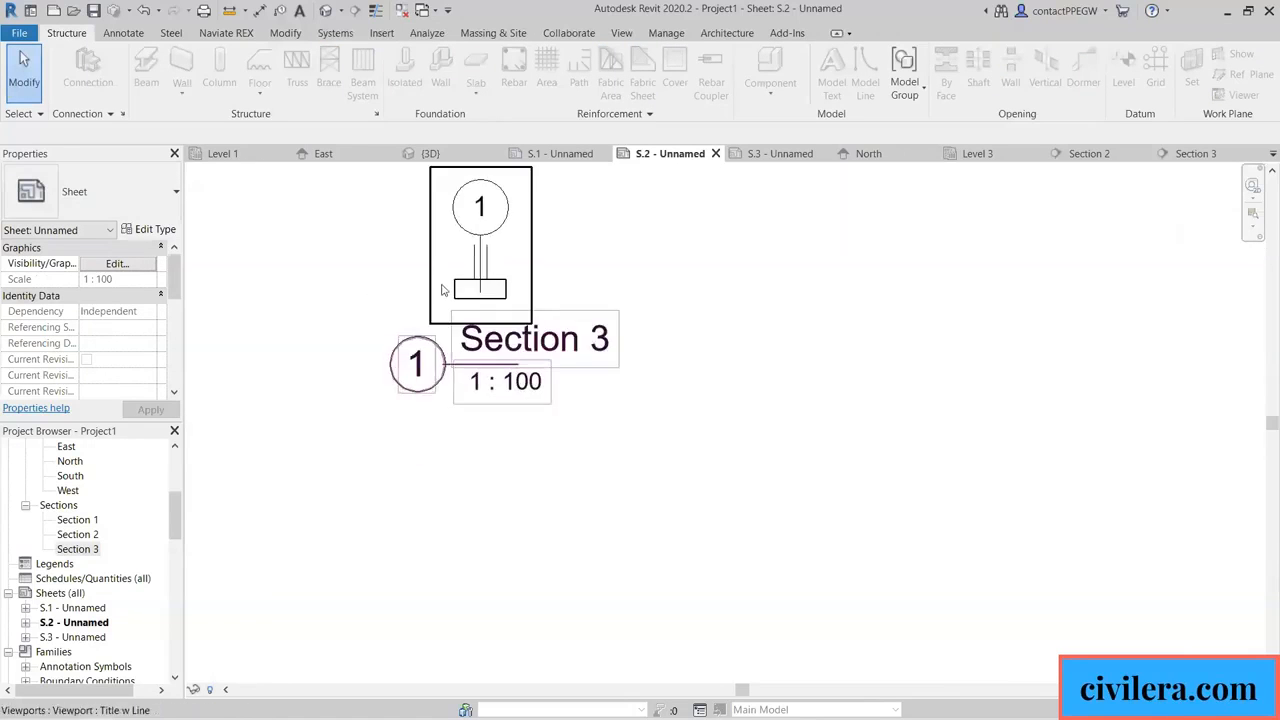
pyautogui.scroll(-5, 535, 368)
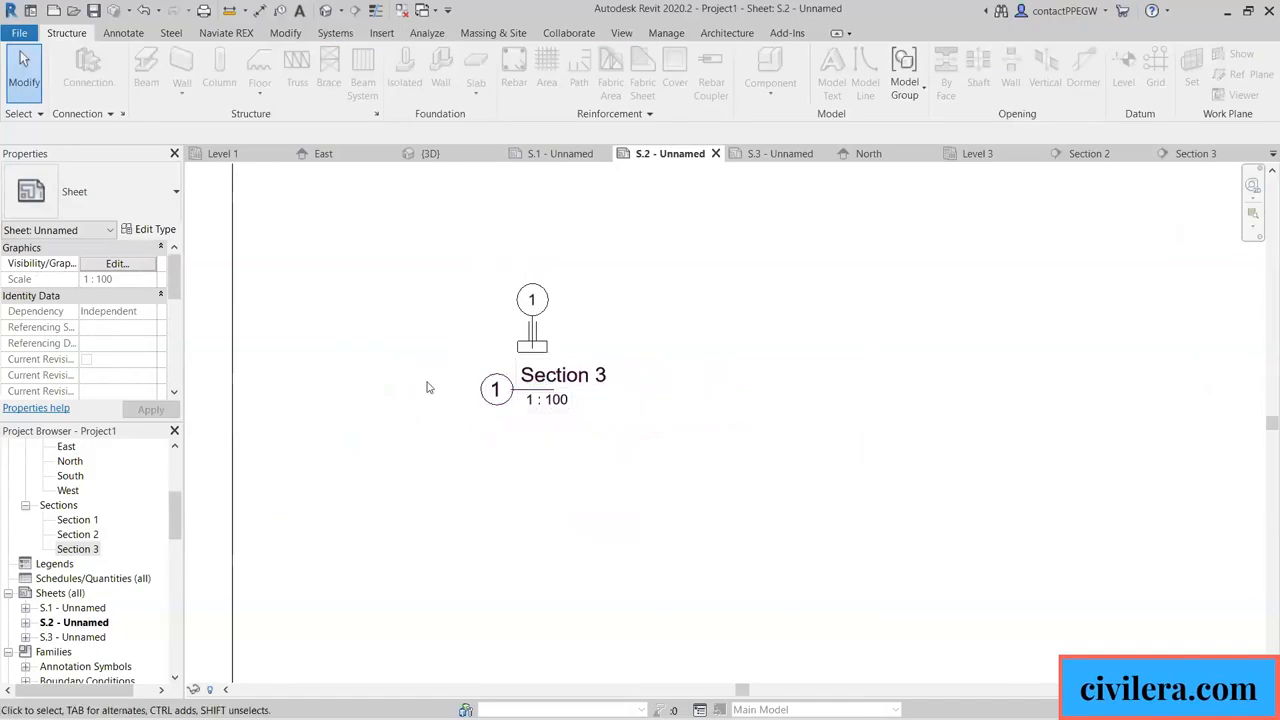
pyautogui.doubleClick(77, 549)
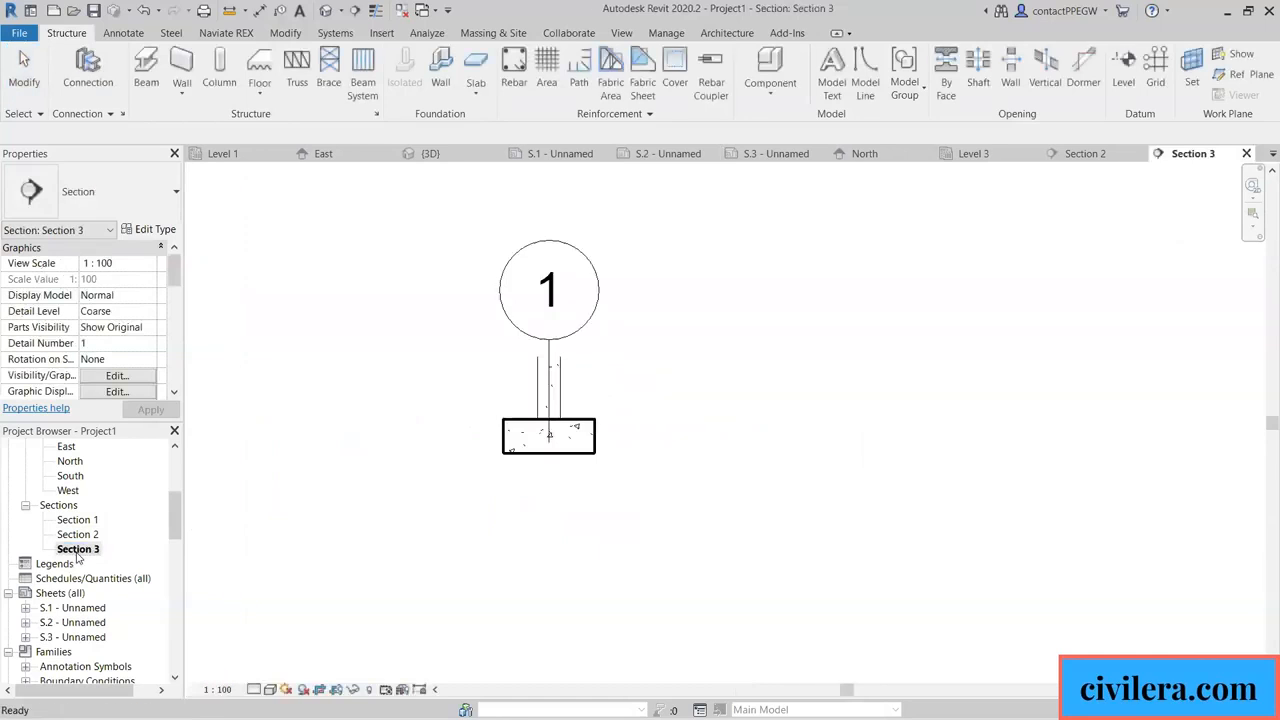
pyautogui.click(218, 689)
pyautogui.click(242, 548)
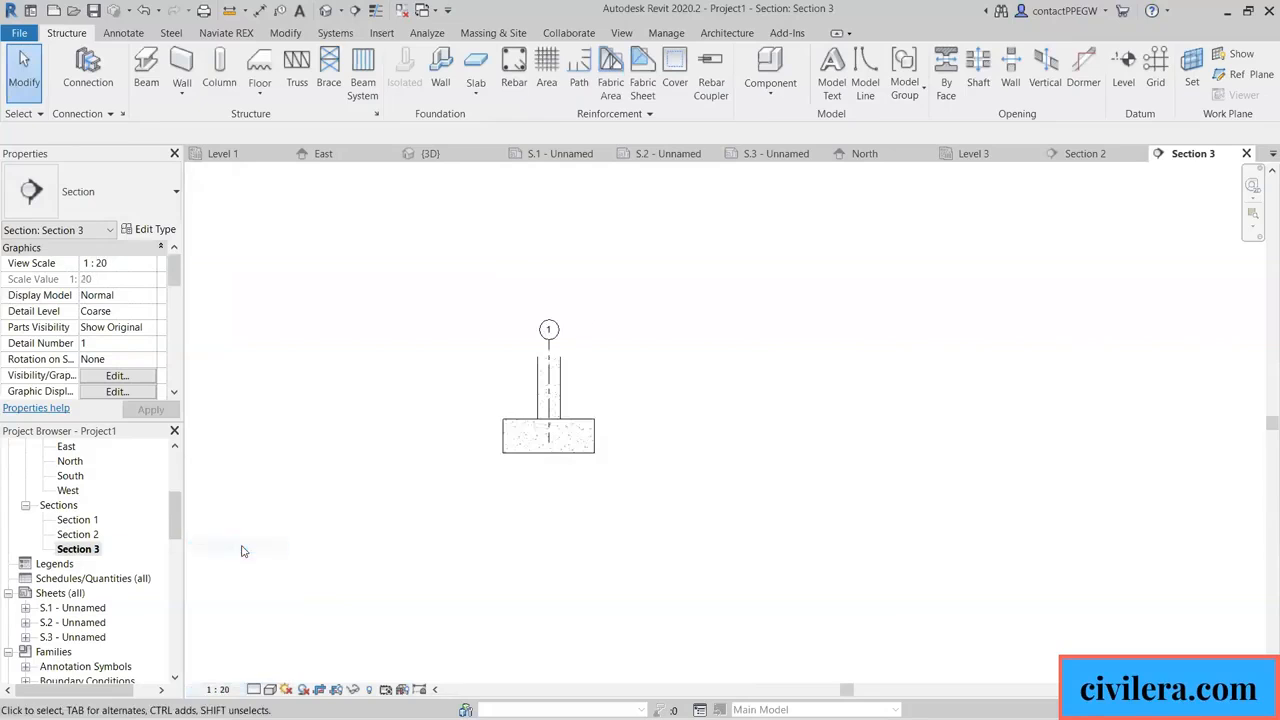
pyautogui.scroll(3, 455, 438)
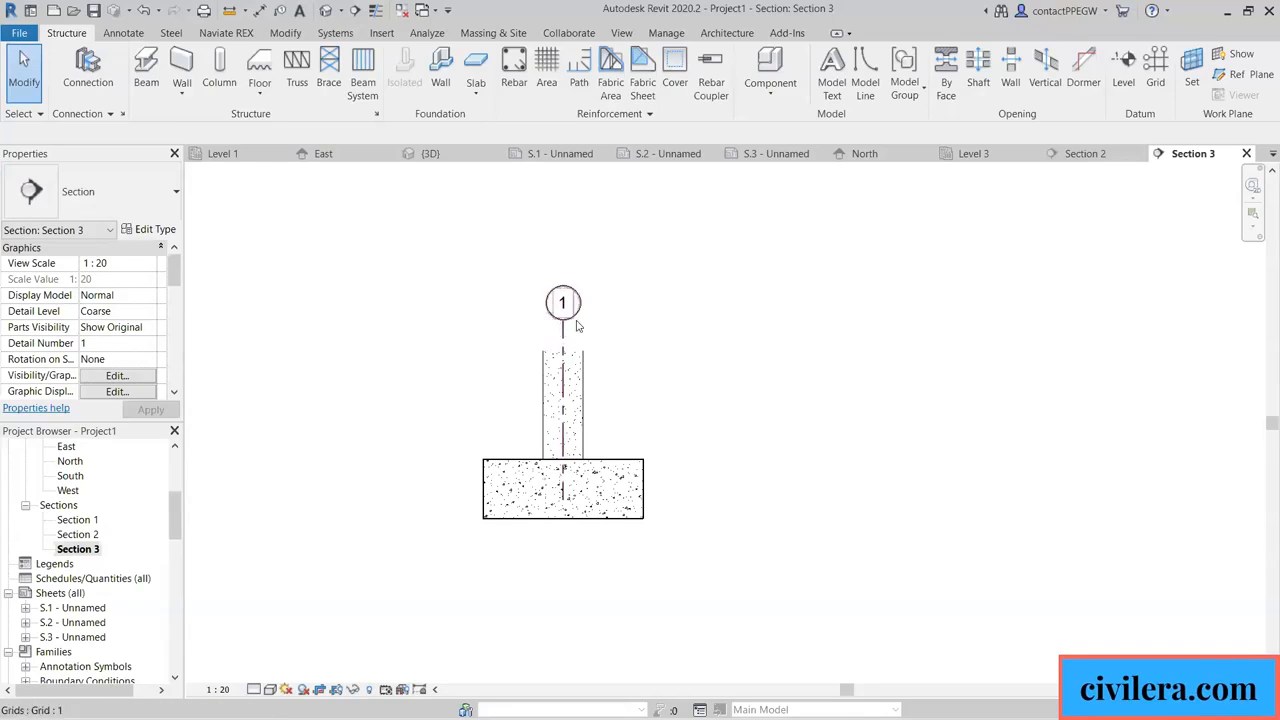
# Return to sheet S.2 and move the Section 3 viewport inside the title block's upper-left corner.
pyautogui.doubleClick(84, 638)
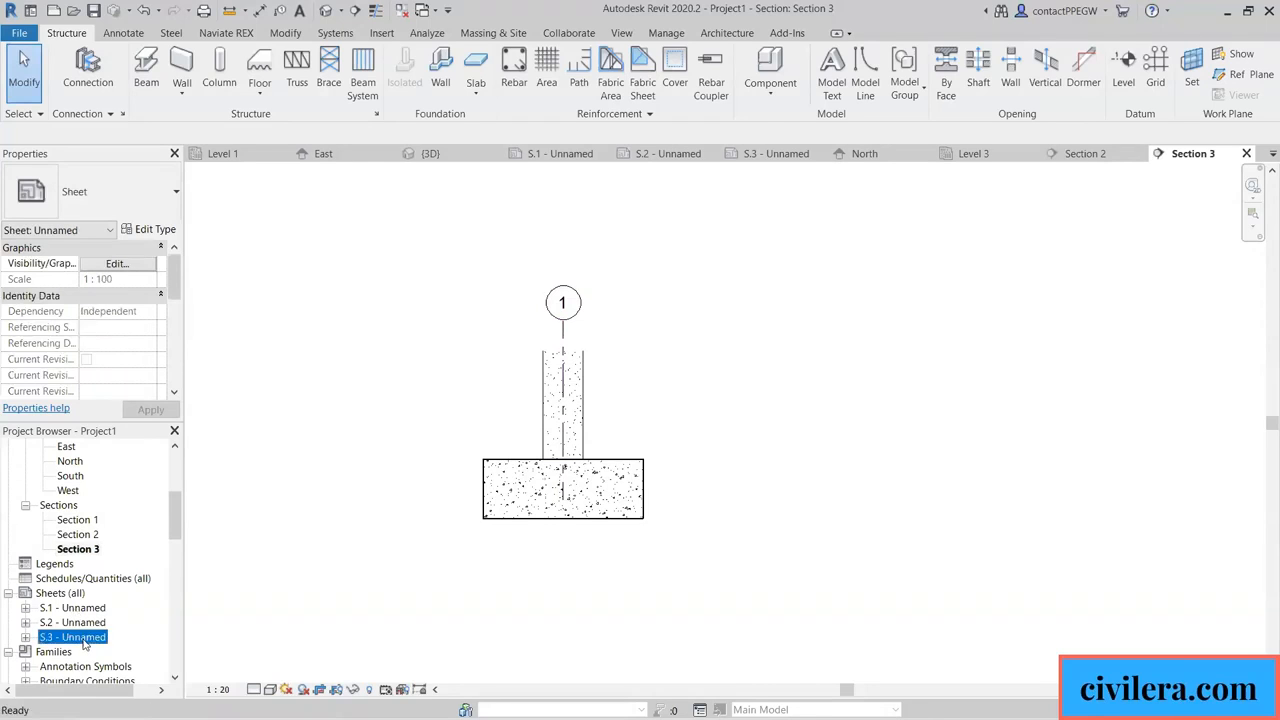
pyautogui.doubleClick(84, 623)
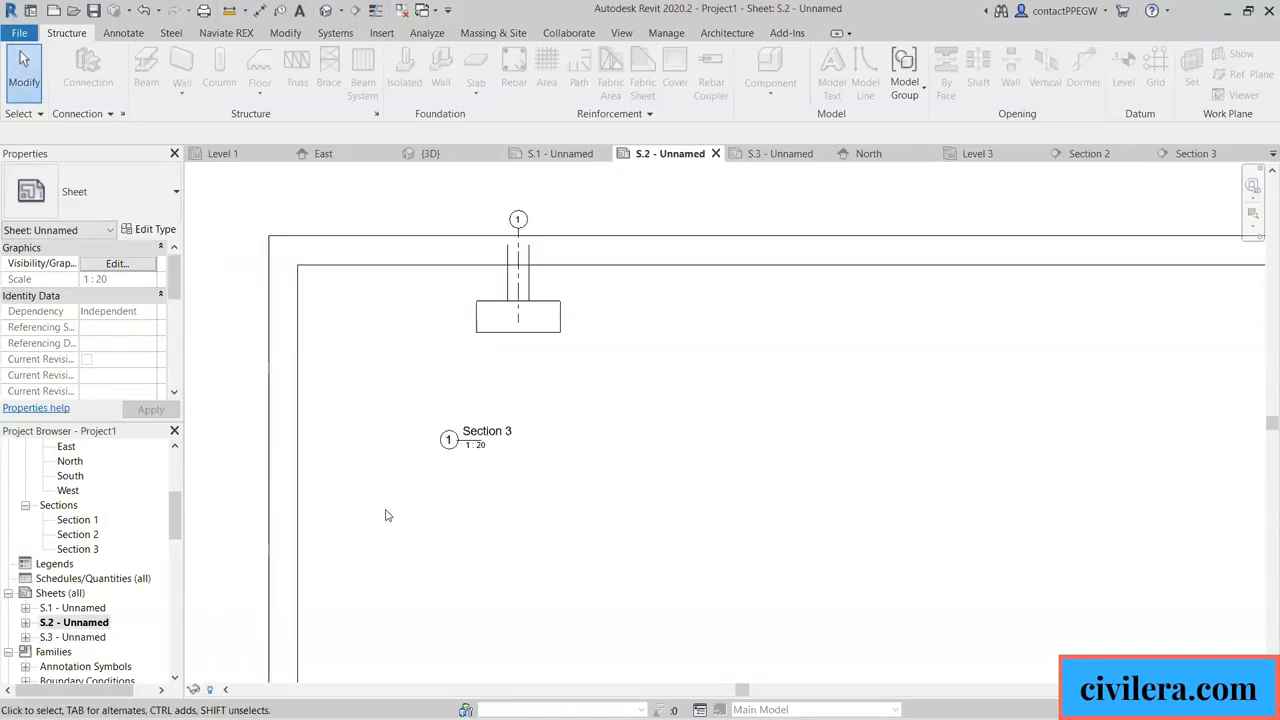
pyautogui.click(533, 338)
pyautogui.moveTo(524, 325); pyautogui.dragTo(422, 415)
pyautogui.click(480, 519)
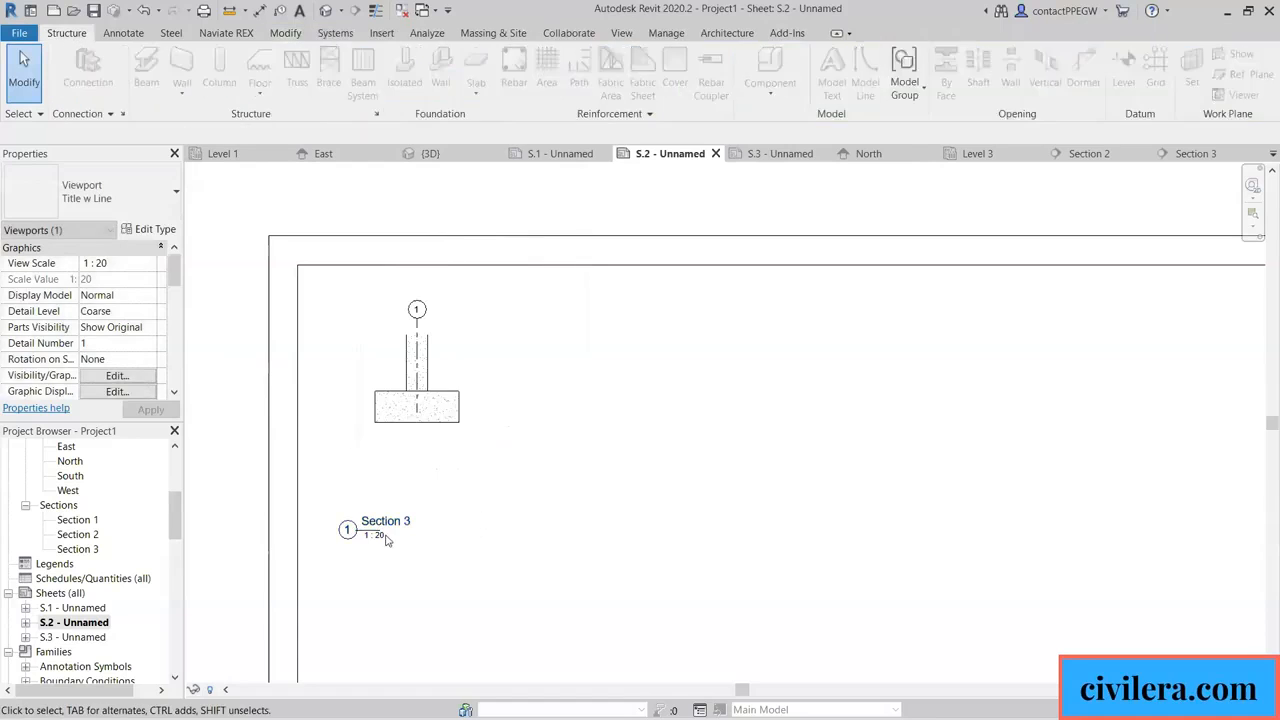
# Move the Section 3 viewport title up, closer to the footing.
pyautogui.click(394, 522)
pyautogui.moveTo(413, 509); pyautogui.dragTo(453, 443)
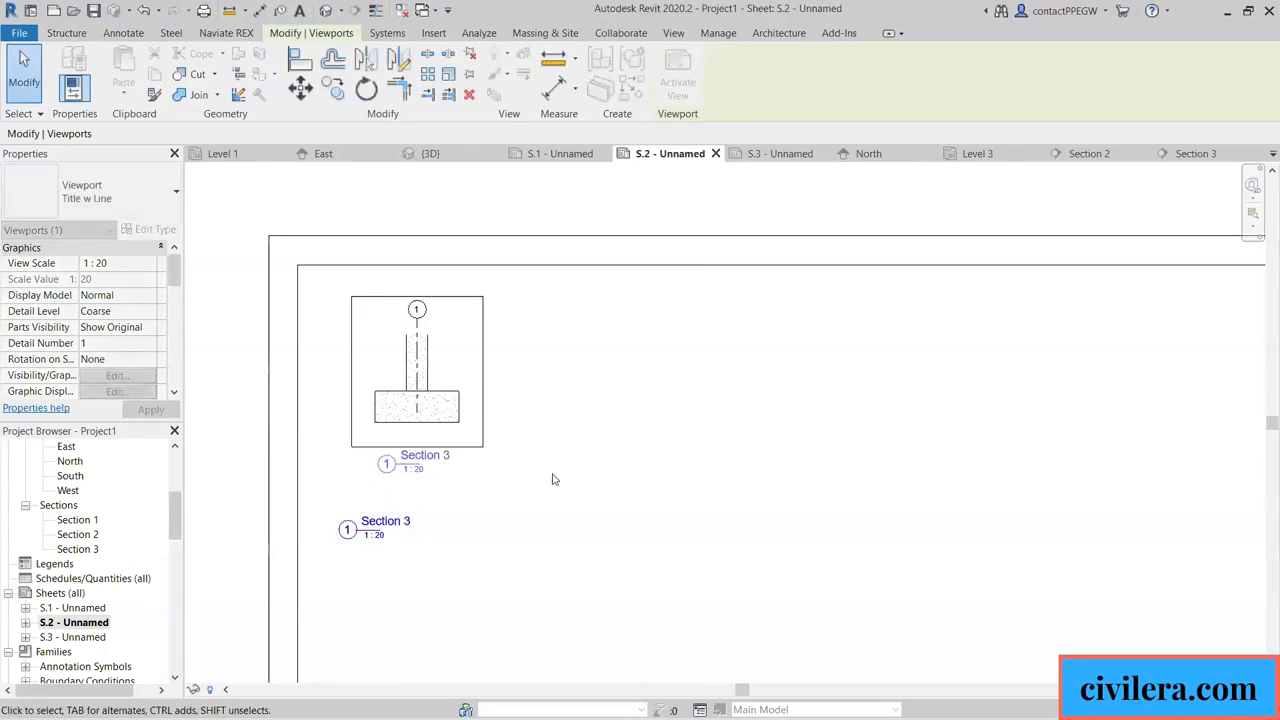
pyautogui.click(552, 480)
# Lengthen the Section 3 title line to about the footing's right edge and move the title directly beneath the footing.
pyautogui.scroll(6, 414, 466)
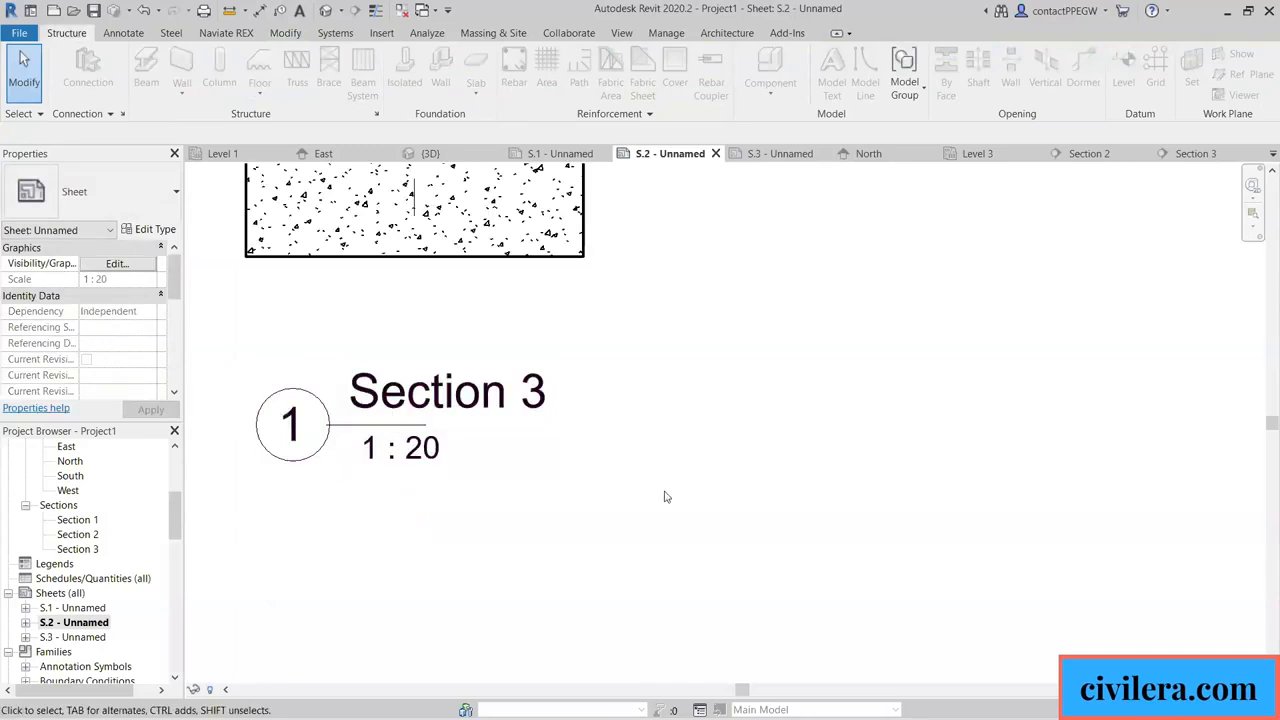
pyautogui.click(384, 430)
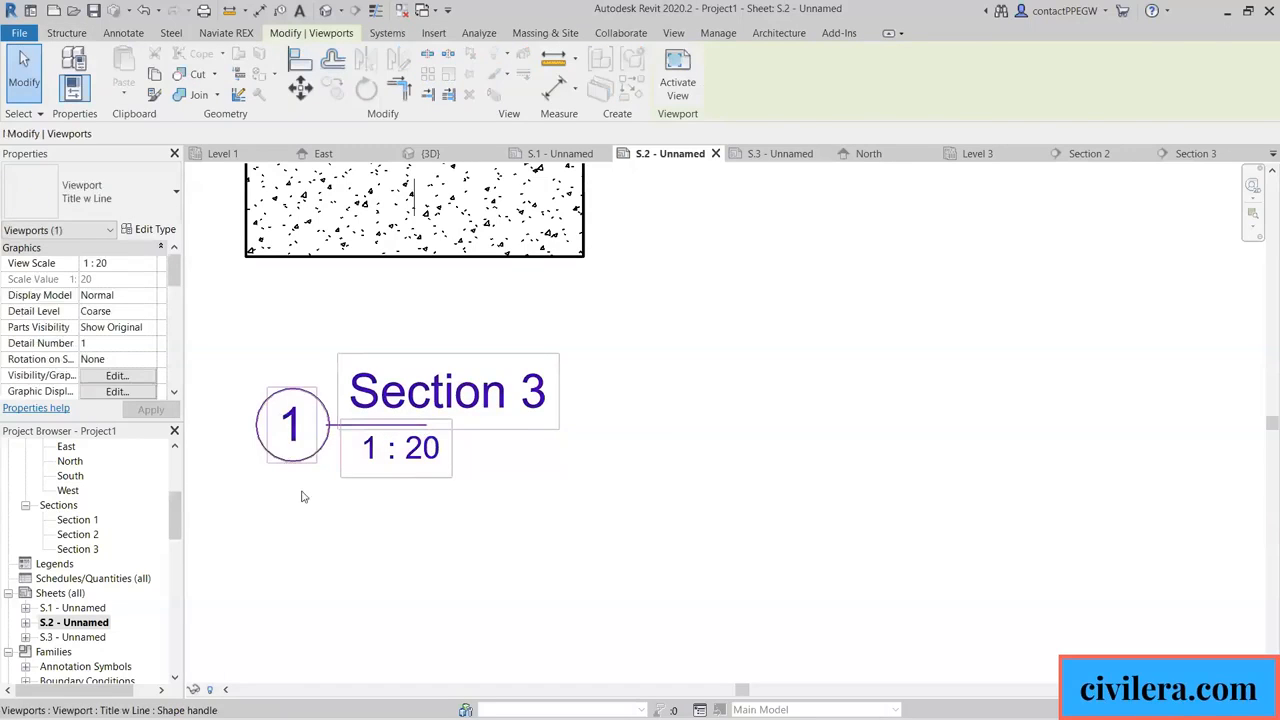
pyautogui.click(286, 477)
pyautogui.click(330, 285)
pyautogui.moveTo(428, 425); pyautogui.dragTo(620, 425)
pyautogui.click(605, 558)
pyautogui.scroll(-4, 620, 540)
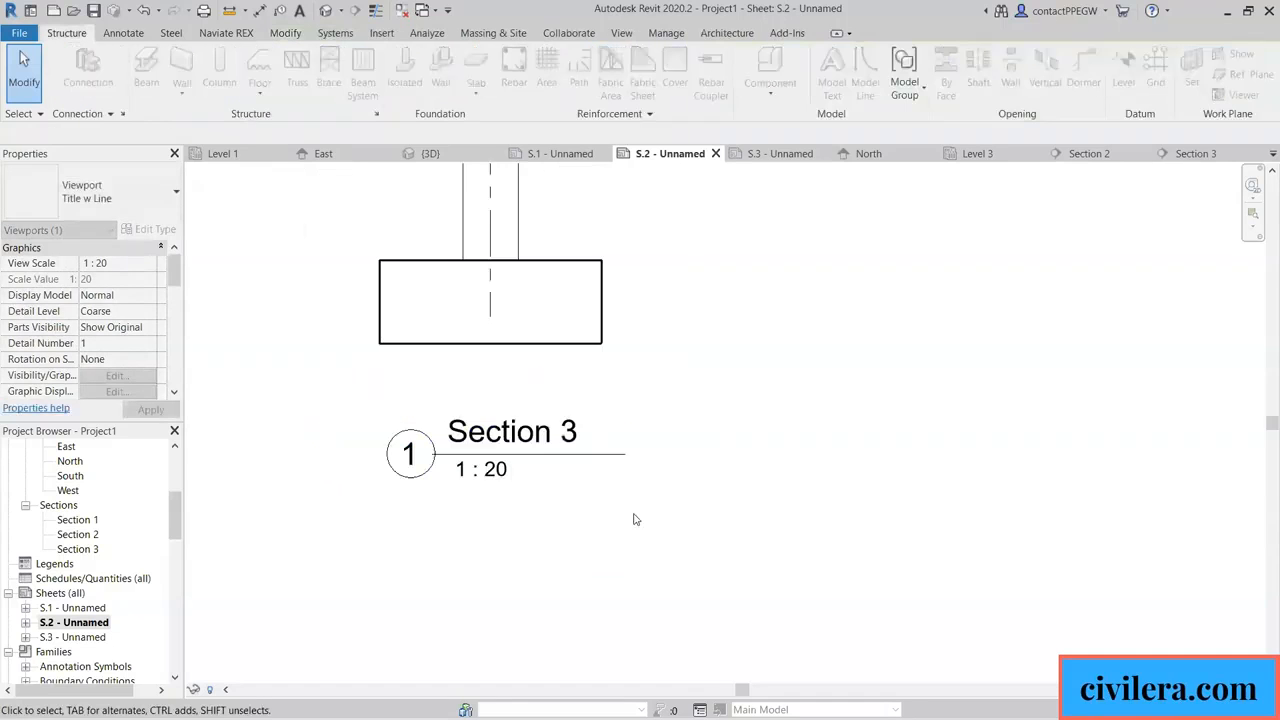
pyautogui.click(508, 468)
pyautogui.moveTo(508, 468); pyautogui.dragTo(497, 434)
pyautogui.click(534, 574)
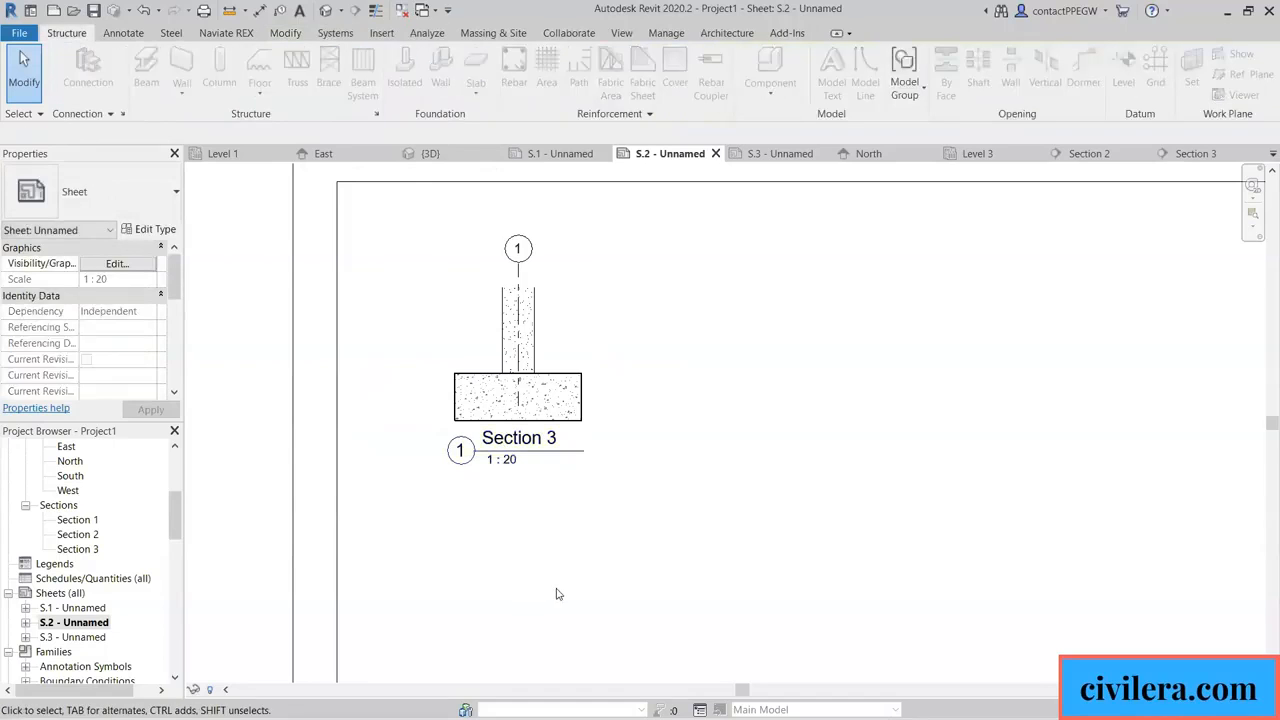
# In the Section 3 view, add an aligned dimension across the footing's width, placed below the footing.
pyautogui.scroll(-2, 557, 591)
pyautogui.scroll(-3, 389, 420)
pyautogui.scroll(5, 474, 497)
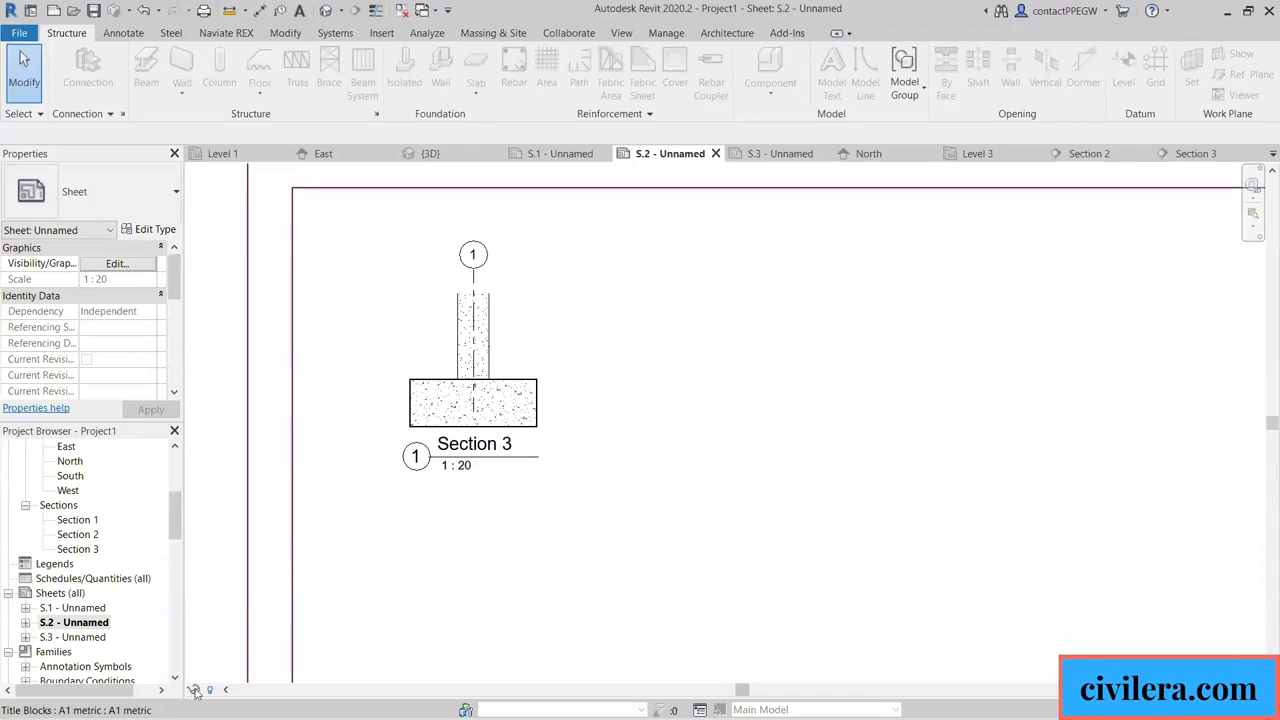
pyautogui.doubleClick(95, 555)
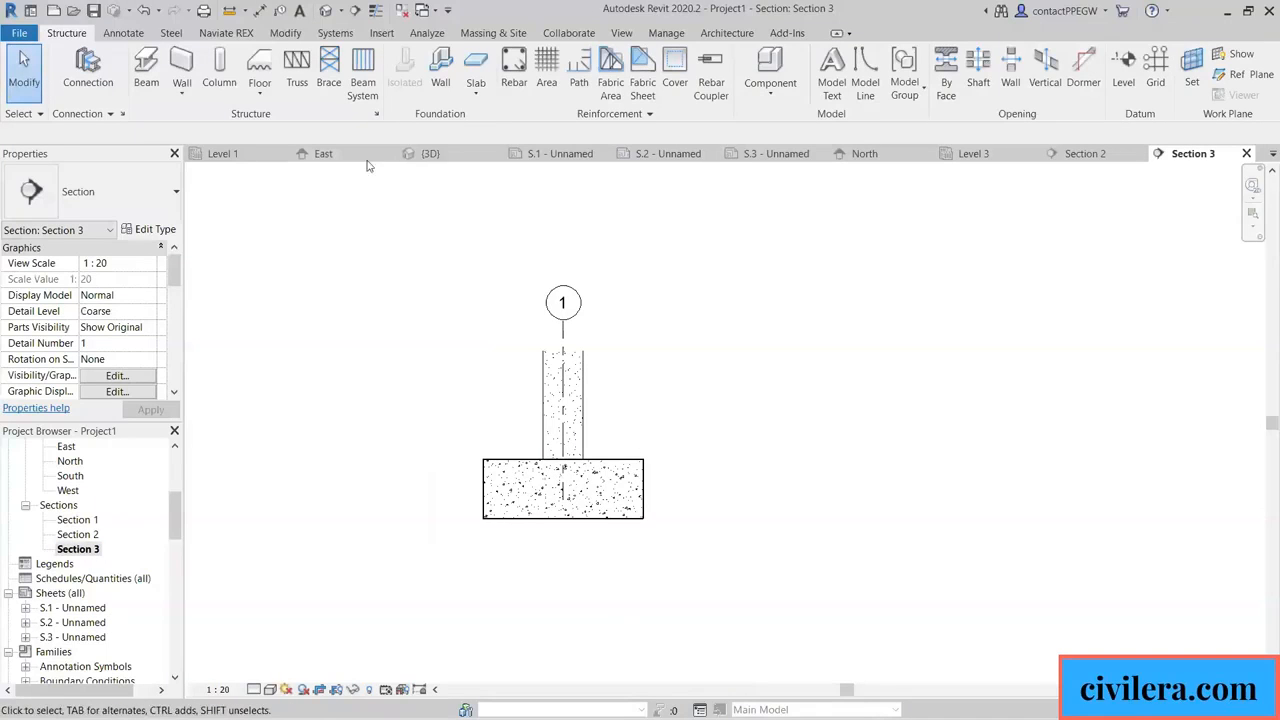
pyautogui.click(261, 10)
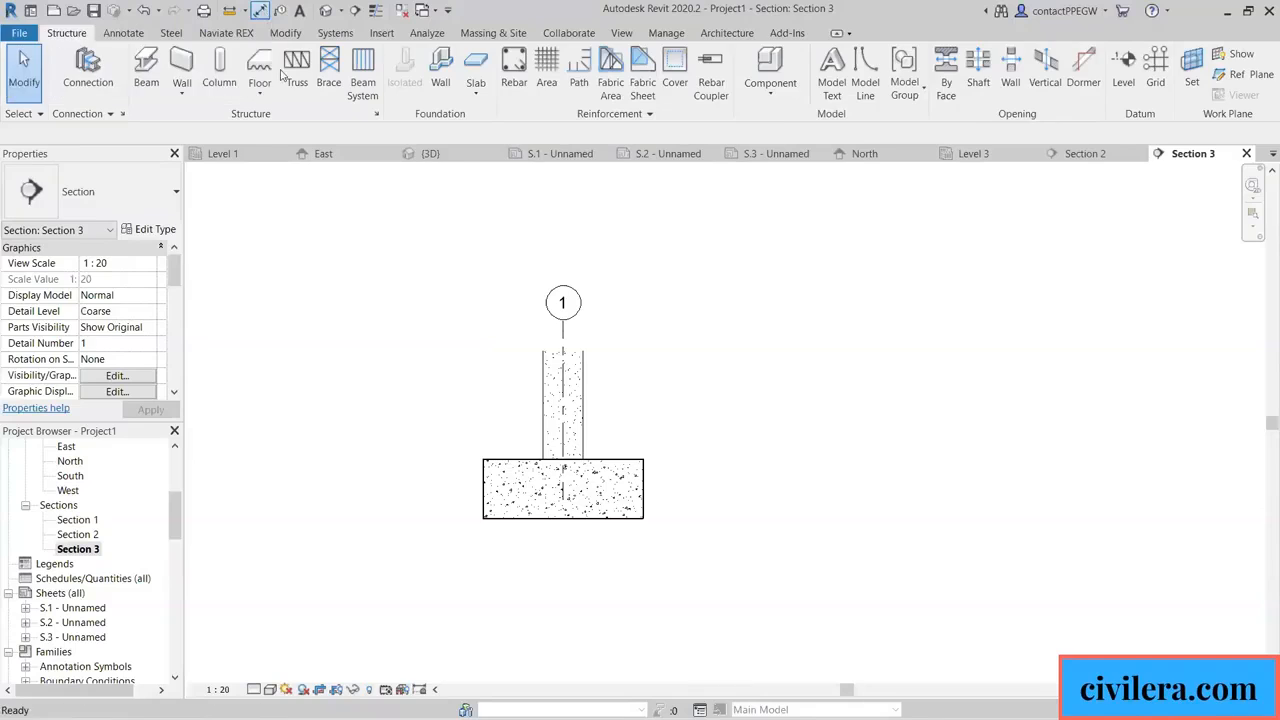
pyautogui.click(485, 514)
pyautogui.click(642, 514)
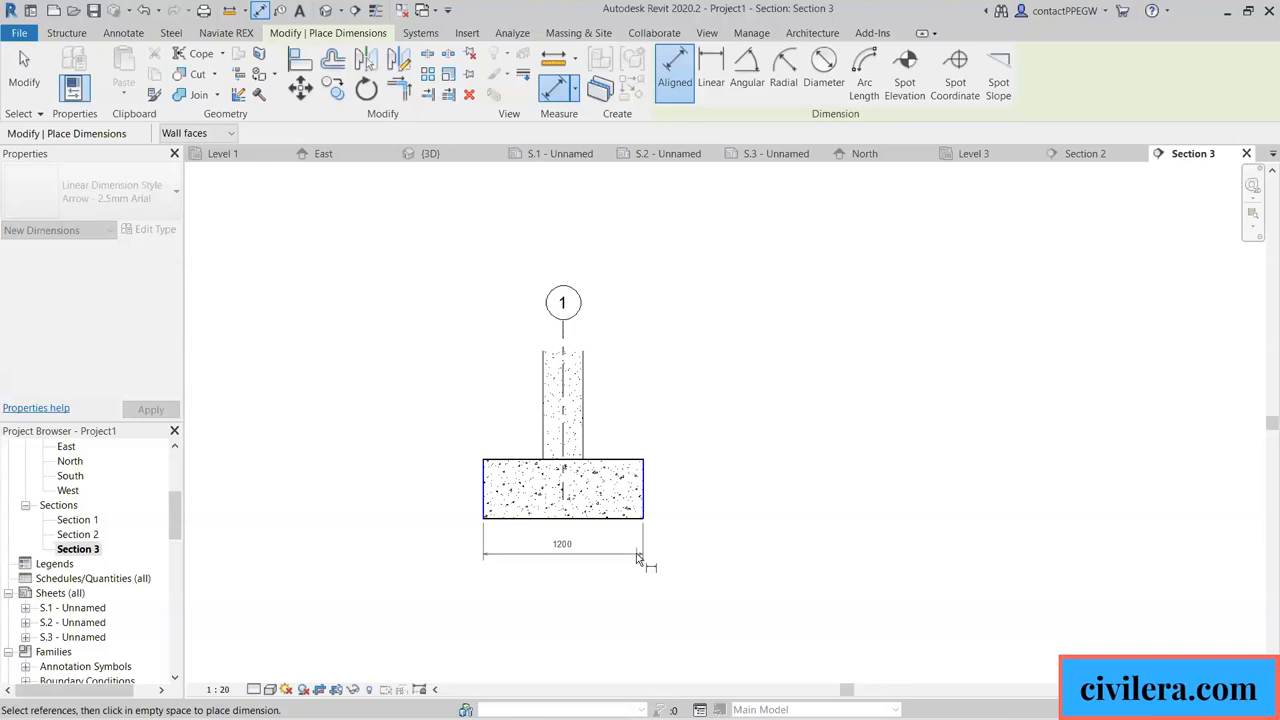
pyautogui.click(637, 556)
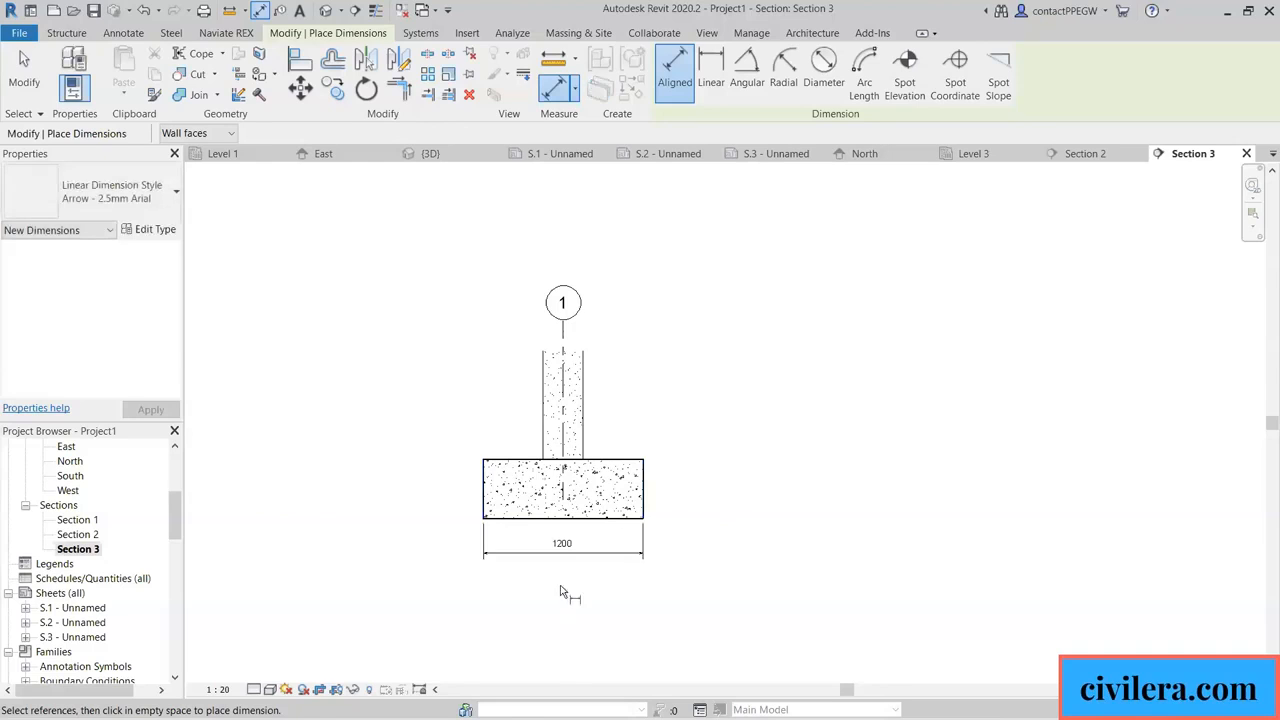
pyautogui.click(1083, 156)
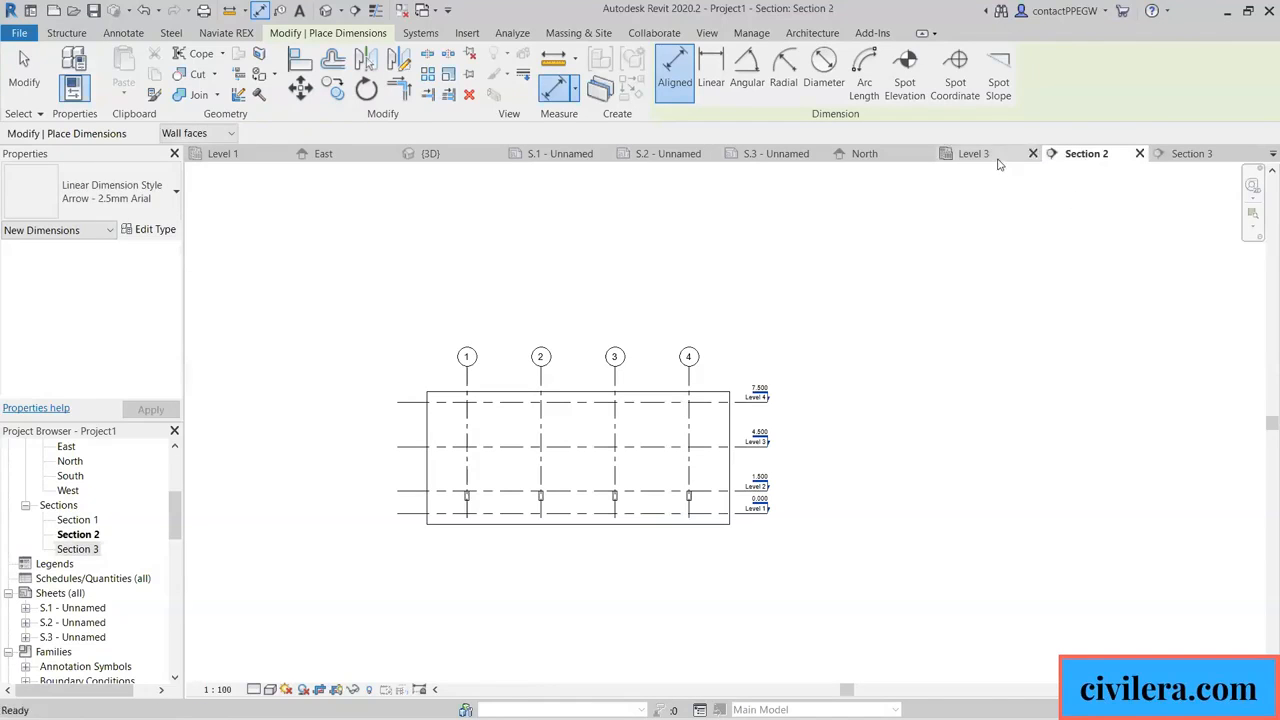
pyautogui.click(996, 158)
pyautogui.click(1192, 156)
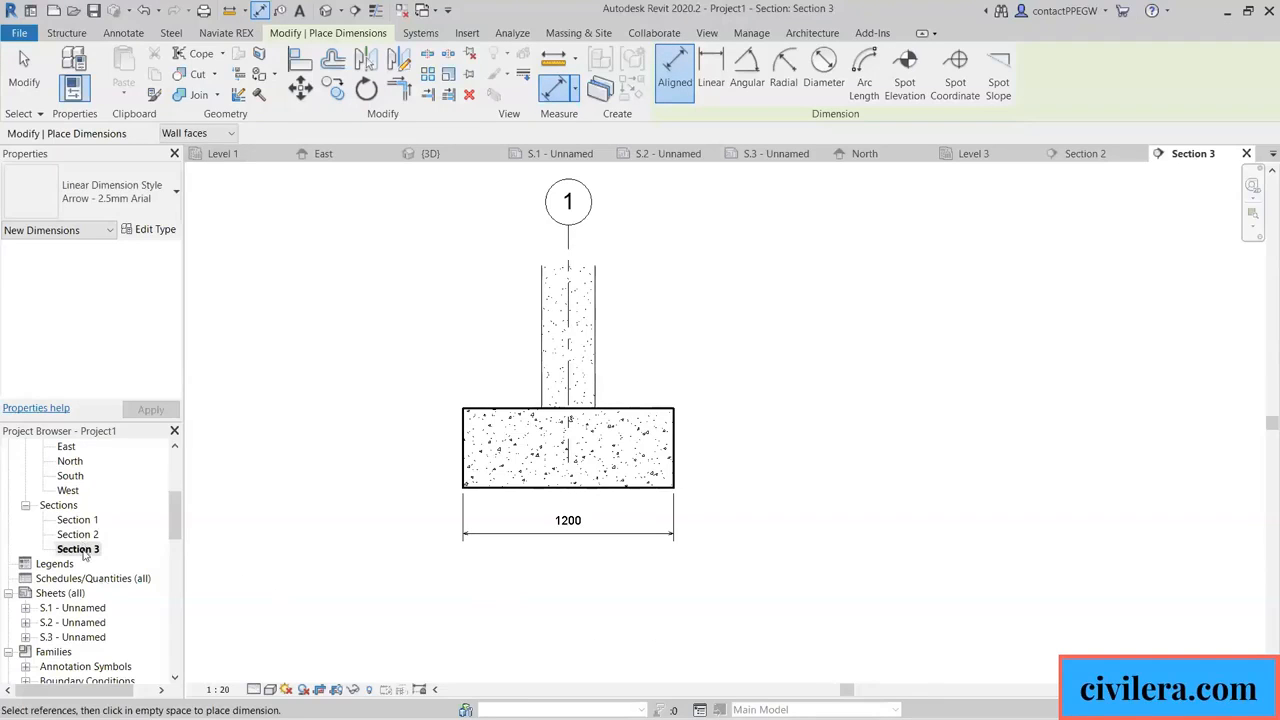
# End dimensioning, reopen sheet S.2, and move the Section 3 title down below the footing's width dimension.
pyautogui.press('Escape')
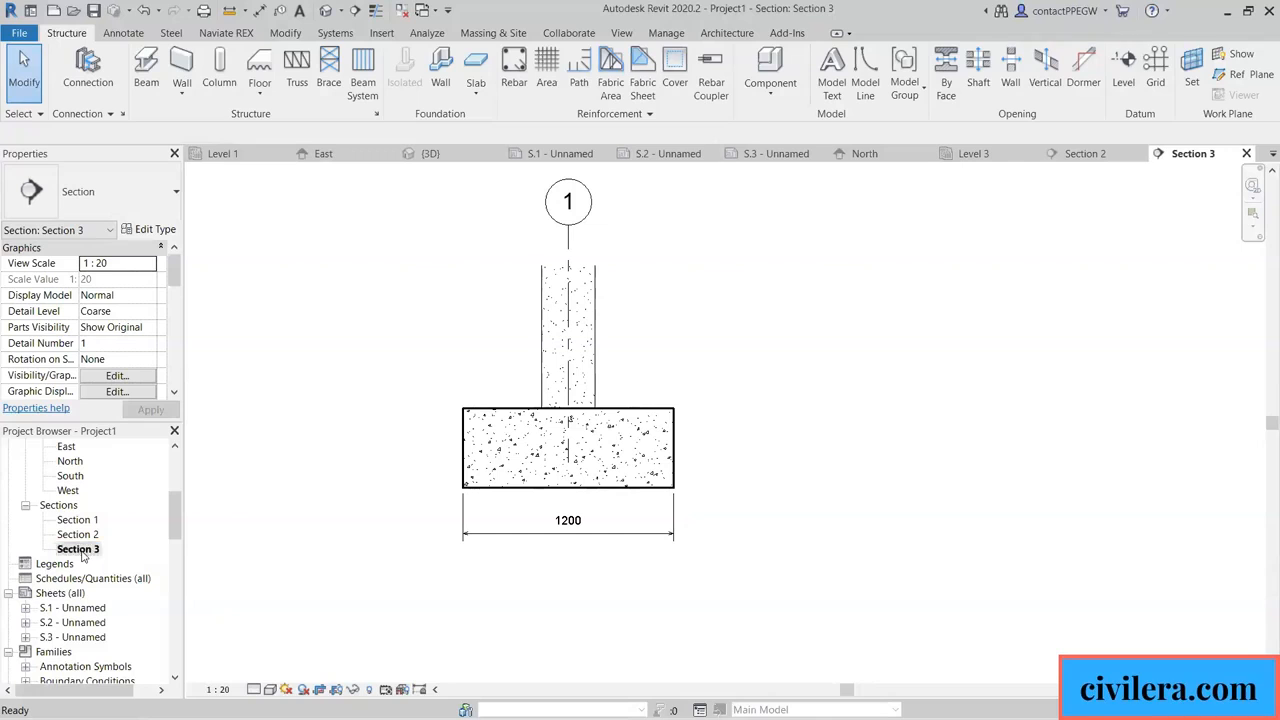
pyautogui.scroll(-3, 584, 505)
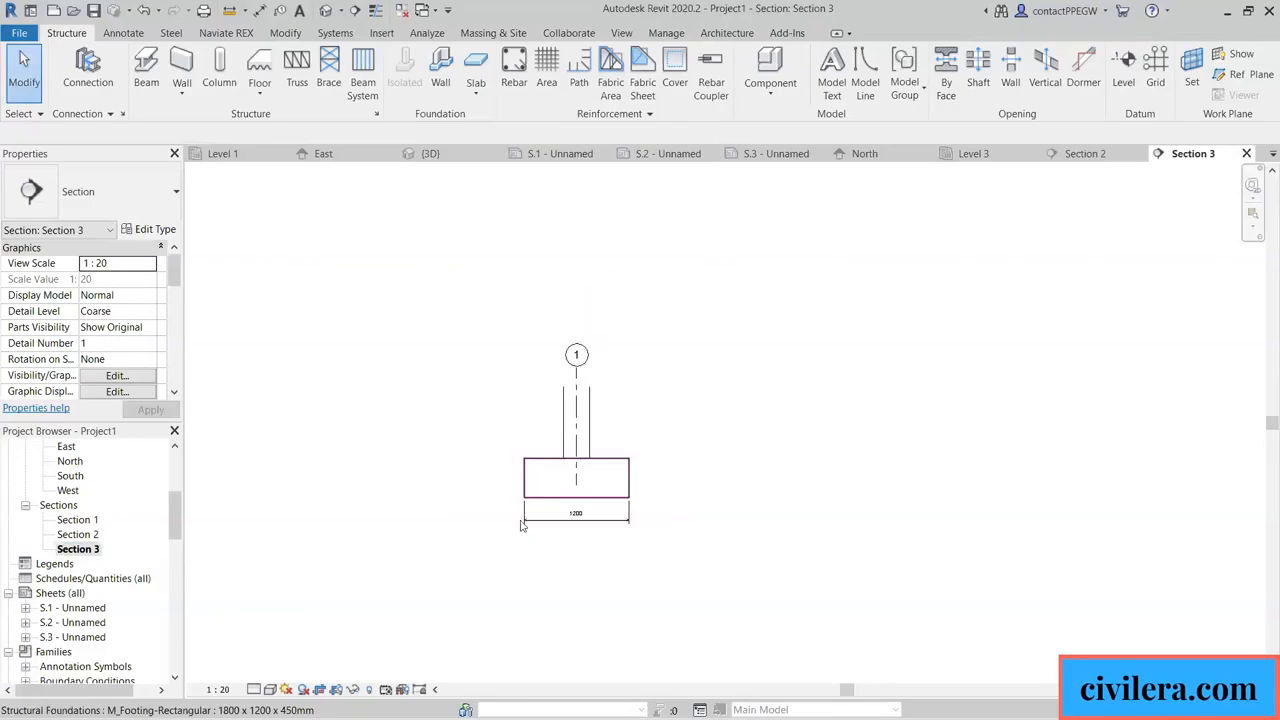
pyautogui.doubleClick(82, 637)
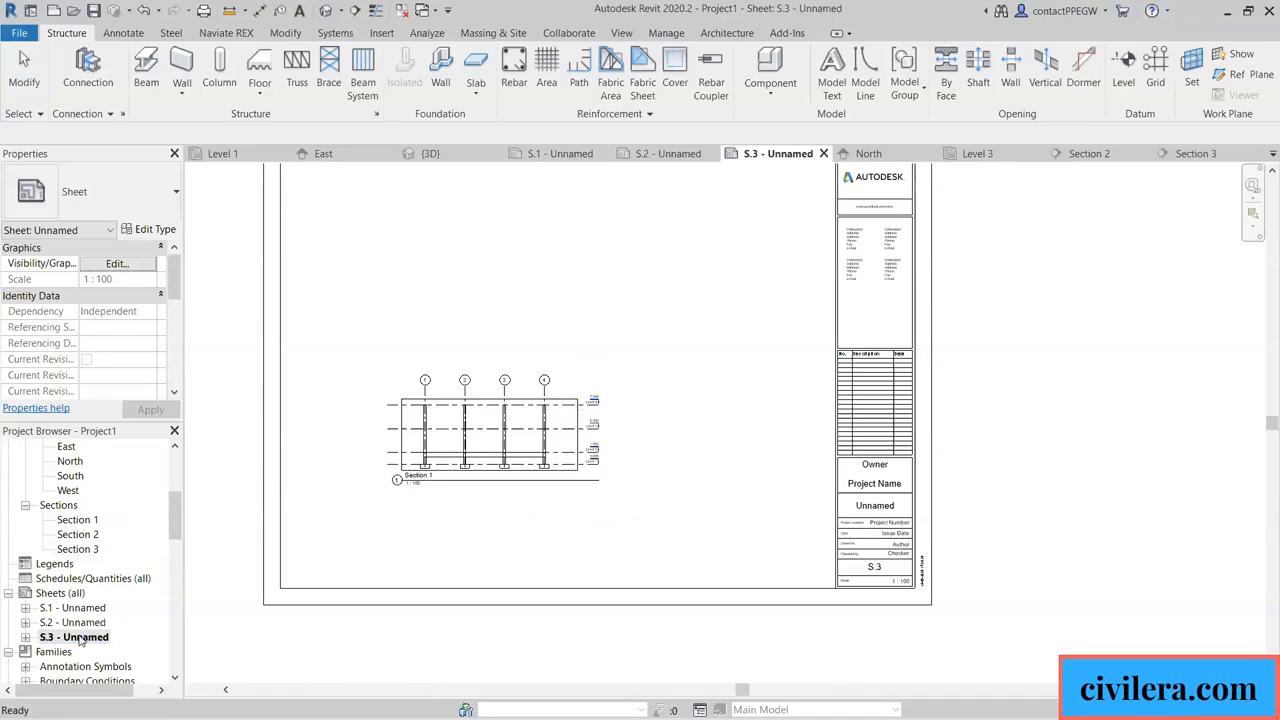
pyautogui.doubleClick(70, 623)
pyautogui.scroll(3, 434, 514)
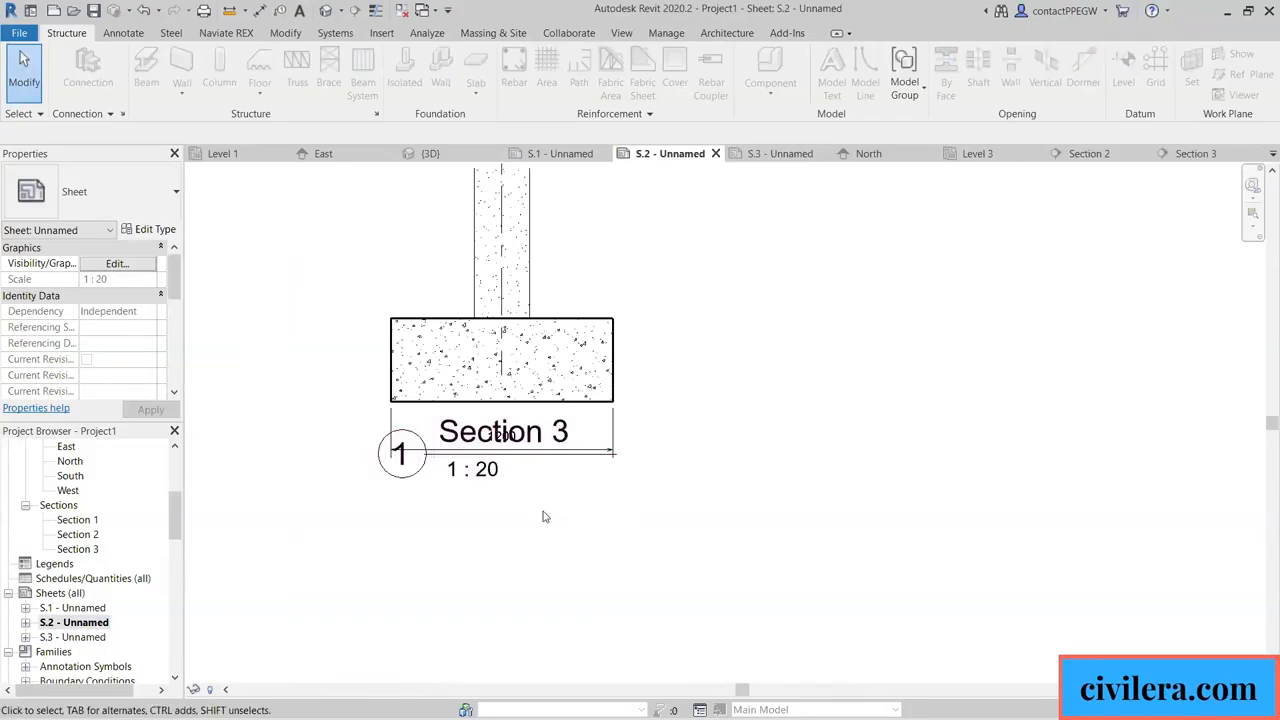
pyautogui.scroll(2, 560, 505)
pyautogui.click(548, 408)
pyautogui.moveTo(548, 408); pyautogui.dragTo(548, 503)
pyautogui.click(645, 610)
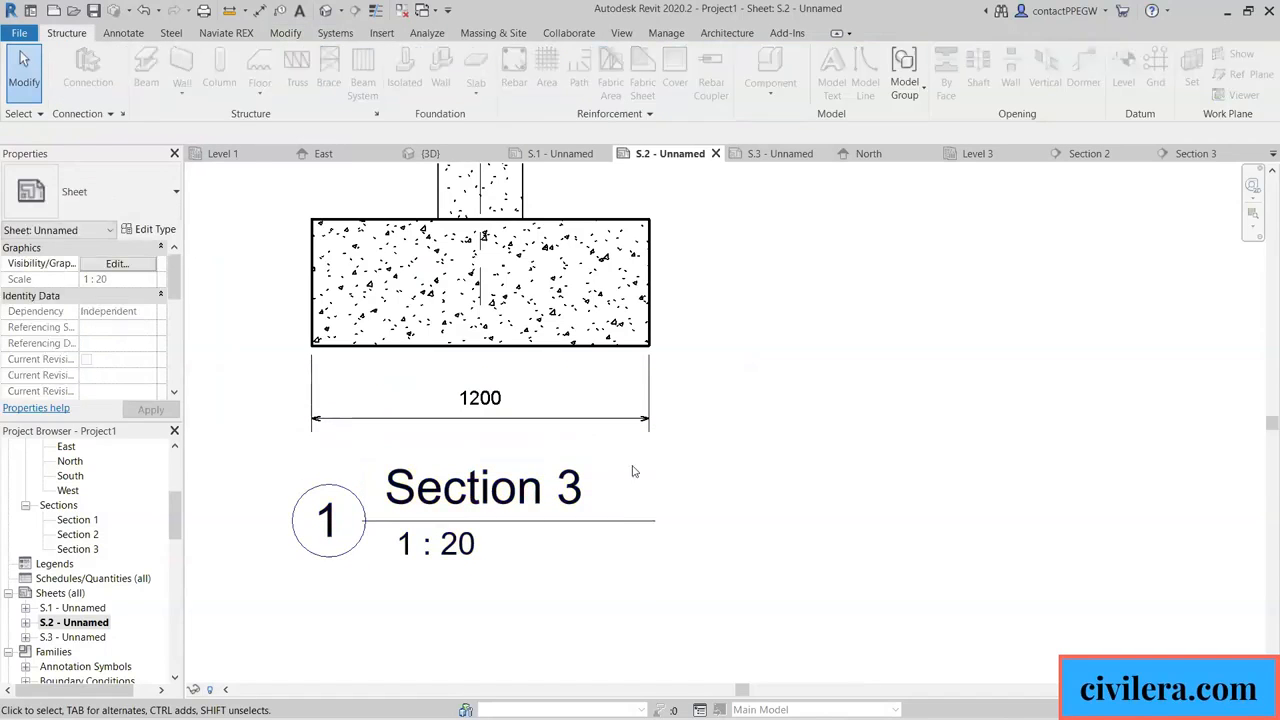
# Open the Section 3 view again and set its scale to 1:50.
pyautogui.scroll(-2, 630, 472)
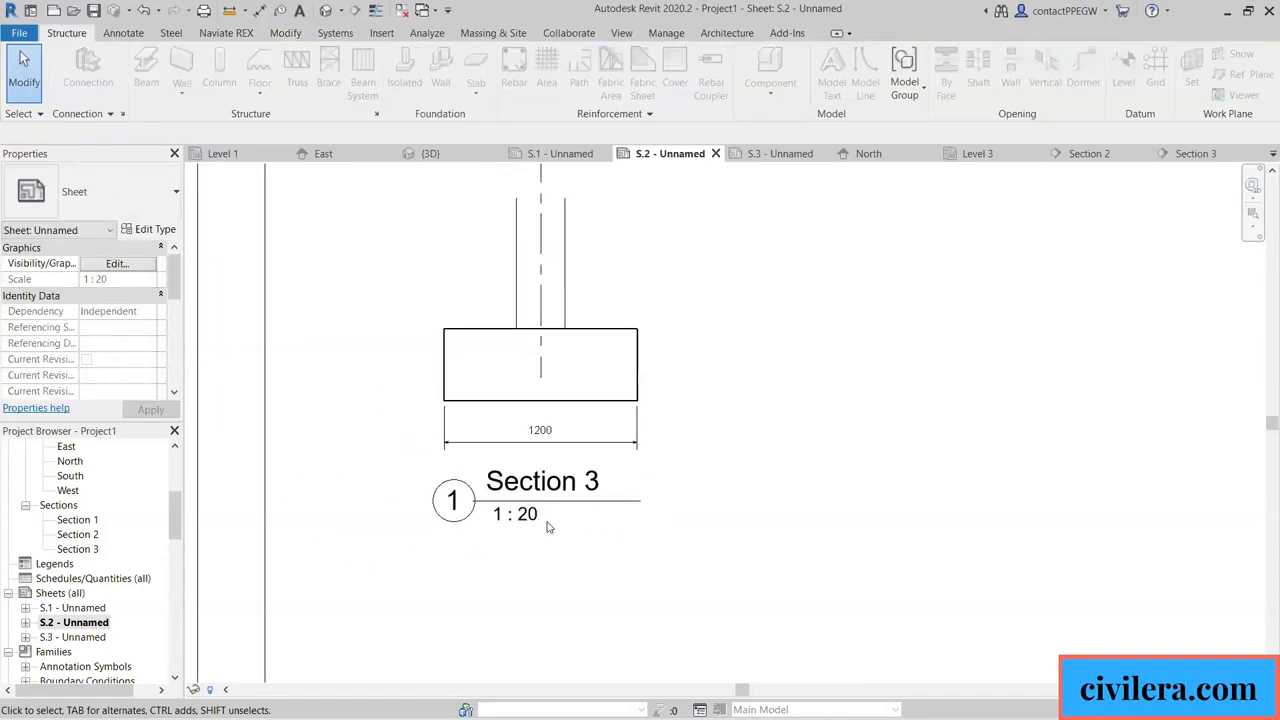
pyautogui.doubleClick(80, 550)
pyautogui.click(214, 690)
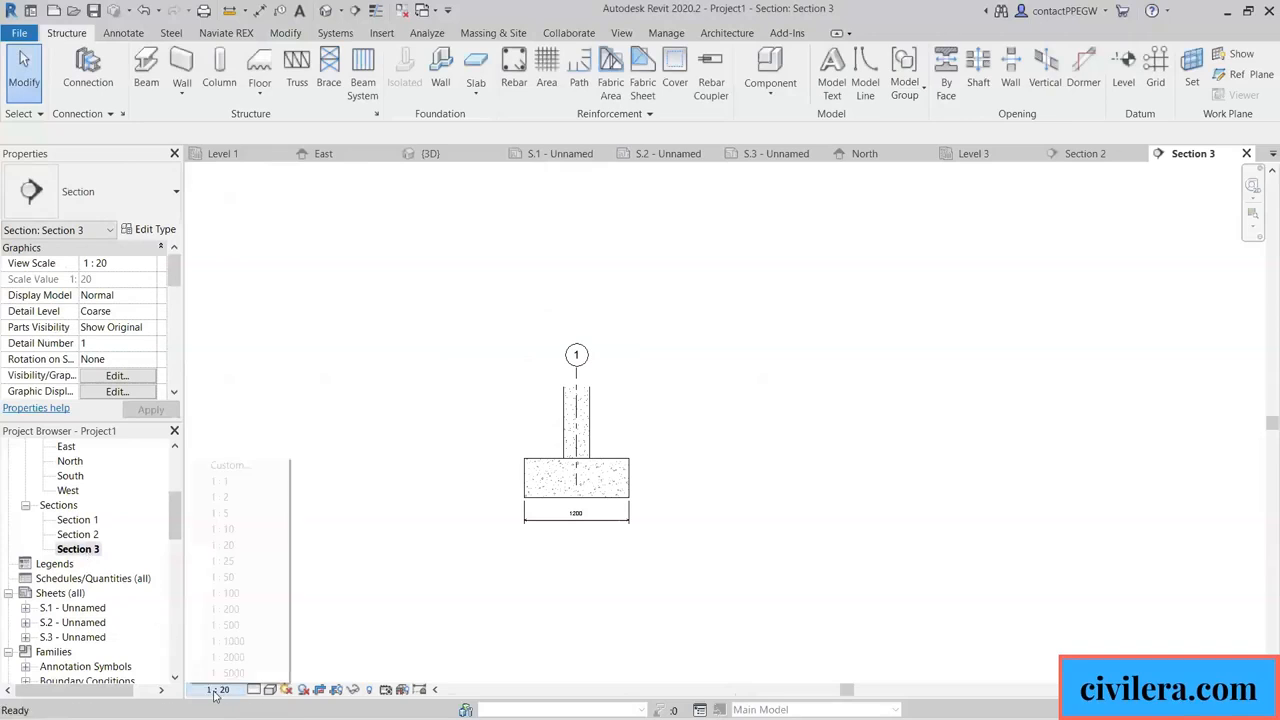
pyautogui.click(226, 577)
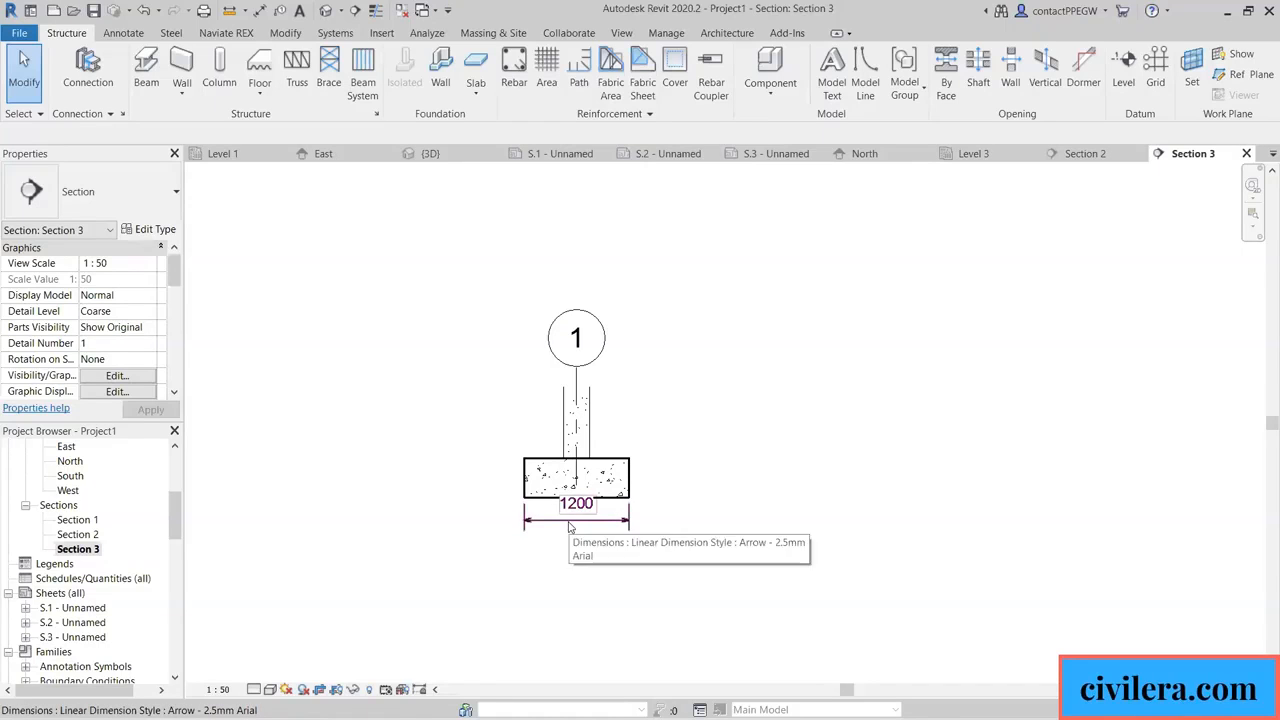
# On sheet S.2, reposition the title of the rescaled Section 3 view just beneath its viewport frame.
pyautogui.click(82, 636)
pyautogui.doubleClick(72, 622)
pyautogui.moveTo(602, 504); pyautogui.dragTo(560, 532)
pyautogui.click(703, 557)
pyautogui.scroll(3, 500, 500)
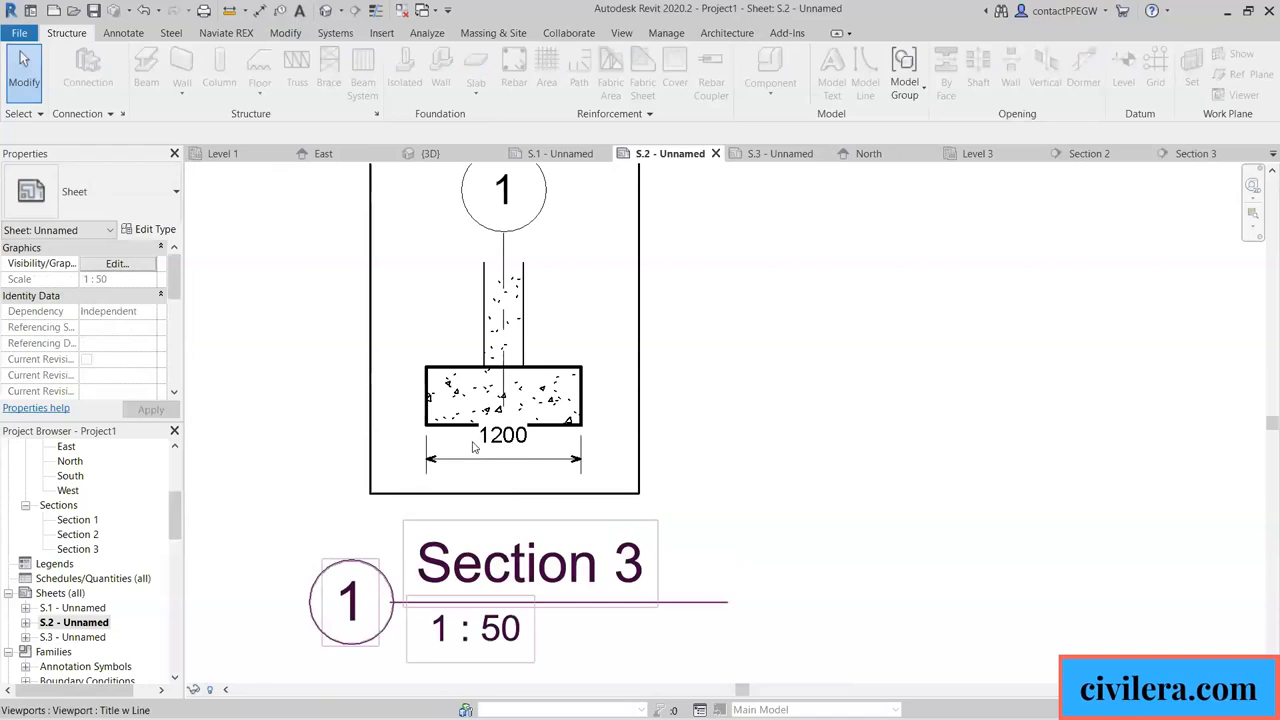
pyautogui.scroll(-5, 502, 463)
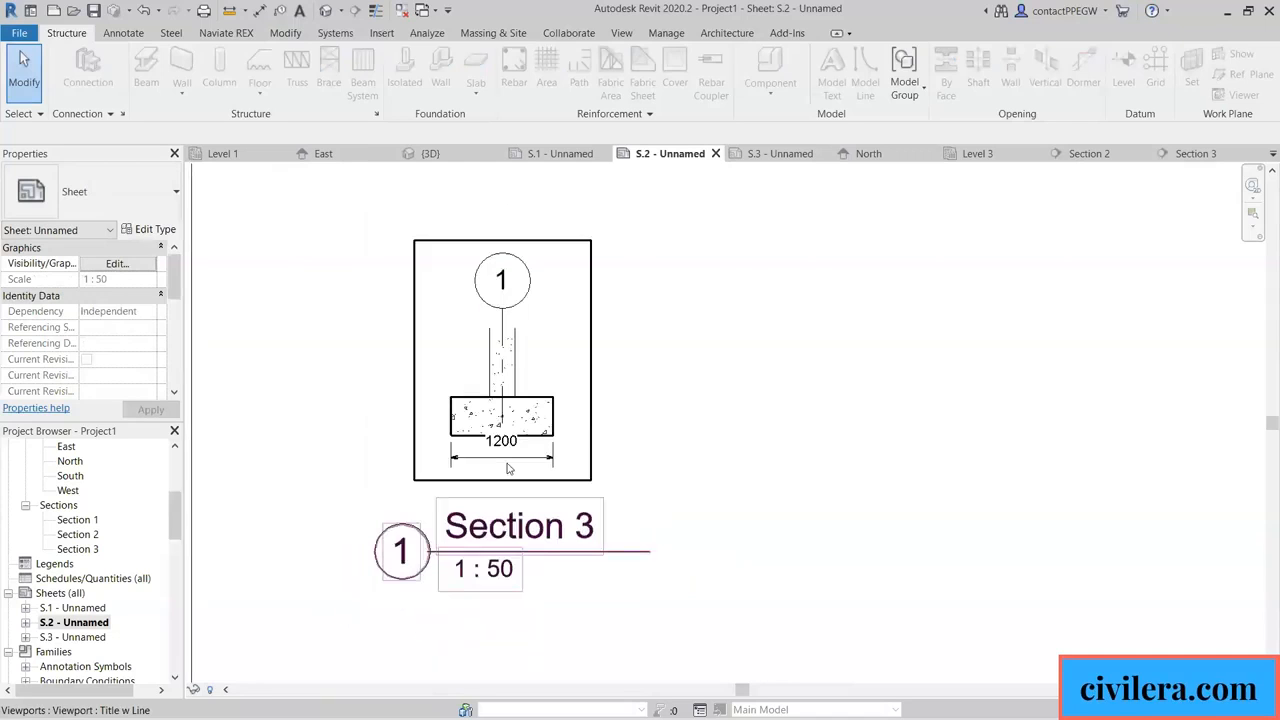
# Examine the Section 3 footing detail on sheet S.2, including its width dimension and title.
pyautogui.scroll(2, 495, 472)
pyautogui.scroll(1, 492, 479)
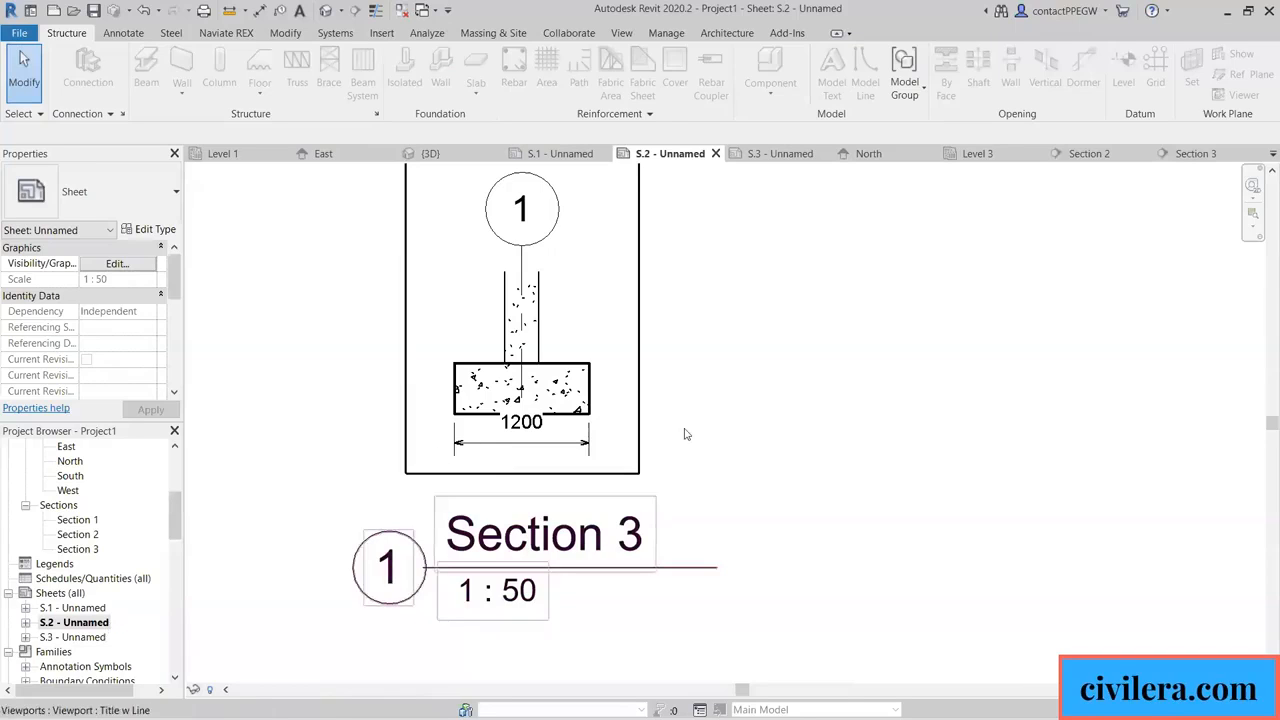
pyautogui.scroll(3, 459, 458)
pyautogui.scroll(1, 459, 458)
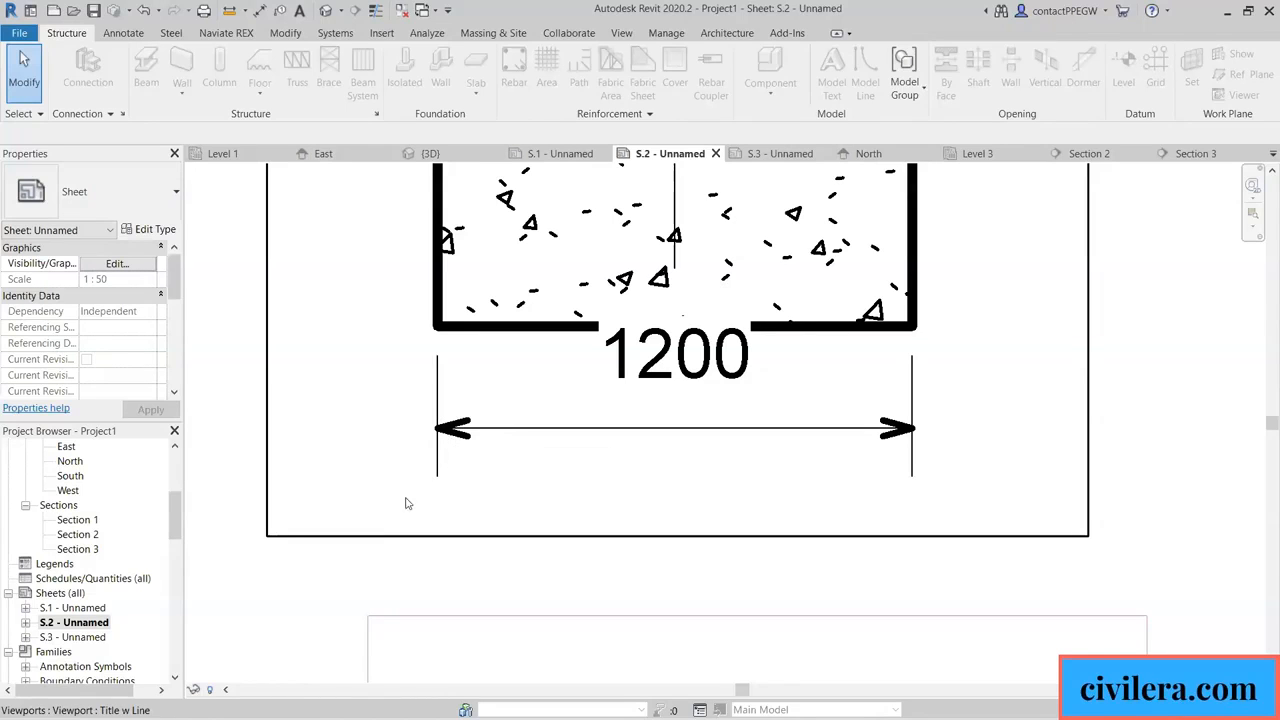
pyautogui.scroll(-1, 306, 503)
pyautogui.scroll(-1, 308, 501)
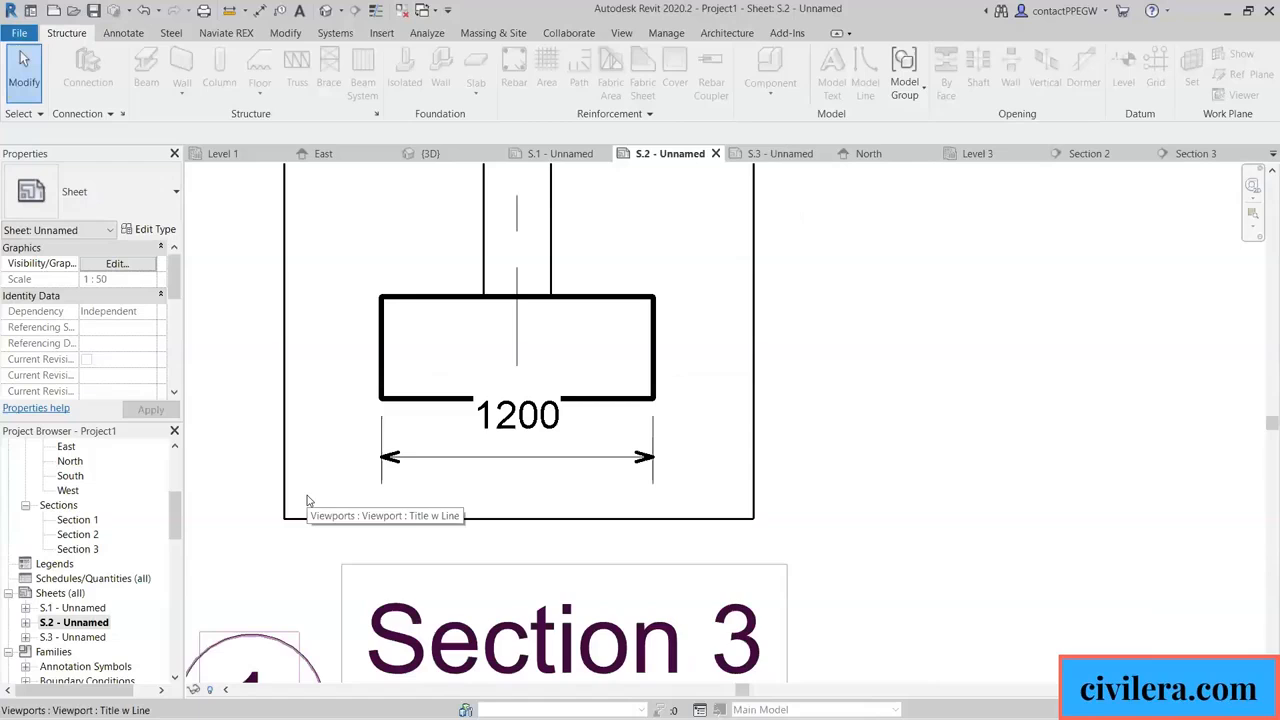
pyautogui.scroll(-1, 312, 500)
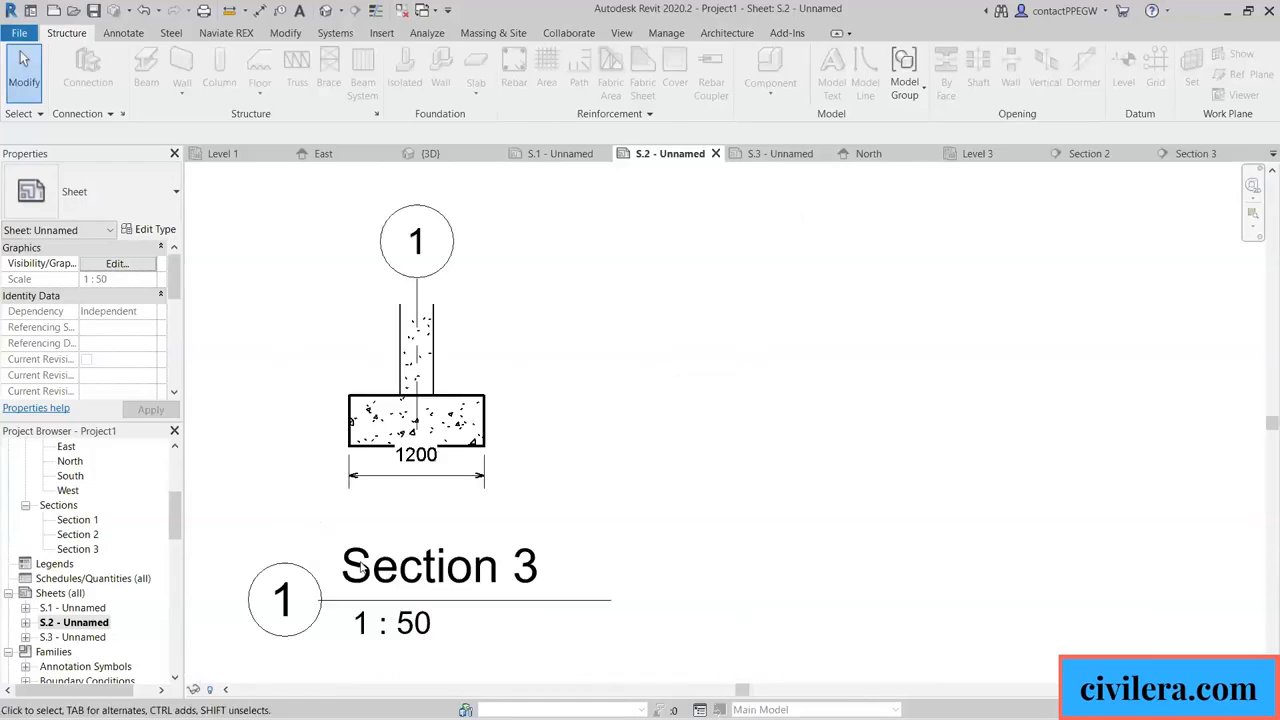
pyautogui.scroll(-1, 143, 590)
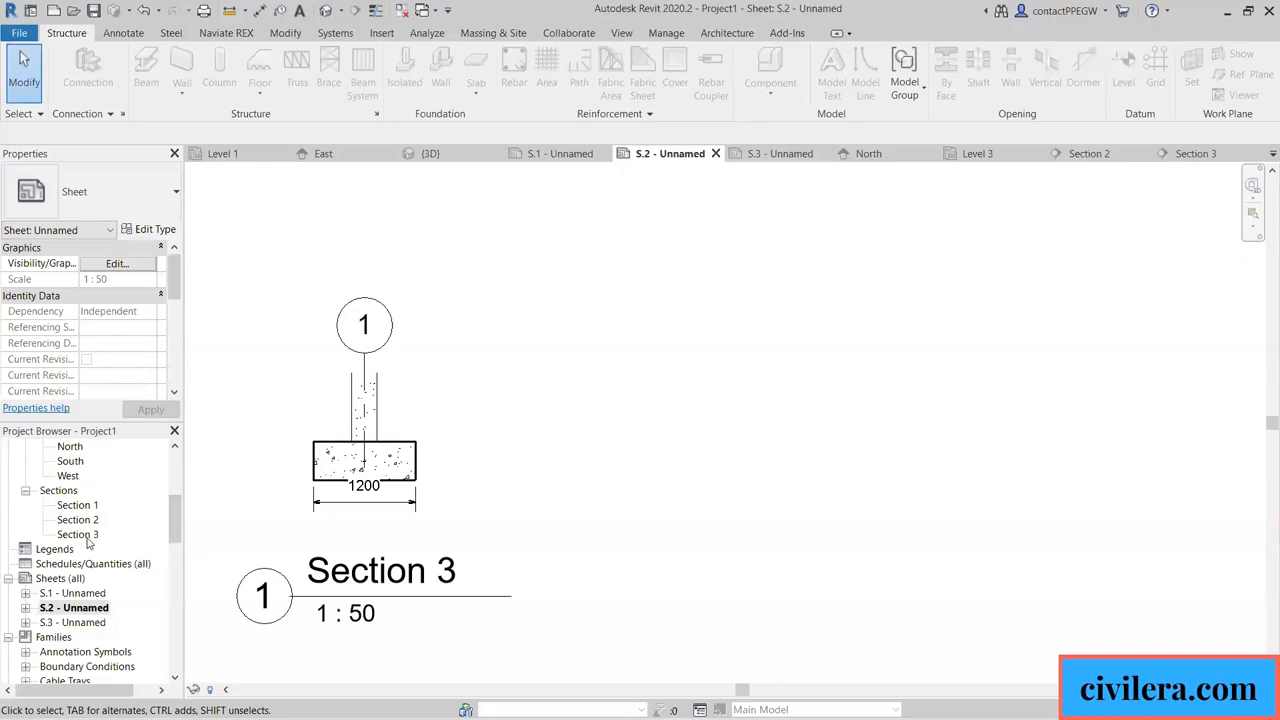
# Open the Section 3 view and start rebar placement for the footing using Rebar Shape 1-E.
pyautogui.doubleClick(552, 523)
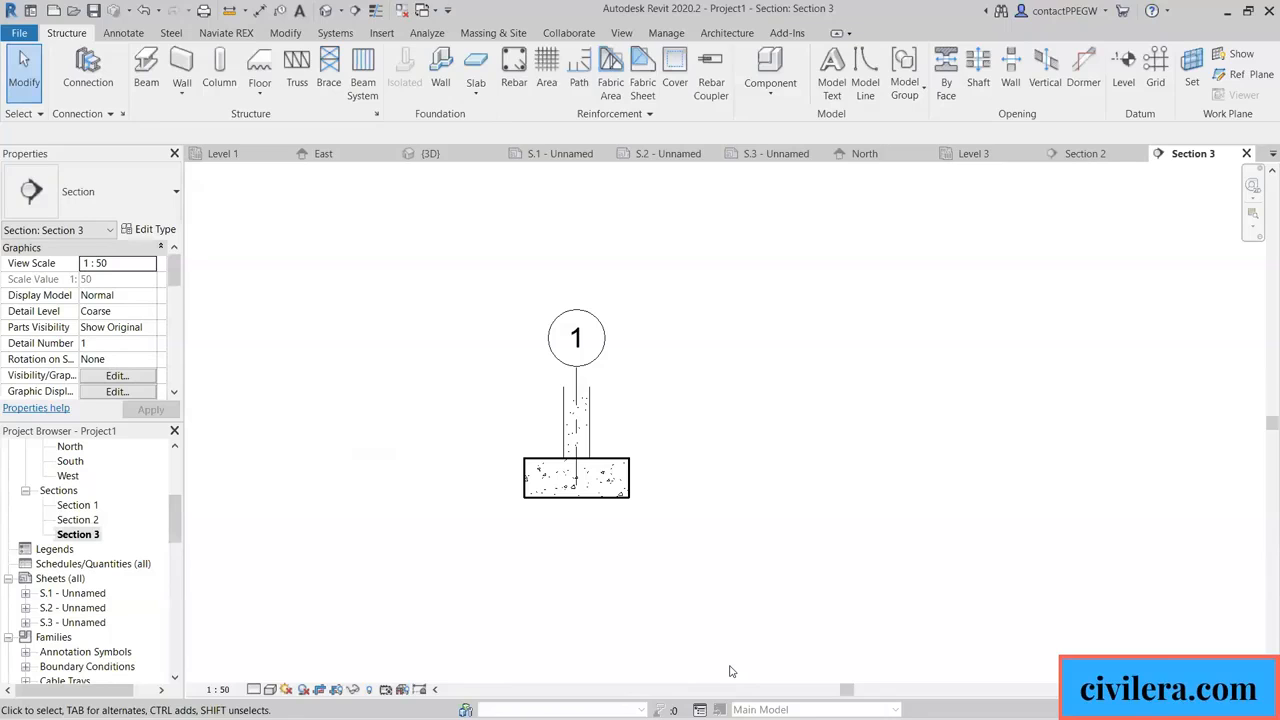
pyautogui.scroll(2, 576, 512)
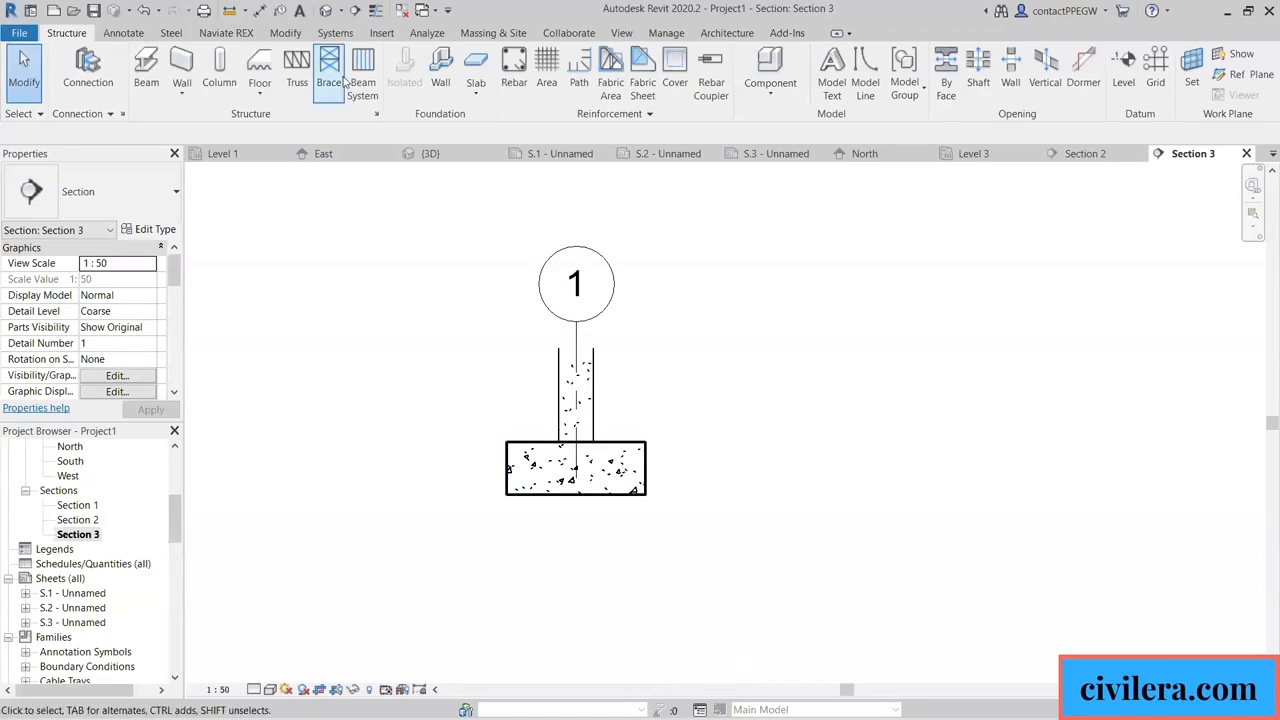
pyautogui.click(582, 497)
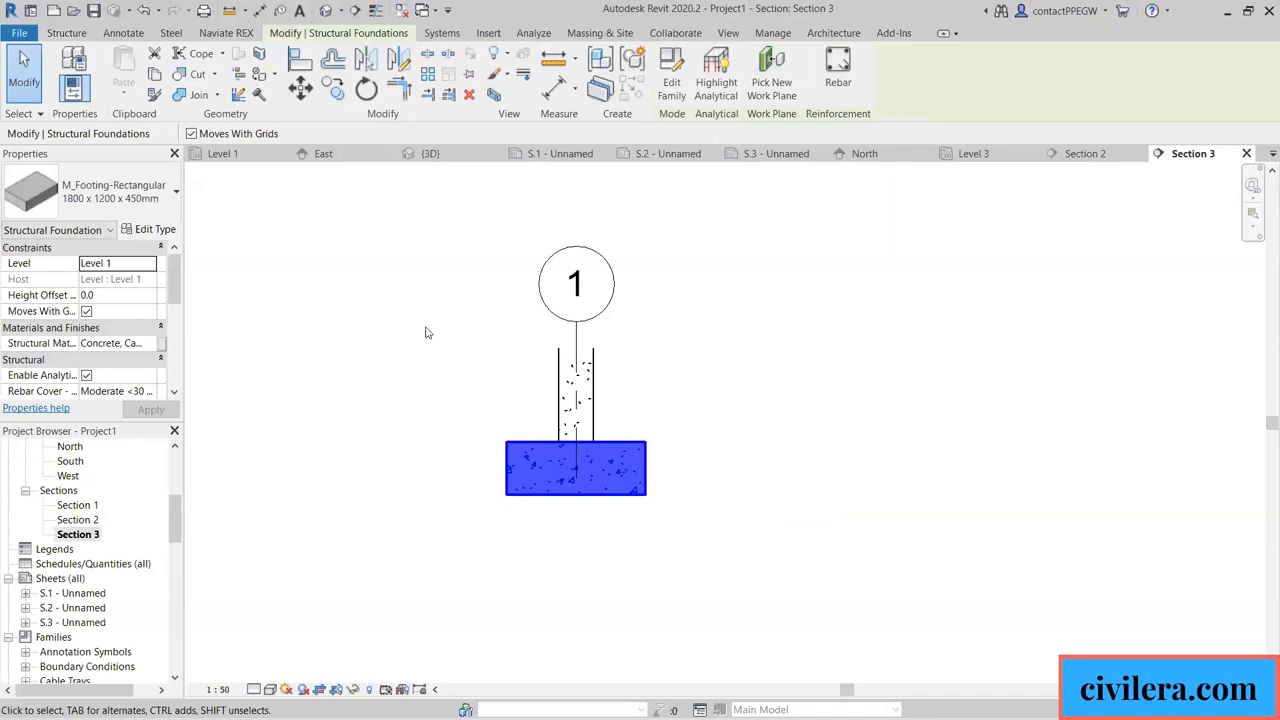
pyautogui.click(67, 34)
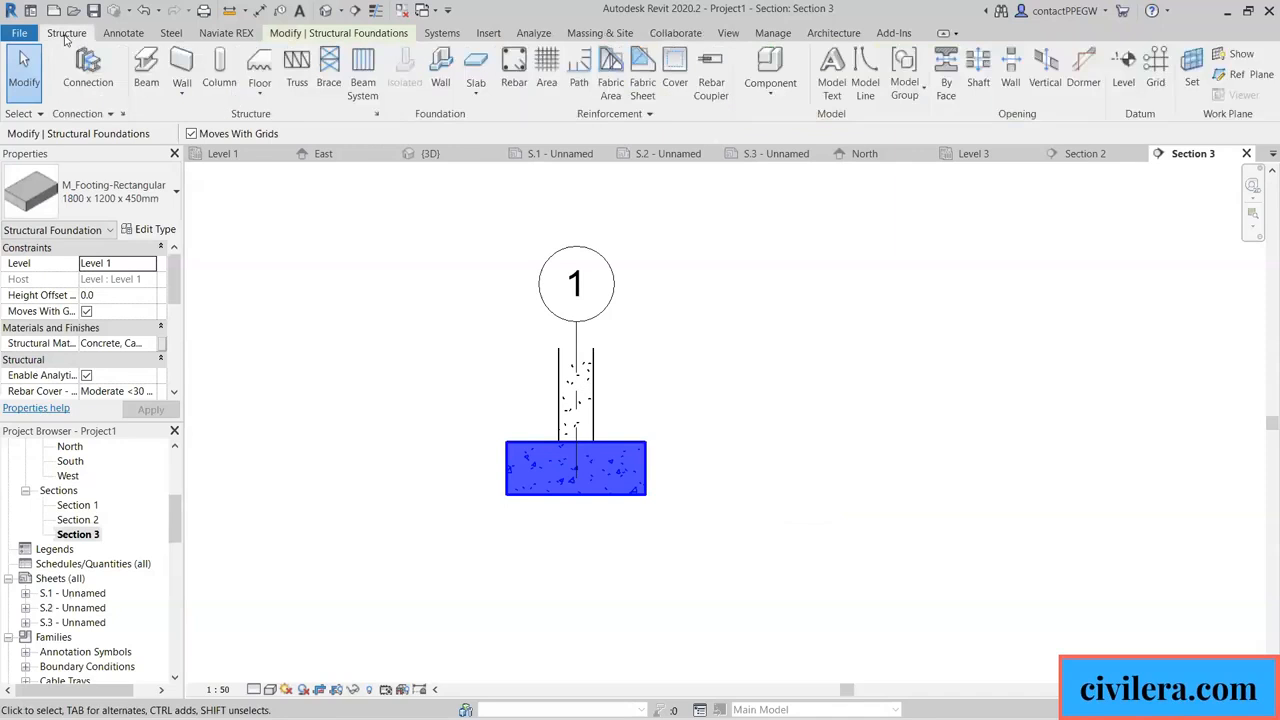
pyautogui.click(510, 68)
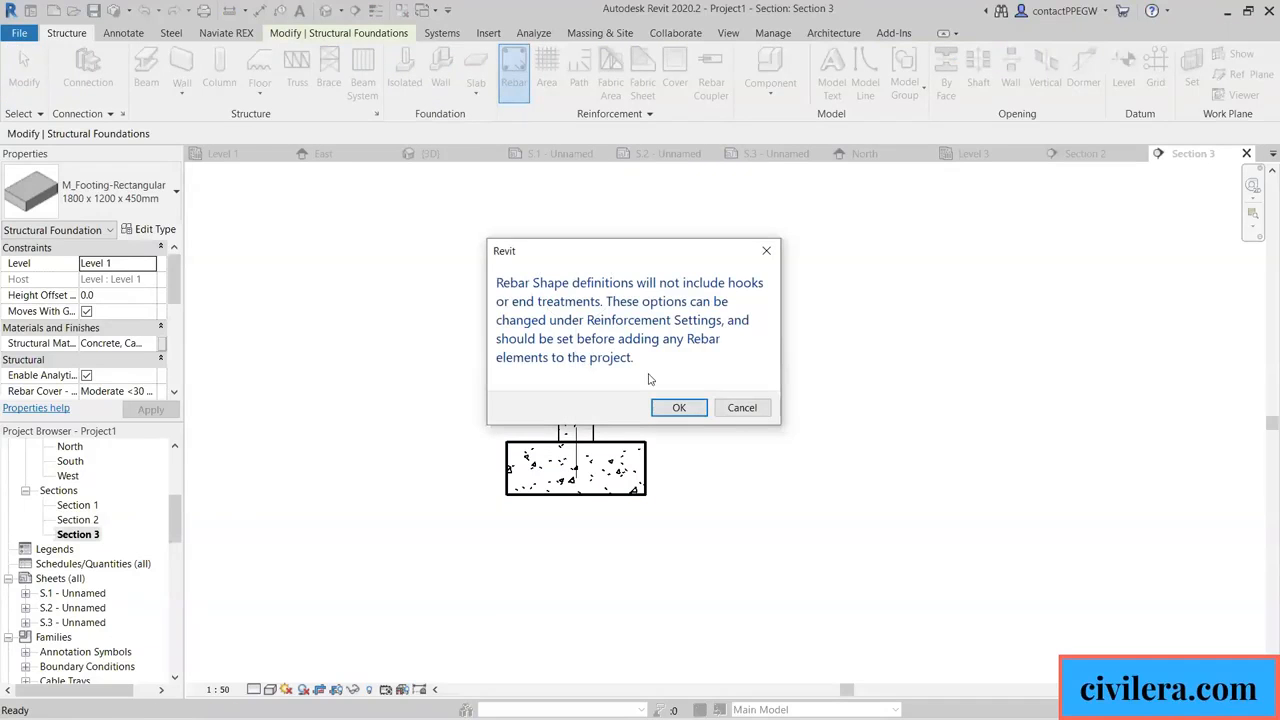
pyautogui.click(679, 407)
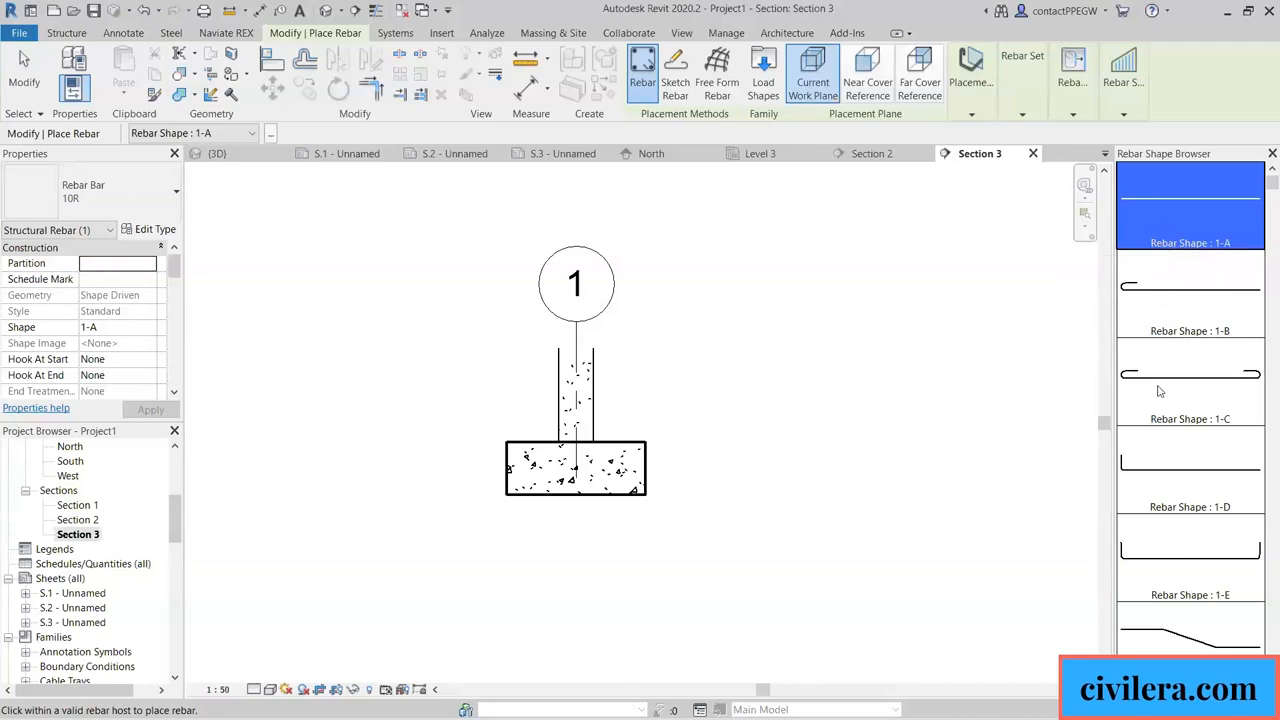
pyautogui.scroll(-3, 1165, 467)
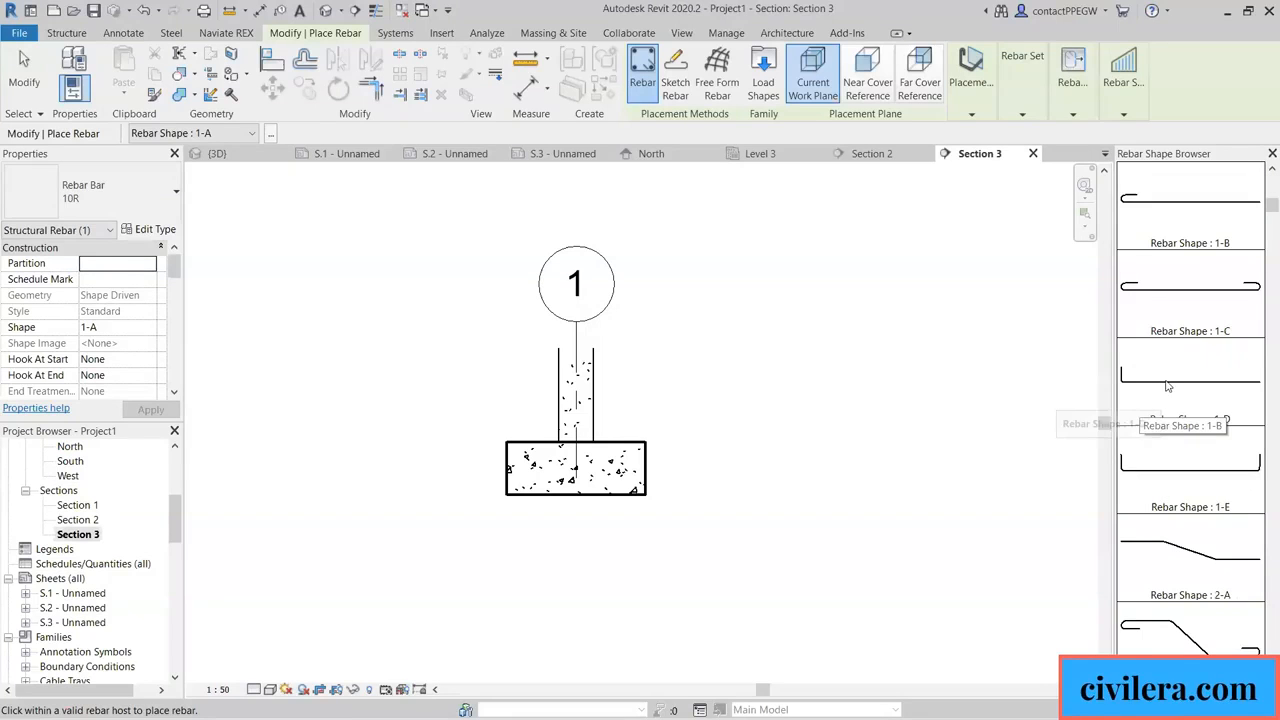
pyautogui.scroll(-1, 1164, 378)
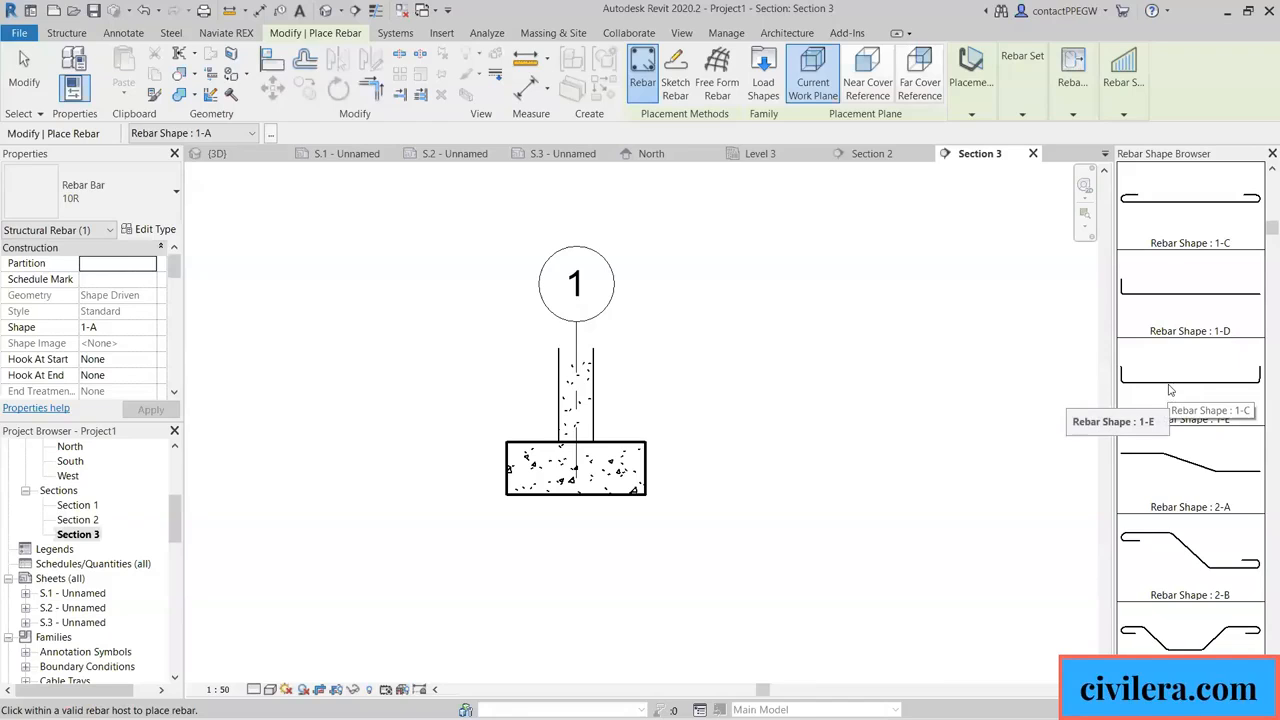
pyautogui.click(1170, 390)
# Place the rebar along the footing's bottom cover line, spanning its full width, and end rebar placement.
pyautogui.scroll(3, 588, 488)
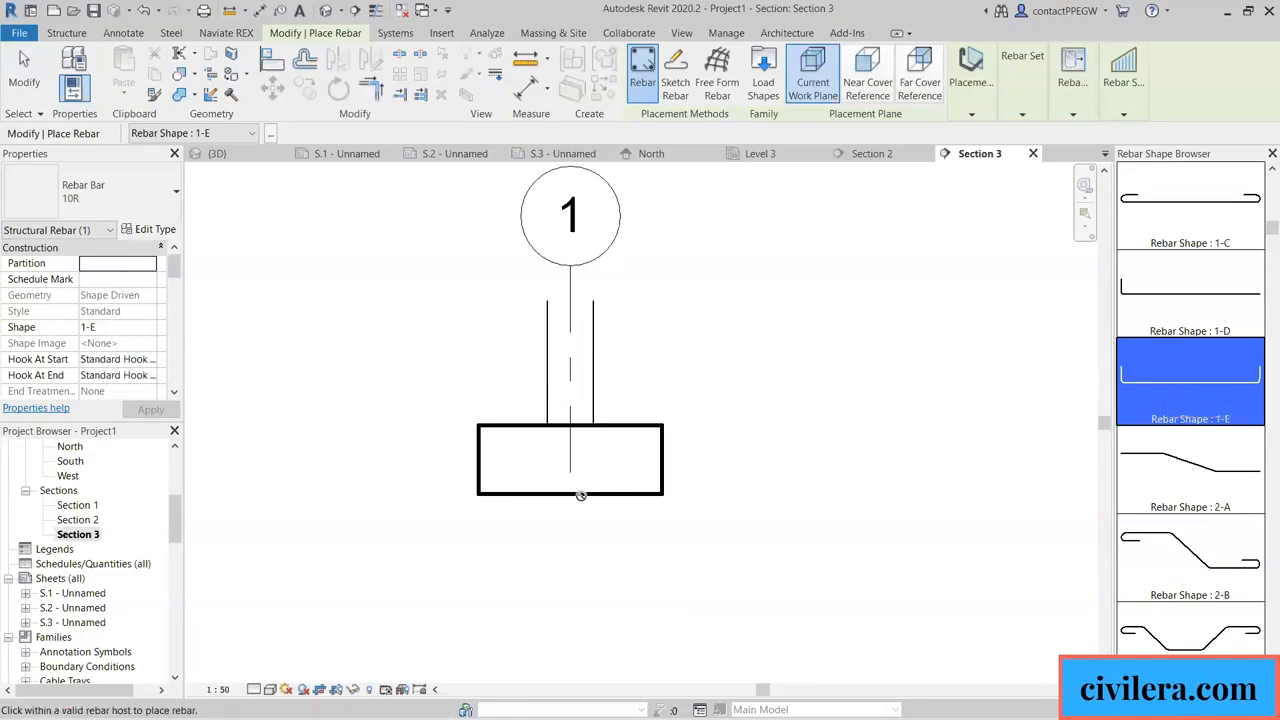
pyautogui.scroll(2, 590, 488)
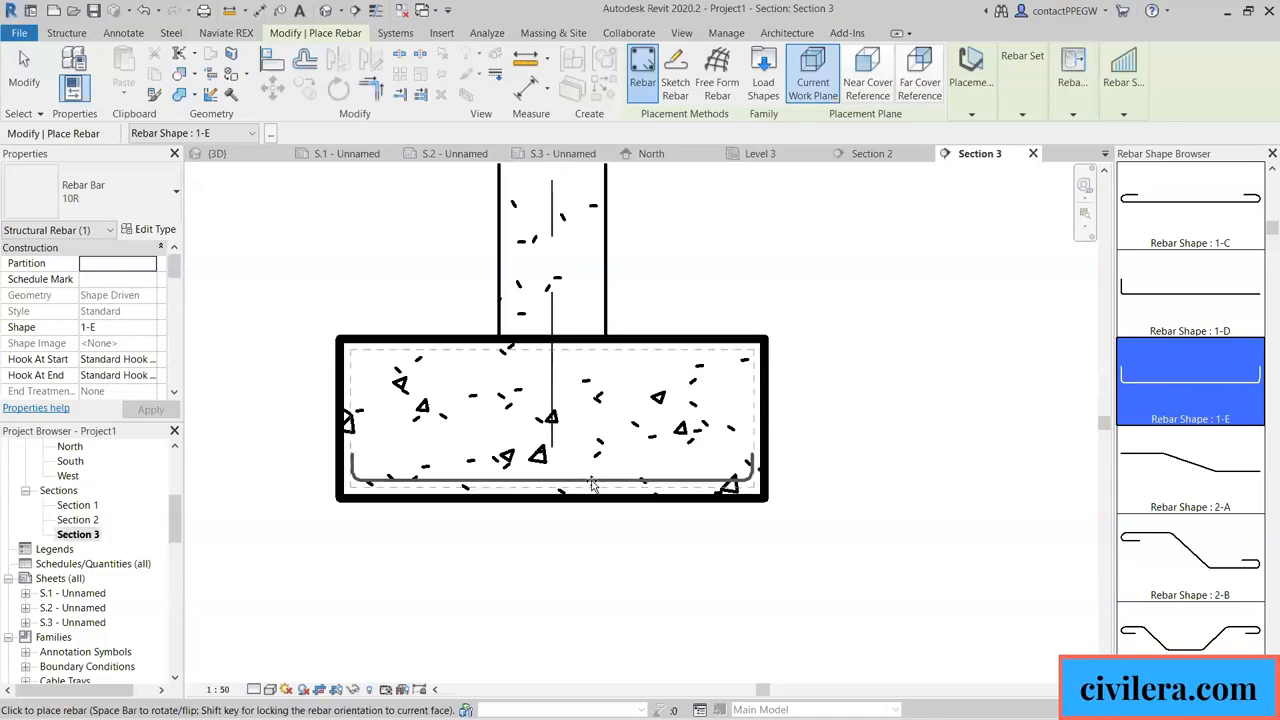
pyautogui.scroll(2, 592, 487)
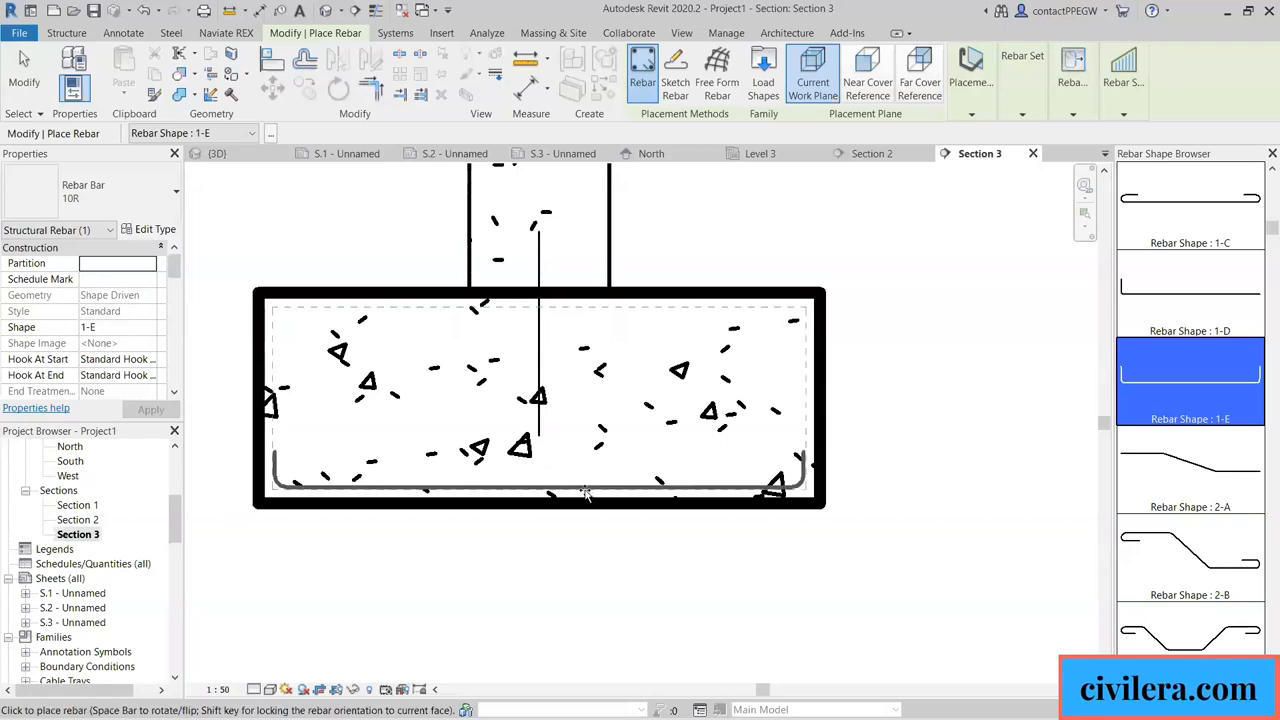
pyautogui.scroll(3, 587, 492)
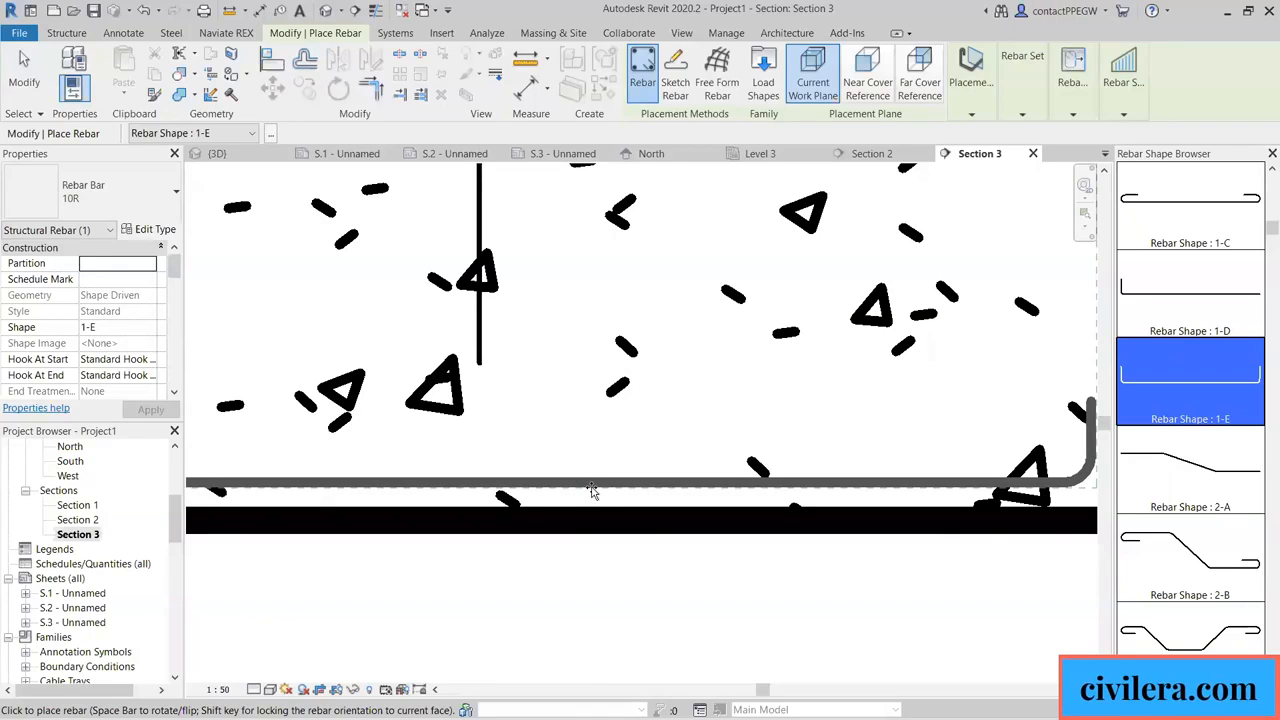
pyautogui.scroll(-3, 592, 490)
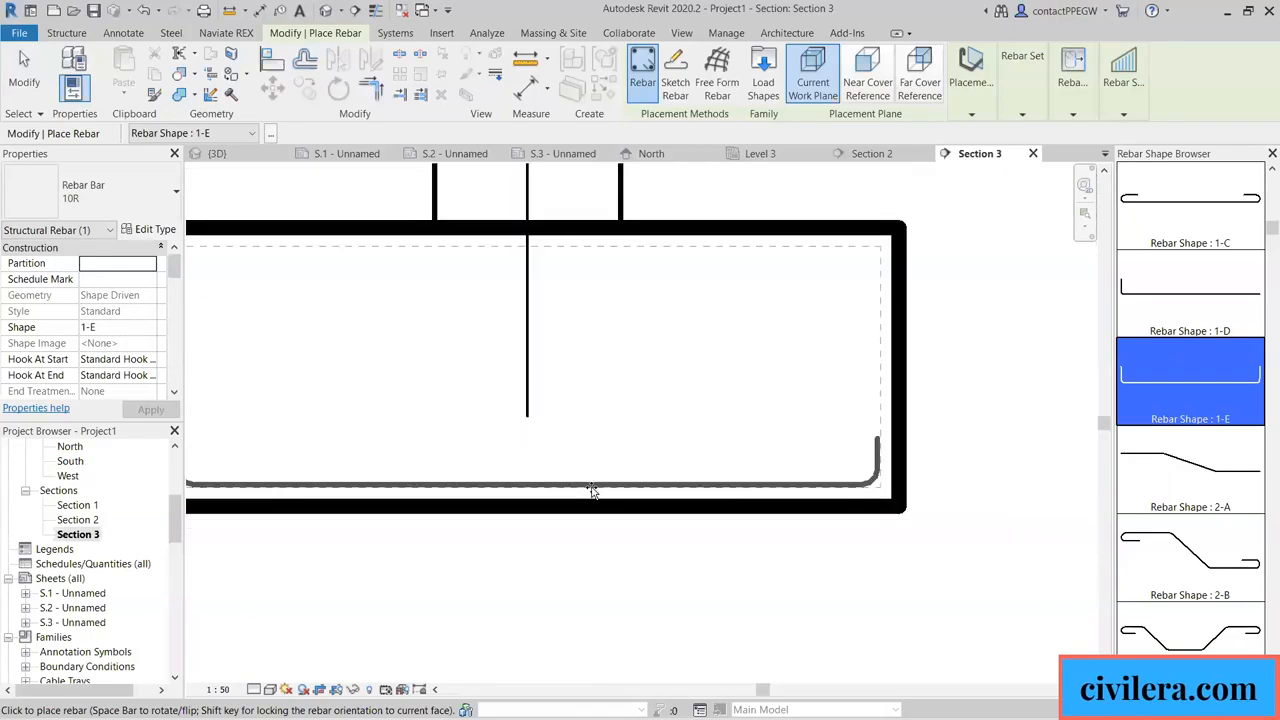
pyautogui.scroll(-1, 592, 490)
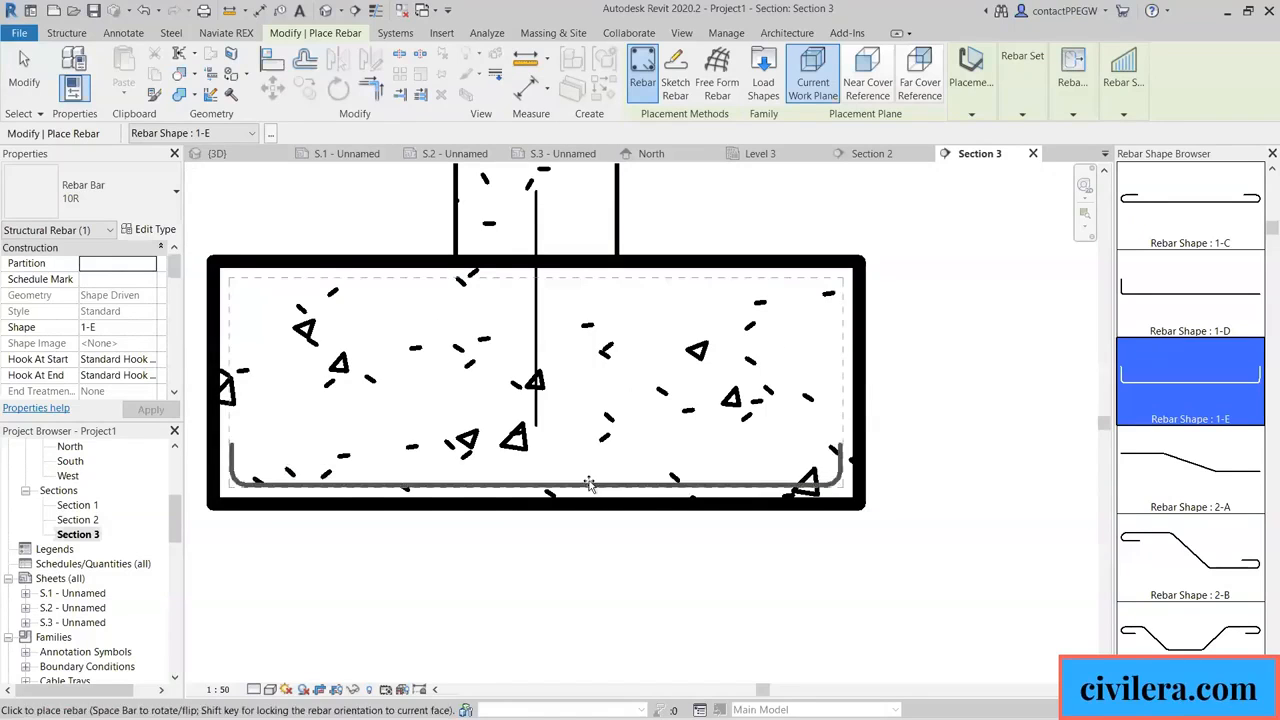
pyautogui.scroll(2, 583, 487)
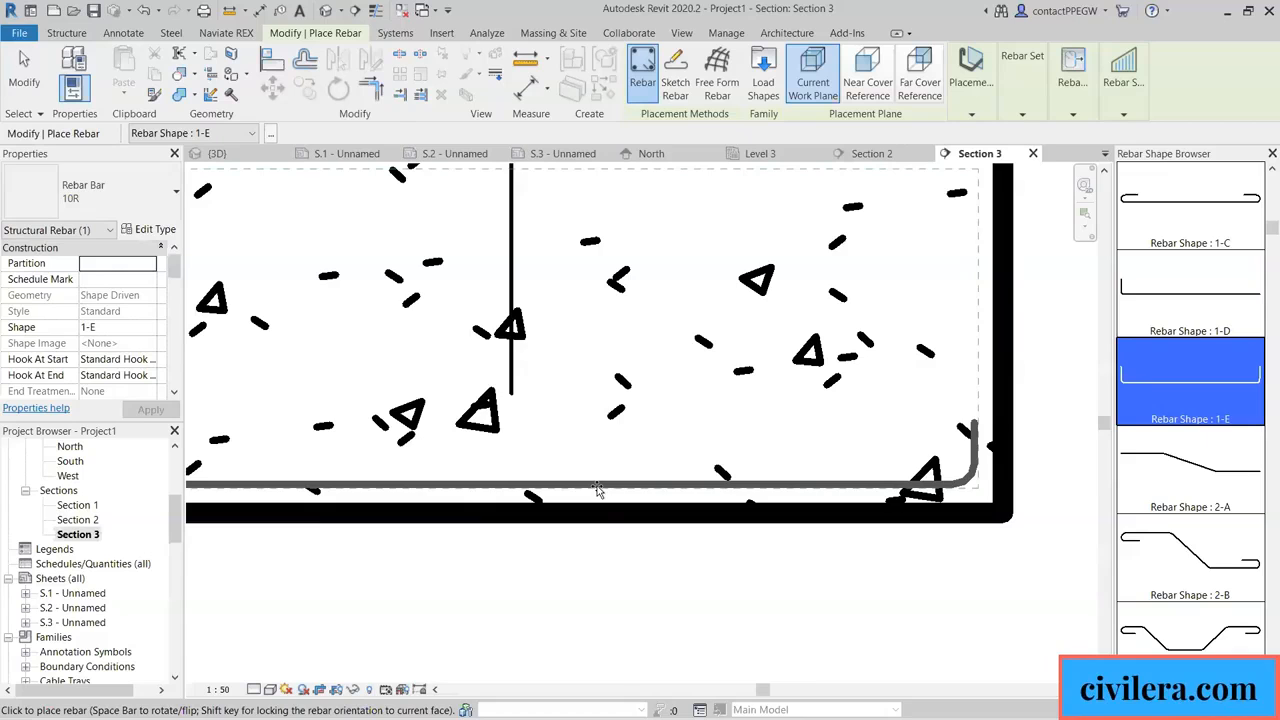
pyautogui.click(597, 490)
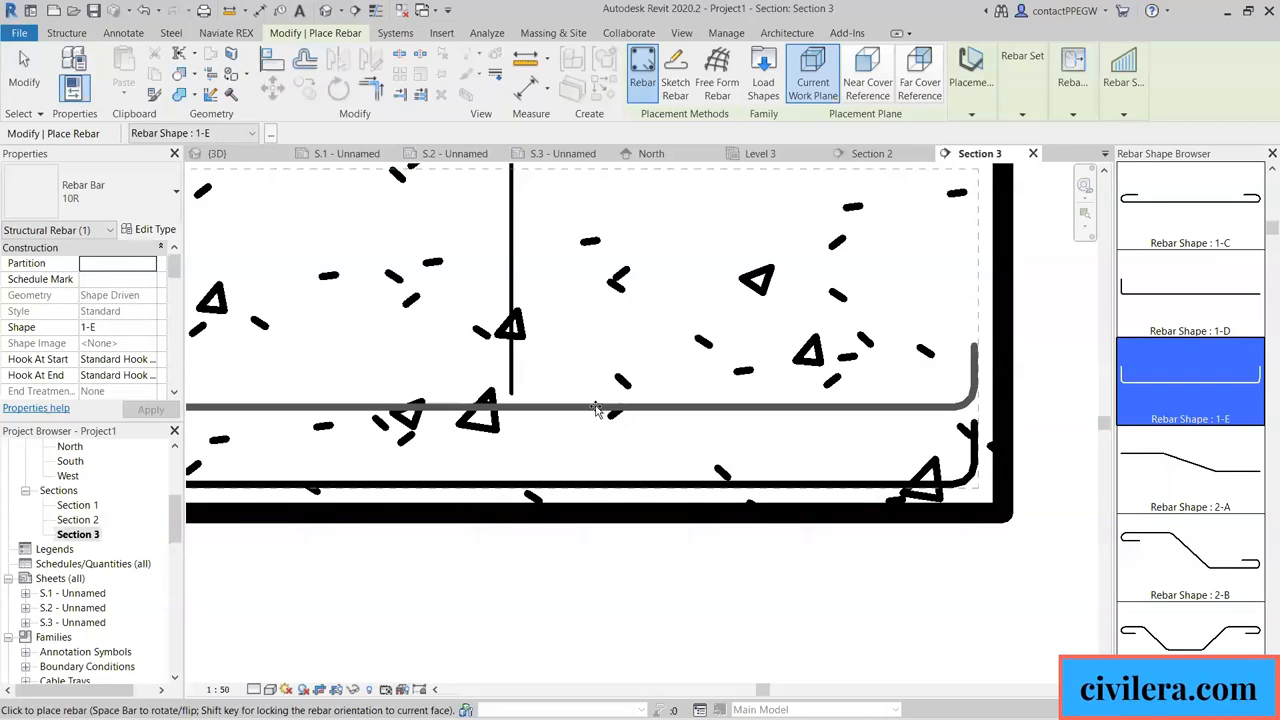
pyautogui.press('Escape')
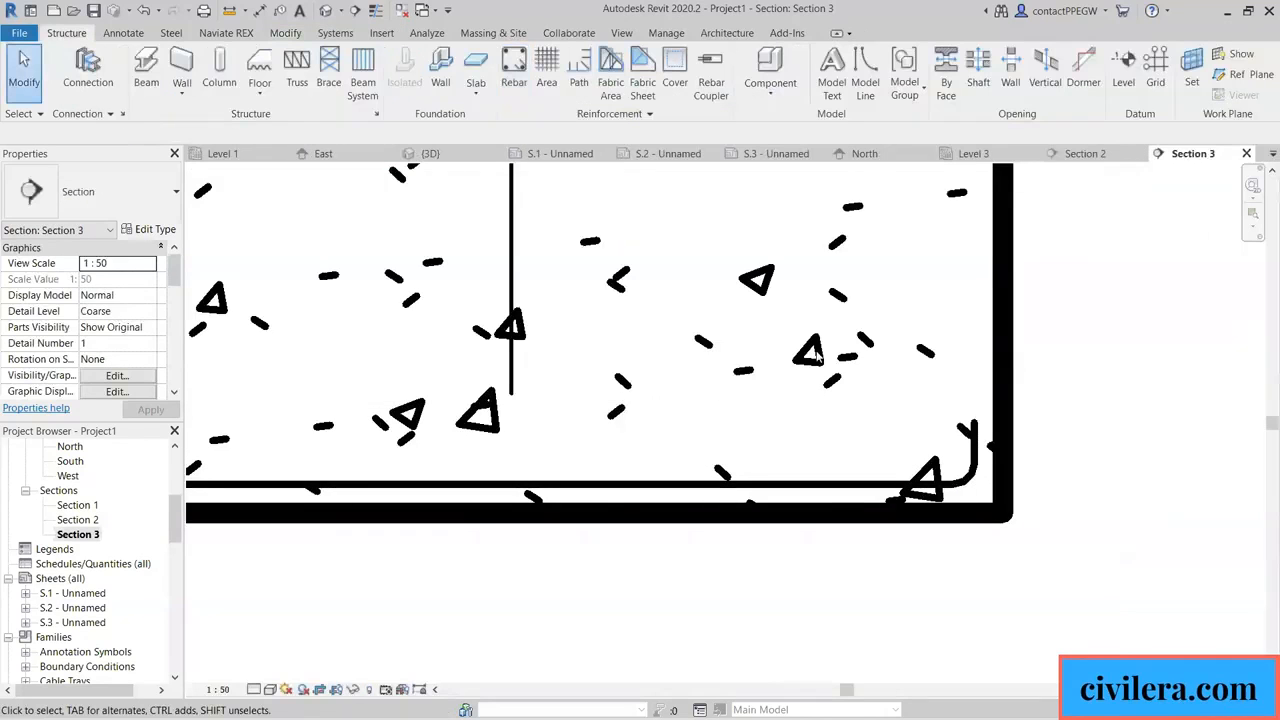
# Change the bar type of the footing's bottom rebar to 10T.
pyautogui.scroll(-2, 815, 361)
pyautogui.click(472, 458)
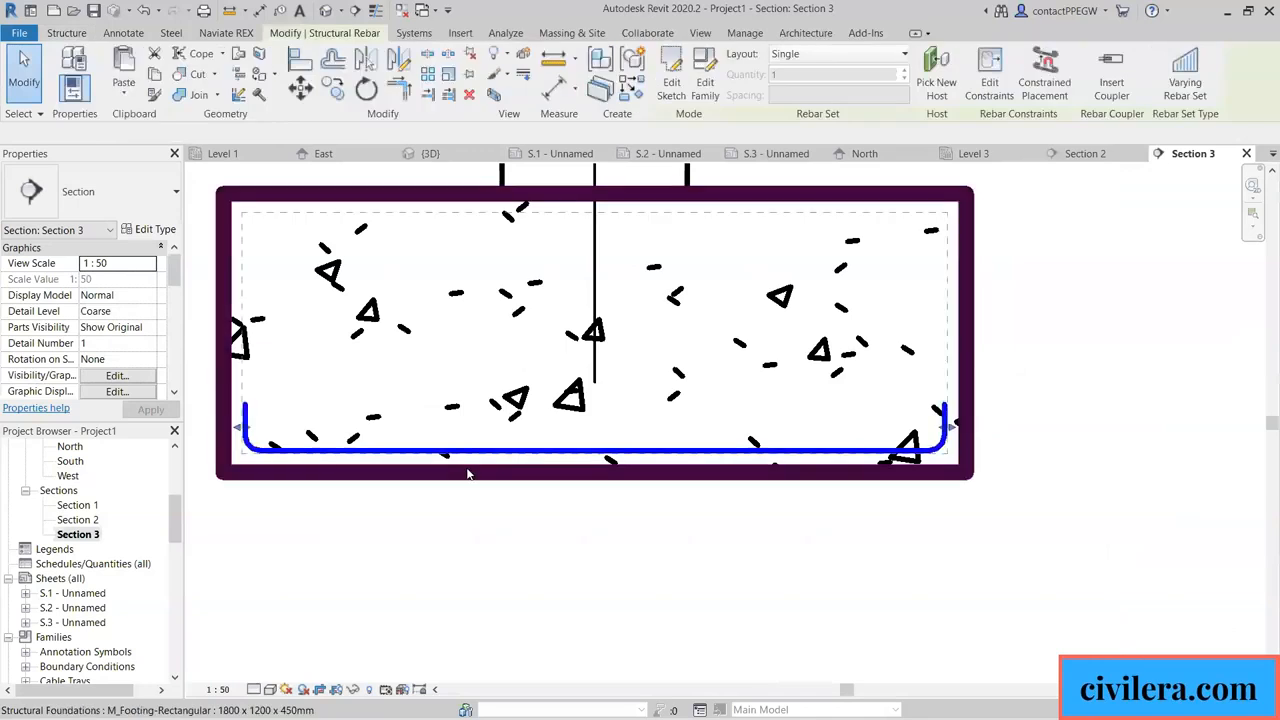
pyautogui.scroll(3, 488, 448)
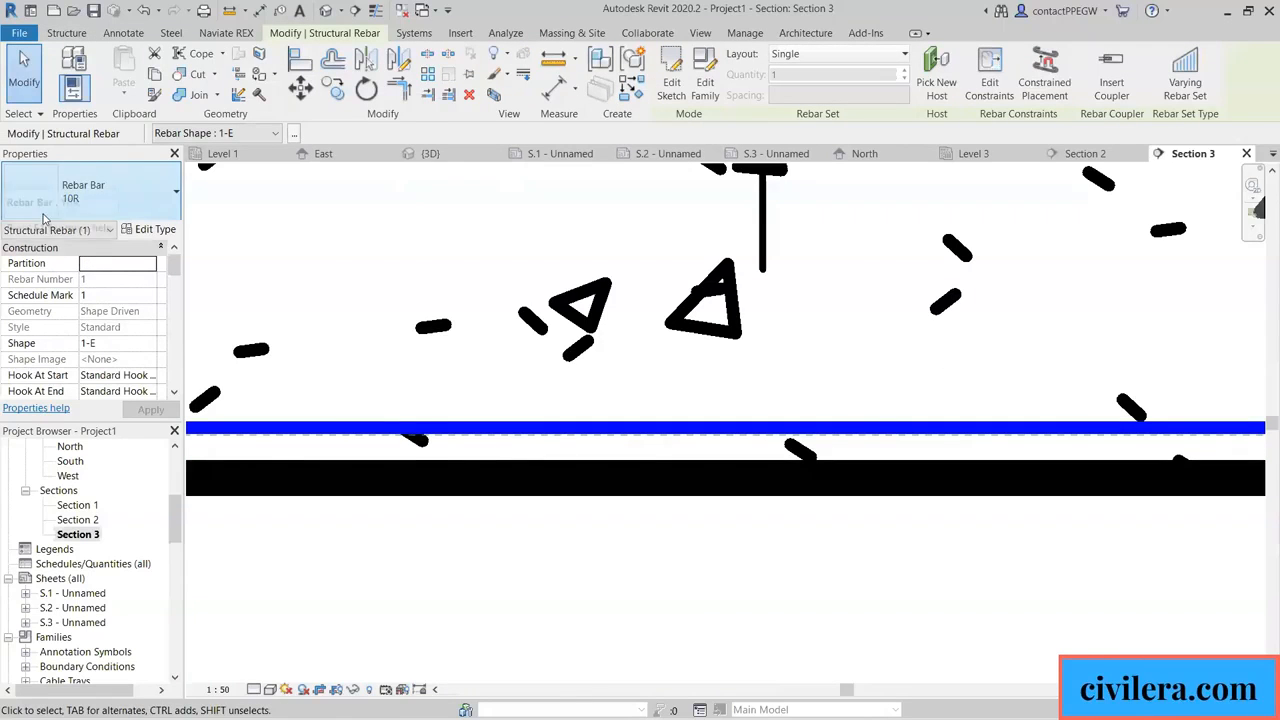
pyautogui.click(99, 204)
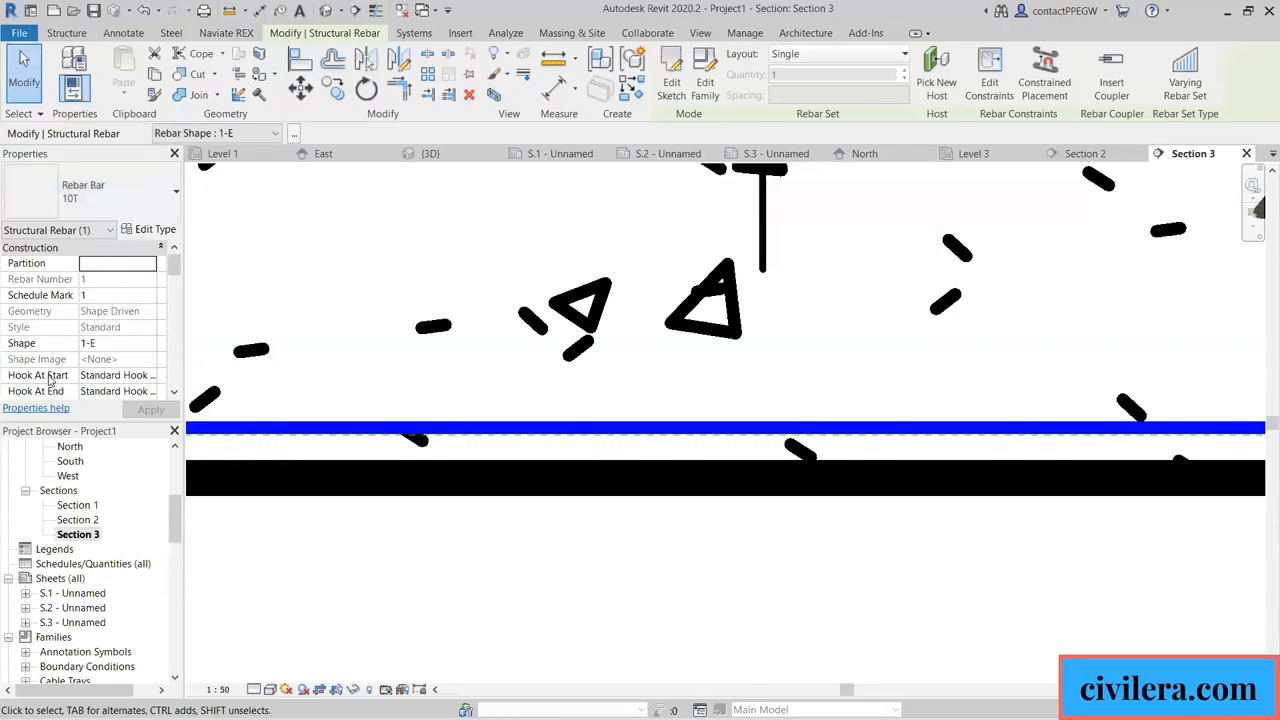
pyautogui.click(89, 200)
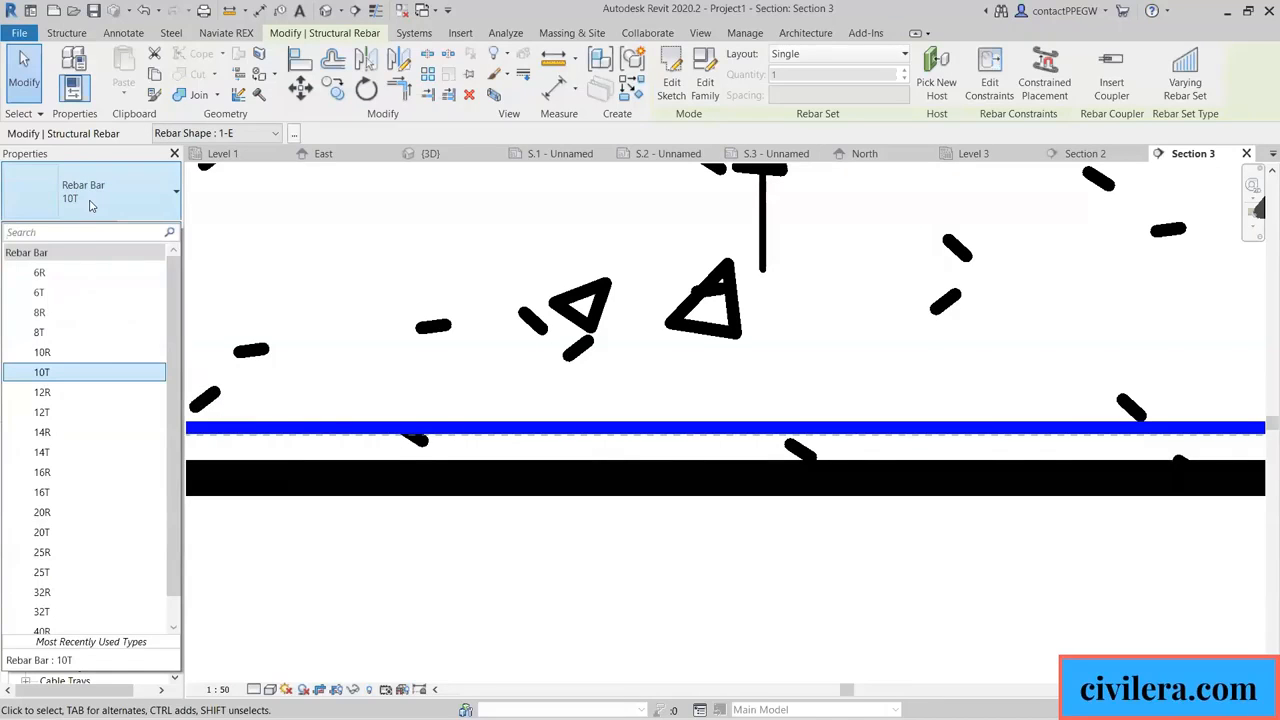
pyautogui.click(56, 414)
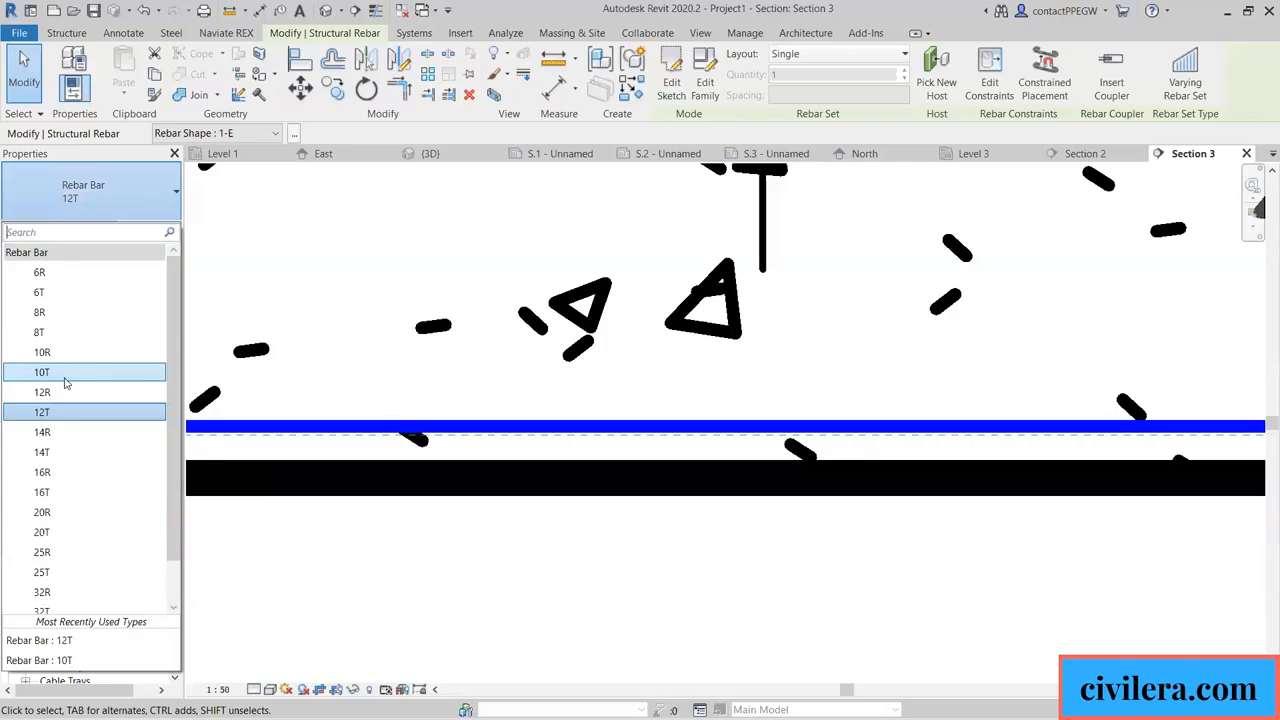
pyautogui.click(63, 377)
# Try pulling the left end of the bottom rebar inward and stretch it back to the footing's left cover line.
pyautogui.scroll(-5, 580, 405)
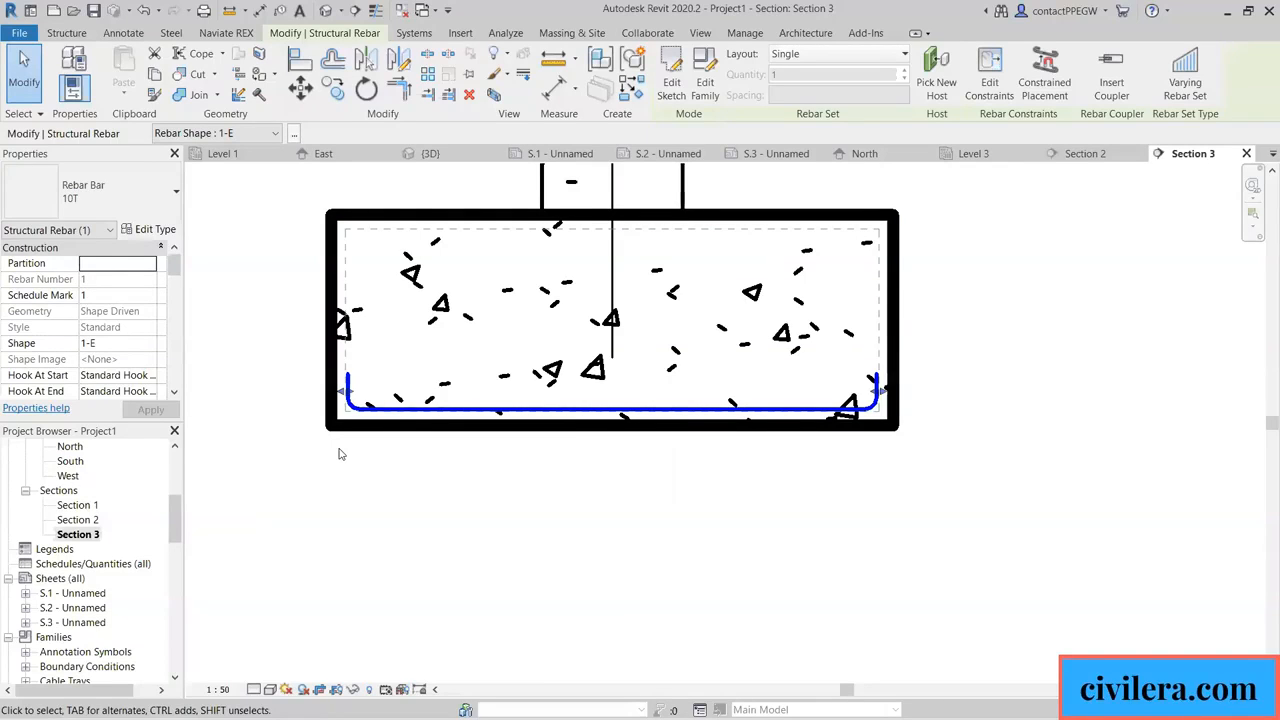
pyautogui.scroll(3, 345, 402)
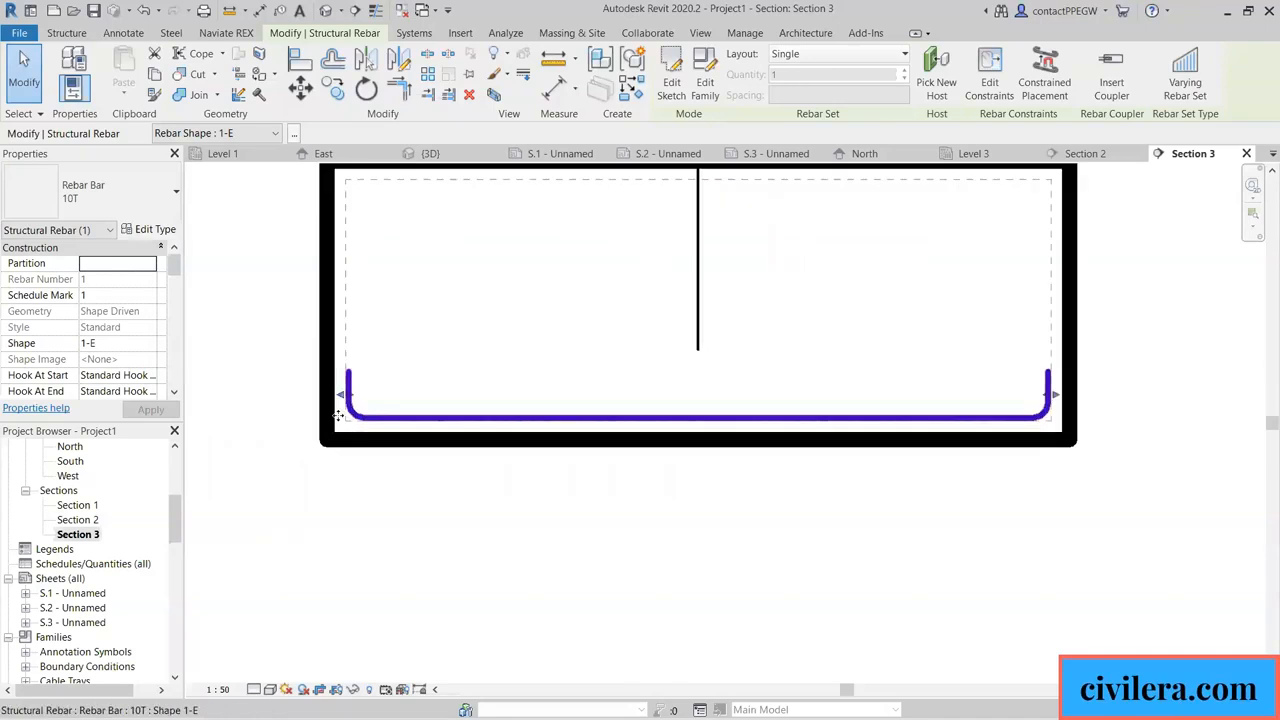
pyautogui.moveTo(348, 376); pyautogui.dragTo(407, 382)
pyautogui.click(487, 354)
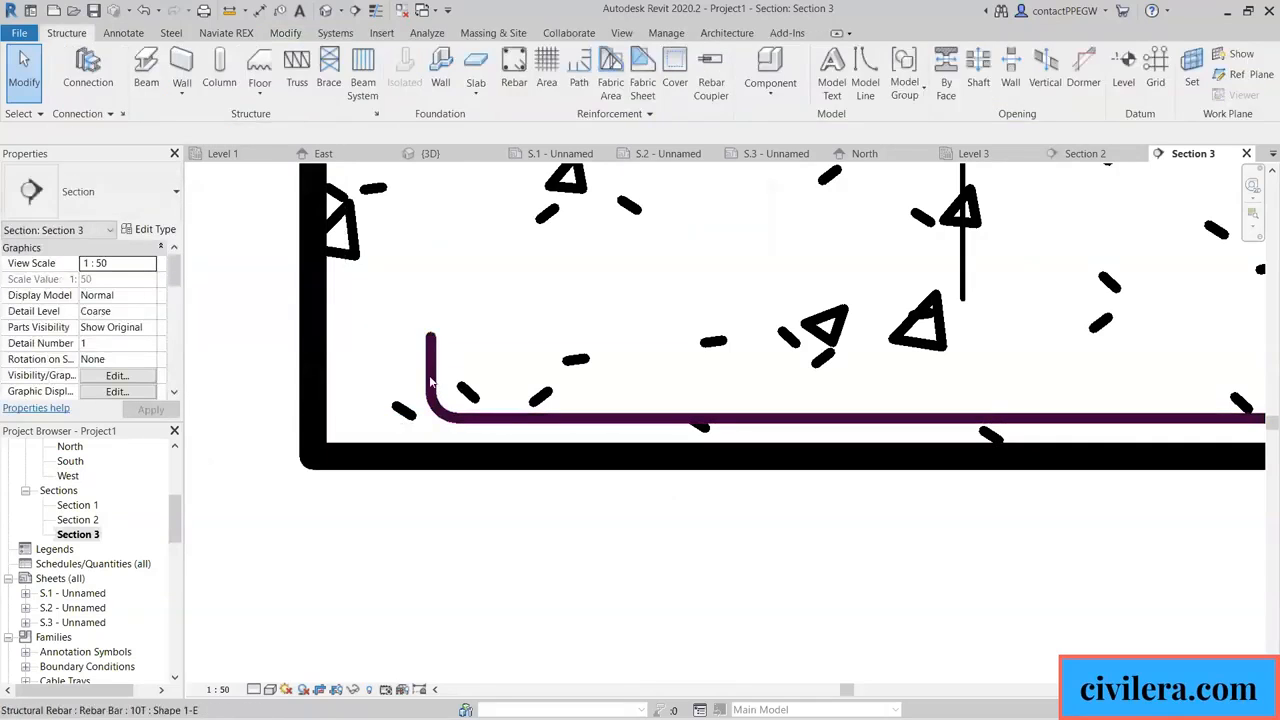
pyautogui.click(431, 362)
pyautogui.click(431, 362)
pyautogui.moveTo(428, 368); pyautogui.dragTo(347, 385)
pyautogui.scroll(-3, 677, 331)
pyautogui.click(617, 422)
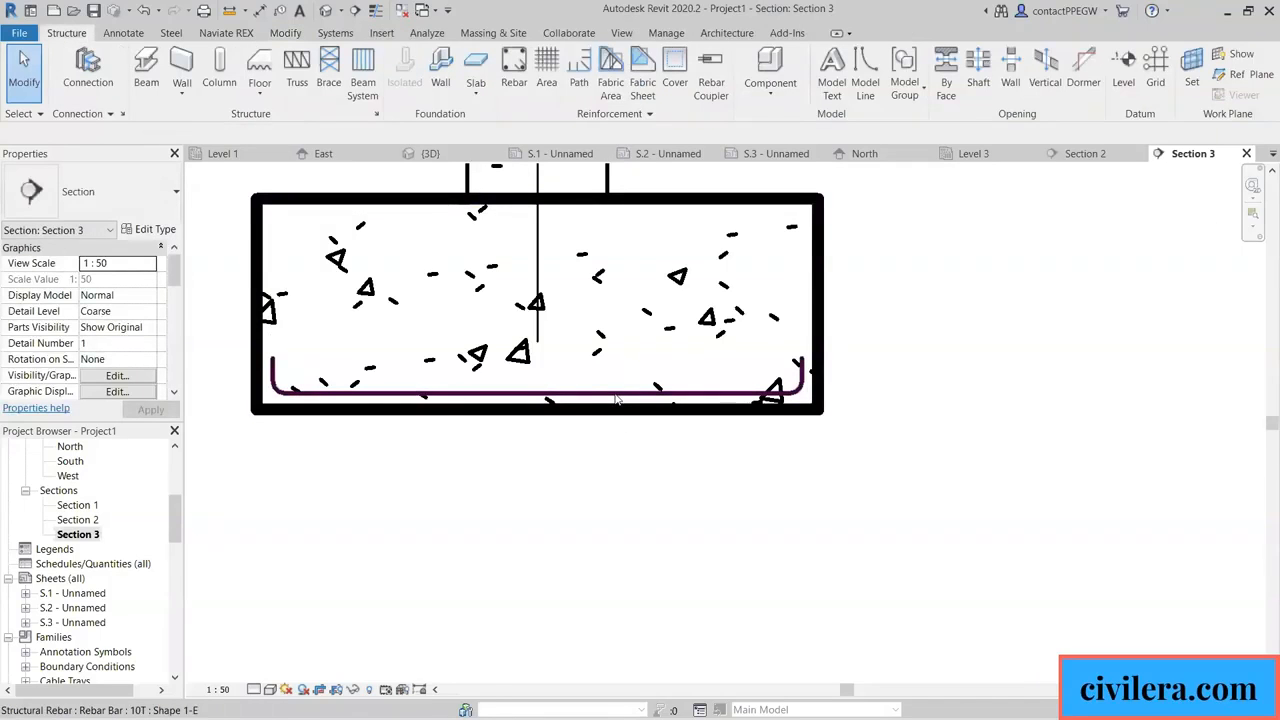
# Set the bottom rebar's layout to Maximum Spacing with a spacing of 200 mm.
pyautogui.click(610, 404)
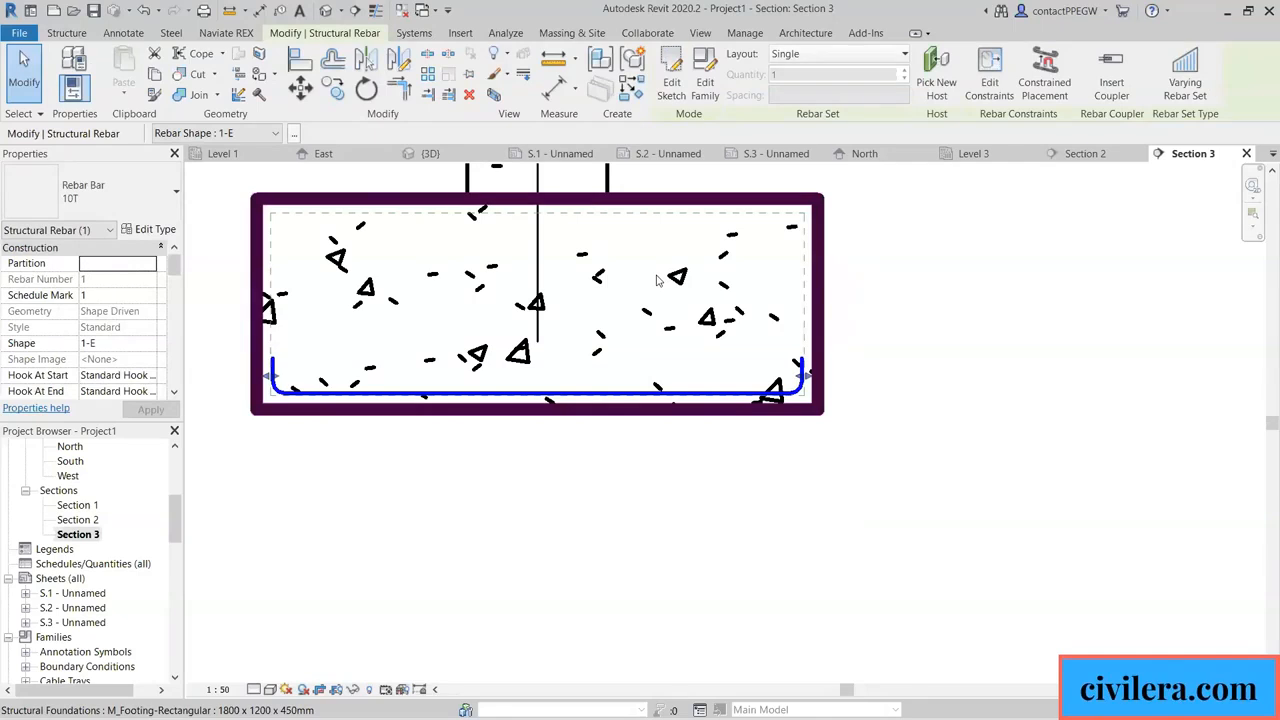
pyautogui.click(797, 57)
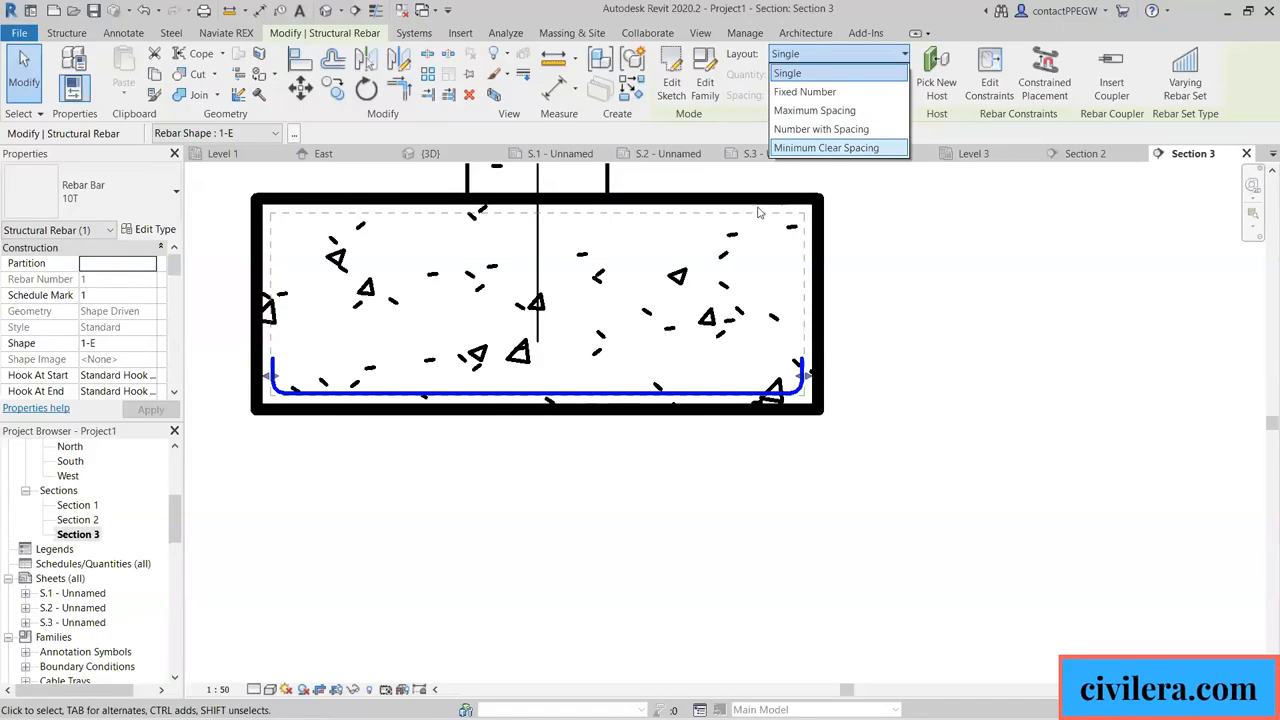
pyautogui.click(801, 112)
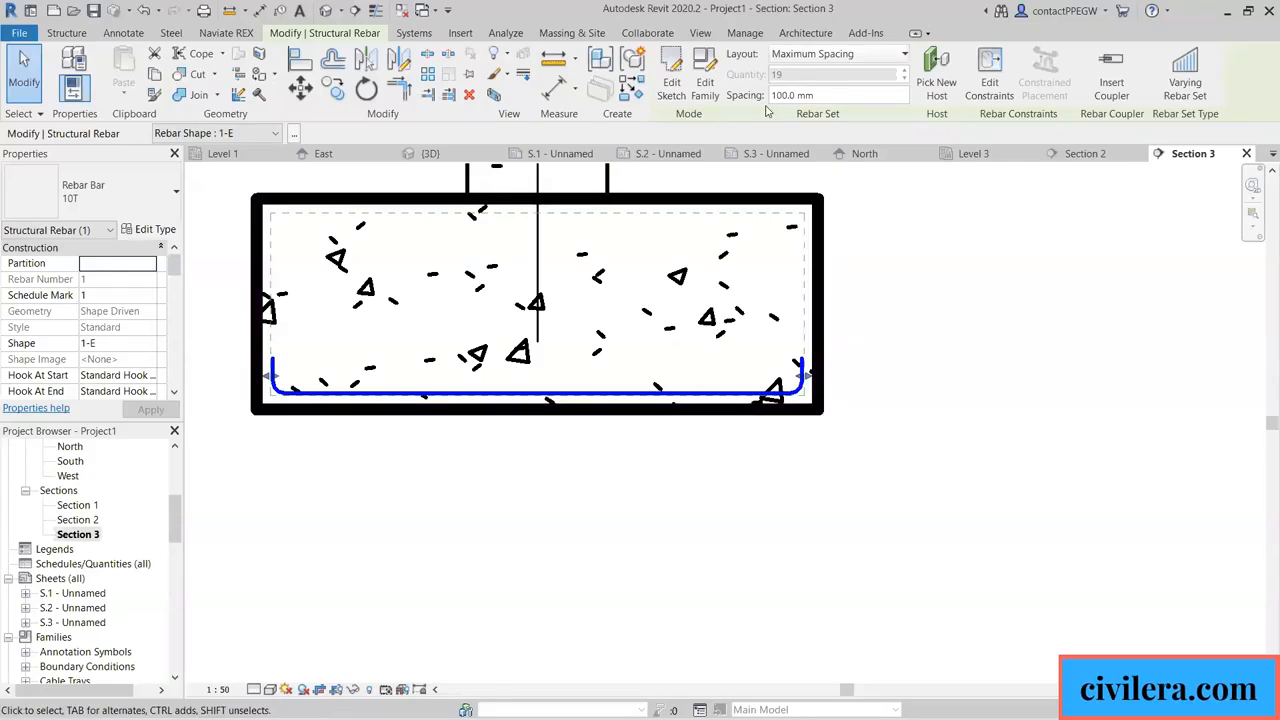
pyautogui.click(782, 99)
pyautogui.click(777, 97)
pyautogui.press('BackSpace')
pyautogui.write('2')
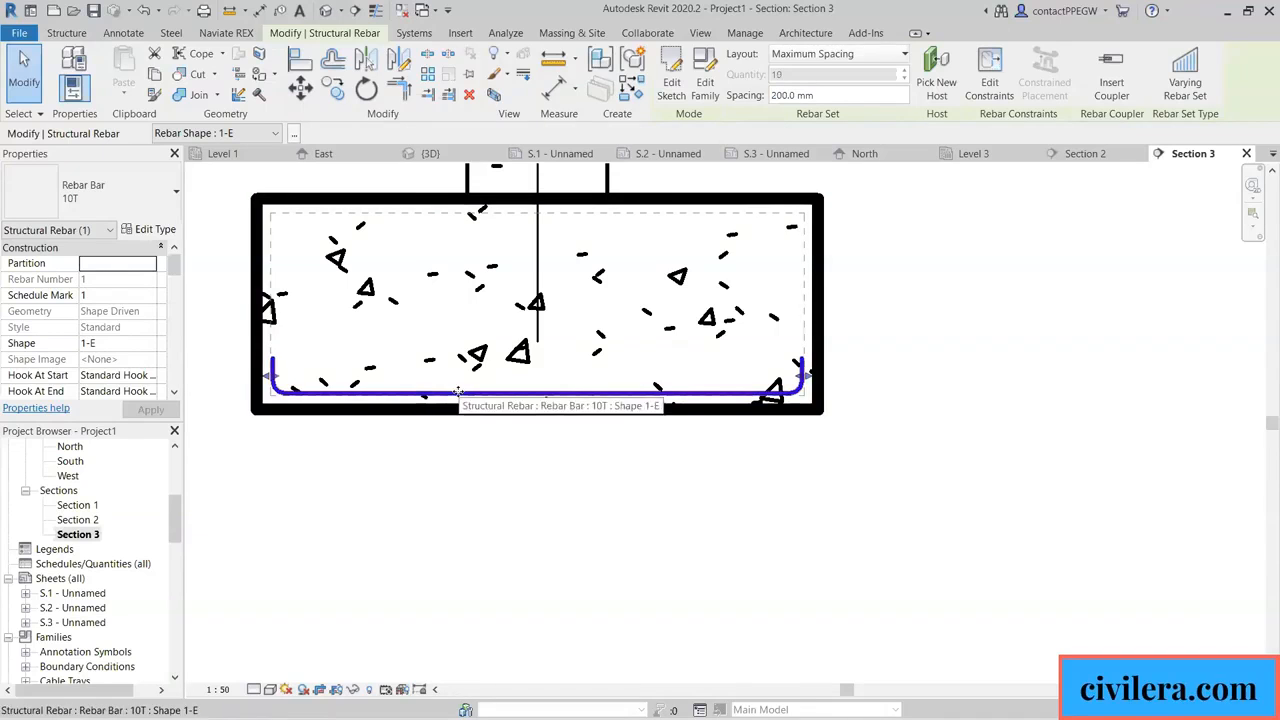
# Switch to the 3D view, set its visual style to Wireframe and inspect the bottom rebar inside the corner footing.
pyautogui.click(871, 298)
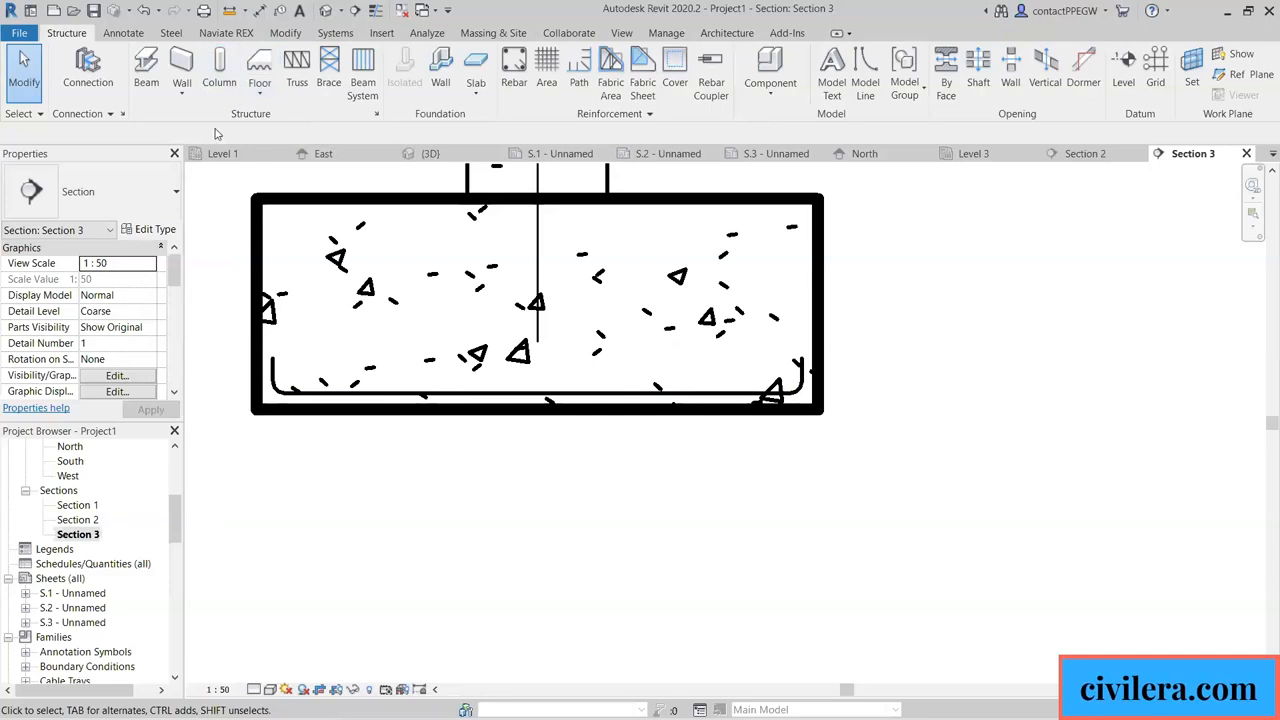
pyautogui.click(326, 10)
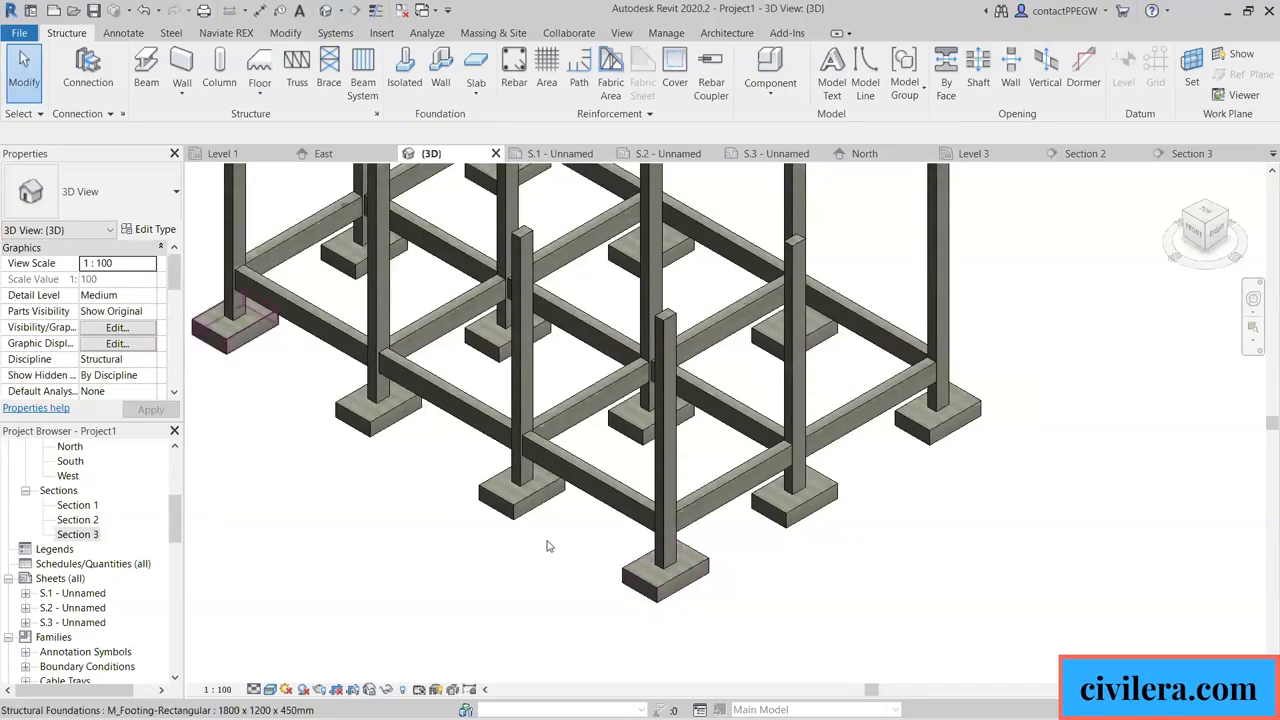
pyautogui.click(270, 690)
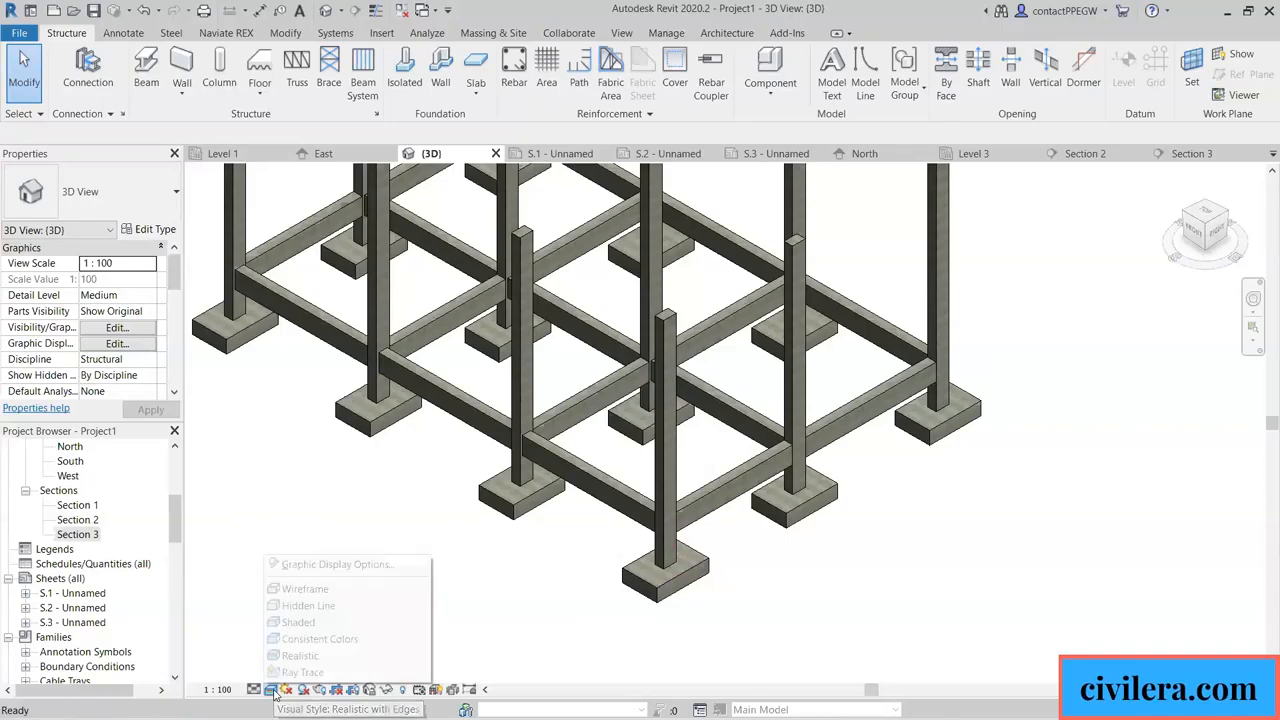
pyautogui.click(301, 594)
pyautogui.scroll(5, 215, 318)
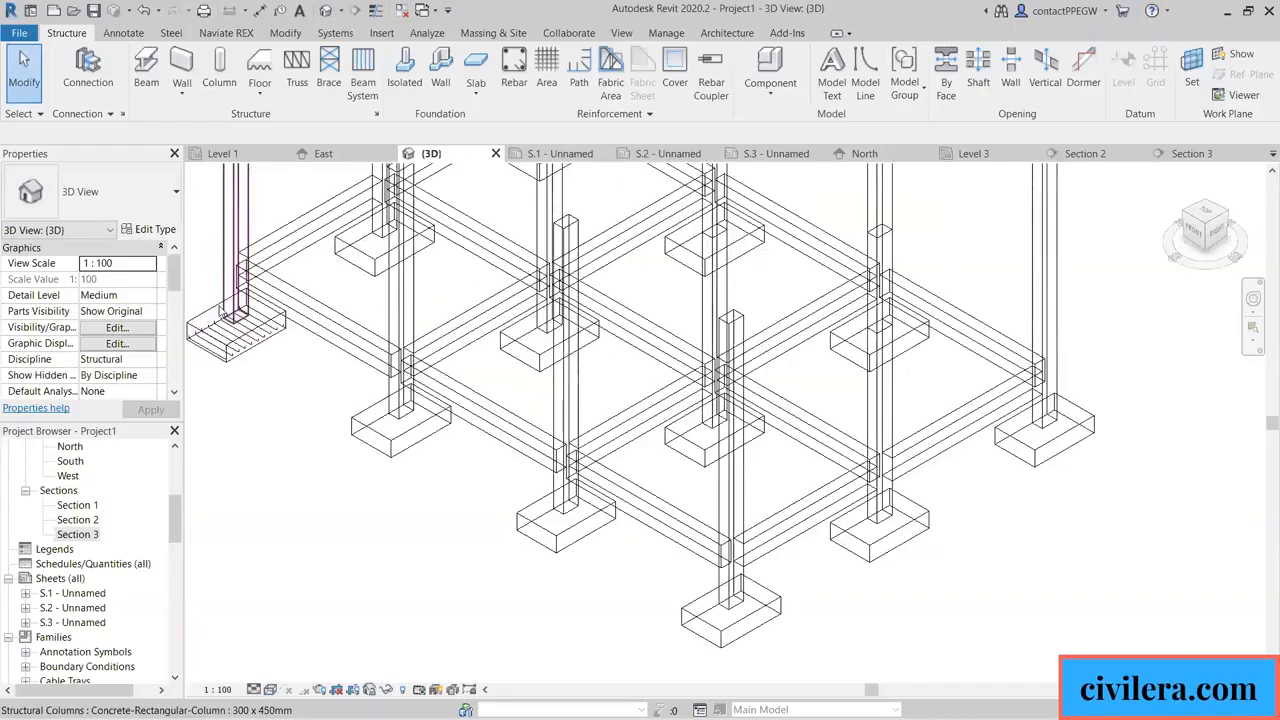
pyautogui.scroll(2, 262, 425)
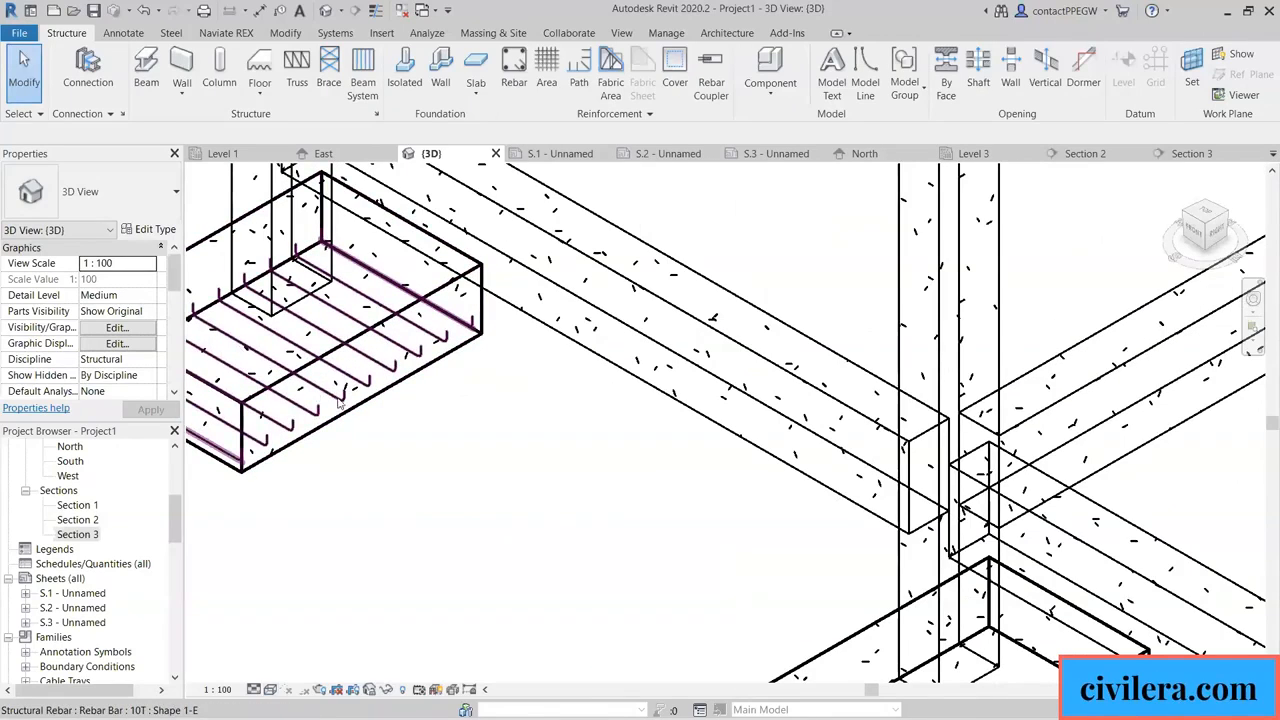
pyautogui.scroll(-2, 300, 415)
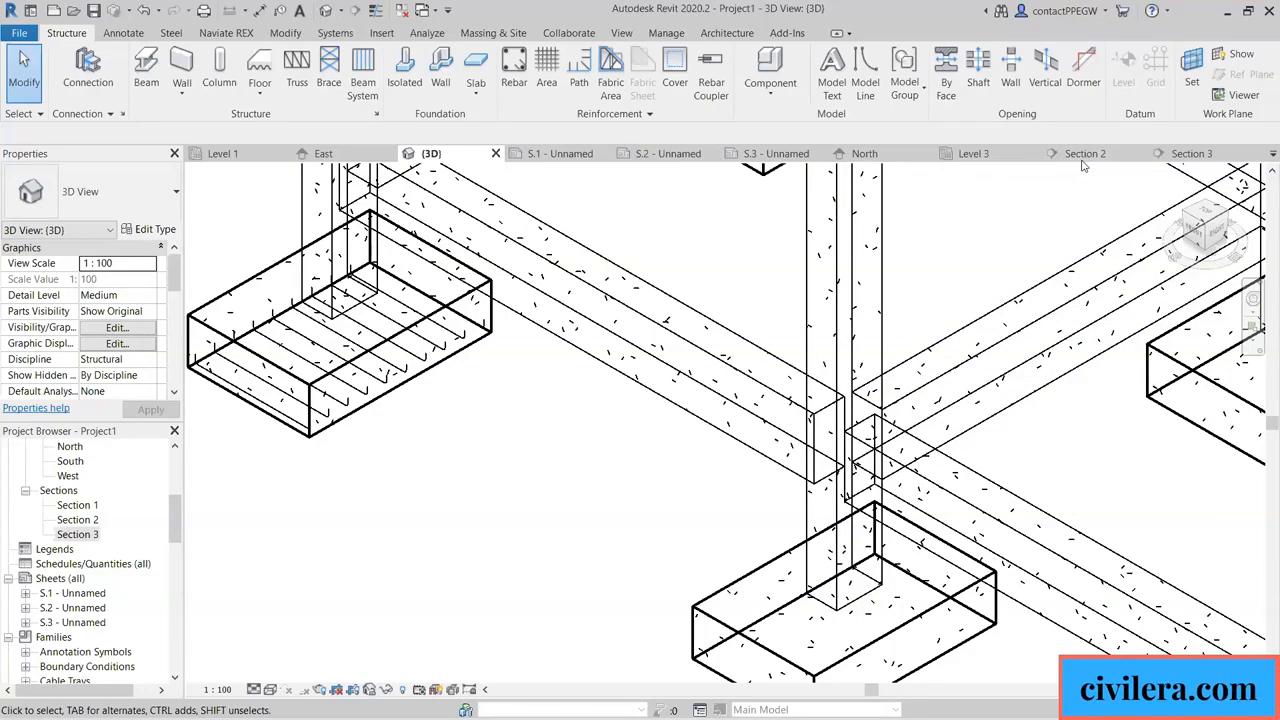
# In Section 3, place one 10R rebar of shape 1-E perpendicular to cover, resting on the existing bottom bar near the footing's left corner.
pyautogui.doubleClick(90, 520)
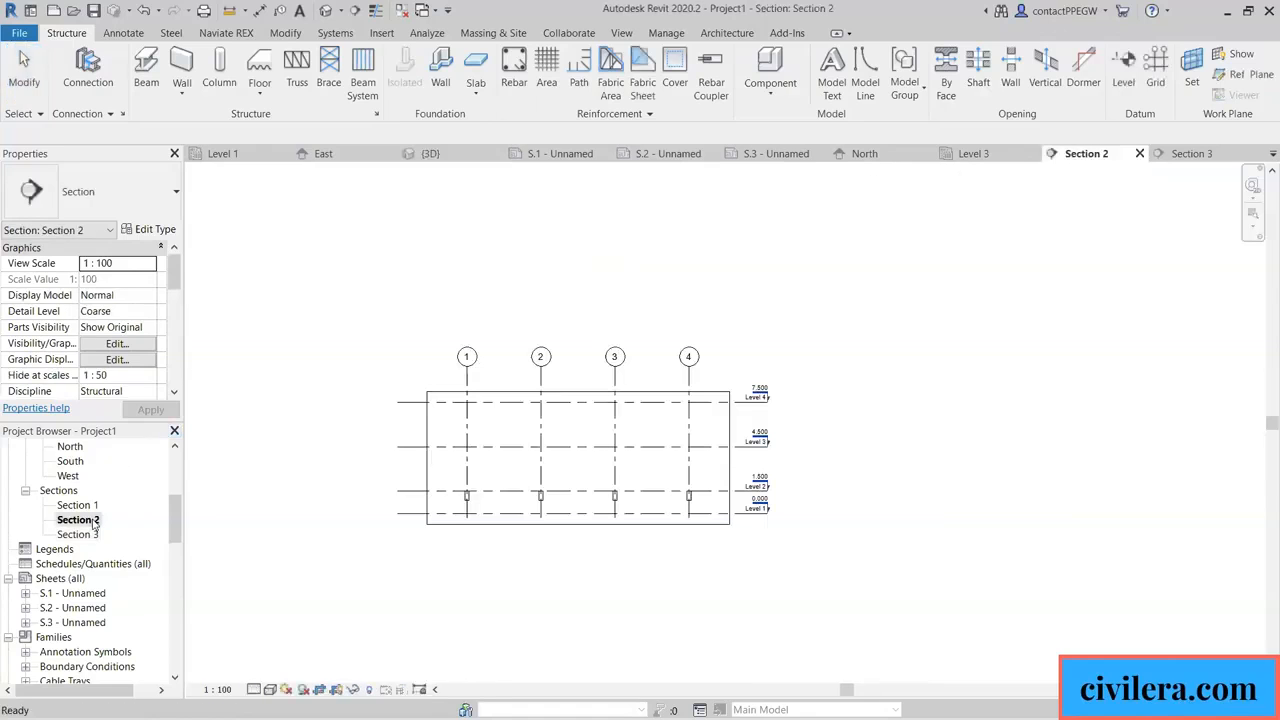
pyautogui.doubleClick(78, 534)
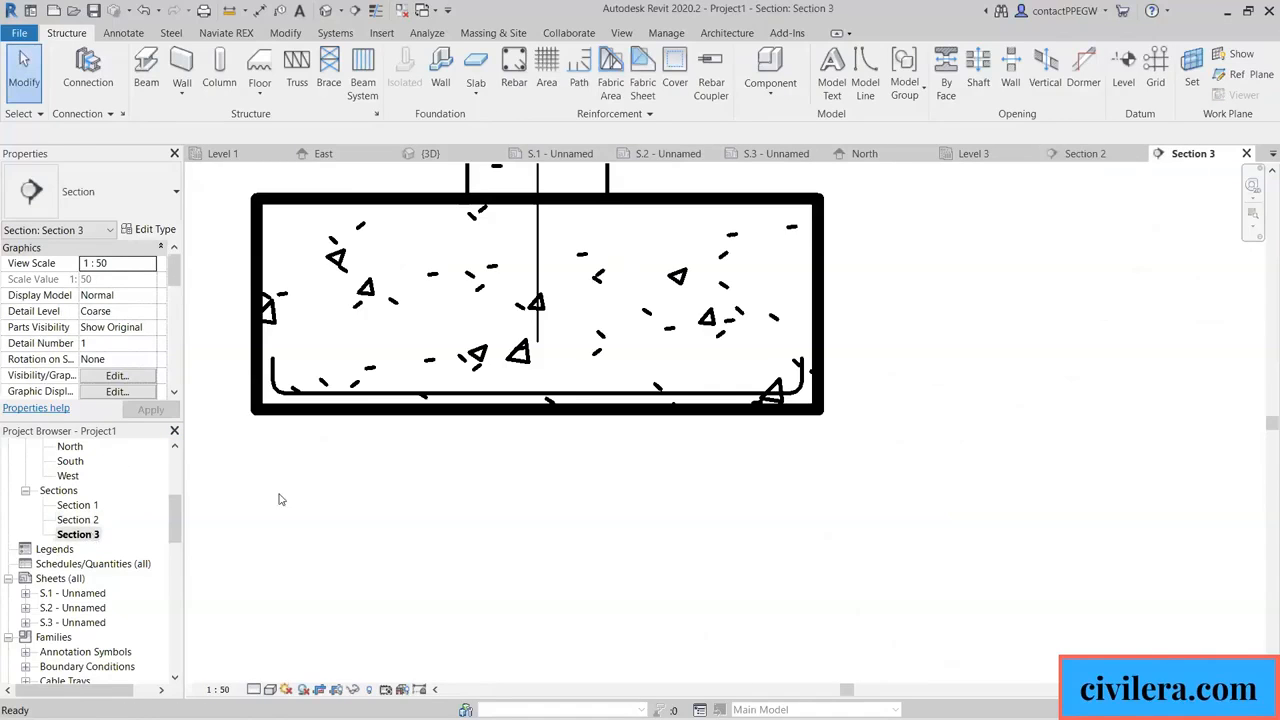
pyautogui.scroll(-1, 463, 440)
pyautogui.scroll(1, 342, 412)
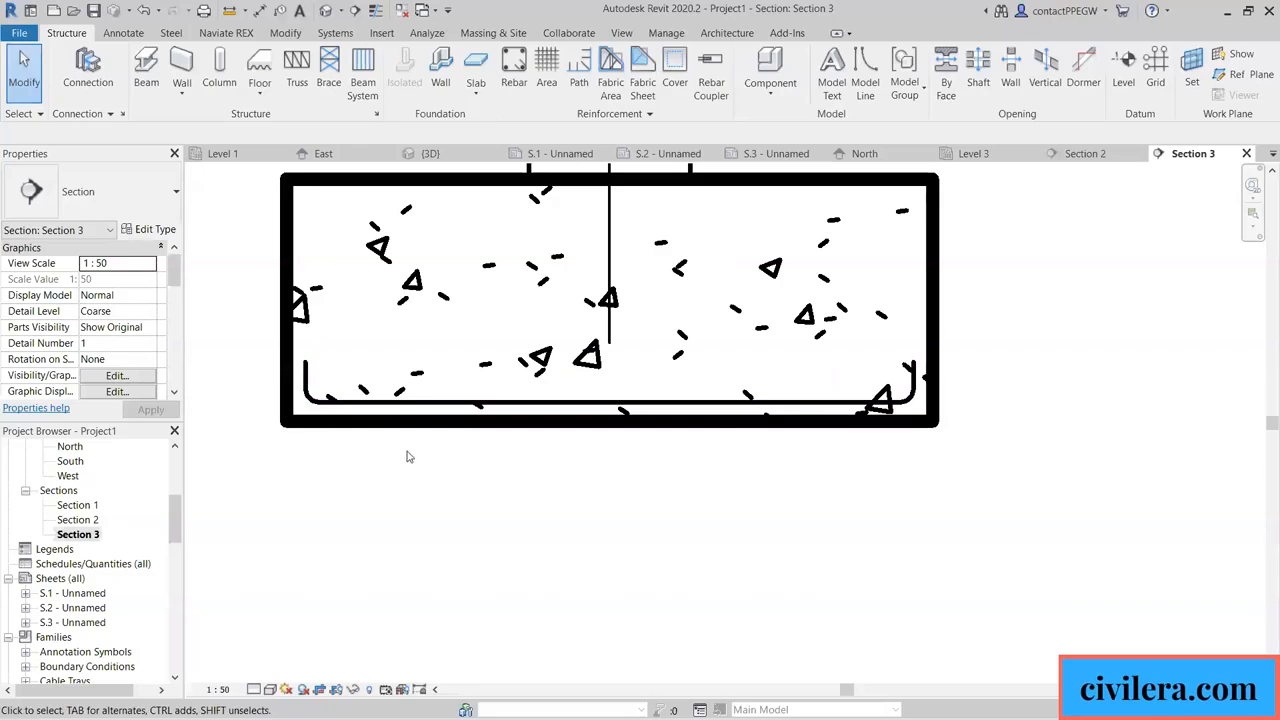
pyautogui.click(284, 277)
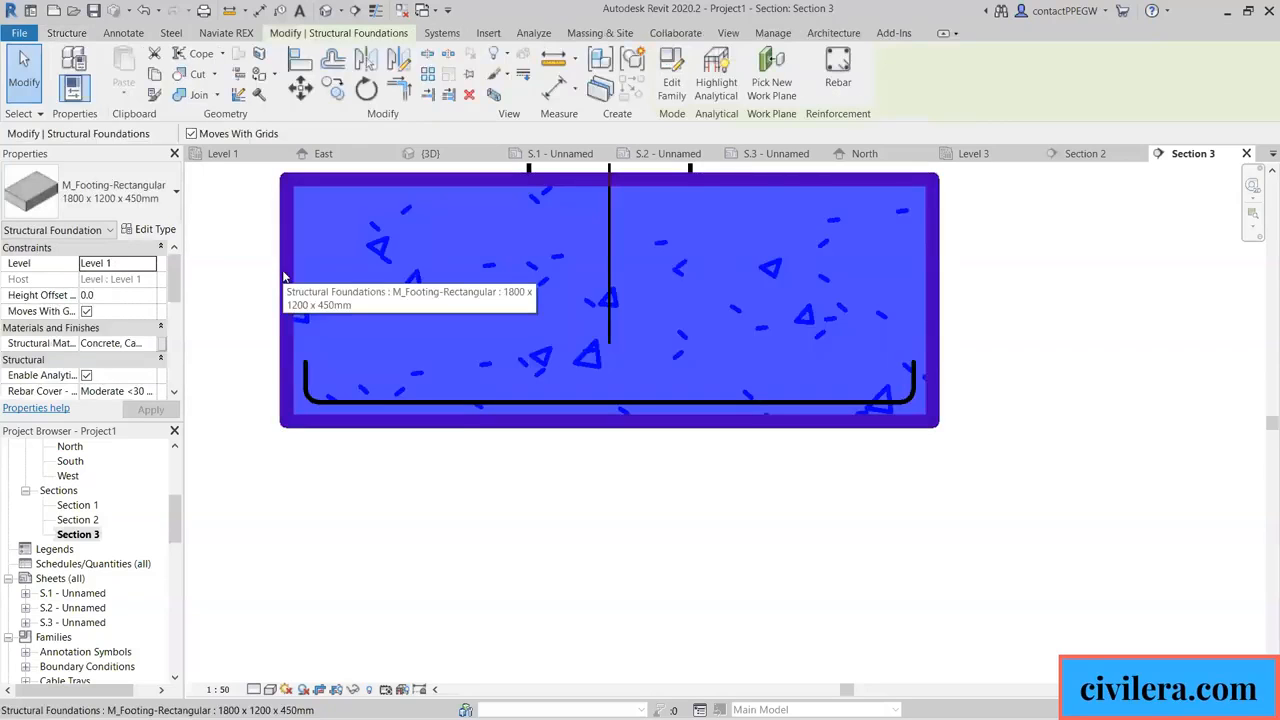
pyautogui.click(843, 63)
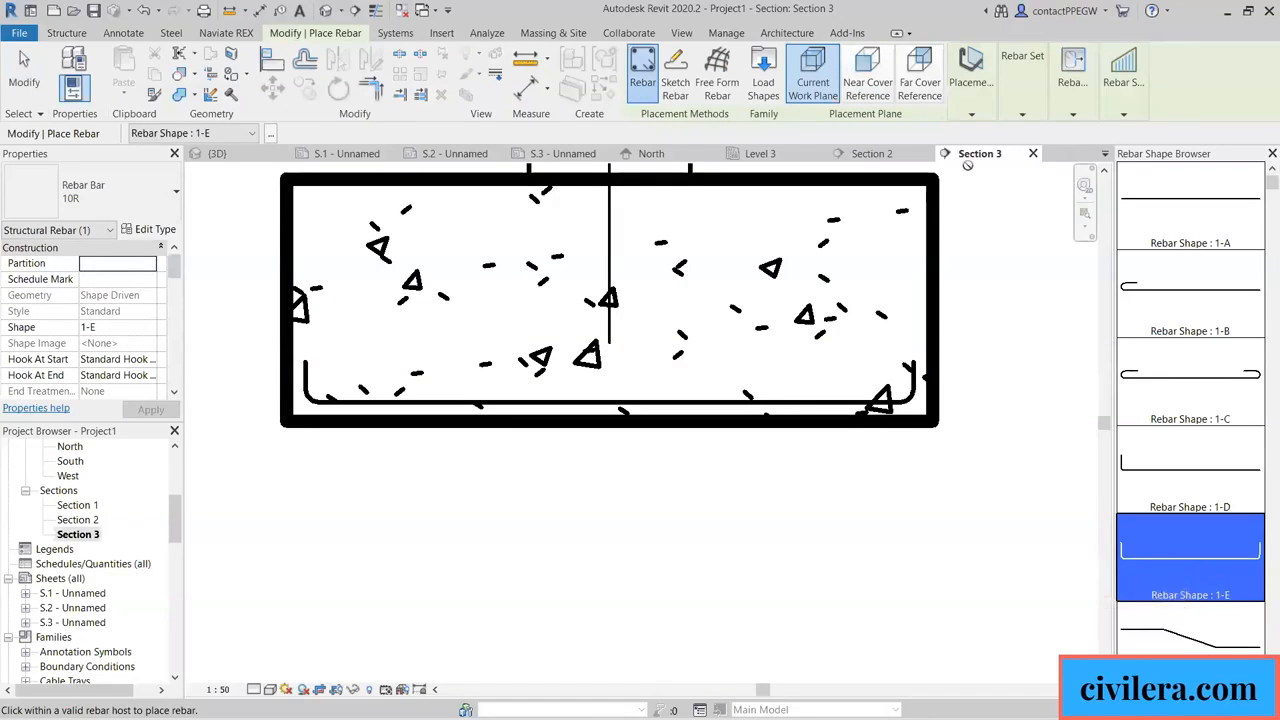
pyautogui.click(973, 116)
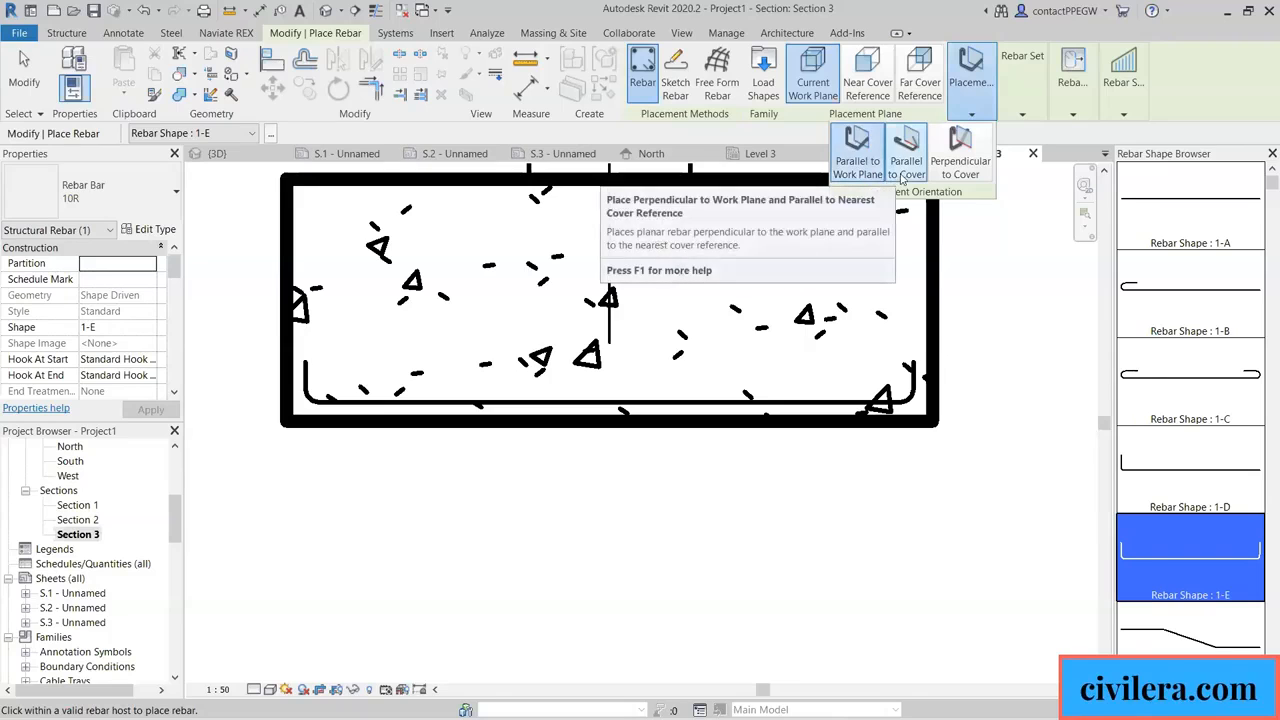
pyautogui.click(963, 174)
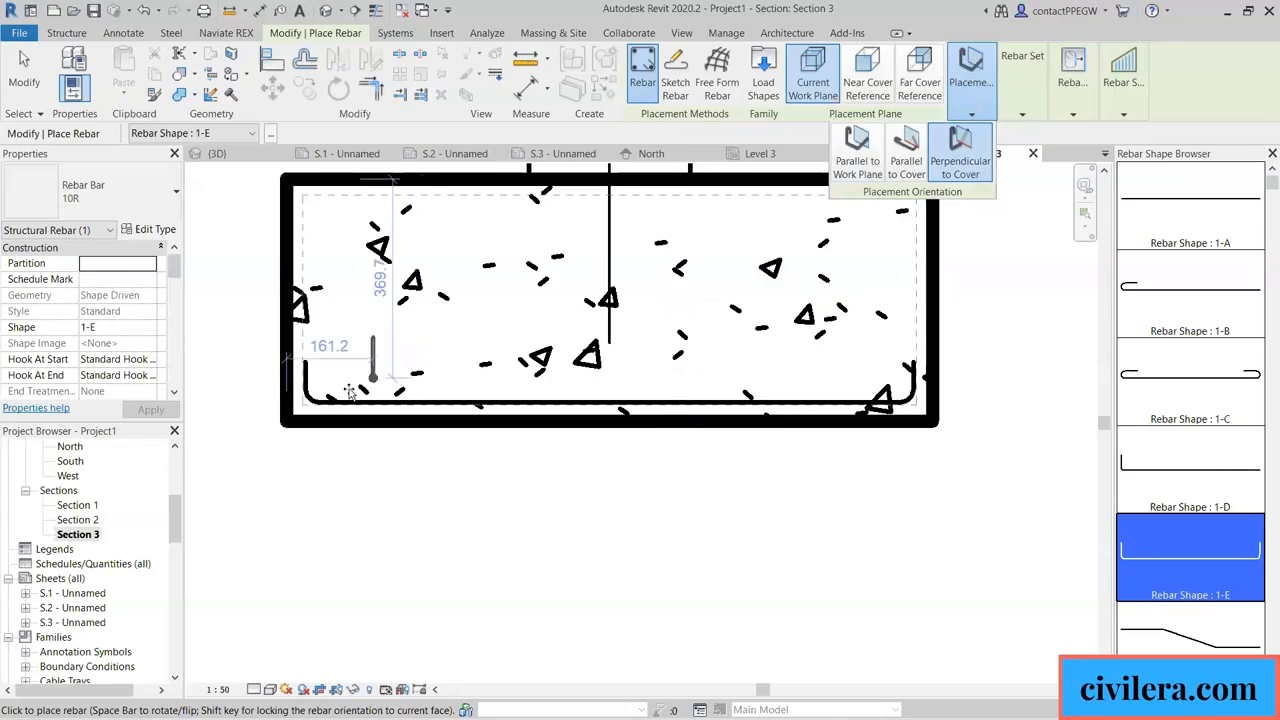
pyautogui.scroll(2, 328, 405)
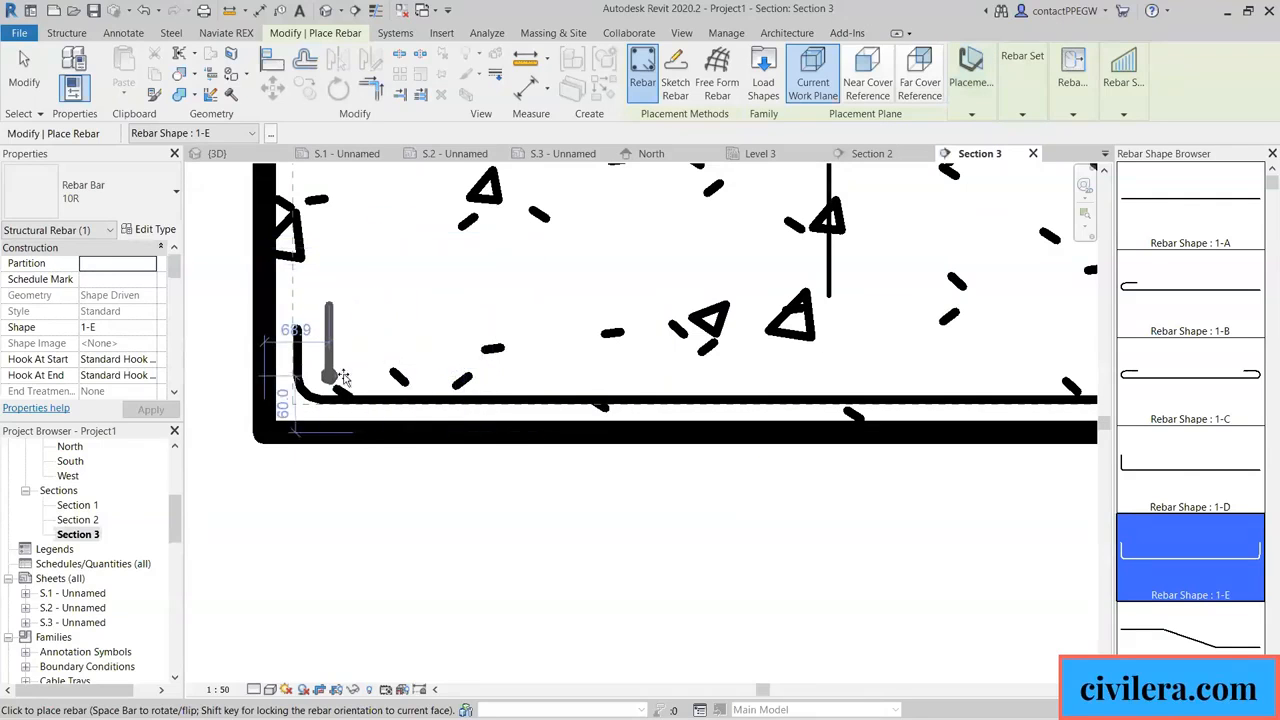
pyautogui.scroll(1, 335, 387)
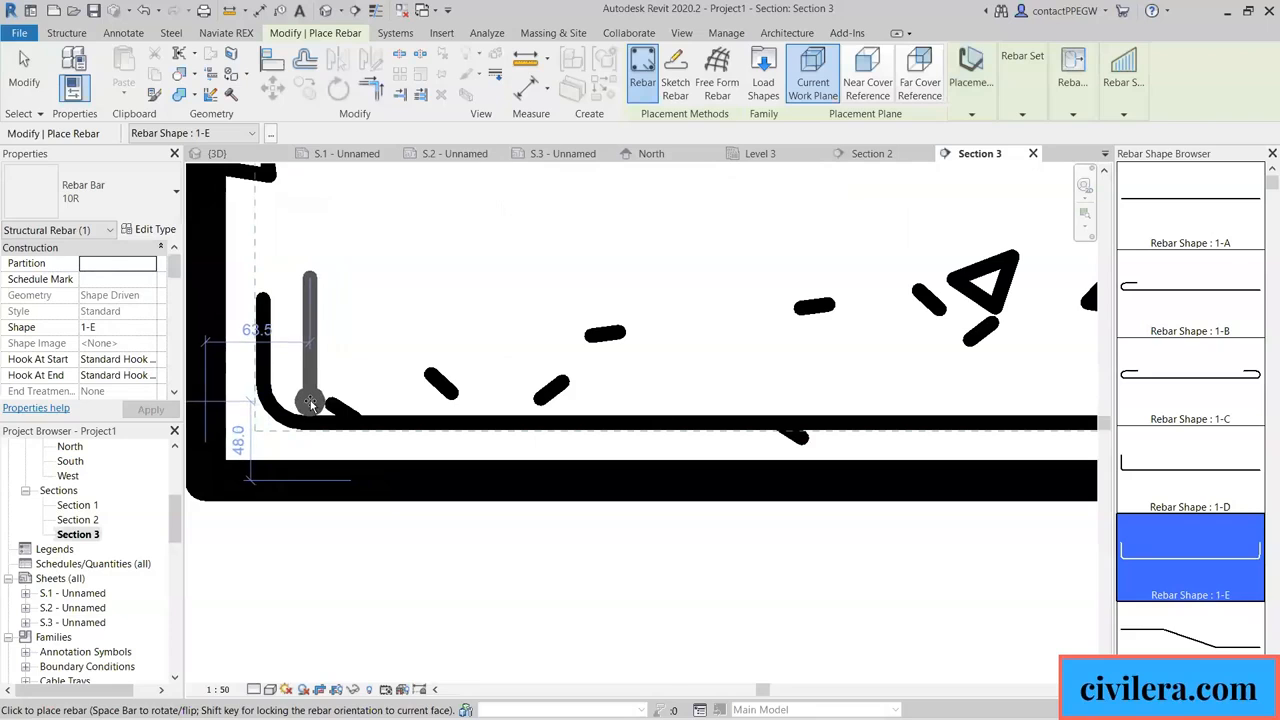
pyautogui.click(310, 401)
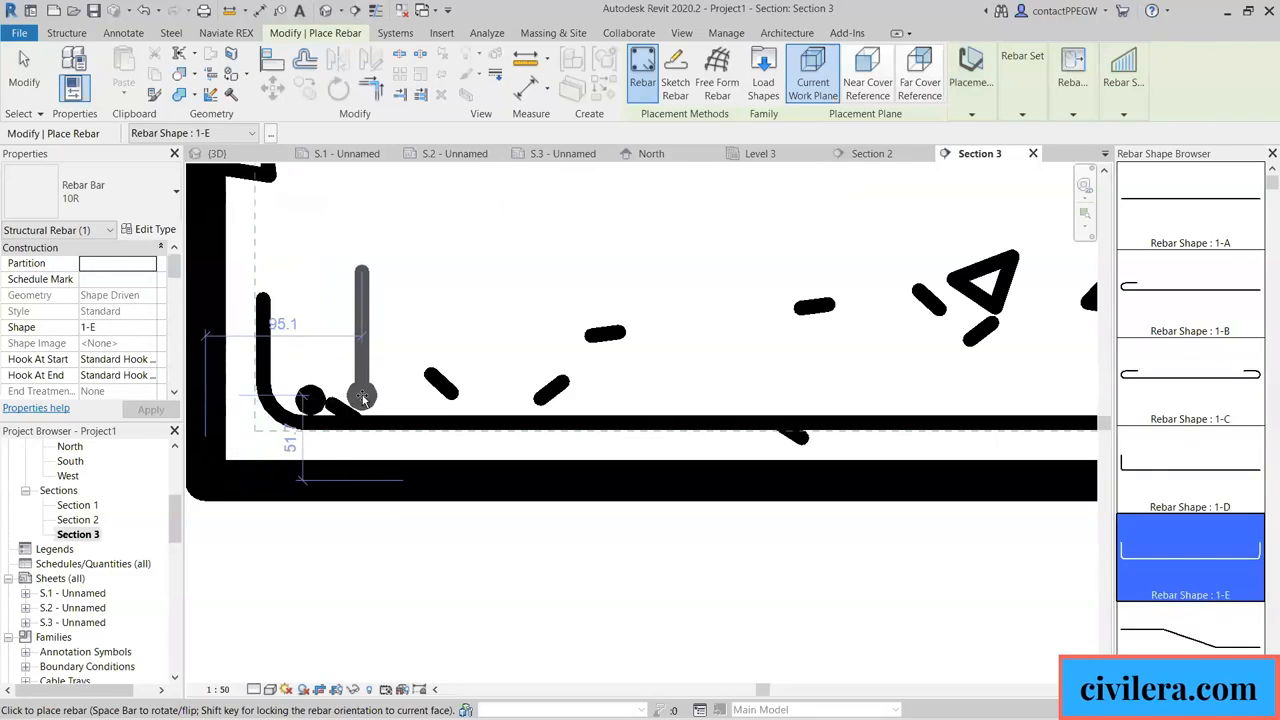
pyautogui.press('Escape')
pyautogui.press('Escape')
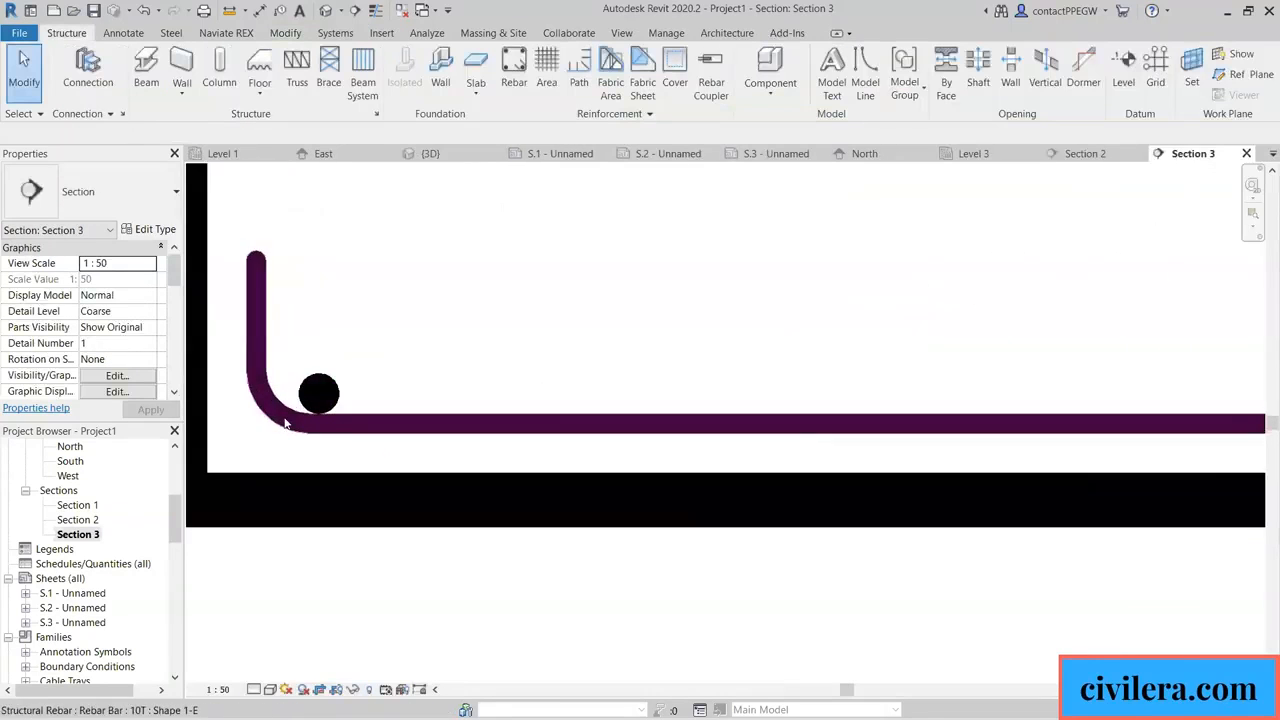
# Set the layout of the new perpendicular rebar to Maximum Spacing with a spacing of 200 mm.
pyautogui.scroll(3, 285, 425)
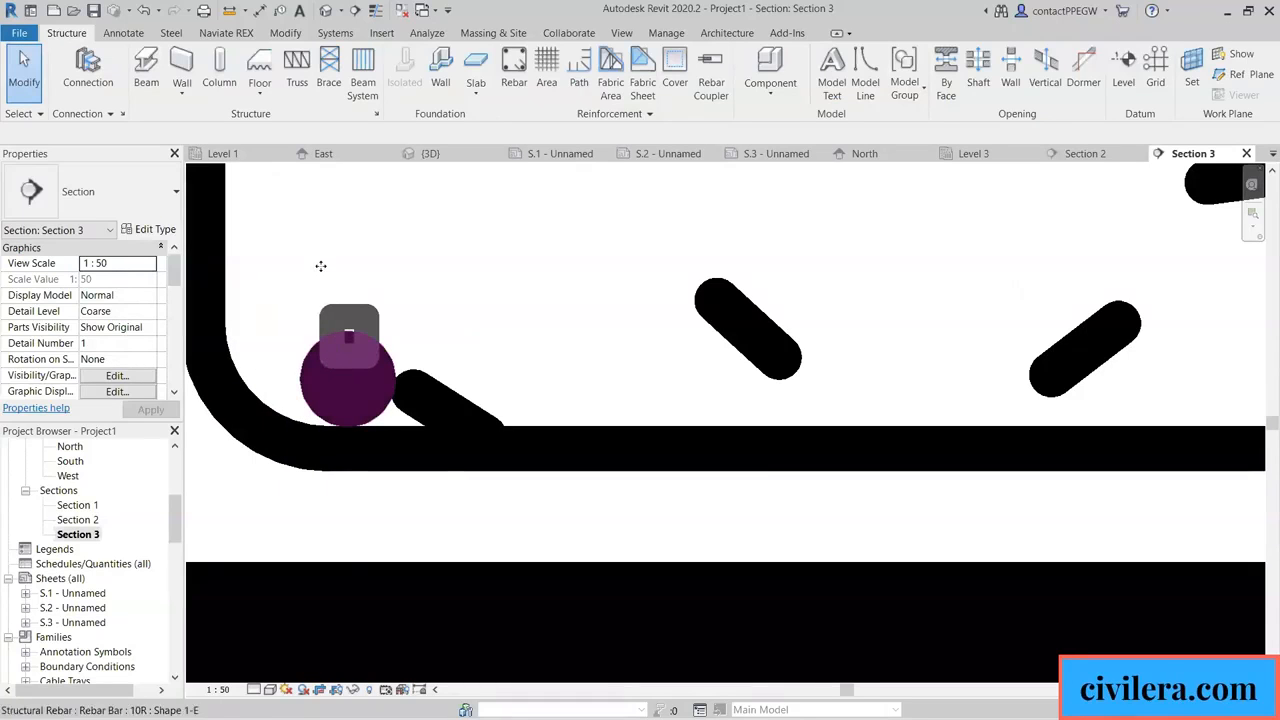
pyautogui.click(332, 355)
pyautogui.scroll(-4, 371, 291)
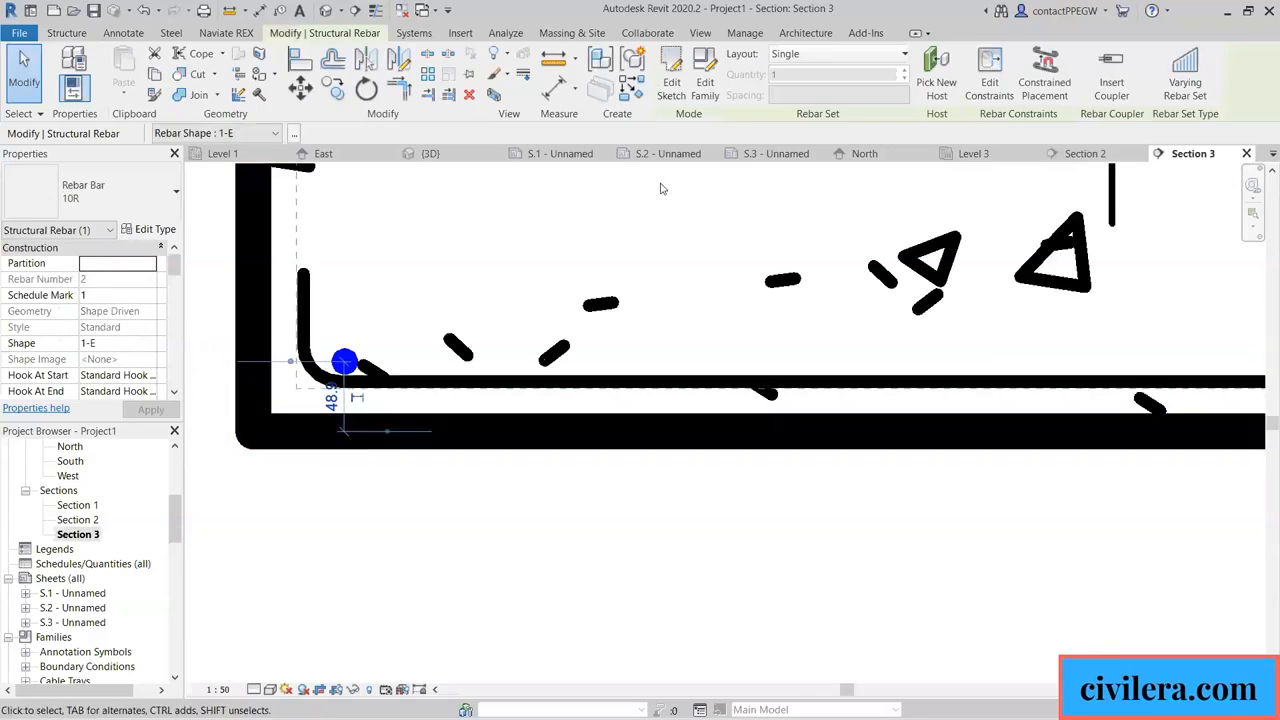
pyautogui.click(790, 55)
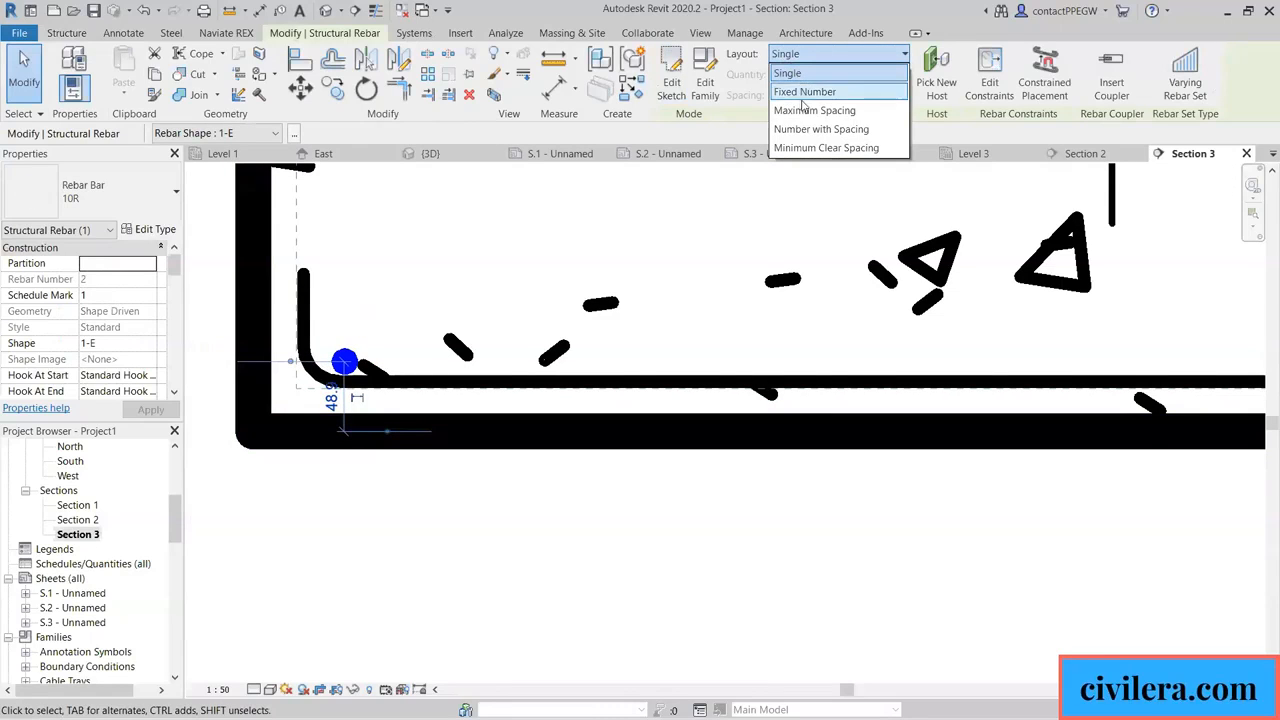
pyautogui.click(803, 110)
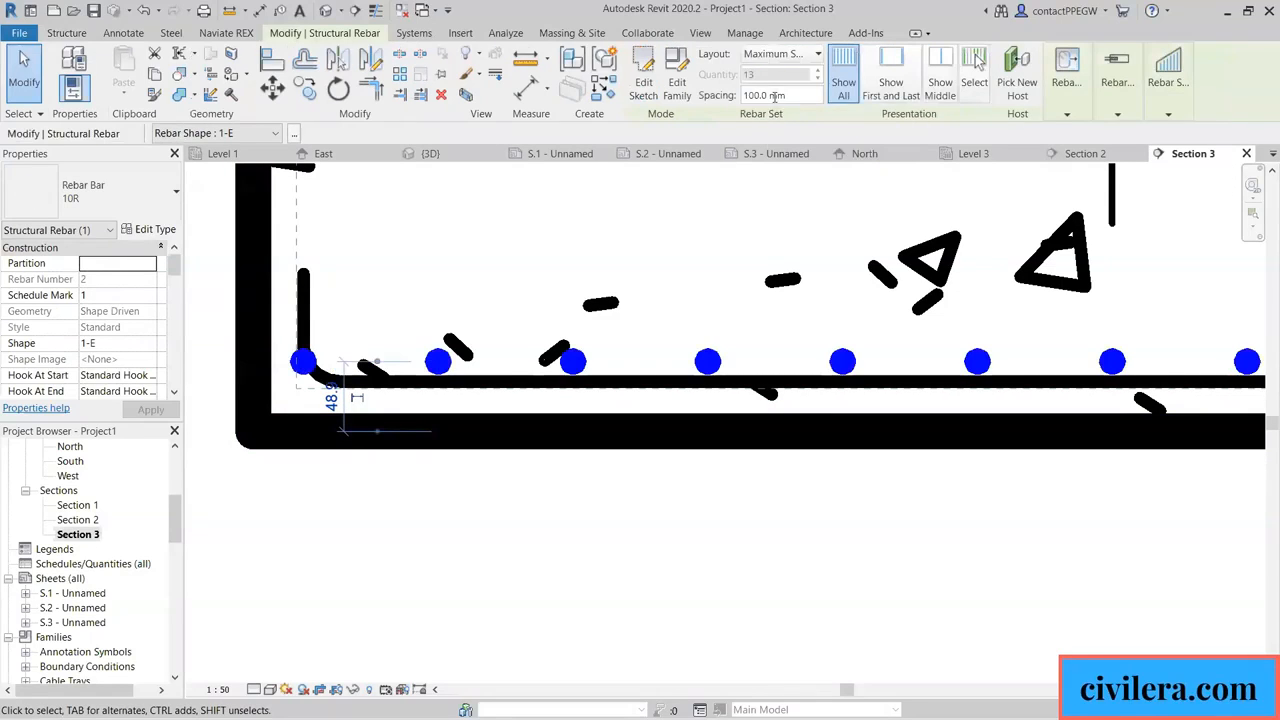
pyautogui.click(753, 96)
pyautogui.write('200')
pyautogui.press('Return')
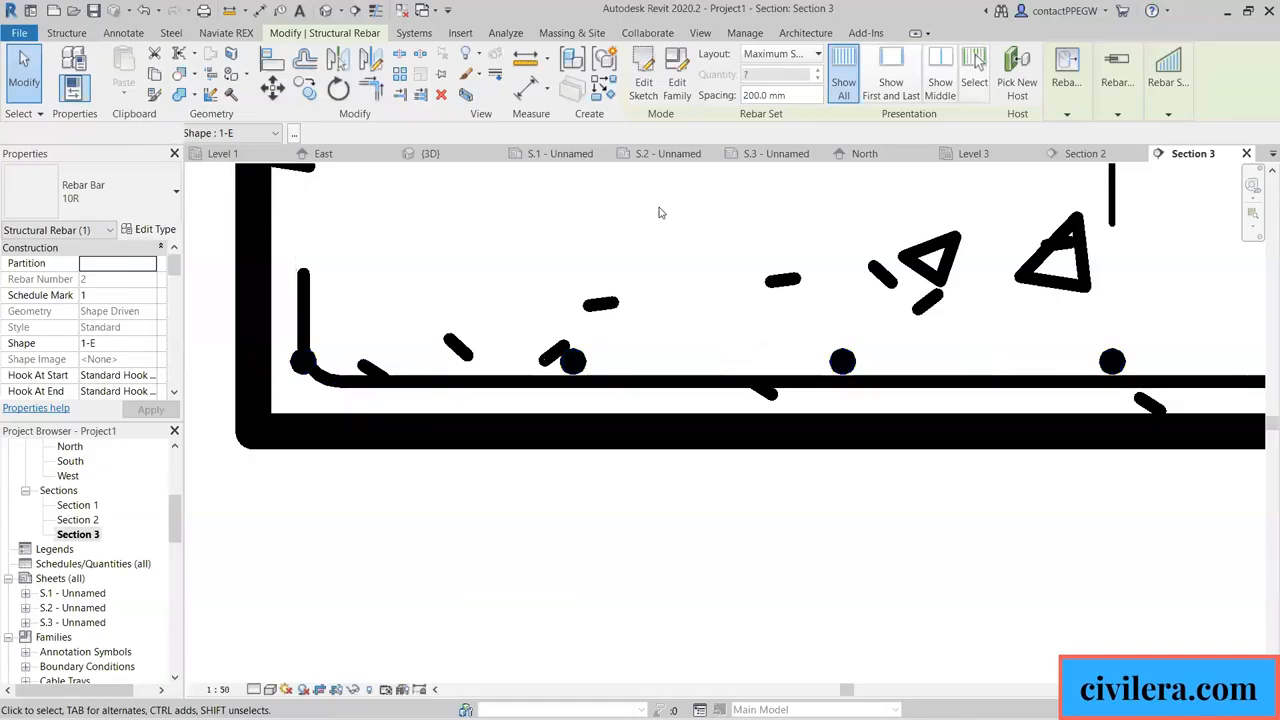
pyautogui.click(659, 212)
# Nudge the perpendicular rebar set right until its first bar is about 50 mm from the footing's left edge.
pyautogui.scroll(-1, 659, 212)
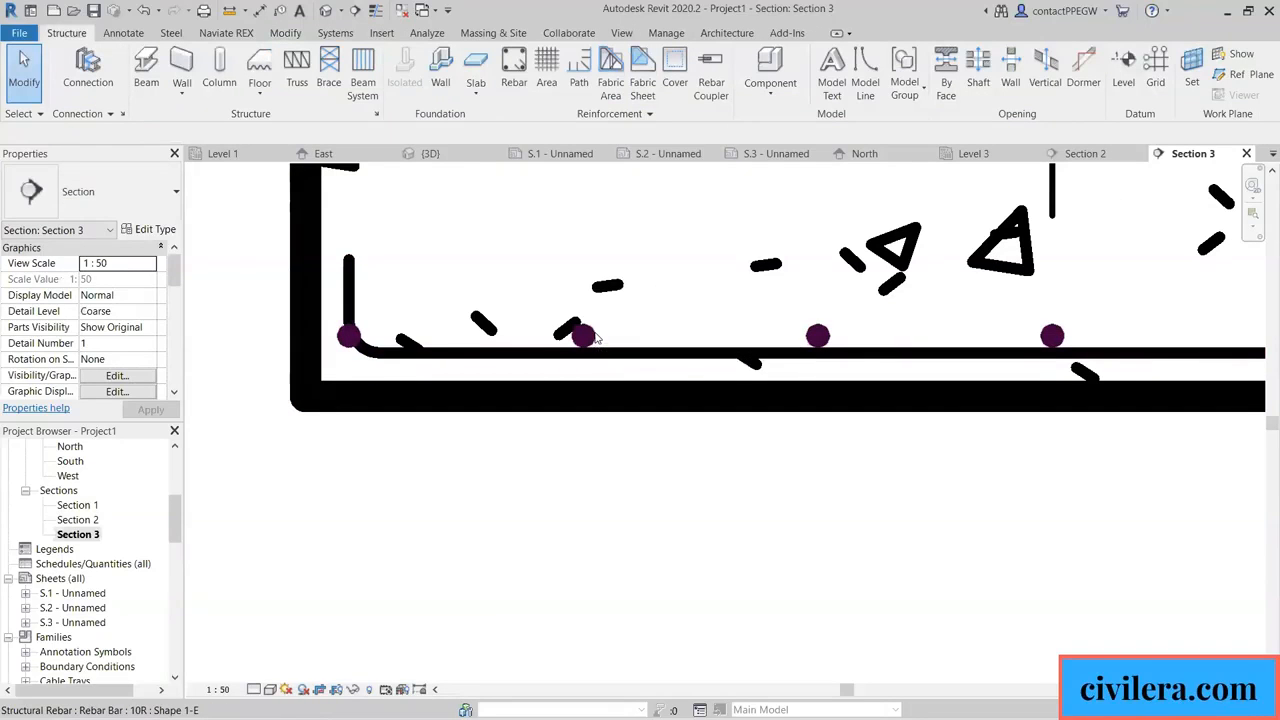
pyautogui.click(314, 360)
pyautogui.scroll(-2, 300, 368)
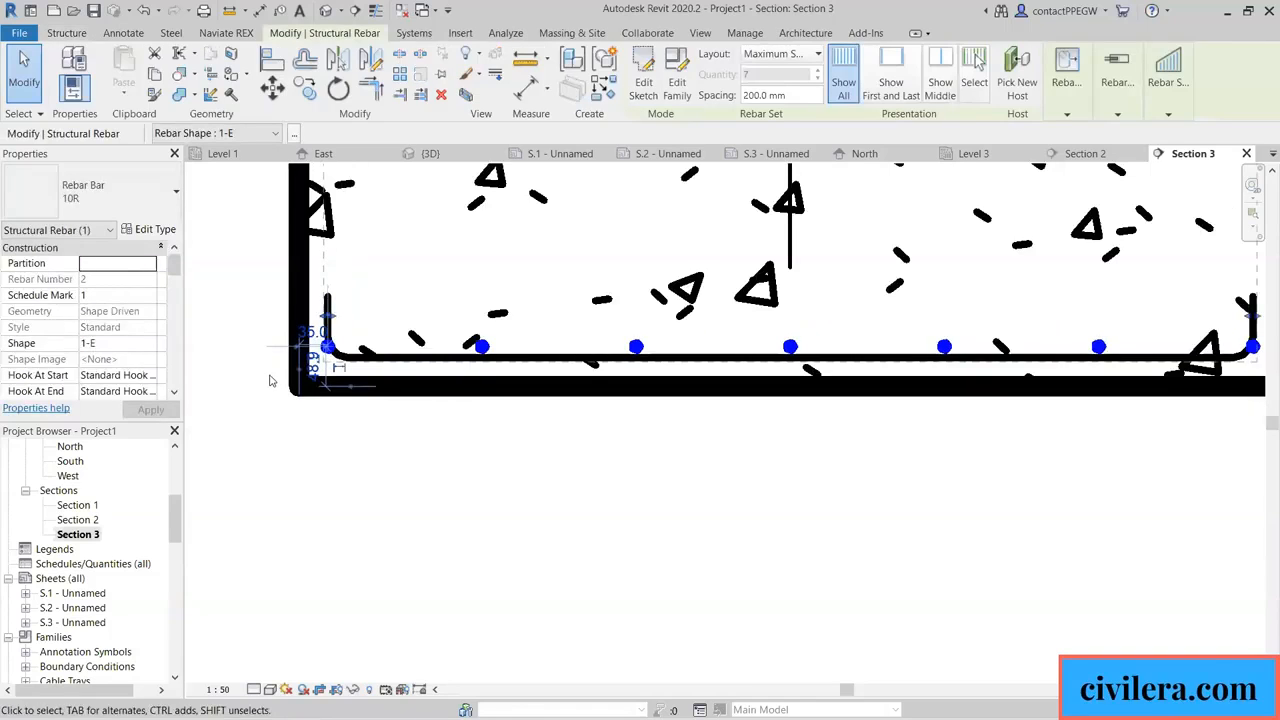
pyautogui.press('Right')
pyautogui.press('Right')
pyautogui.press('Right')
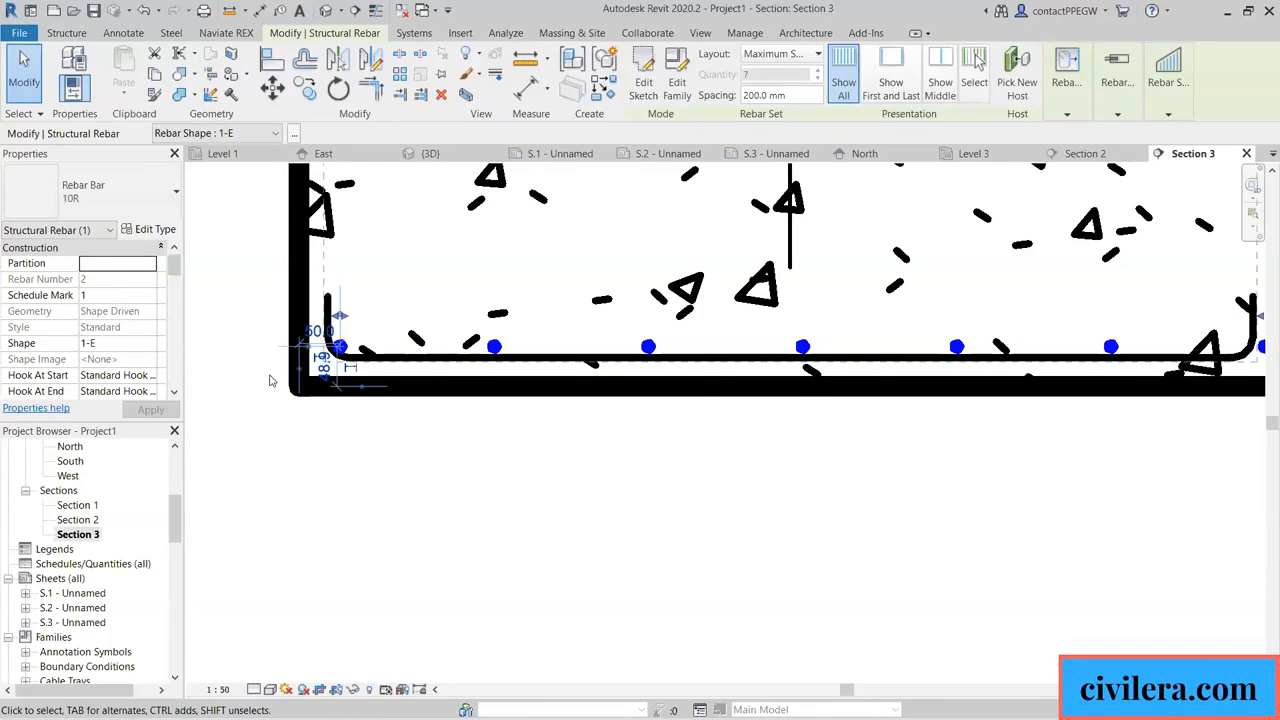
# Pull the right end of the perpendicular rebar set inward so its last bar sits inside the bottom bar's right bend.
pyautogui.scroll(-1, 270, 380)
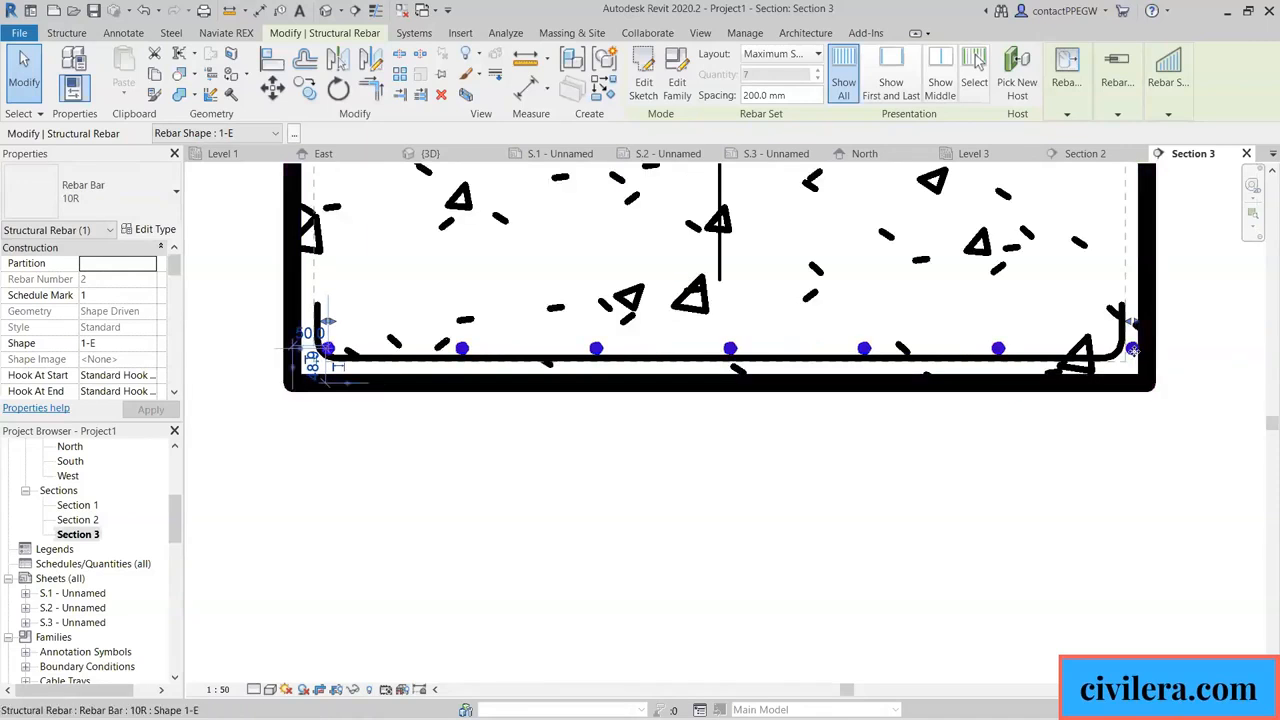
pyautogui.click(1031, 506)
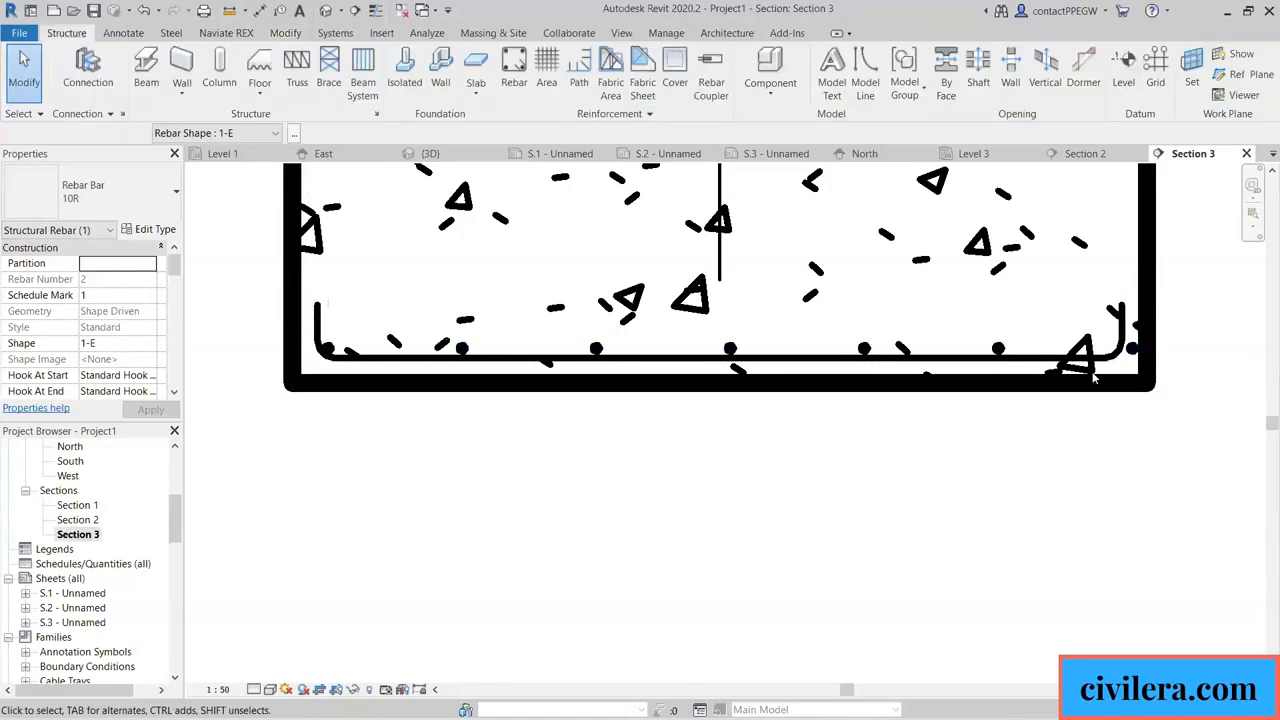
pyautogui.click(1133, 350)
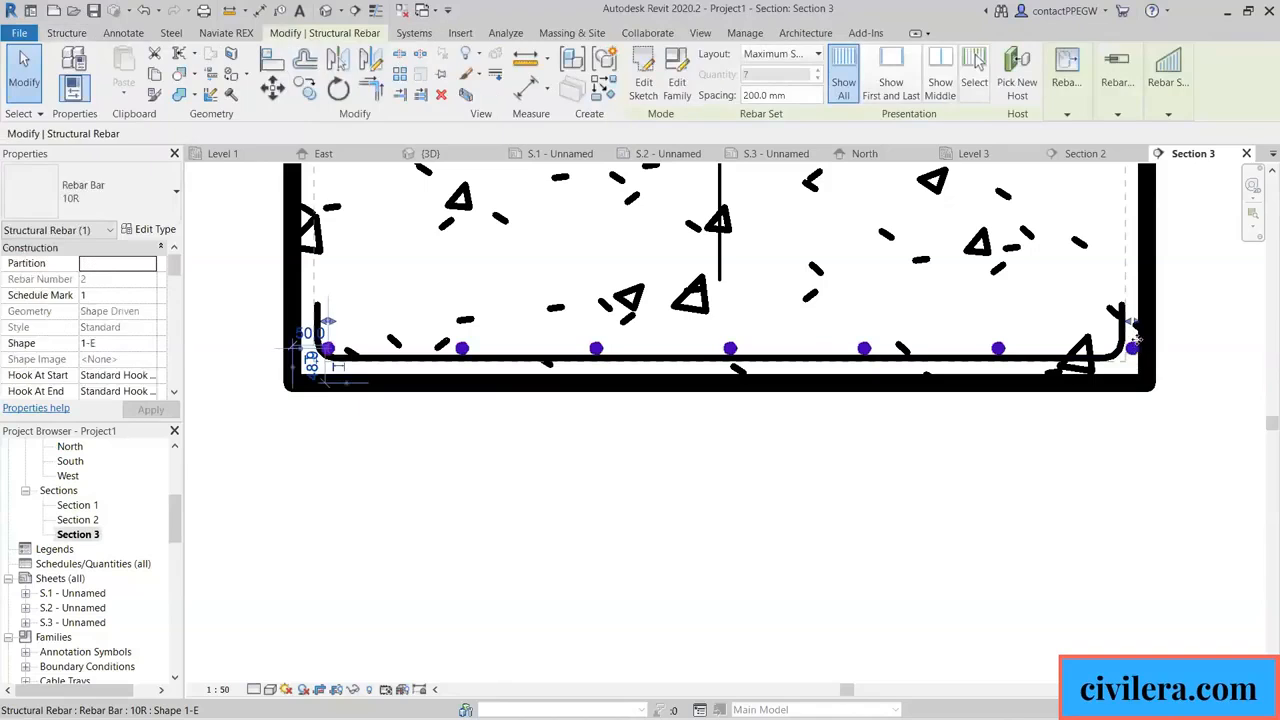
pyautogui.moveTo(1130, 323); pyautogui.dragTo(1105, 322)
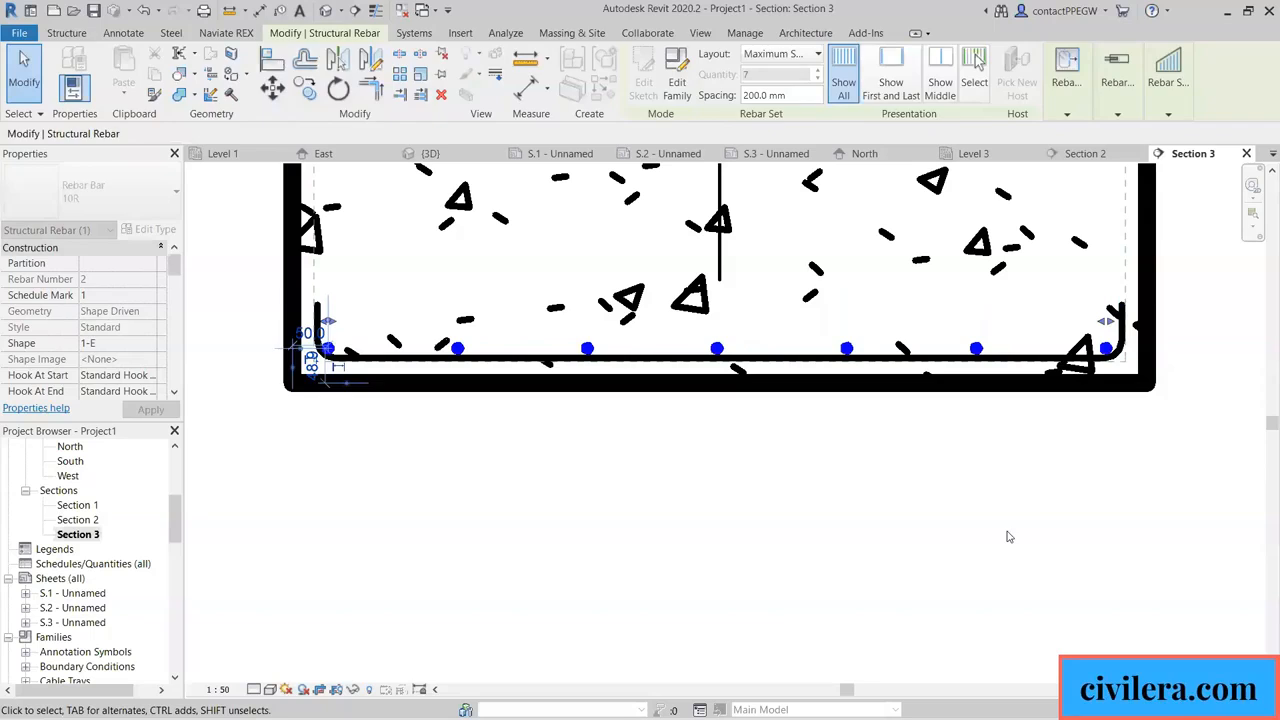
pyautogui.click(1006, 534)
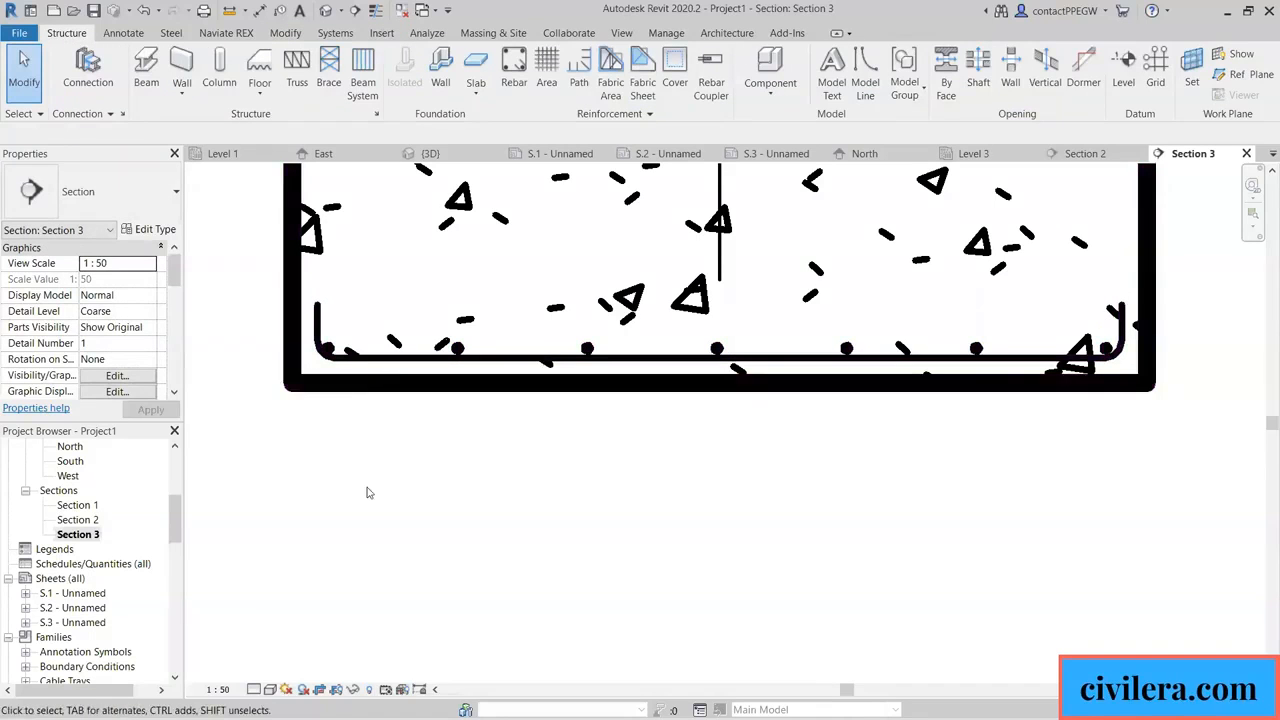
# Examine the two-way rebar mesh inside the corner footing in the 3D view.
pyautogui.hotkey('ctrl', 'Tab')
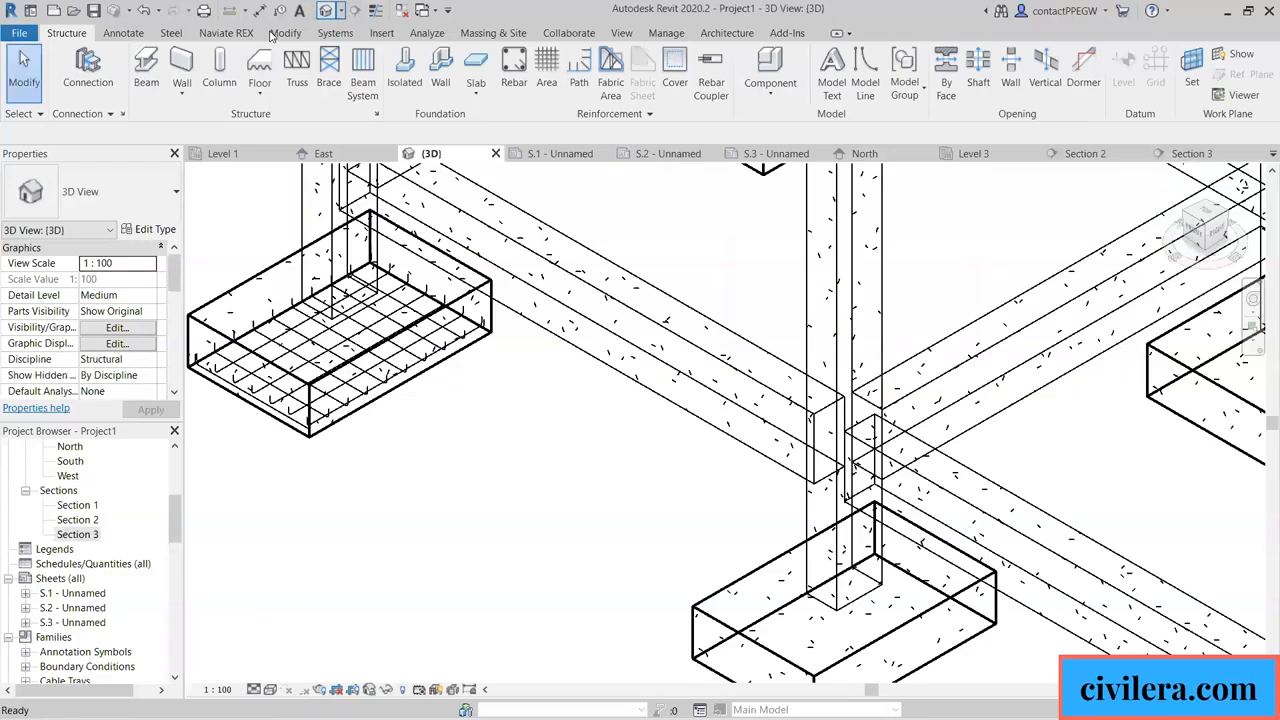
pyautogui.scroll(2, 230, 407)
pyautogui.scroll(1, 203, 400)
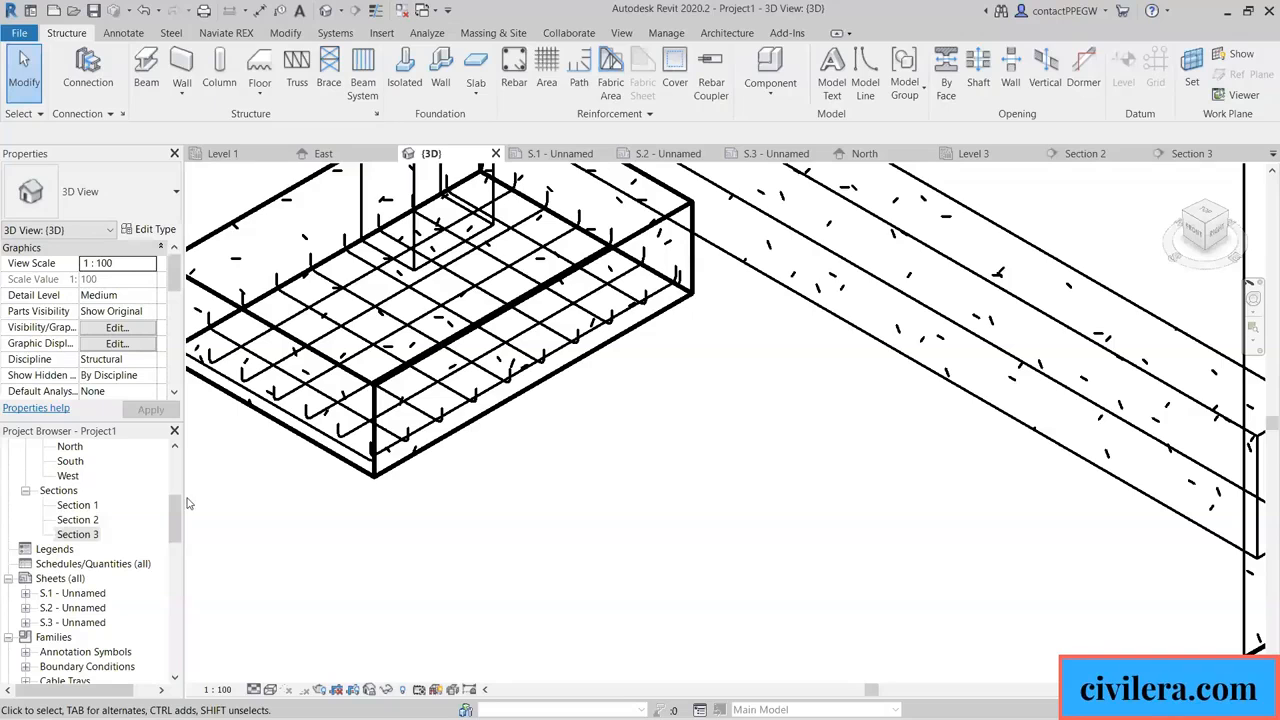
pyautogui.scroll(-2, 425, 452)
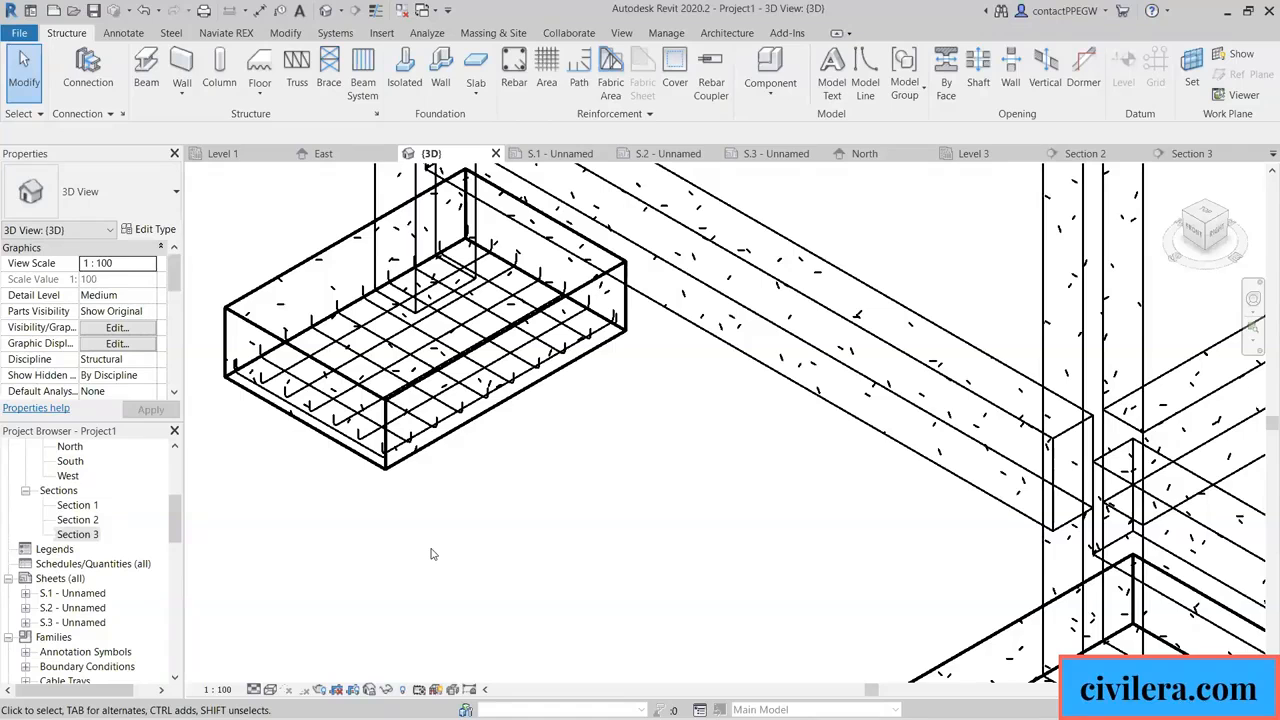
pyautogui.scroll(-3, 390, 545)
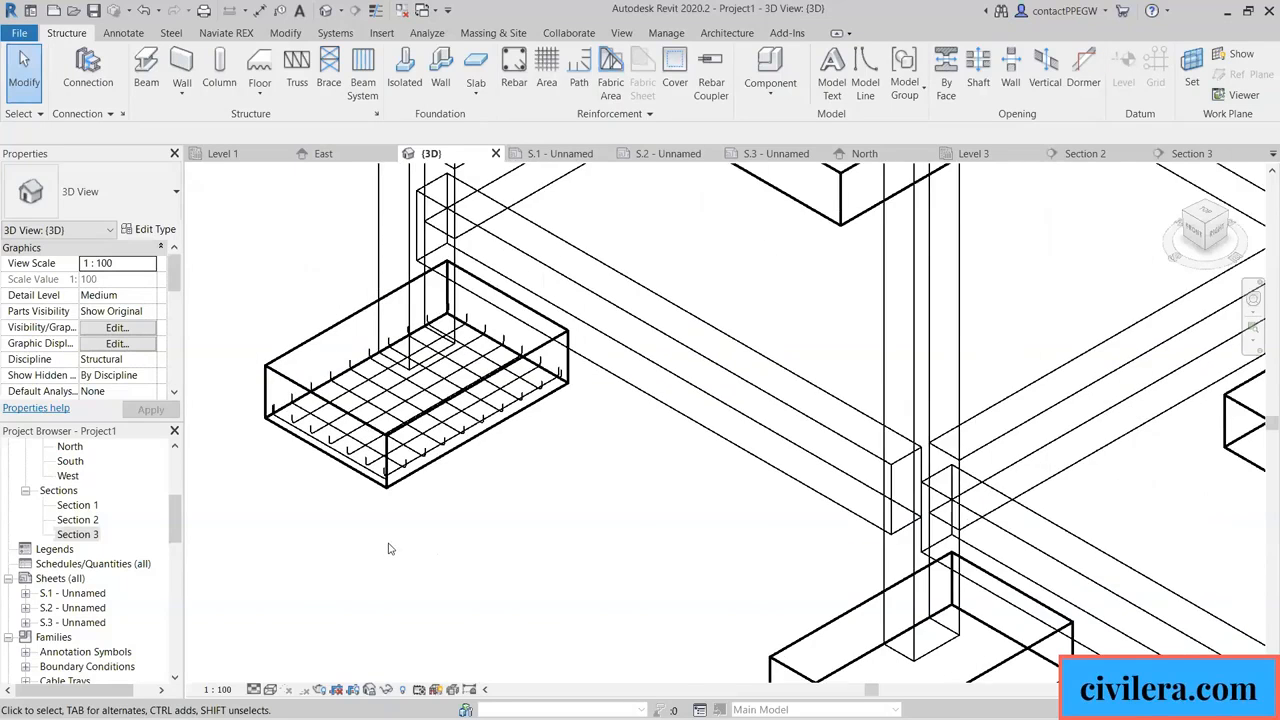
pyautogui.scroll(-3, 390, 540)
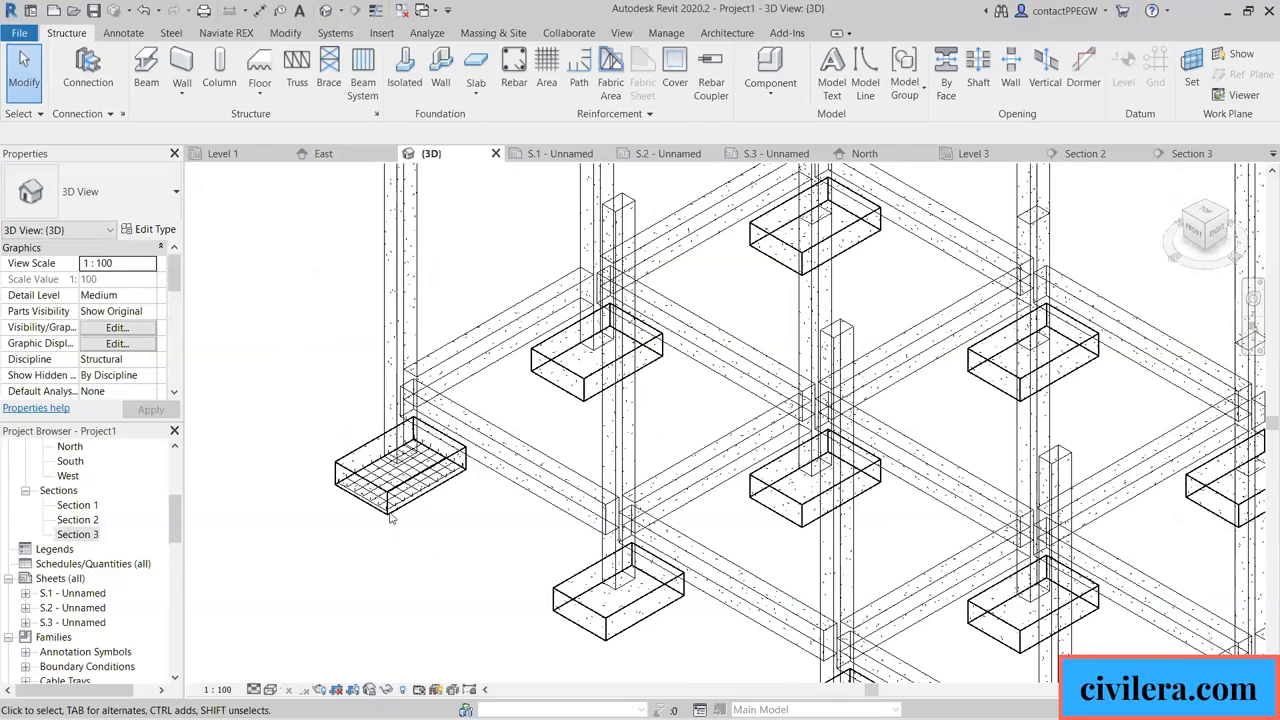
# Compare the reinforced corner footing with the other footings under the concrete frame in the 3D view.
pyautogui.scroll(2, 352, 515)
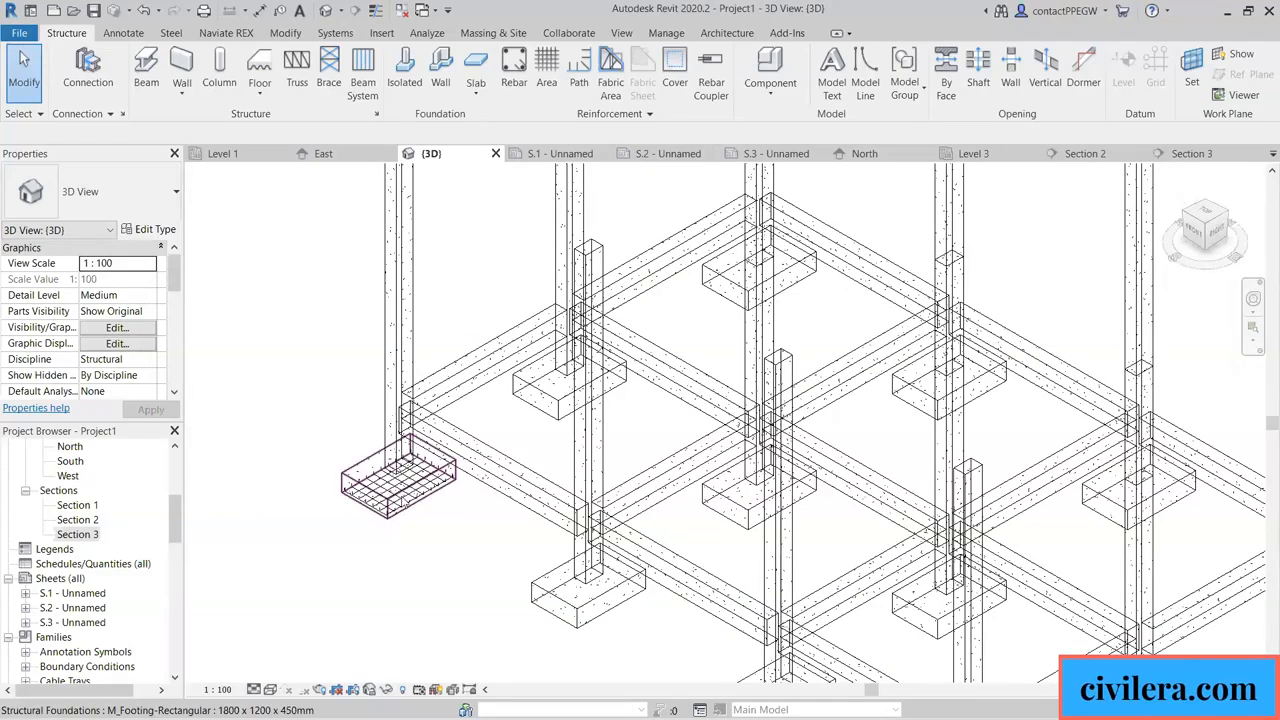
pyautogui.scroll(1, 390, 515)
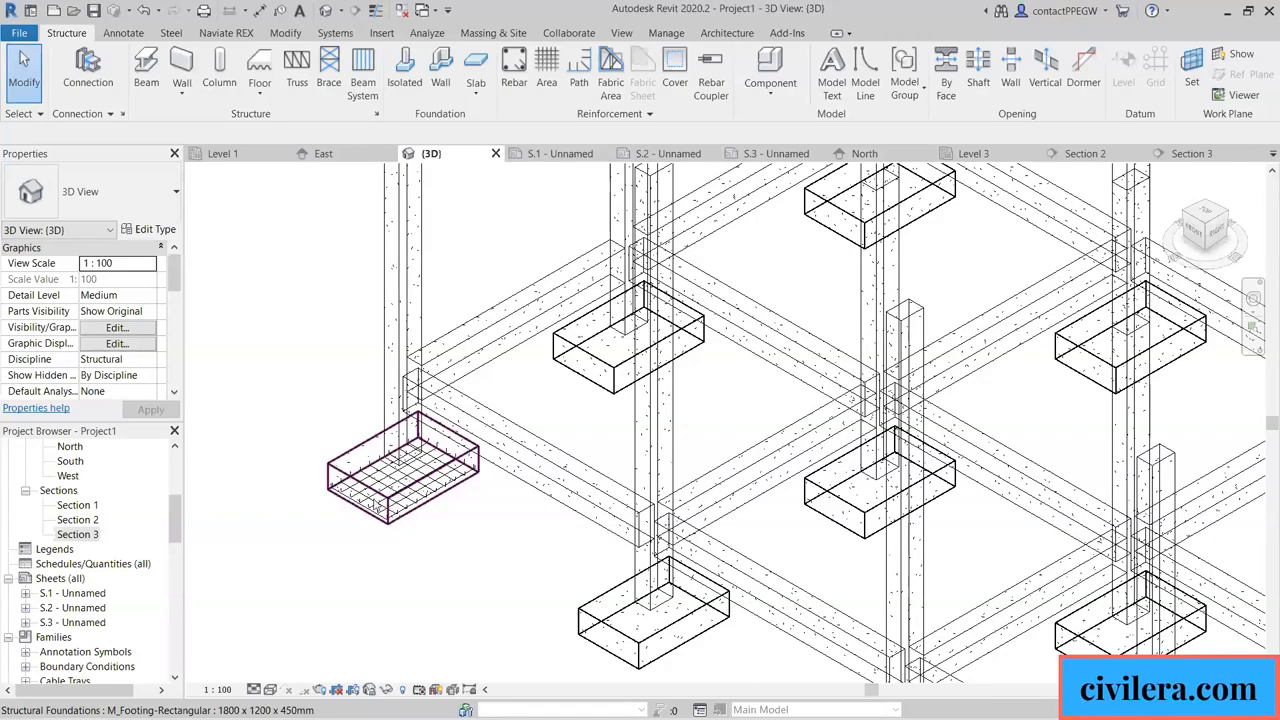
pyautogui.scroll(-1, 358, 538)
pyautogui.scroll(-3, 460, 548)
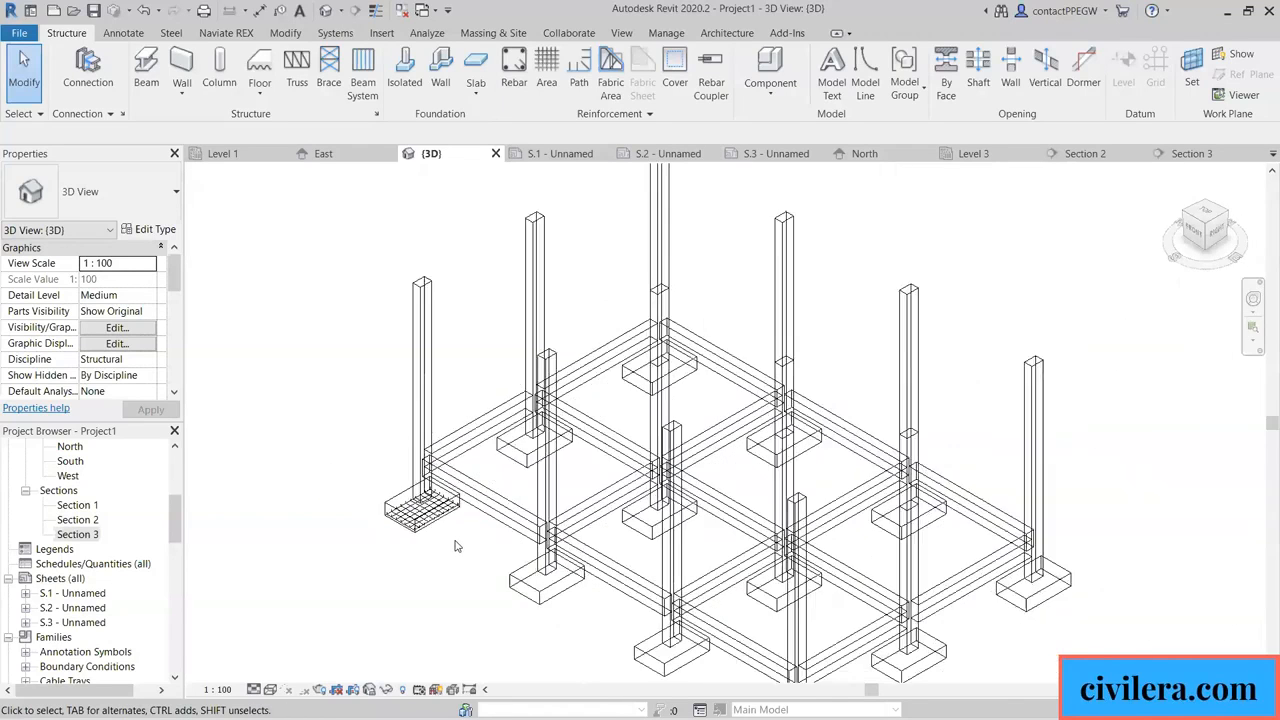
pyautogui.scroll(-2, 738, 358)
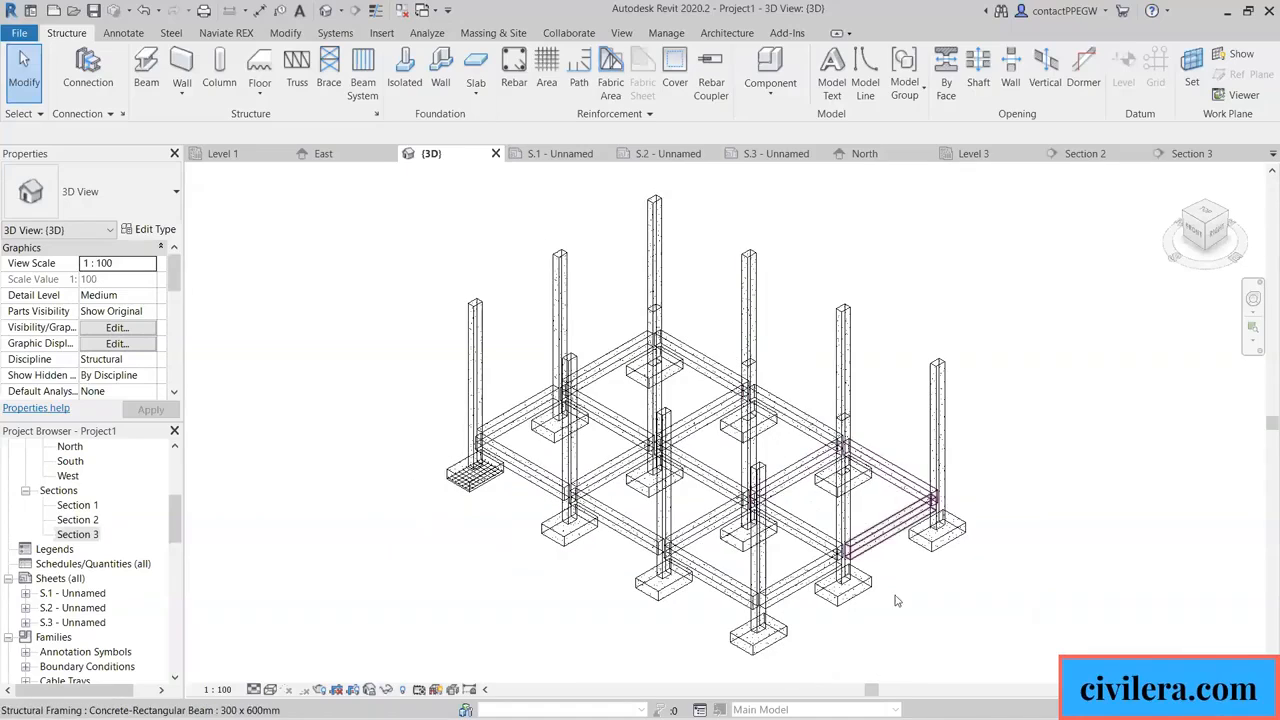
pyautogui.scroll(1, 852, 640)
pyautogui.scroll(1, 378, 464)
pyautogui.scroll(1, 378, 464)
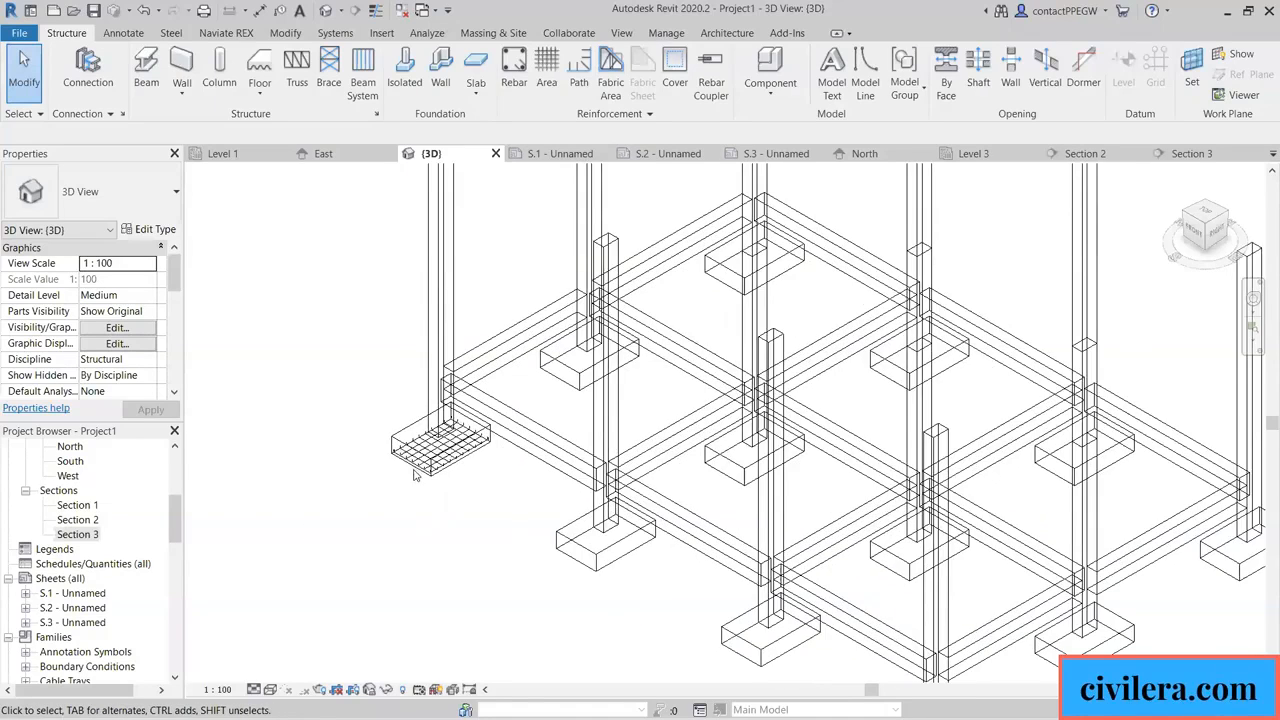
pyautogui.scroll(1, 416, 475)
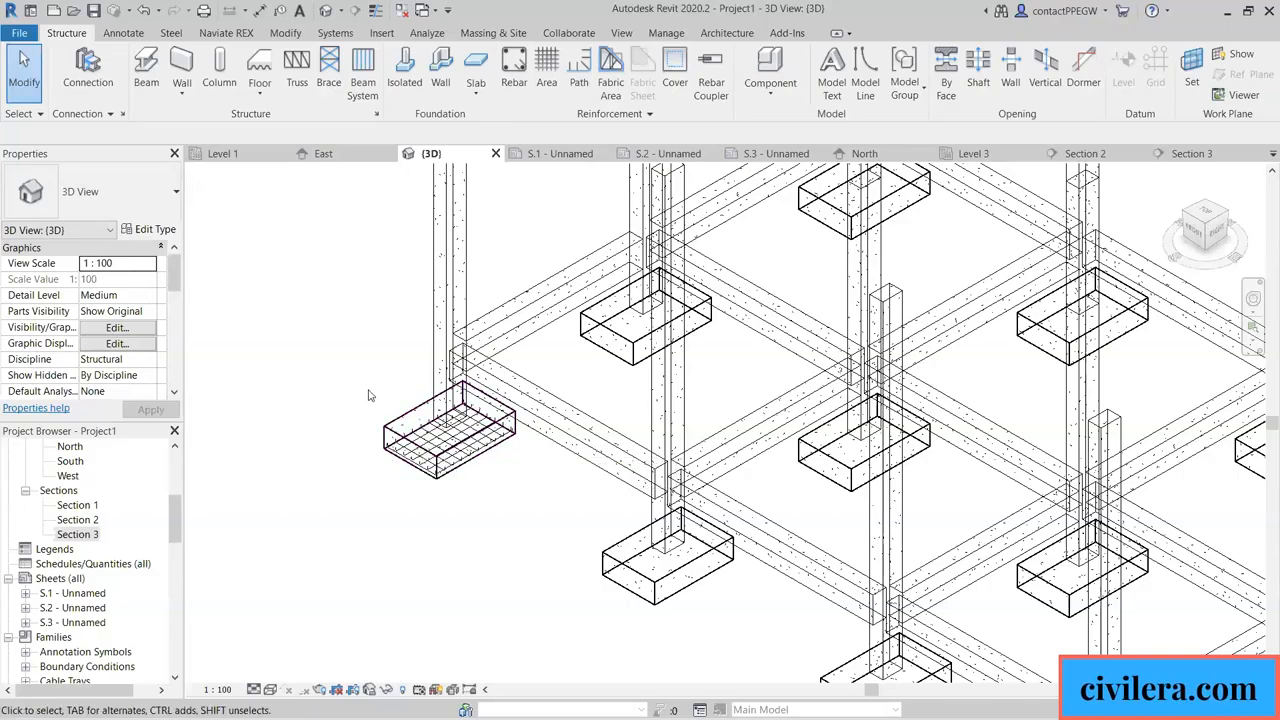
pyautogui.scroll(-2, 372, 414)
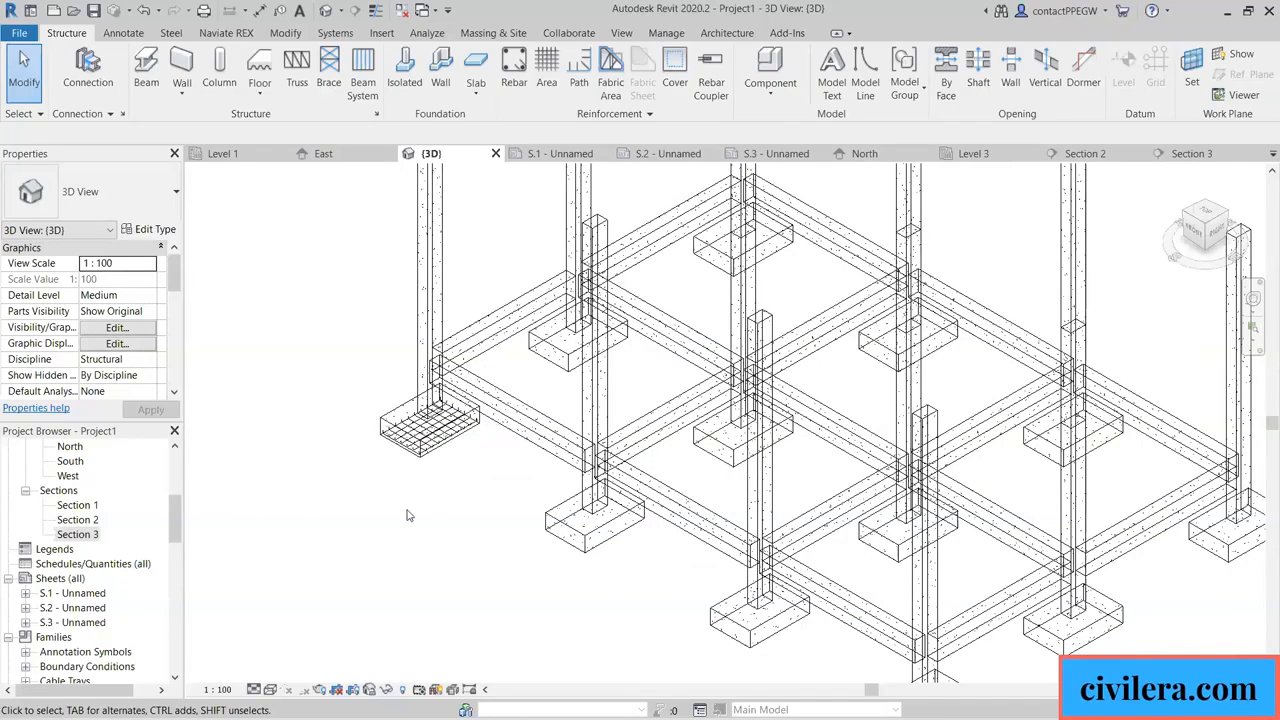
pyautogui.scroll(-2, 408, 515)
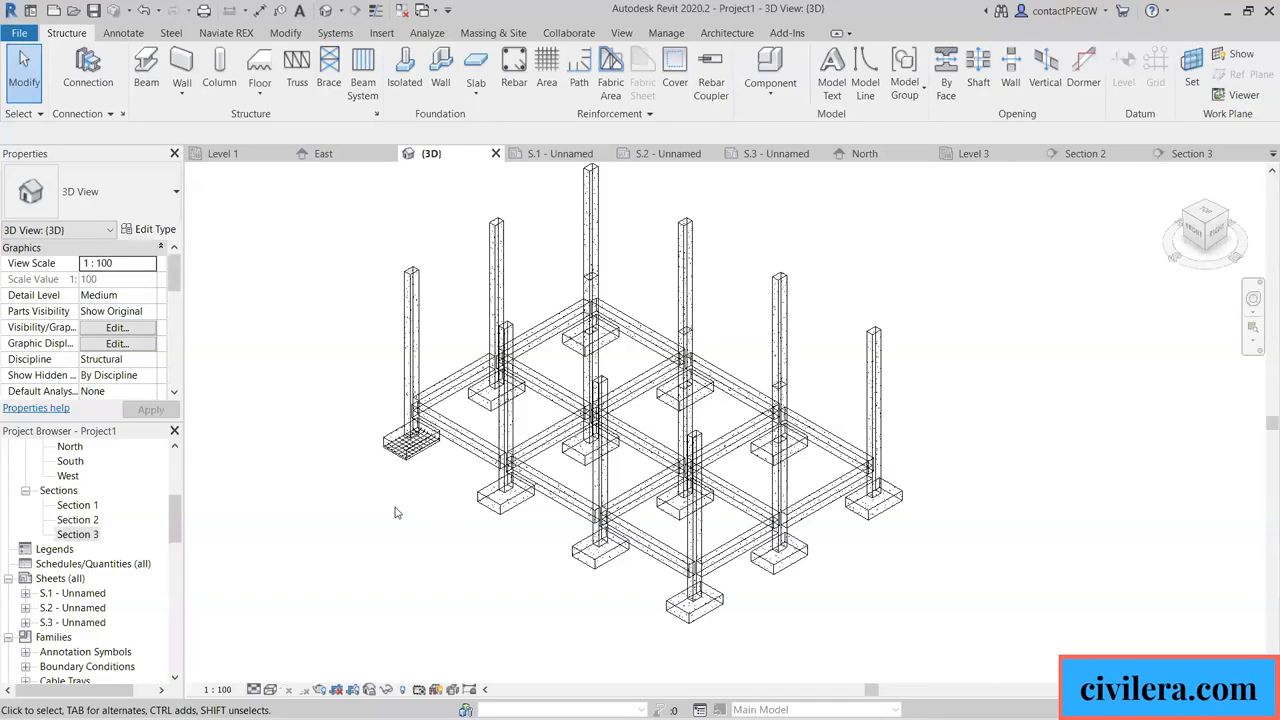
# Switch to File Explorer and open the IDEA CENTRE project folder under OFFICE, DESIGN DIMENSIONS, PROJECTS on drive C.
pyautogui.click(1226, 17)
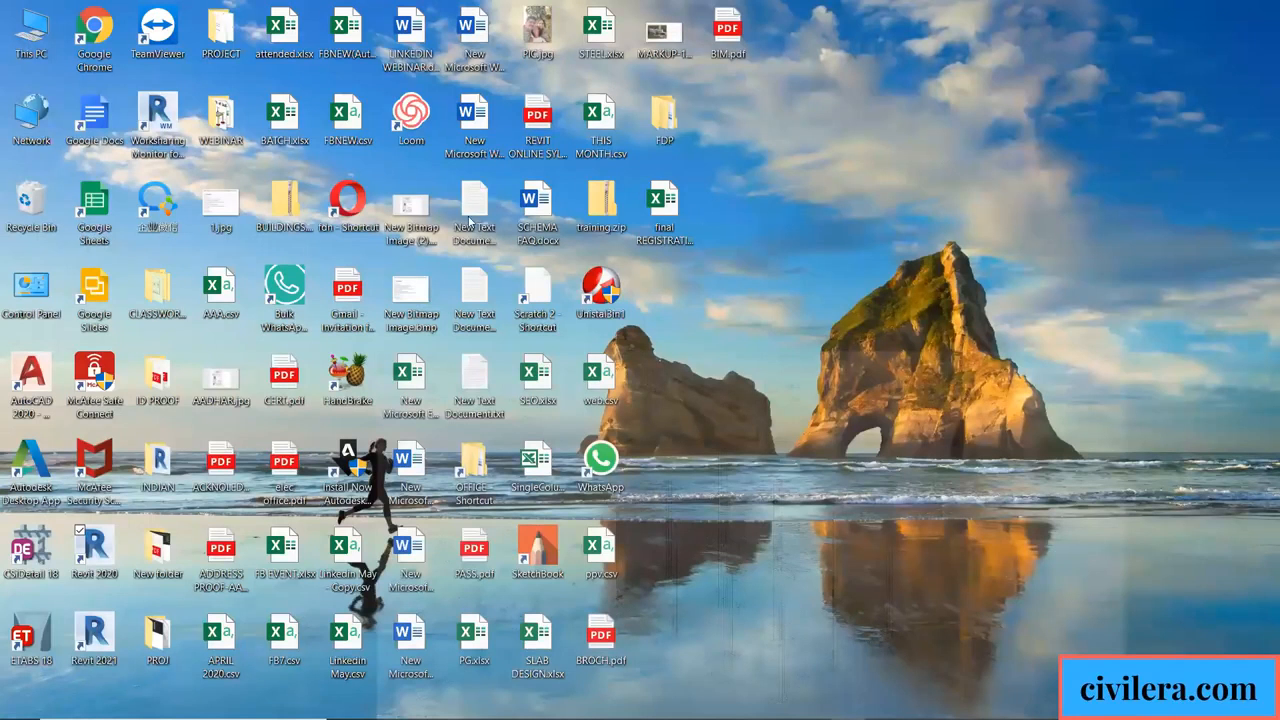
pyautogui.doubleClick(34, 40)
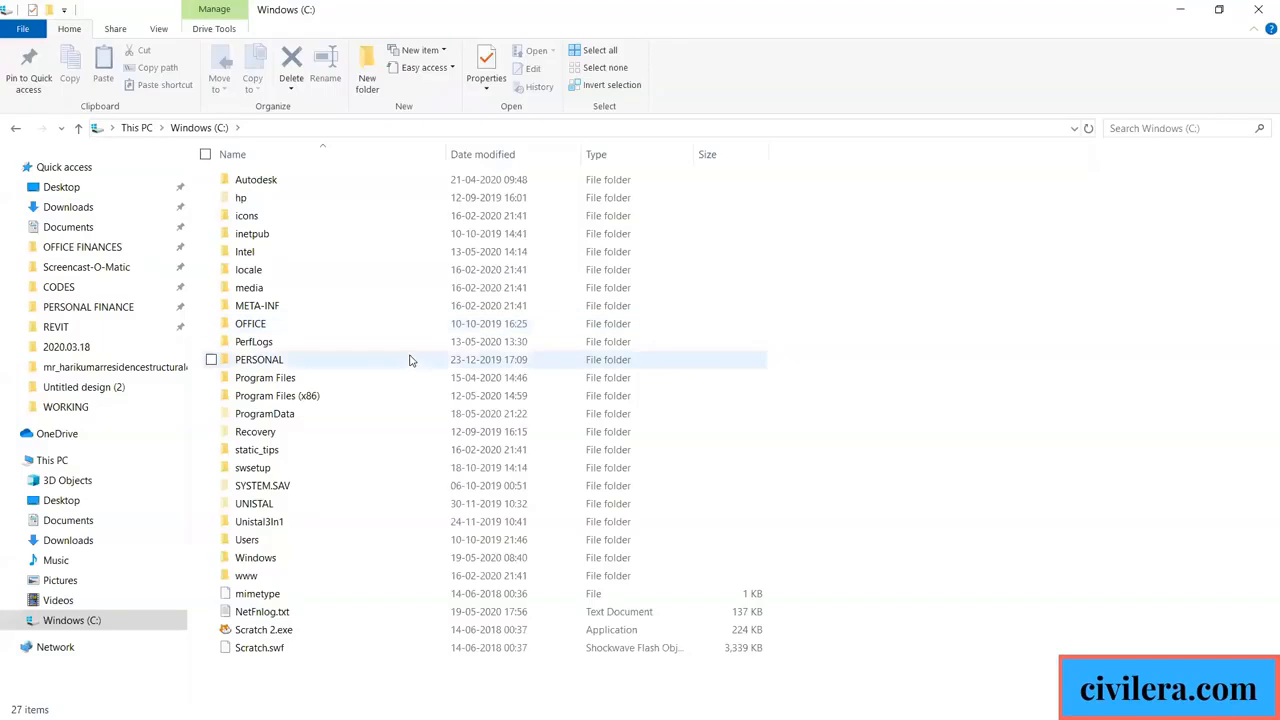
pyautogui.click(268, 325)
pyautogui.doubleClick(268, 324)
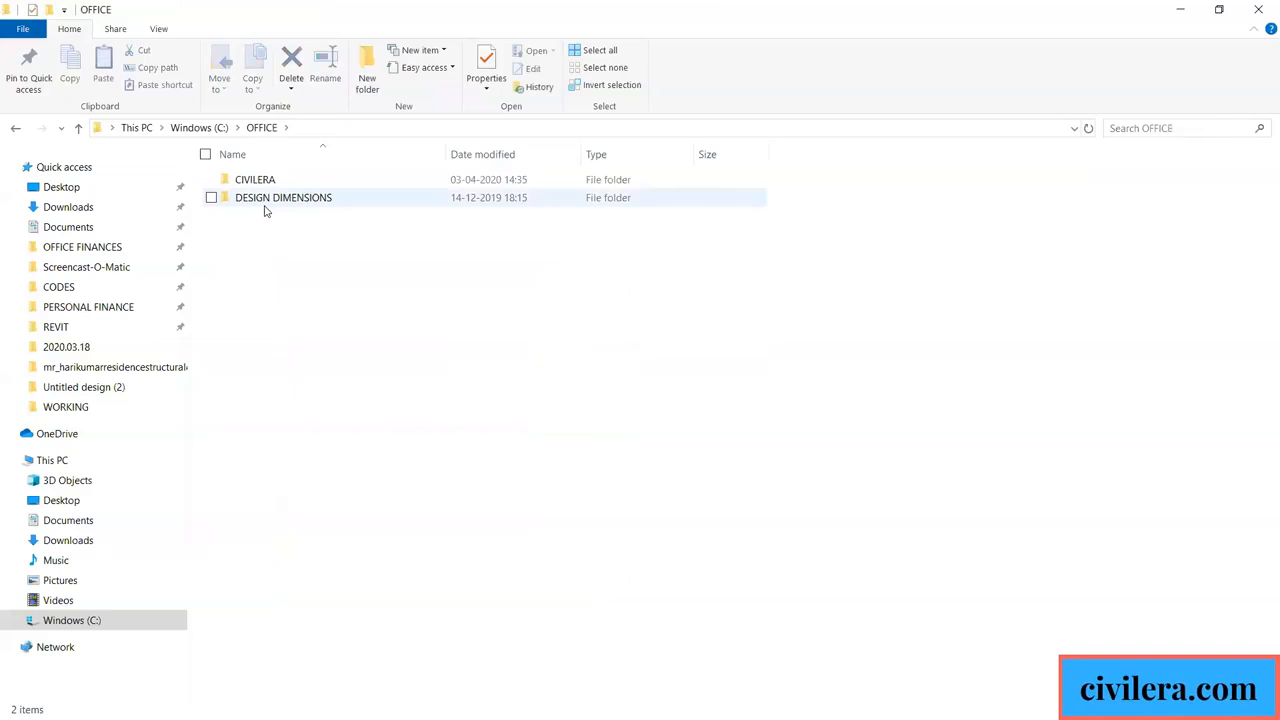
pyautogui.doubleClick(272, 200)
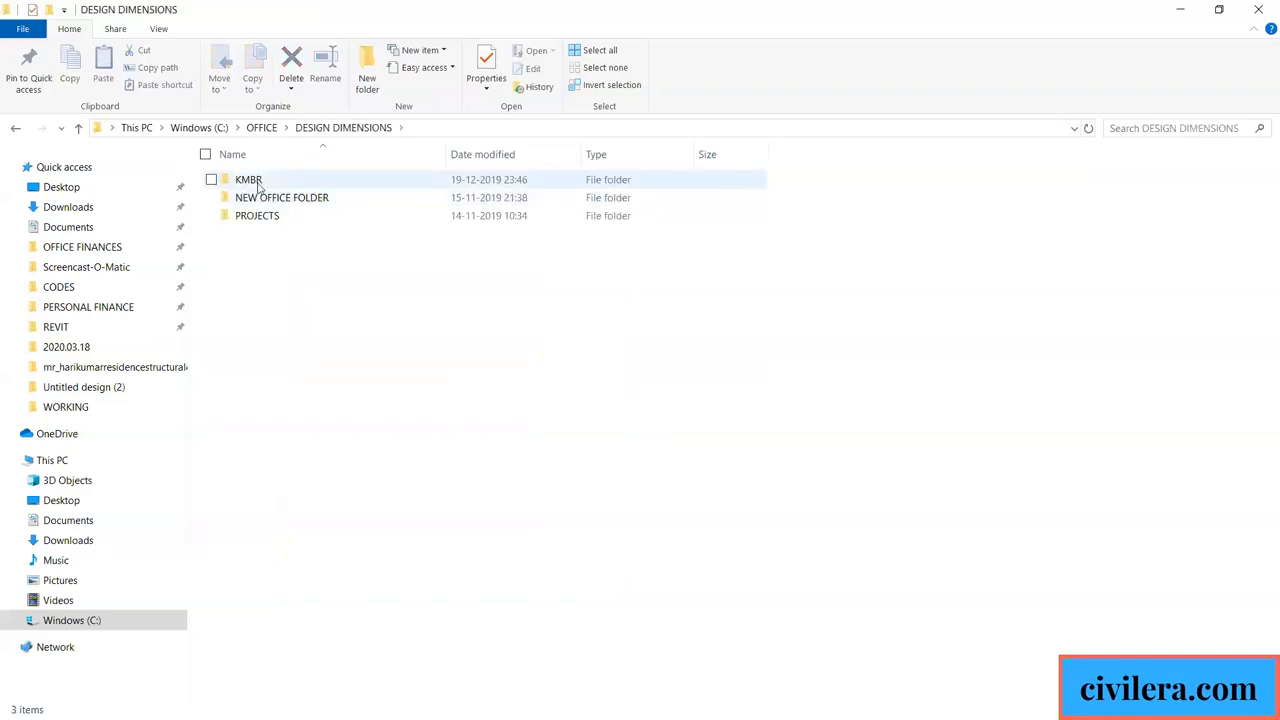
pyautogui.doubleClick(258, 217)
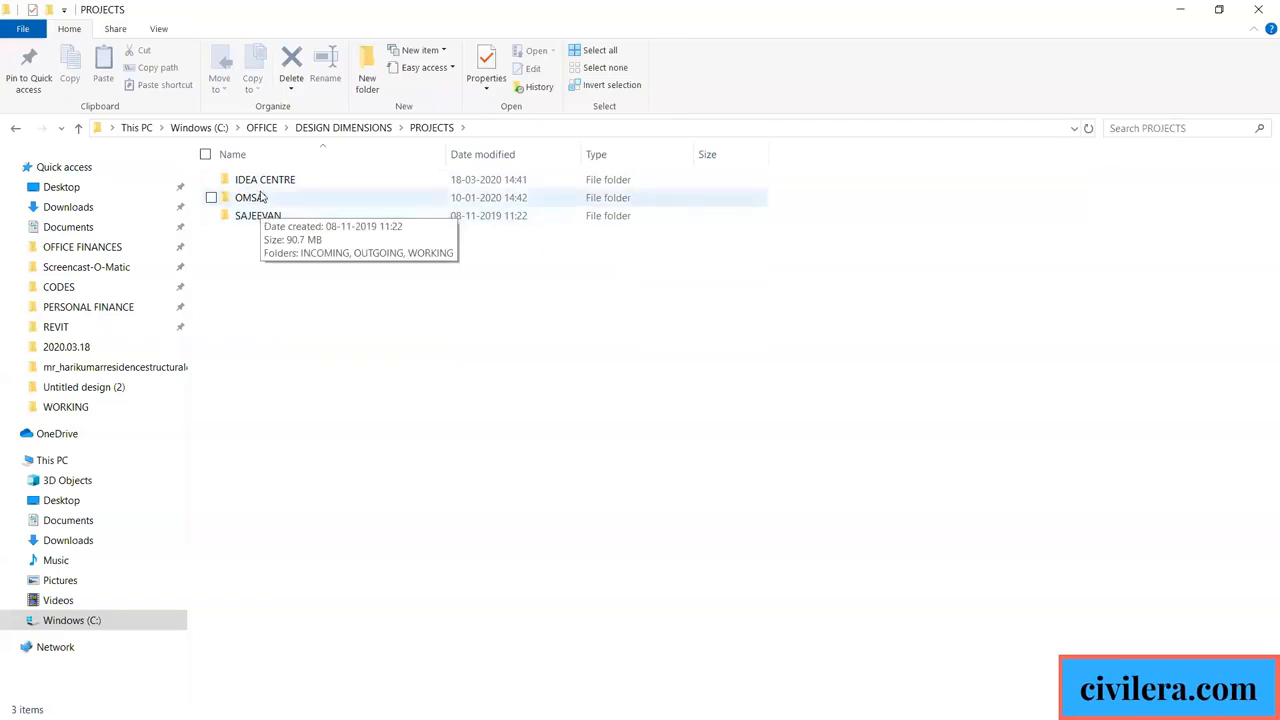
pyautogui.doubleClick(260, 181)
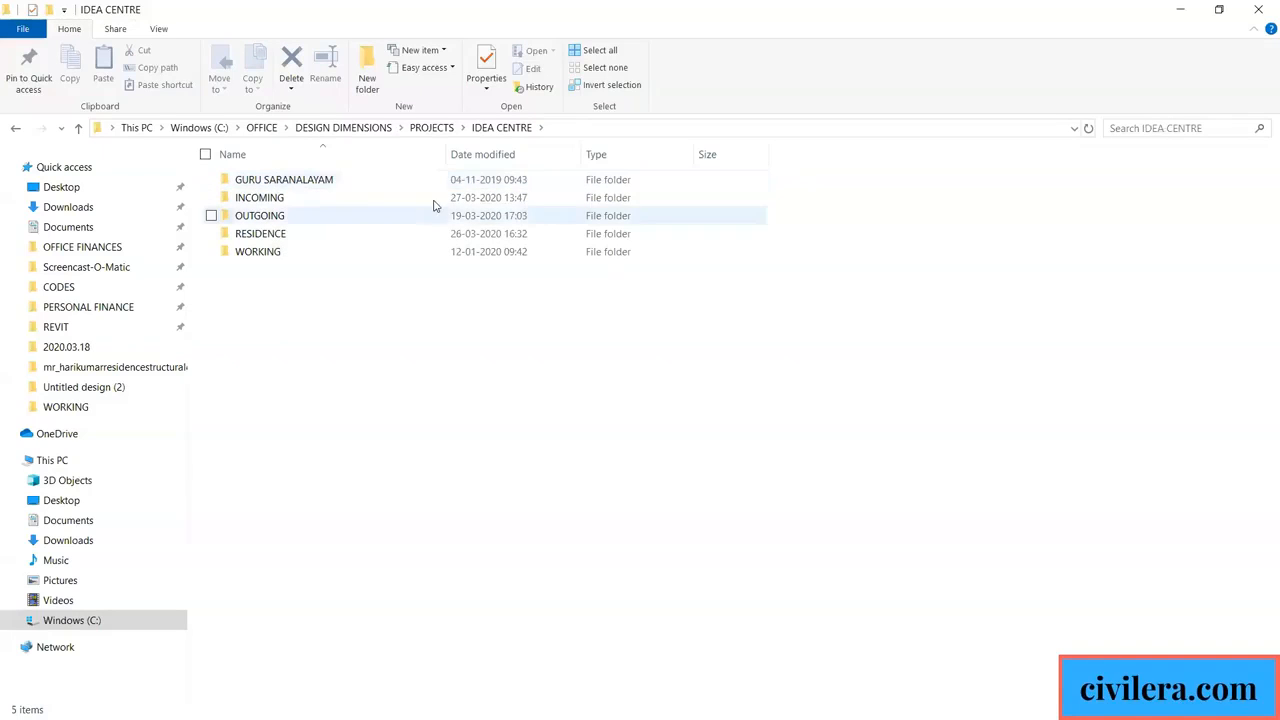
# Look over the dated subfolders in the project's INCOMING folder and return to the IDEA CENTRE folder.
pyautogui.moveTo(303, 233)
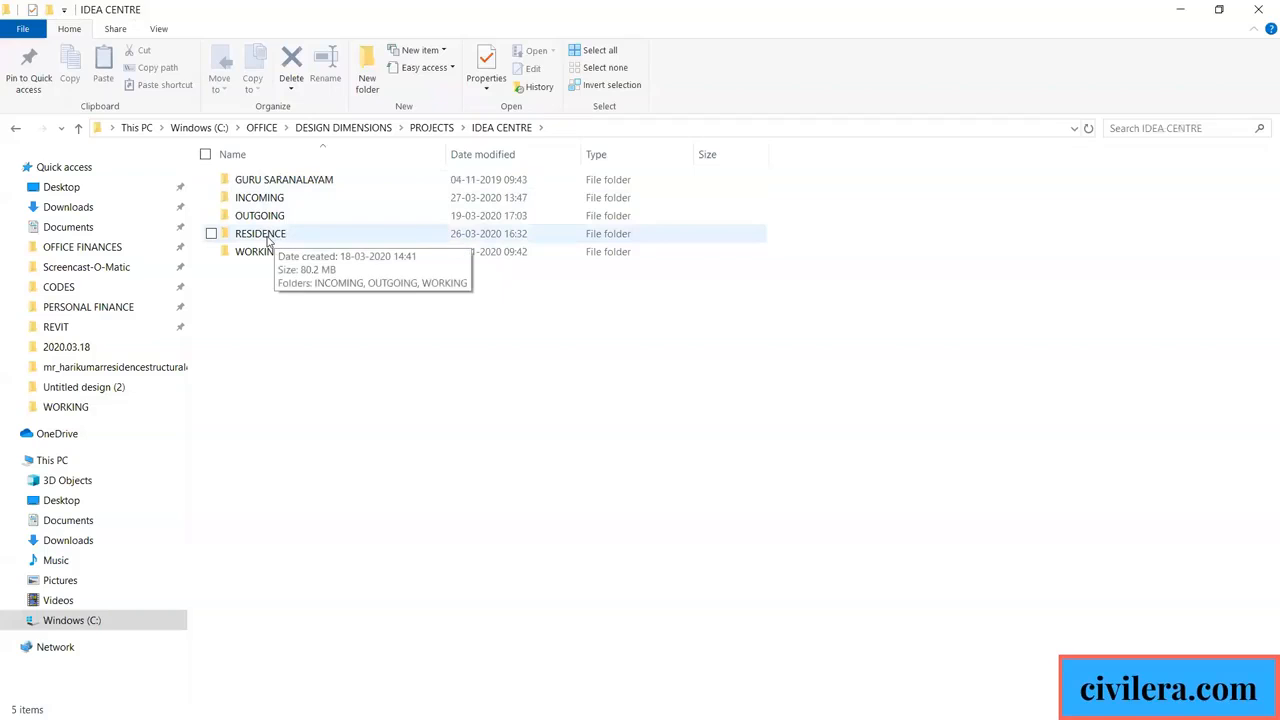
pyautogui.doubleClick(262, 199)
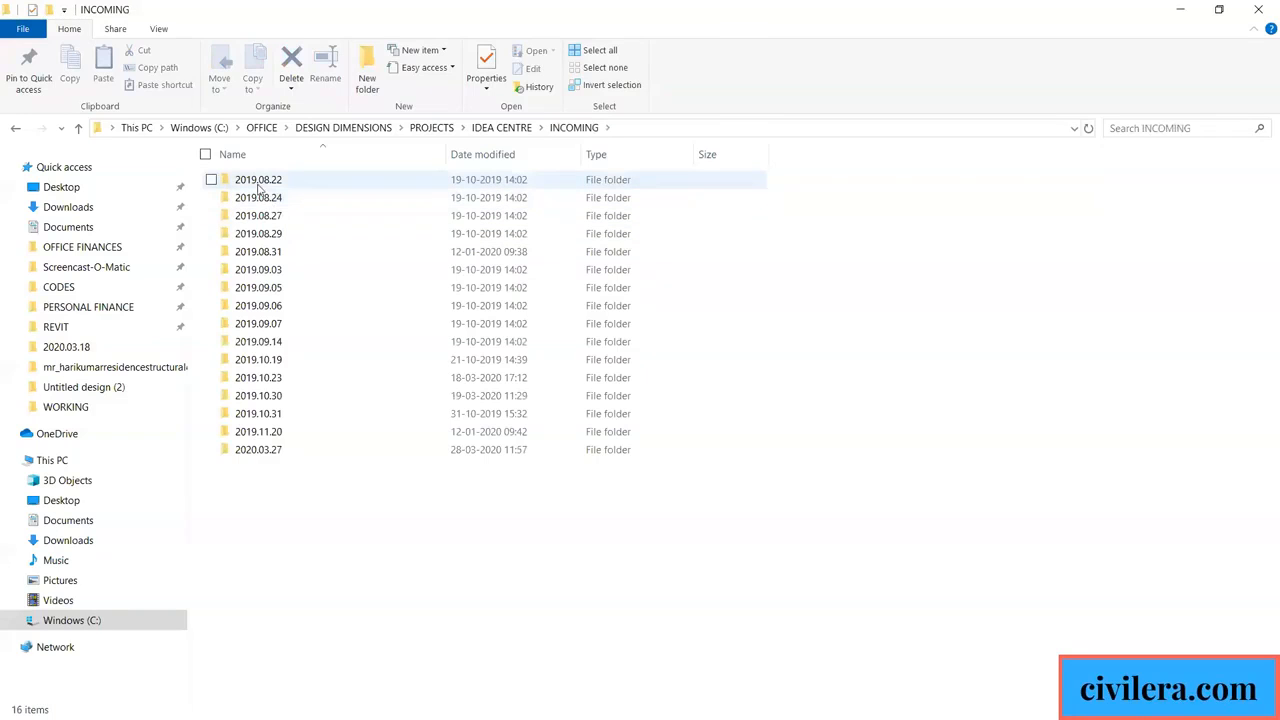
pyautogui.moveTo(274, 187)
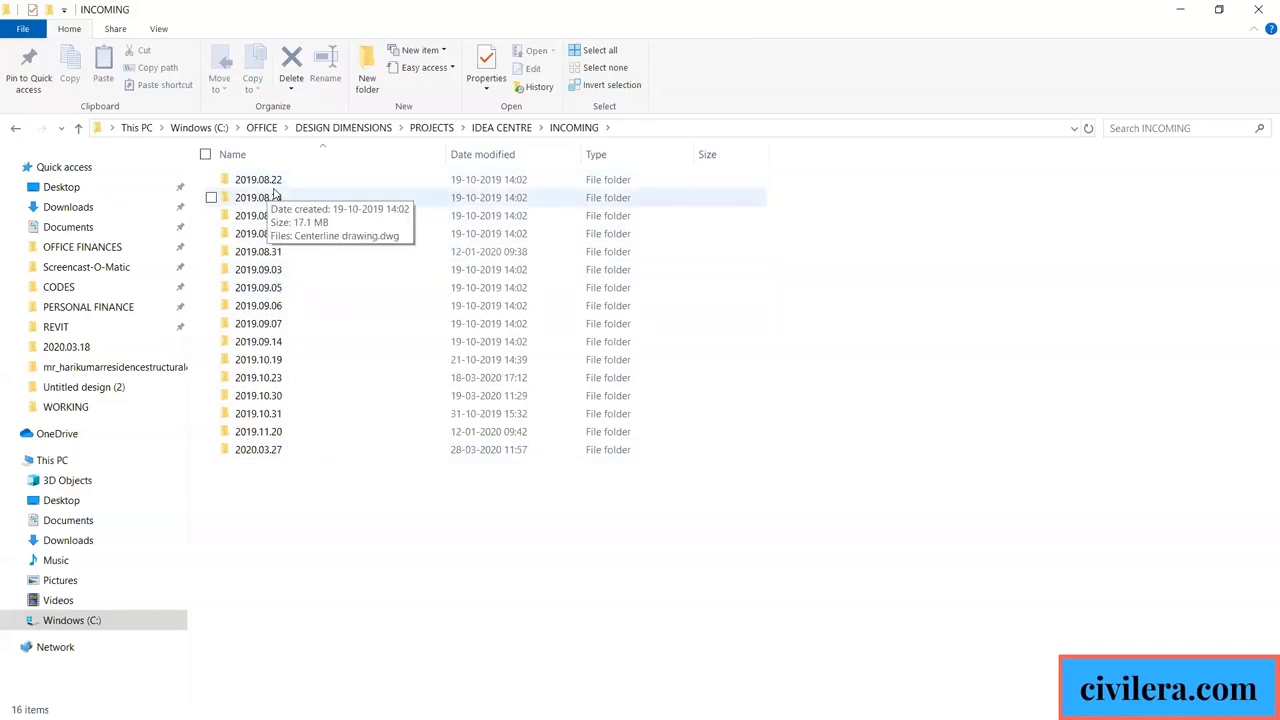
pyautogui.click(79, 130)
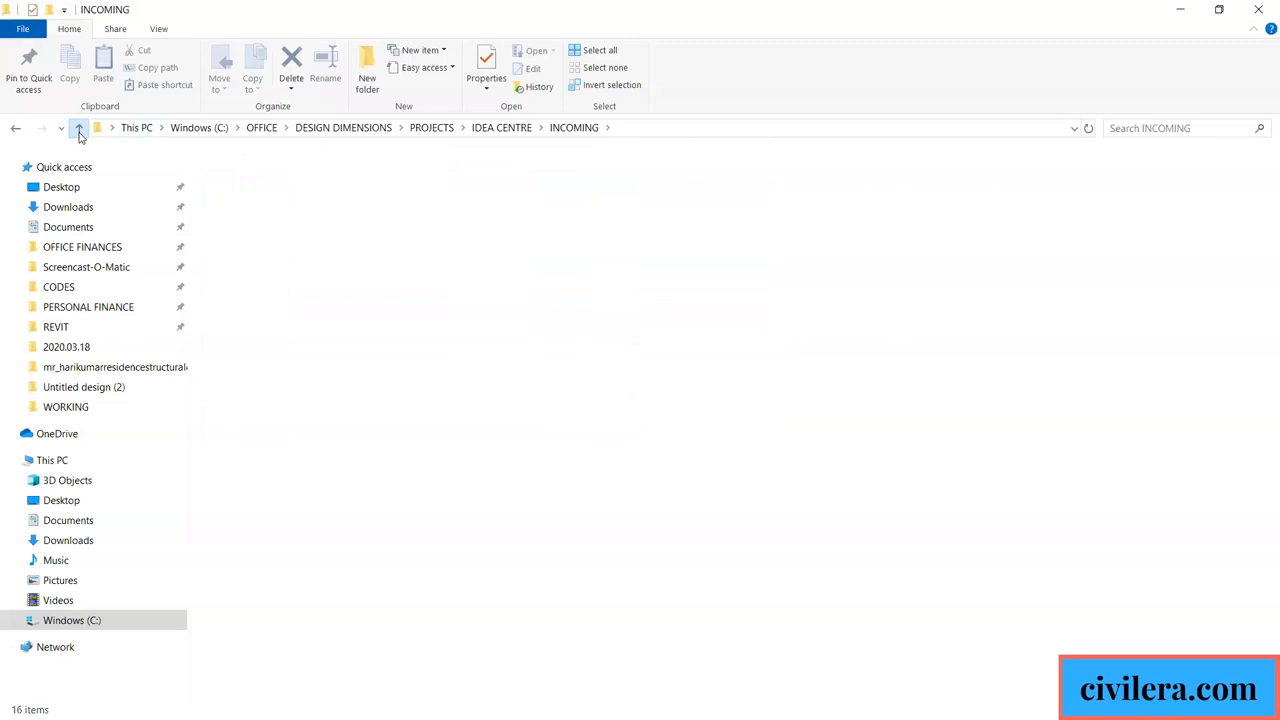
# Check the files issued in the 2020.03.19 and 2019.08.22 subfolders of the OUTGOING folder.
pyautogui.doubleClick(263, 219)
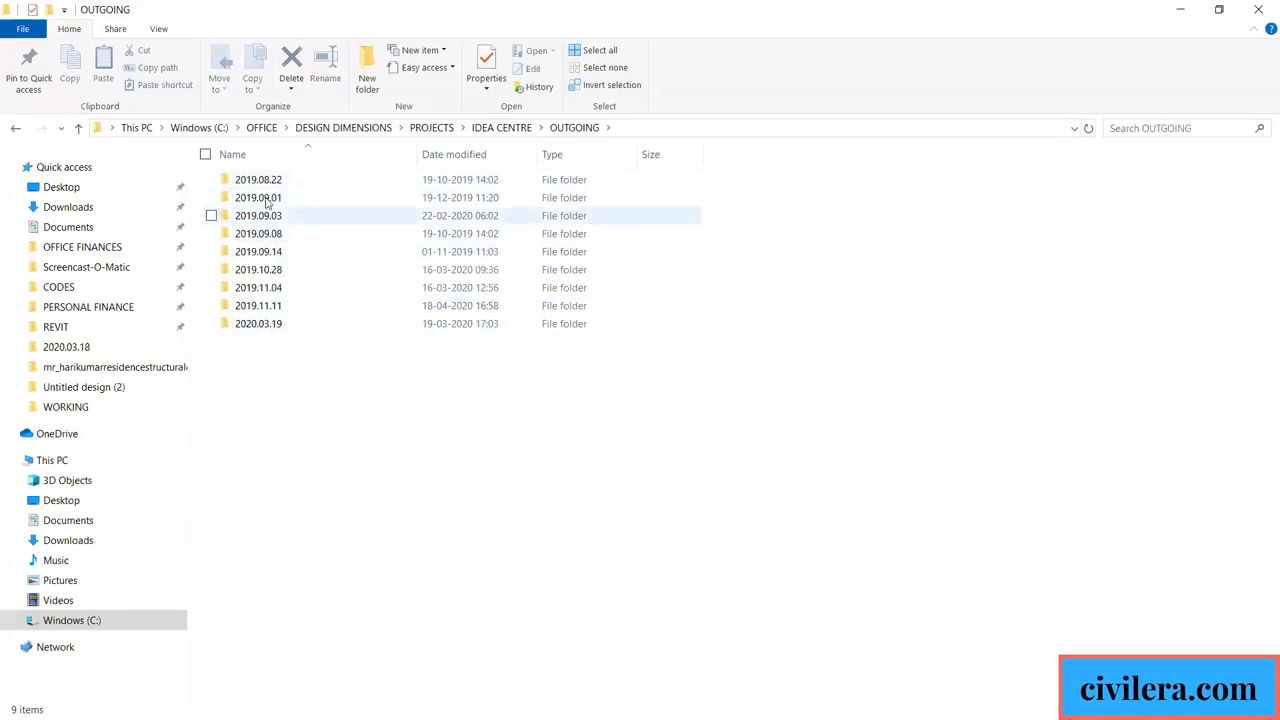
pyautogui.doubleClick(272, 332)
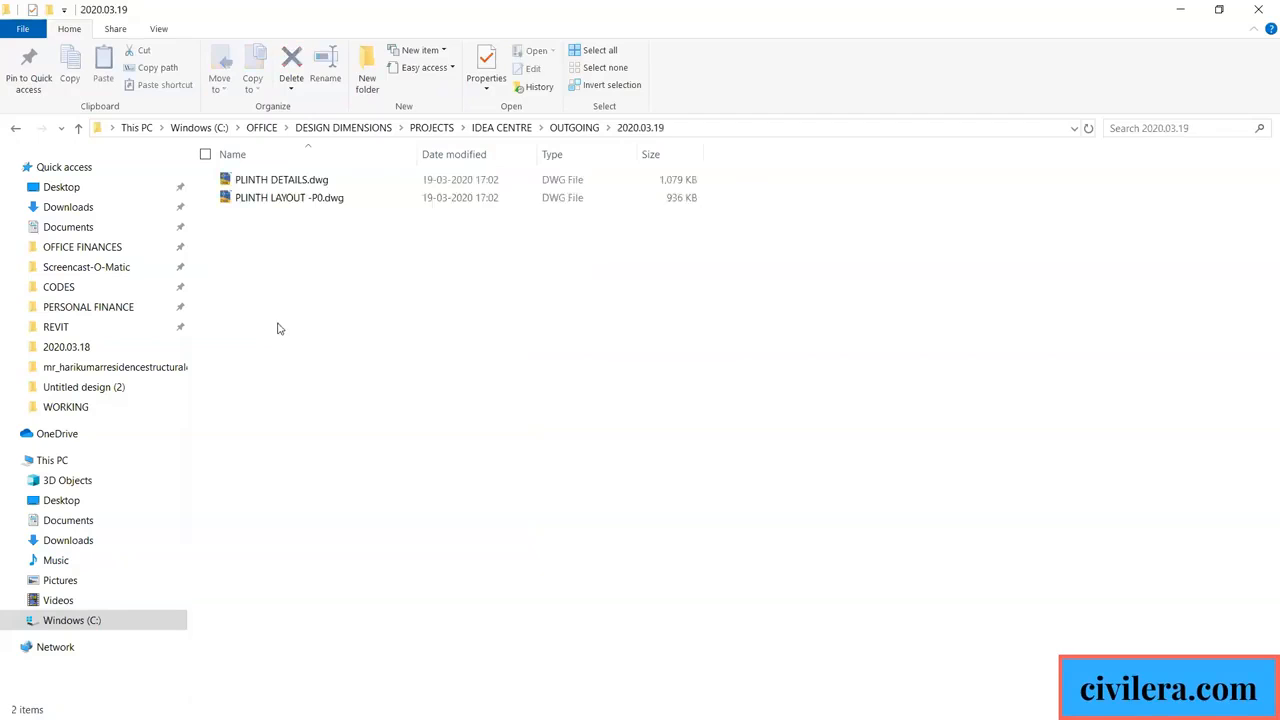
pyautogui.click(78, 128)
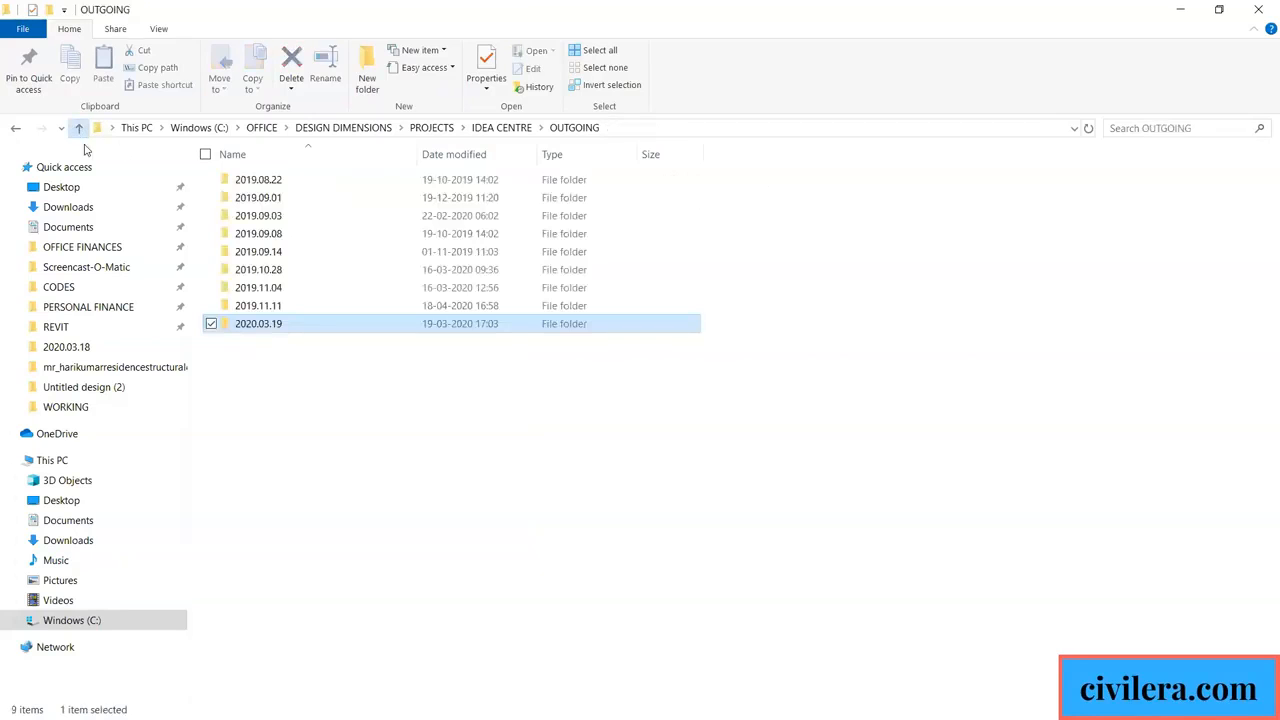
pyautogui.doubleClick(248, 182)
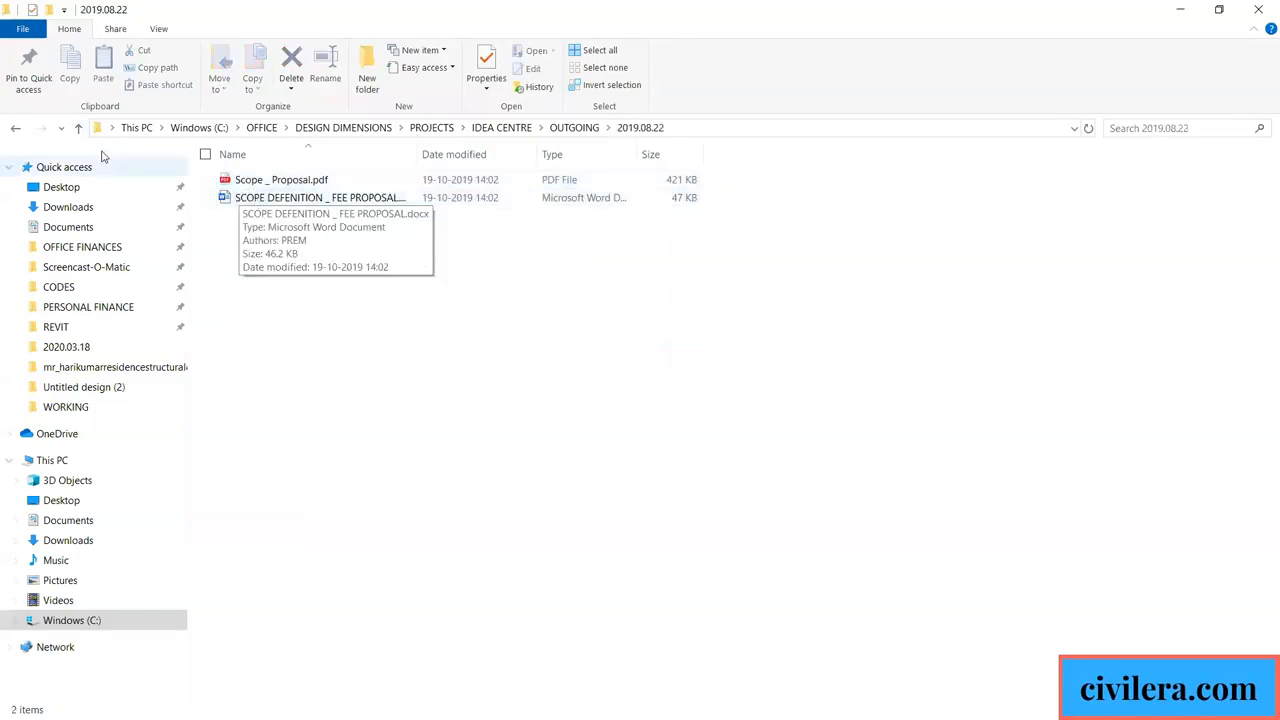
pyautogui.click(78, 128)
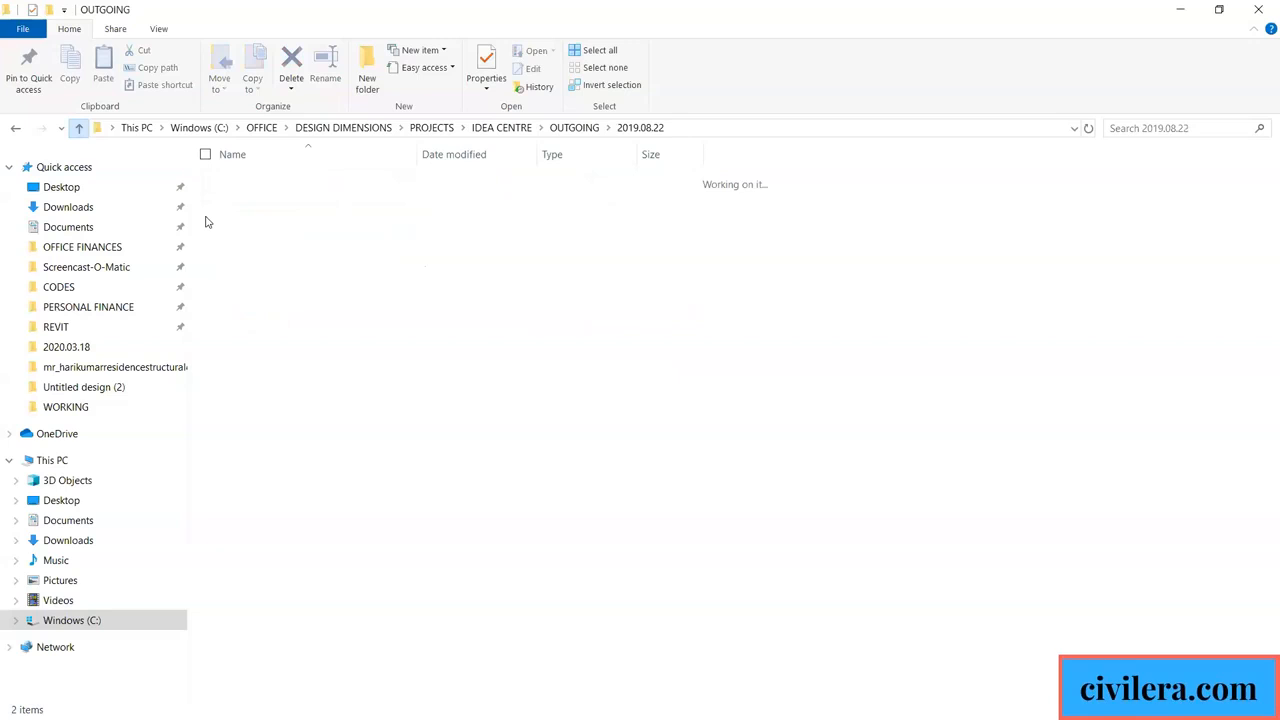
# Review the drawings and PDFs issued in the OUTGOING folder's 2019.09.01 subfolder.
pyautogui.click(260, 199)
pyautogui.doubleClick(262, 200)
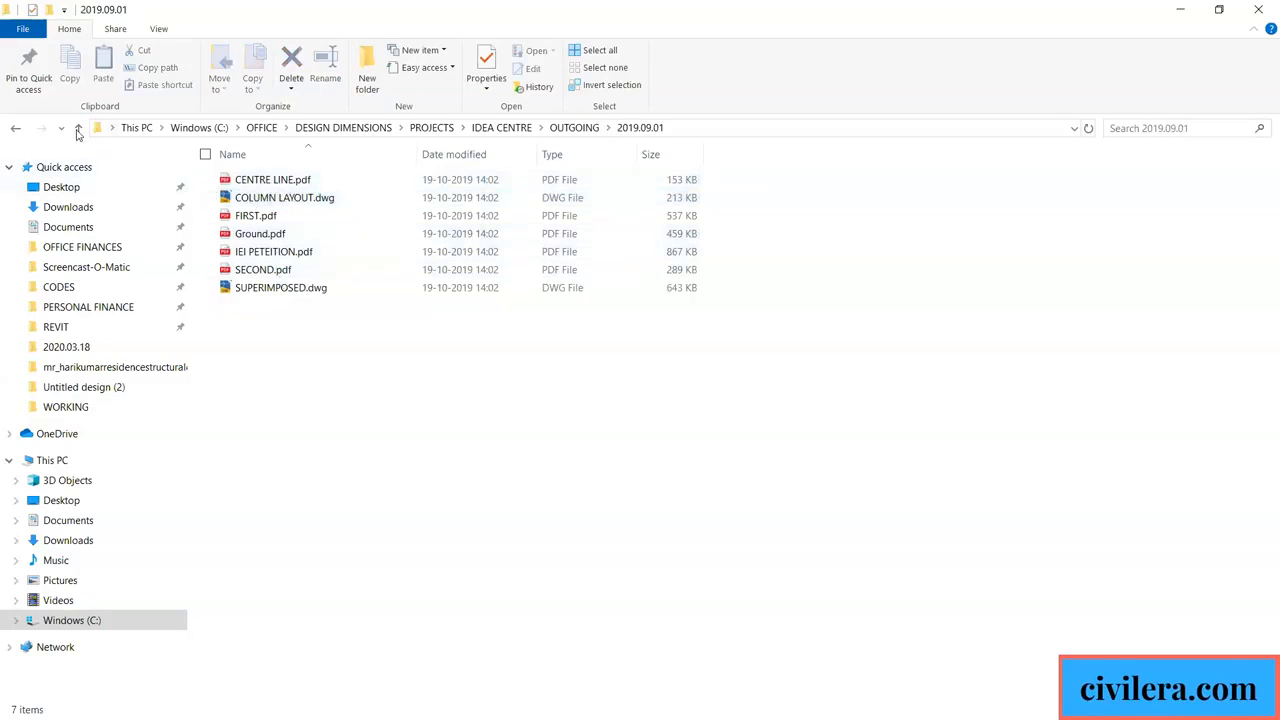
pyautogui.click(76, 132)
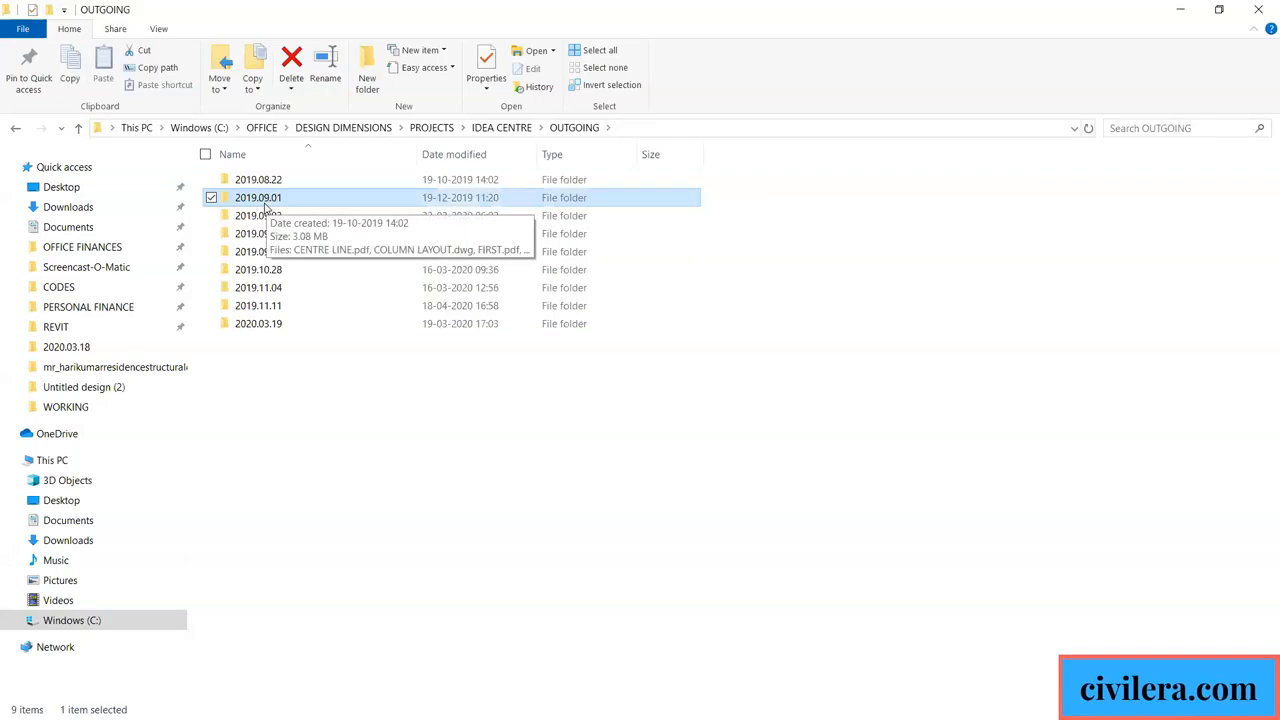
pyautogui.doubleClick(260, 199)
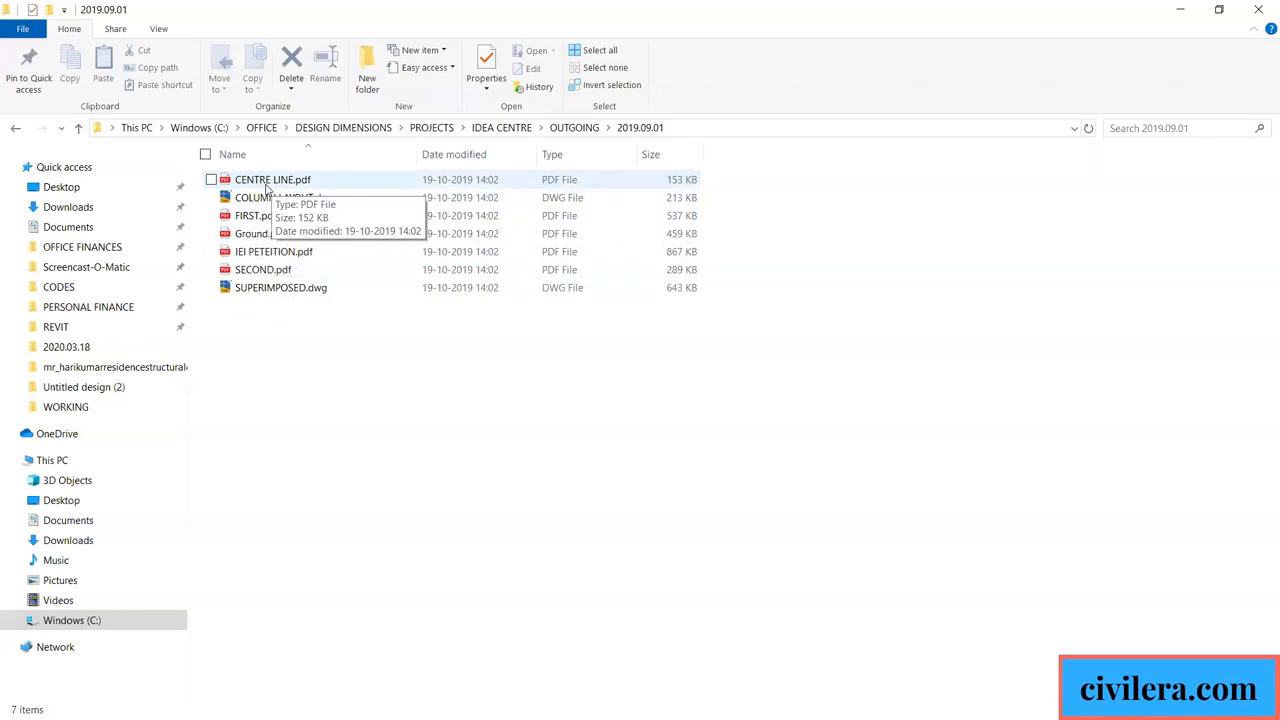
pyautogui.click(78, 127)
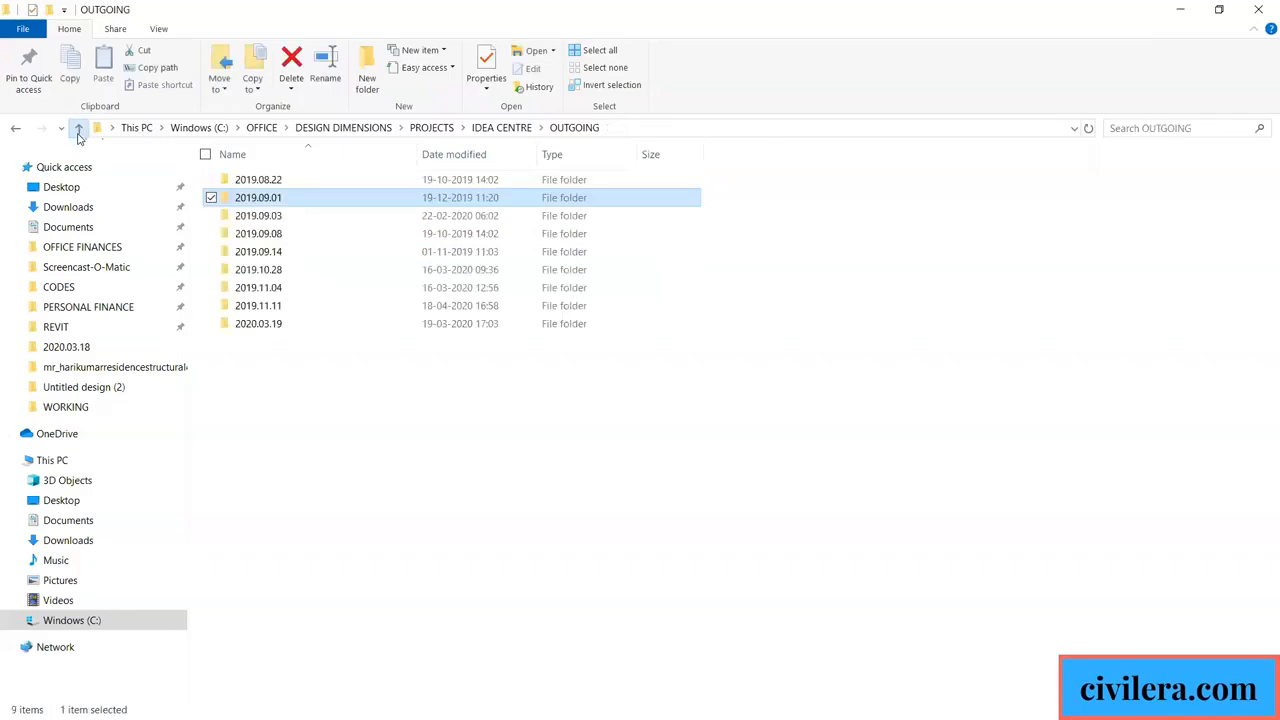
# Review the footing layout revisions in the 2019.09.03 and 2019.09.08 subfolders of the OUTGOING folder.
pyautogui.doubleClick(277, 216)
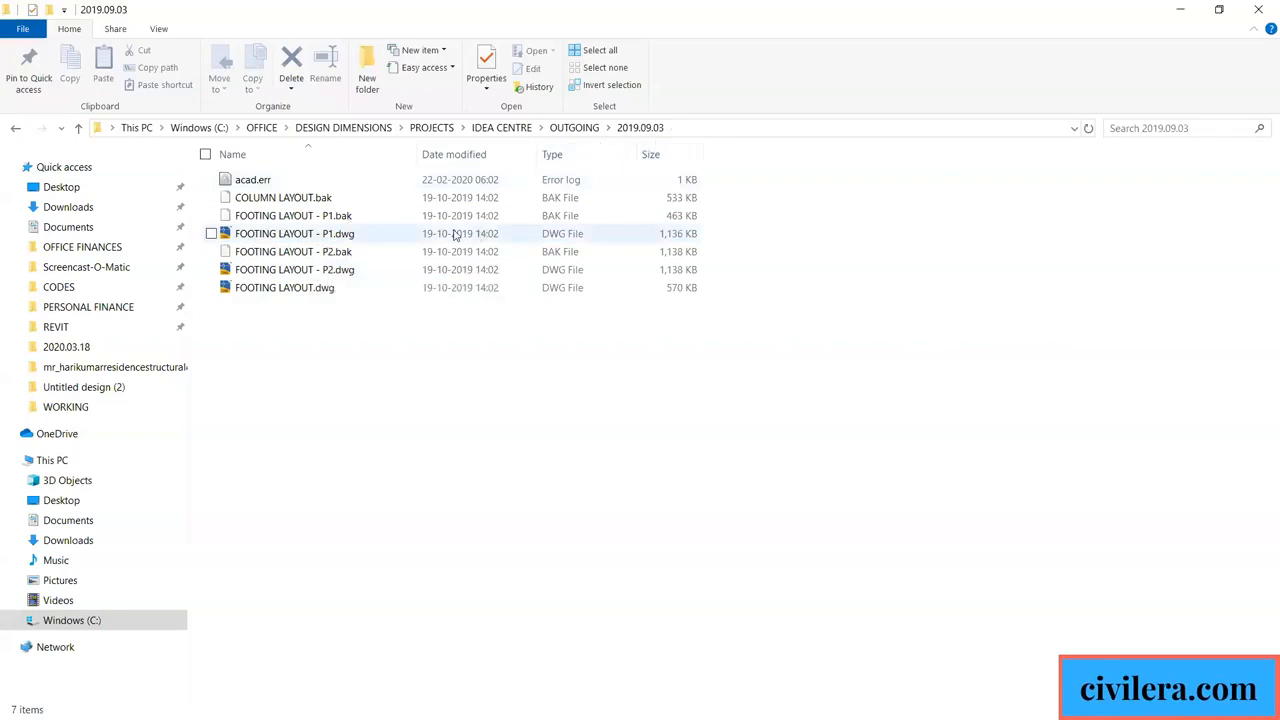
pyautogui.hotkey('alt', 'Up')
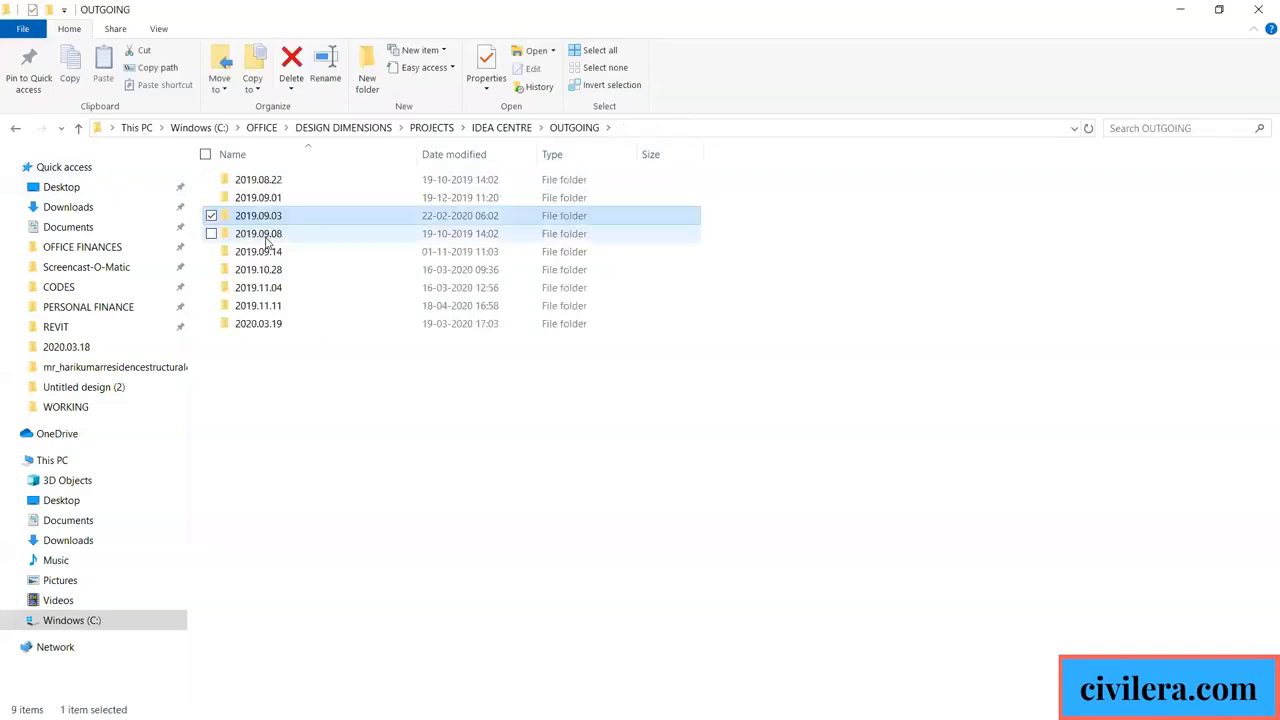
pyautogui.click(270, 238)
pyautogui.doubleClick(270, 240)
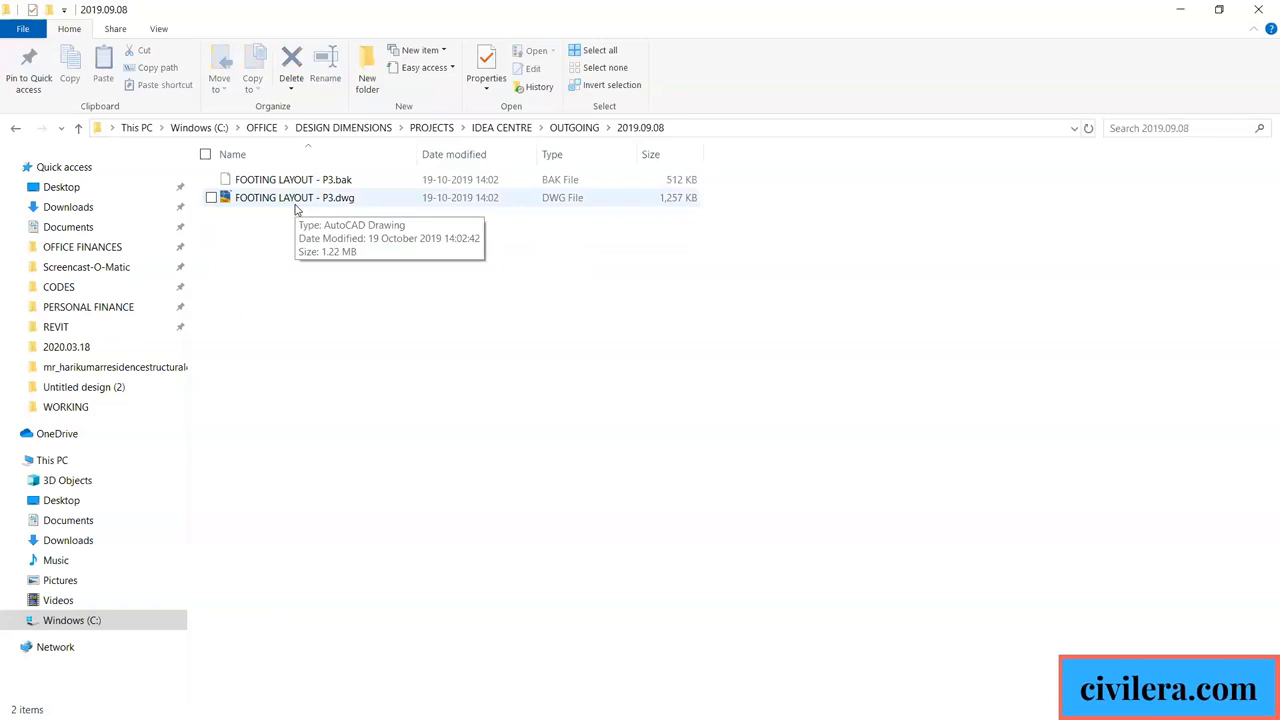
pyautogui.click(78, 128)
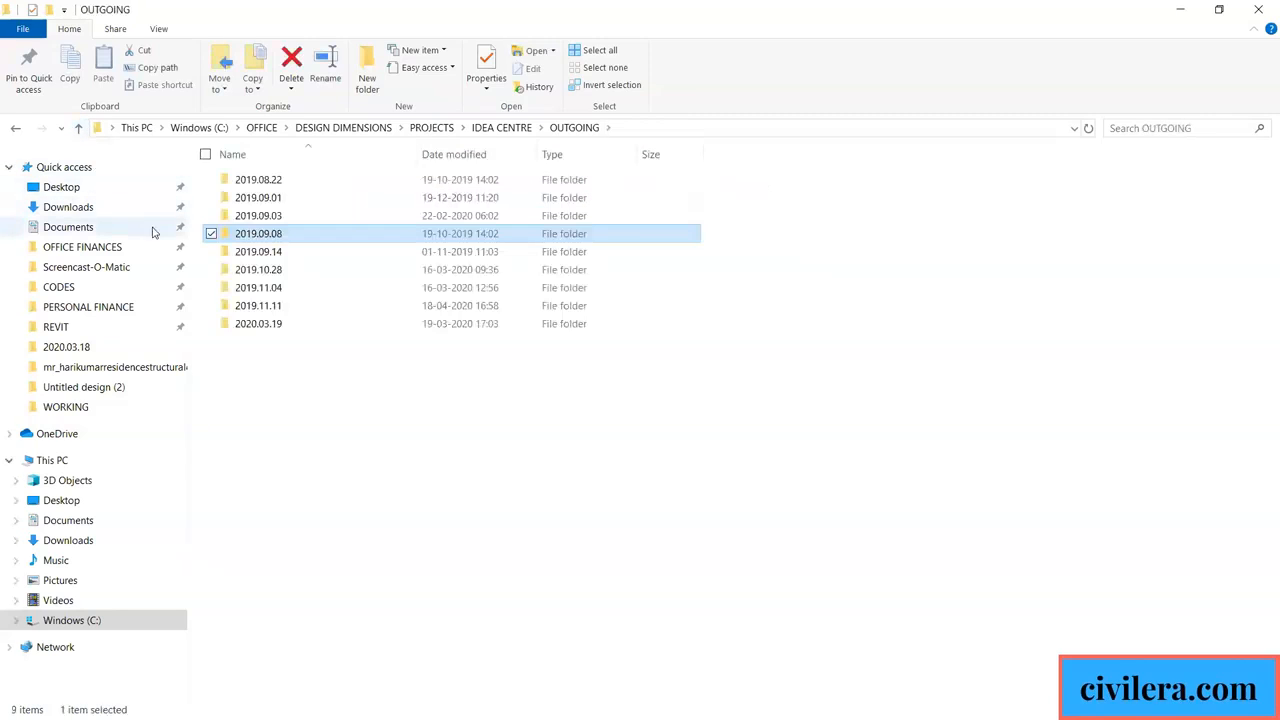
# Reopen the 2019.09.08 subfolder to check the details of FOOTING LAYOUT - P3.dwg, and return to OUTGOING.
pyautogui.moveTo(270, 240)
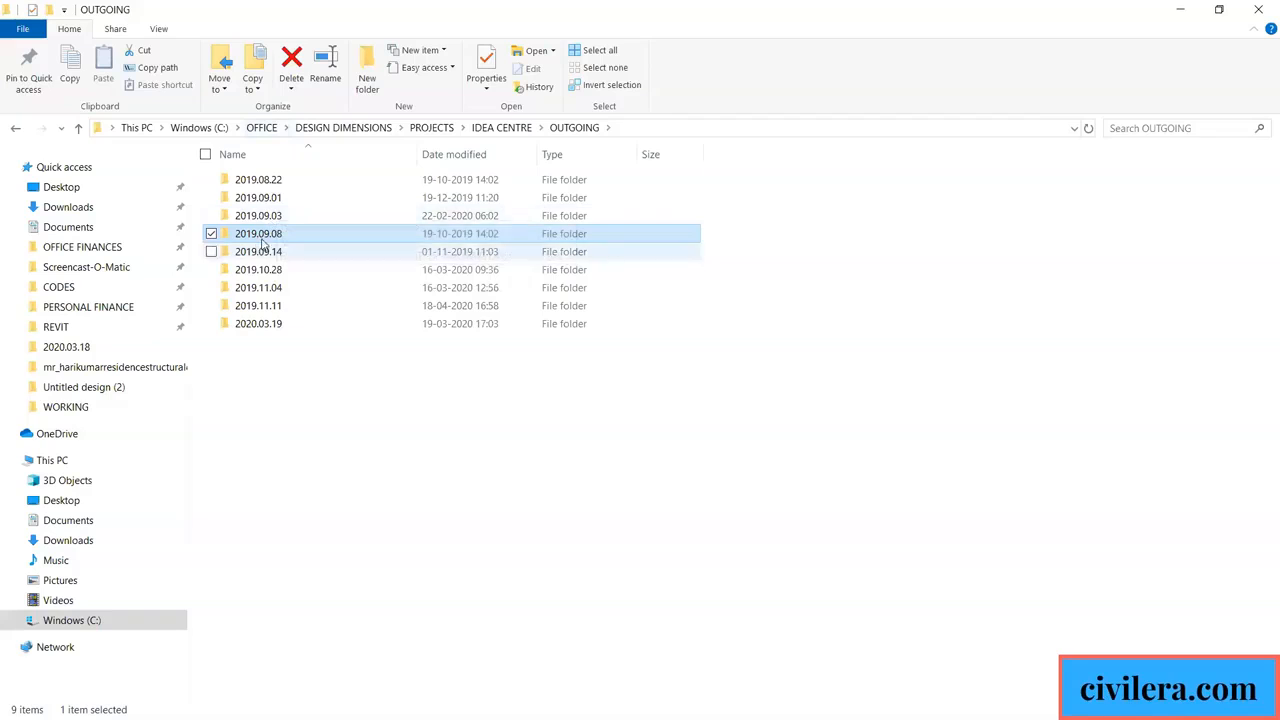
pyautogui.doubleClick(267, 235)
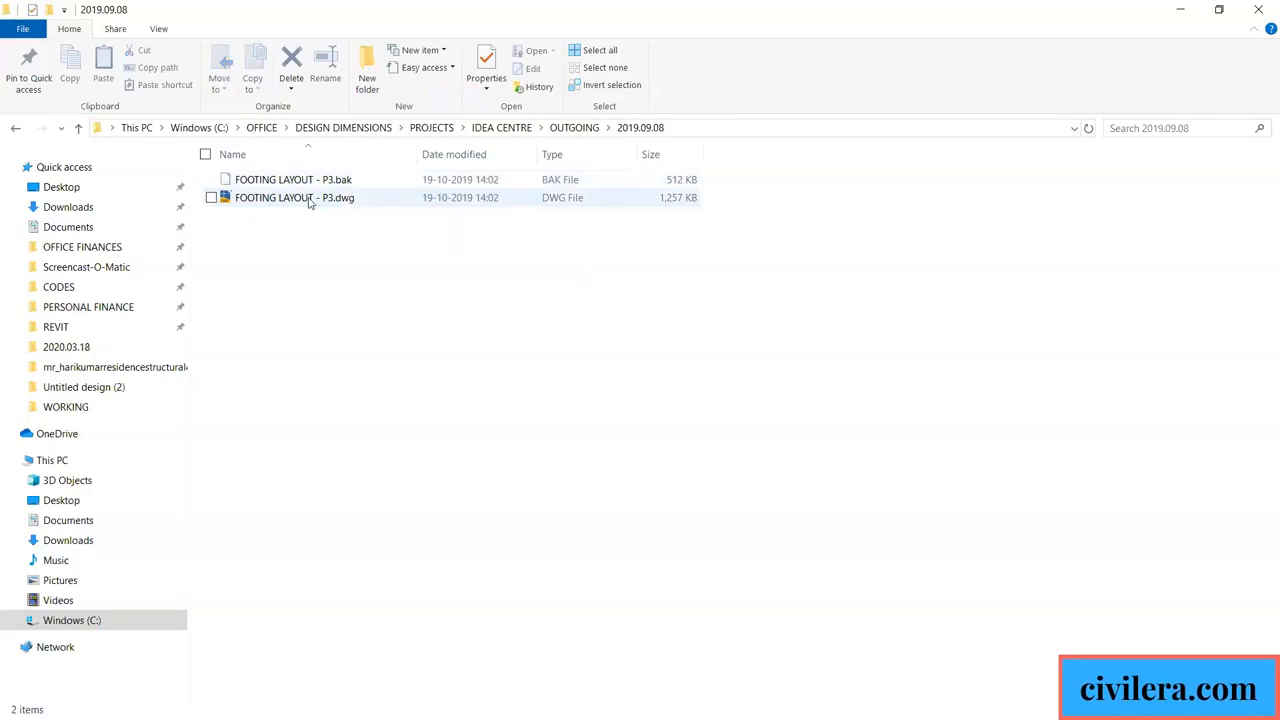
pyautogui.moveTo(278, 210)
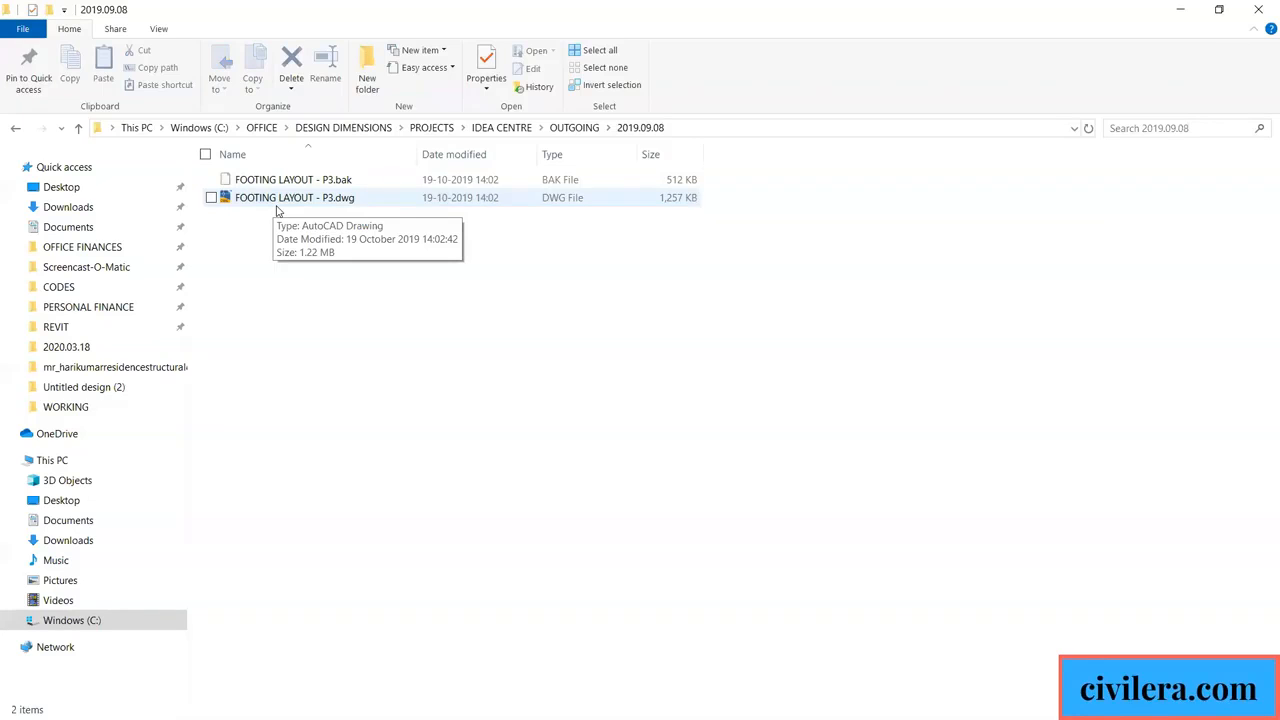
pyautogui.click(78, 130)
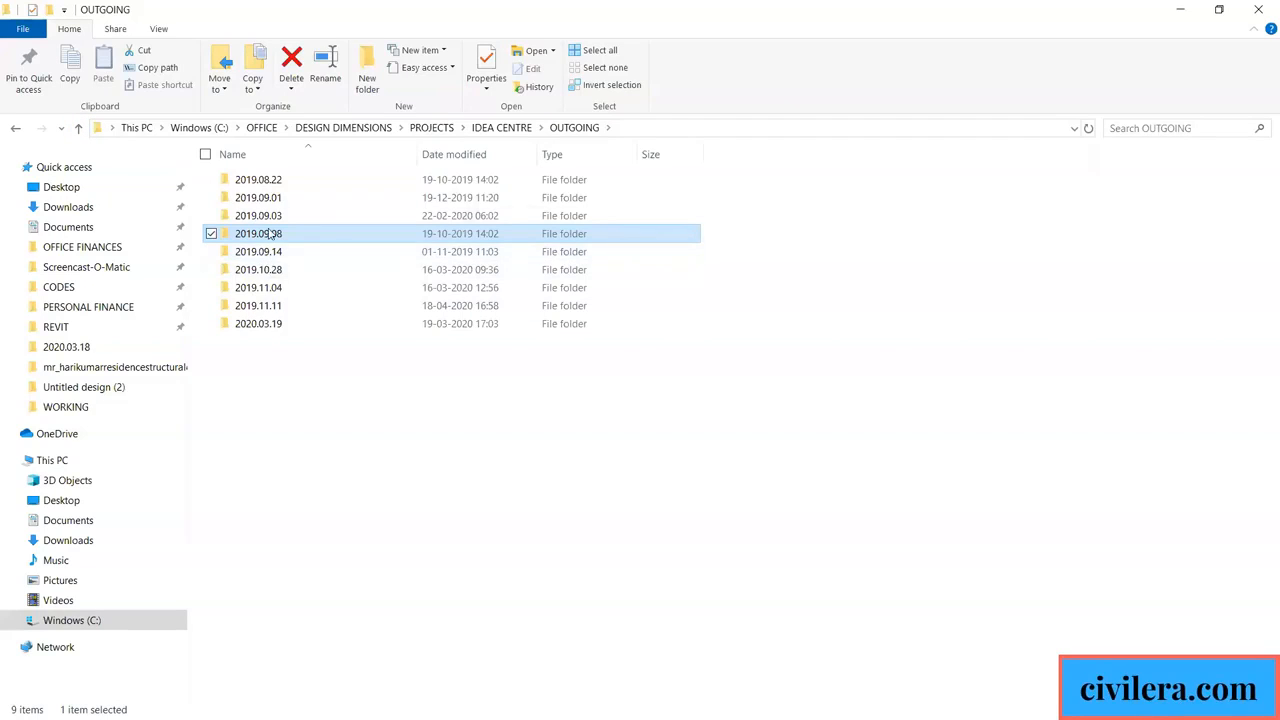
# Minimize the OUTGOING folder and the structural model, switch to Microsoft Whiteboard, and bring up the WHY BIM NOW slide.
pyautogui.moveTo(272, 335)
pyautogui.click(1180, 10)
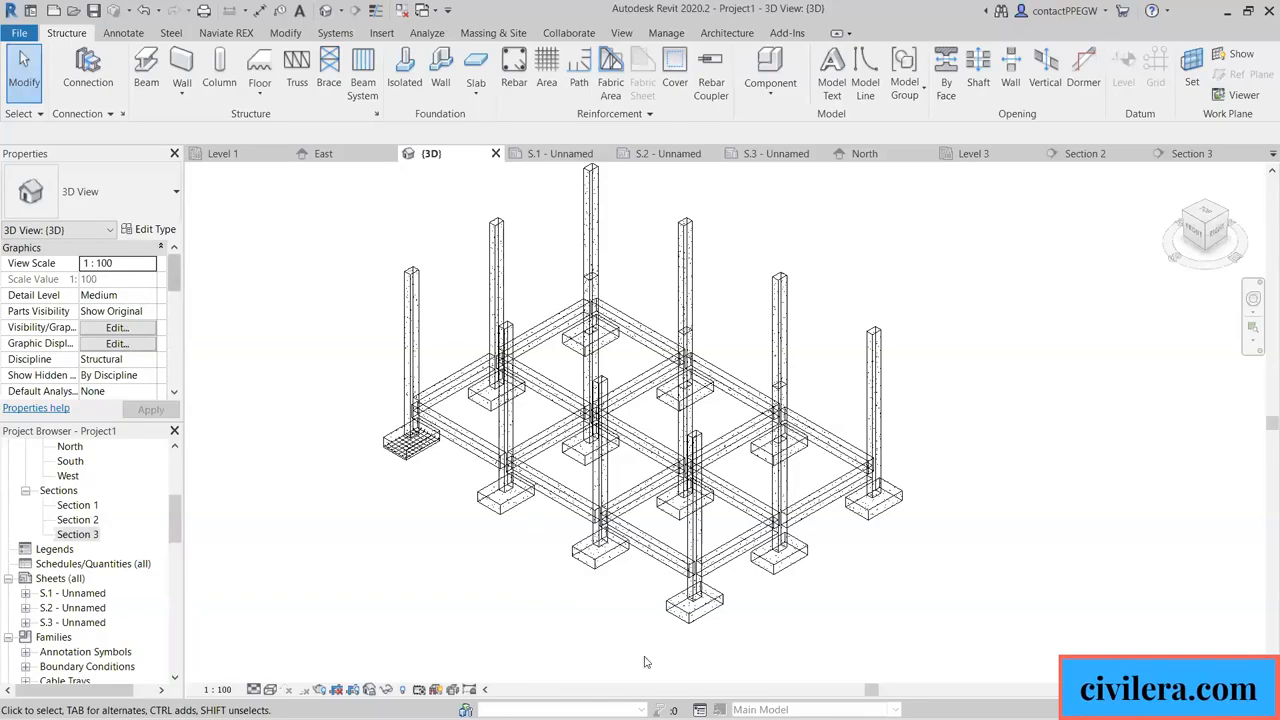
pyautogui.click(1225, 12)
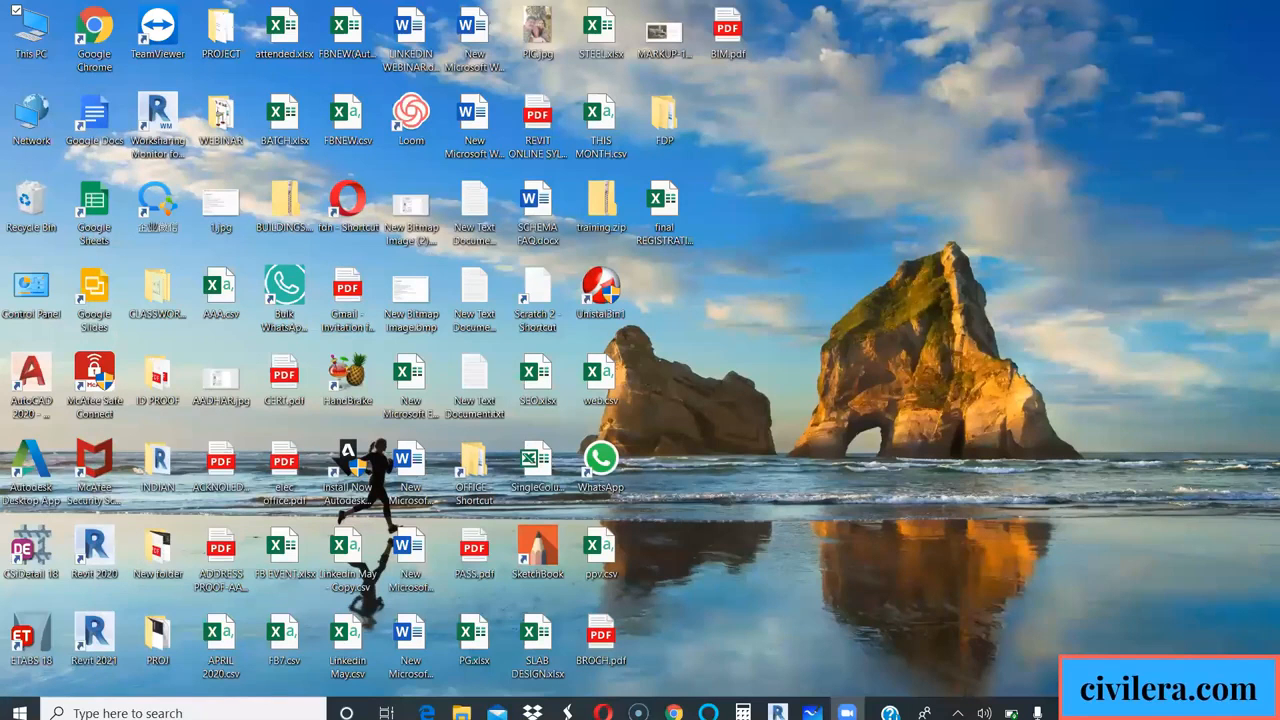
pyautogui.click(812, 713)
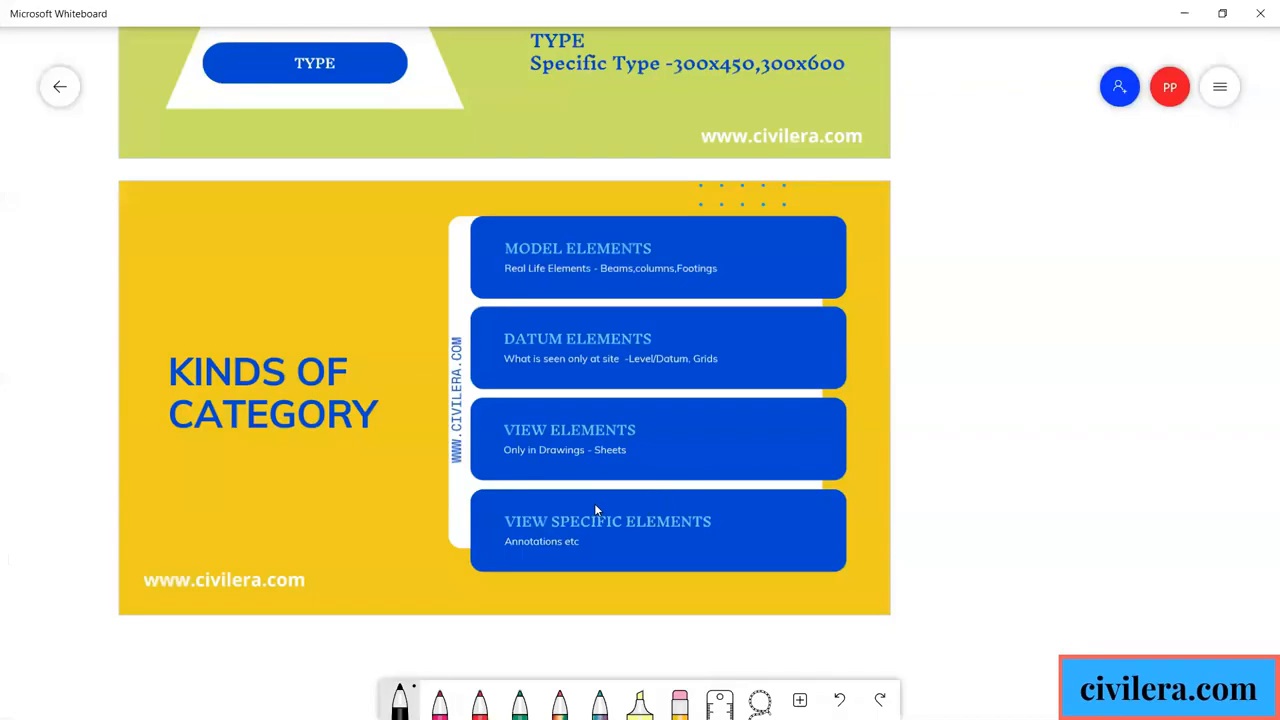
pyautogui.keyDown('ctrl'); pyautogui.scroll(-3, 592, 500); pyautogui.keyUp('ctrl')
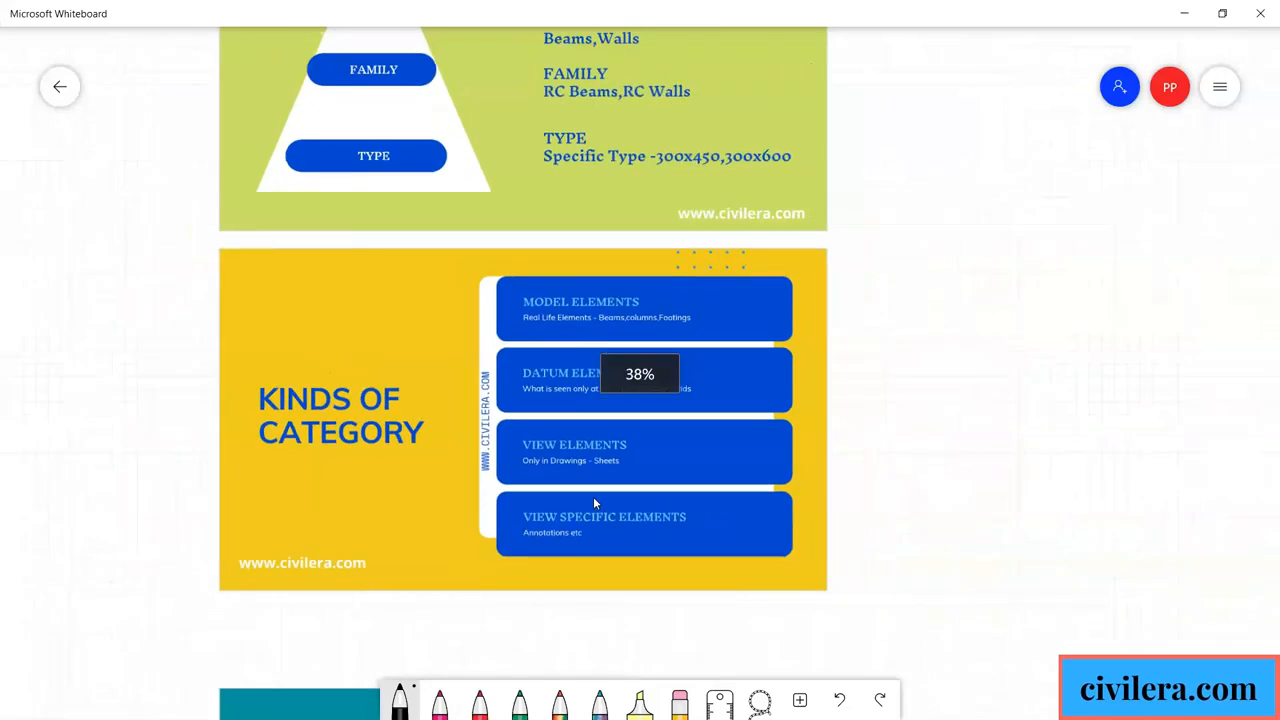
pyautogui.scroll(-3, 593, 503)
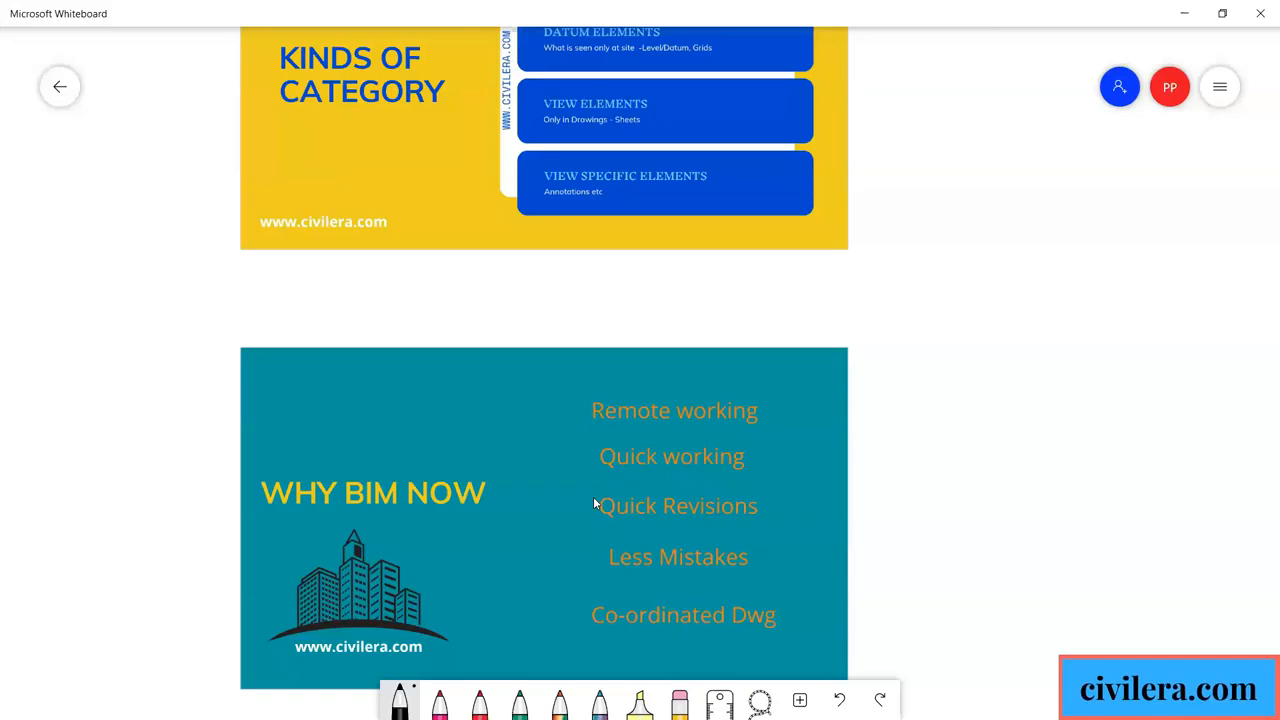
pyautogui.scroll(-1, 593, 503)
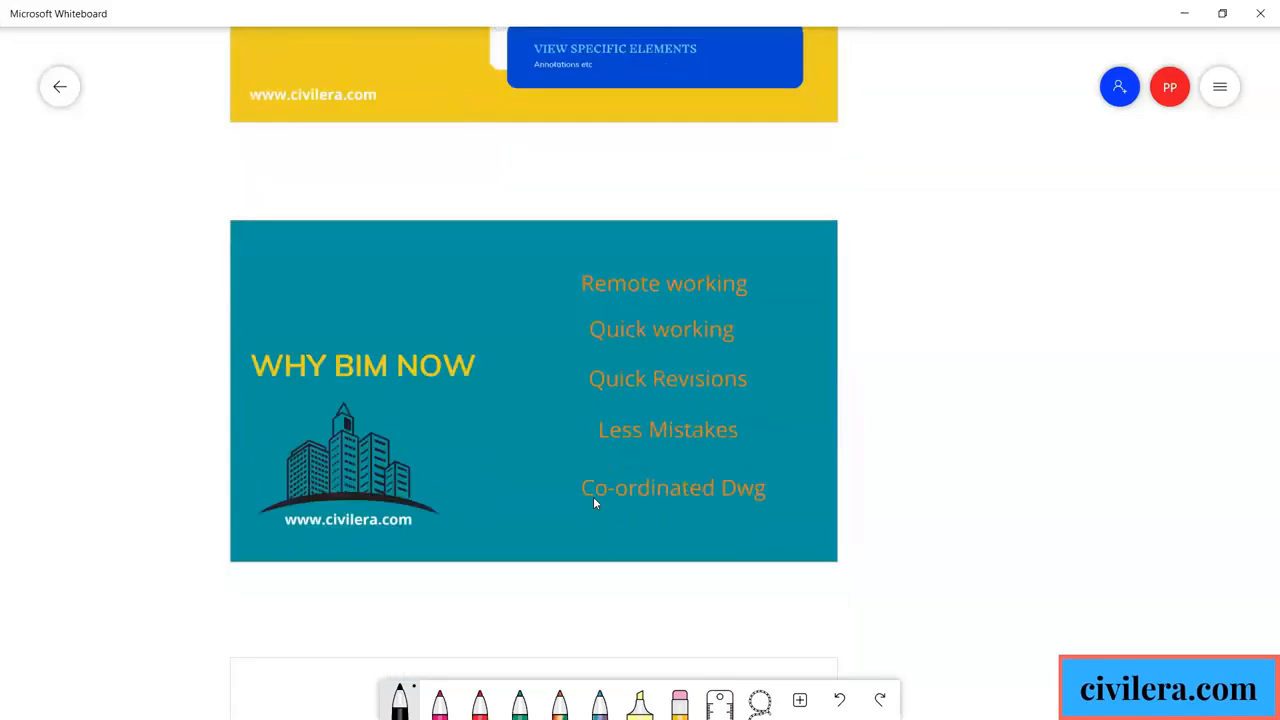
# Enlarge the WHY BIM NOW slide and circle the words Remote working with the pen.
pyautogui.click(593, 503)
pyautogui.keyDown('ctrl'); pyautogui.scroll(3, 593, 497); pyautogui.keyUp('ctrl')
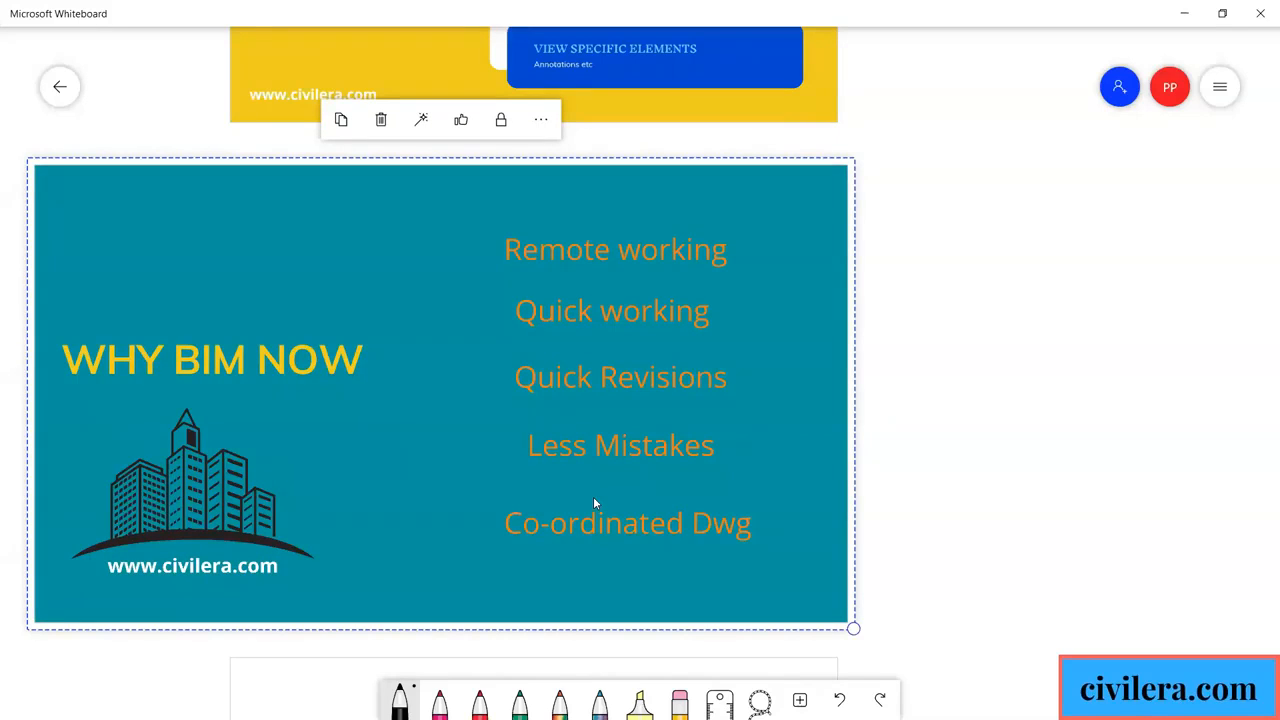
pyautogui.moveTo(522, 272)
pyautogui.mouseDown()
pyautogui.moveTo(700, 212)
pyautogui.moveTo(490, 232)
pyautogui.mouseUp()
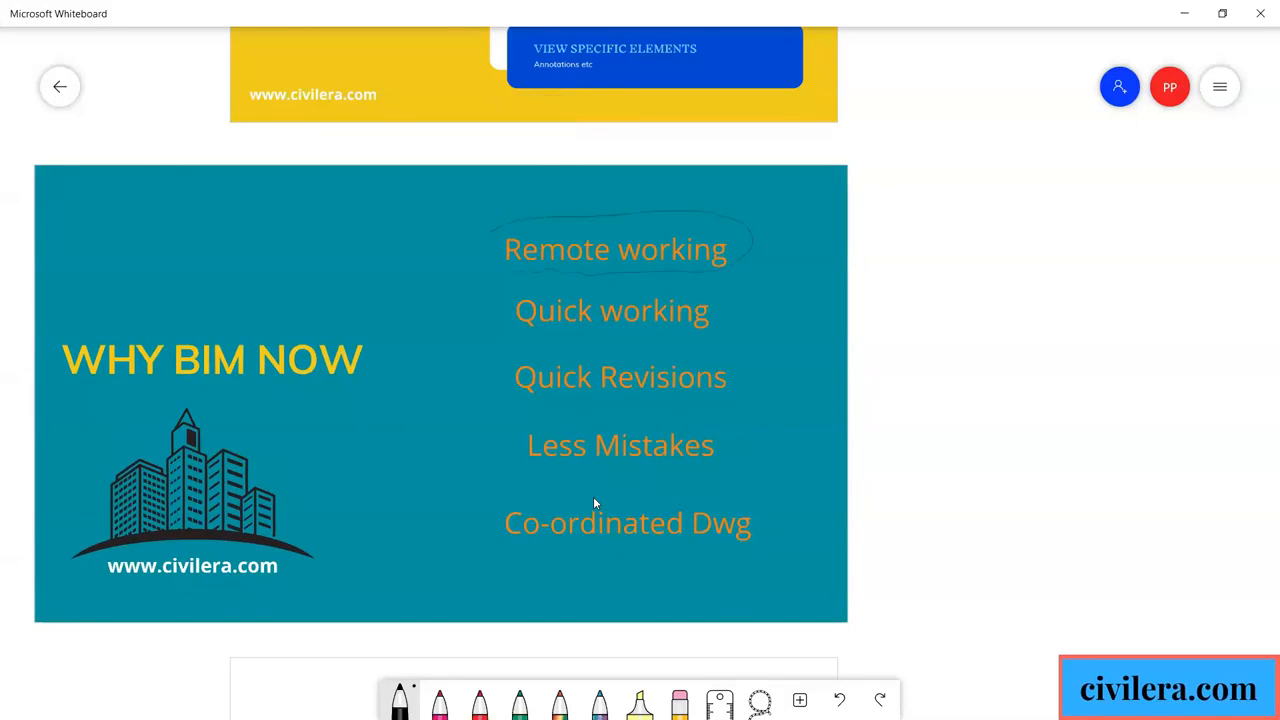